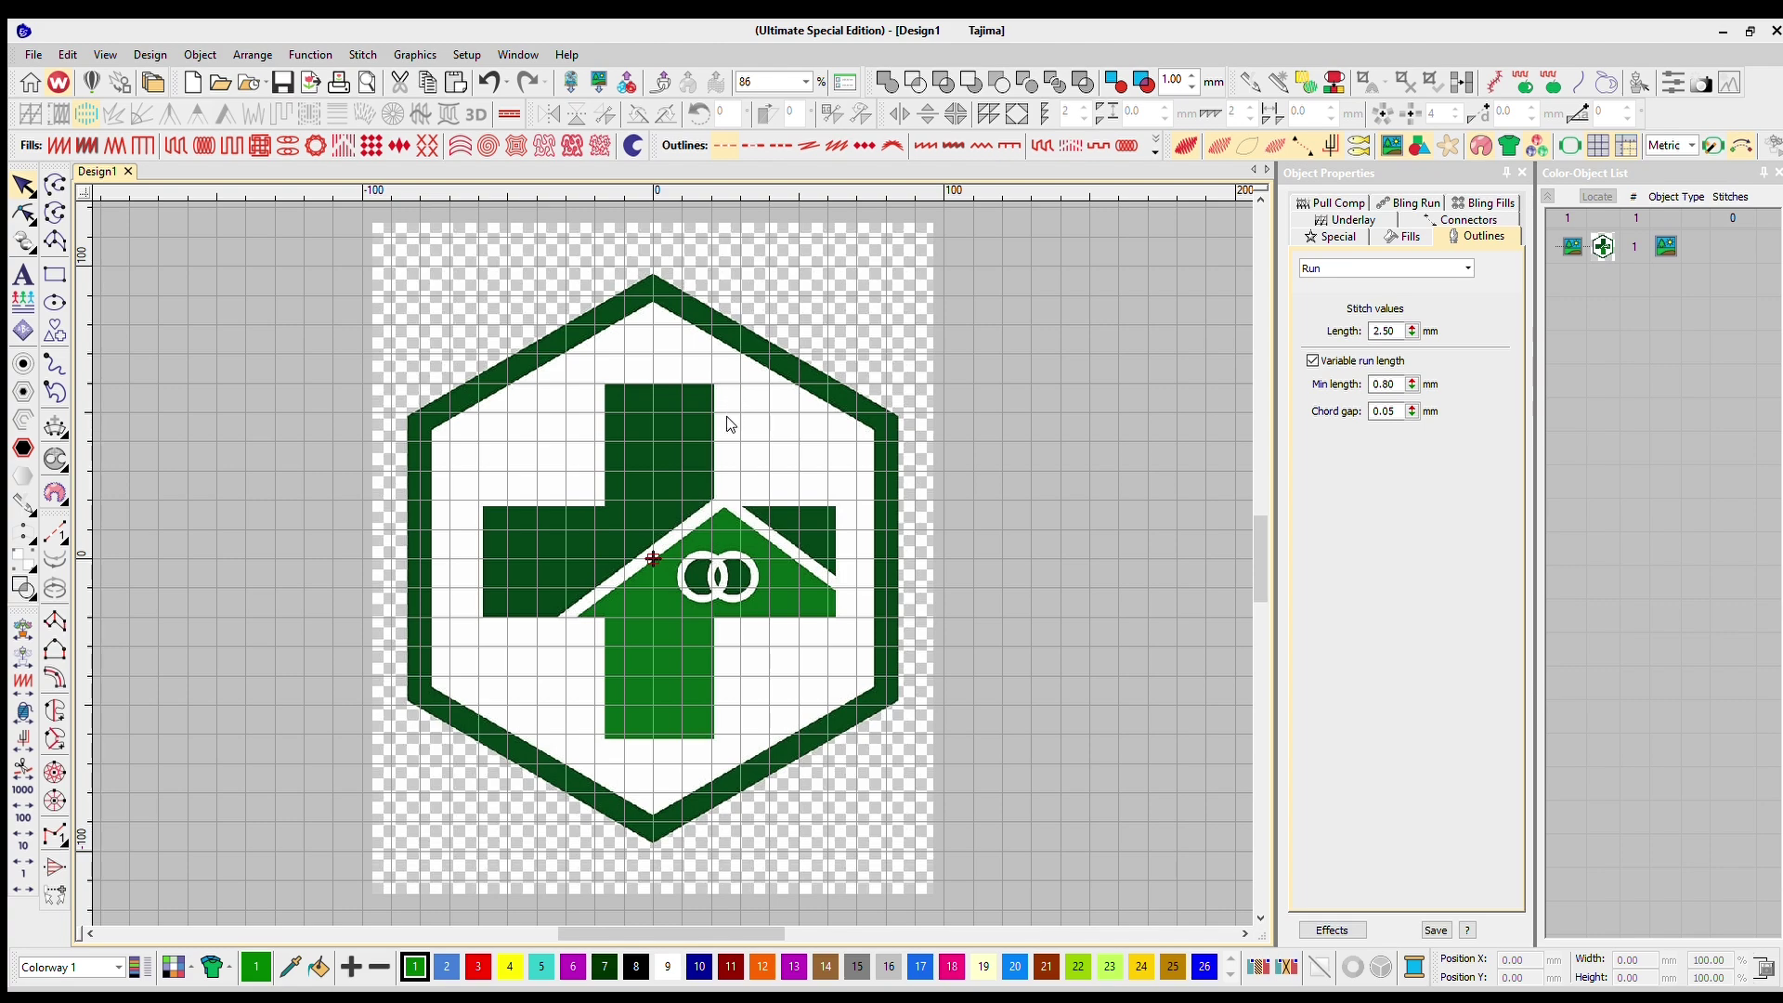
Scale the logo image down proportionally from its corner to about 117 mm wide
scroll(636, 532, "up", 2)
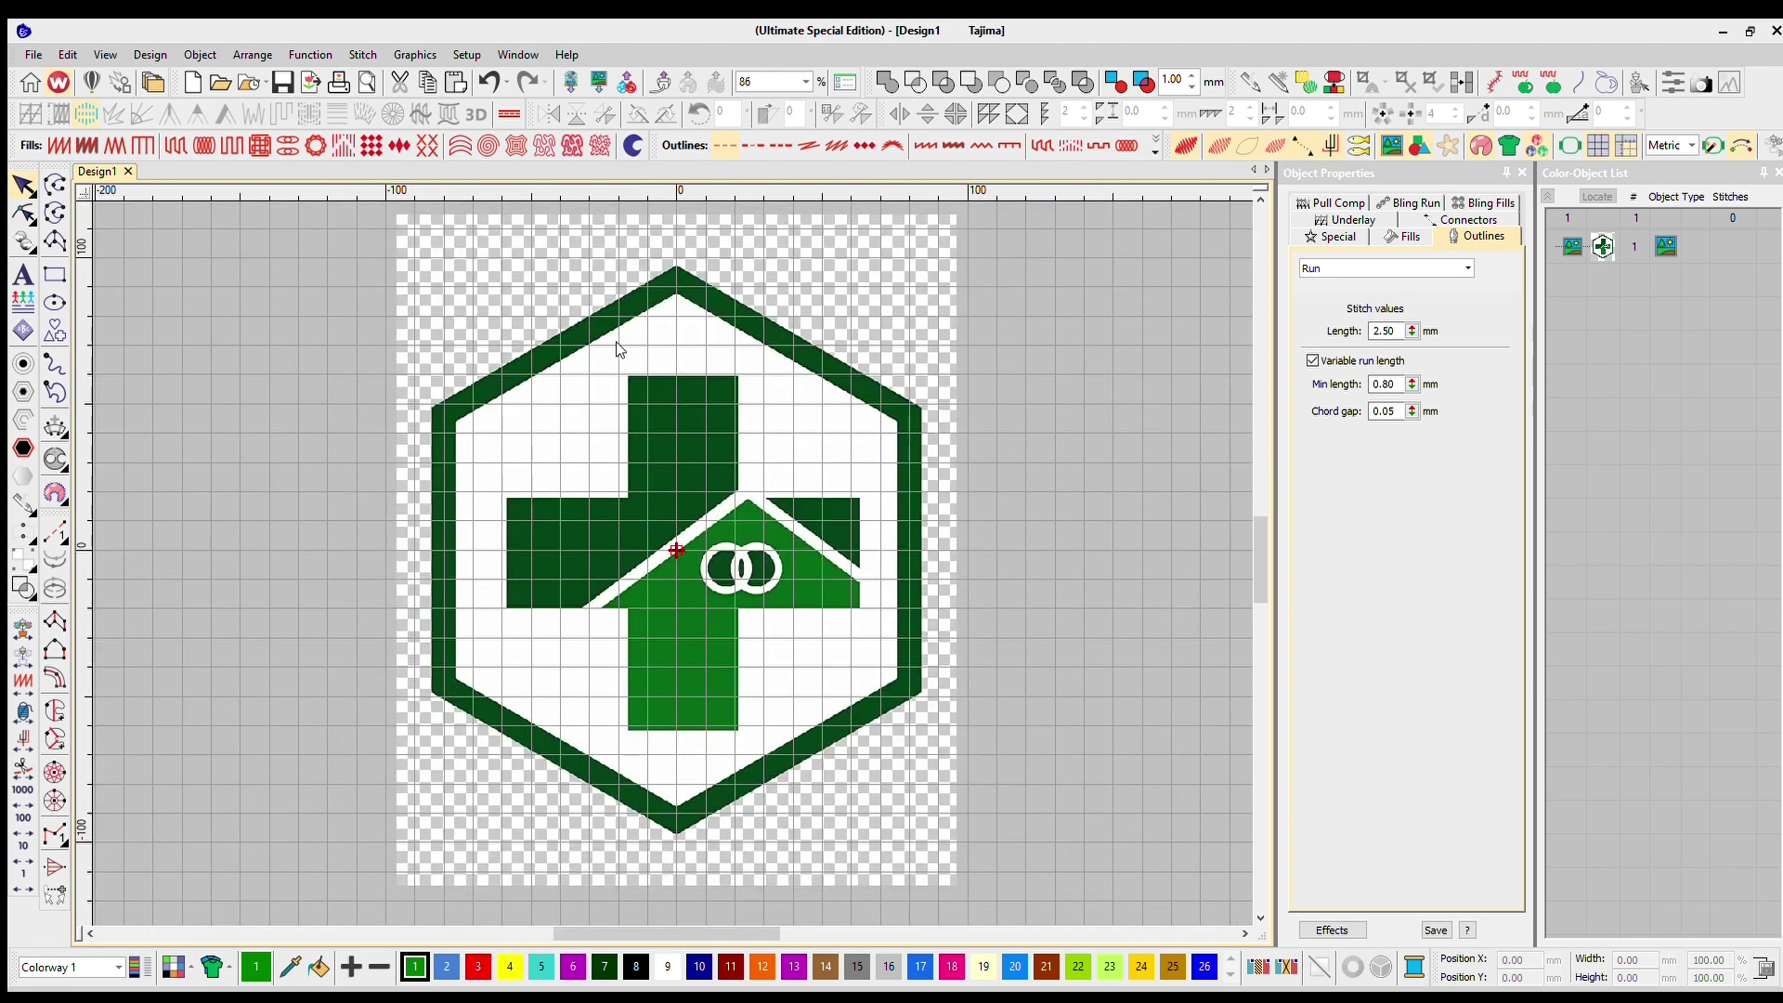
left_click(589, 314)
scroll(589, 314, "down", 2)
scroll(667, 539, "up", 2)
scroll(667, 539, "down", 1)
scroll(667, 539, "up", 1)
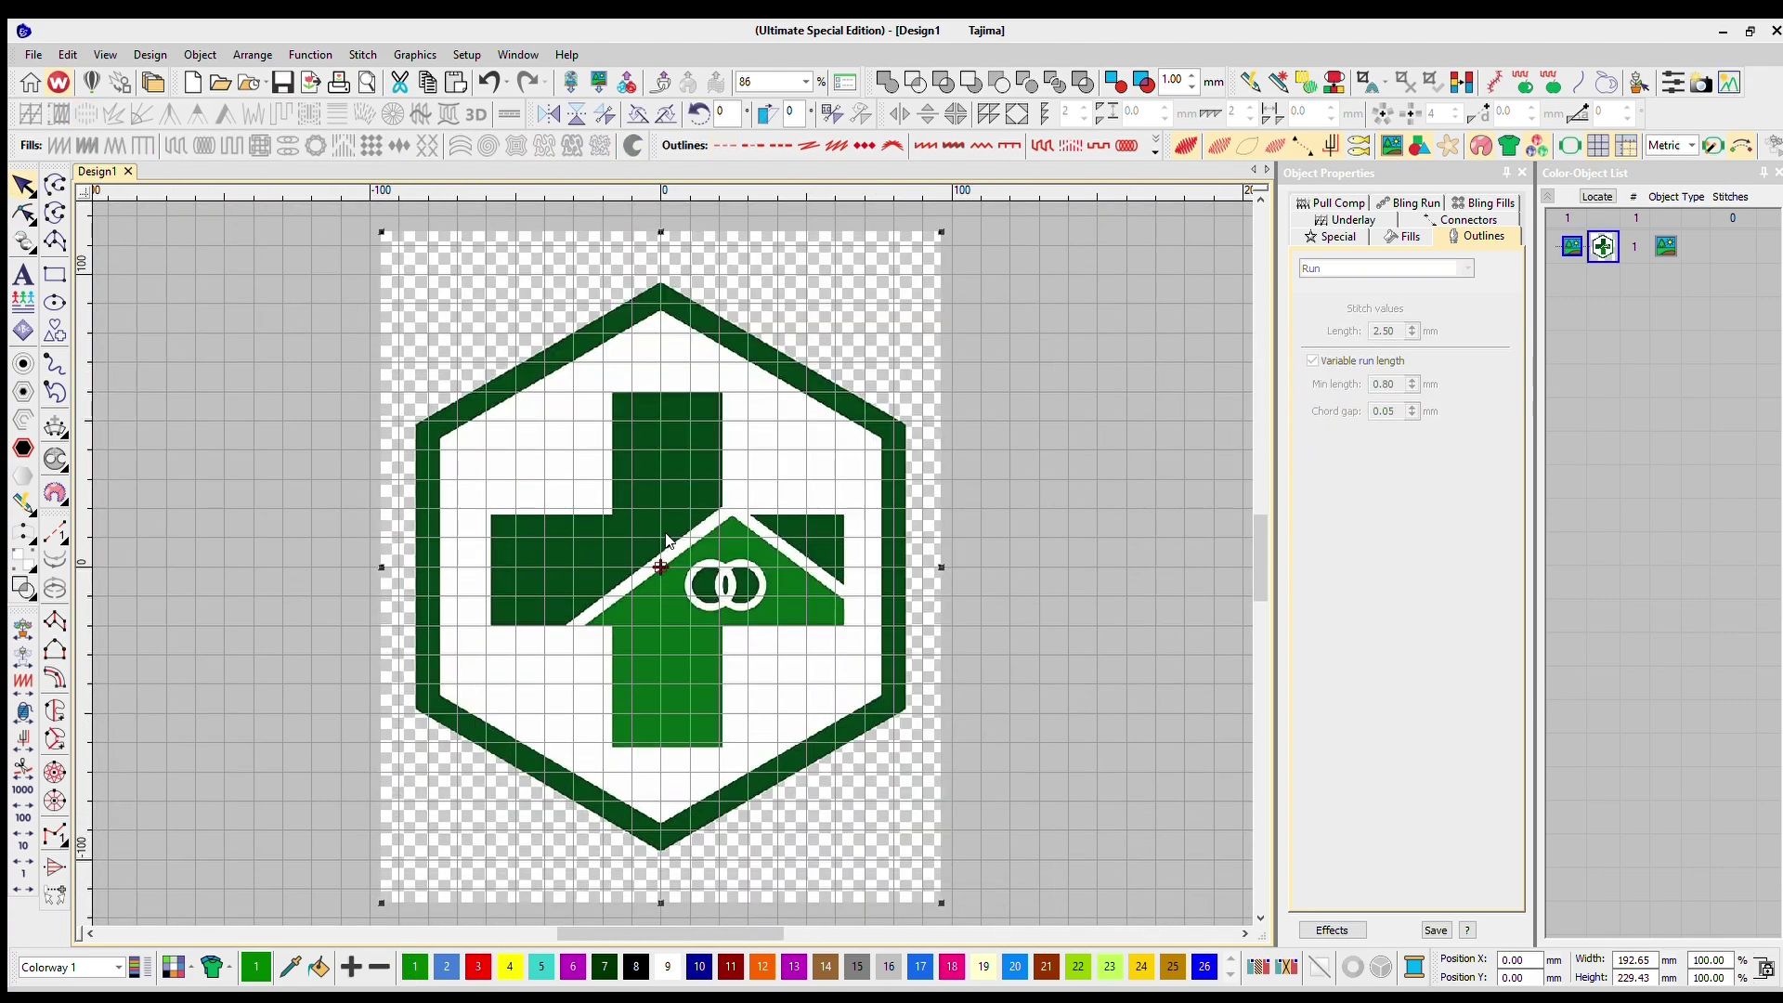
left_click_drag(943, 206, 723, 495)
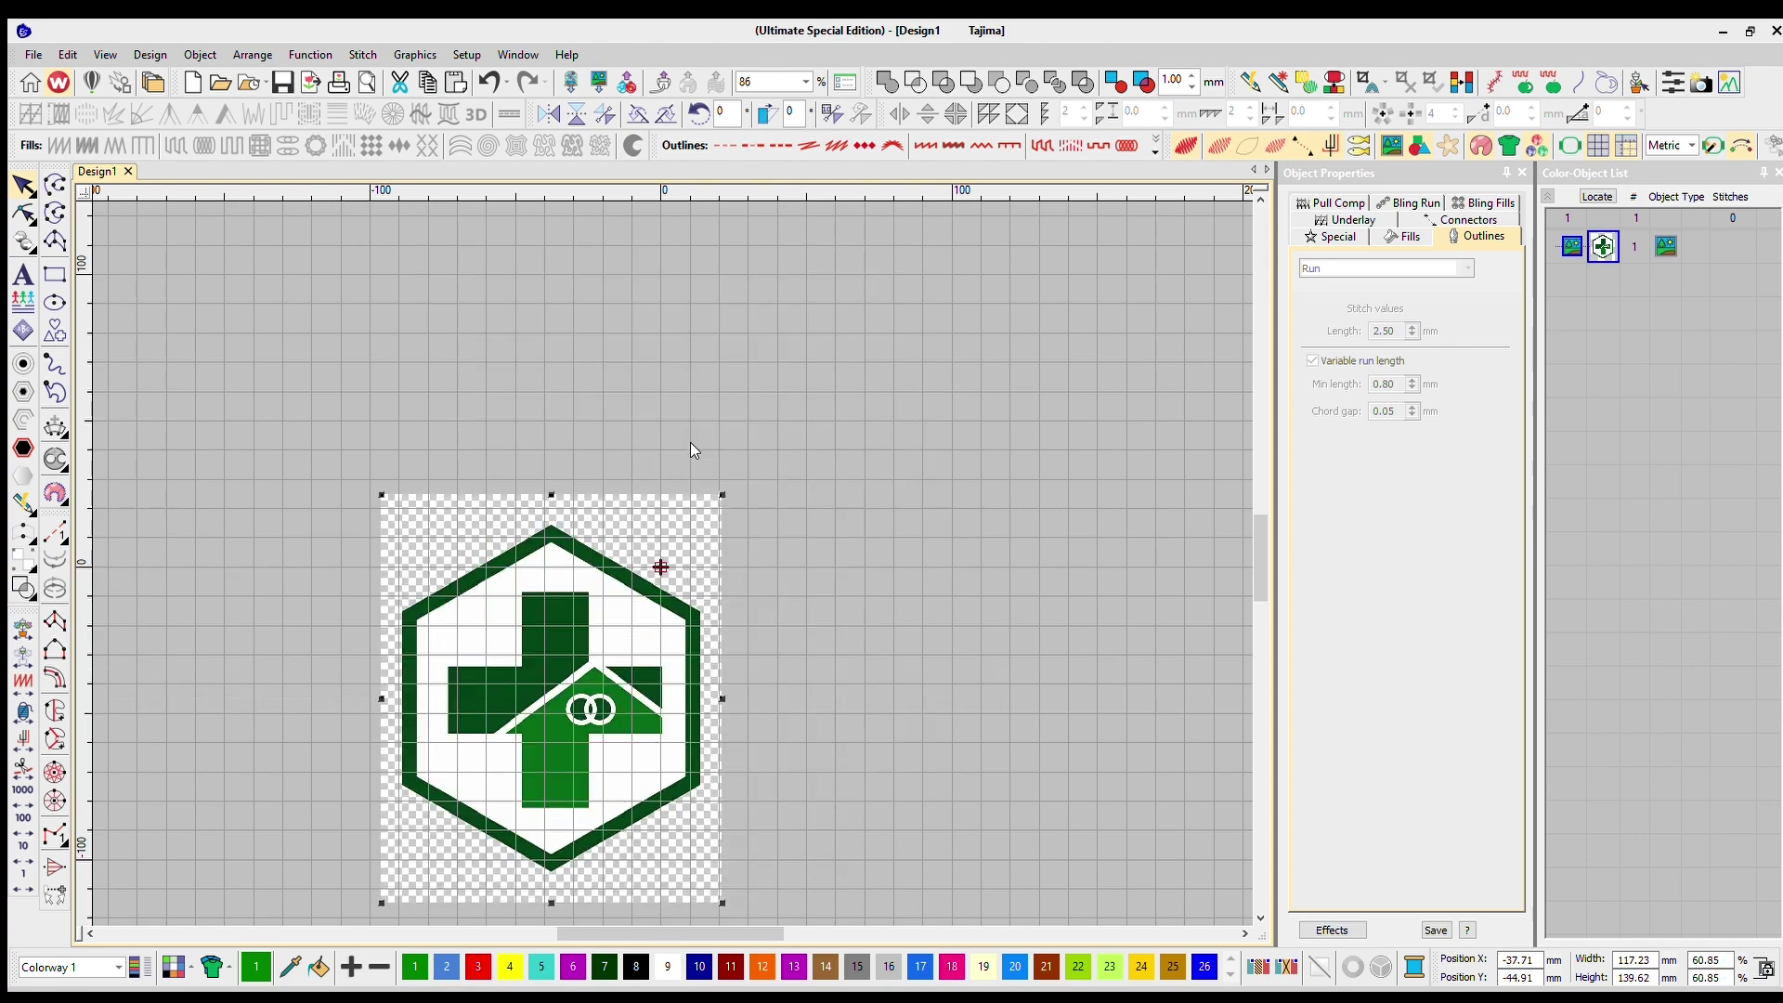
Move the logo image up and to the right of the origin, to about X 52 mm, Y 26 mm, and deselect it
scroll(665, 532, "up", 2)
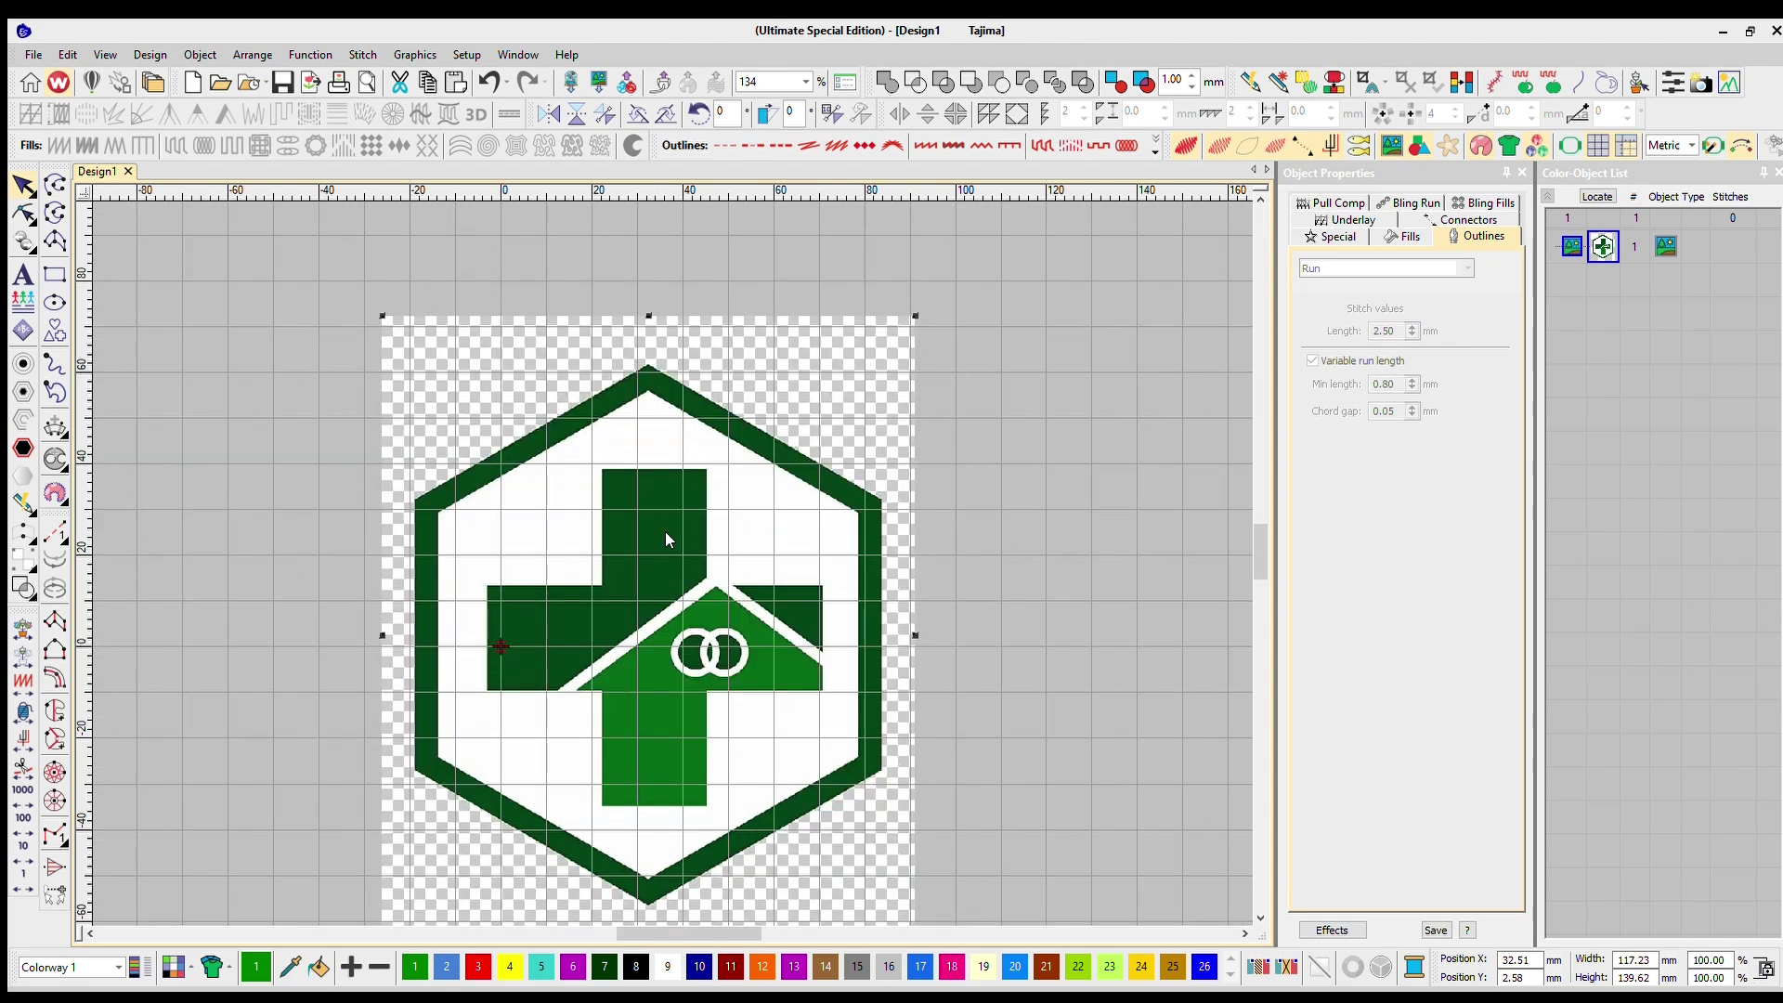
scroll(665, 534, "down", 1)
scroll(666, 531, "up", 2)
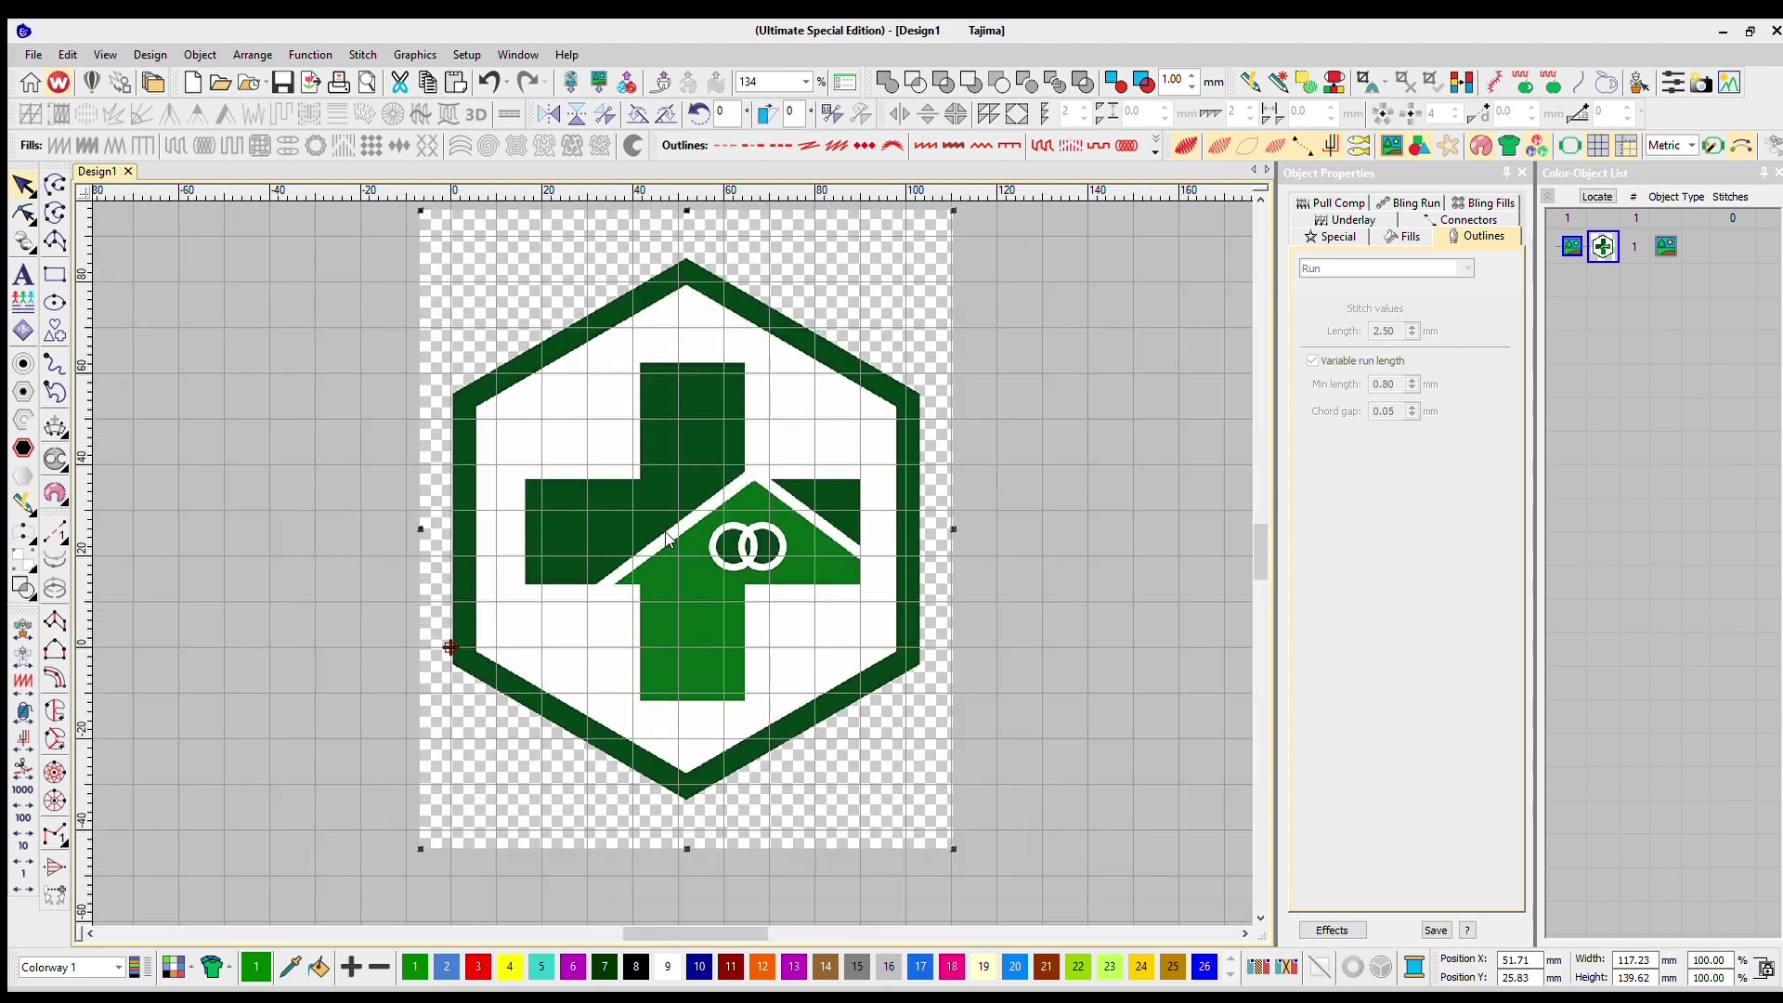
scroll(665, 531, "down", 1)
scroll(665, 531, "up", 1)
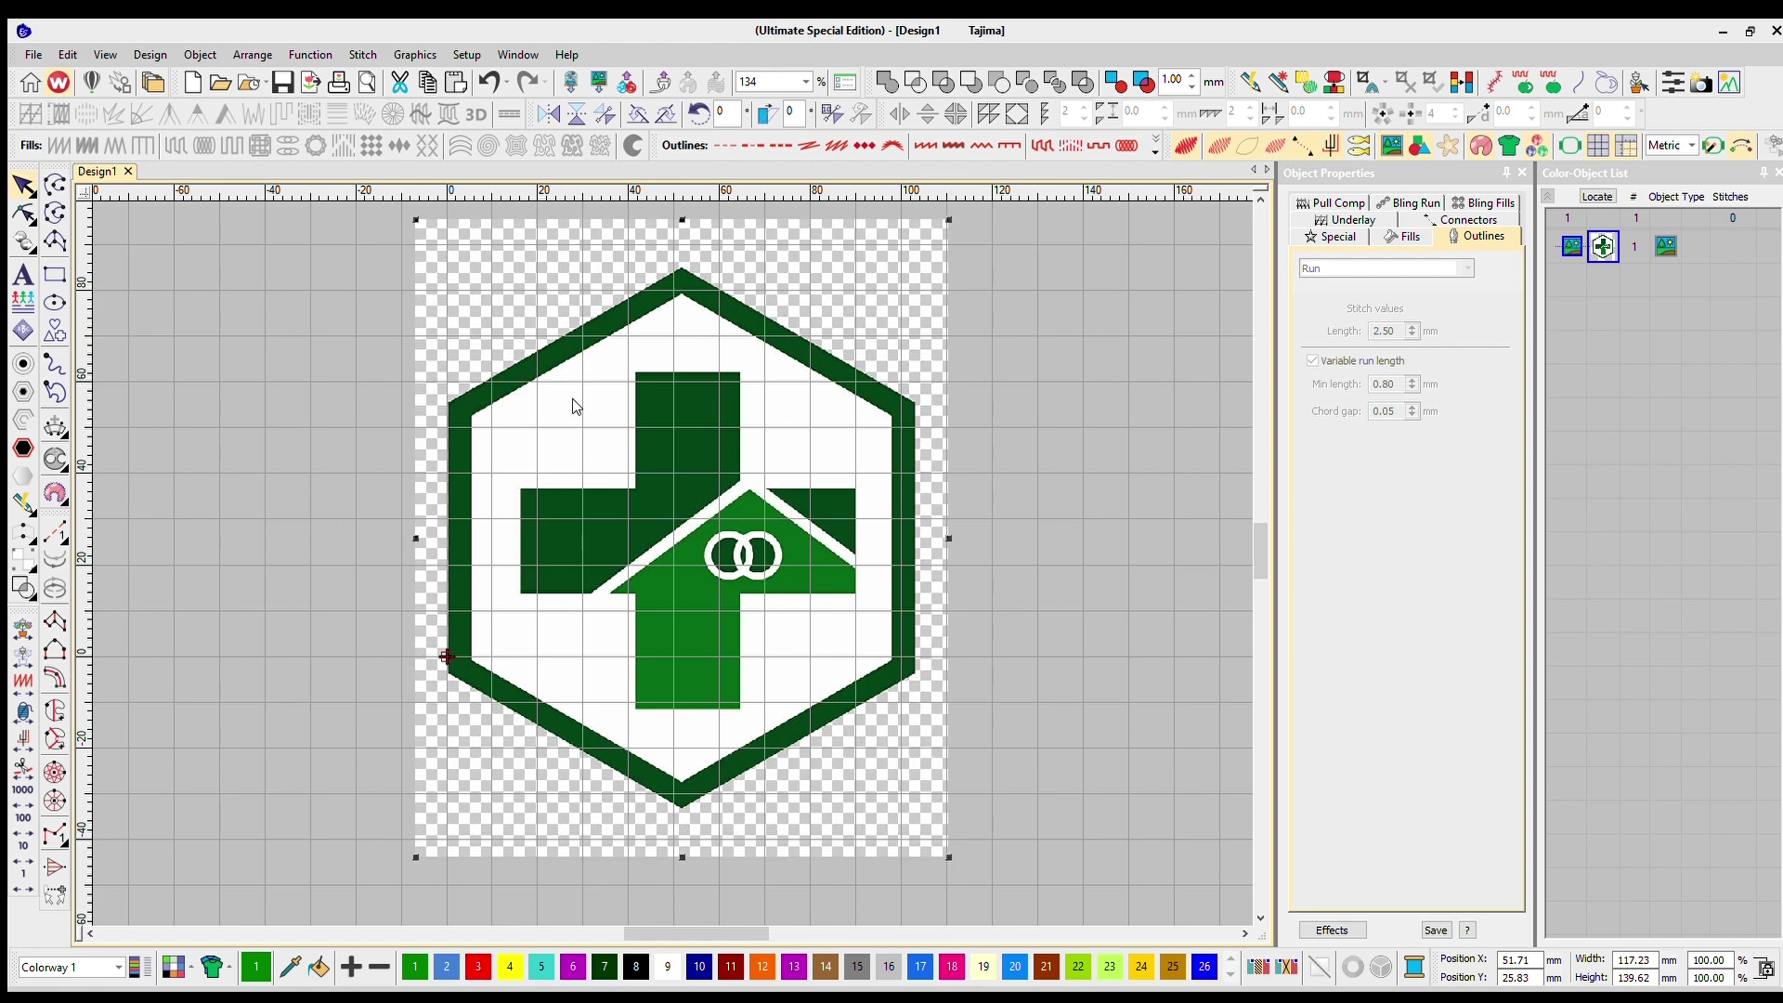
left_click(1040, 348)
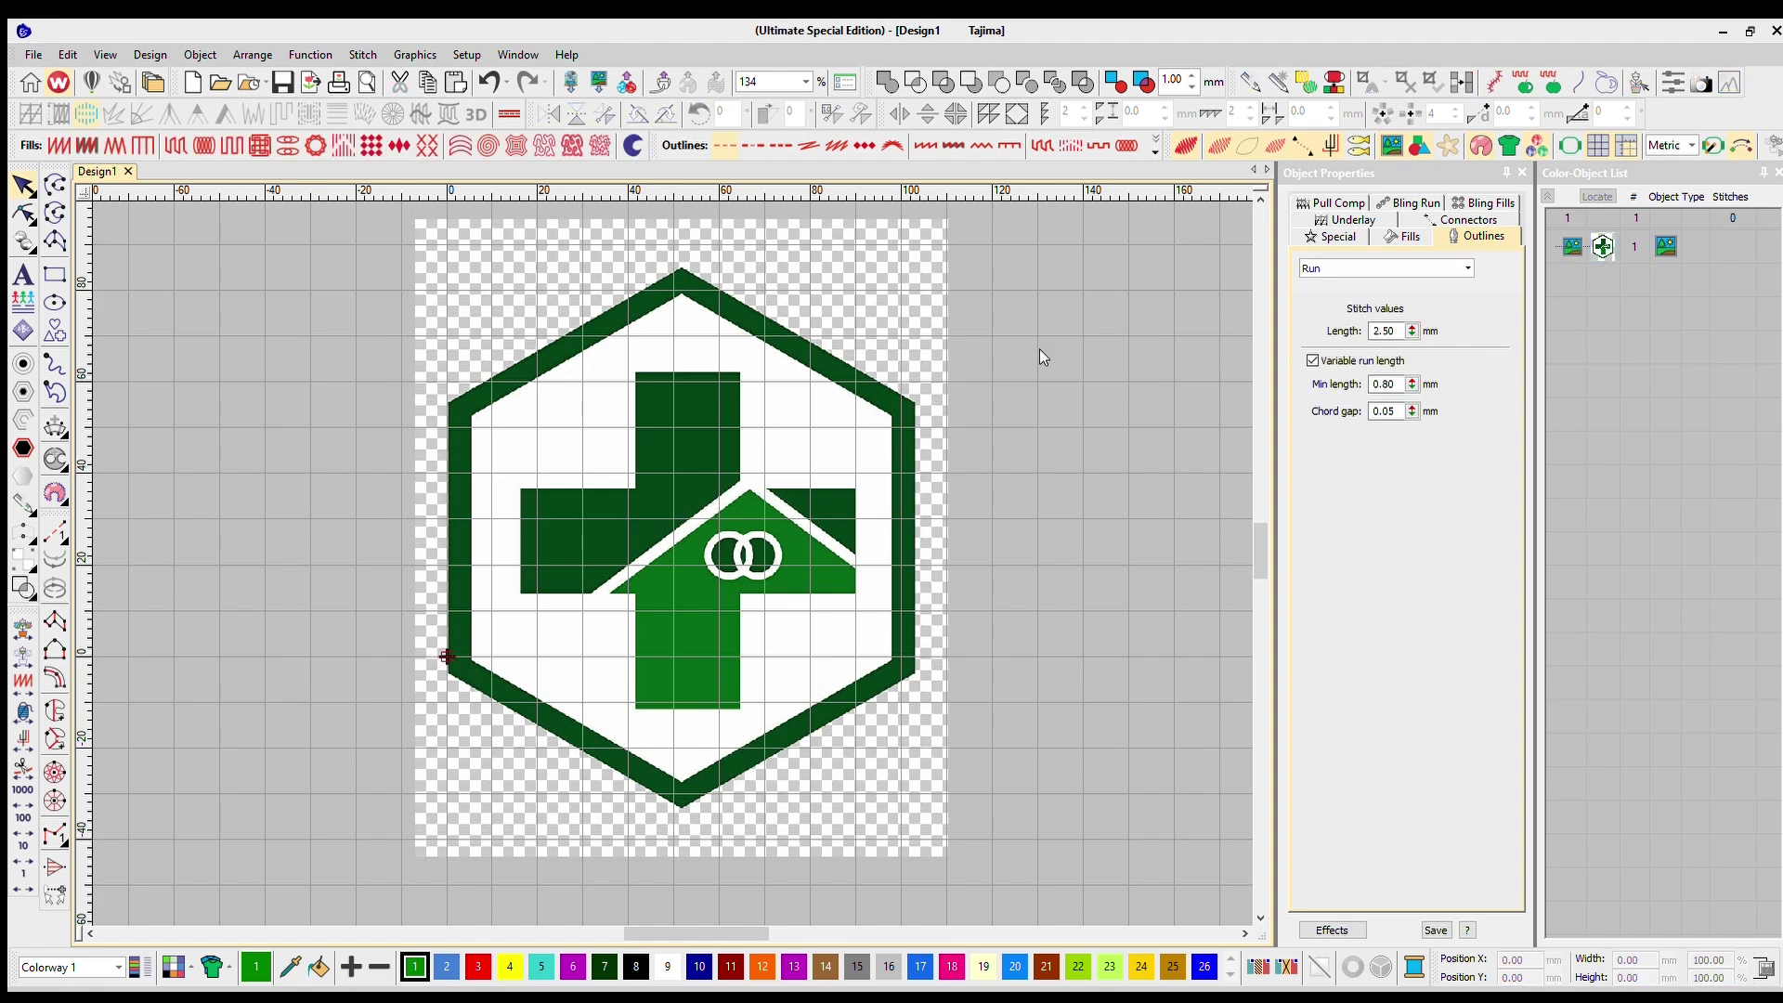
Set the logo image's width to 70 mm, keeping its proportions, and deselect it
left_click(805, 417)
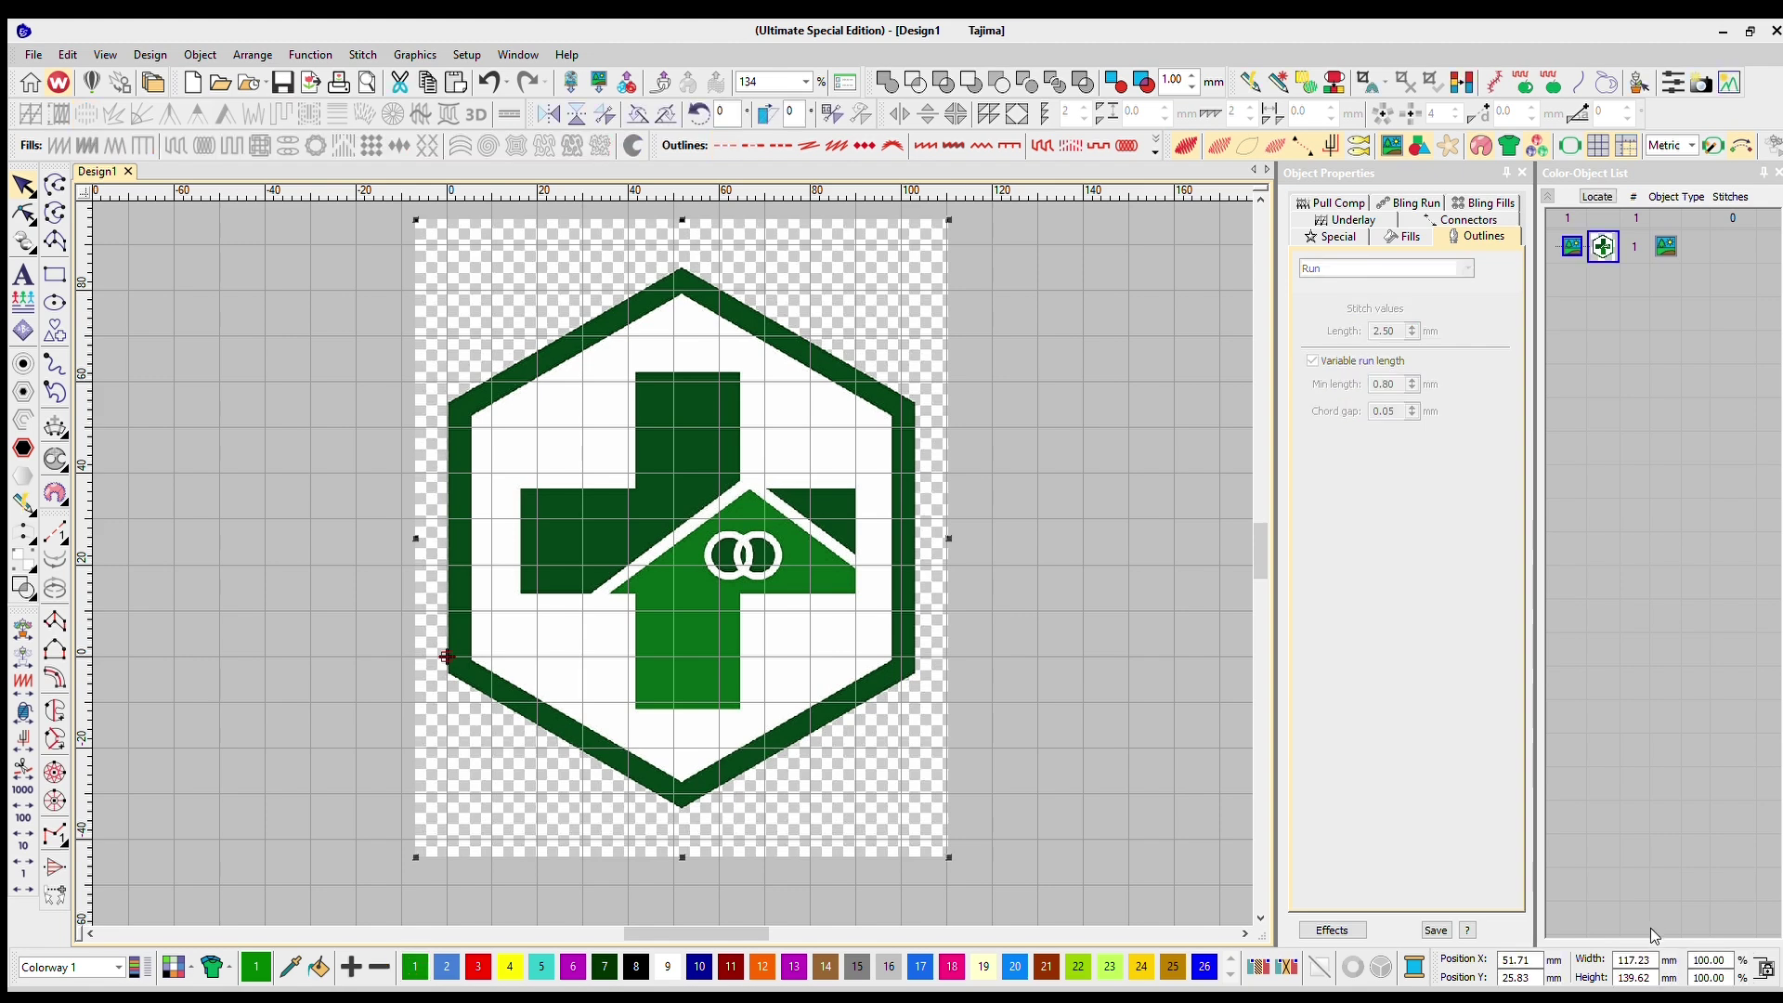
left_click_drag(1654, 936, 1562, 936)
type("70")
key("Return")
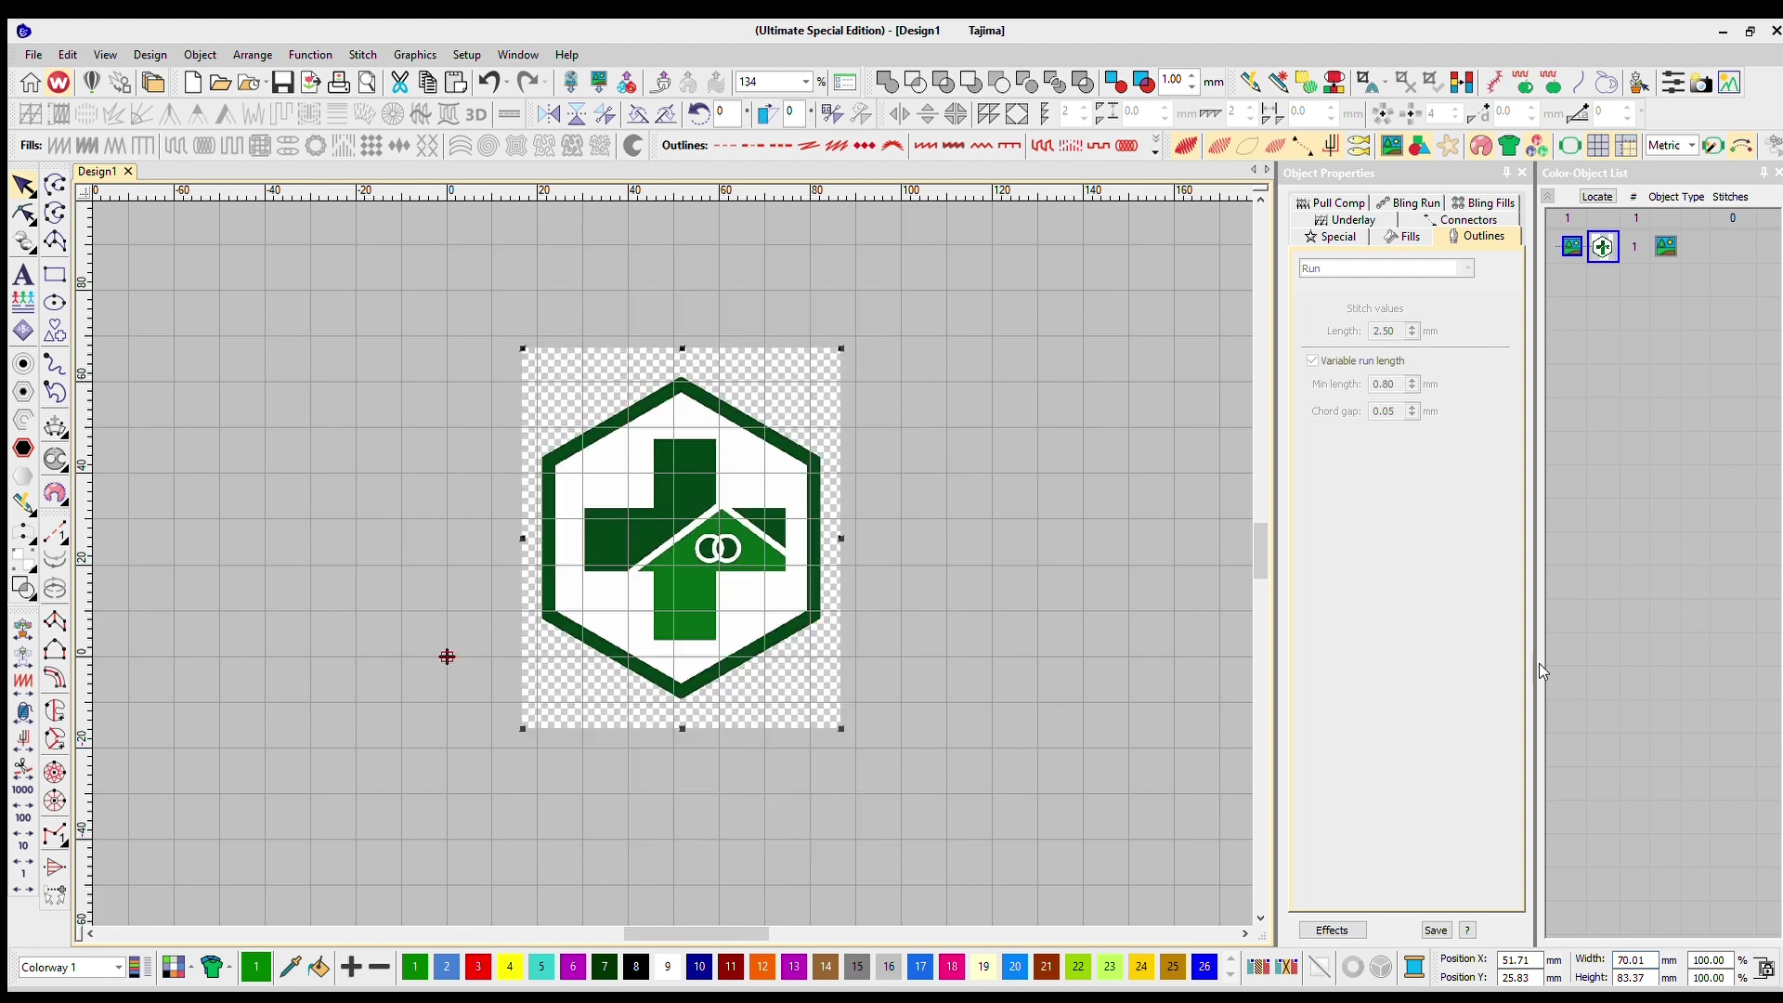
scroll(665, 532, "up", 2)
left_click(1125, 465)
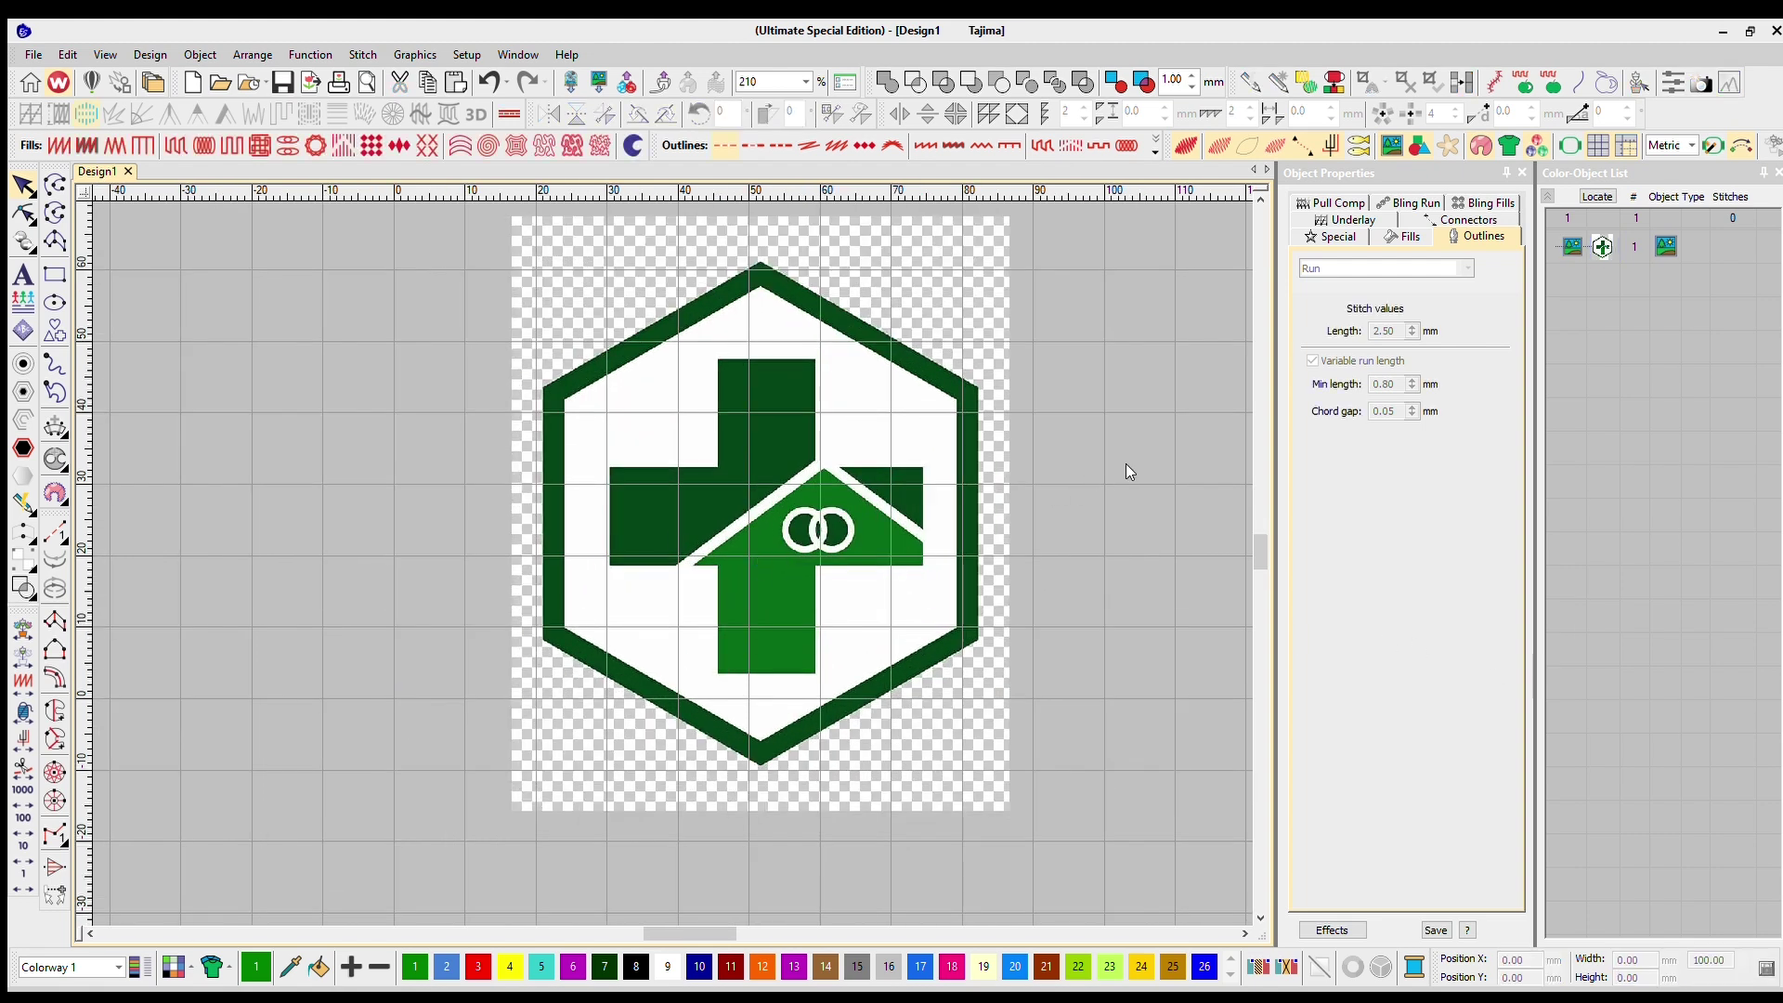
Examine the resized logo's hexagon border, cross, roof line and rings up close and as a whole
left_click(624, 471)
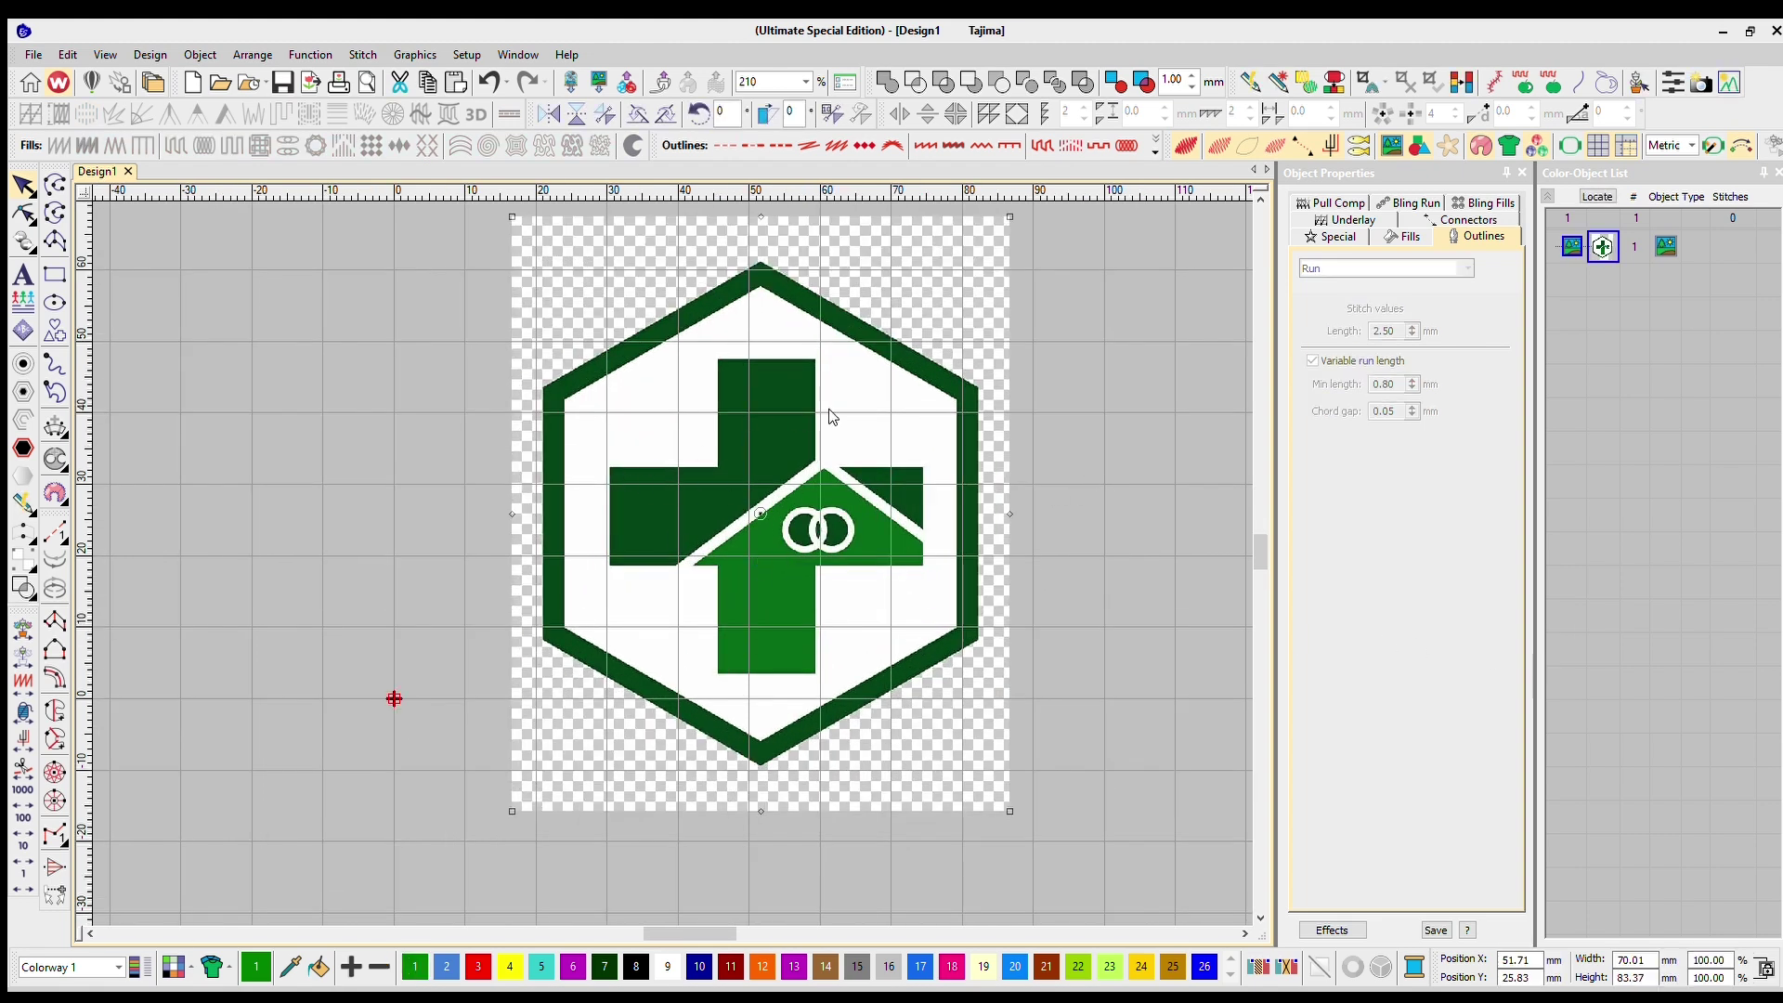
left_click(1037, 431)
scroll(665, 537, "up", 1)
scroll(665, 531, "up", 1)
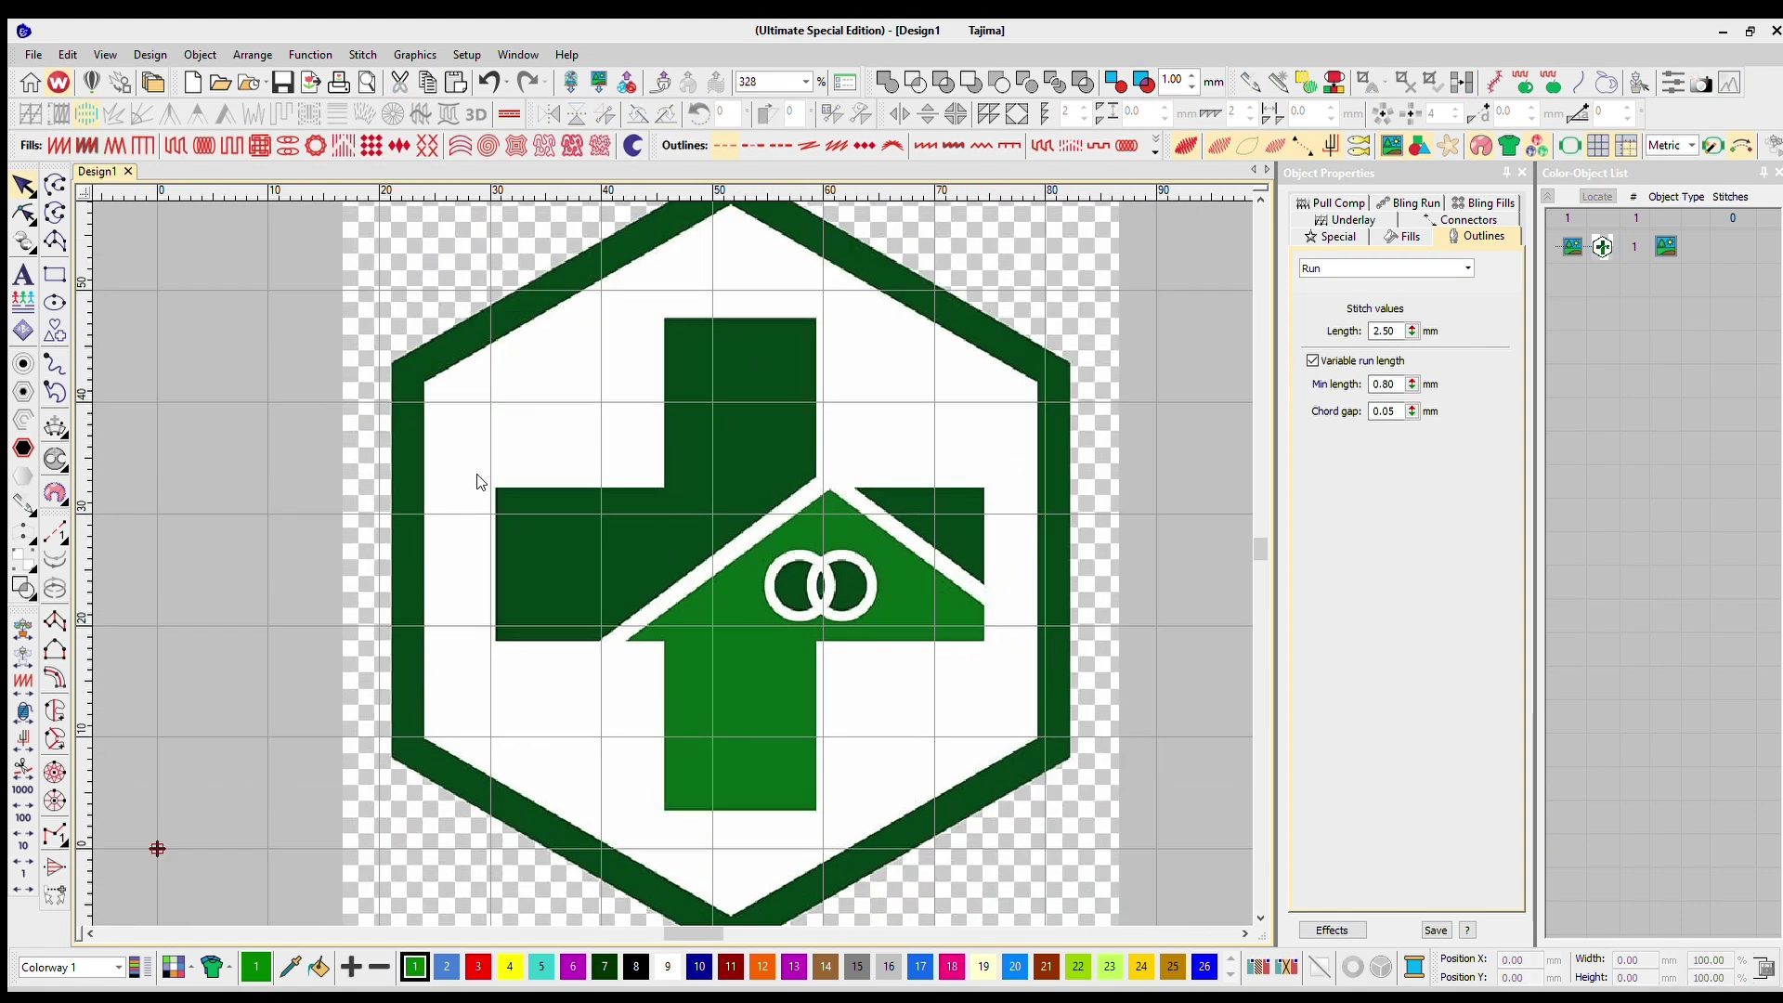
left_click(410, 424)
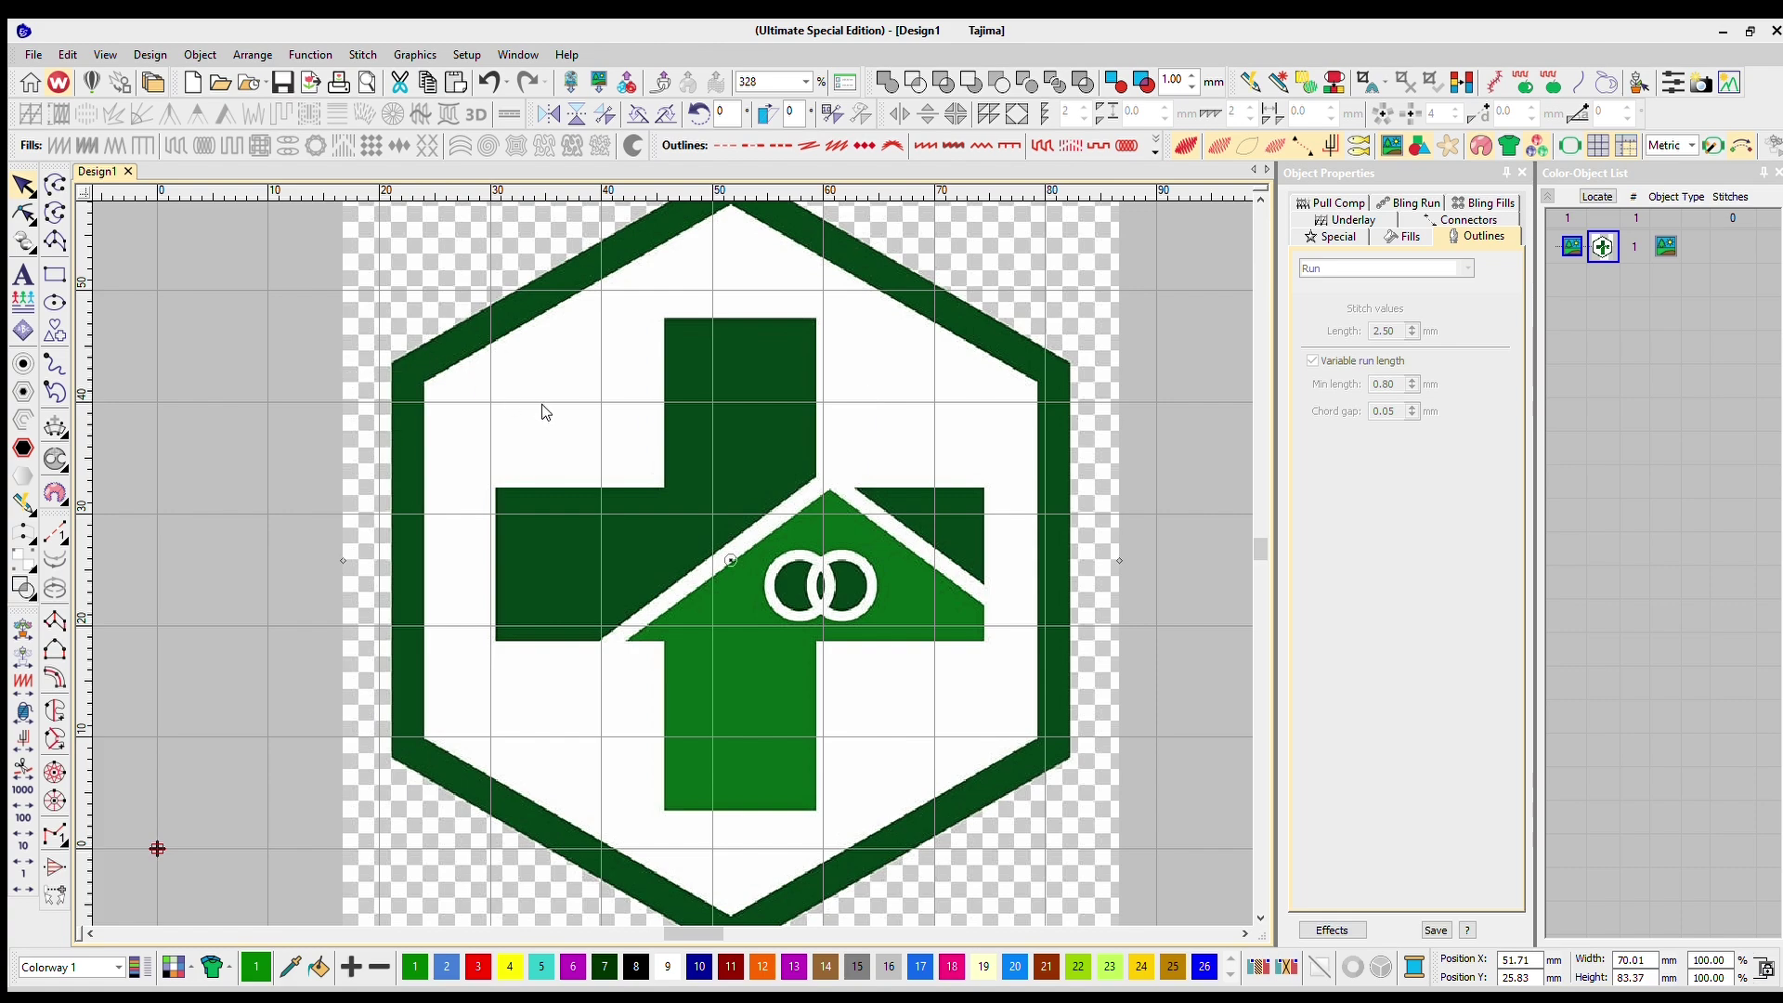
scroll(652, 444, "down", 1)
scroll(665, 532, "up", 1)
scroll(665, 531, "down", 2)
scroll(665, 534, "up", 1)
scroll(669, 537, "down", 1)
scroll(669, 537, "up", 1)
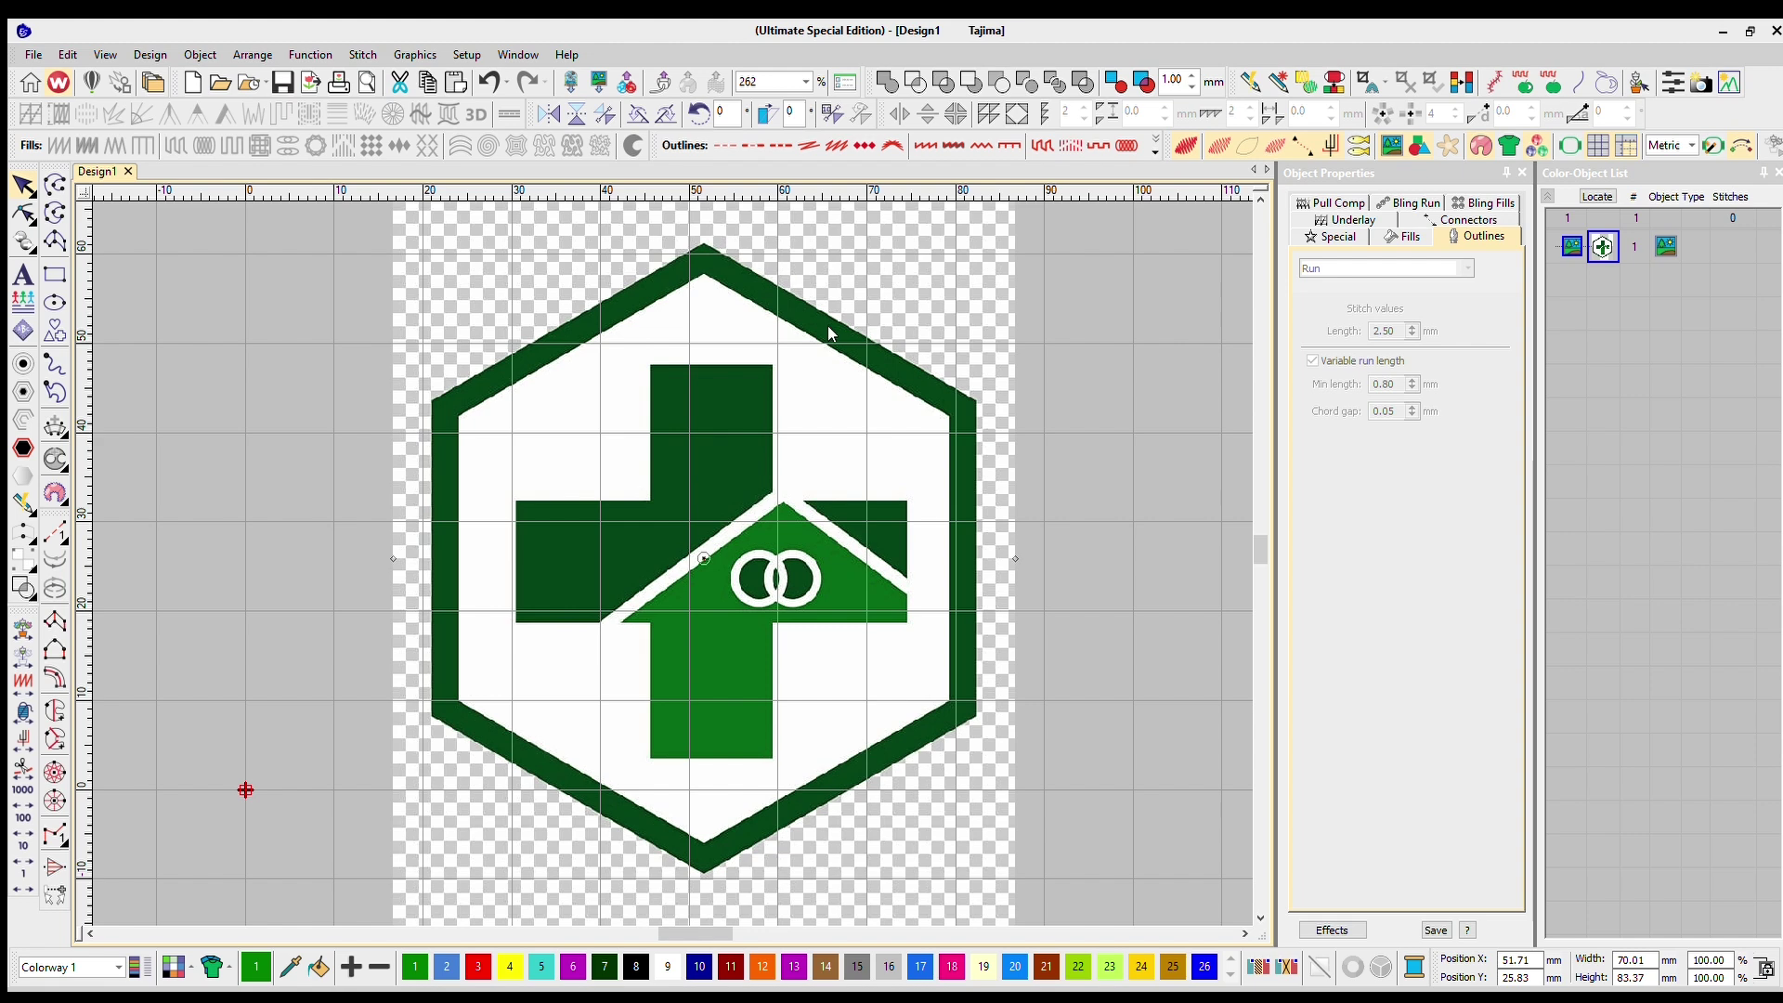
scroll(674, 538, "down", 1)
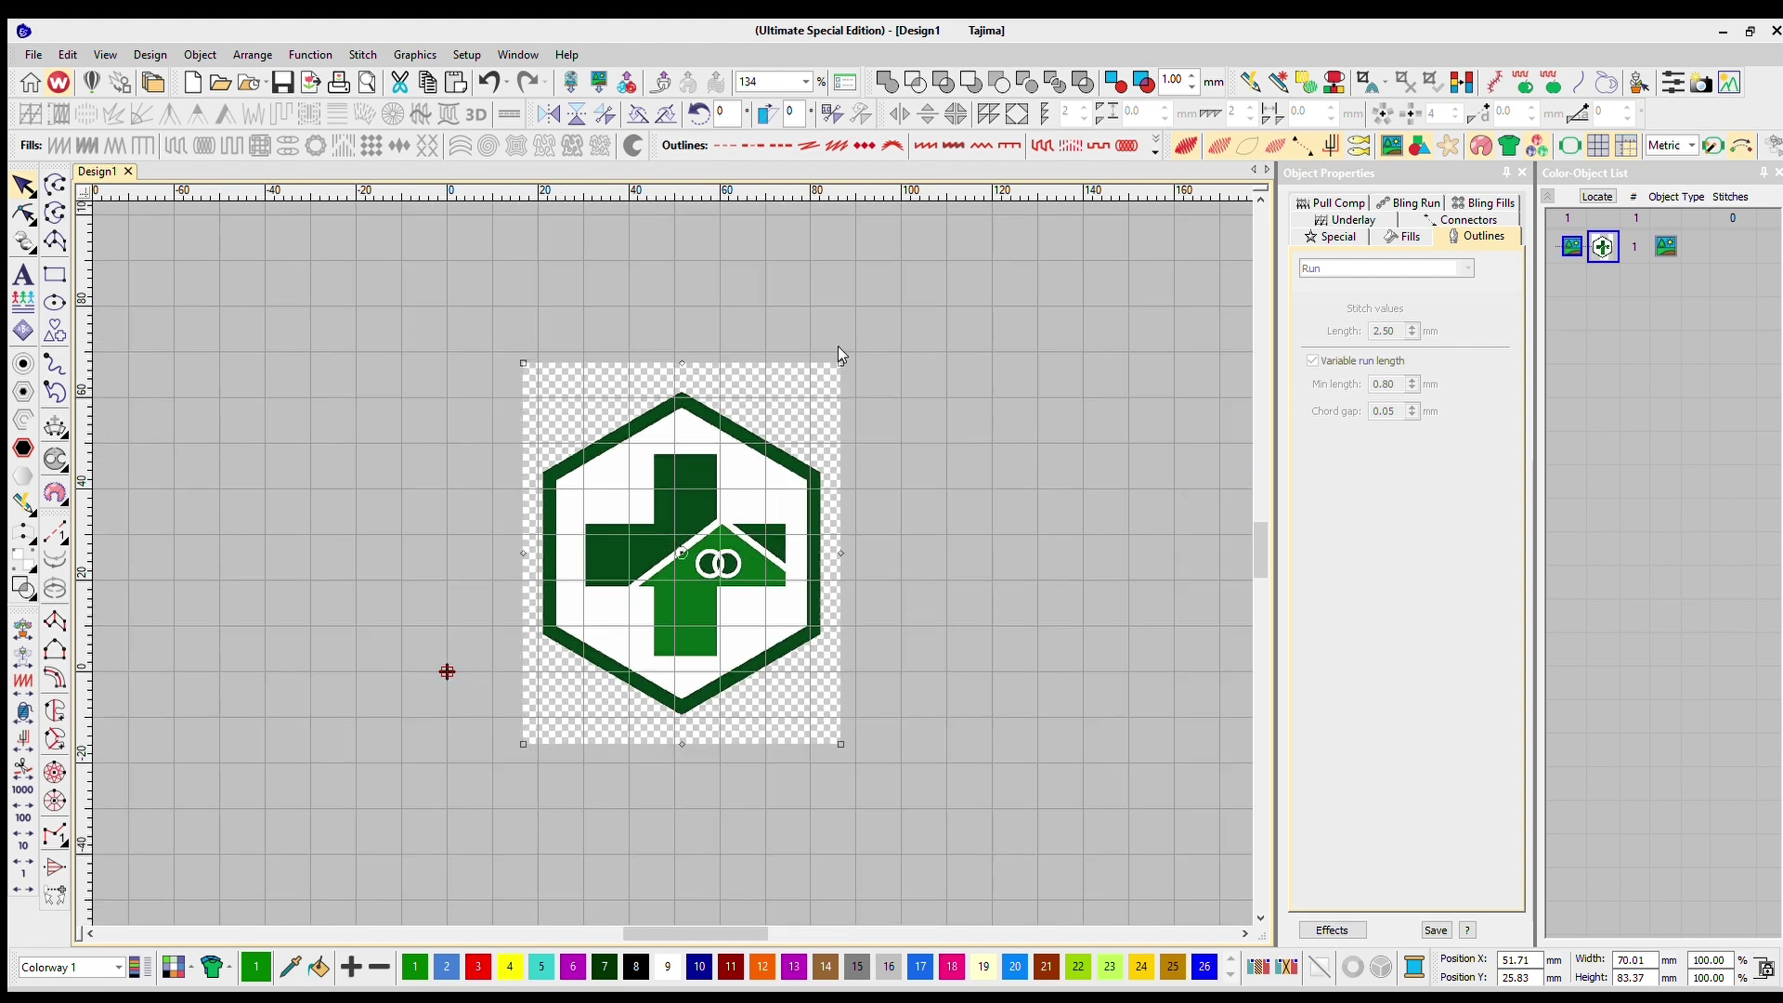
left_click(670, 286)
scroll(666, 538, "up", 1)
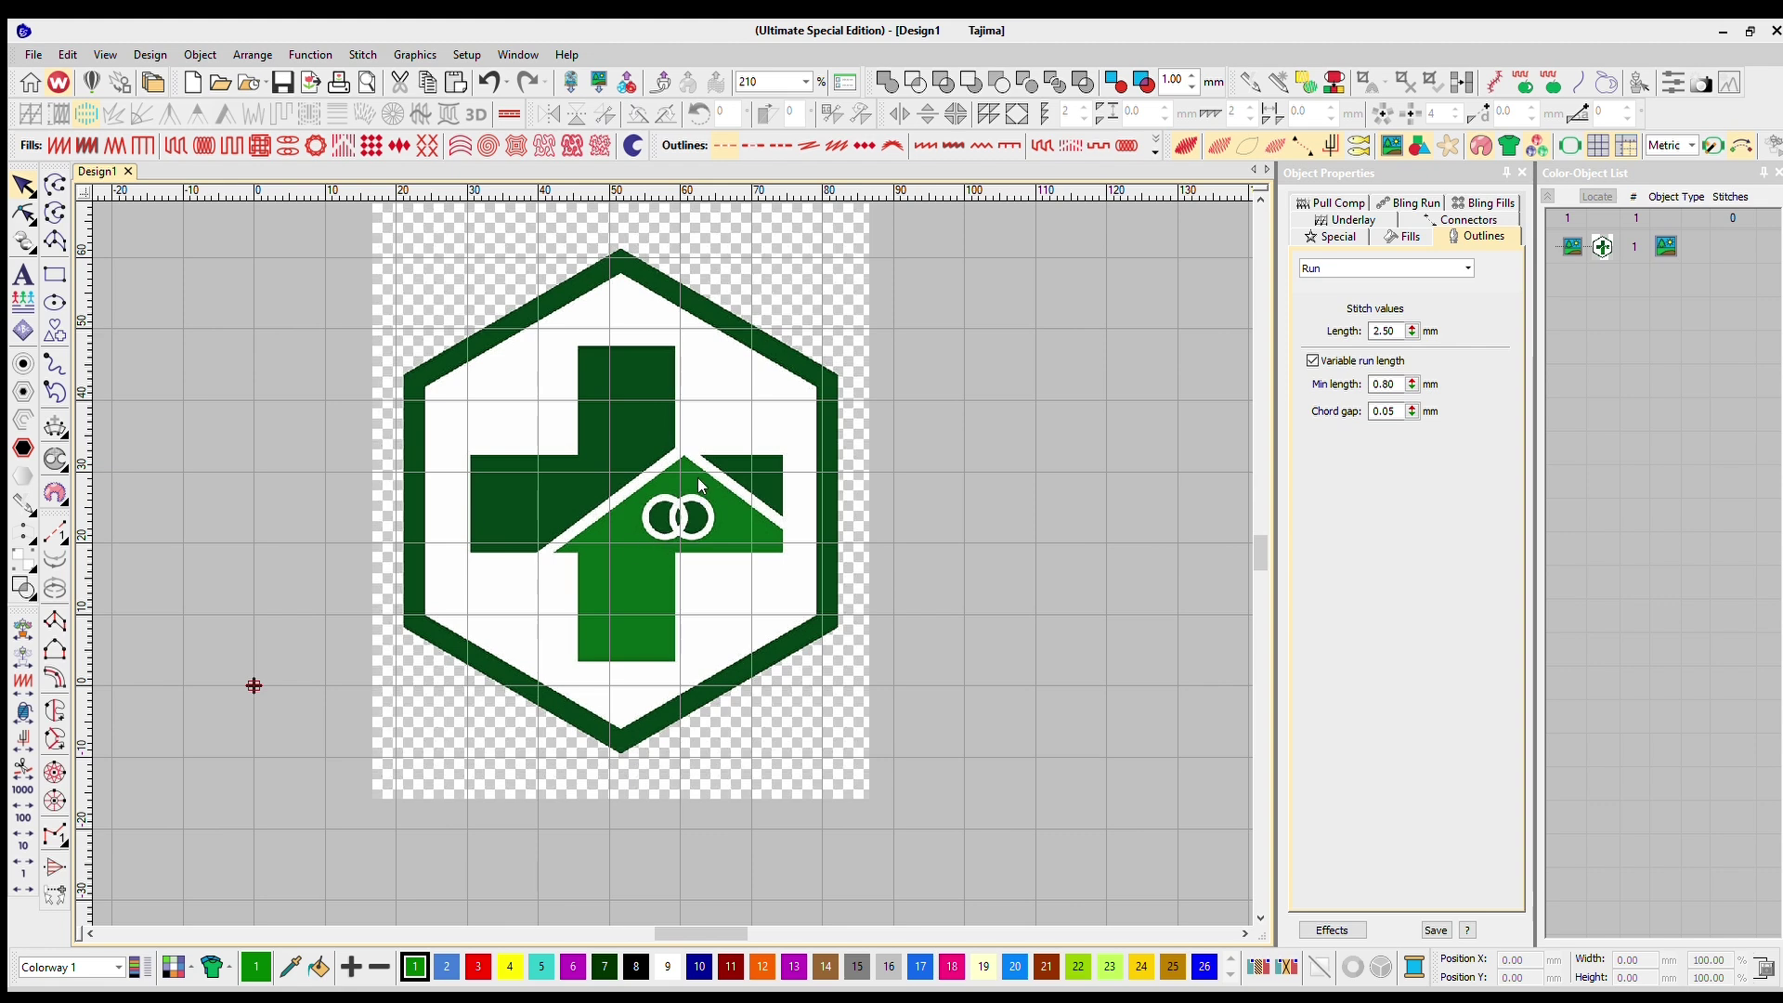
Start a Complex Fill outline at the upper outer corner of the cross's left arm and place its second point at the inner corner
scroll(607, 469, "up", 1)
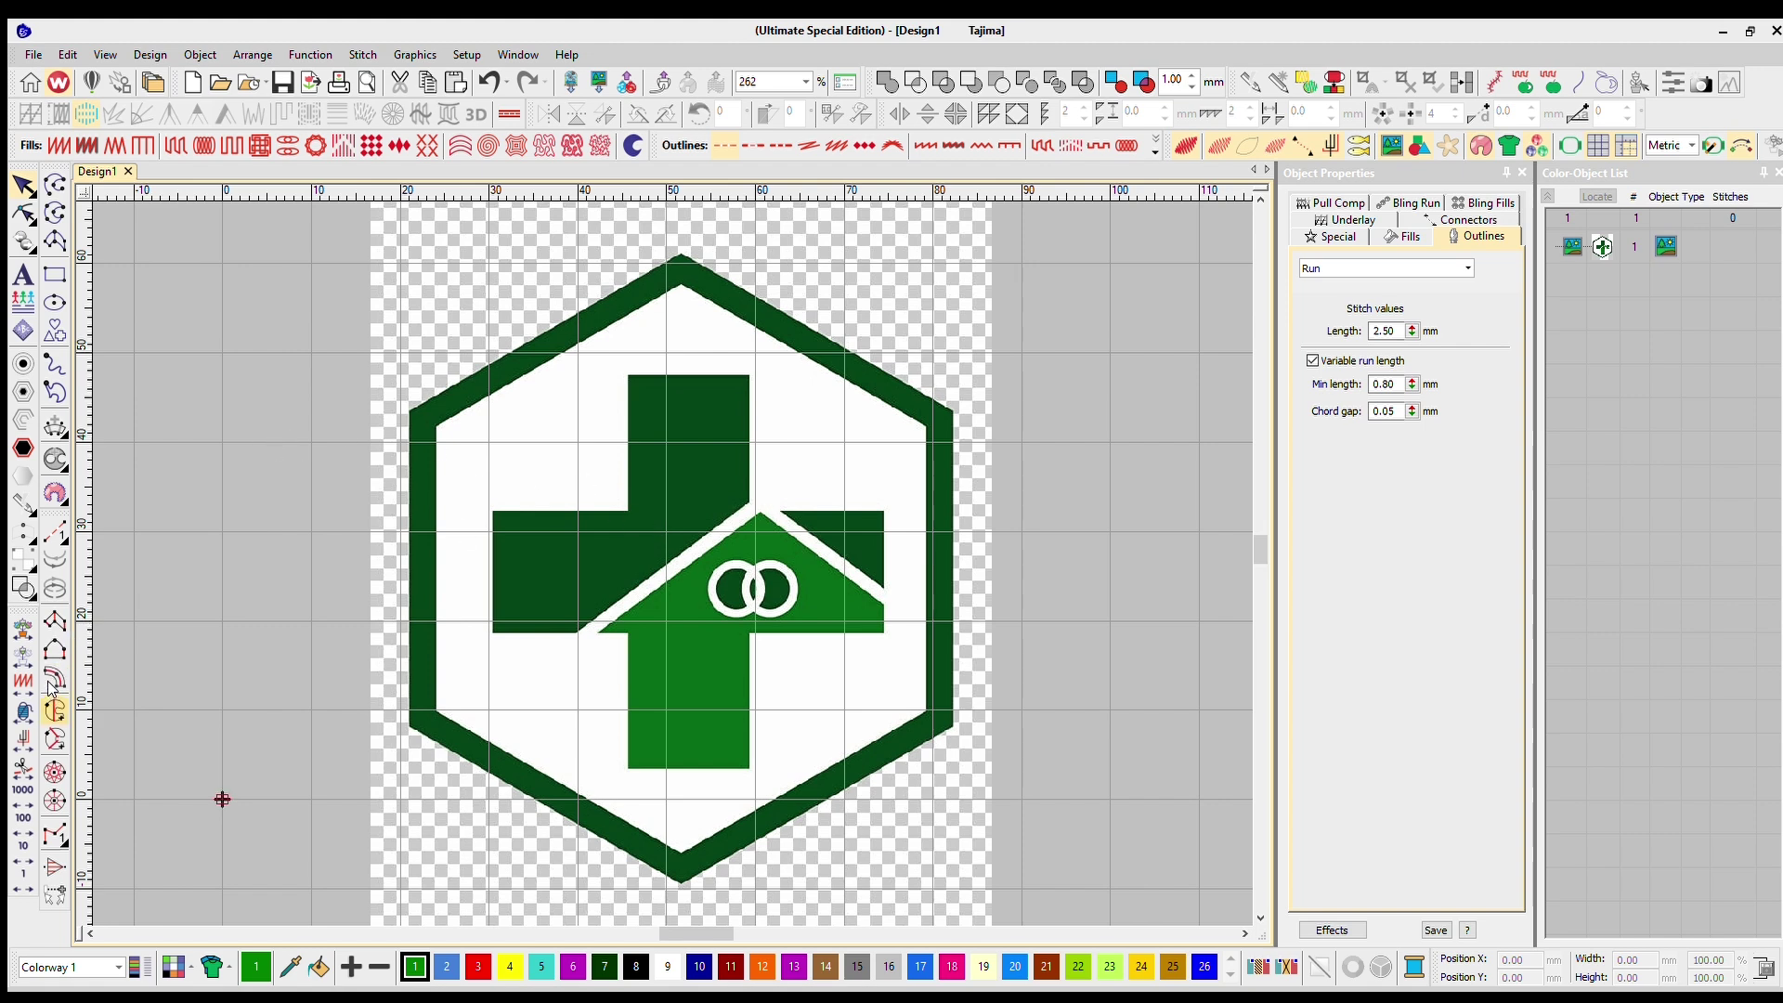
left_click(54, 710)
scroll(512, 488, "up", 5)
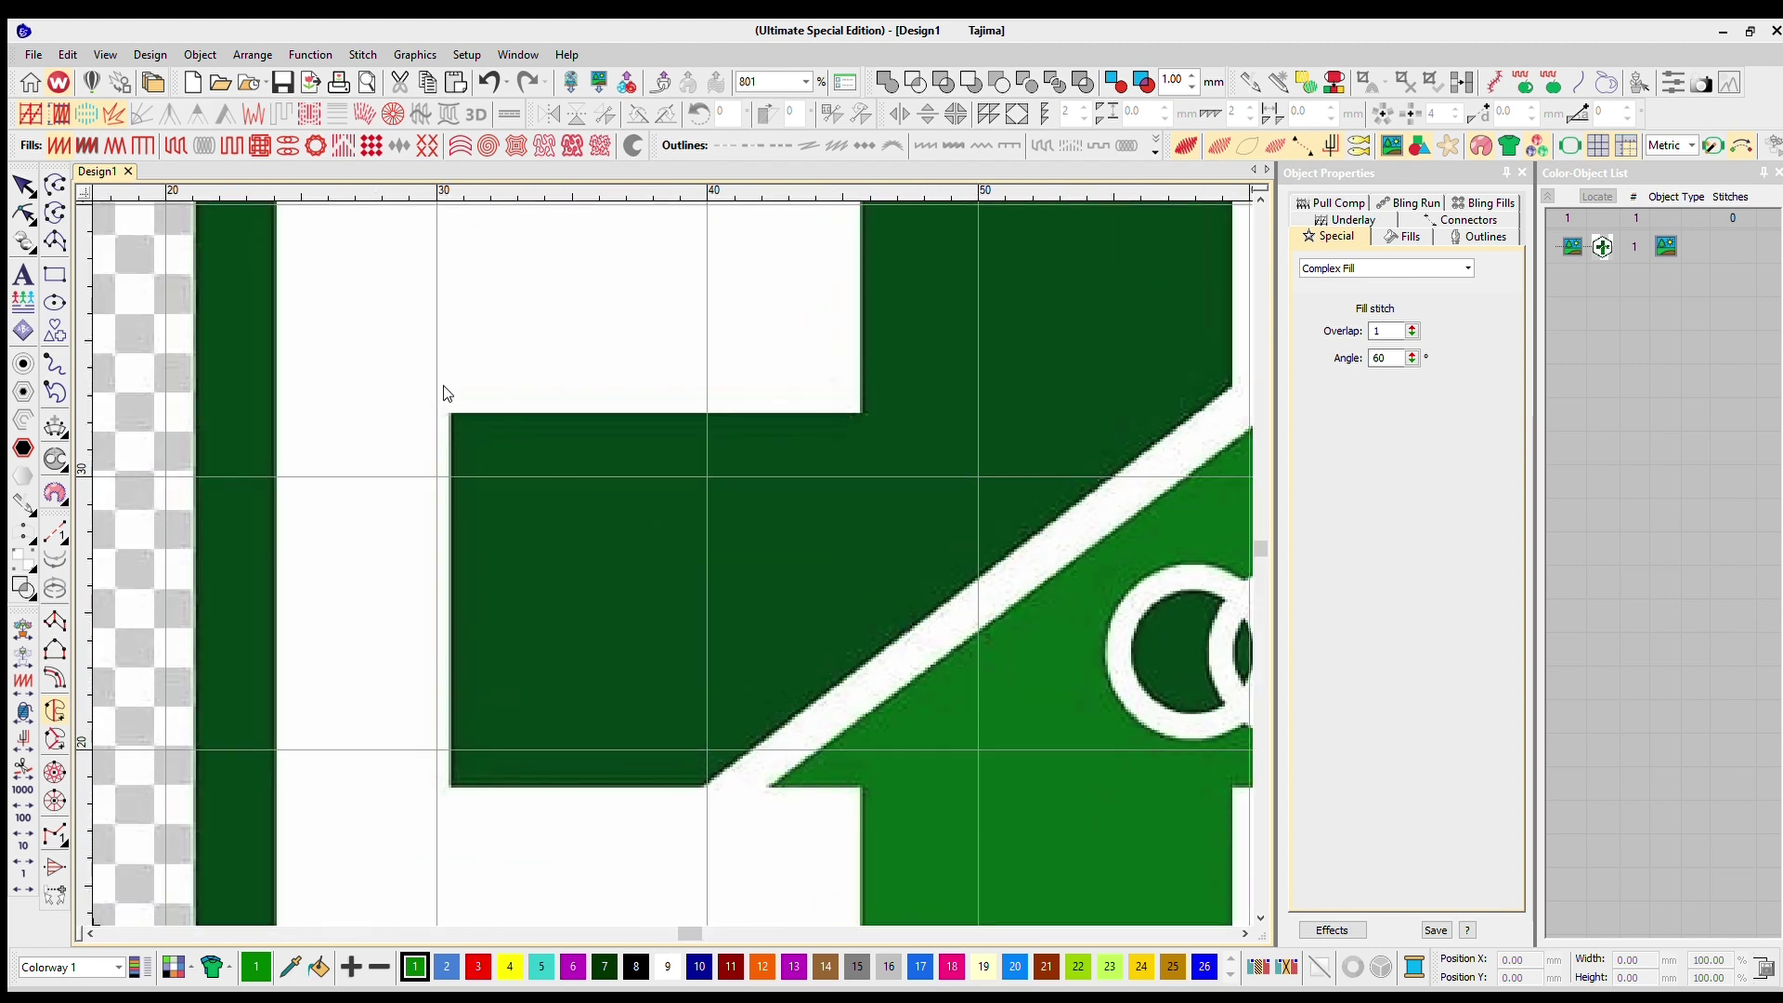
scroll(665, 532, "down", 3)
scroll(665, 531, "up", 3)
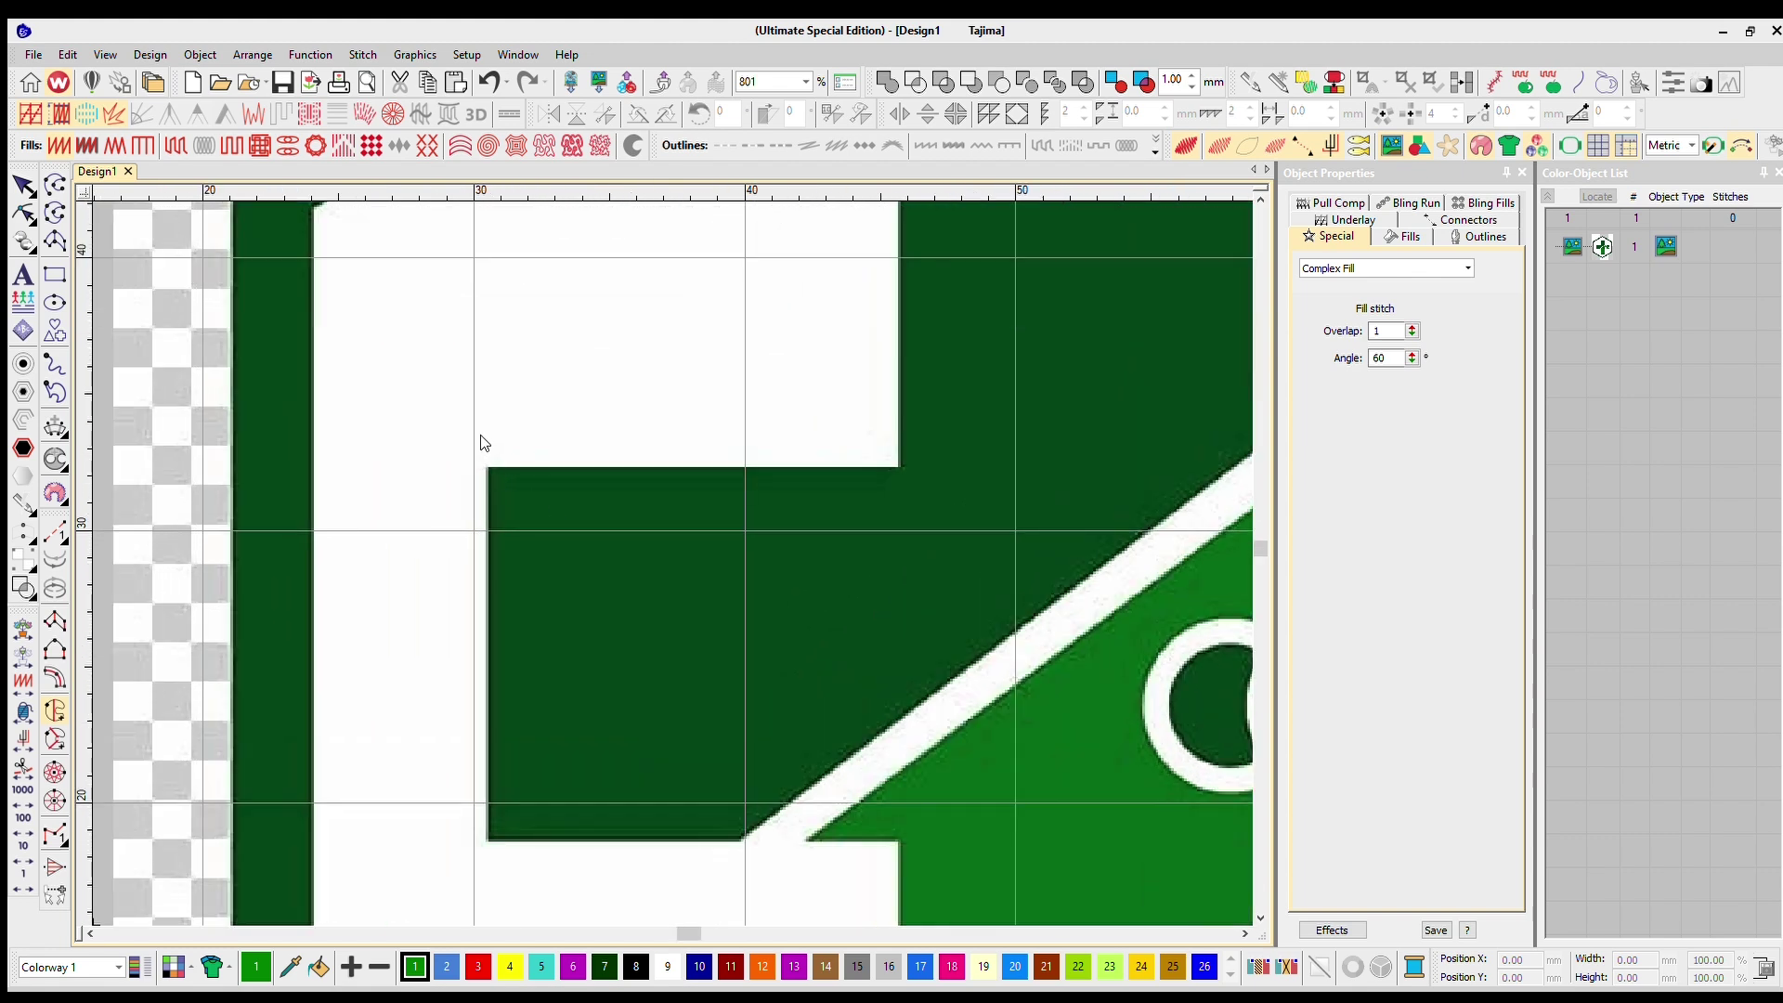
left_click(489, 467)
scroll(879, 475, "down", 3)
scroll(665, 531, "up", 4)
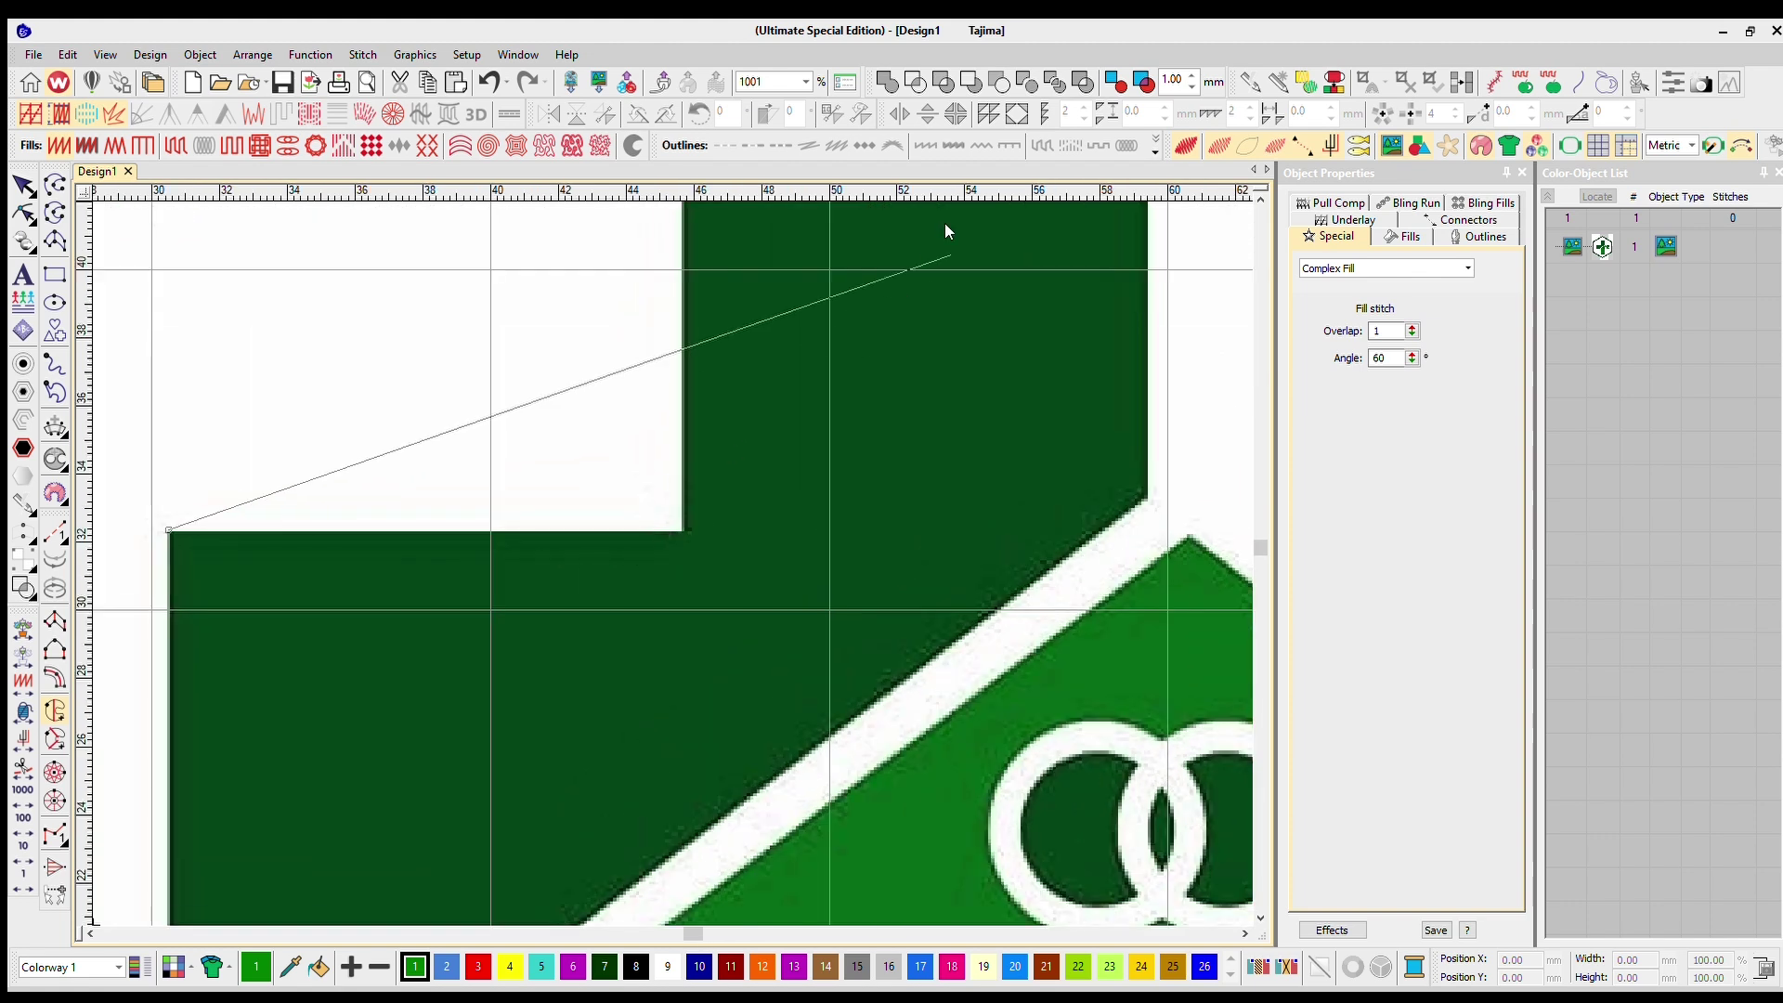
scroll(667, 535, "up", 2)
scroll(667, 539, "down", 1)
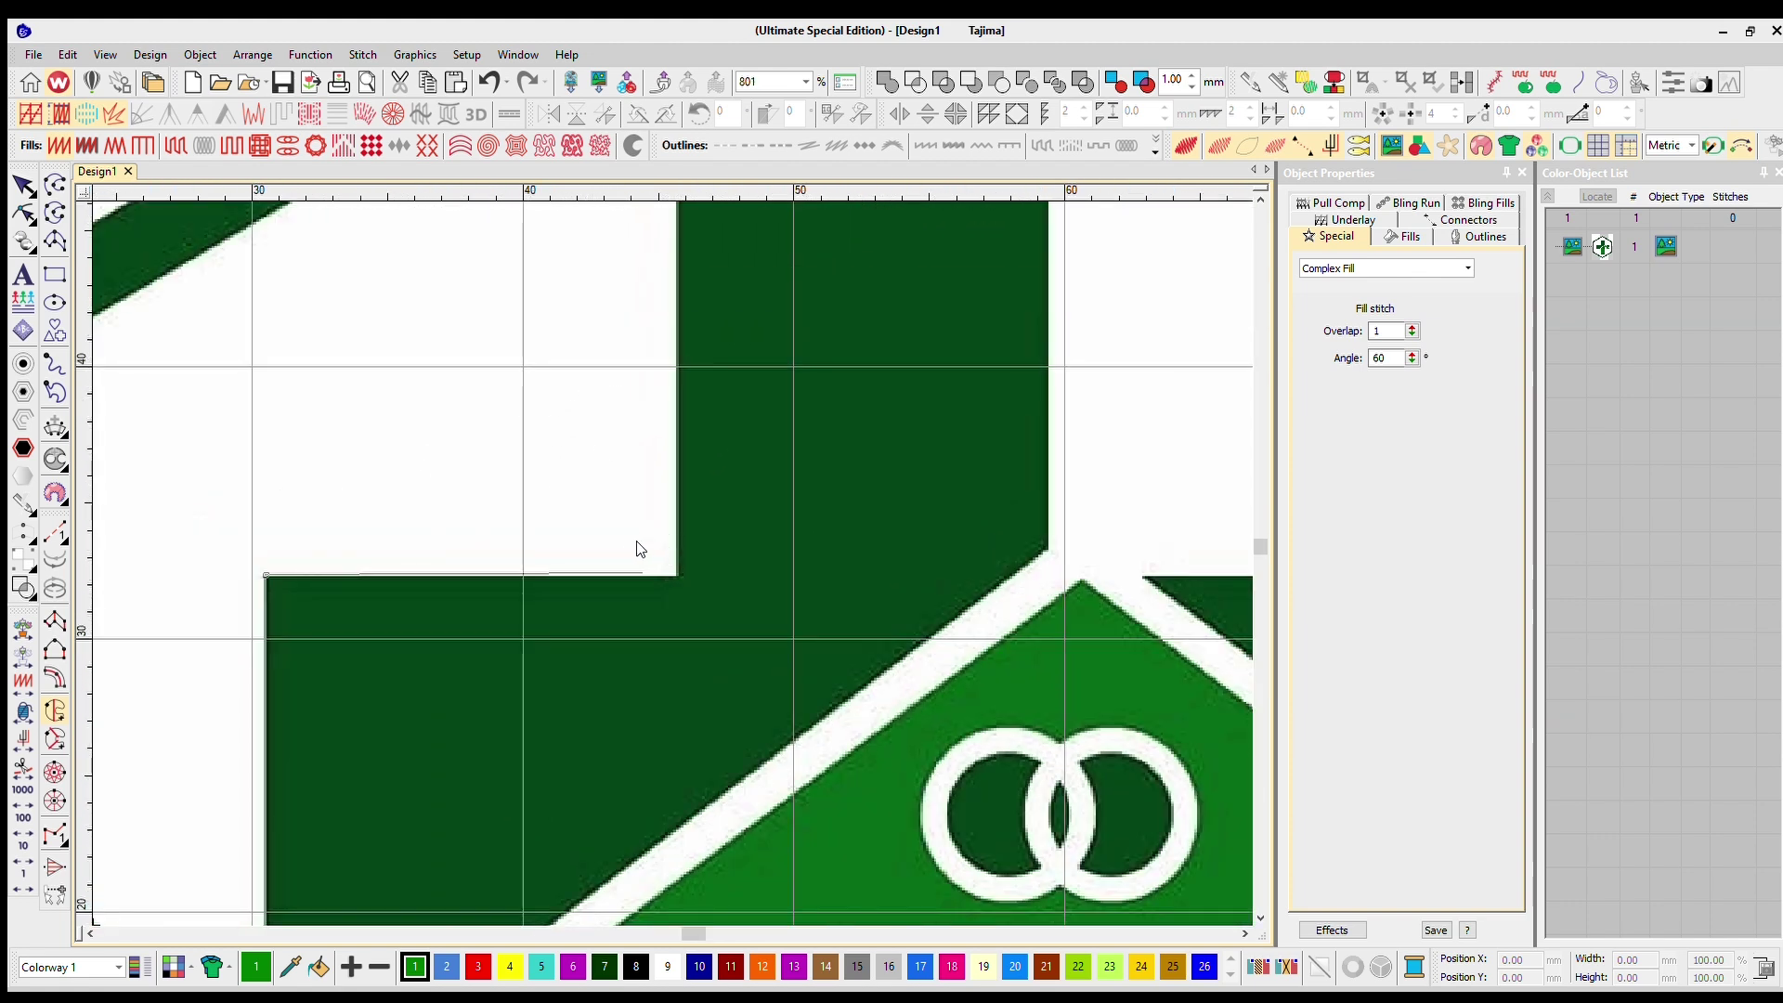
scroll(667, 539, "up", 1)
scroll(669, 539, "down", 1)
scroll(672, 540, "up", 2)
scroll(673, 540, "down", 1)
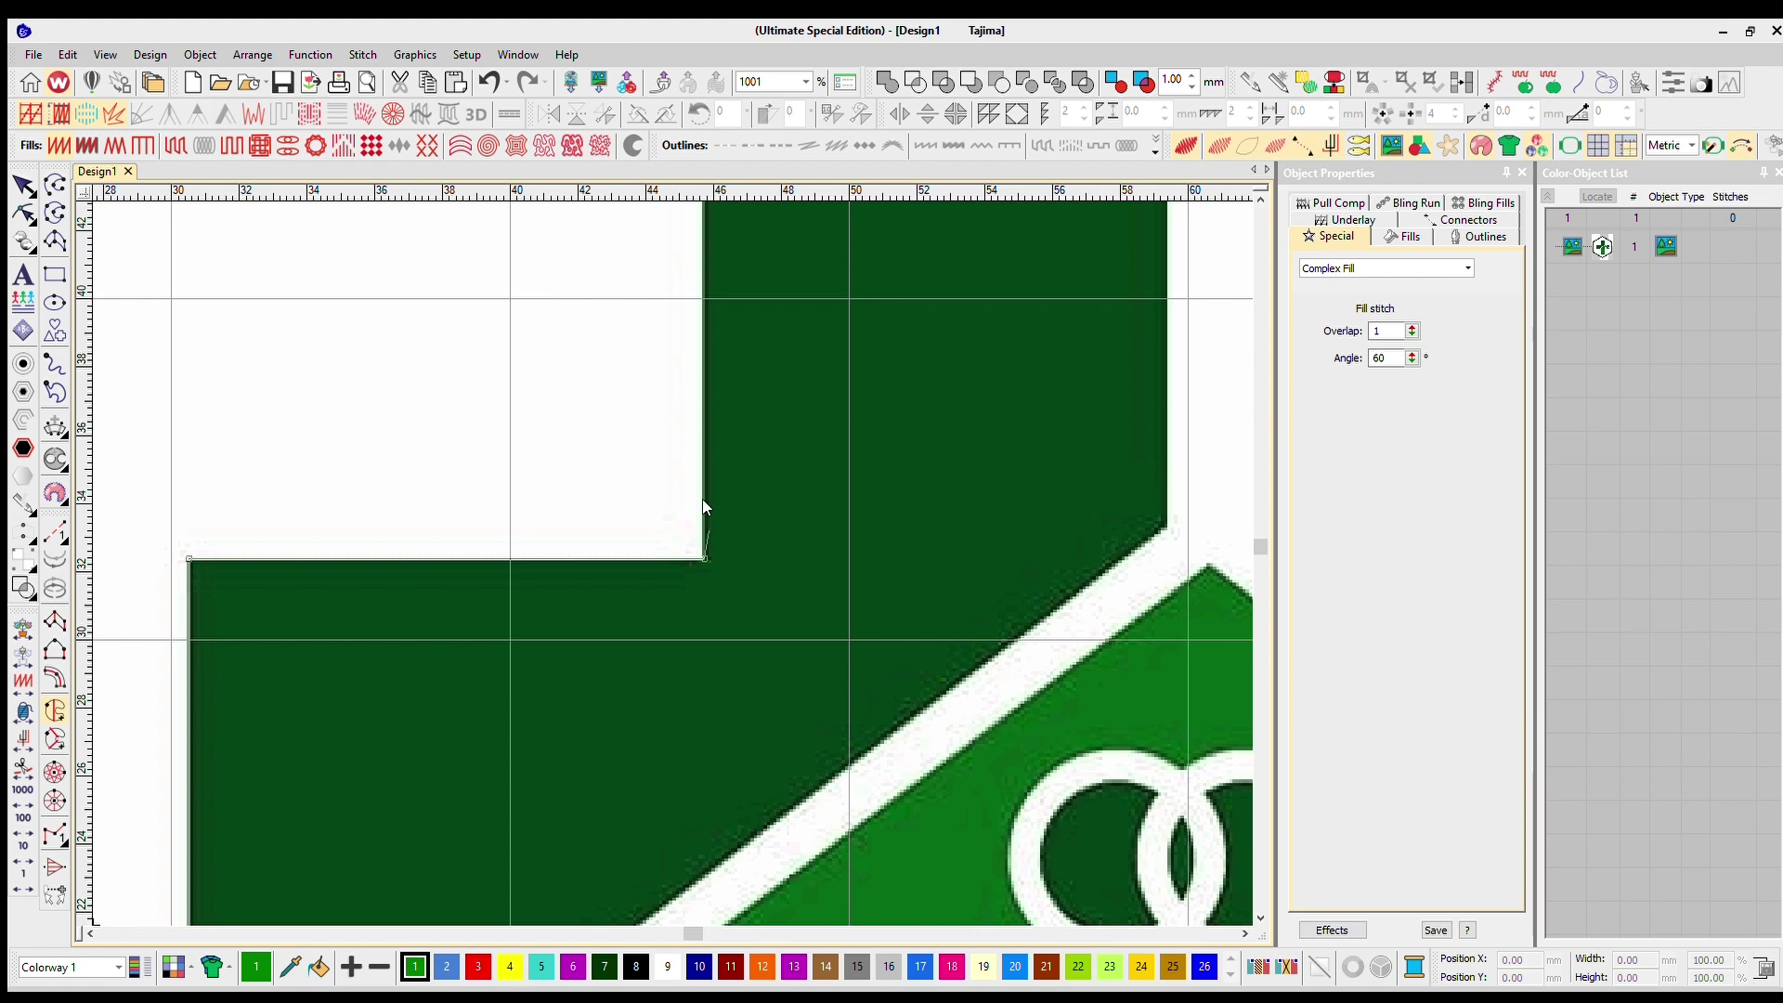
Continue the fill outline around the cross's upper arm, placing corner points at both top corners and above the white roof line
scroll(665, 550, "down", 4)
scroll(665, 538, "up", 5)
scroll(638, 566, "down", 2)
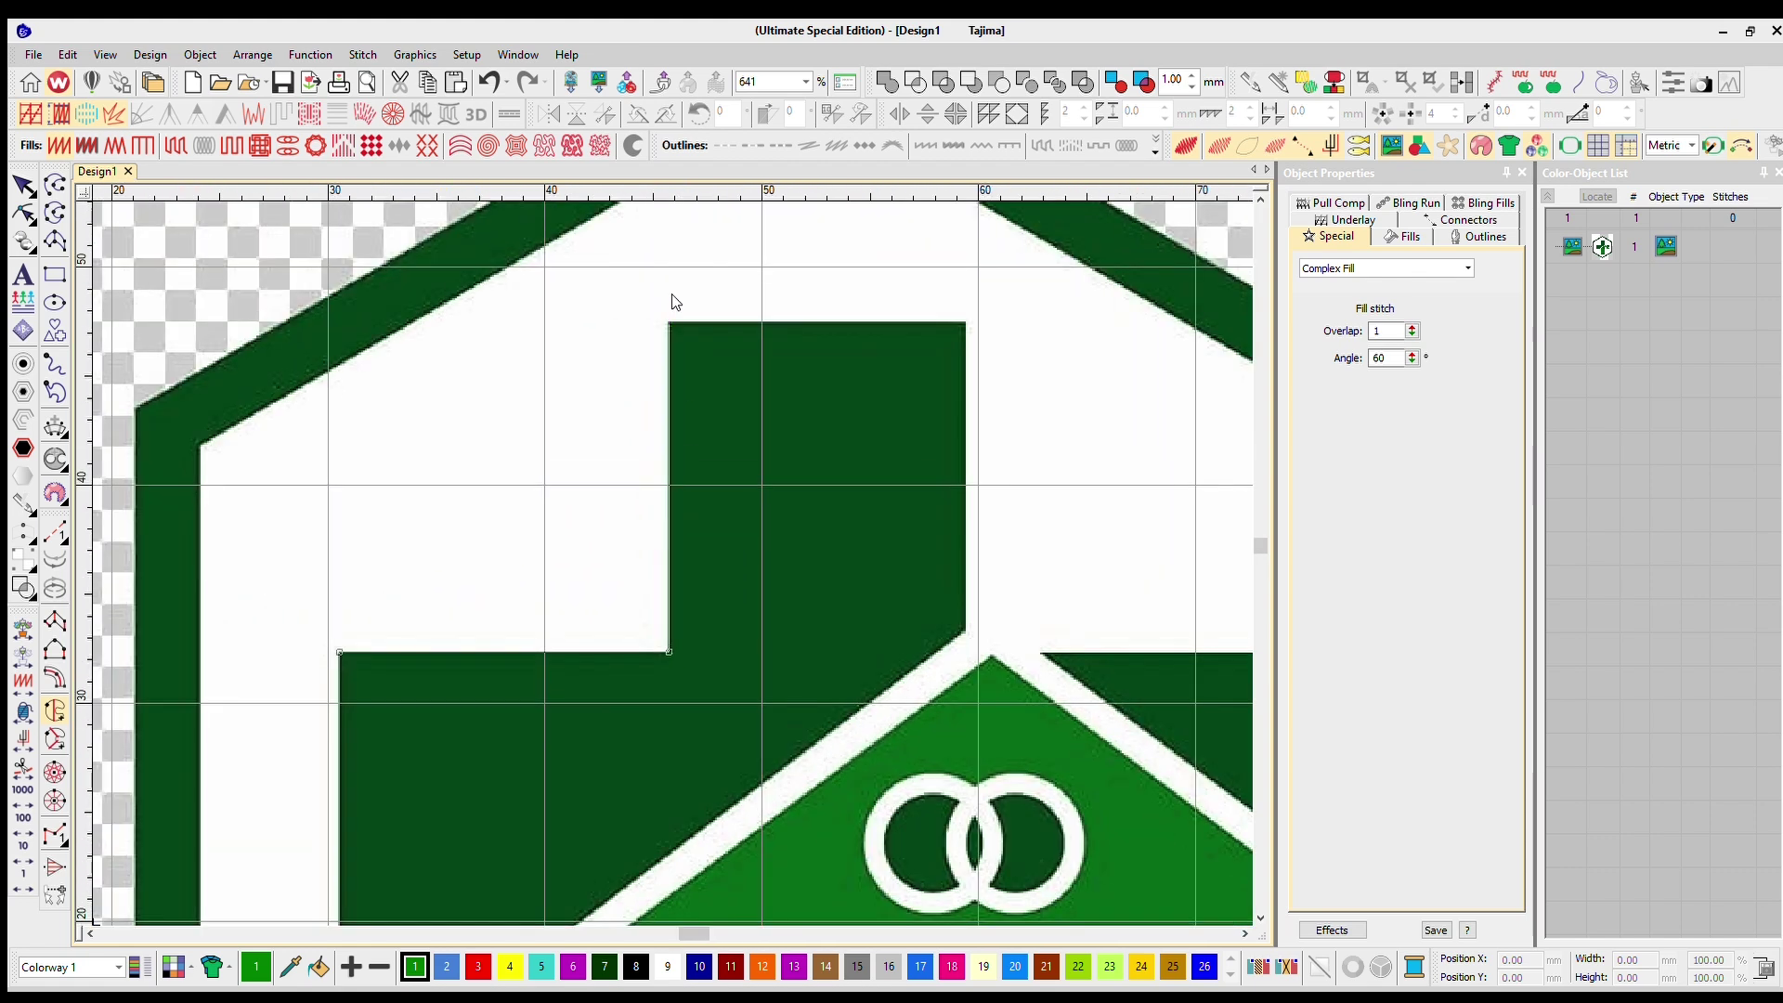
left_click(670, 321)
scroll(668, 537, "up", 2)
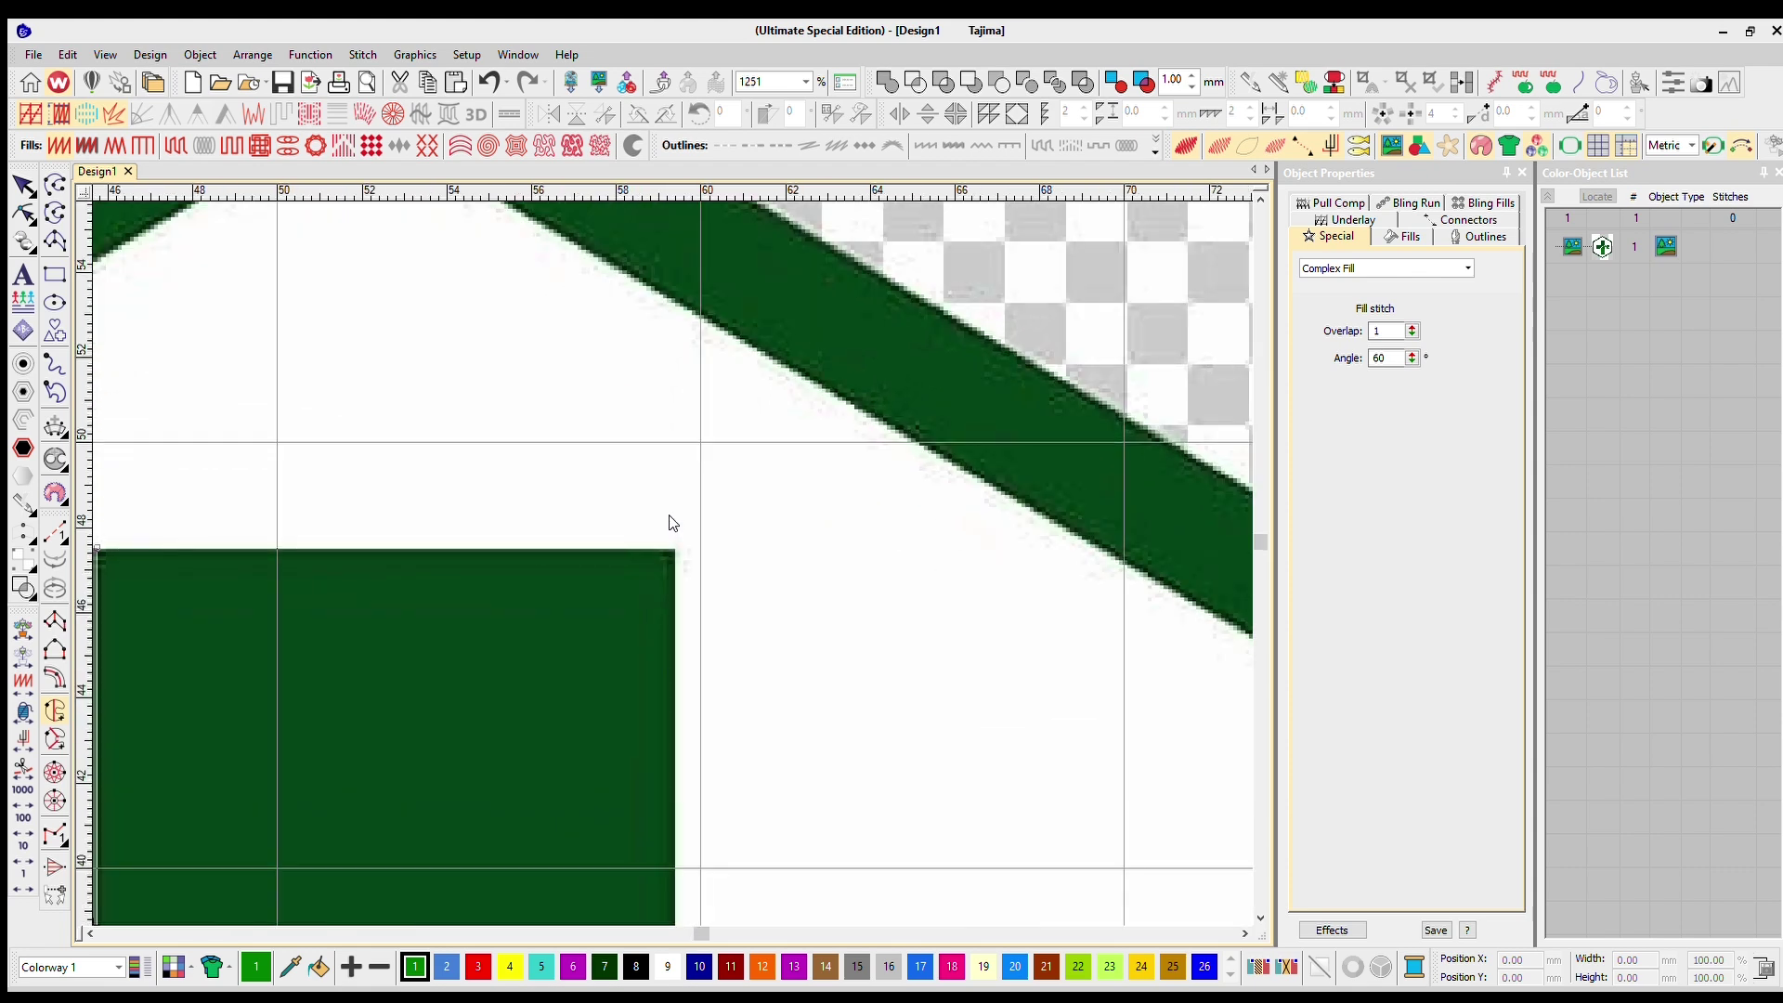
scroll(668, 538, "down", 3)
scroll(669, 537, "up", 3)
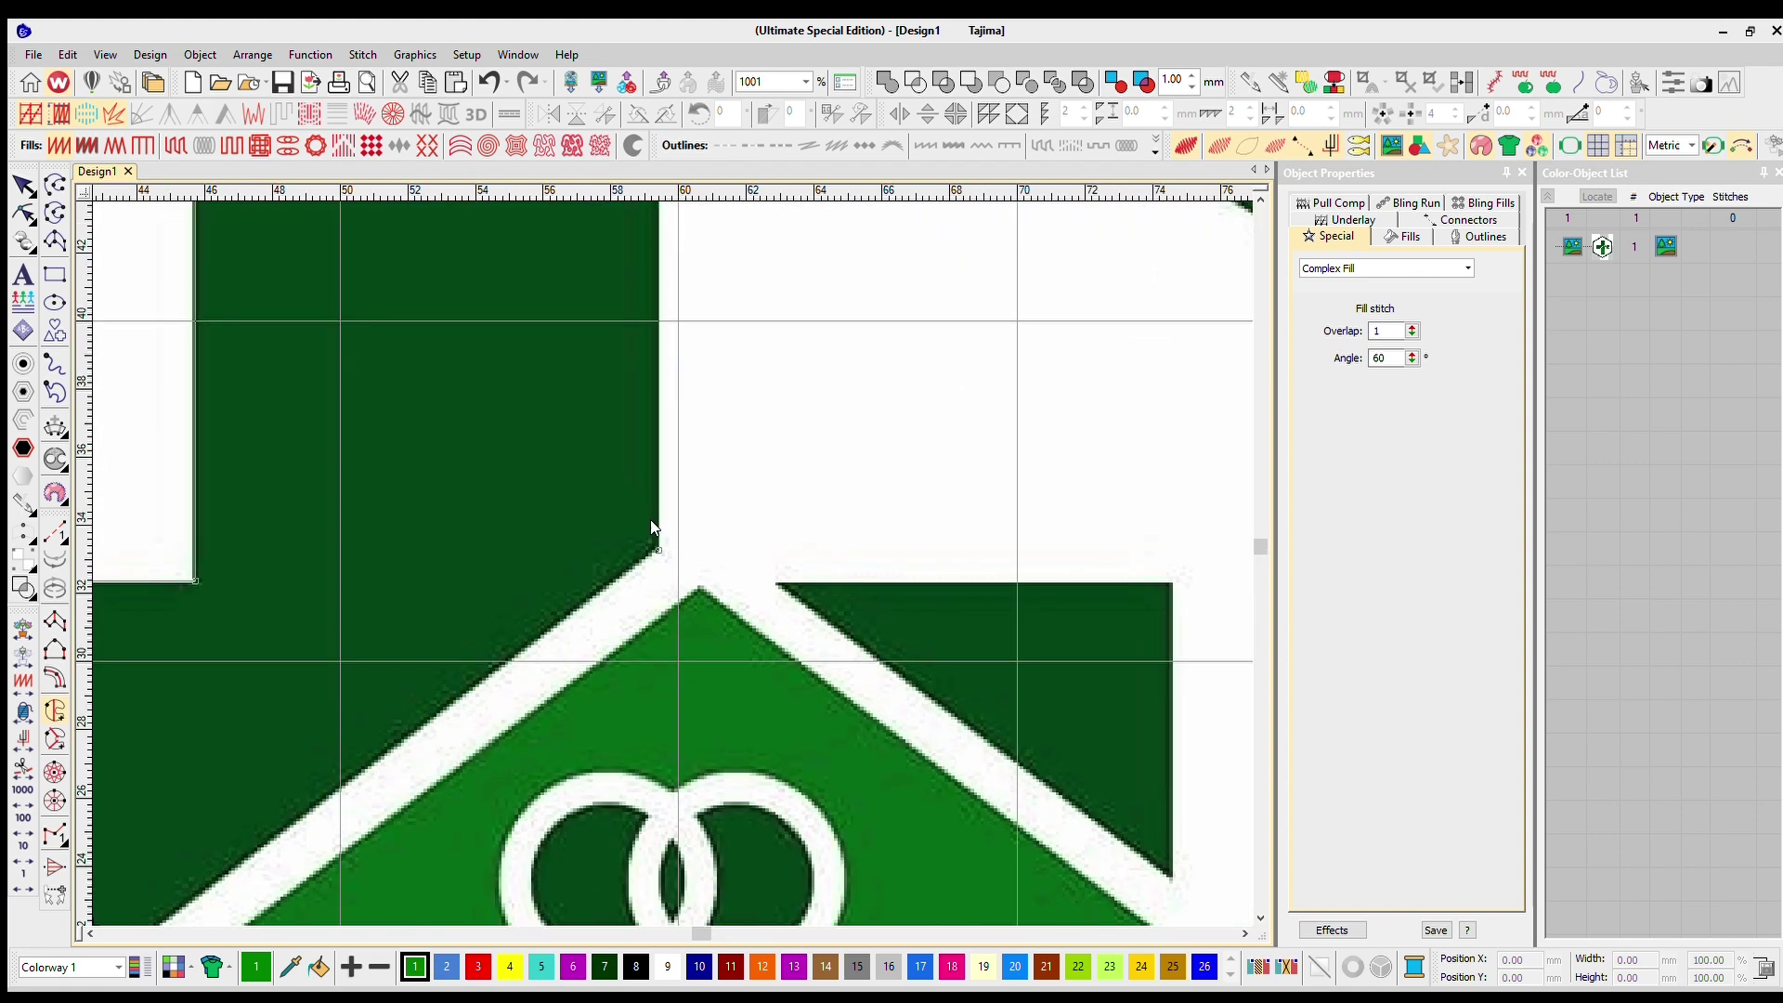
Extend the fill outline down along the white roof line's upper edge to the bottom edge of the left arm
scroll(650, 520, "down", 3)
scroll(666, 531, "up", 3)
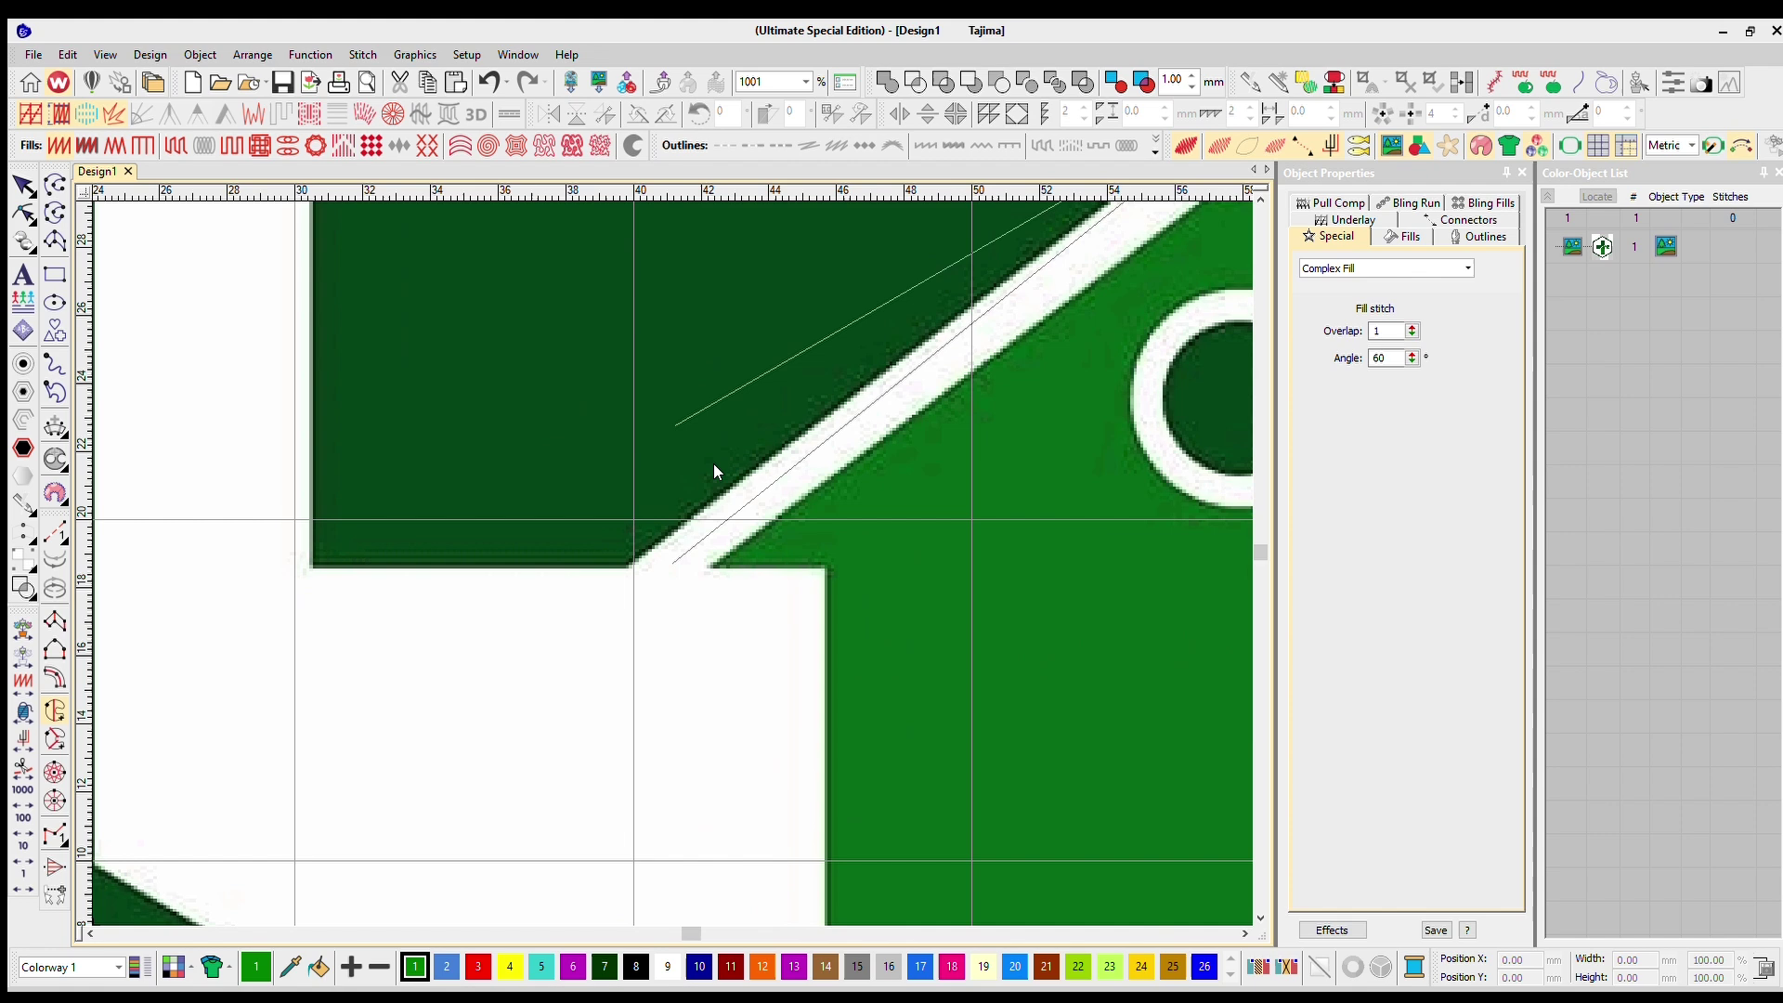
scroll(617, 299, "down", 2)
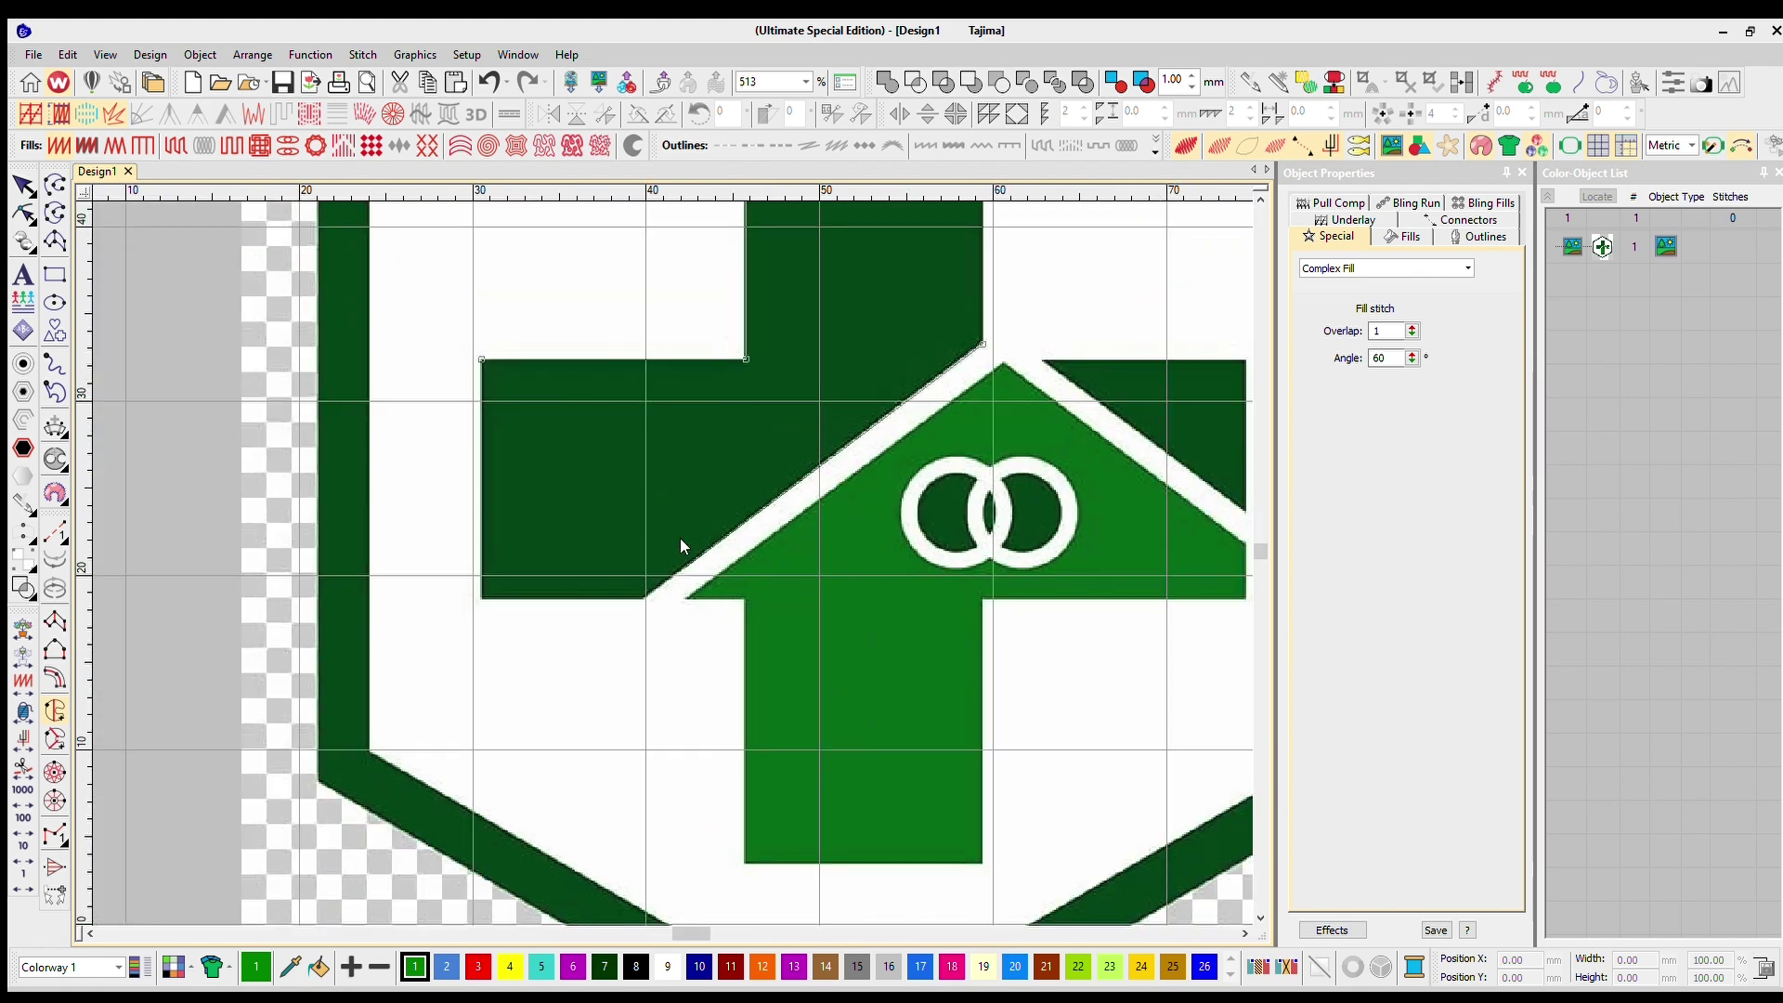
scroll(656, 541, "up", 3)
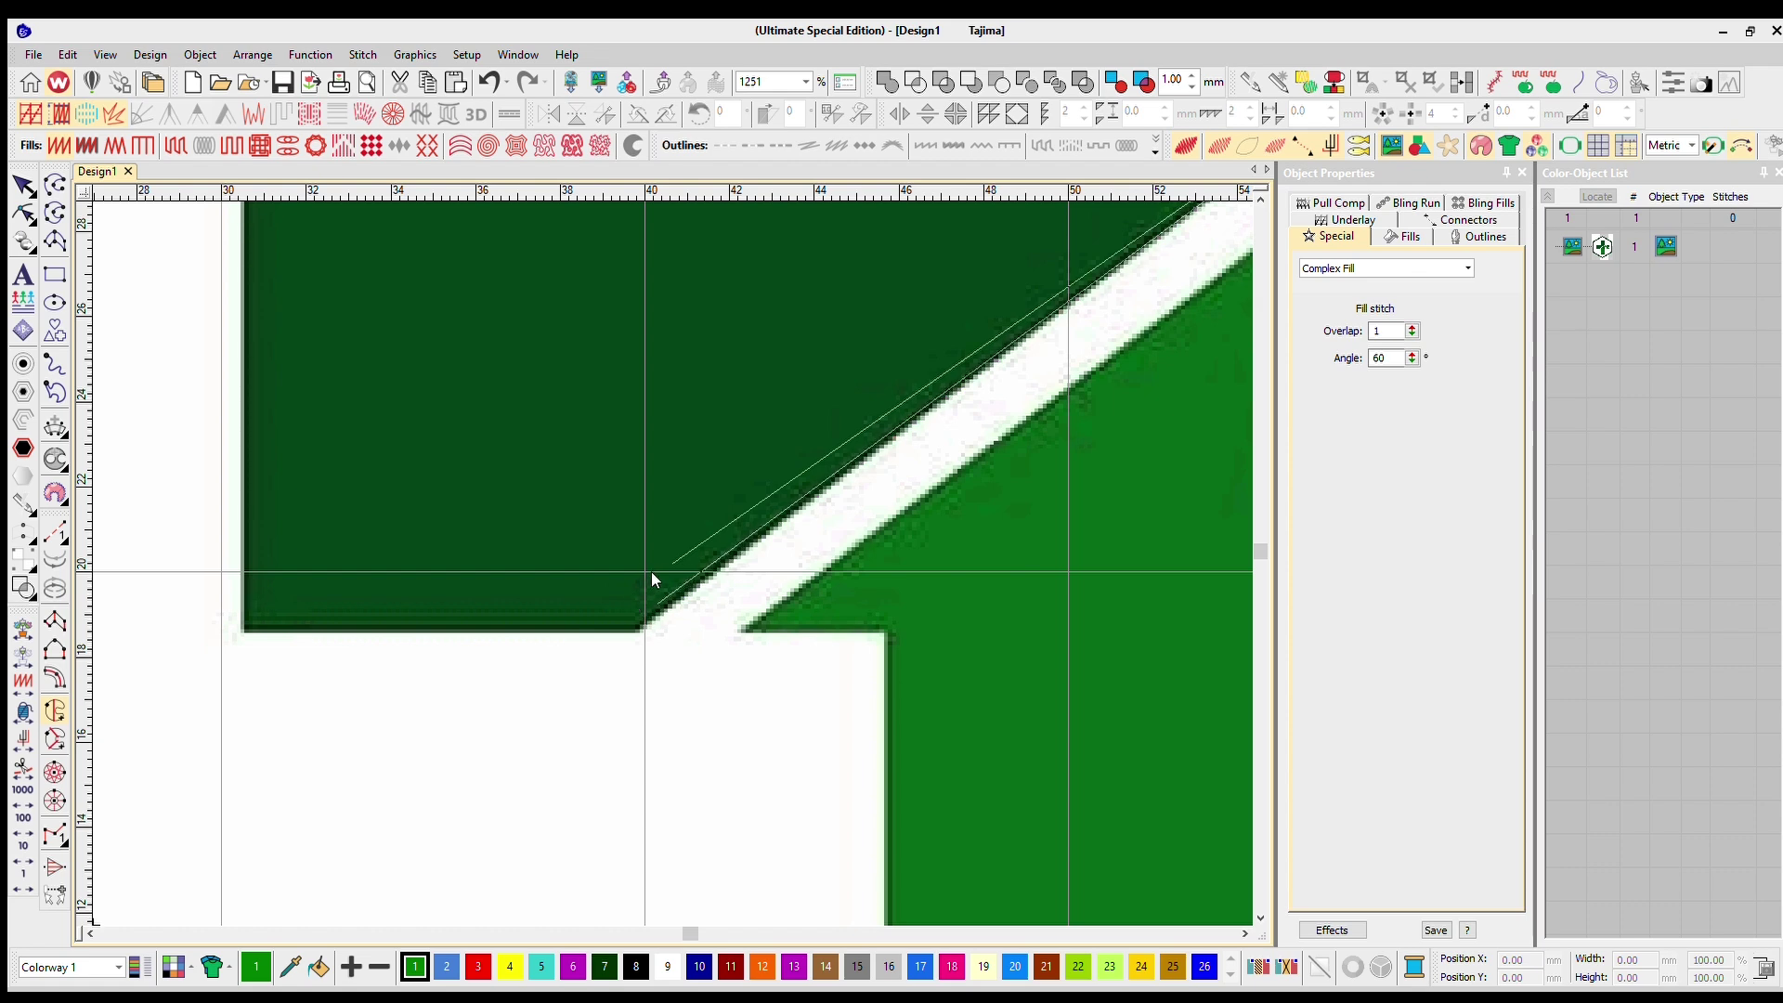
scroll(650, 571, "down", 3)
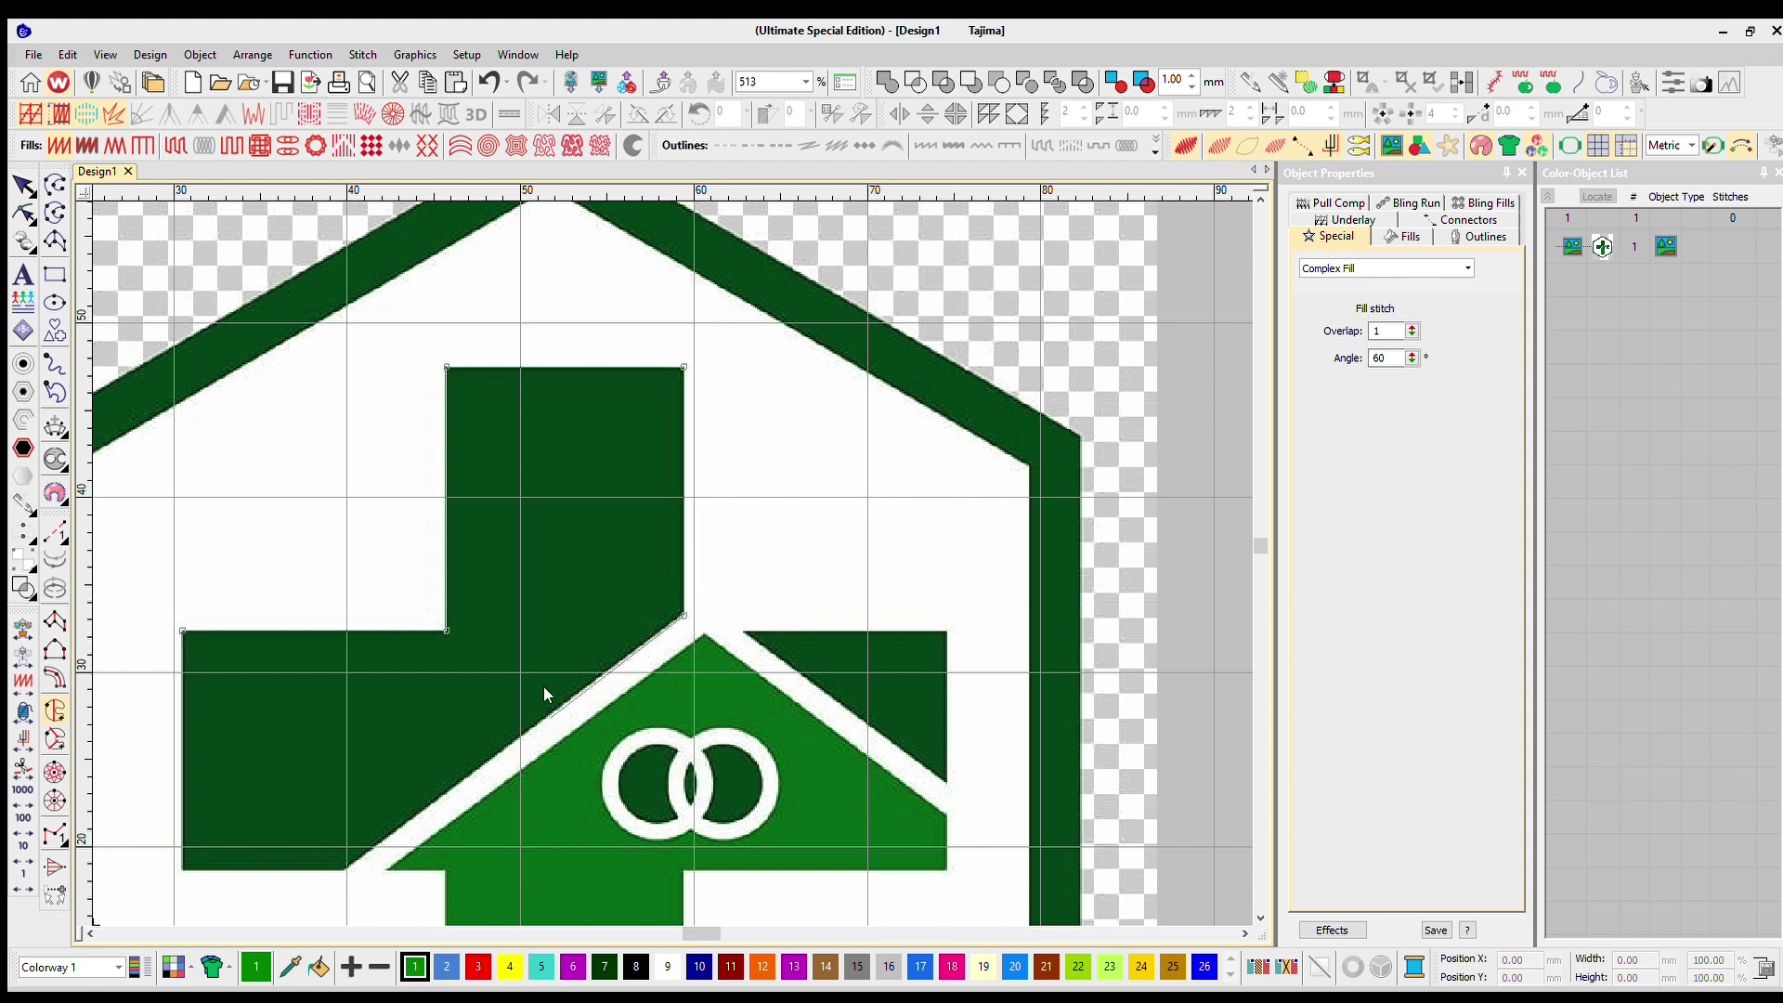
scroll(543, 687, "down", 1)
scroll(665, 534, "up", 2)
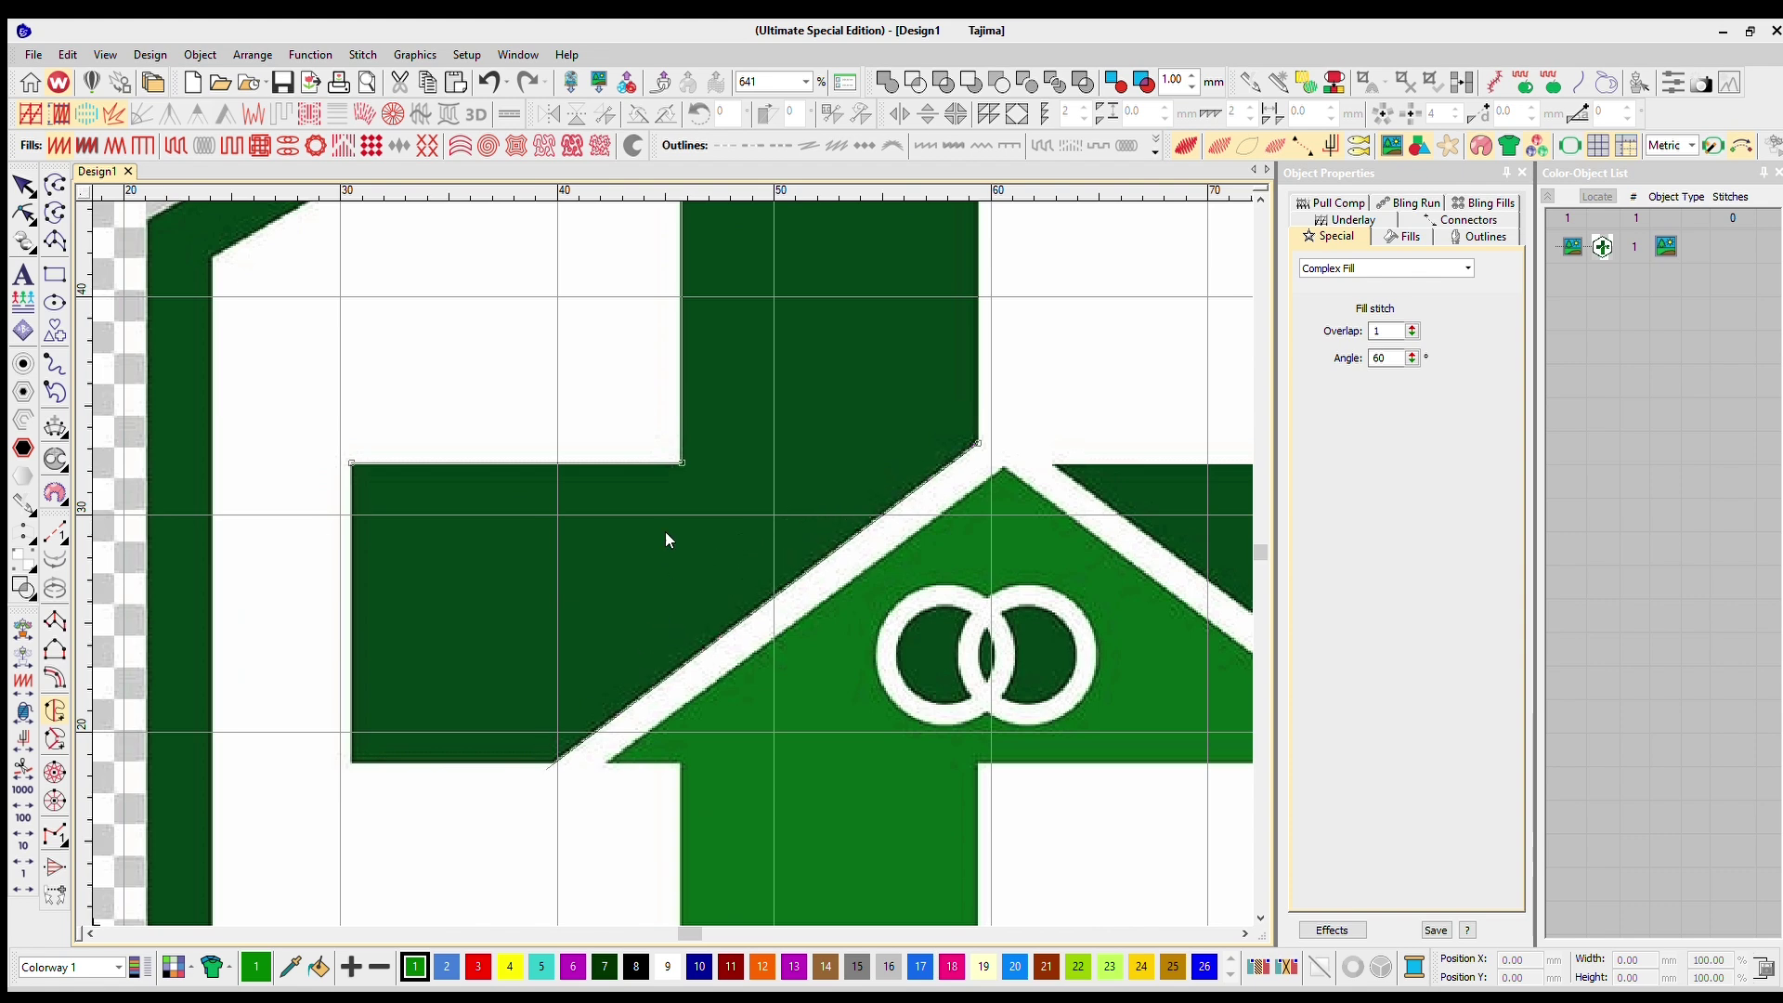
scroll(539, 739, "up", 3)
left_click(556, 761)
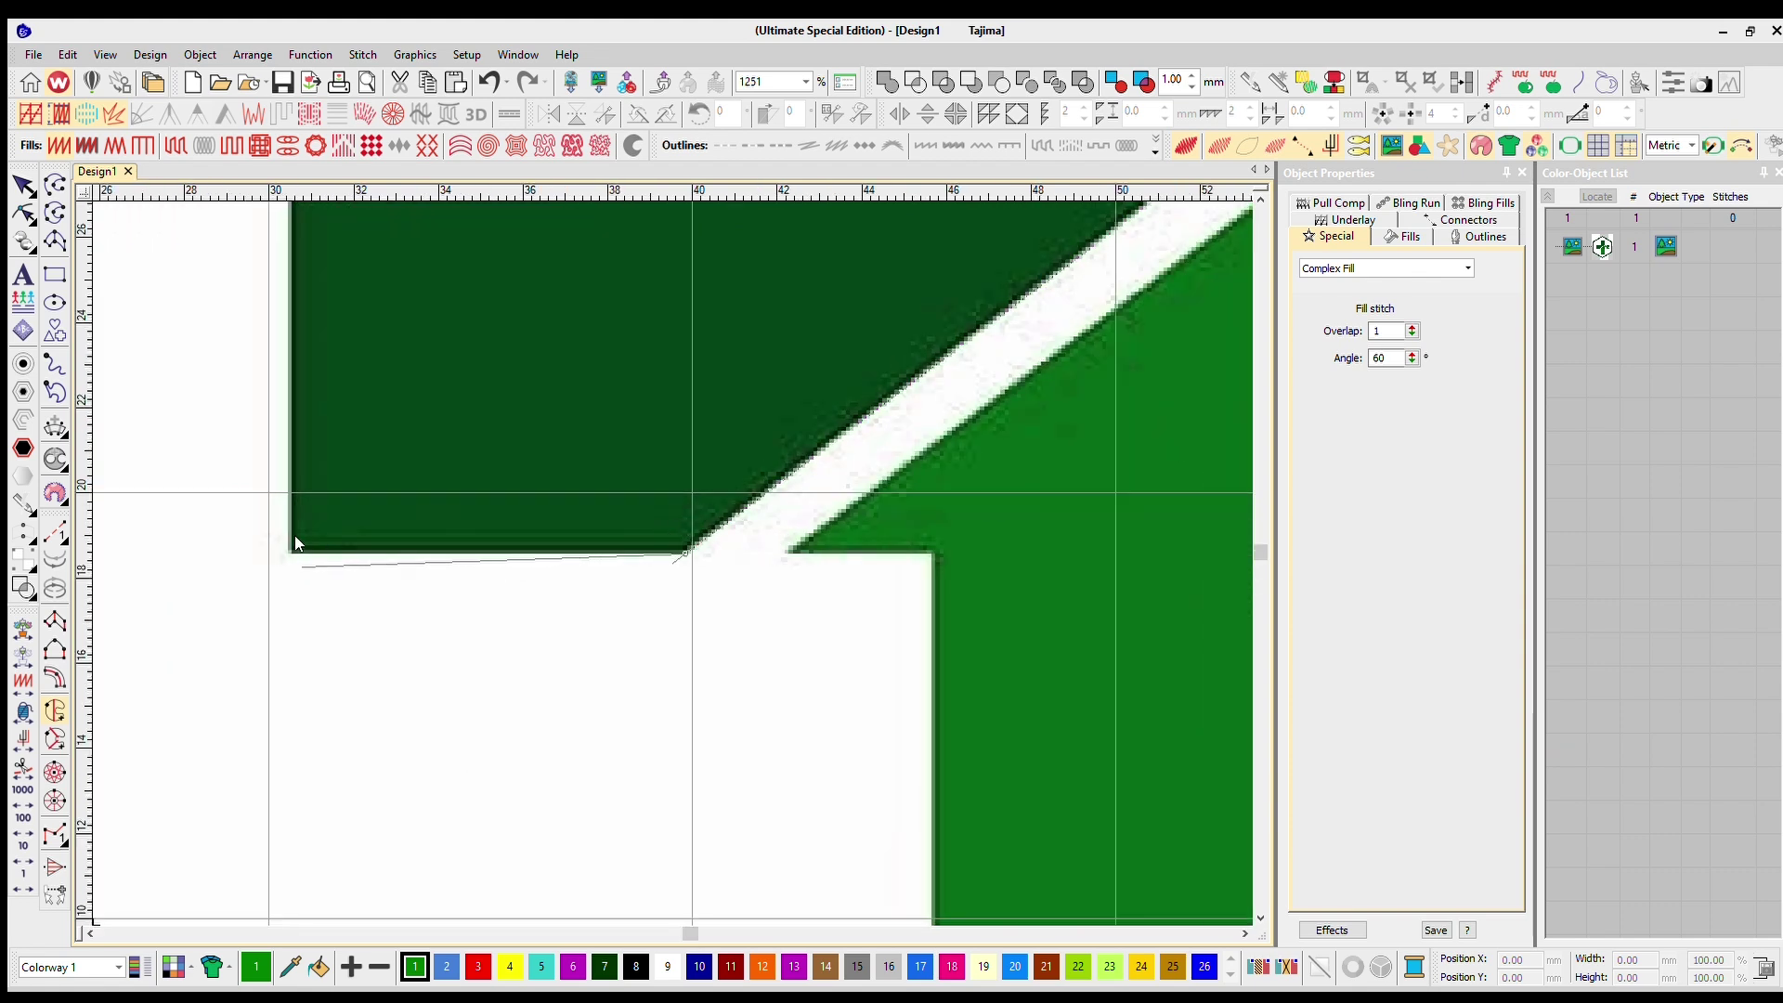
Place the outline's last point at the left arm's lower outer corner, close it at the starting corner and generate the Complex Fill
scroll(665, 539, "down", 3)
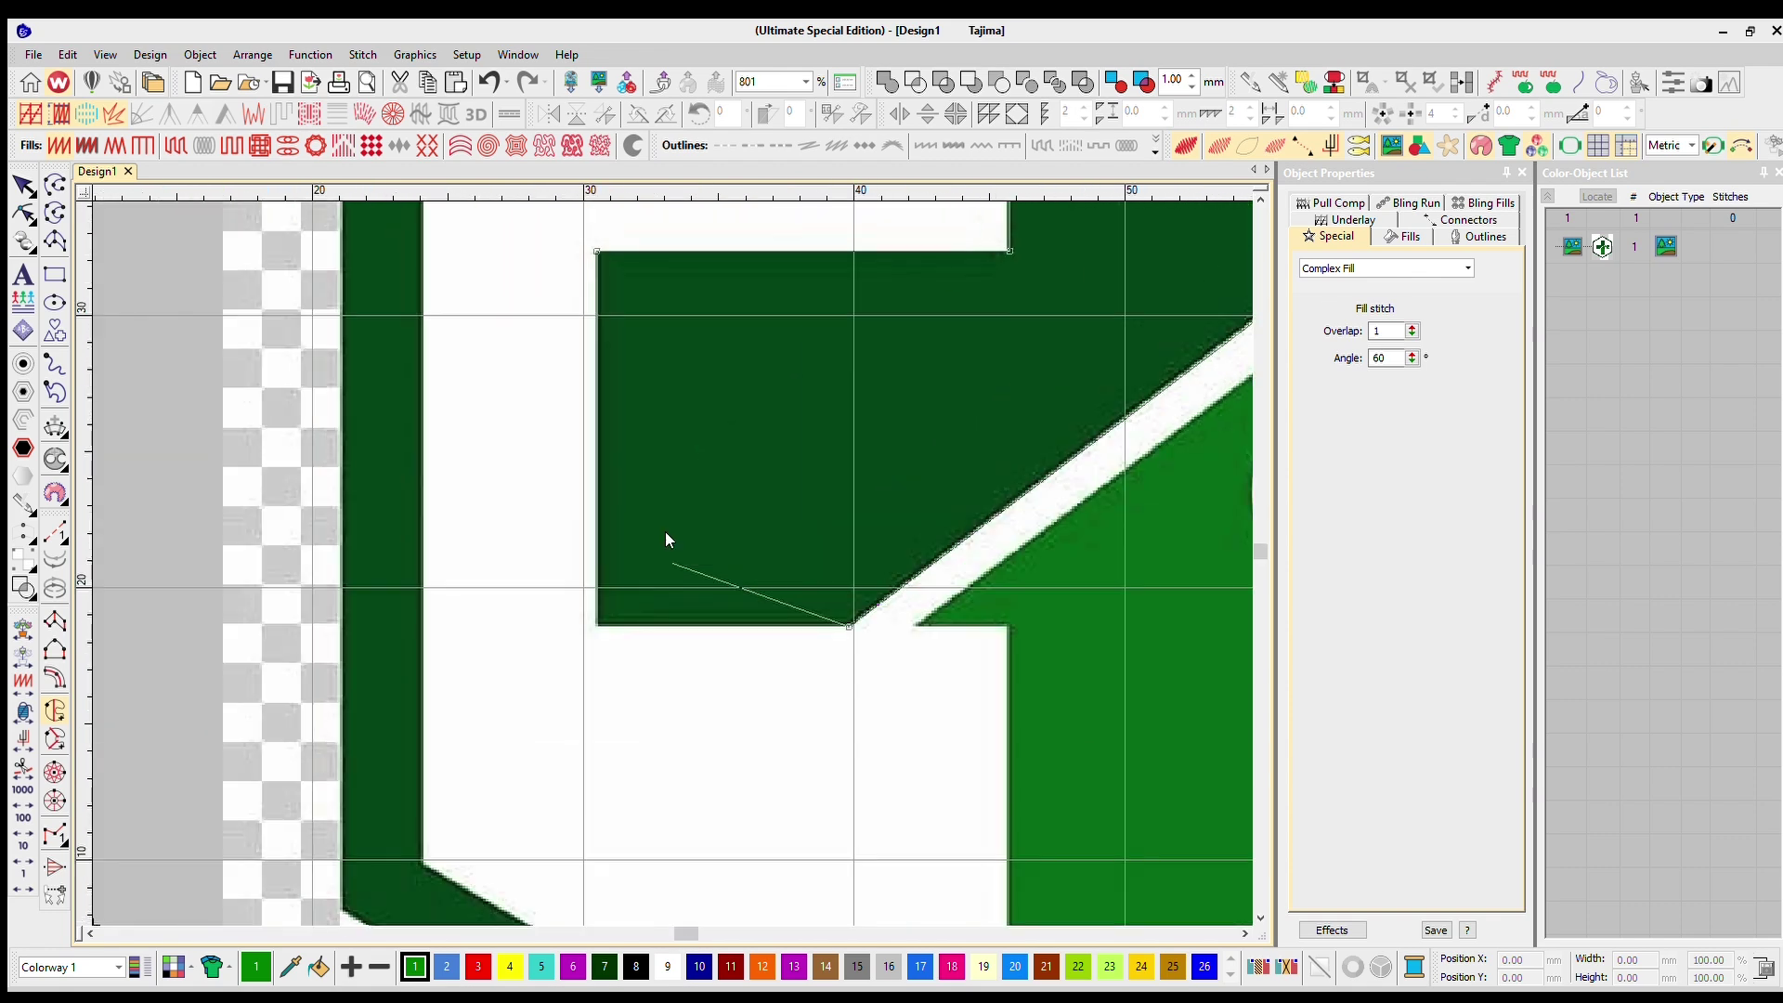
scroll(665, 538, "up", 2)
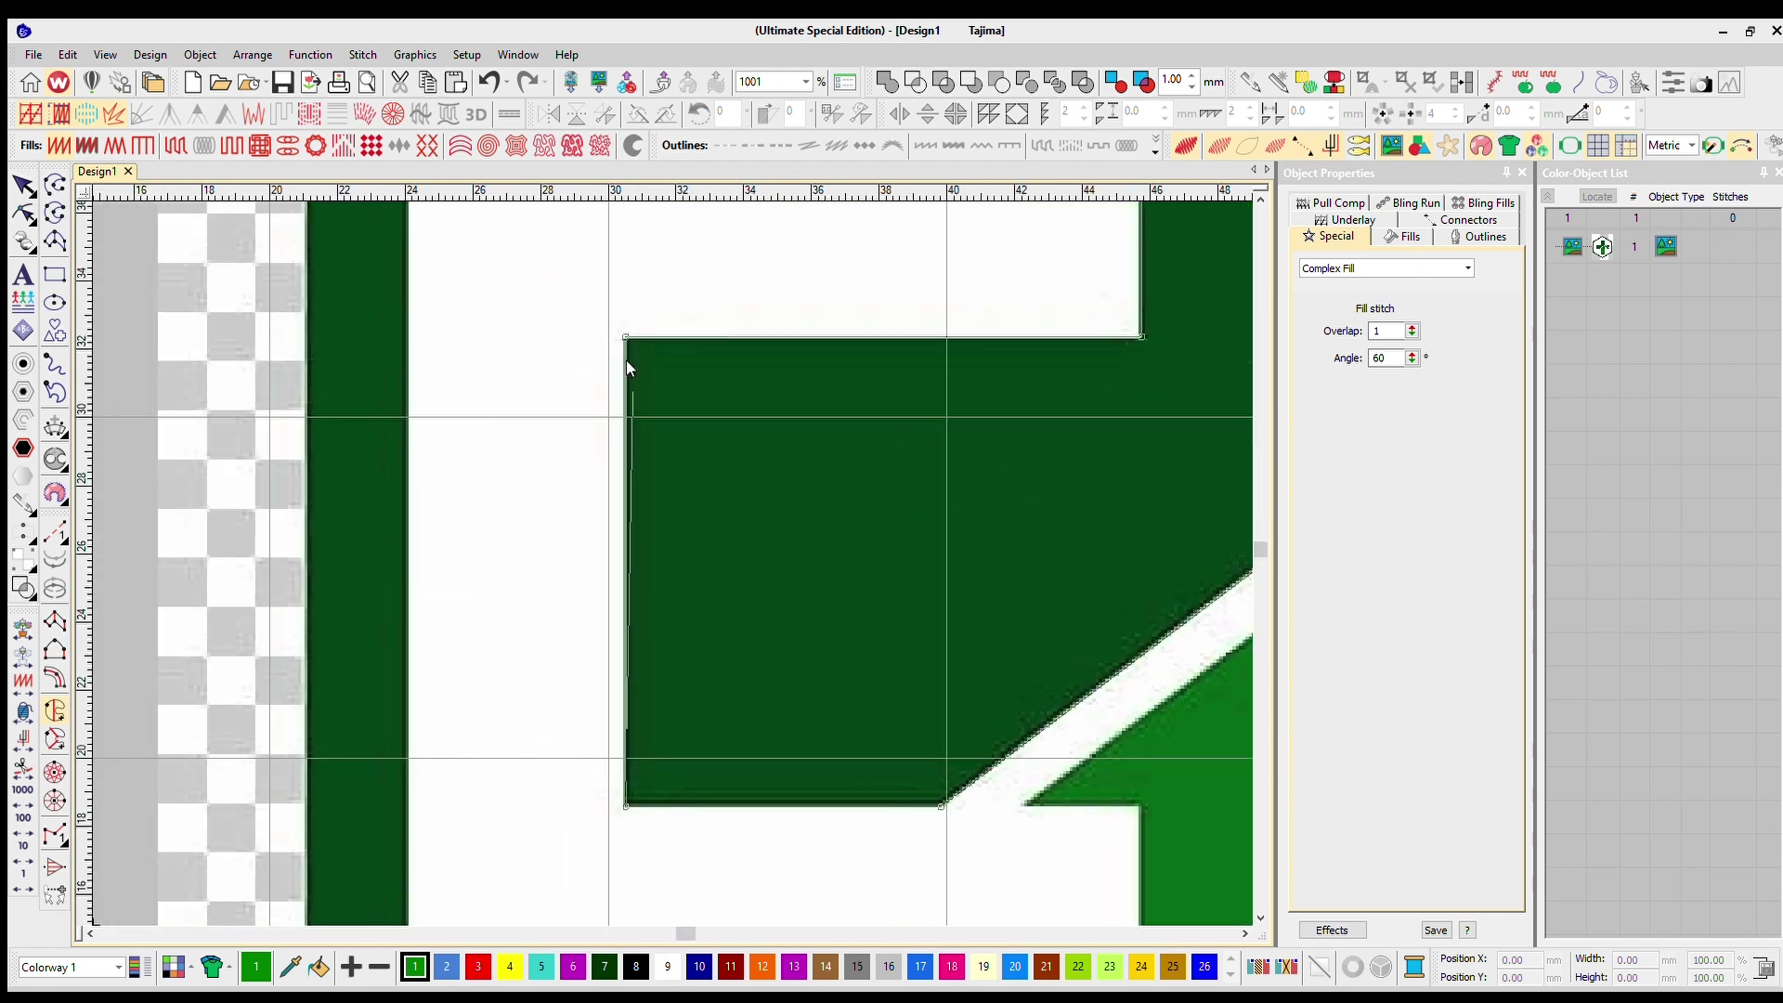
scroll(665, 534, "up", 5)
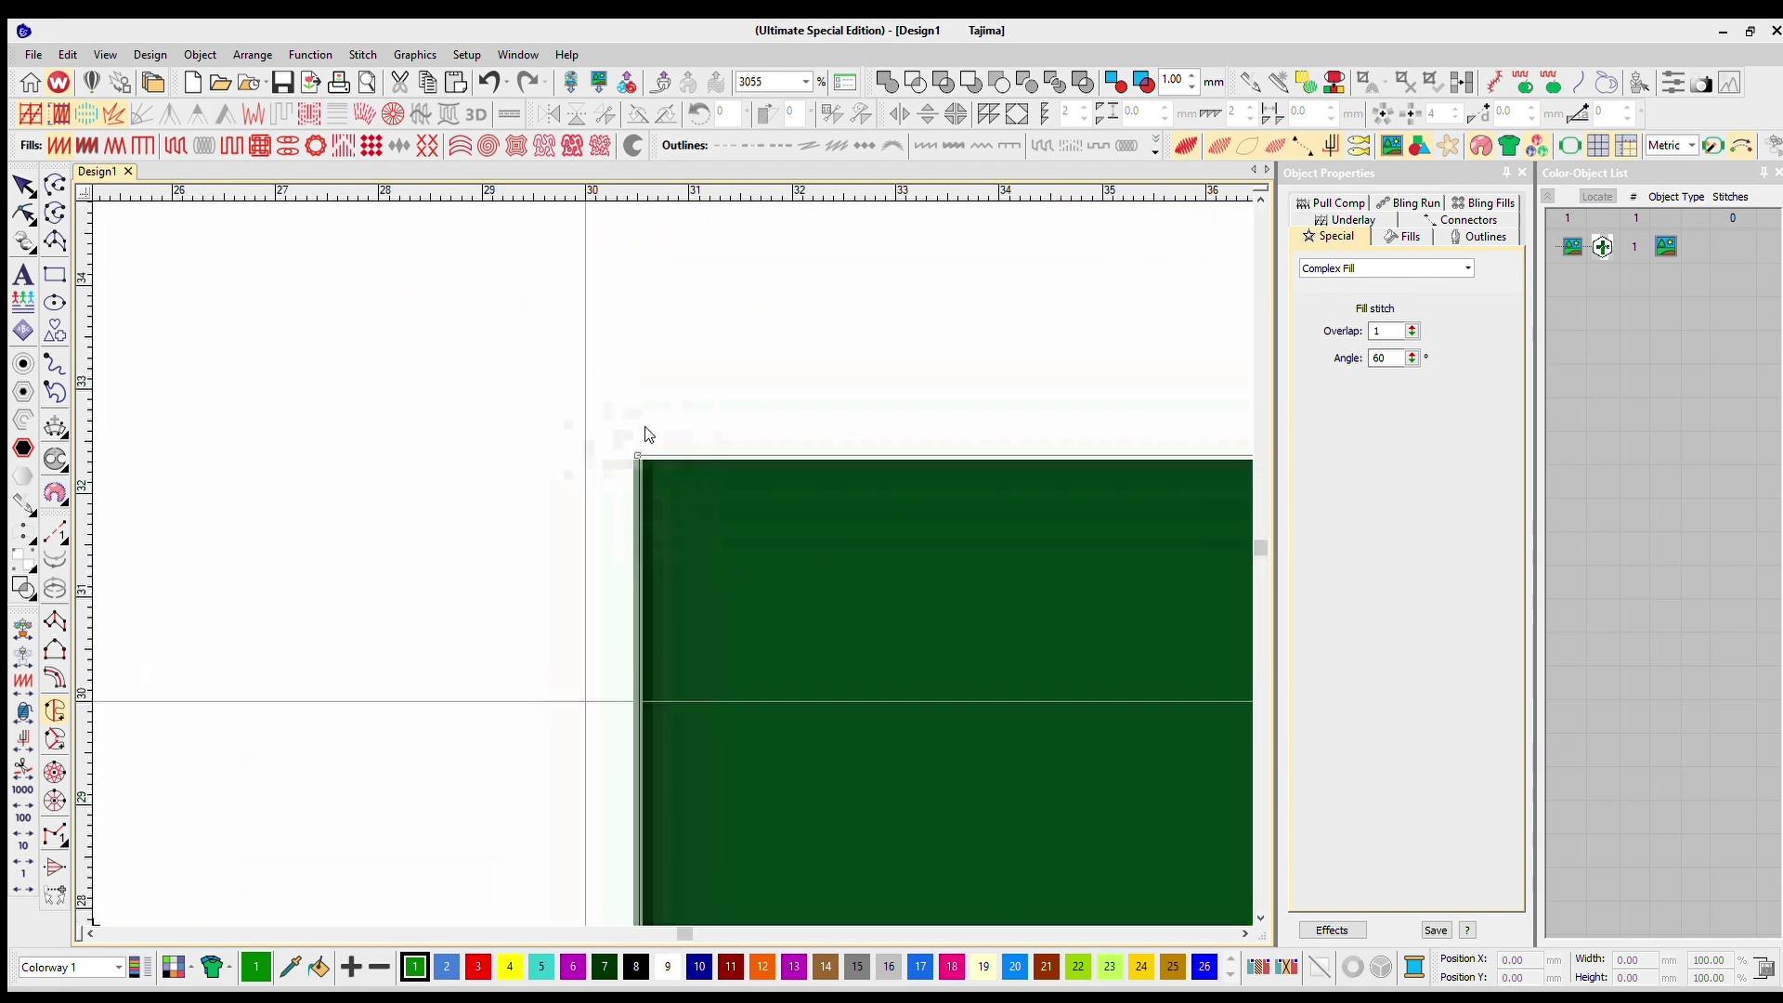
scroll(643, 428, "up", 5)
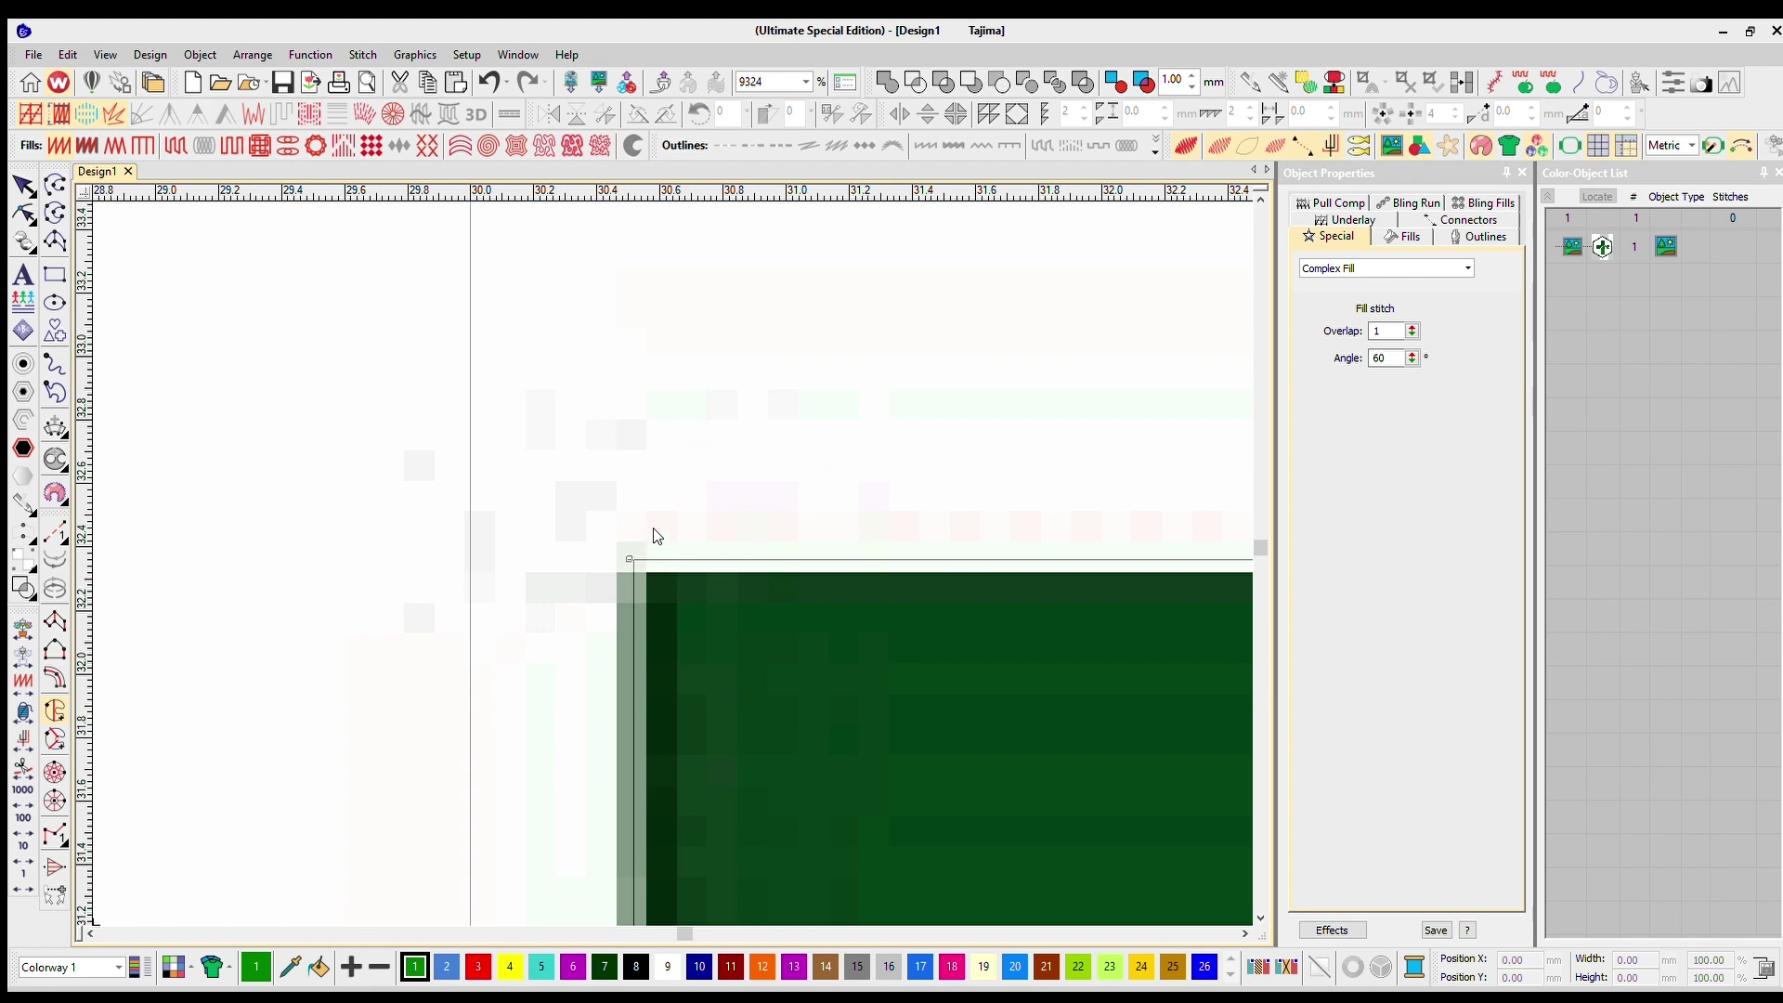
scroll(654, 536, "up", 3)
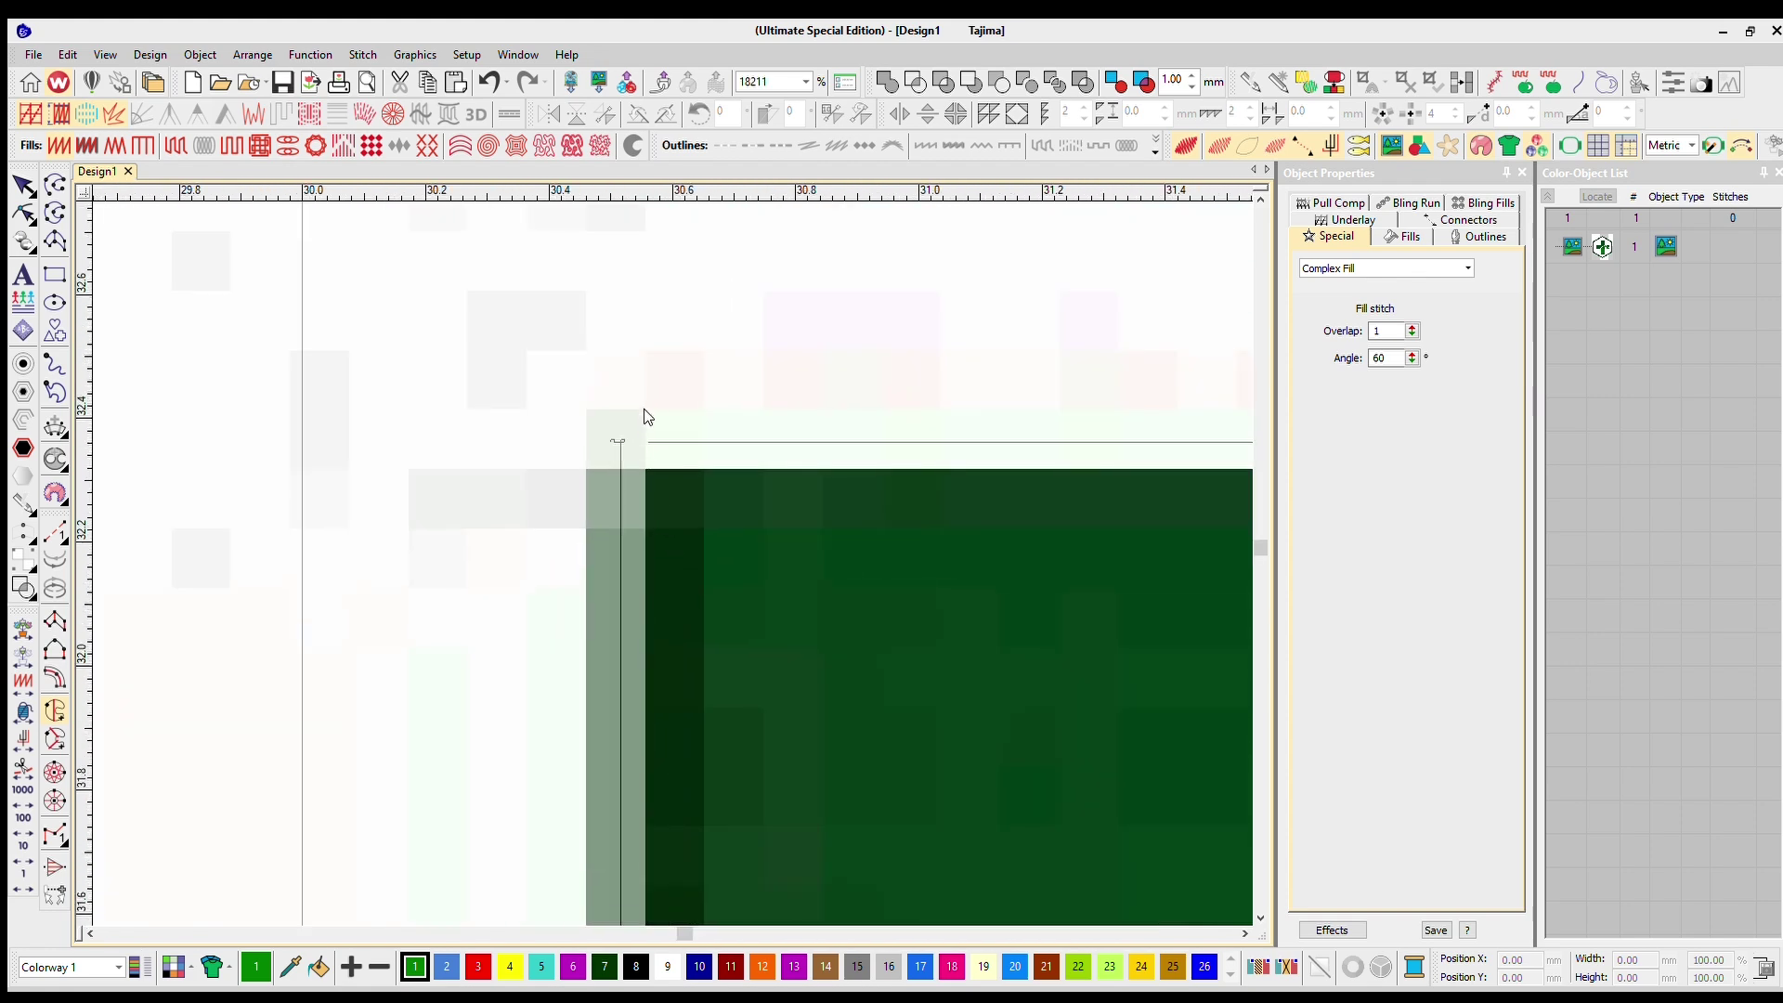
key("Return")
Examine the new fill's starting corner with the Reshape tool and review the stitched shape as a whole
left_click(24, 213)
scroll(665, 531, "up", 2)
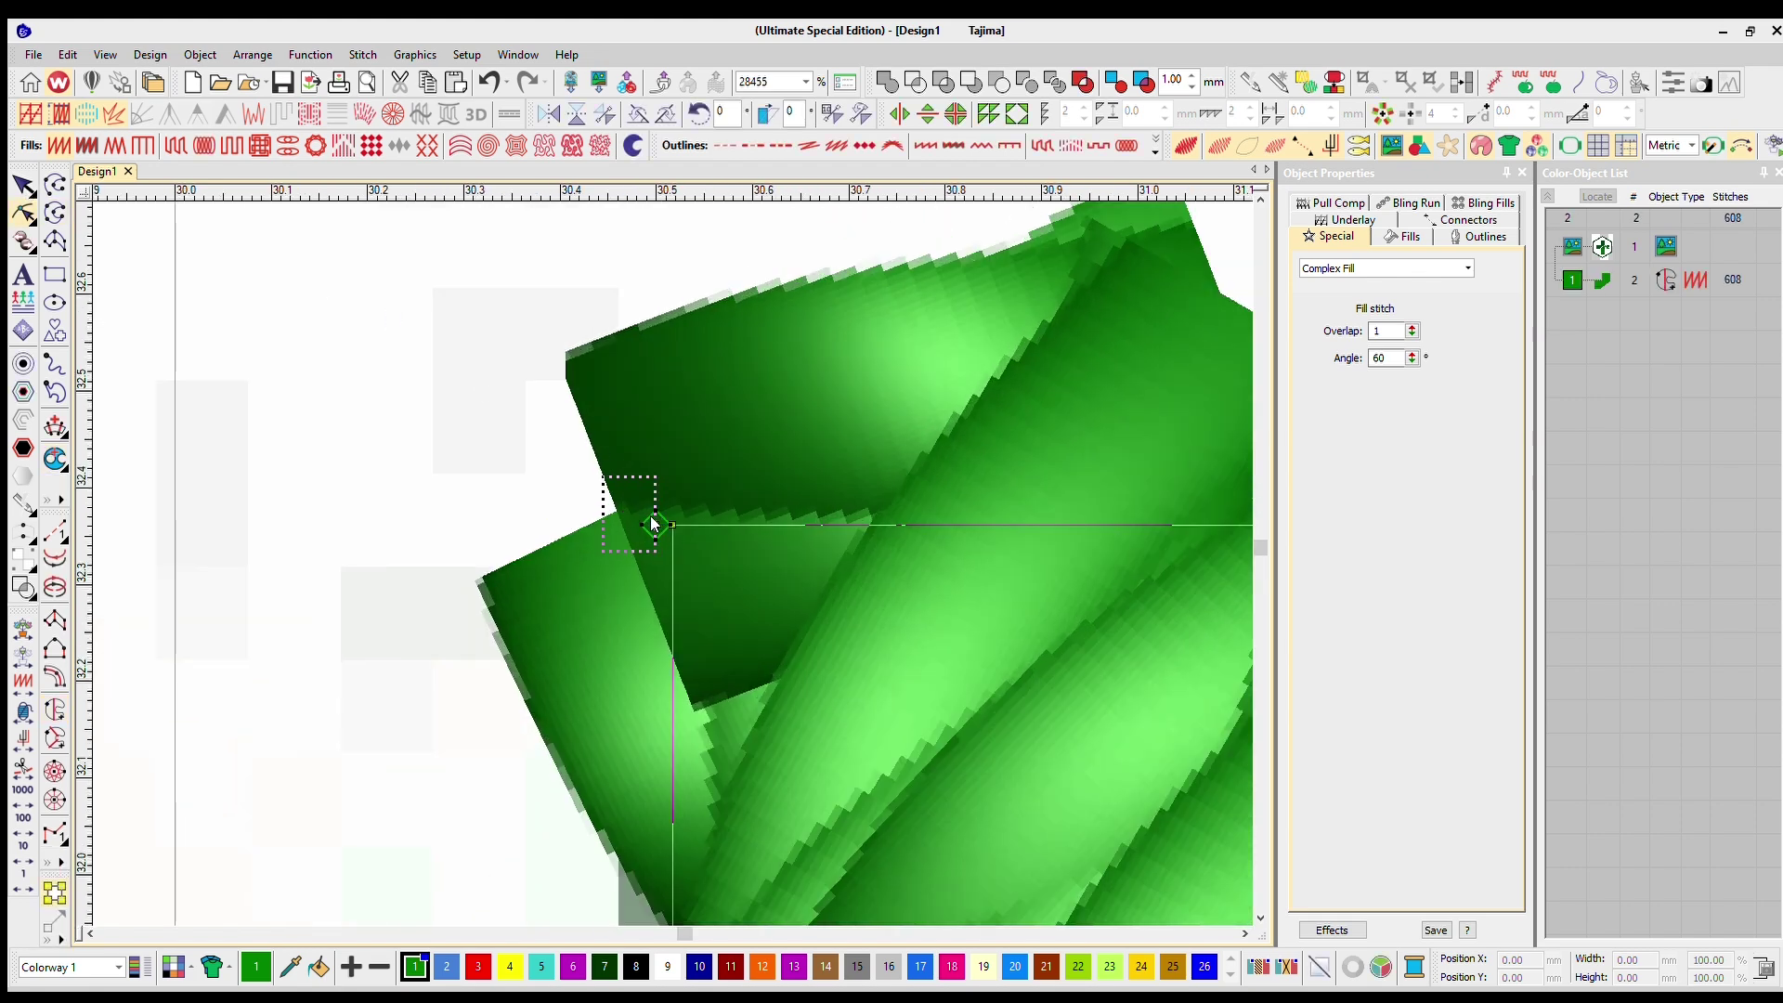
scroll(665, 531, "down", 4)
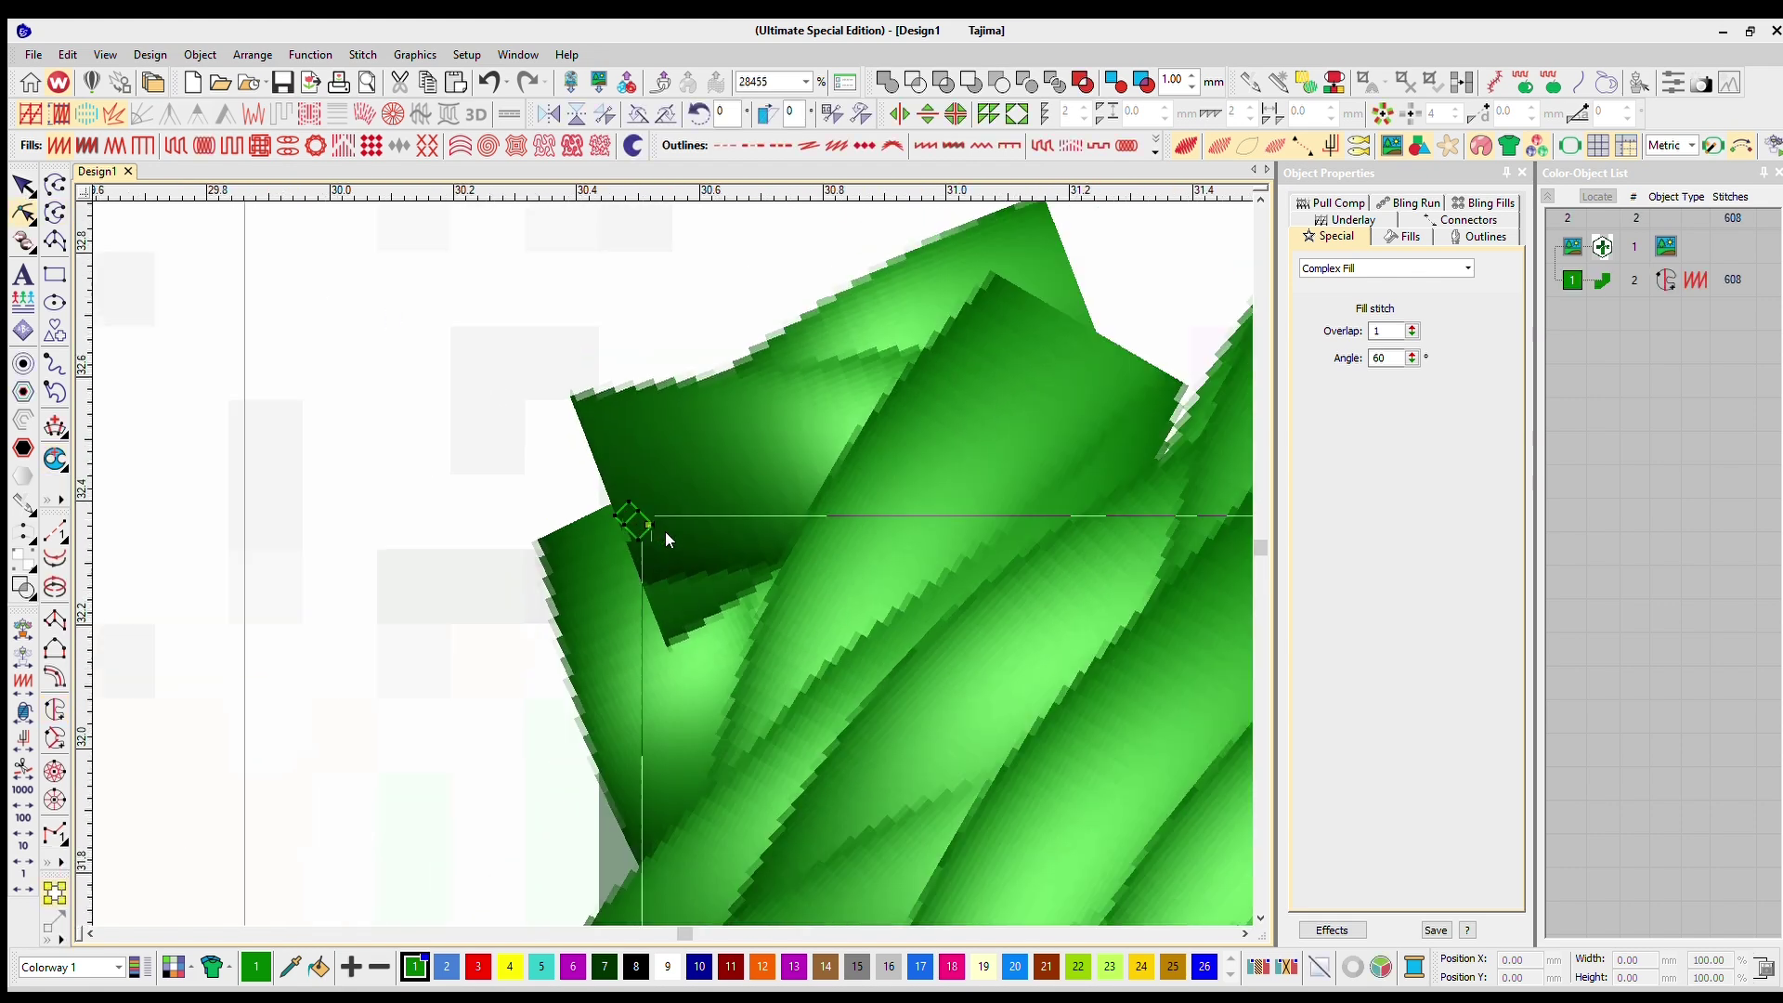
left_click(23, 183)
scroll(665, 532, "down", 10)
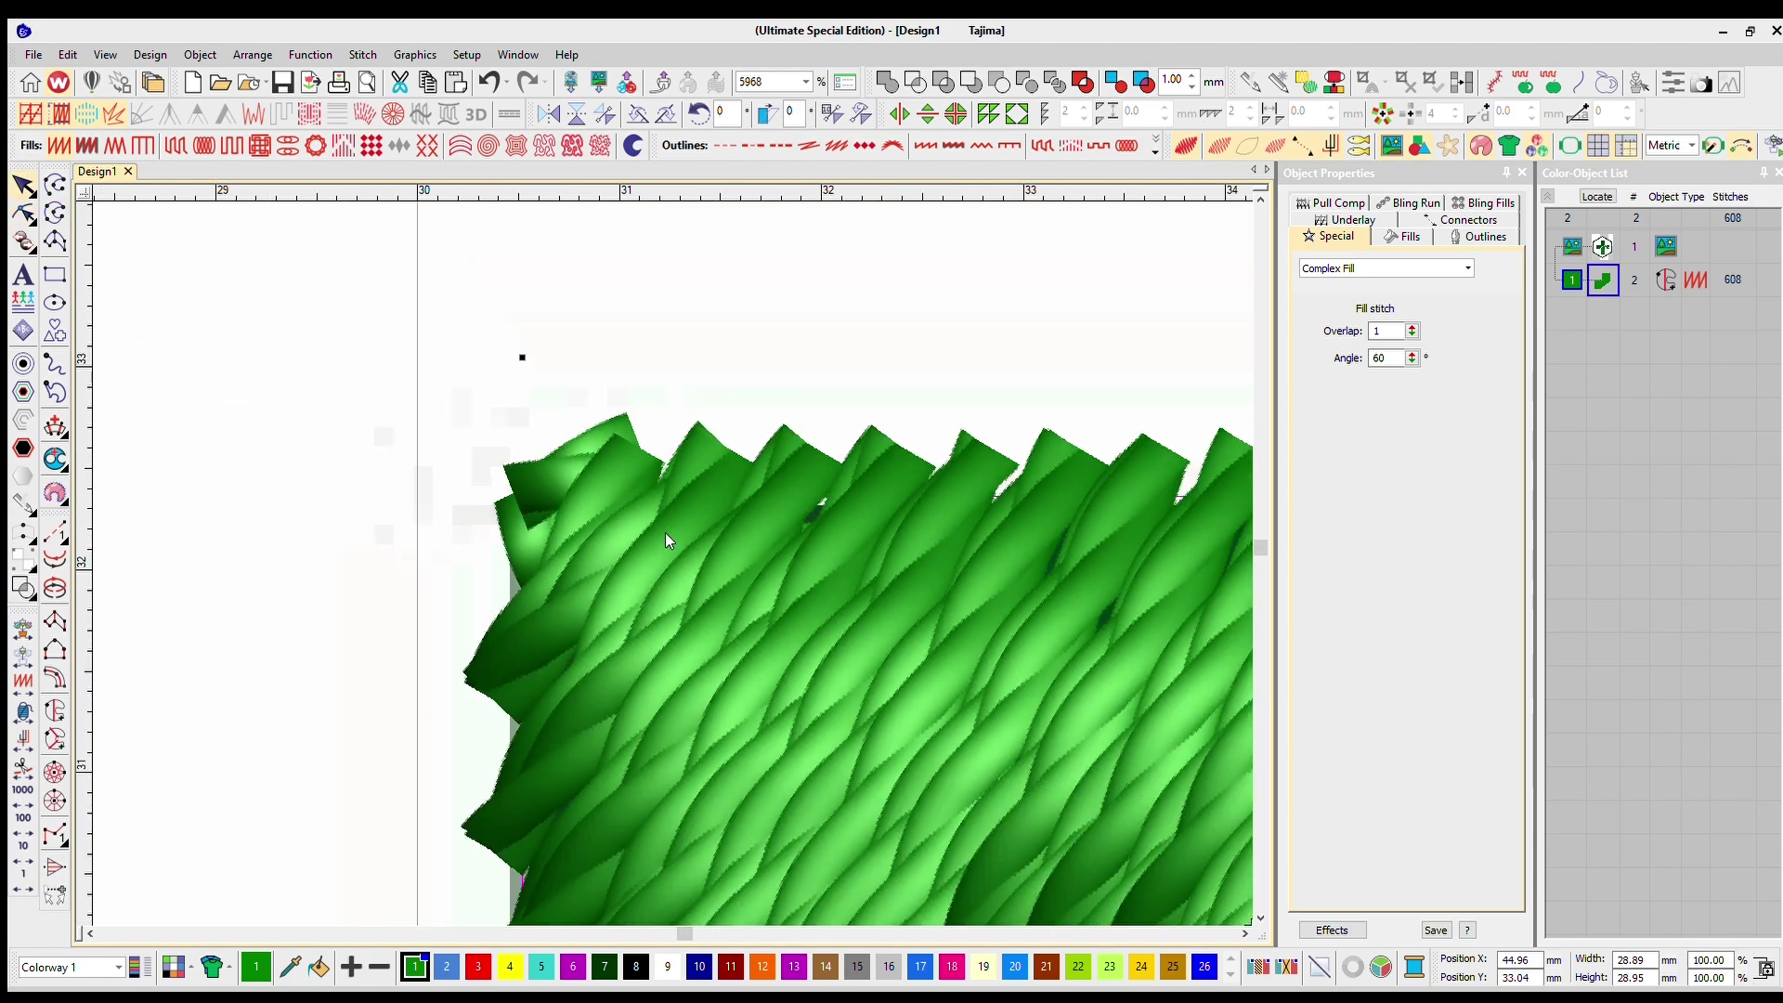
scroll(688, 537, "down", 4)
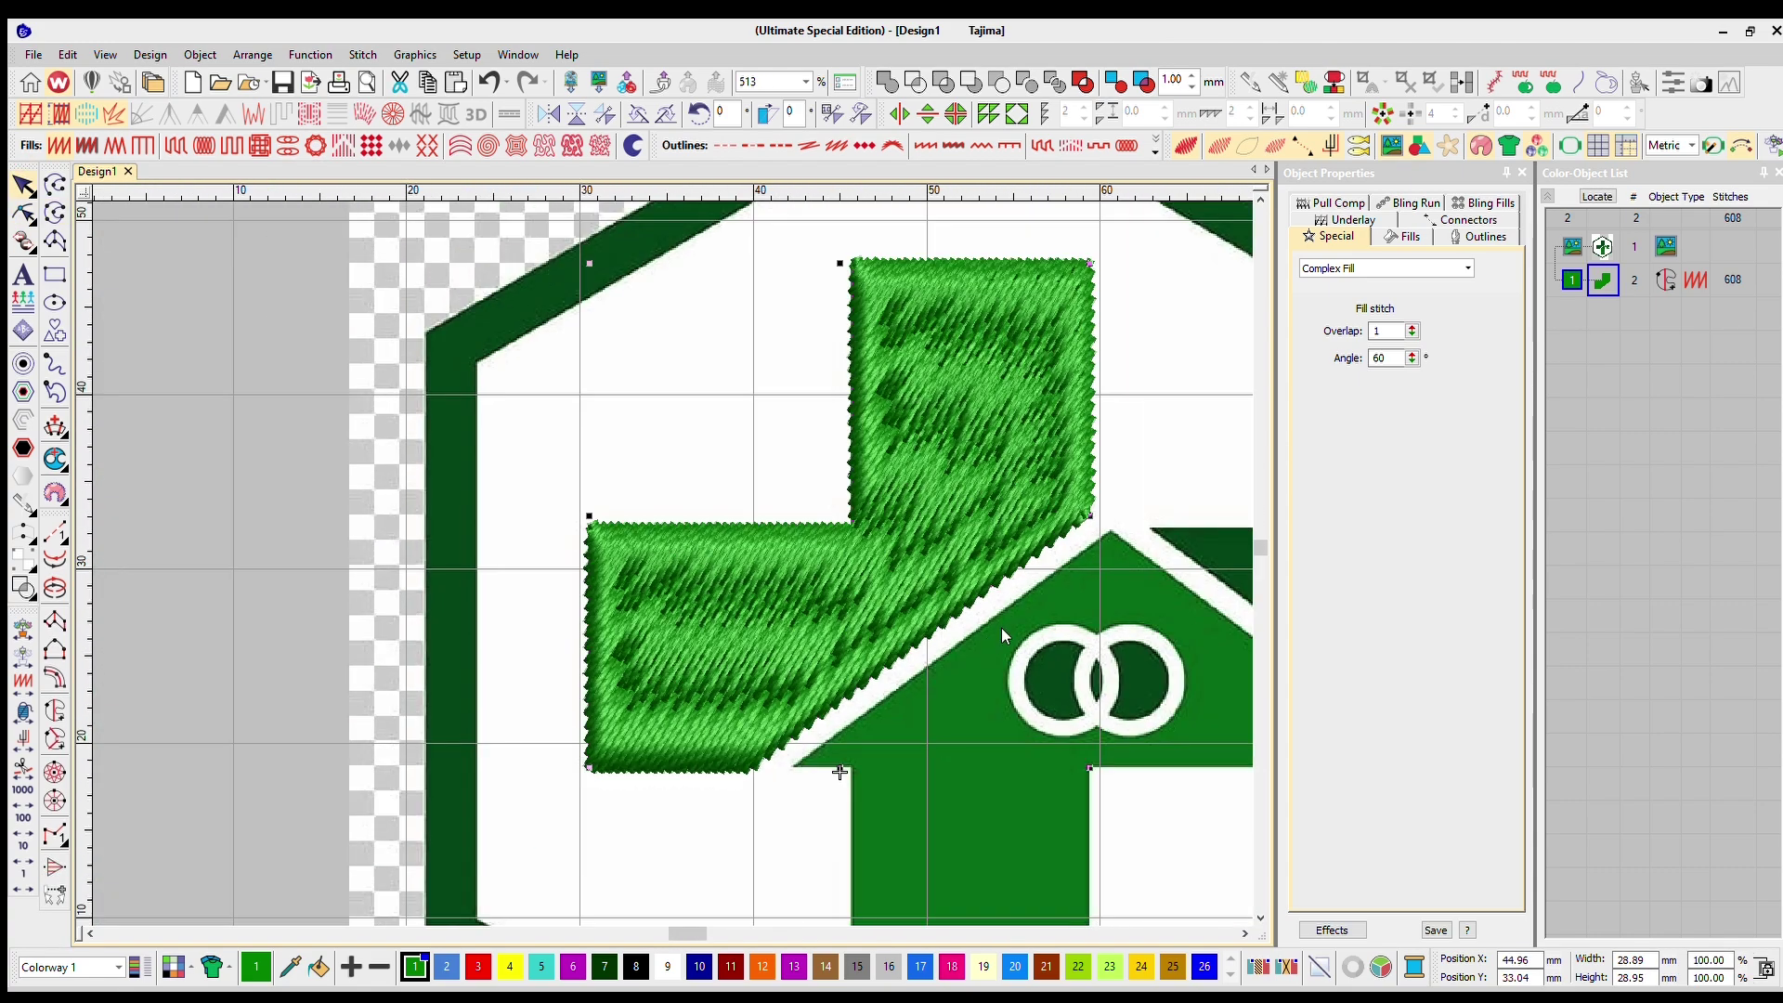
scroll(748, 524, "down", 2)
Trace the dark triangle above the roof line on the cross's right arm with Complex Fill and generate its stitches
scroll(666, 531, "up", 4)
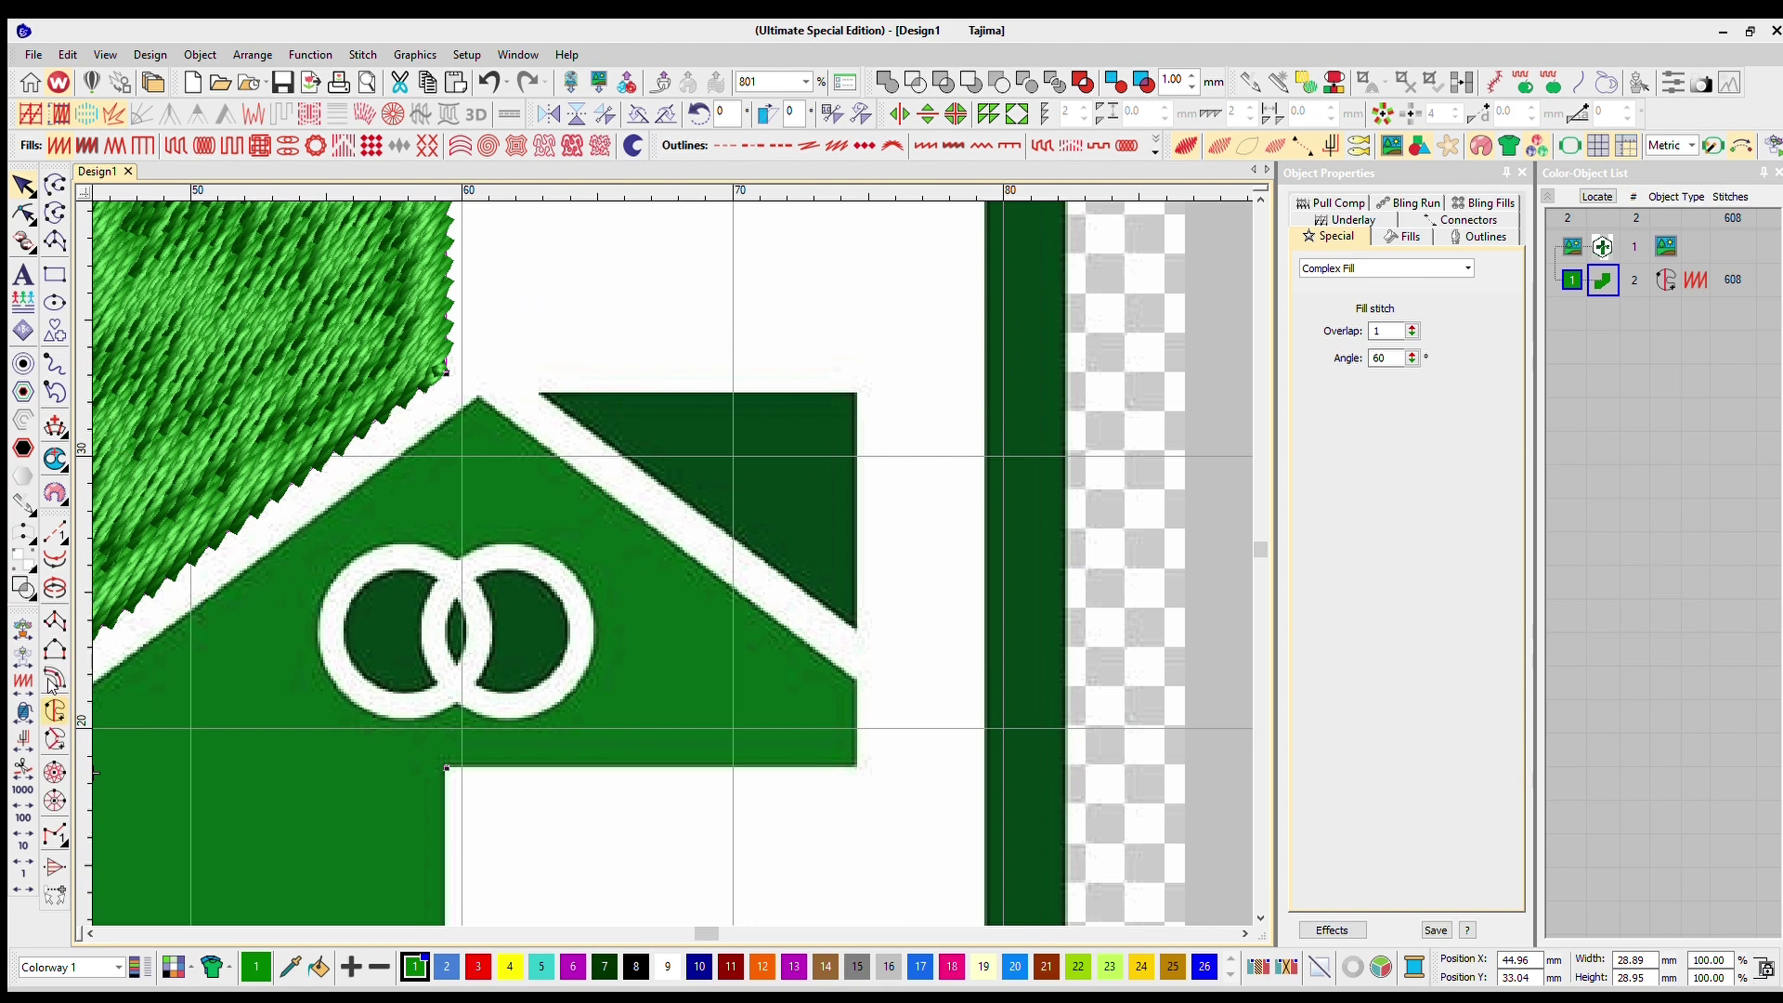
key("Escape")
scroll(606, 446, "up", 3)
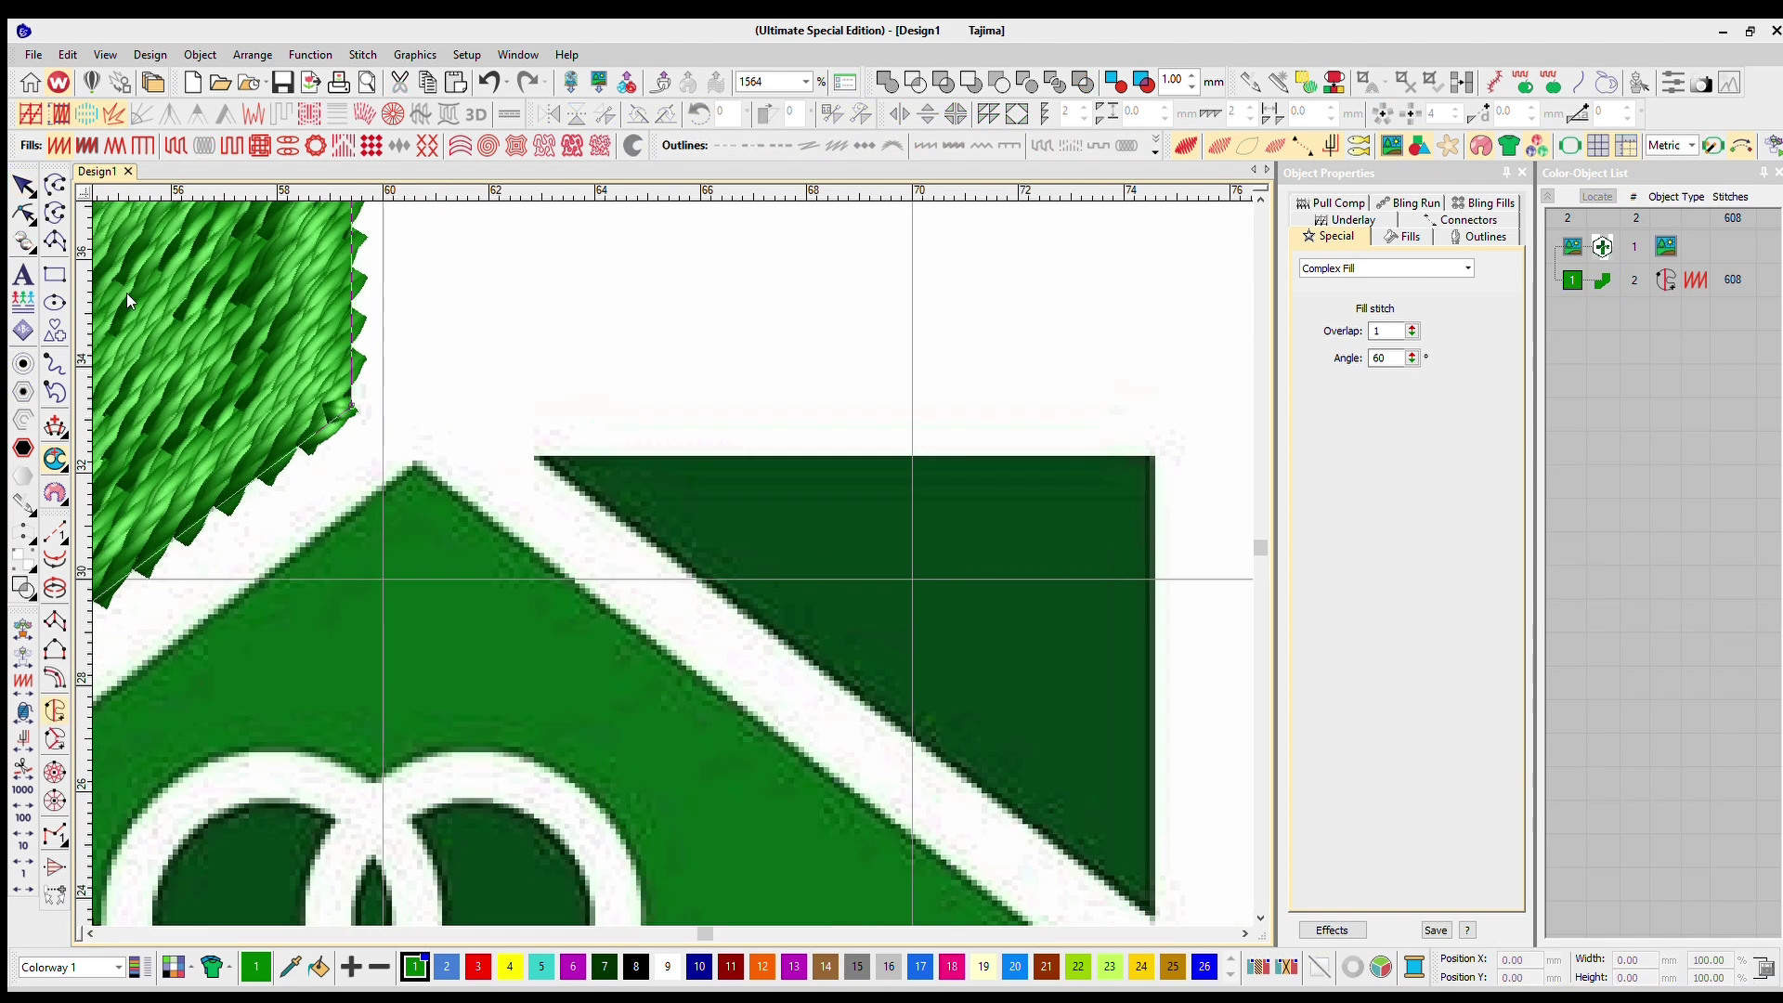
left_click(23, 184)
left_click(657, 298)
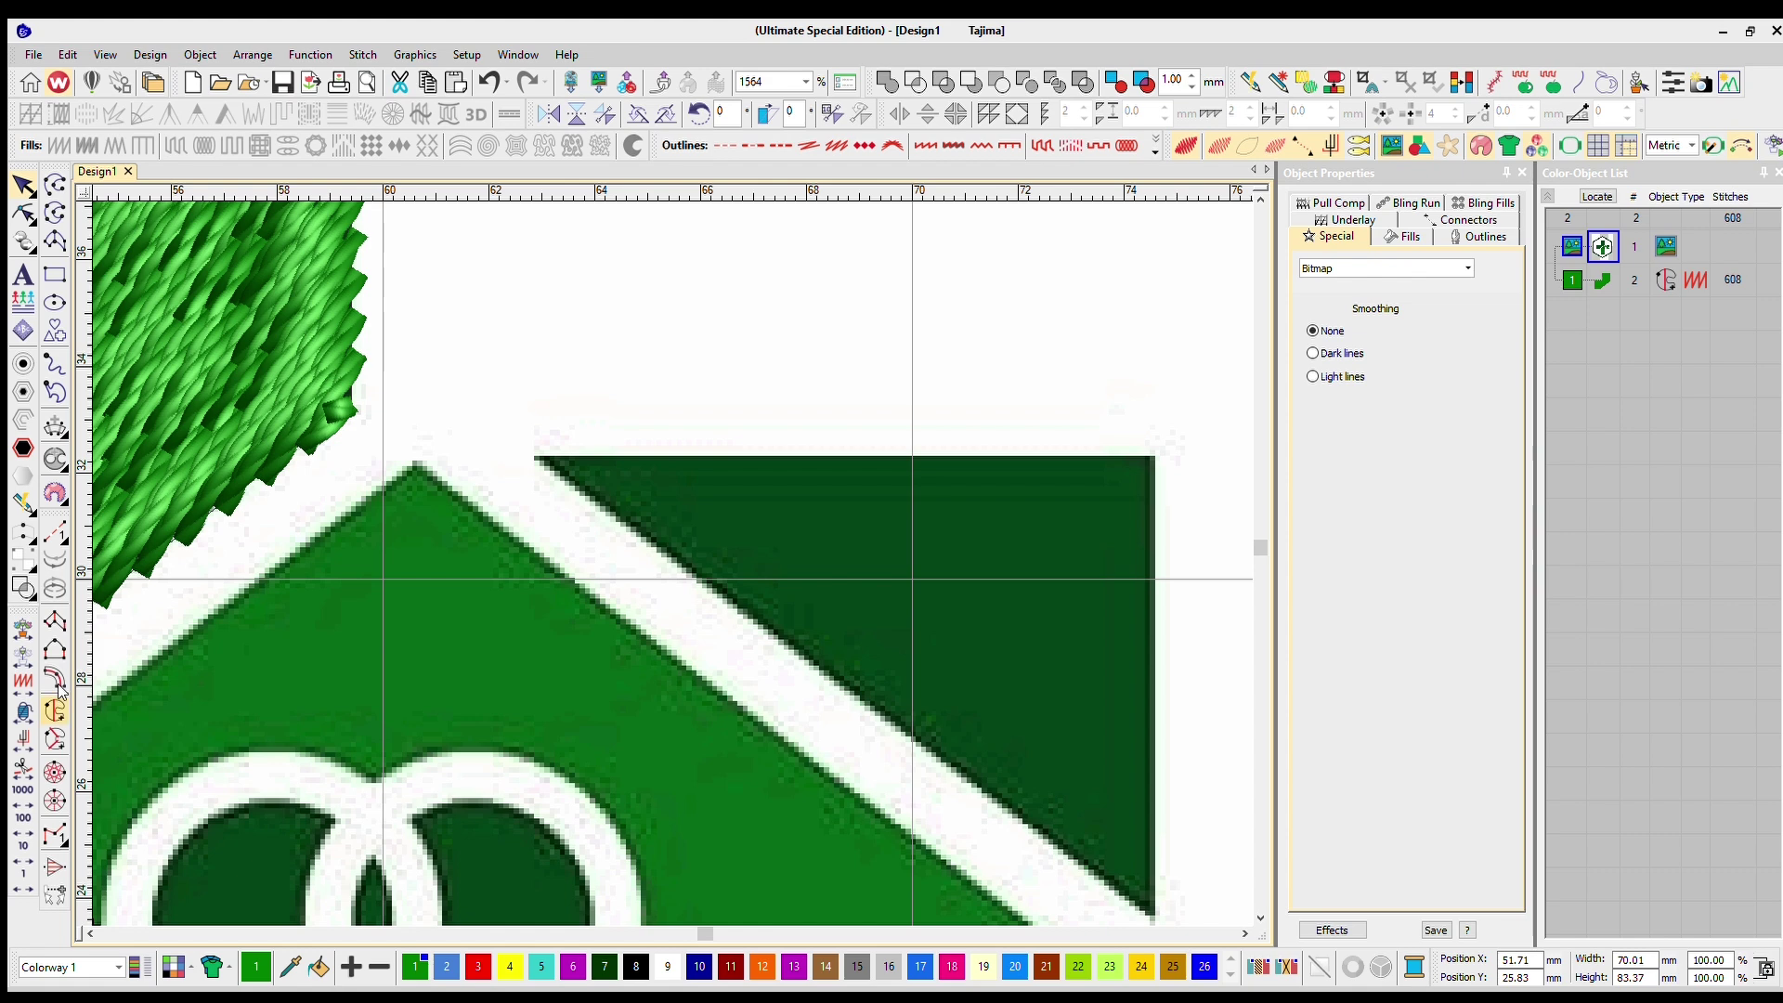
left_click(55, 711)
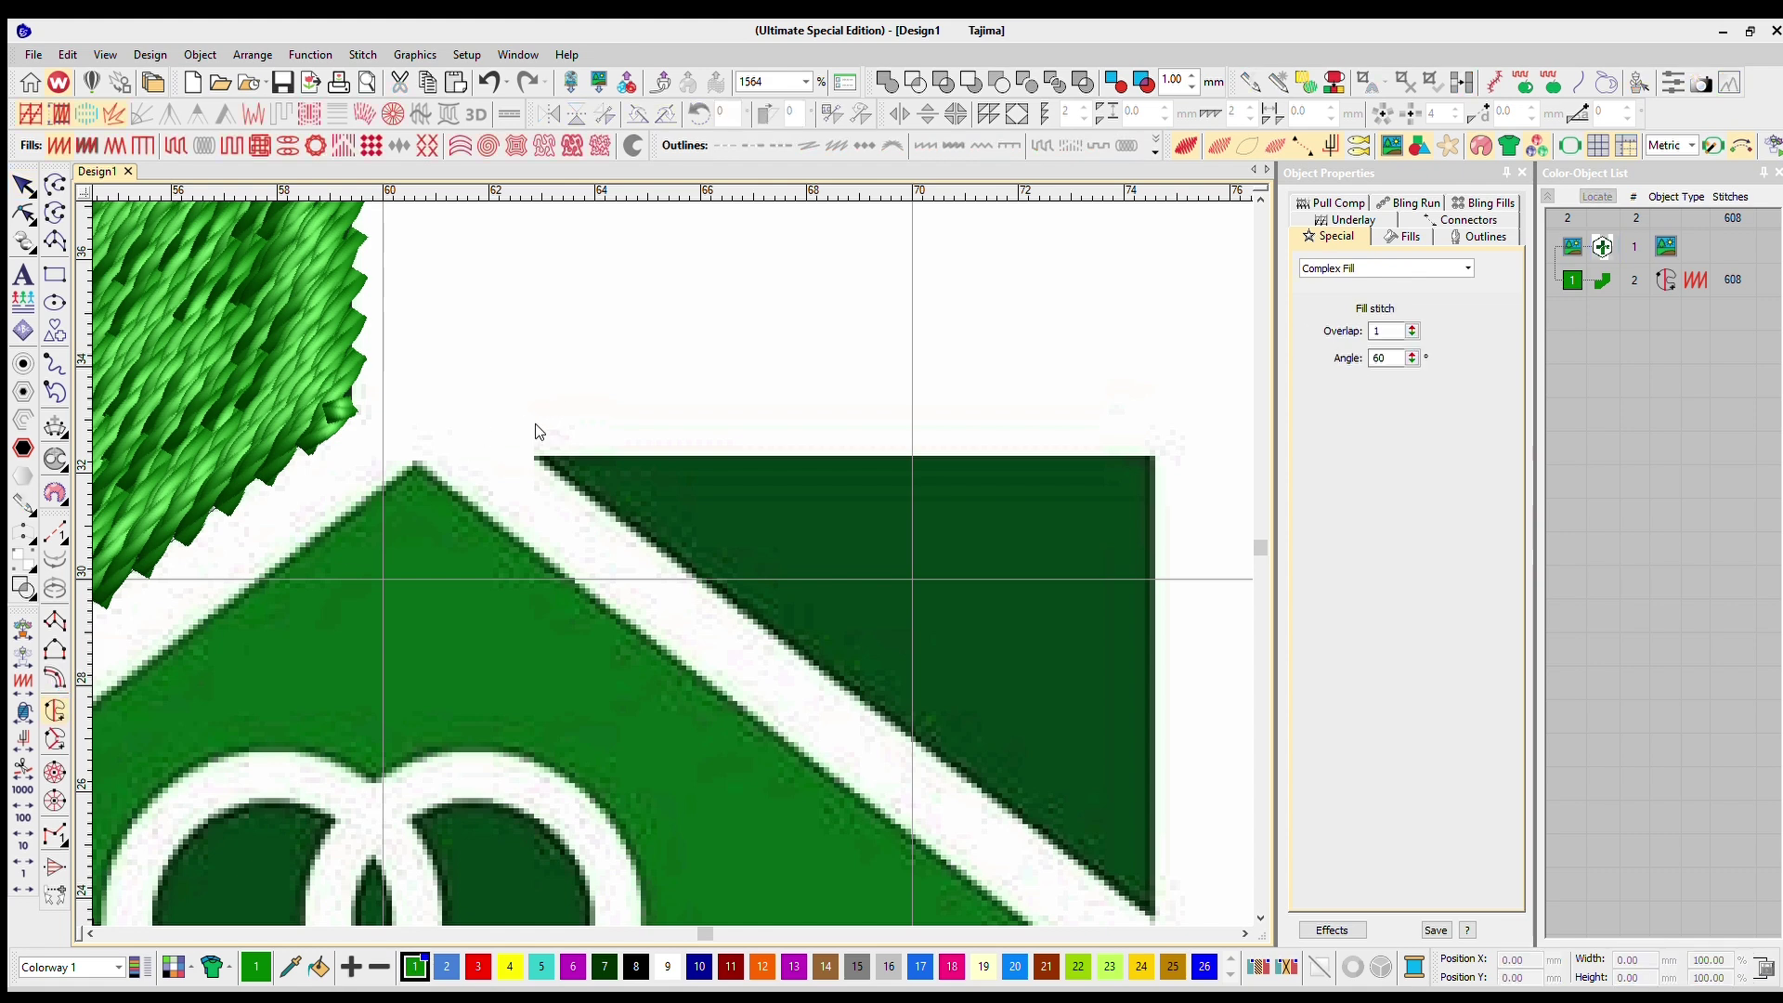
left_click(535, 456)
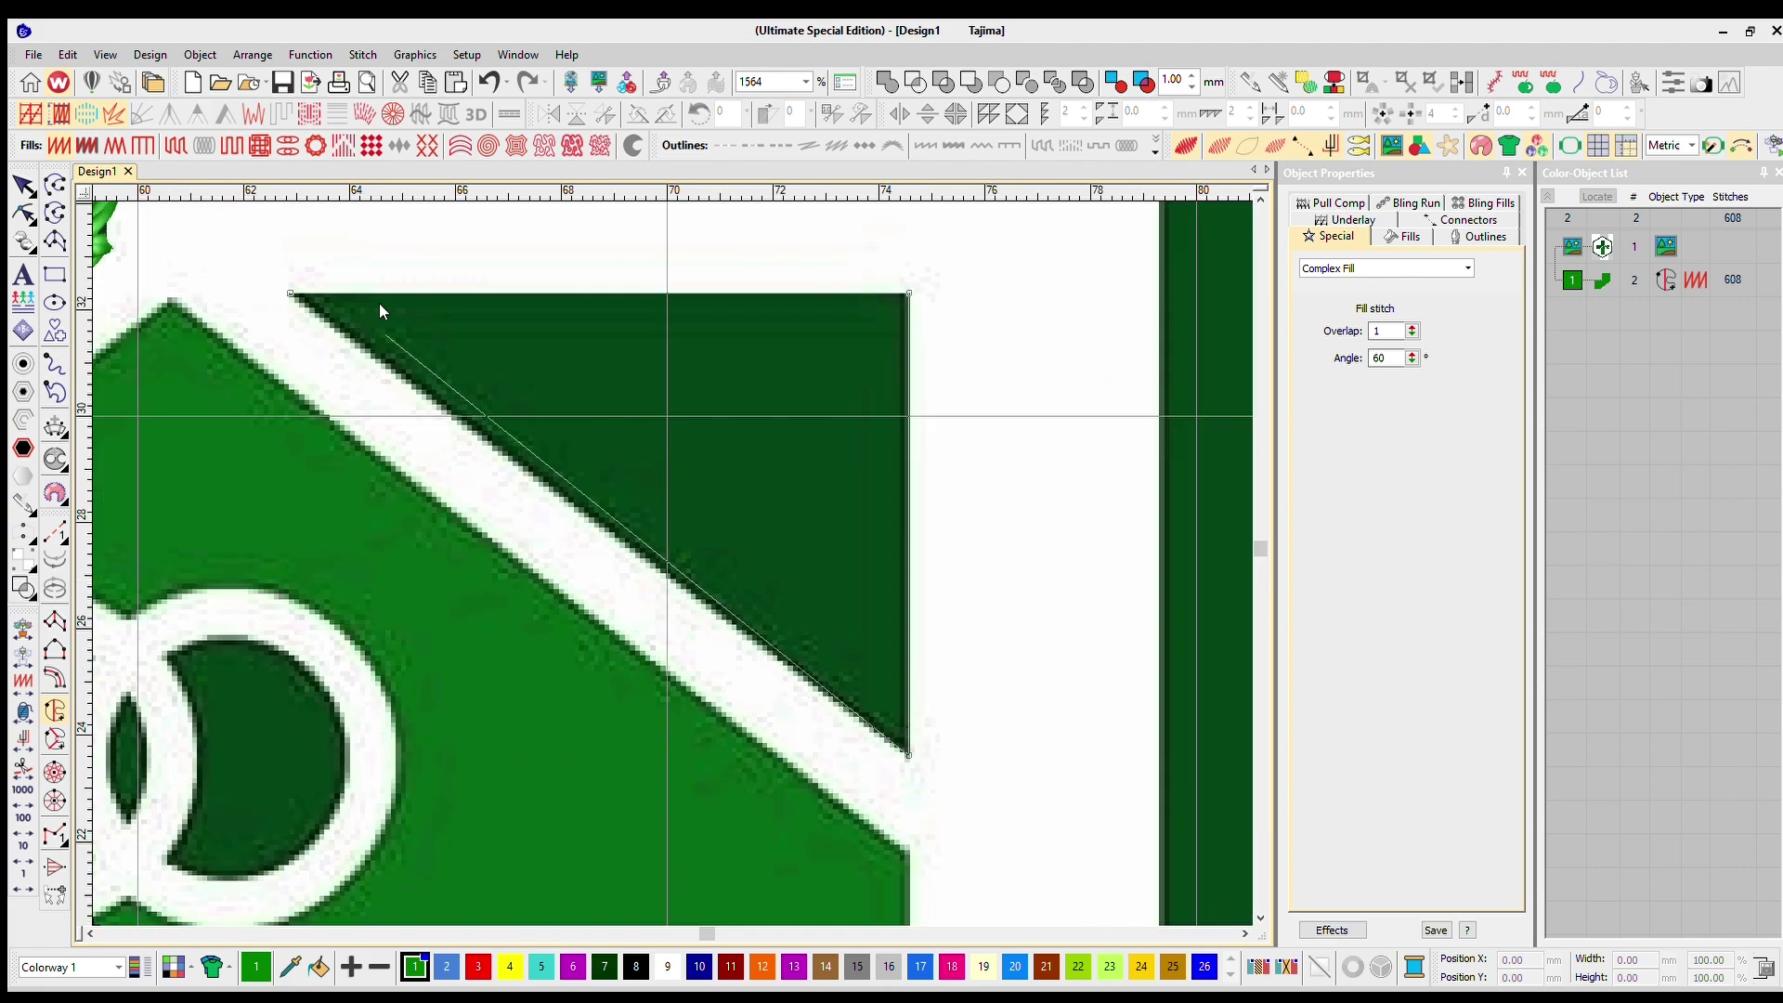
key("Return")
key("Return")
Start a Complex Fill outline for the house at the roof's left tip and place its second point where the lower arm begins
scroll(443, 393, "down", 6)
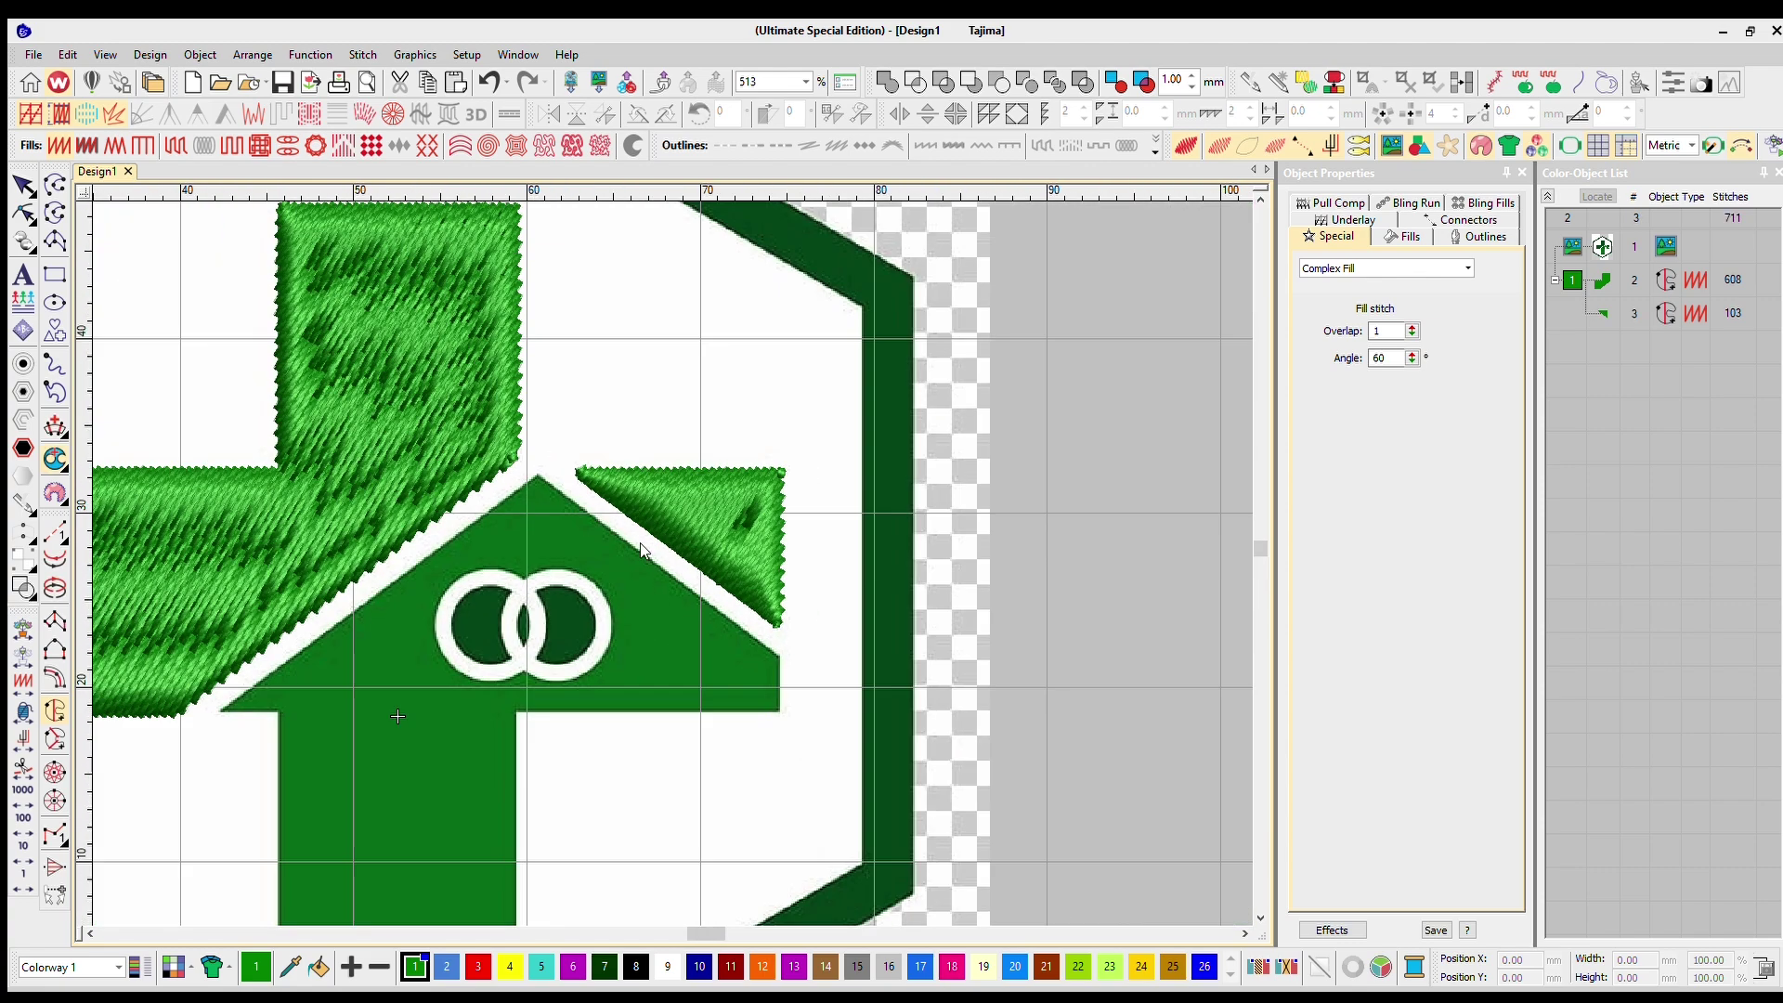
scroll(665, 531, "up", 2)
scroll(672, 530, "down", 2)
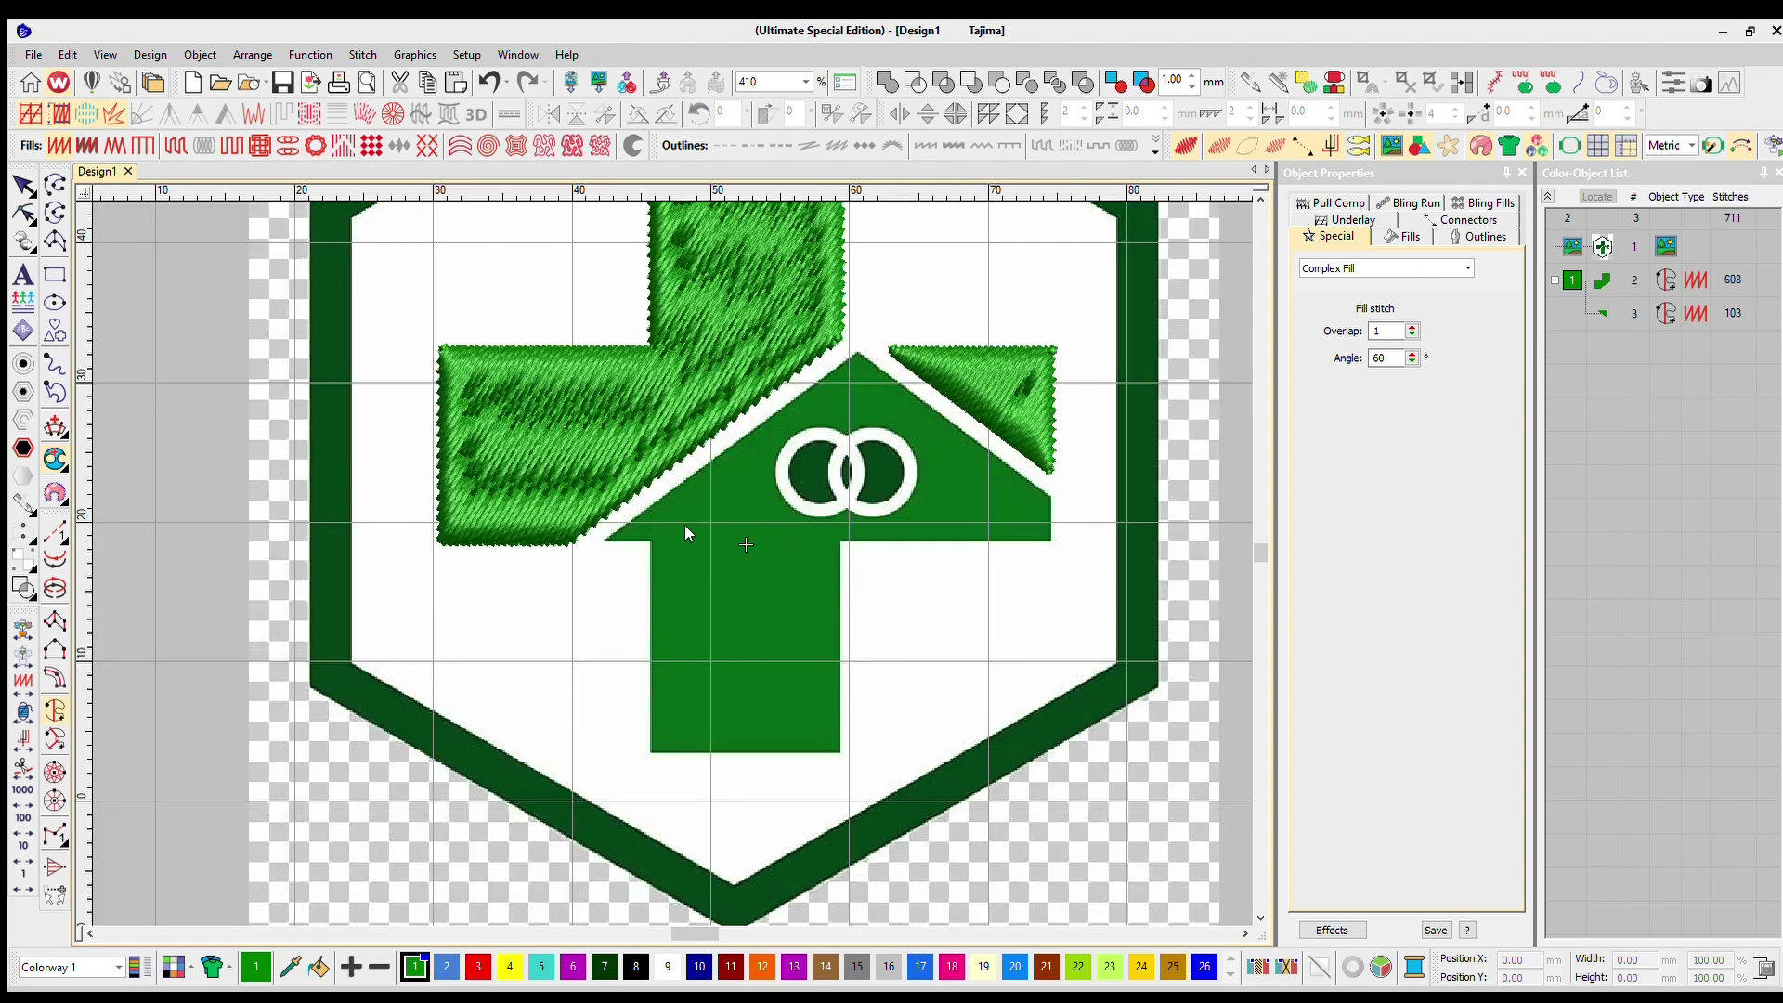
scroll(571, 546, "up", 2)
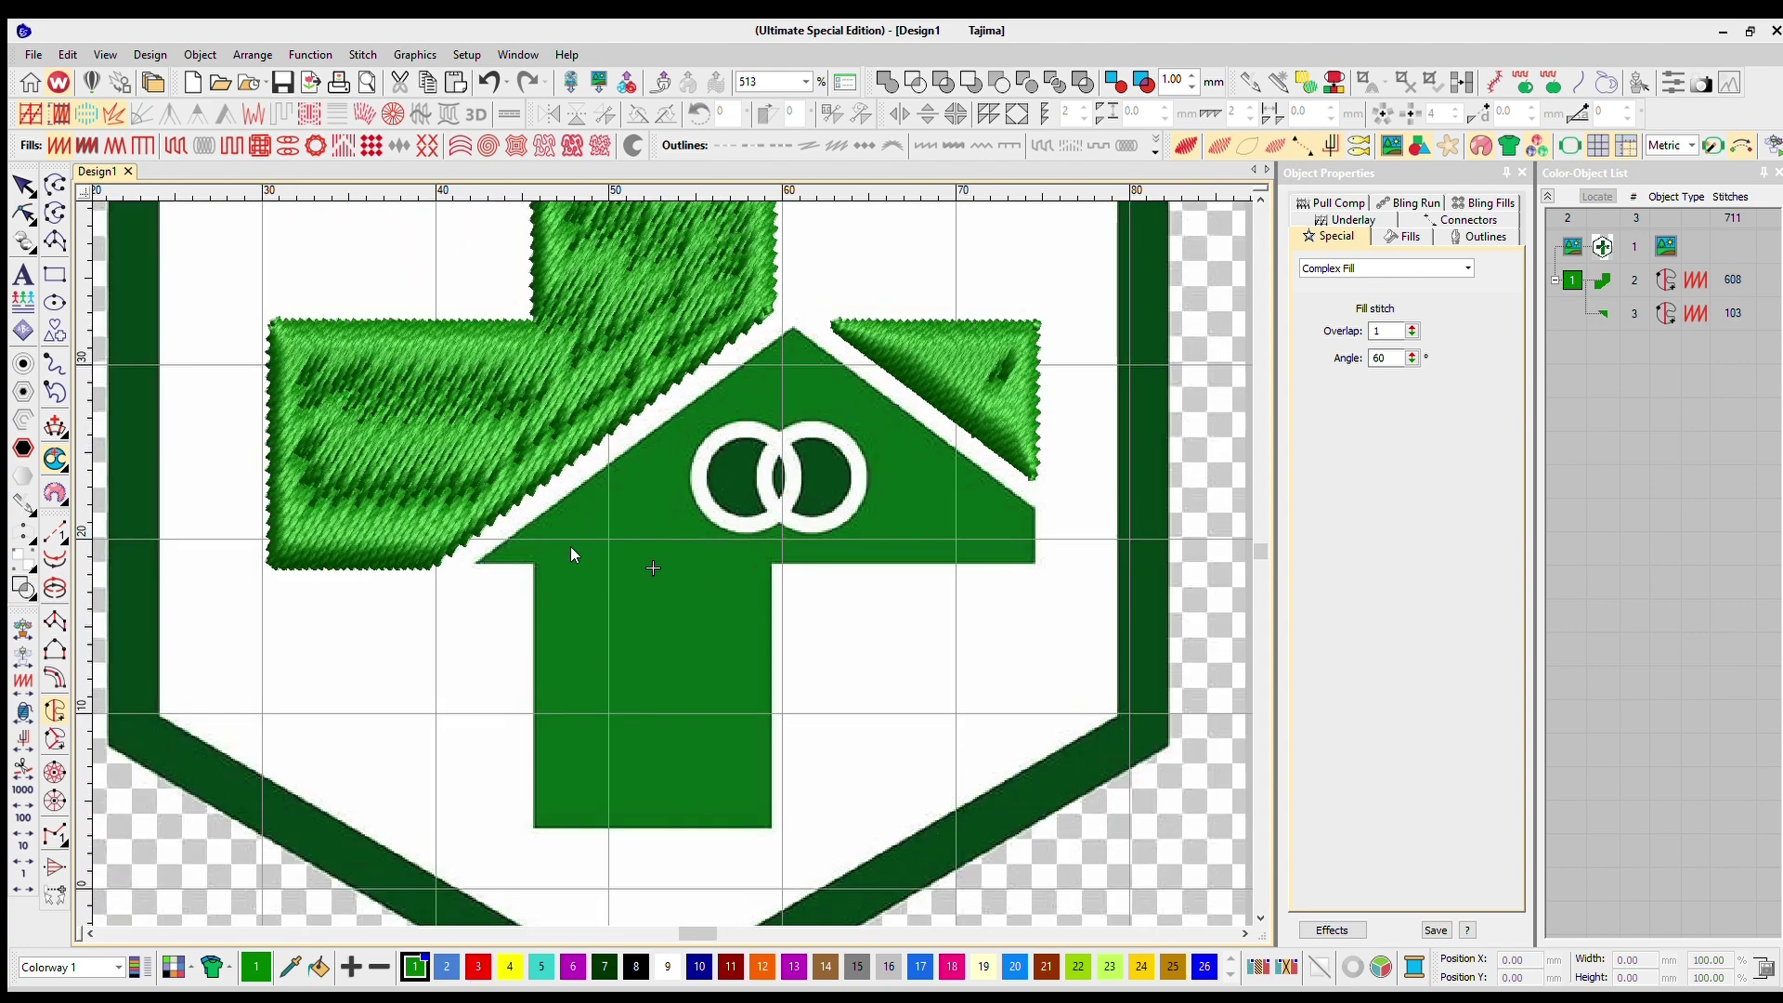
left_click(475, 561)
scroll(514, 544, "up", 2)
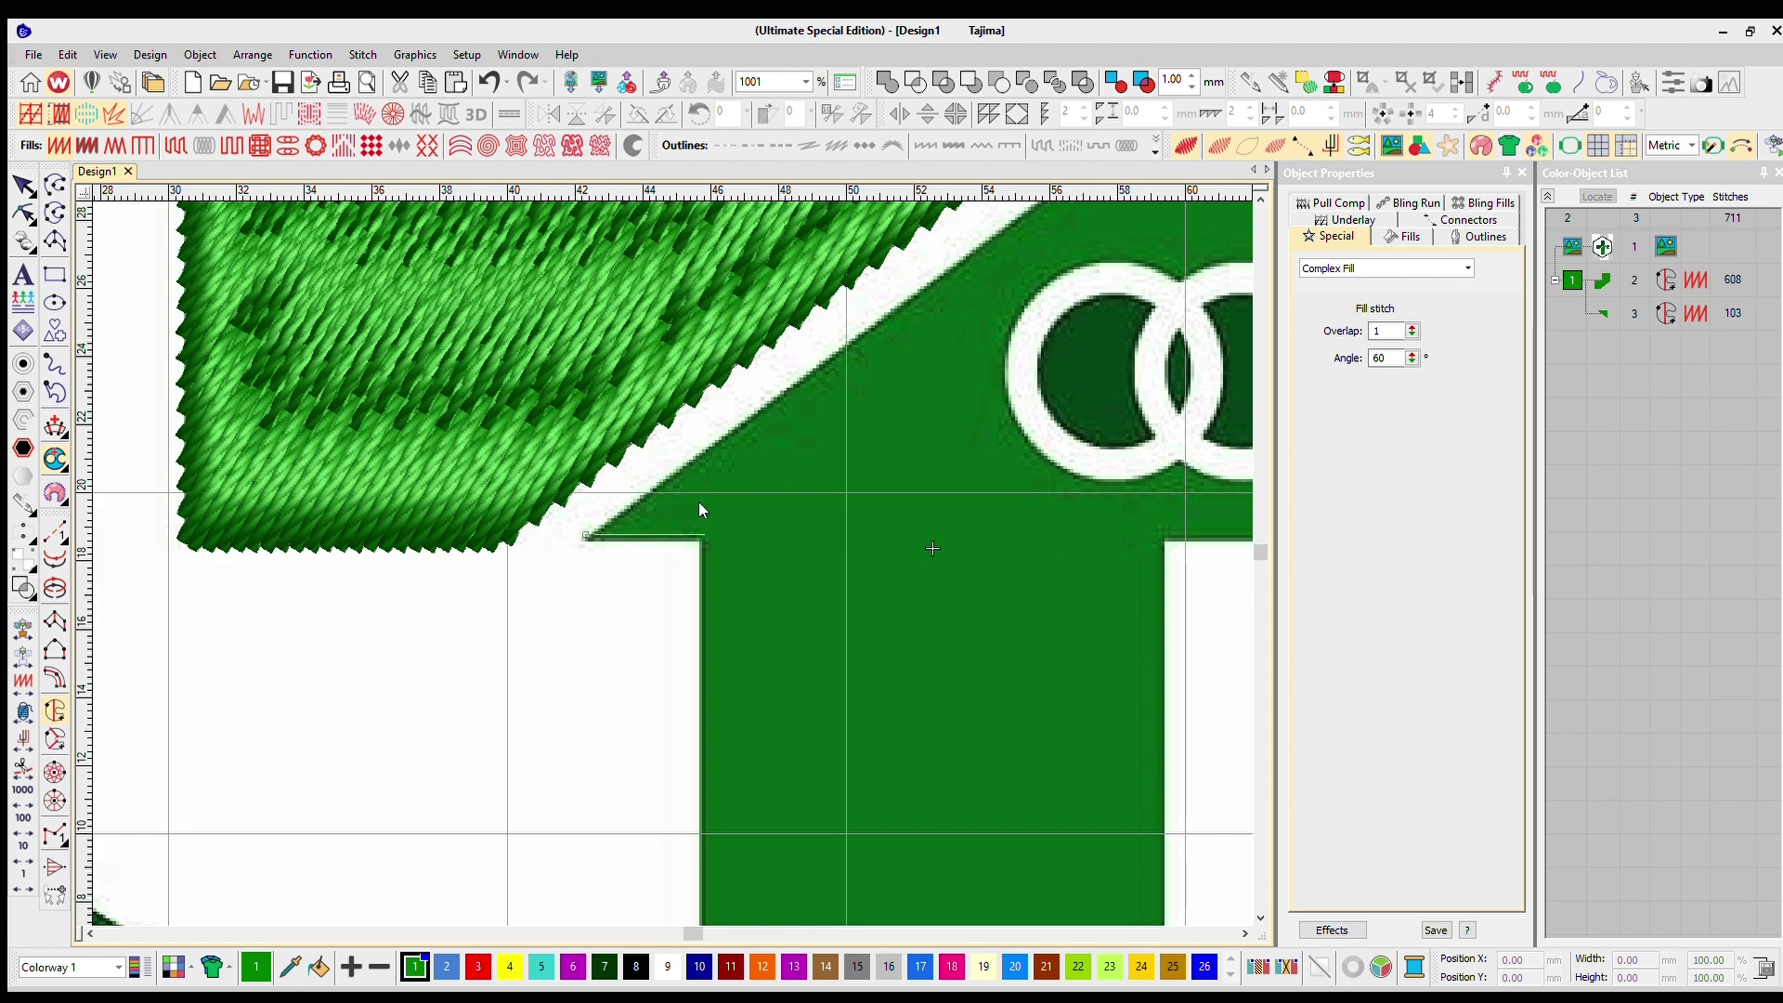
scroll(667, 515, "up", 2)
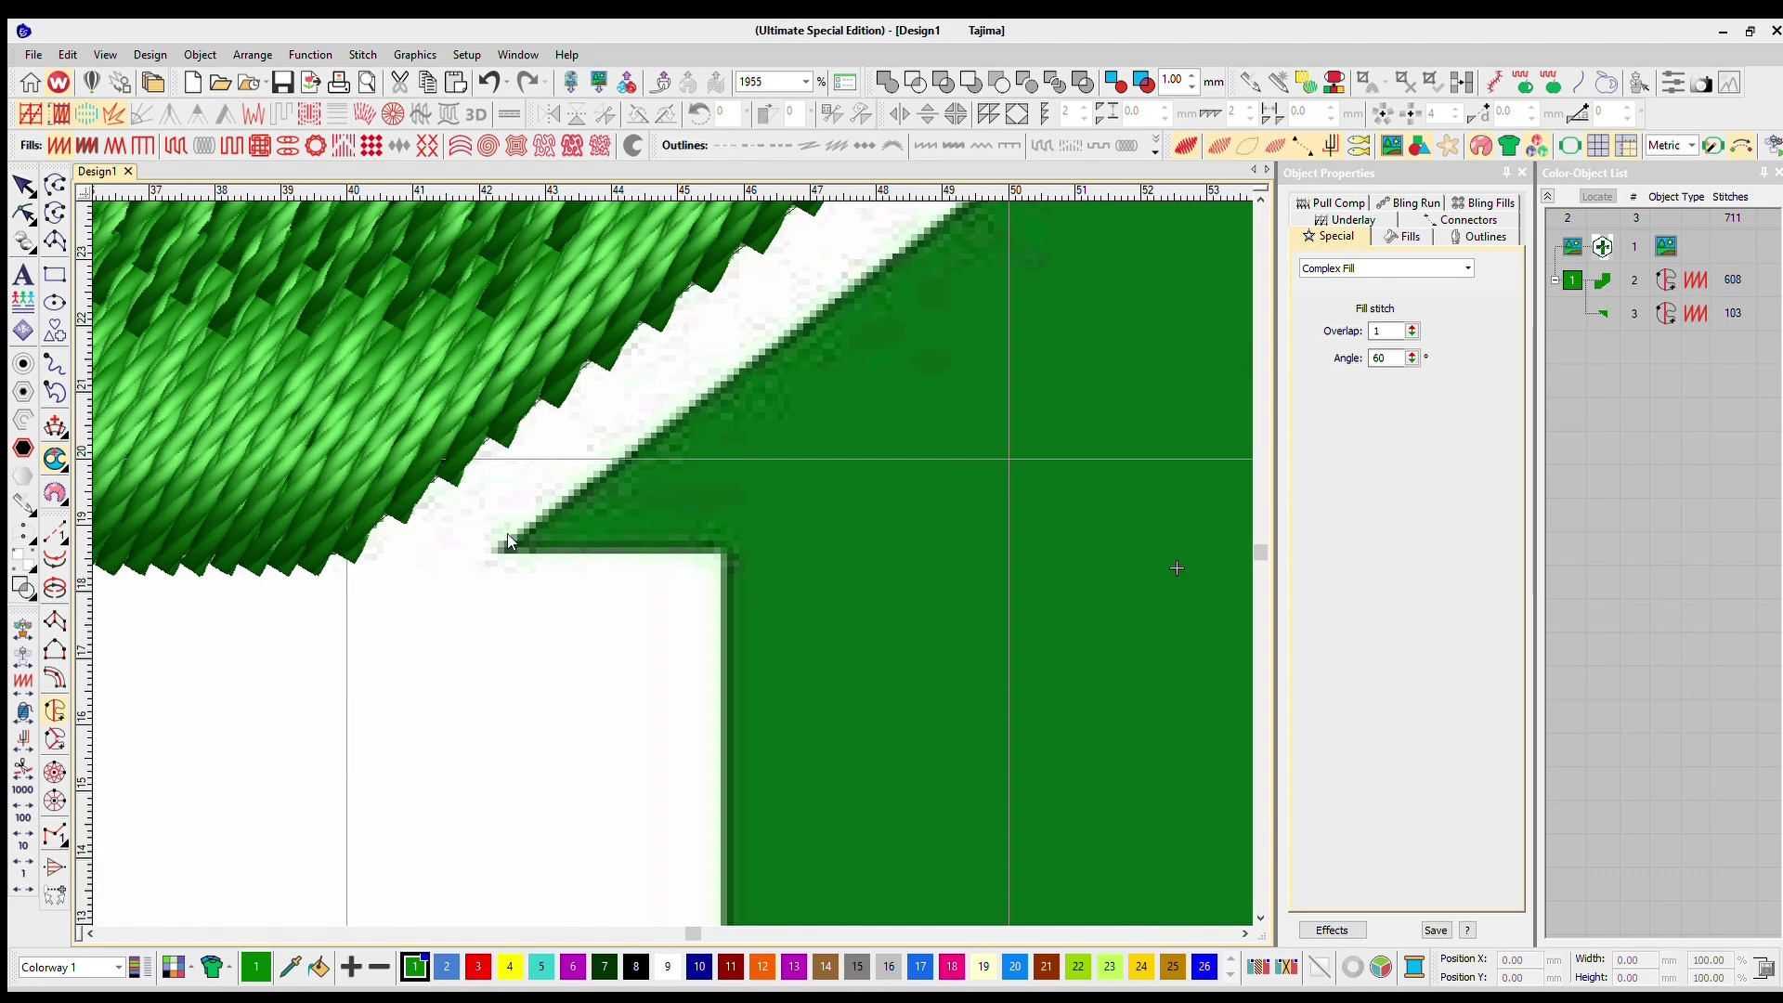
left_click(739, 547)
Continue the house outline around the cross's lower arm and place points at both outer corners of the right arm
scroll(734, 644, "down", 3)
scroll(669, 539, "up", 2)
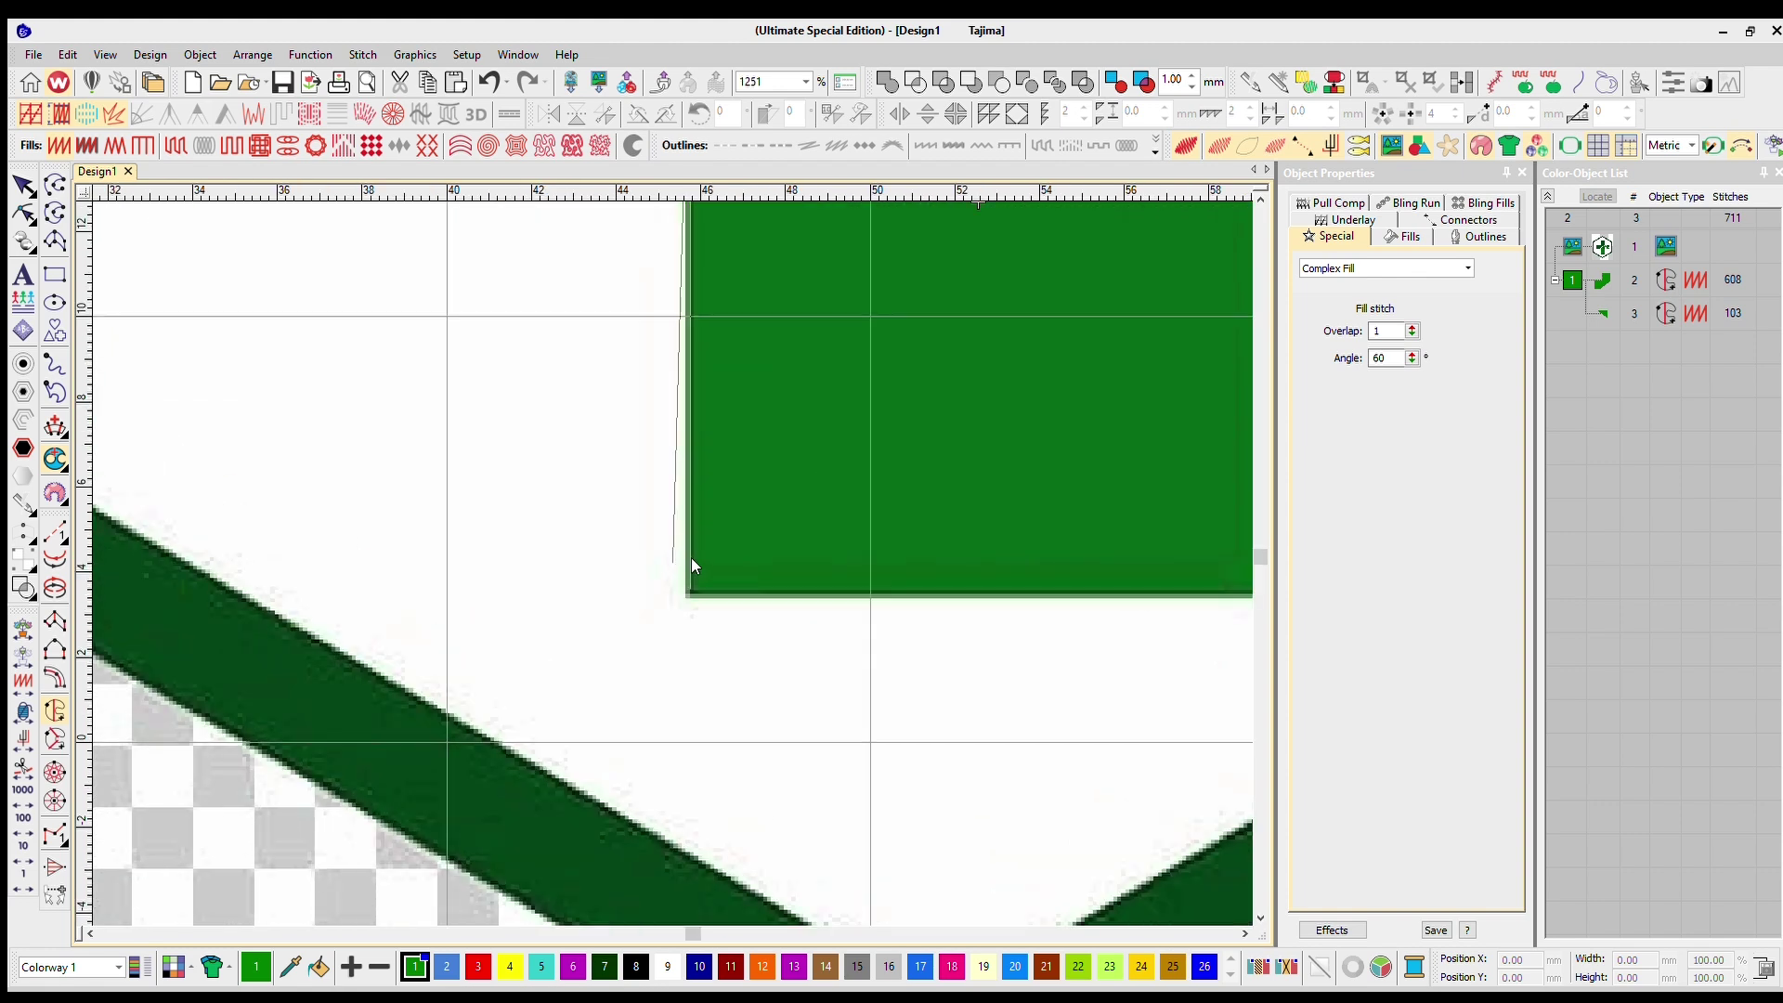
left_click(693, 560)
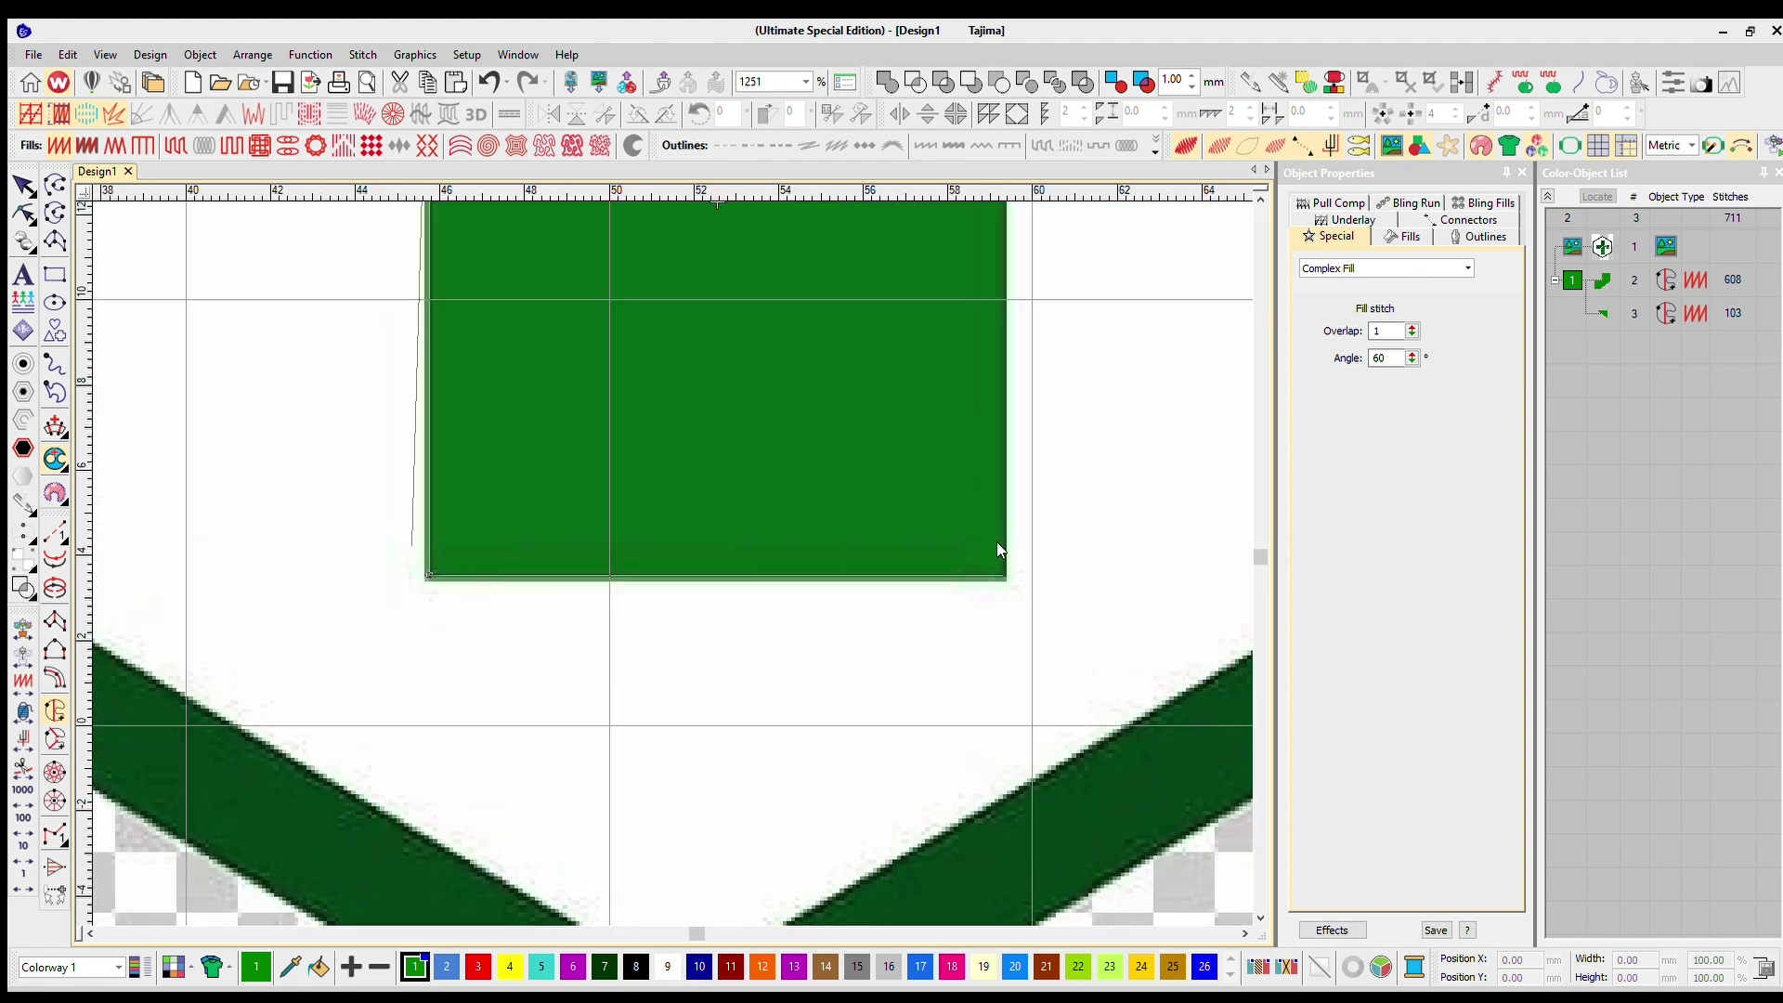
scroll(996, 542, "down", 2)
scroll(668, 531, "up", 3)
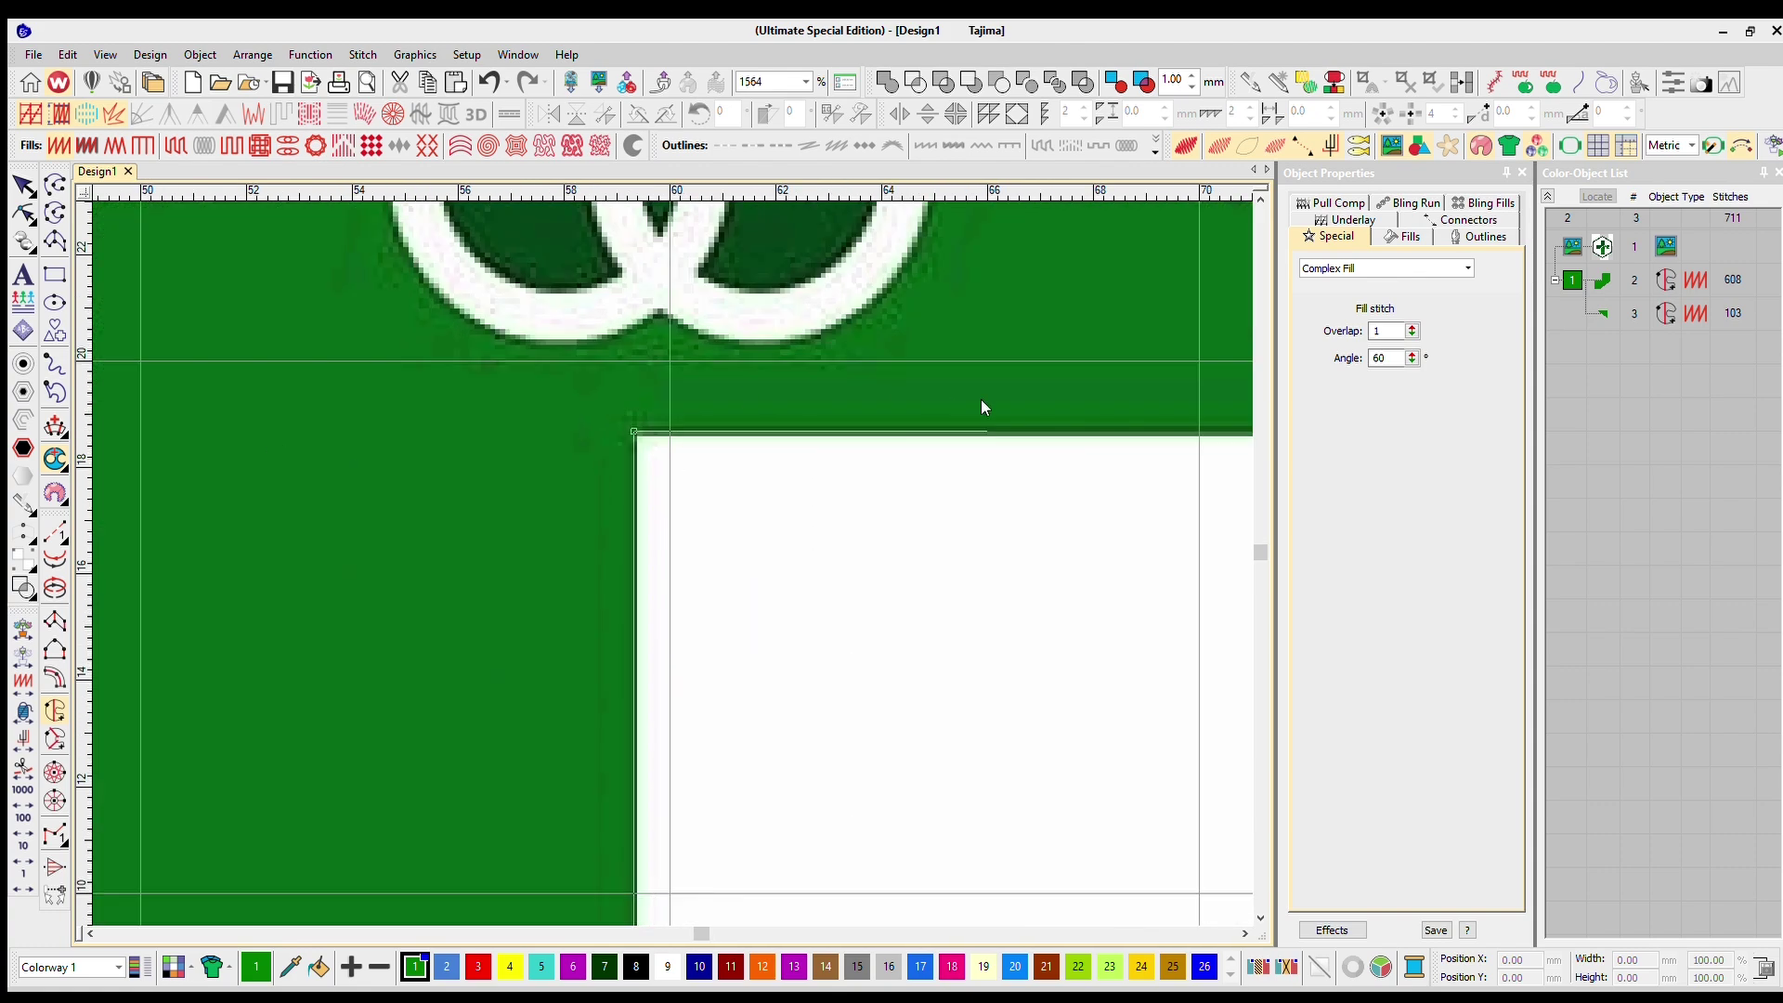
scroll(983, 402, "down", 2)
scroll(669, 538, "up", 1)
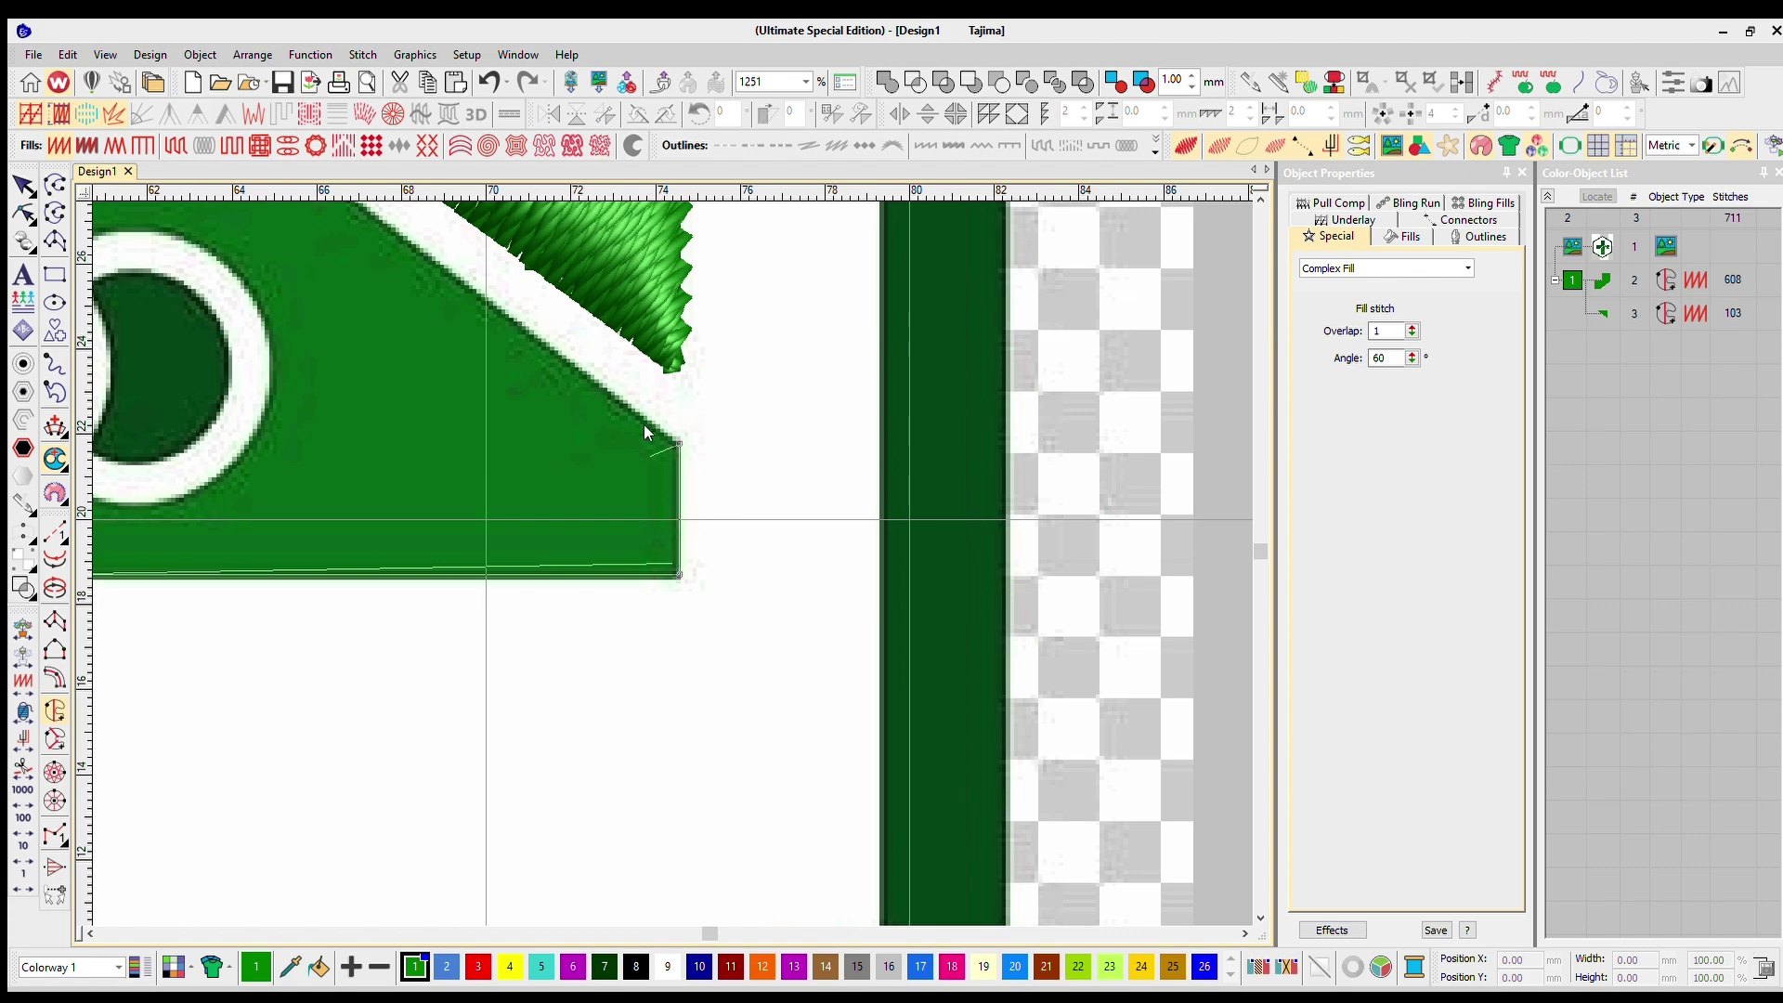
Place the house outline's final point at the roof peak, generate the fill and deselect it
scroll(633, 528, "down", 4)
scroll(663, 527, "up", 3)
scroll(624, 450, "up", 1)
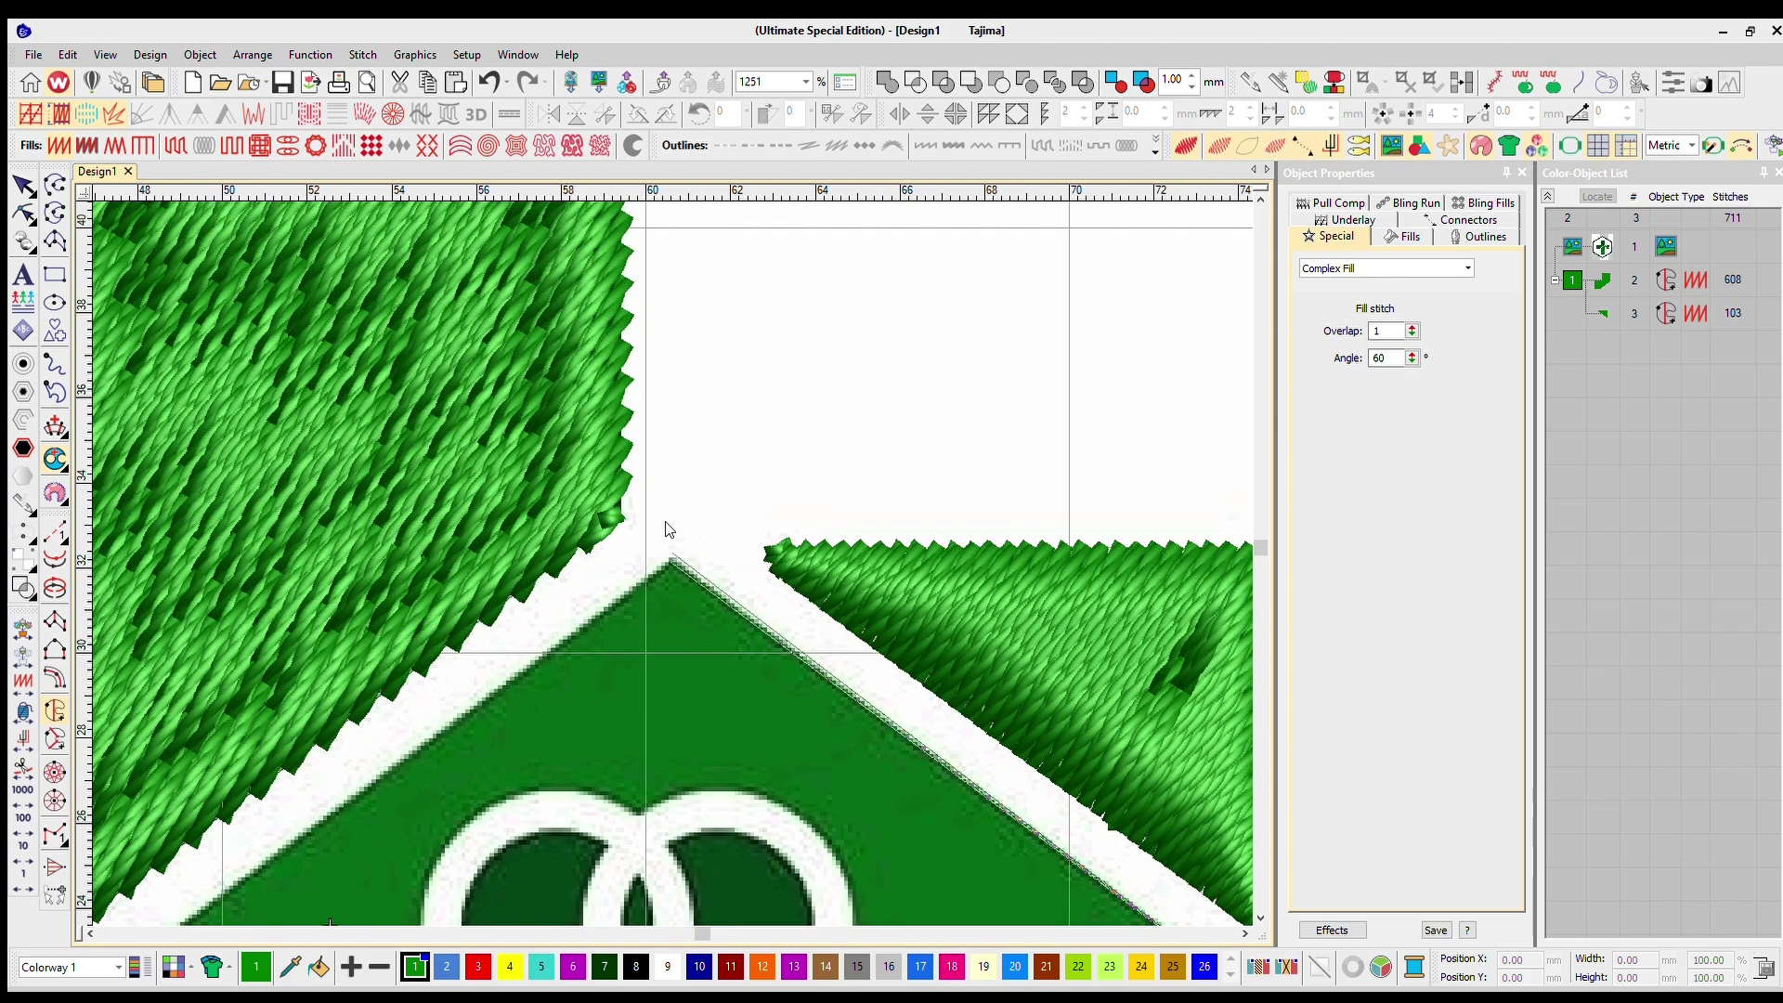
scroll(664, 541, "up", 1)
scroll(656, 537, "down", 3)
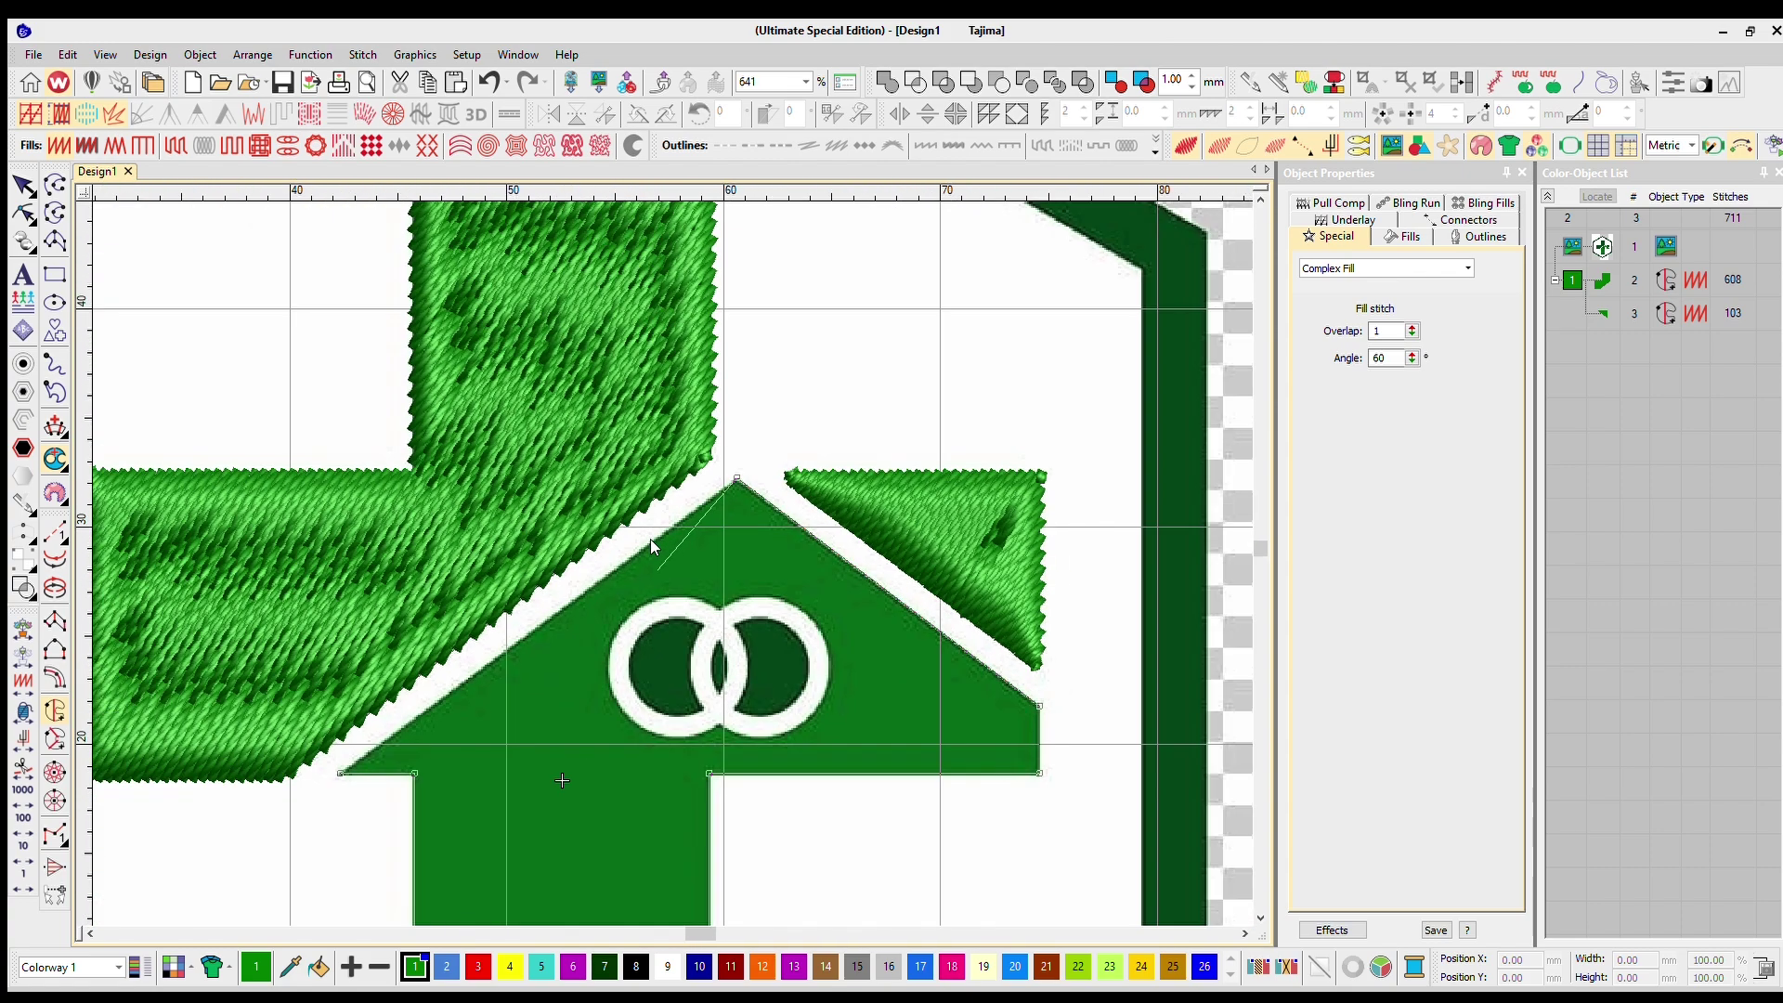
key("Return")
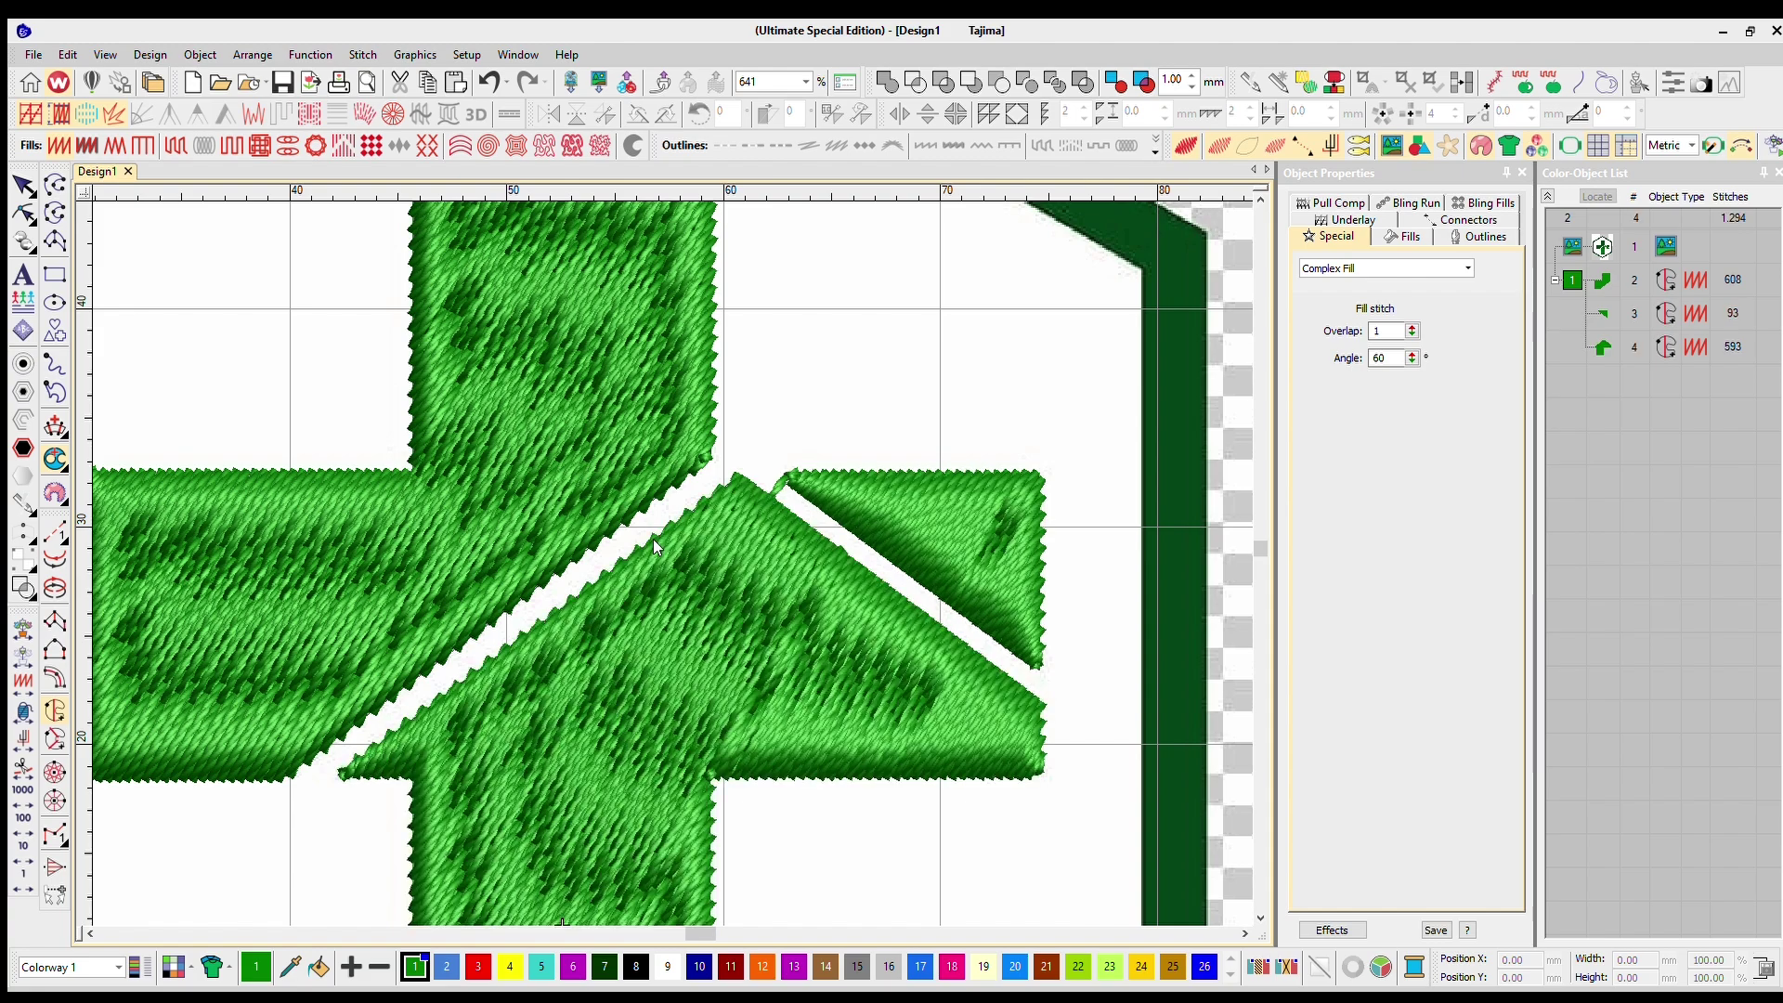
scroll(654, 539, "down", 3)
scroll(665, 531, "up", 4)
left_click(23, 186)
scroll(665, 532, "down", 6)
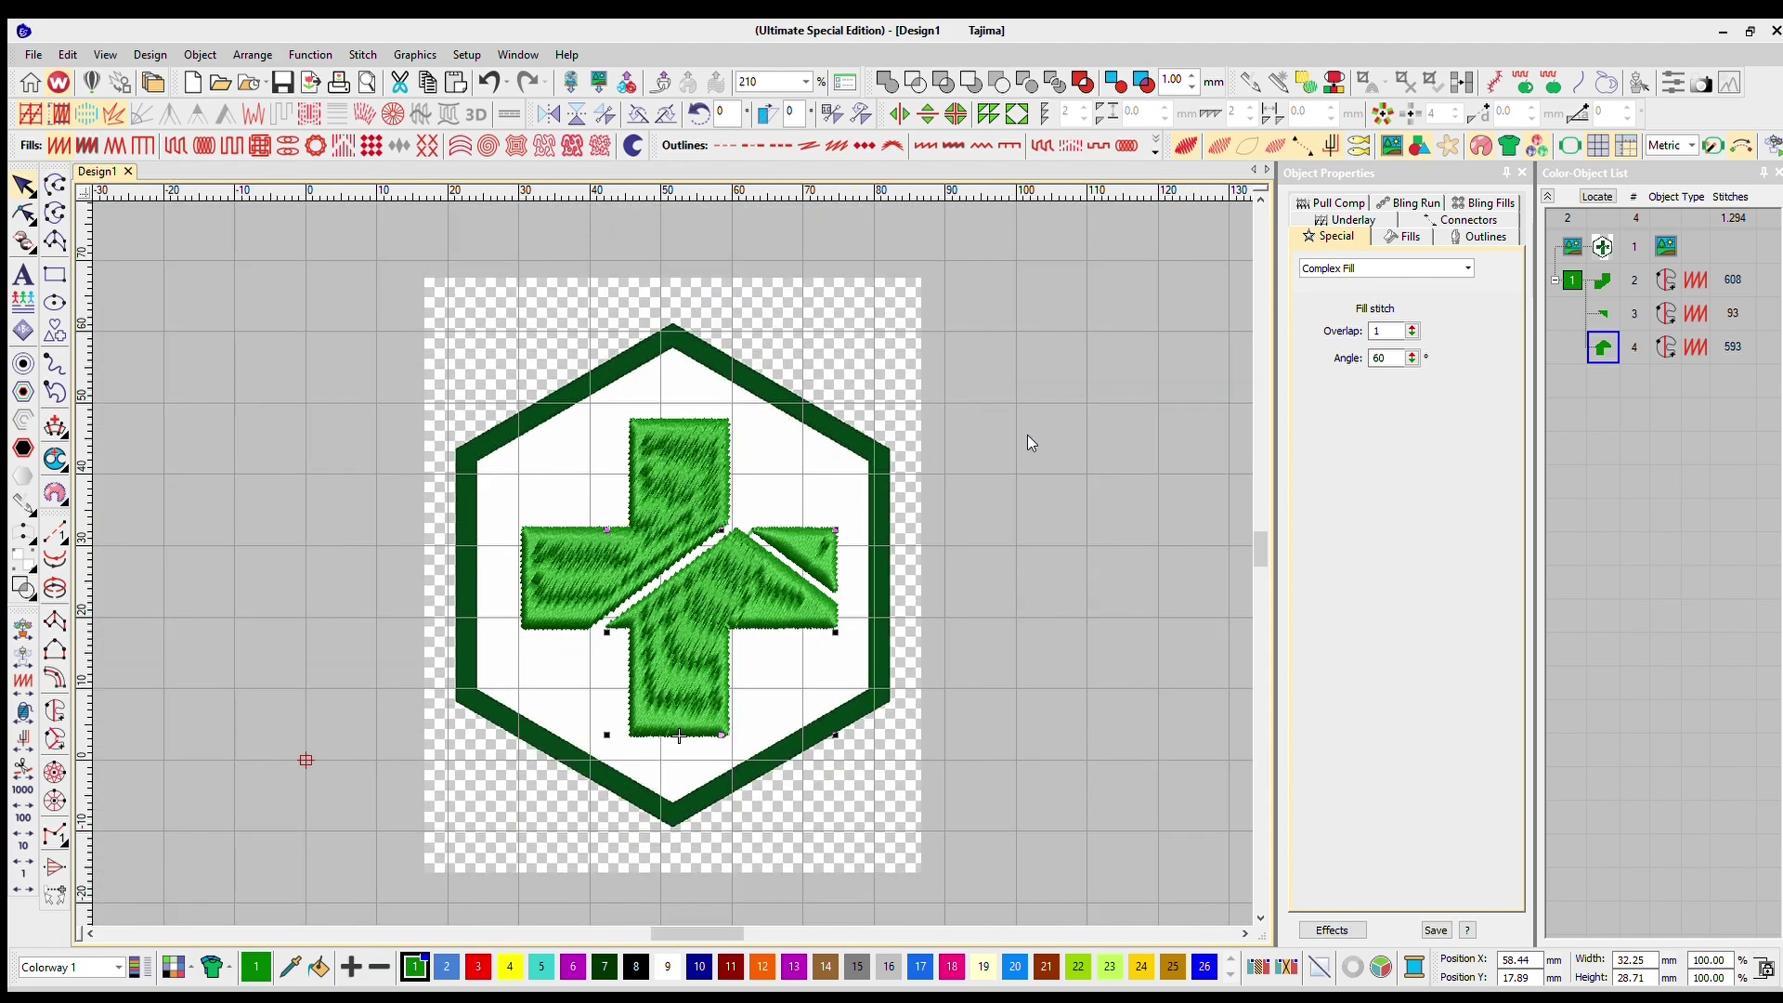
left_click(1026, 437)
Change the fill covering the cross's left and upper arms to Tatami stitch
scroll(666, 531, "up", 3)
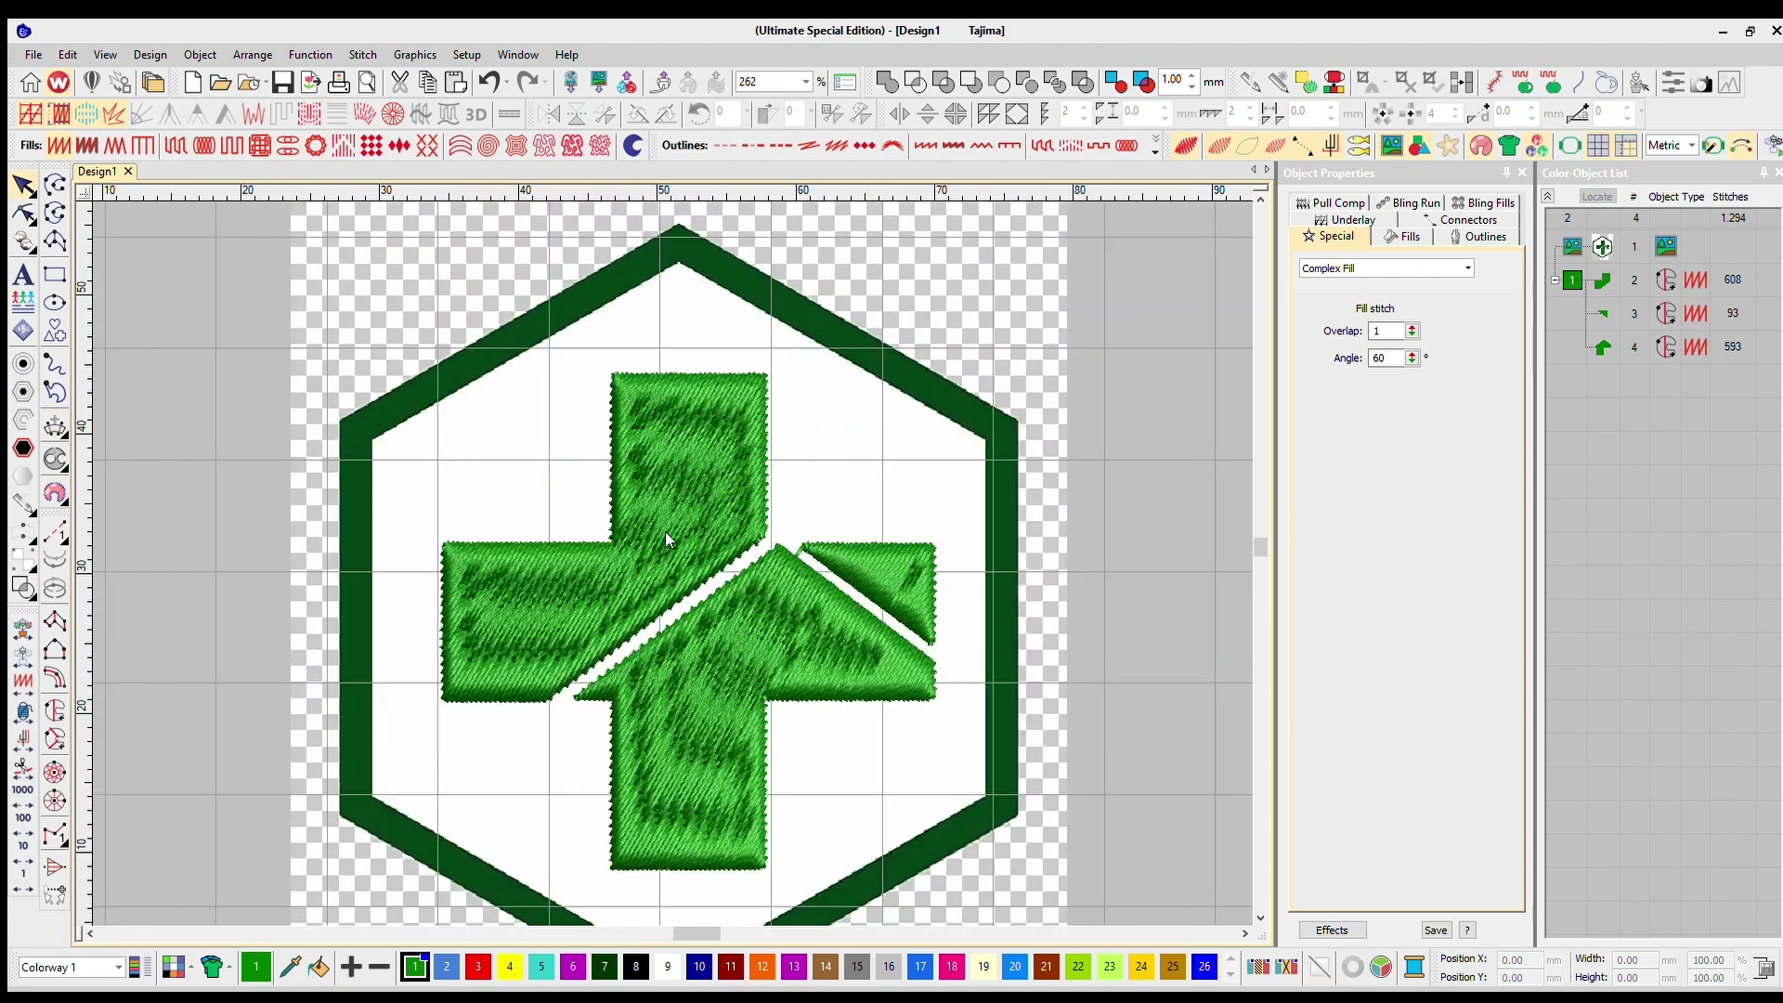
scroll(665, 532, "up", 3)
left_click(674, 505)
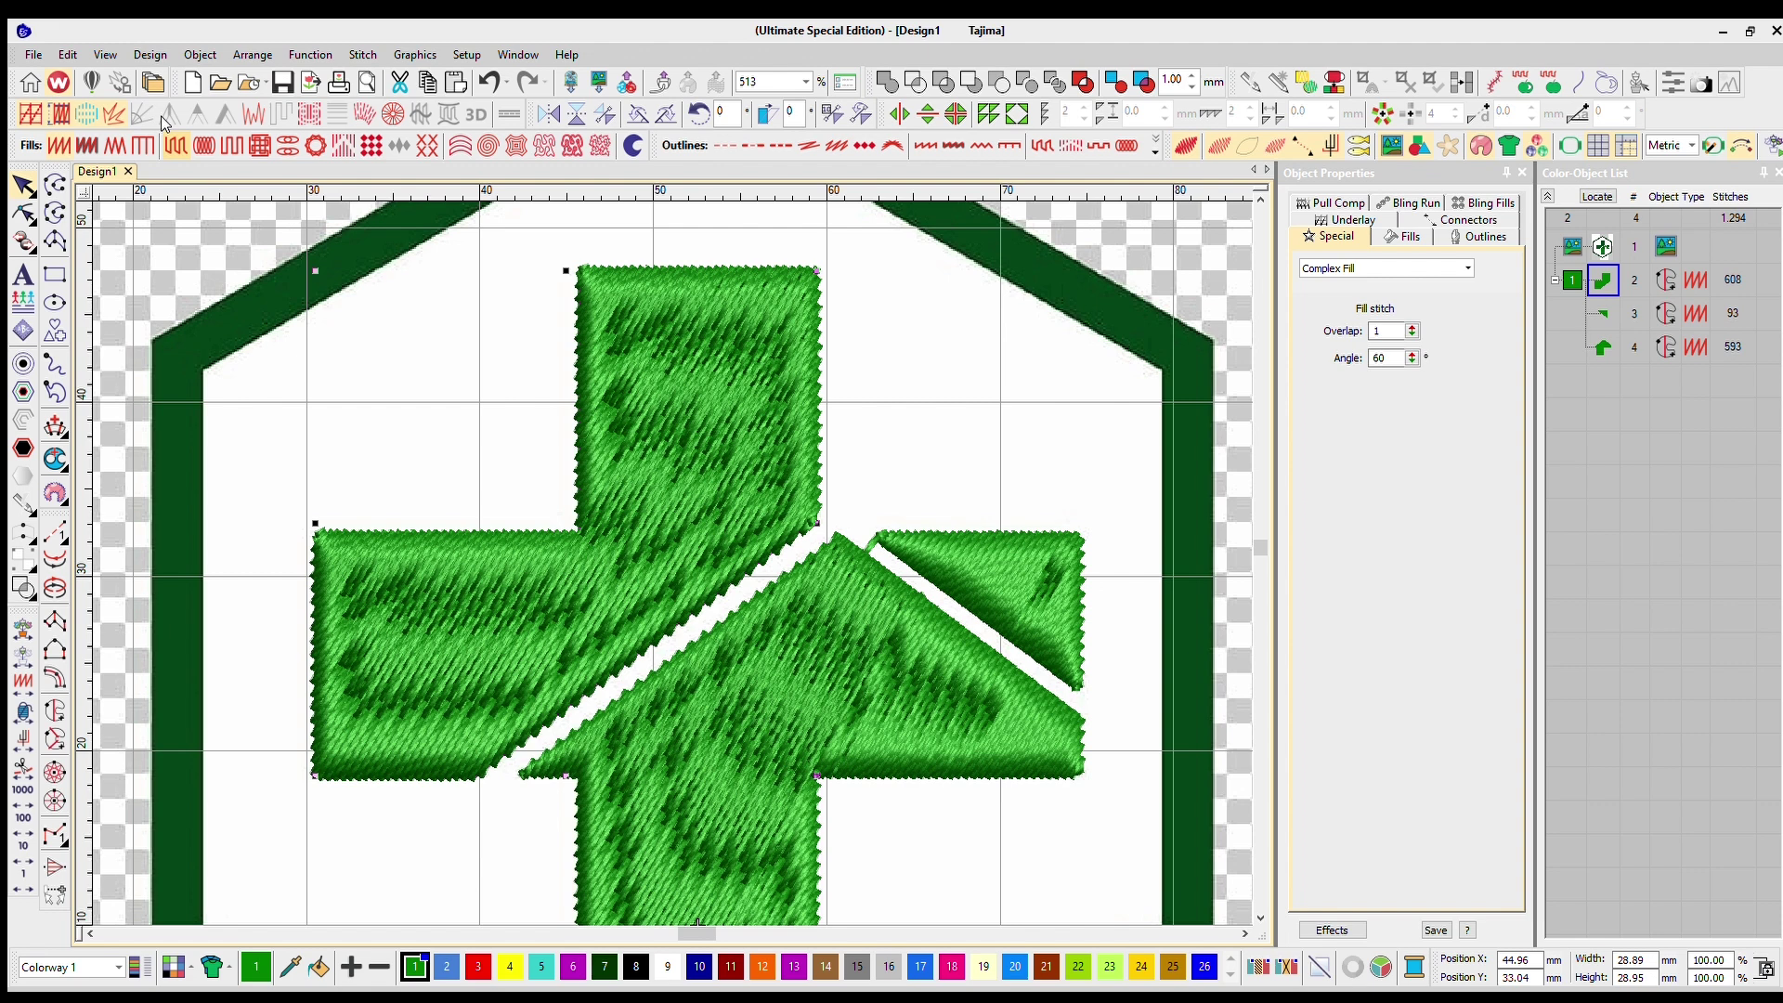
left_click(364, 251)
left_click(539, 244)
left_click(175, 111)
Select the triangle and house fills together and change both to Tatami stitch
left_click(1039, 569)
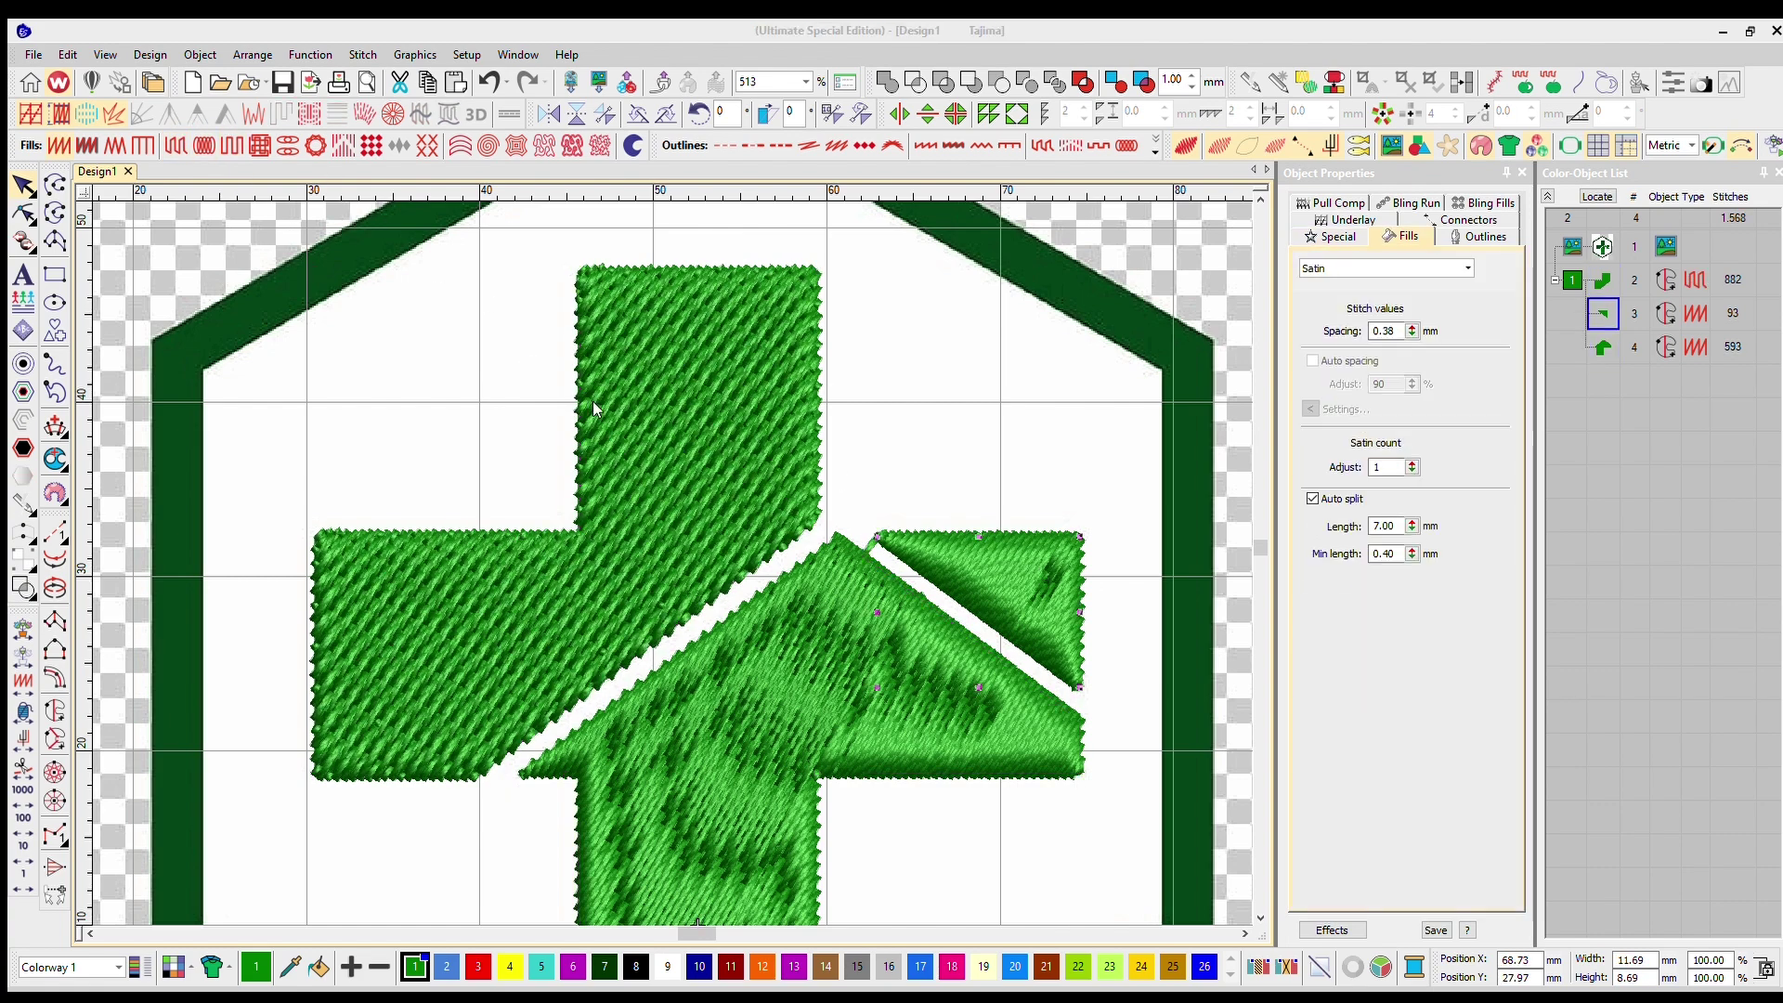
left_click(506, 314)
left_click(876, 571)
left_click(981, 561, "ctrl")
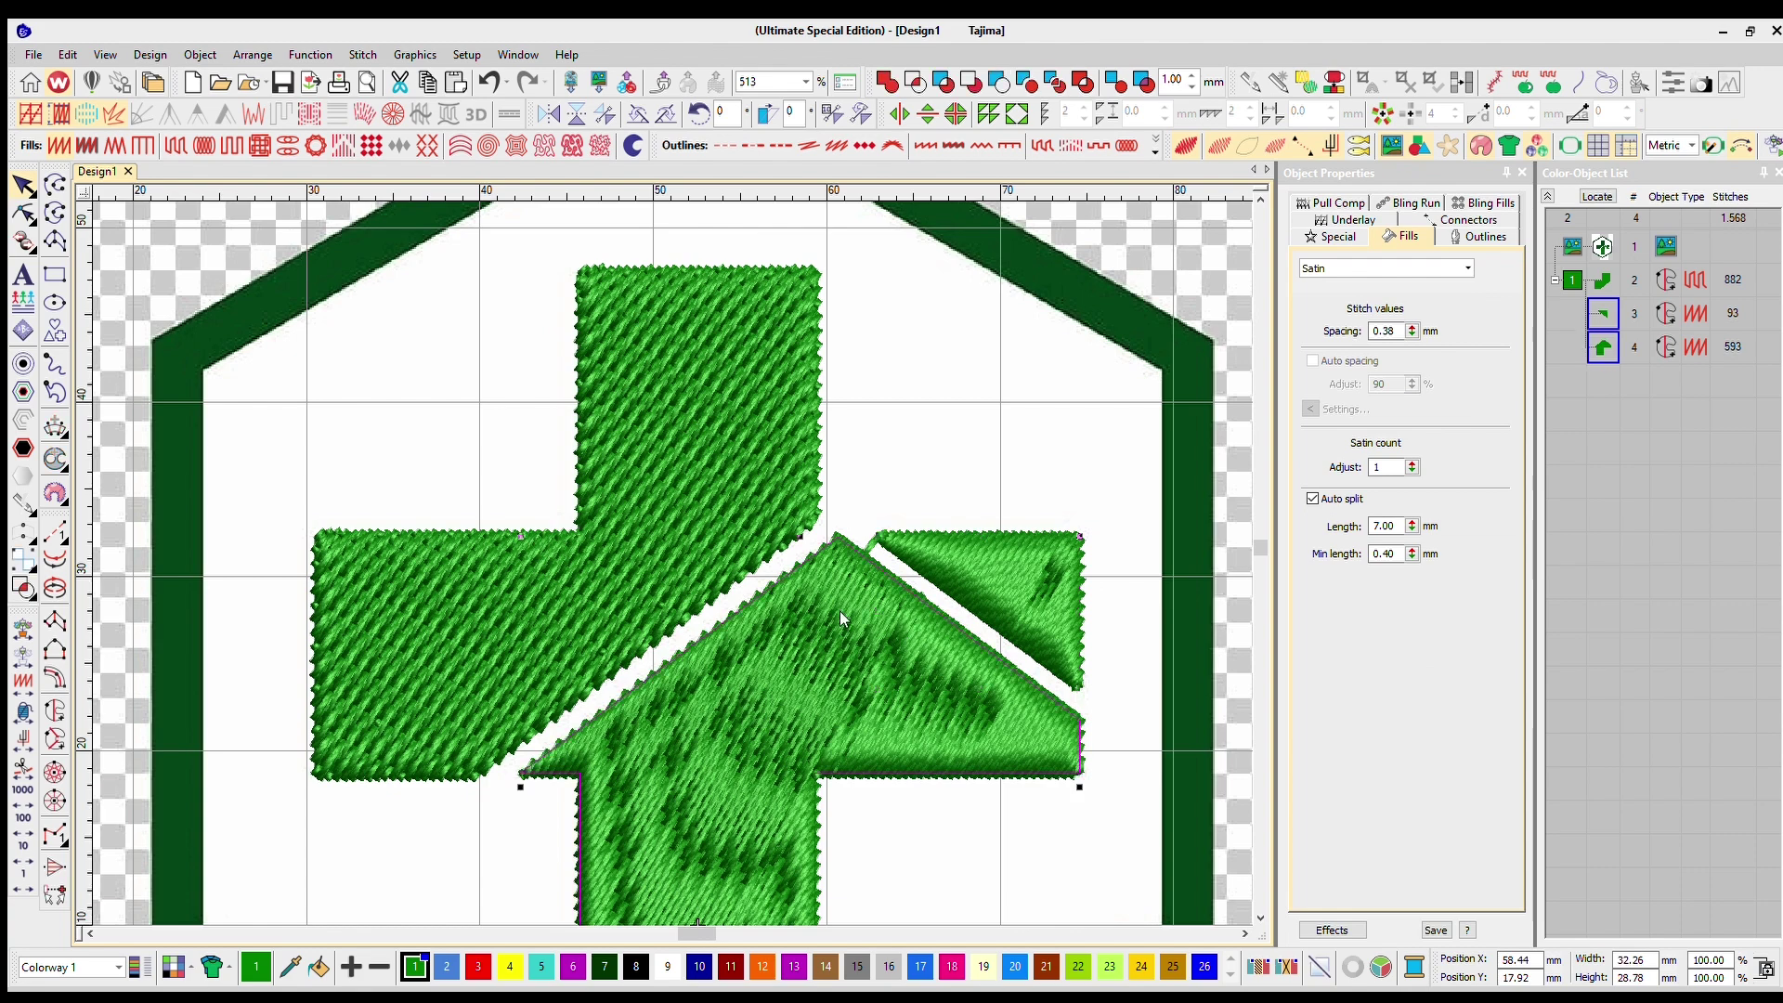
left_click(175, 146)
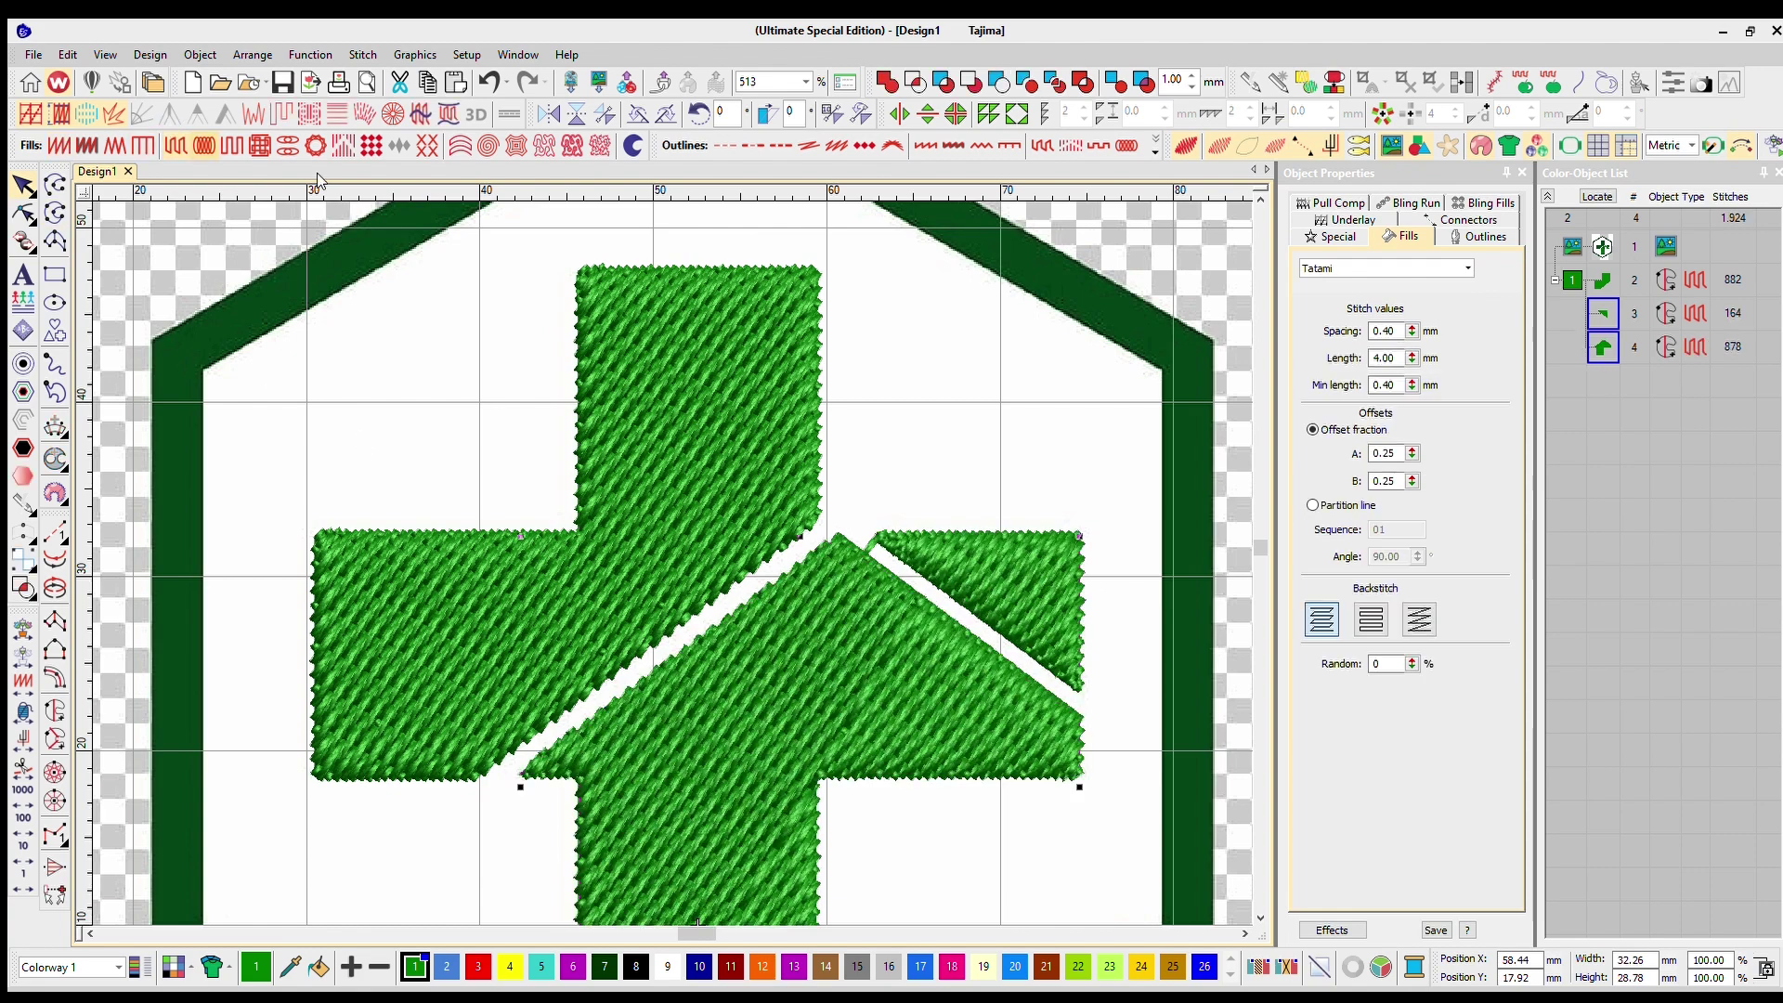
Deselect the fills and hide the stitching to uncover the logo artwork underneath
left_click(1019, 418)
scroll(665, 535, "down", 2)
scroll(665, 532, "up", 2)
scroll(658, 527, "down", 2)
scroll(667, 525, "up", 1)
scroll(667, 537, "down", 1)
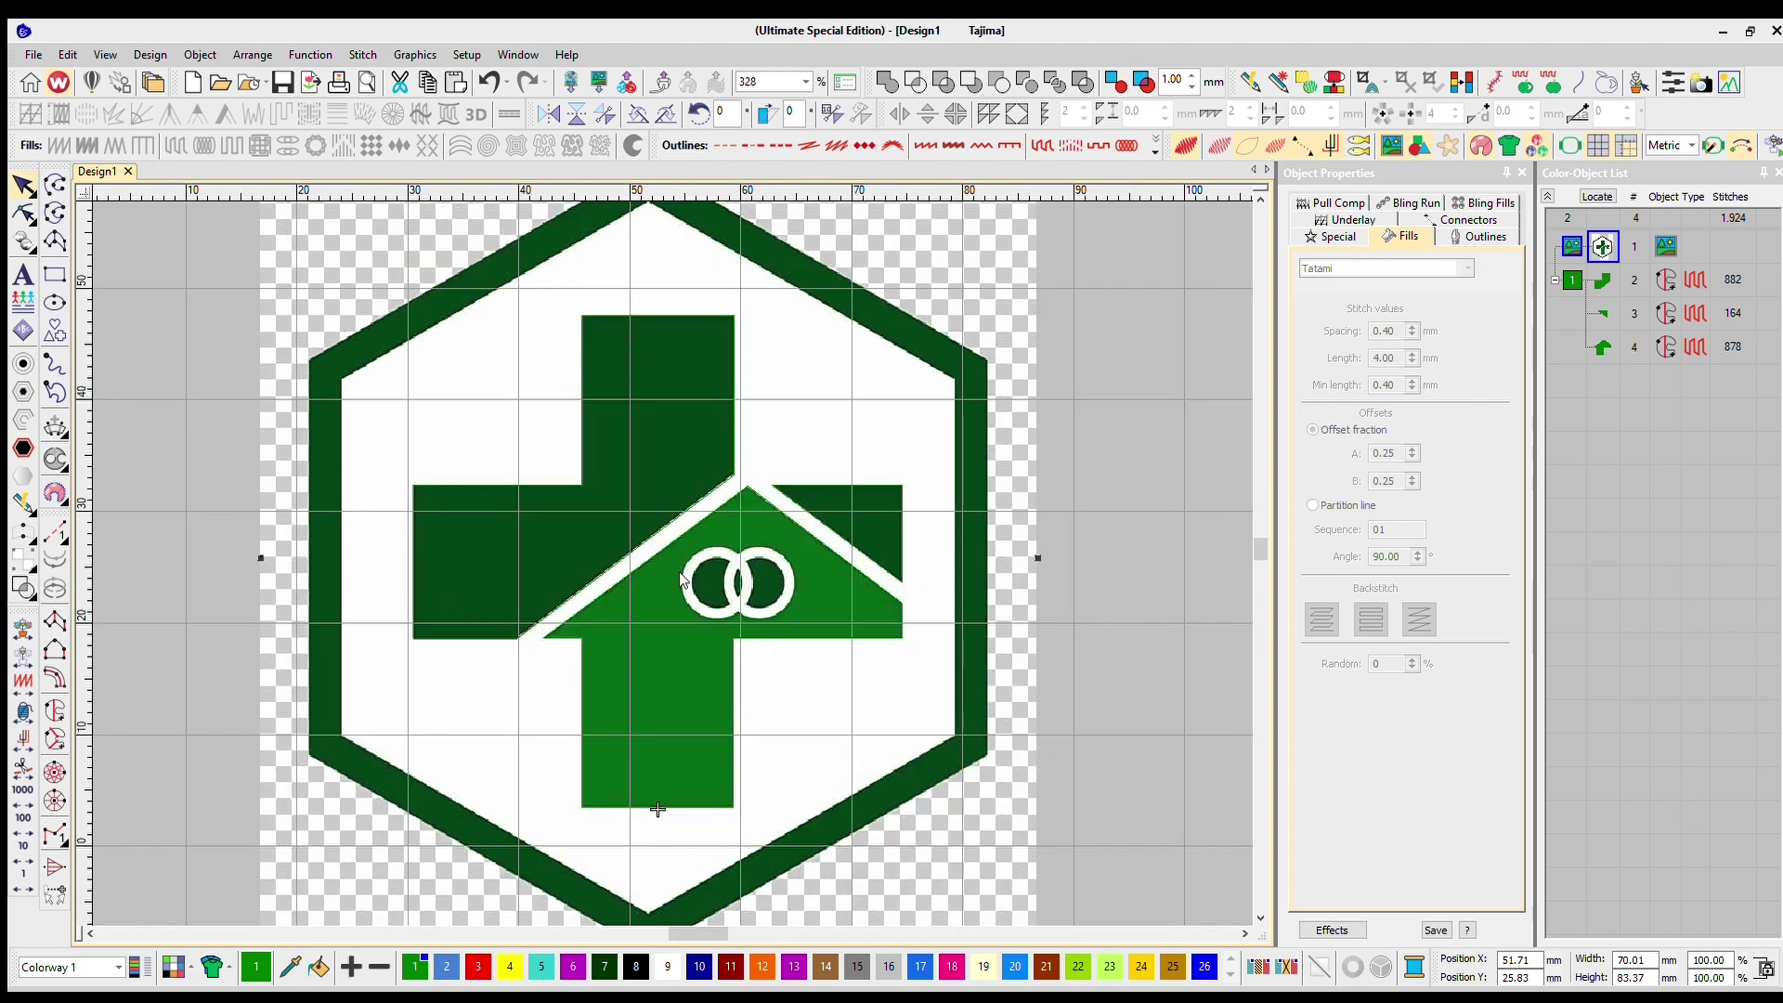
Draw a five-sided test shape about 23.6 mm wide and 14.3 mm high in the empty area beside the logo with Complex Fill
scroll(674, 569, "up", 4)
scroll(667, 537, "up", 2)
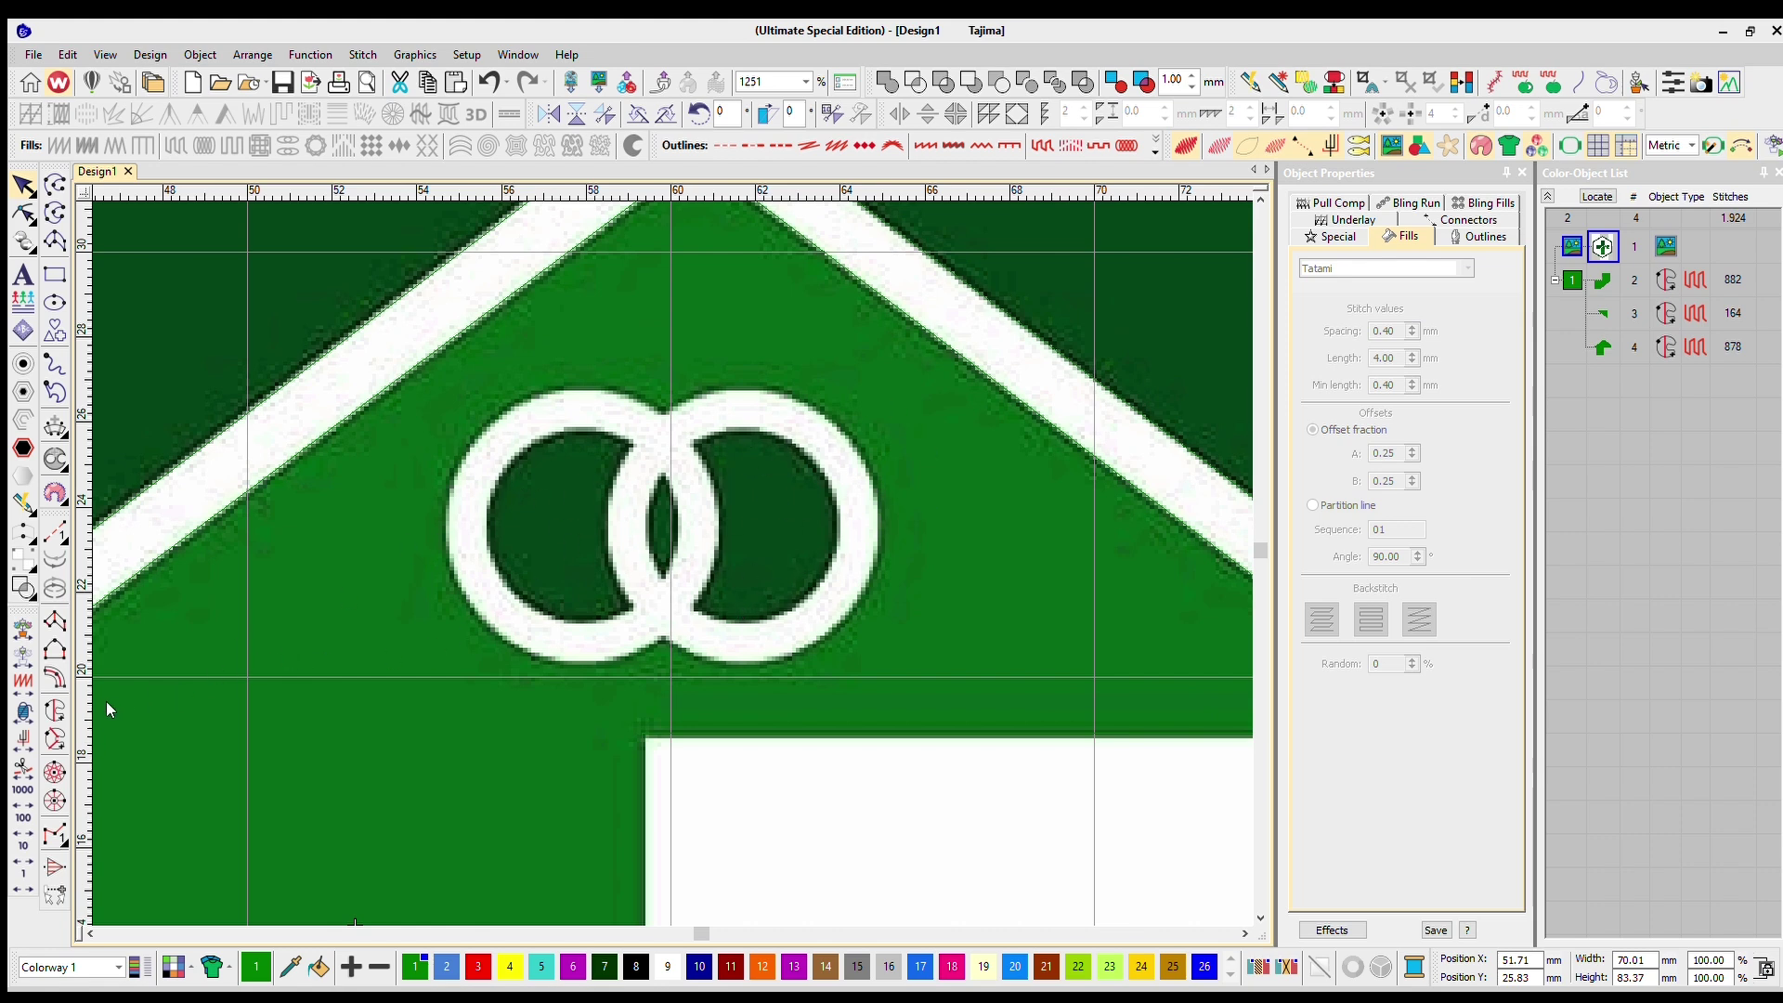
left_click(55, 738)
left_click(53, 711)
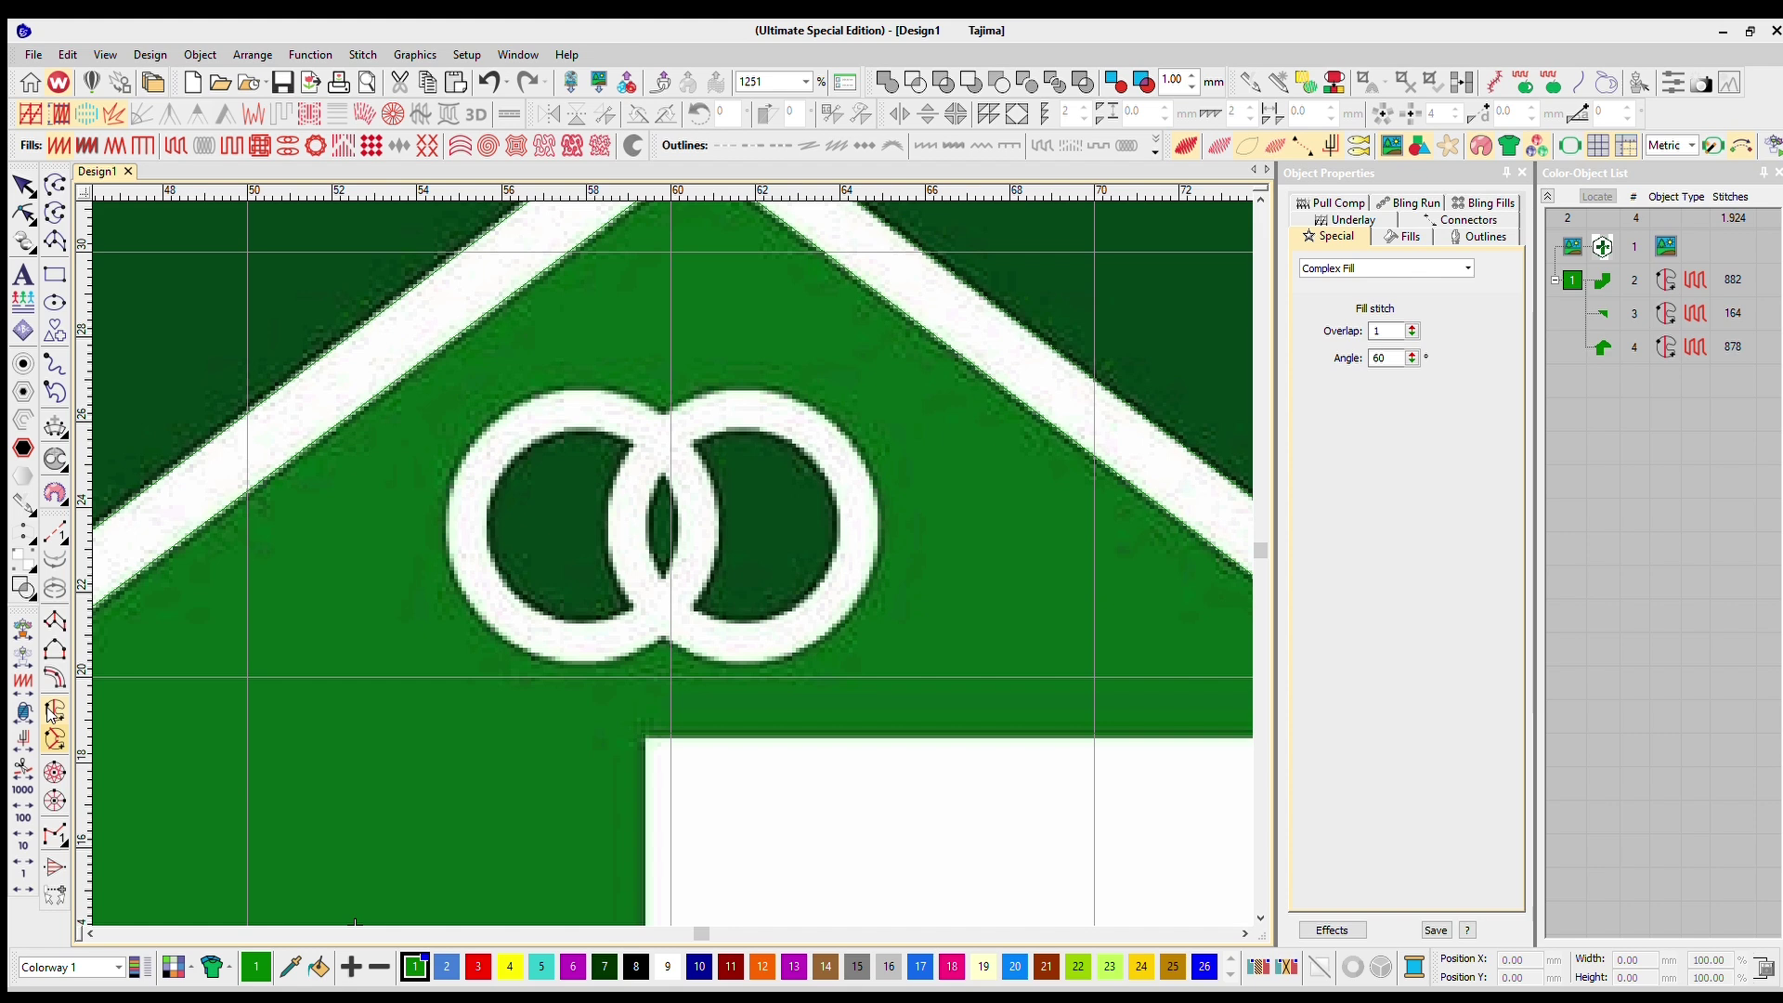
scroll(665, 532, "down", 2)
scroll(740, 494, "down", 2)
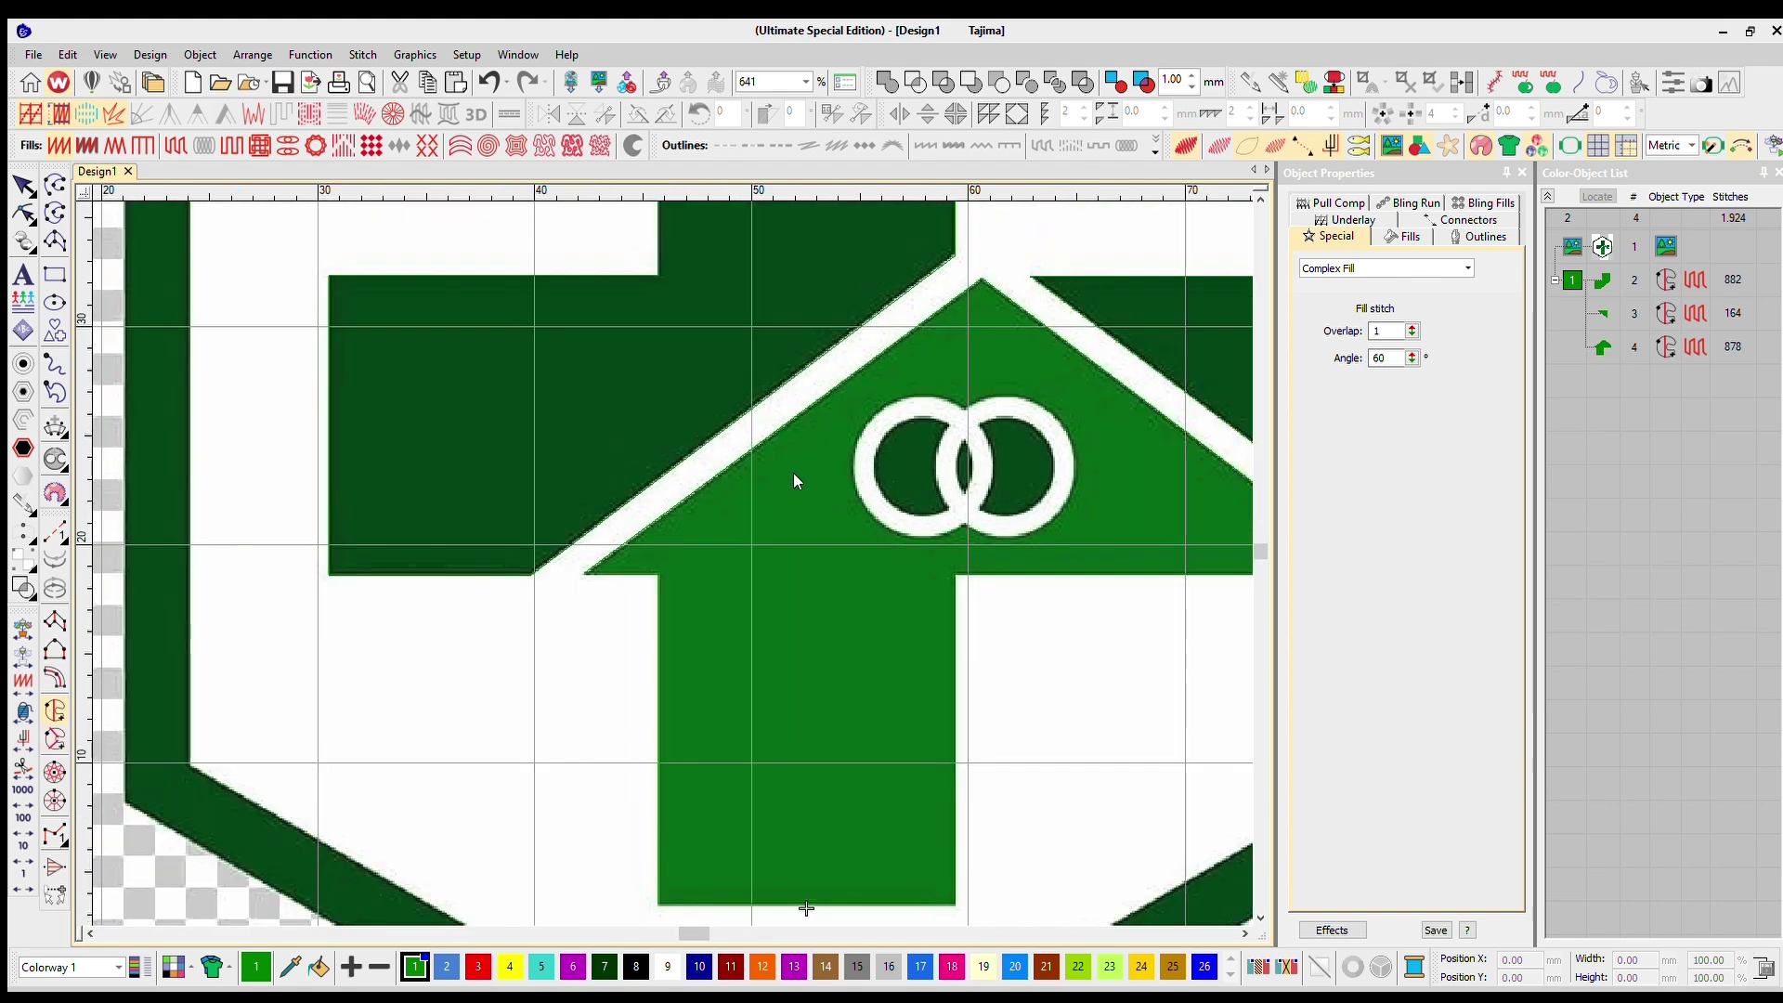
scroll(793, 471, "down", 2)
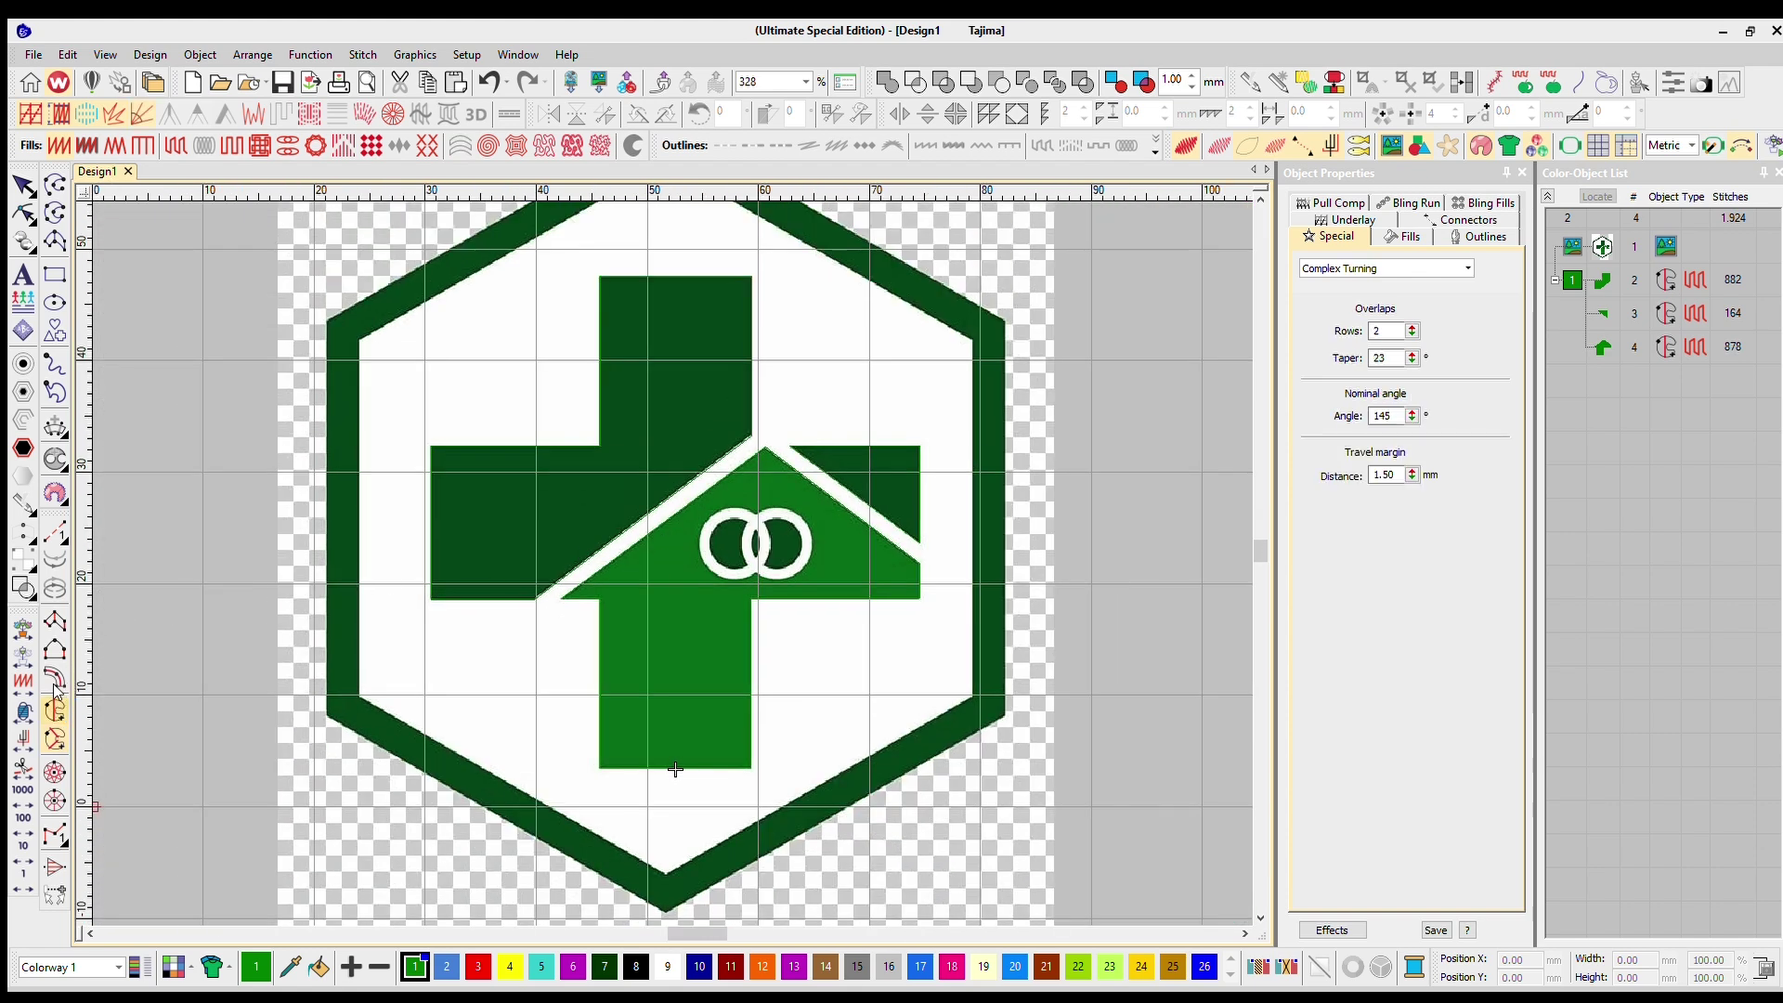
scroll(669, 540, "down", 2)
scroll(674, 543, "up", 1)
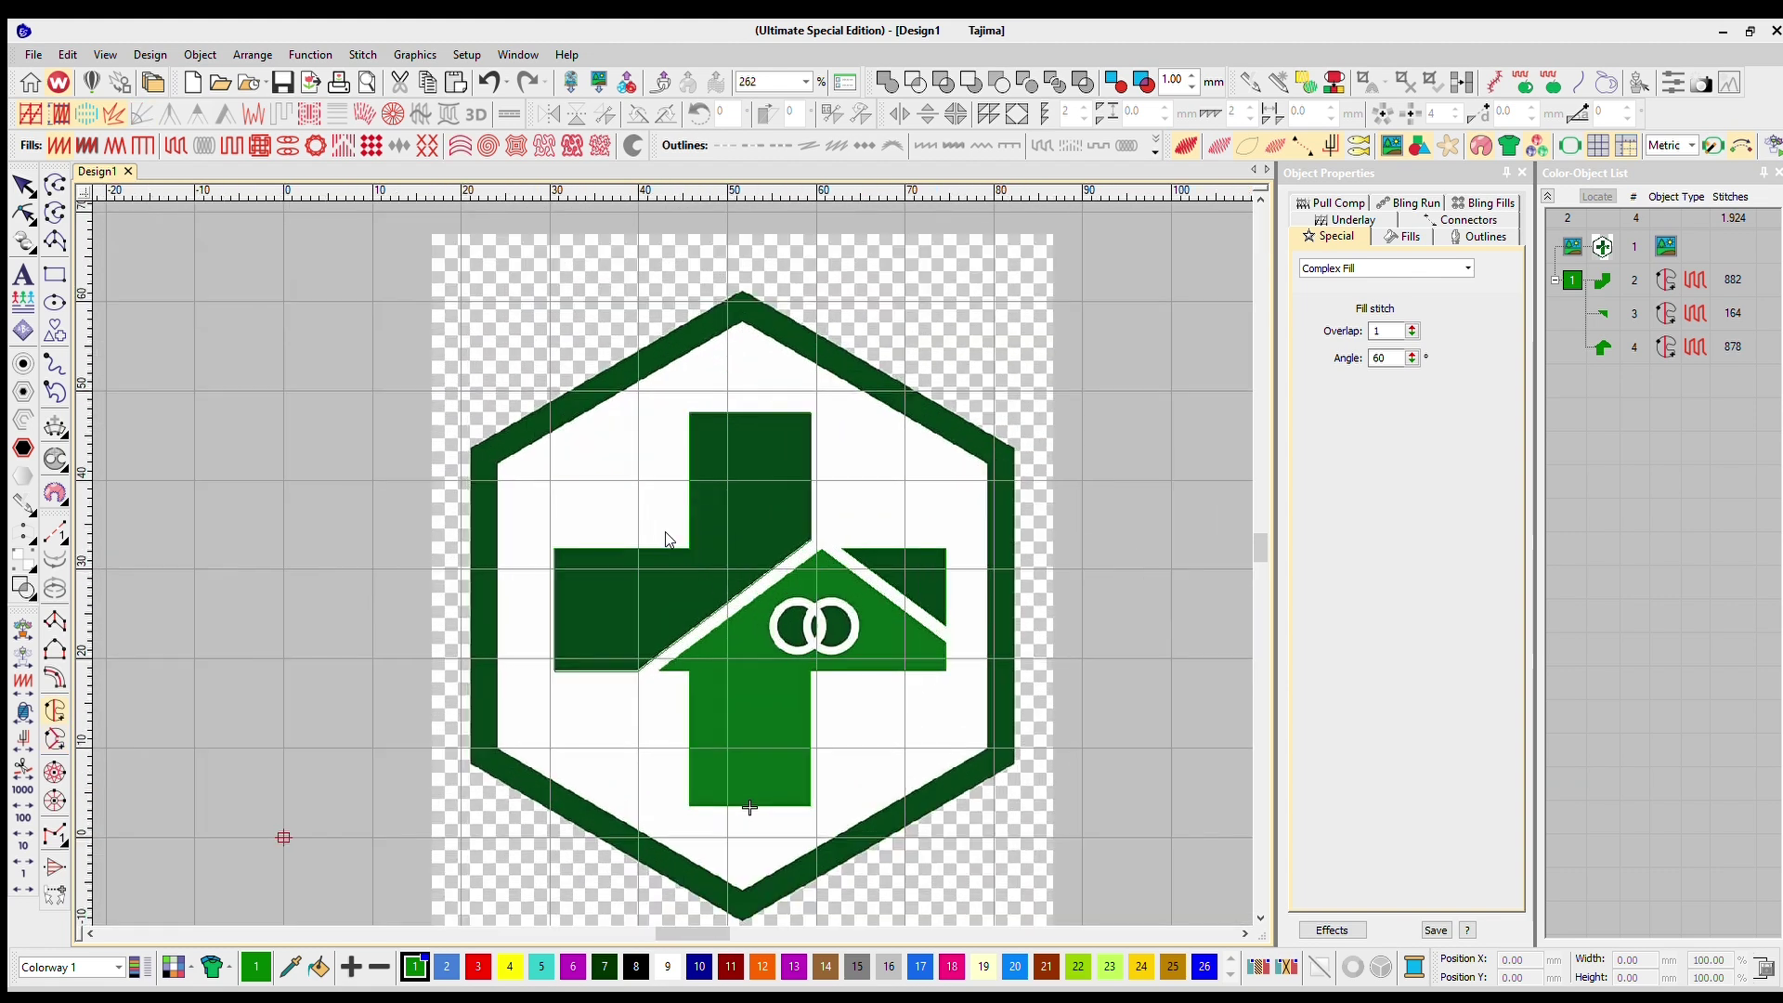
scroll(446, 502, "up", 2)
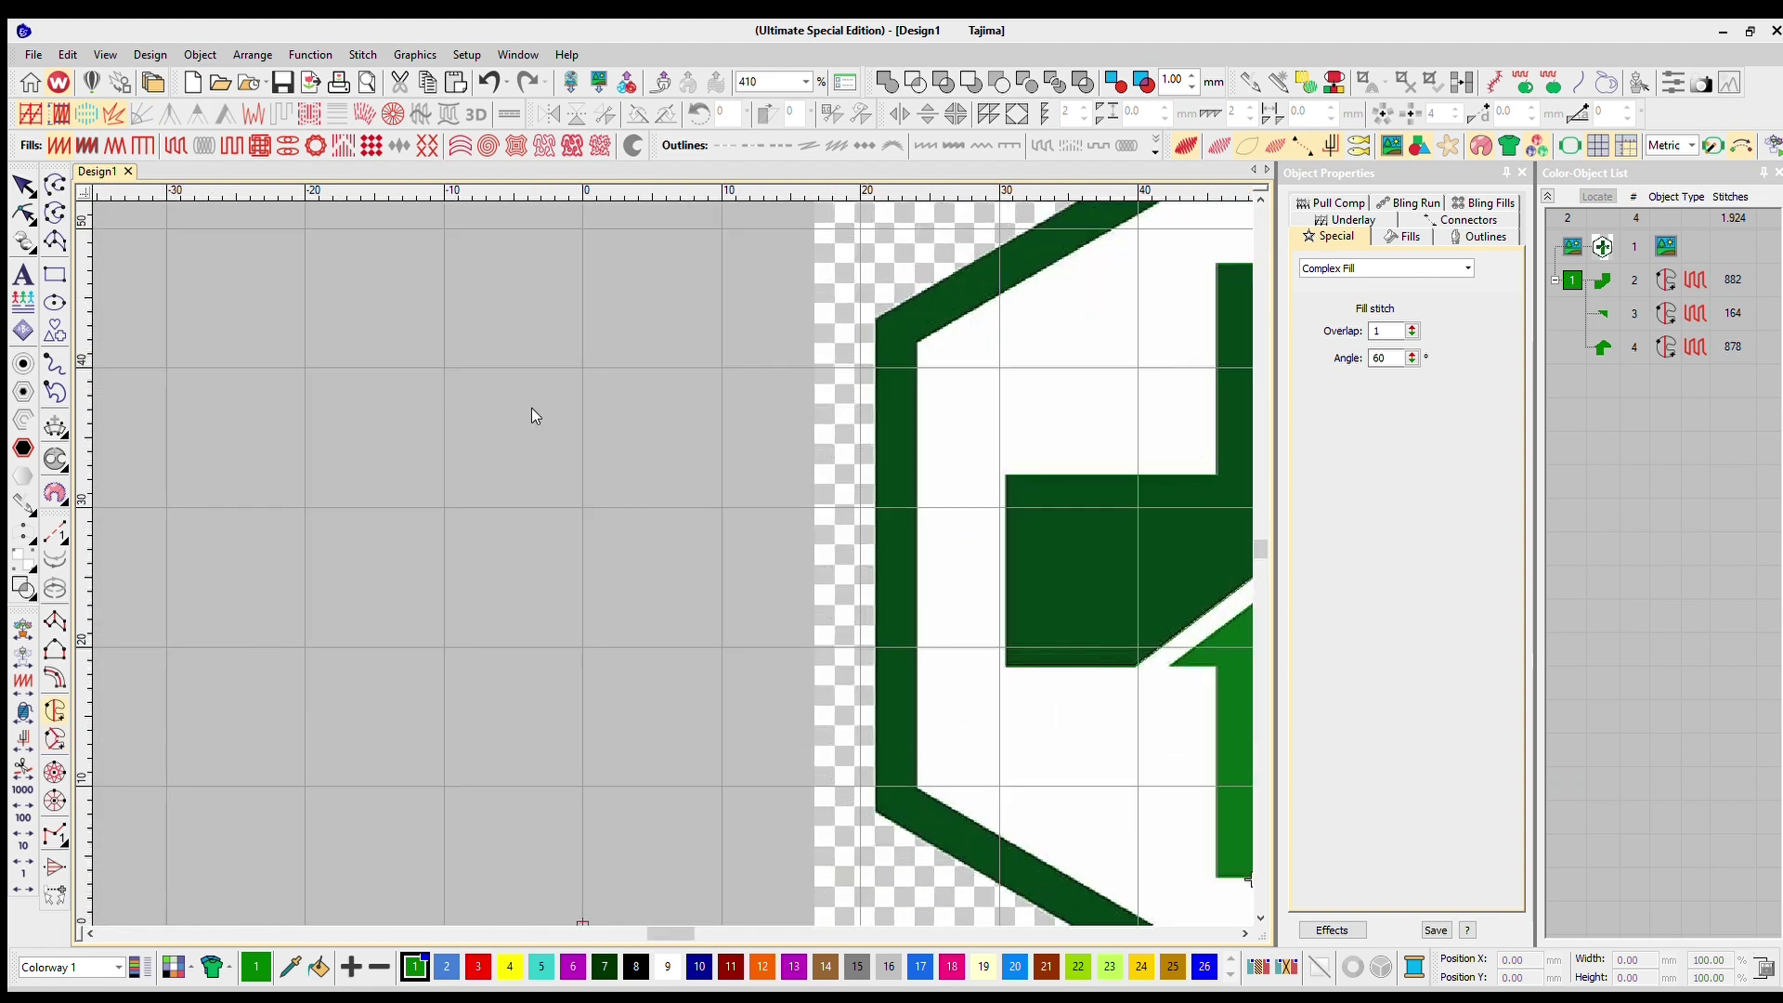
left_click(373, 362)
left_click(701, 361)
left_click(700, 561)
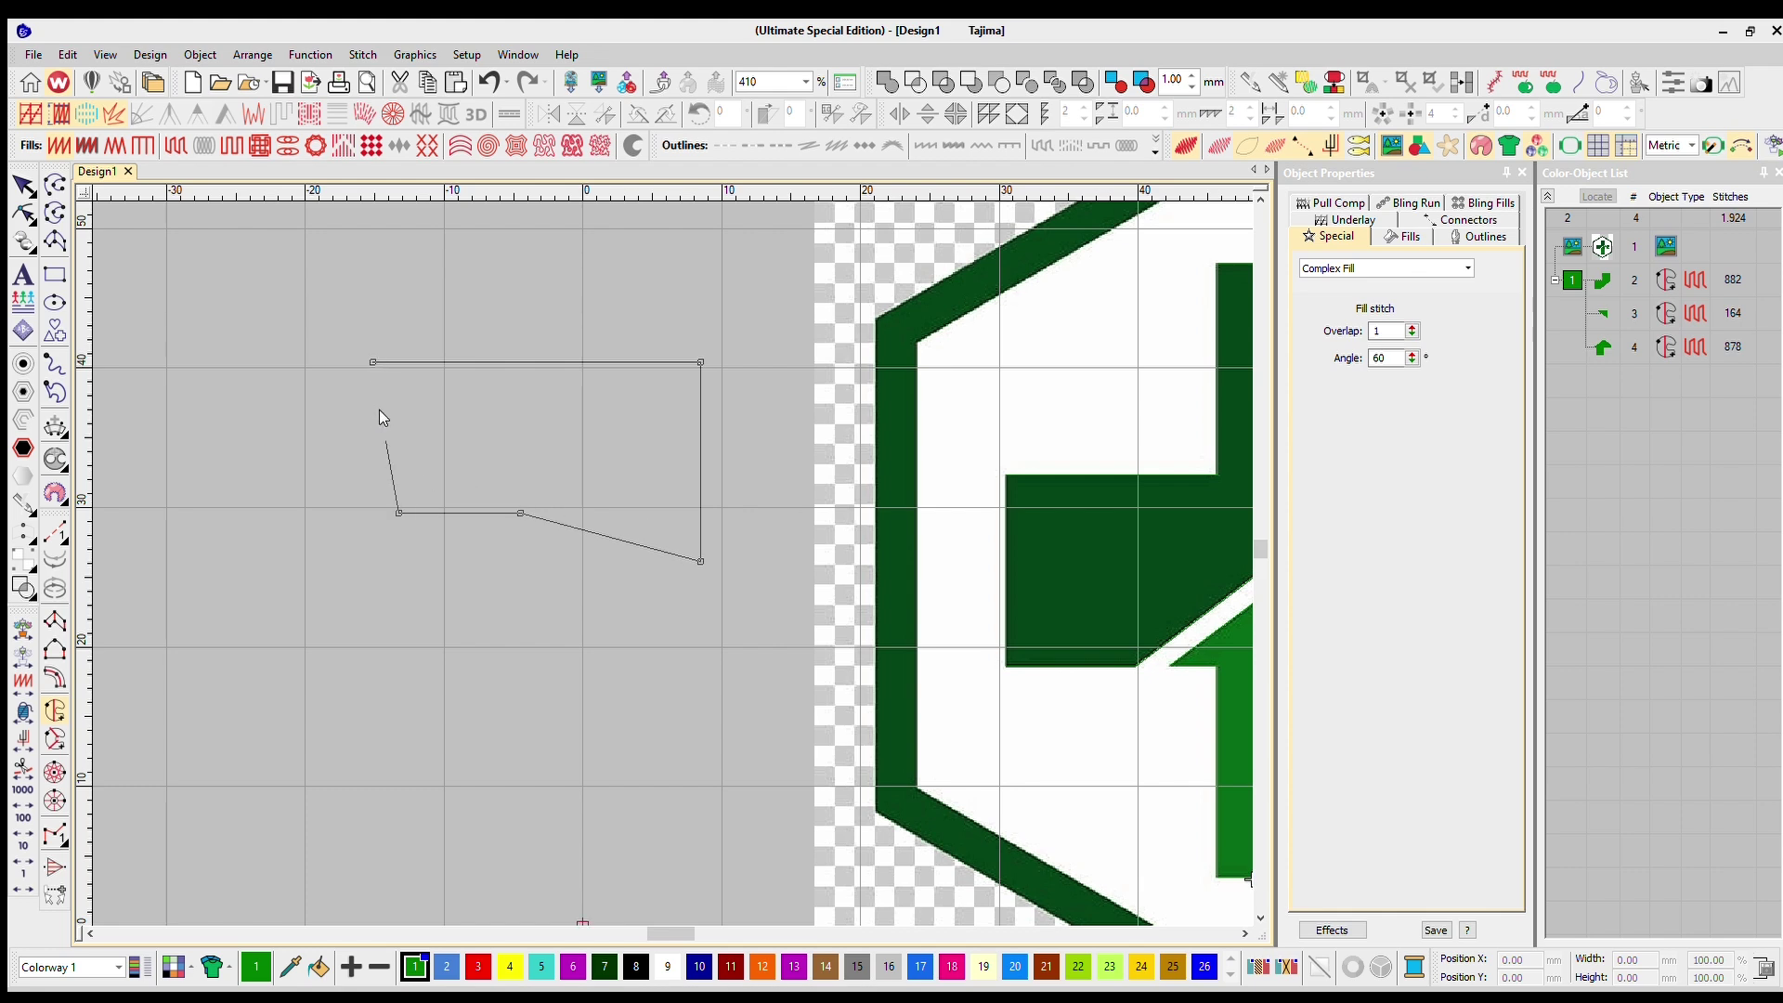
key("Return")
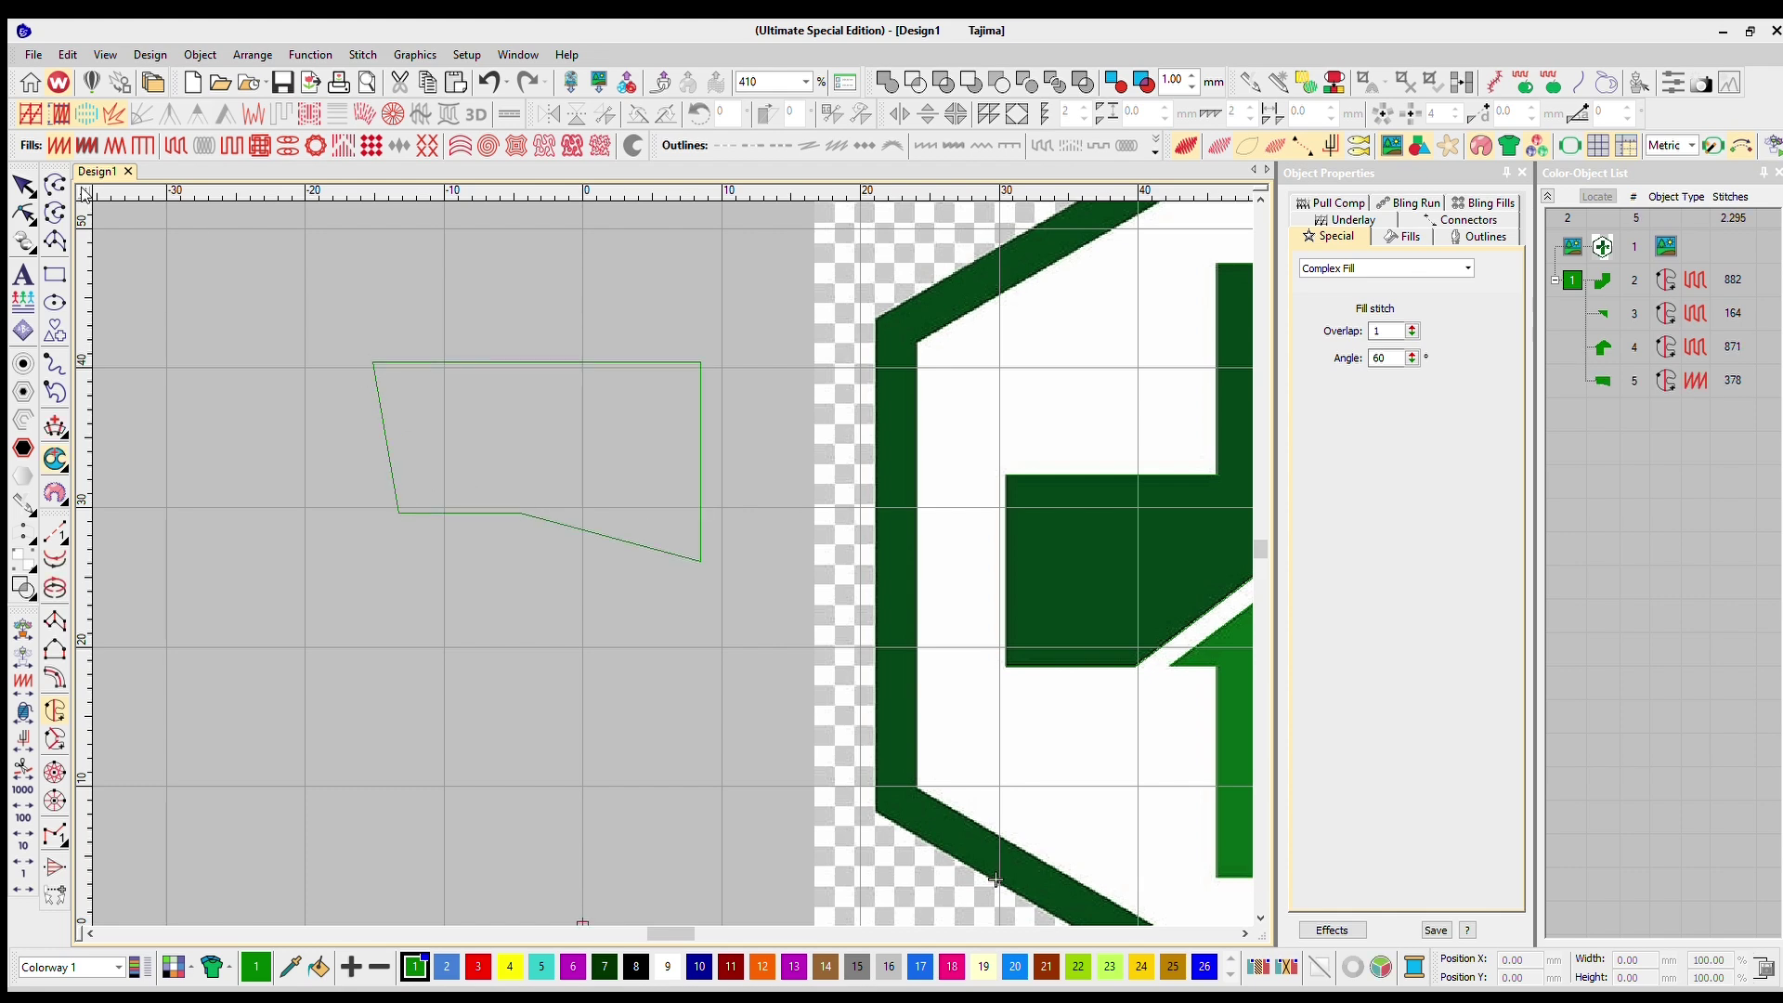
key("Escape")
Try a flatter stitch angle of 28° on the five-sided test fill, undo it and deselect the fill
left_click(535, 430)
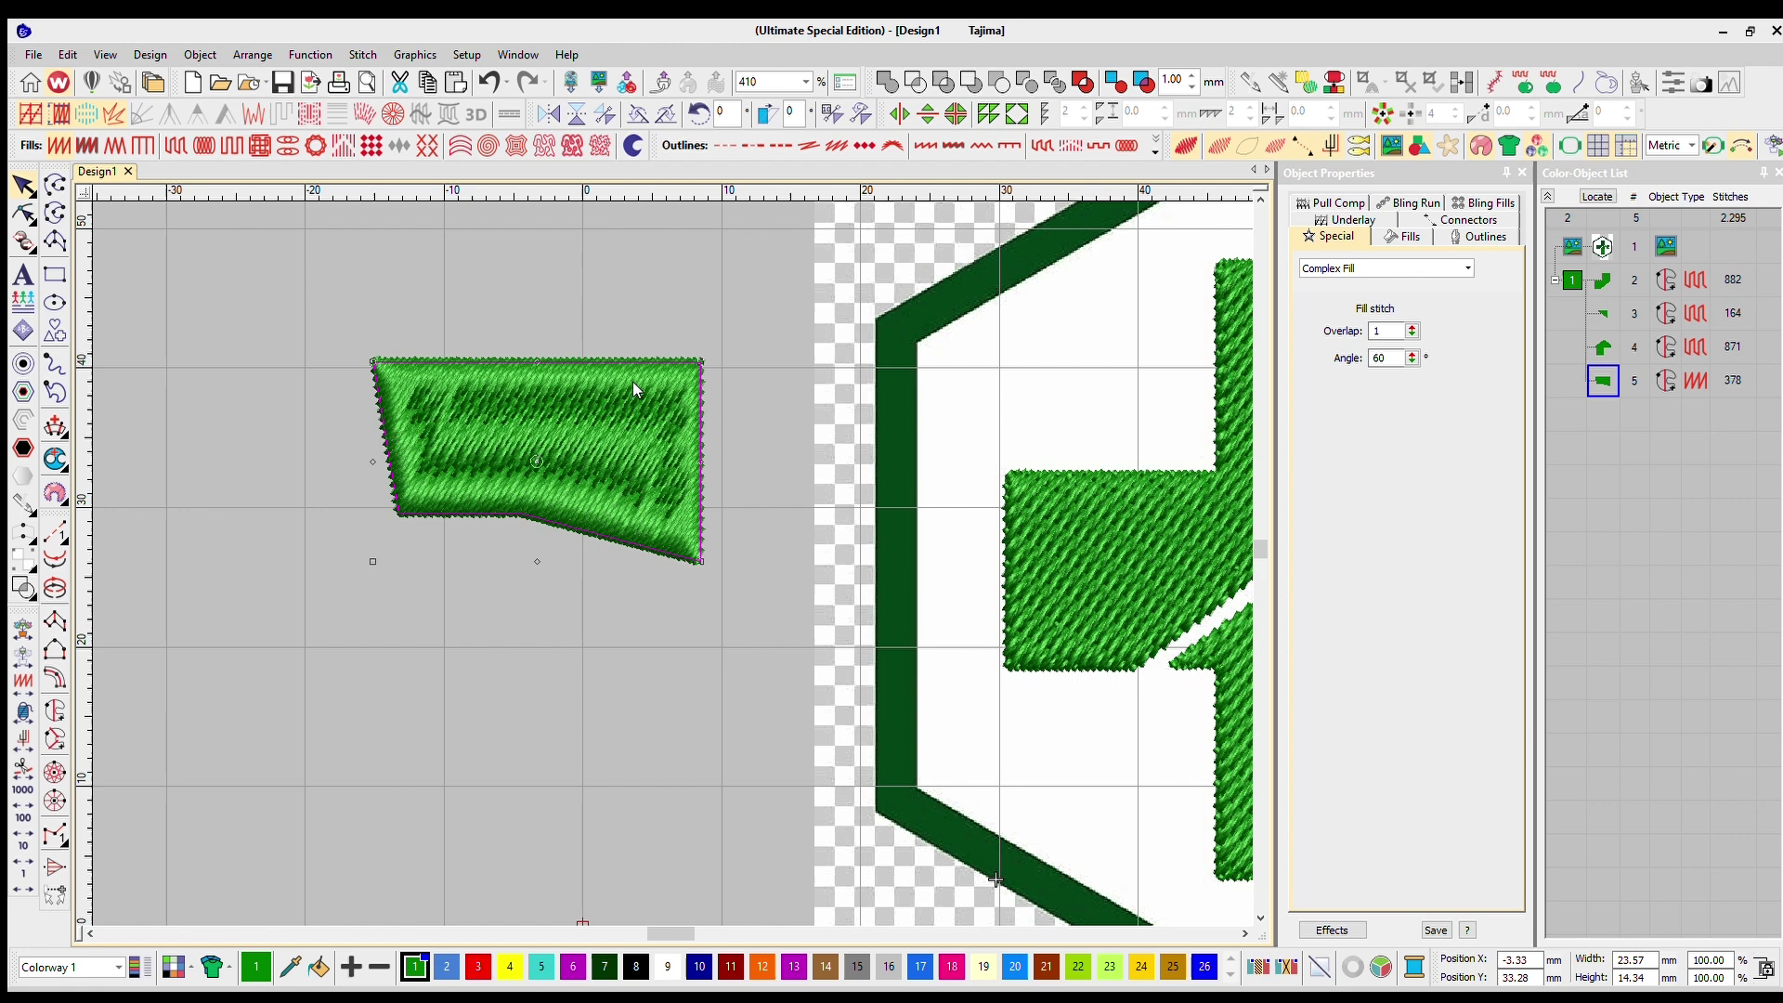
key("r")
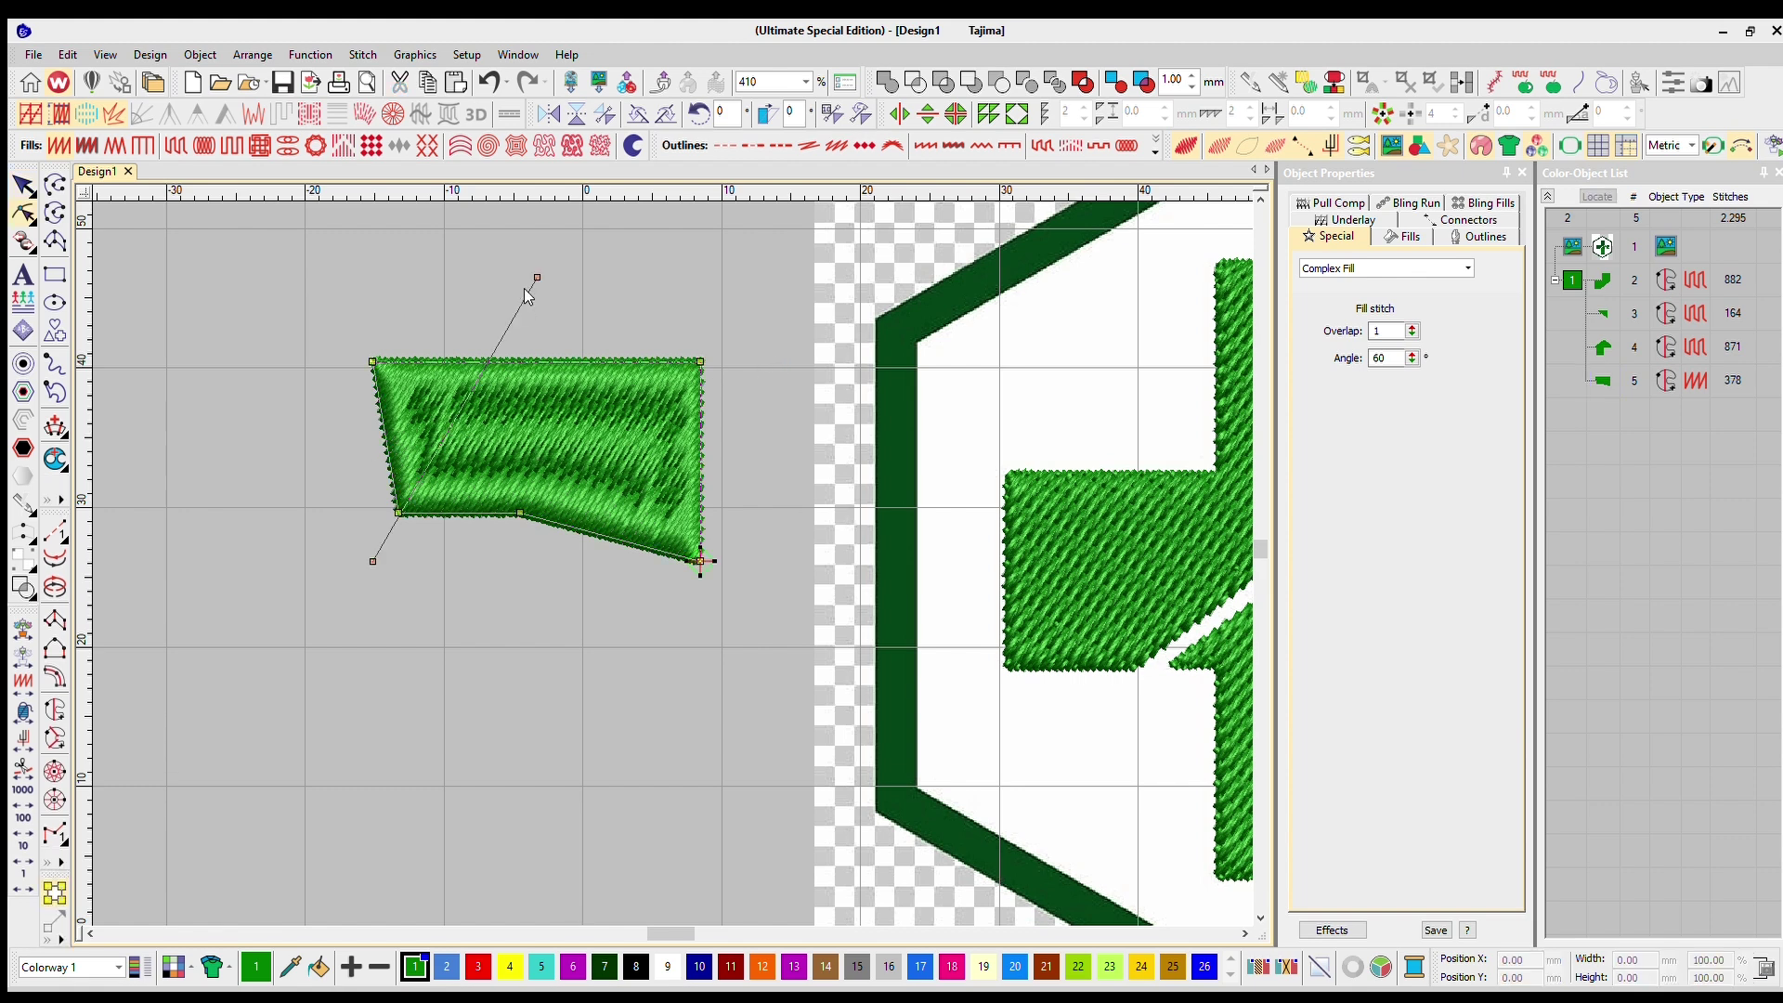
left_click_drag(537, 270, 850, 285)
key("ctrl+z")
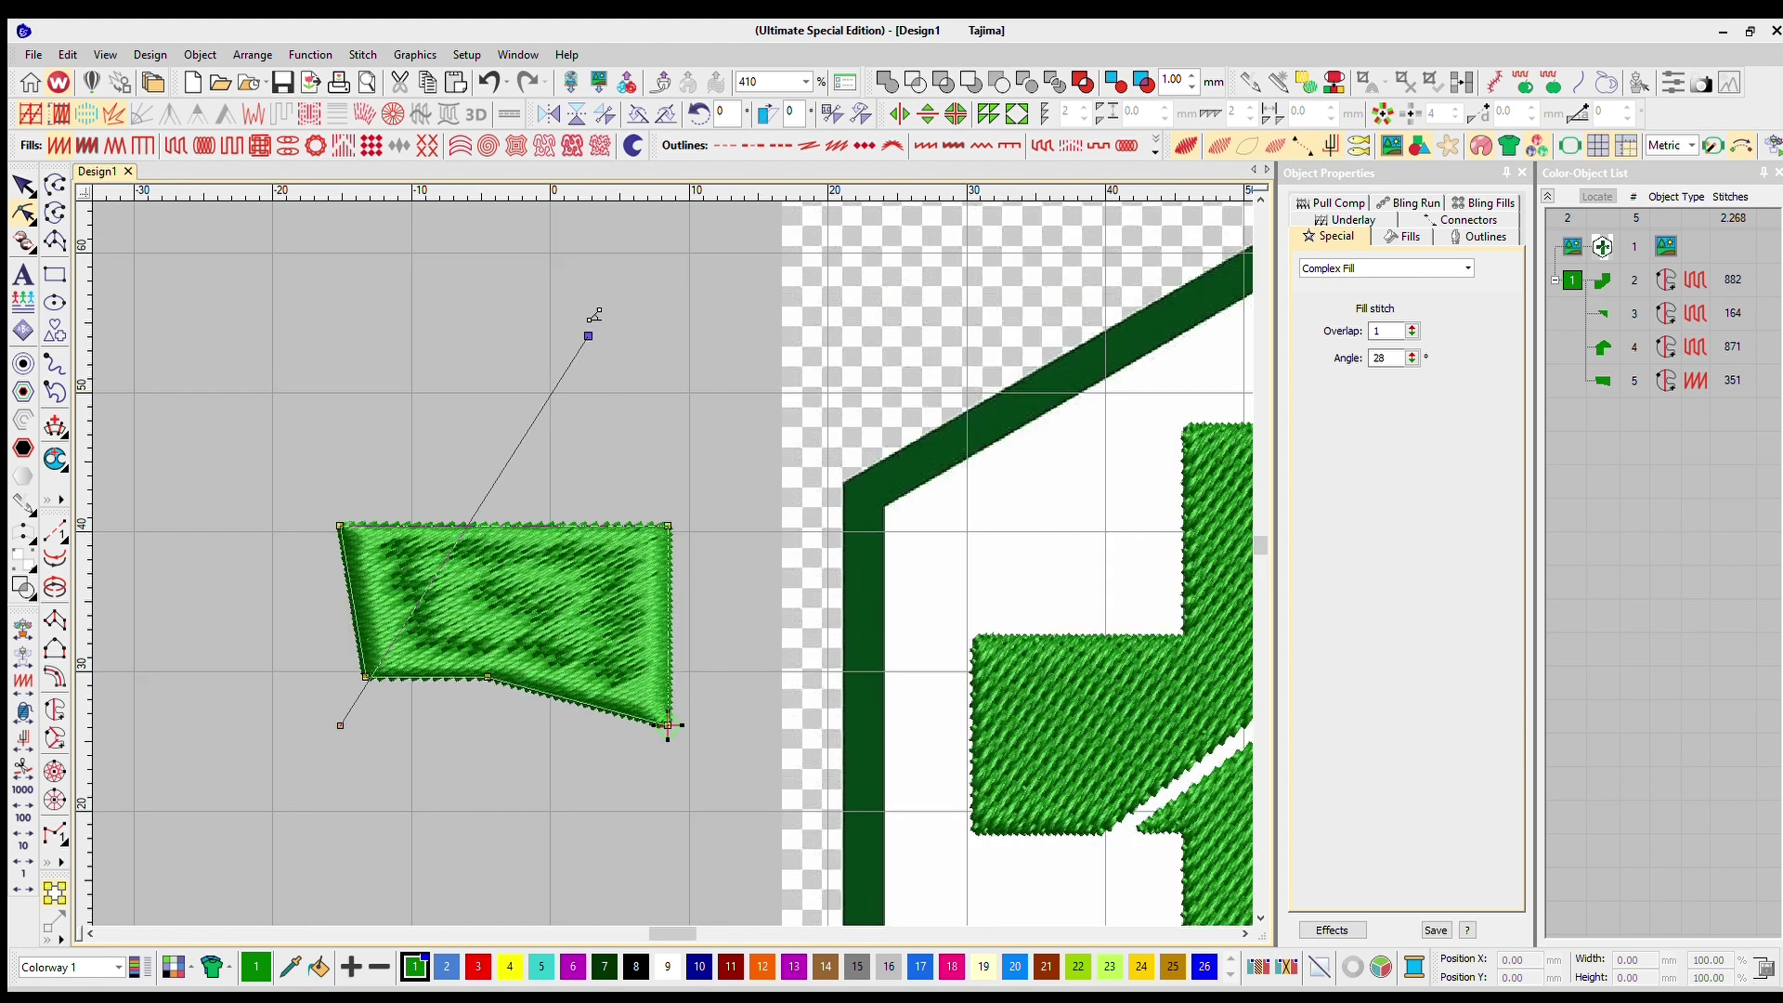
left_click(23, 185)
left_click(298, 367)
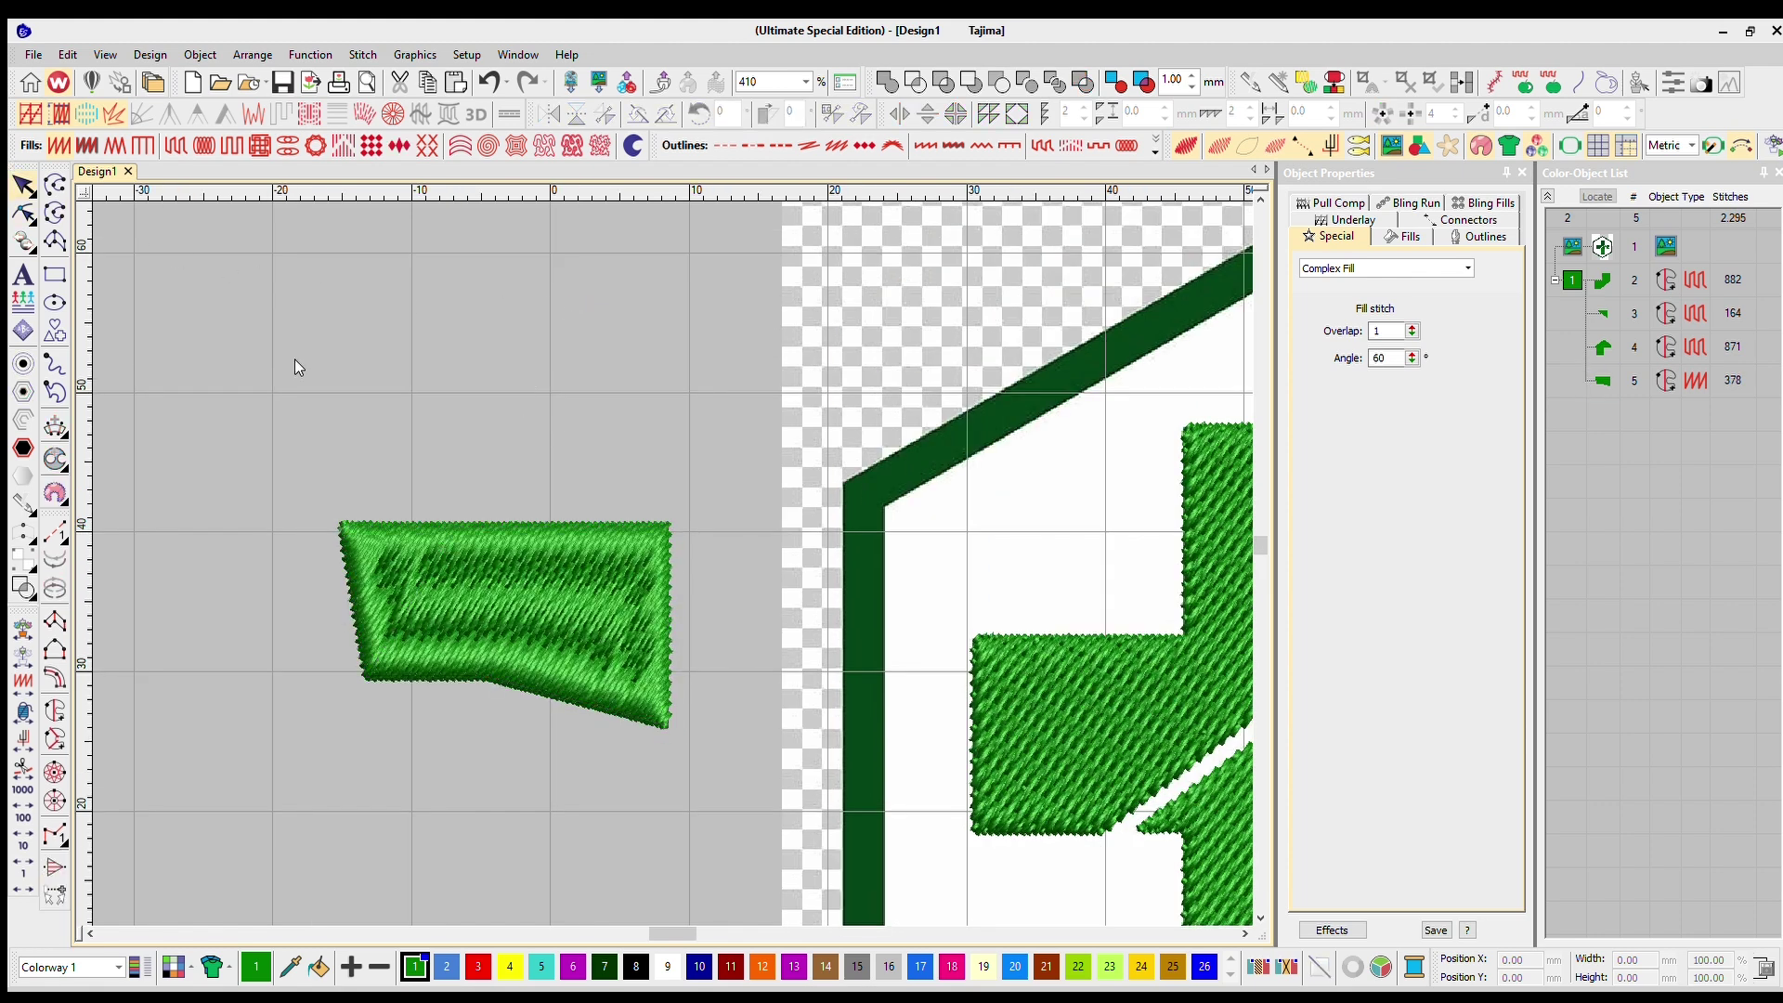
left_click(404, 533)
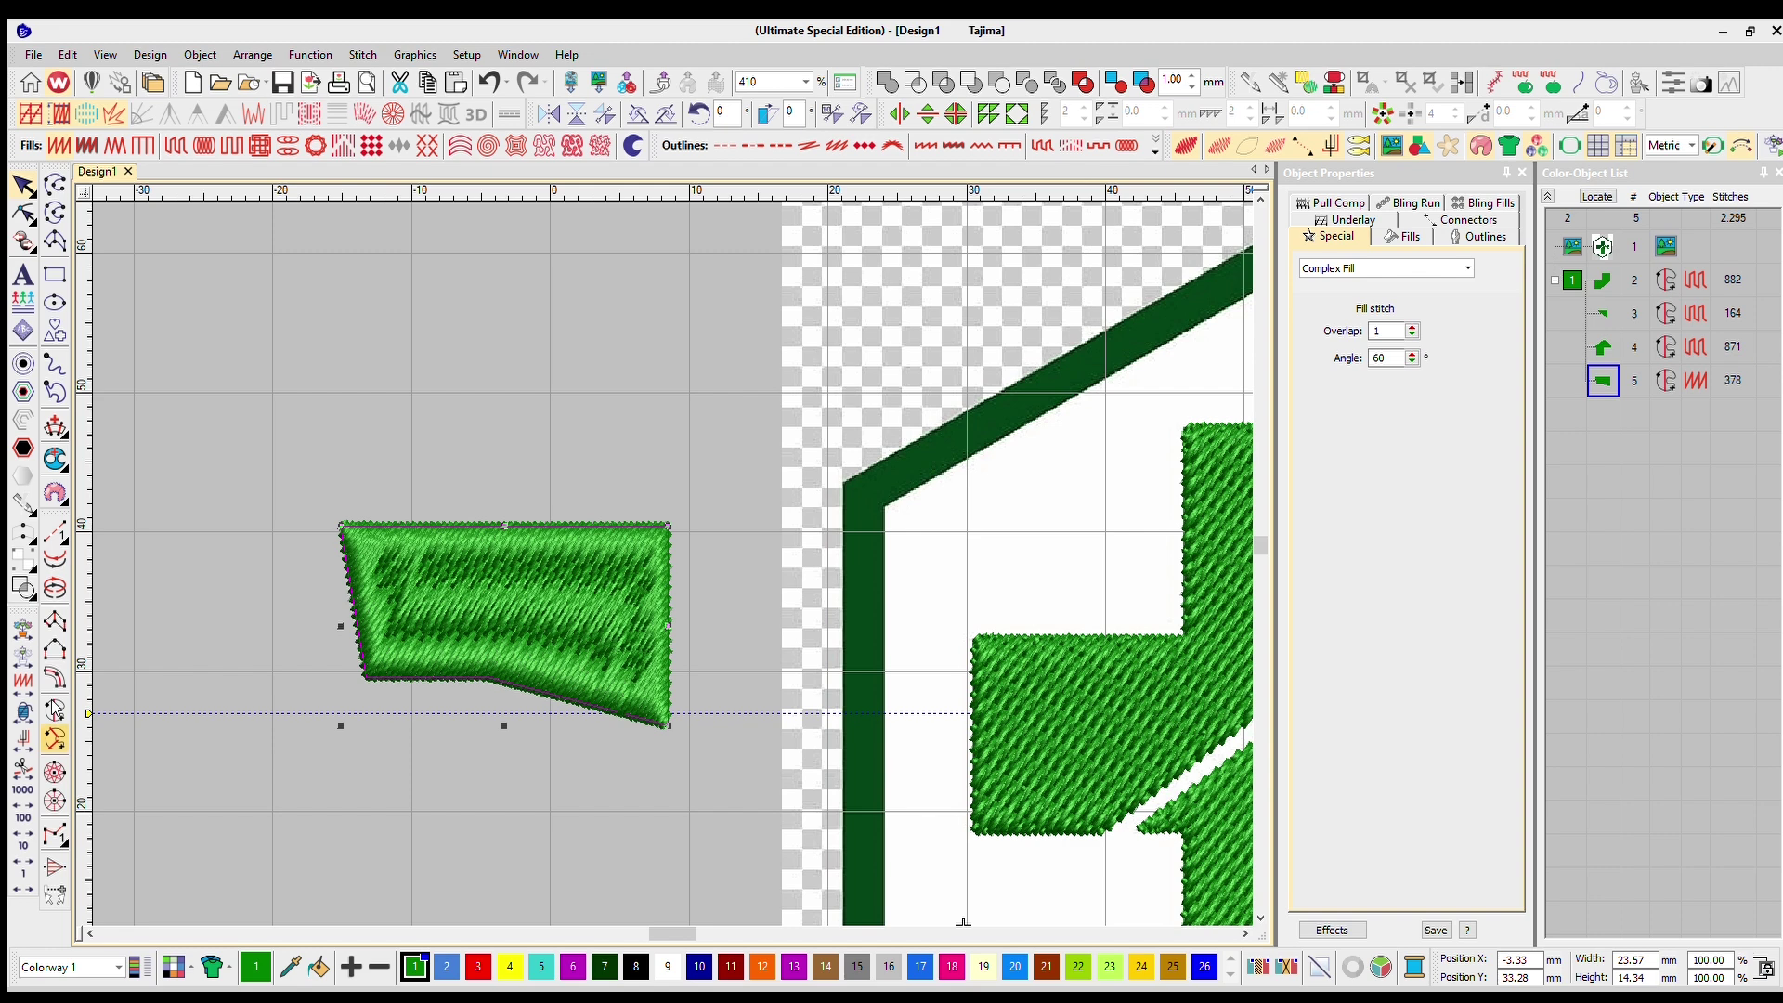
left_click(409, 385)
left_click(22, 184)
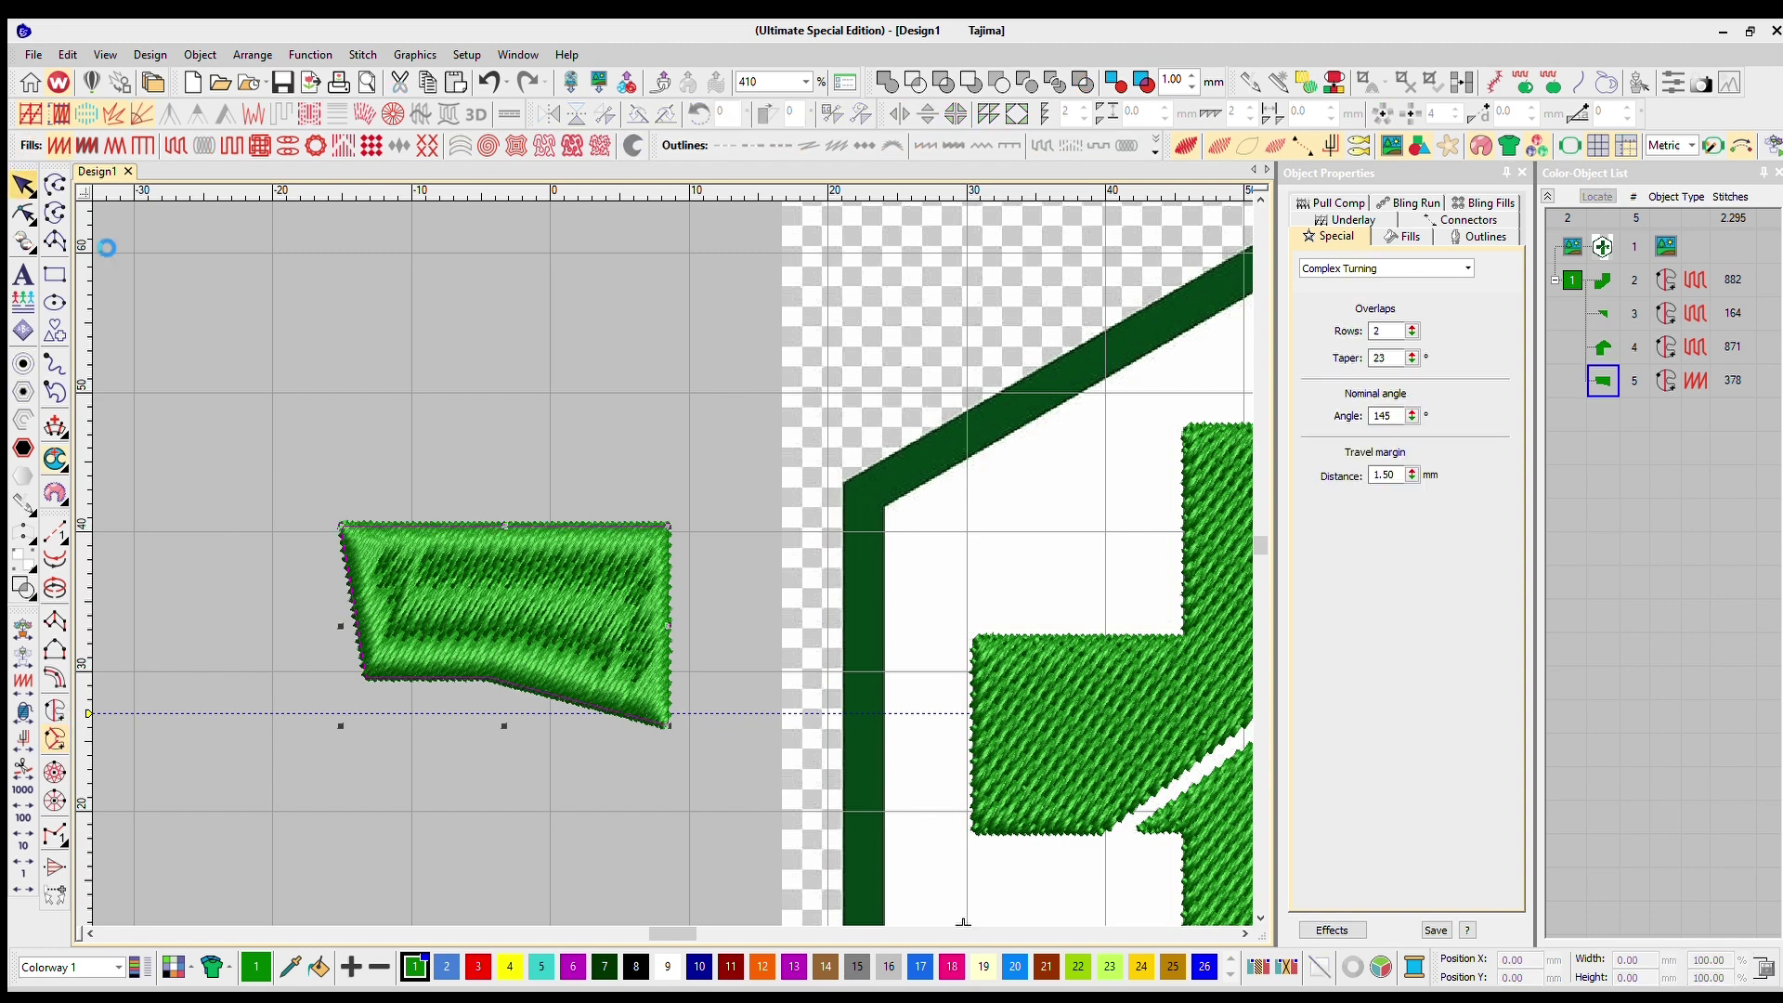
left_click(175, 321)
Draw a curved hook-like test shape about 28.7 mm wide and 19.7 mm high above the five-sided fill with Complex Turning
left_click(55, 738)
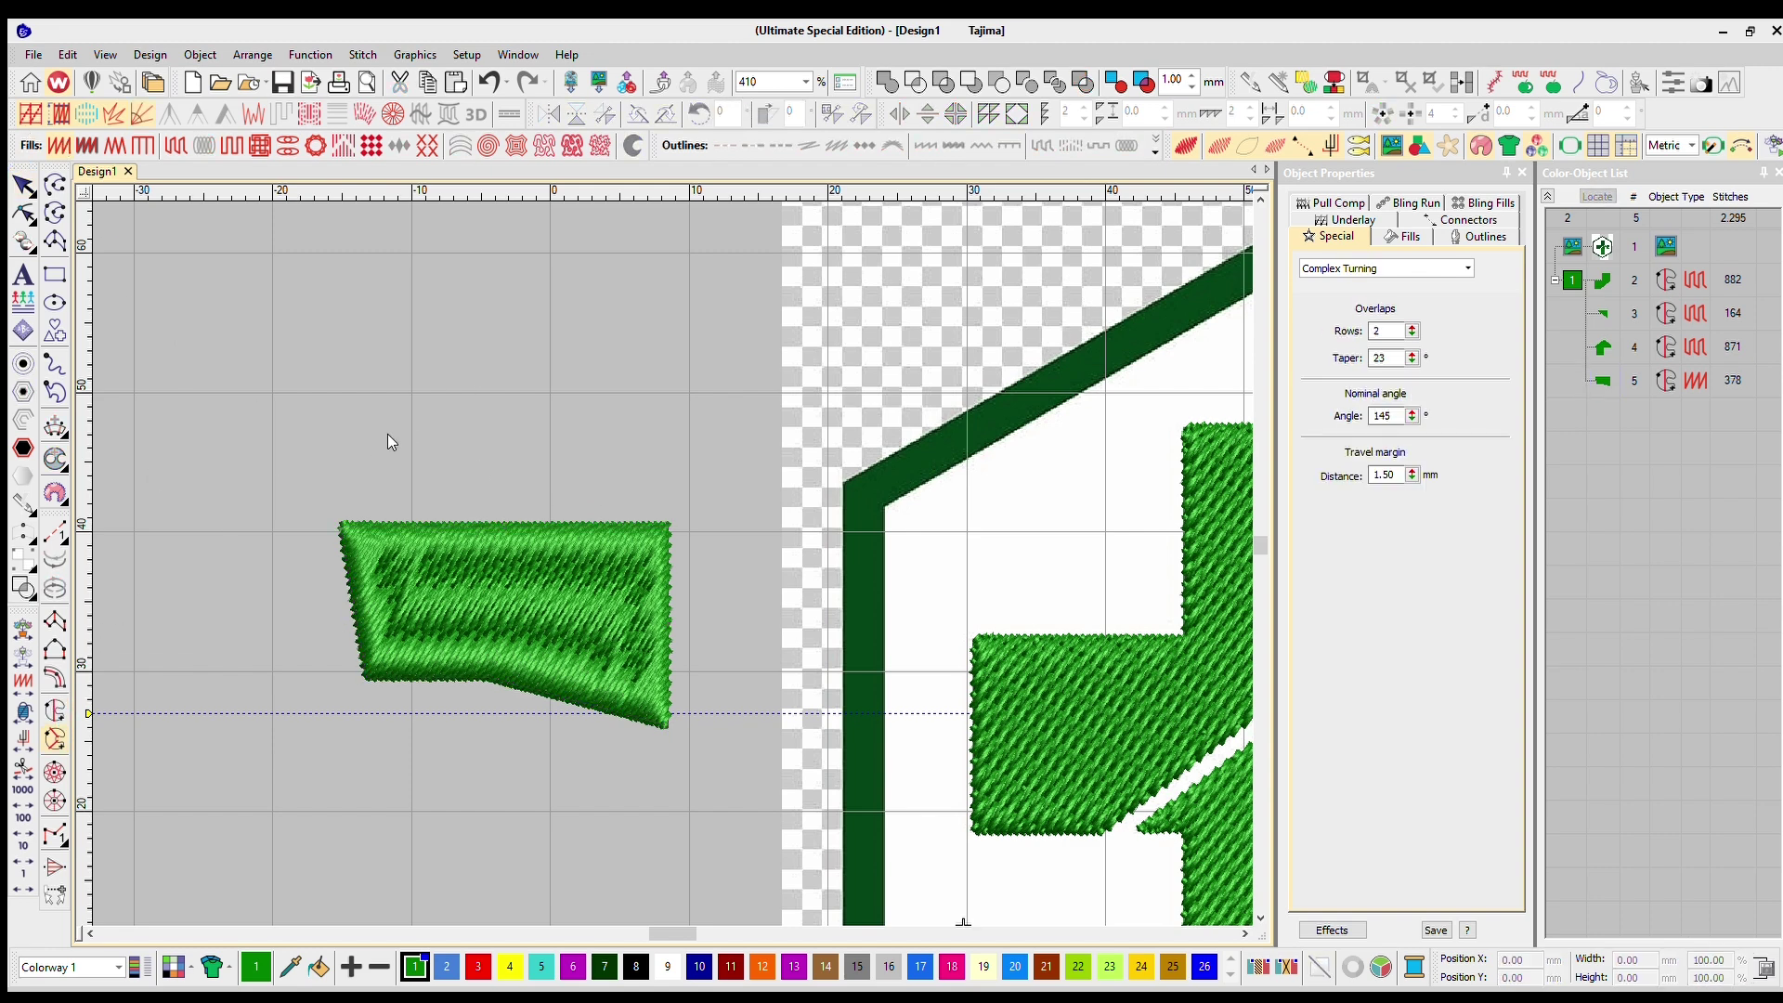
left_click(394, 465)
left_click(570, 316)
scroll(671, 265, "down", 1)
left_click(669, 571)
left_click(538, 478)
left_click(446, 510)
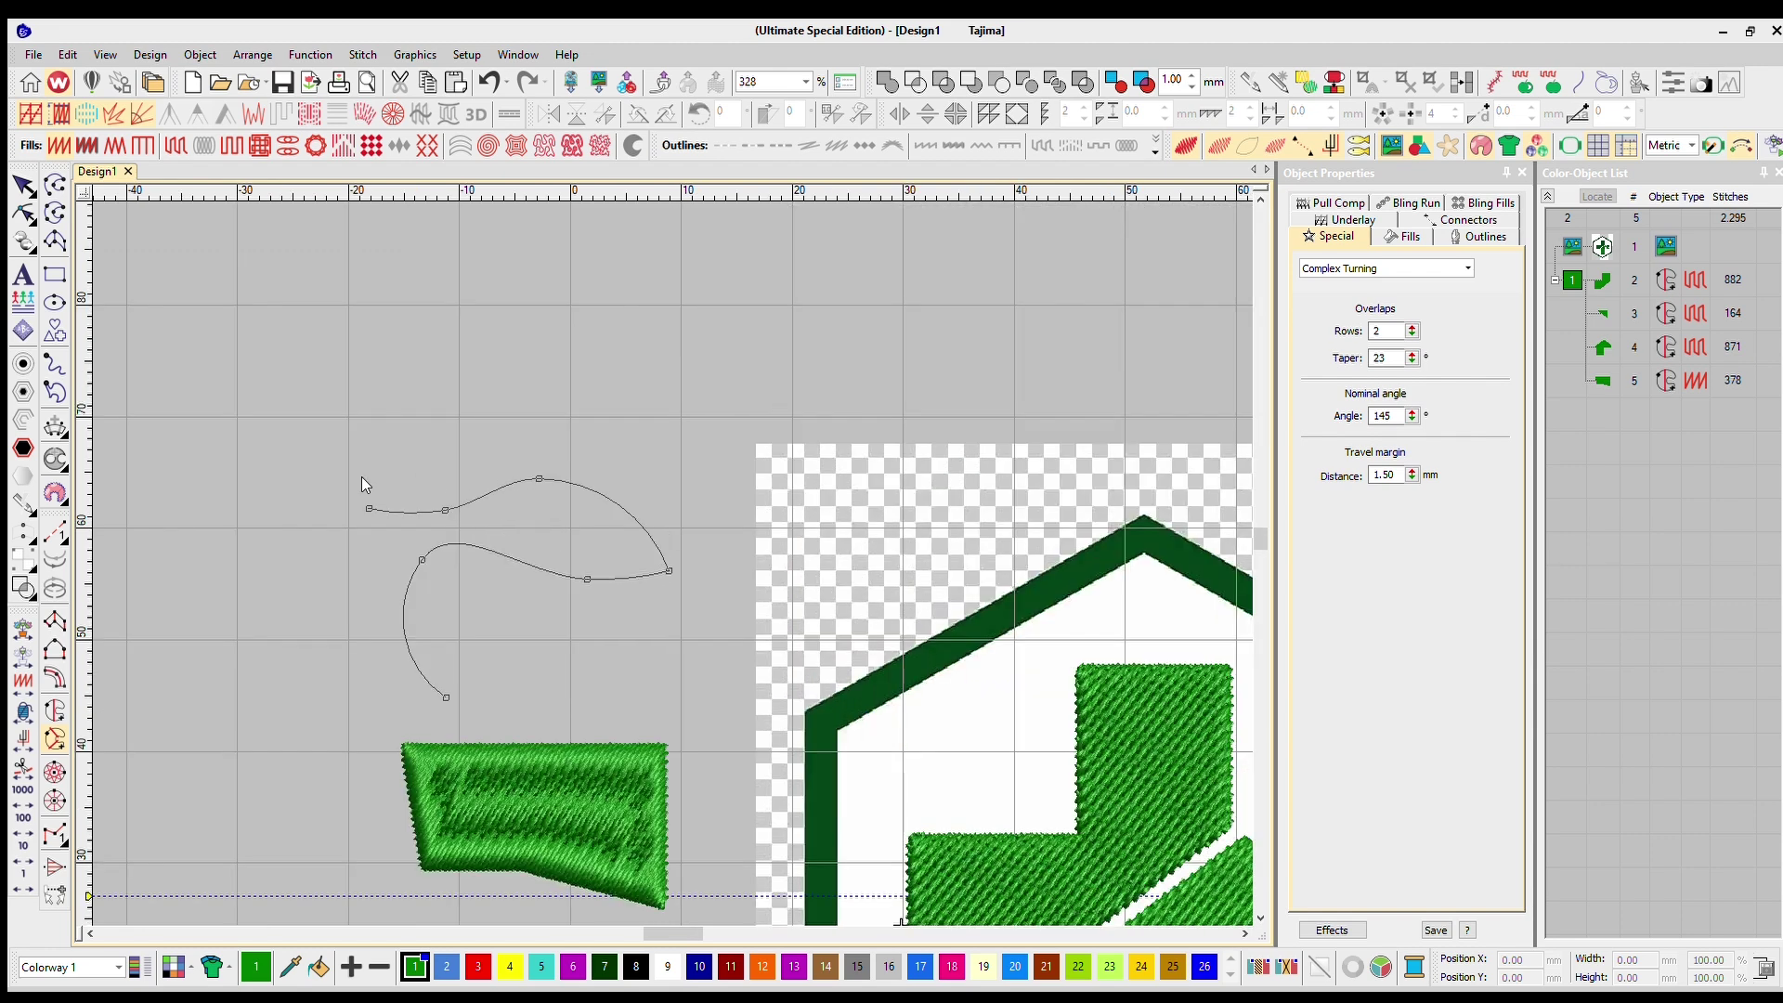
key("Return")
key("Return")
Reshape the curved test fill by moving the lower end of the stitch angle line near its pointed tip inward
scroll(665, 531, "up", 3)
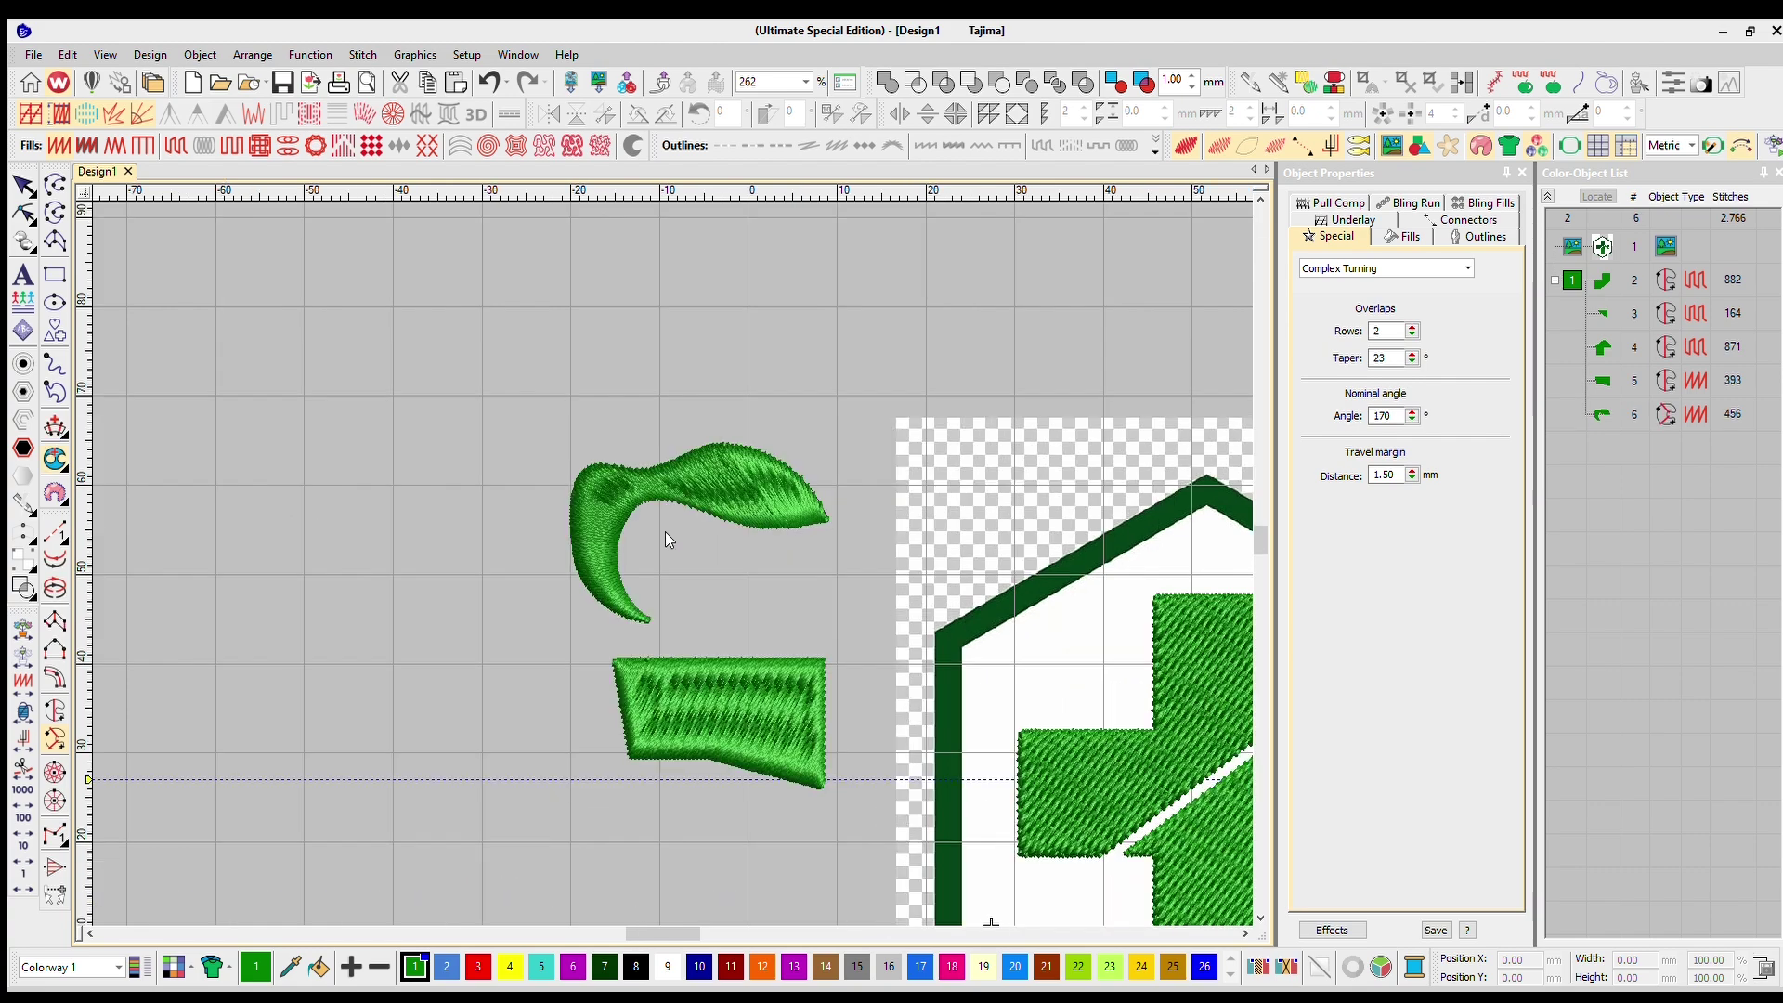
left_click(23, 186)
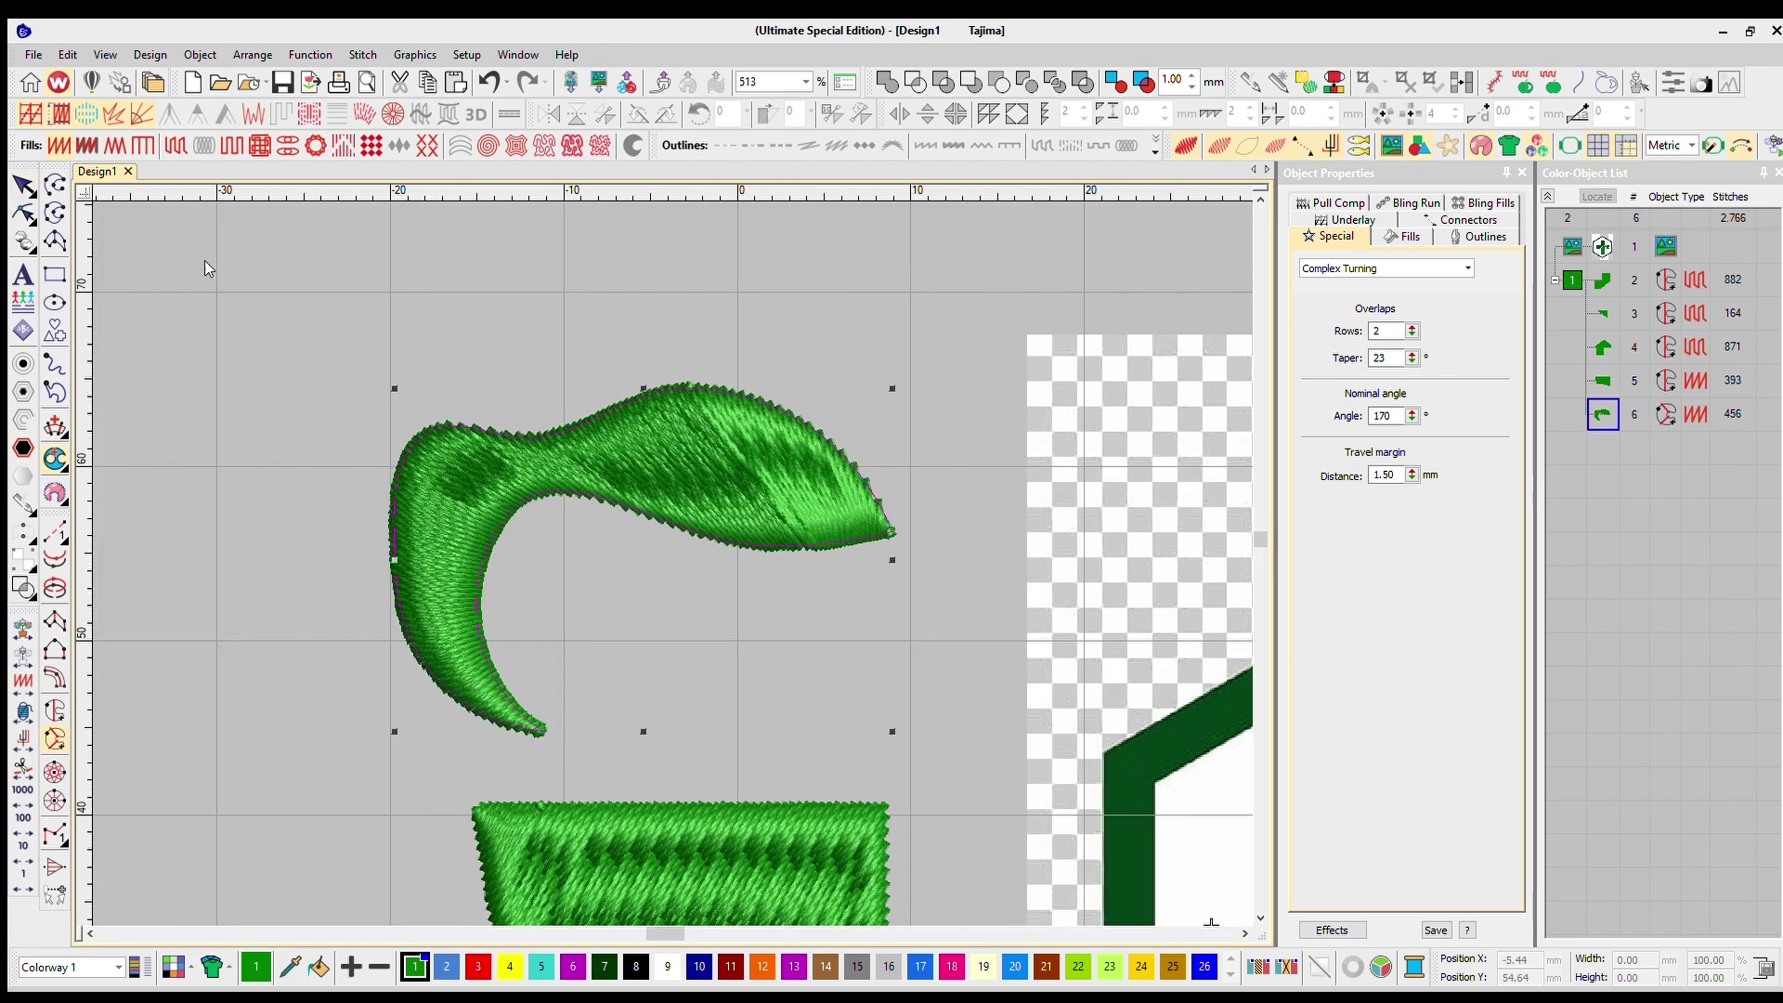
key("r")
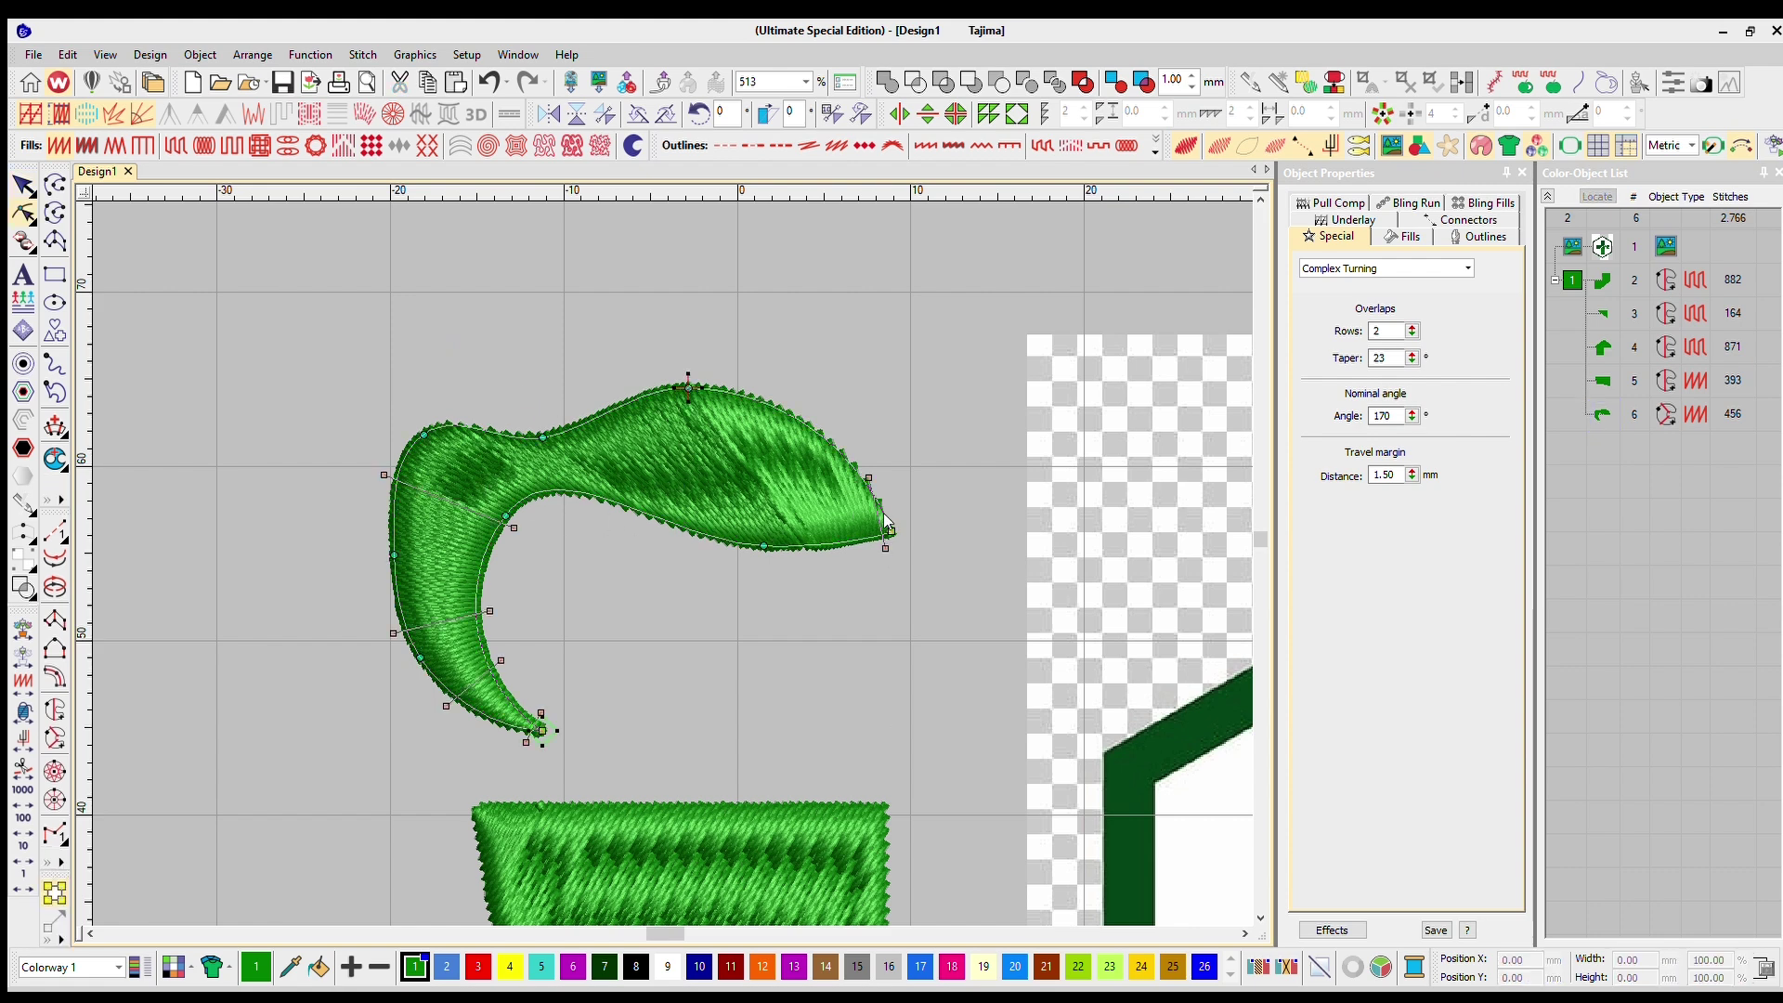
left_click(886, 548)
left_click_drag(885, 548, 850, 553)
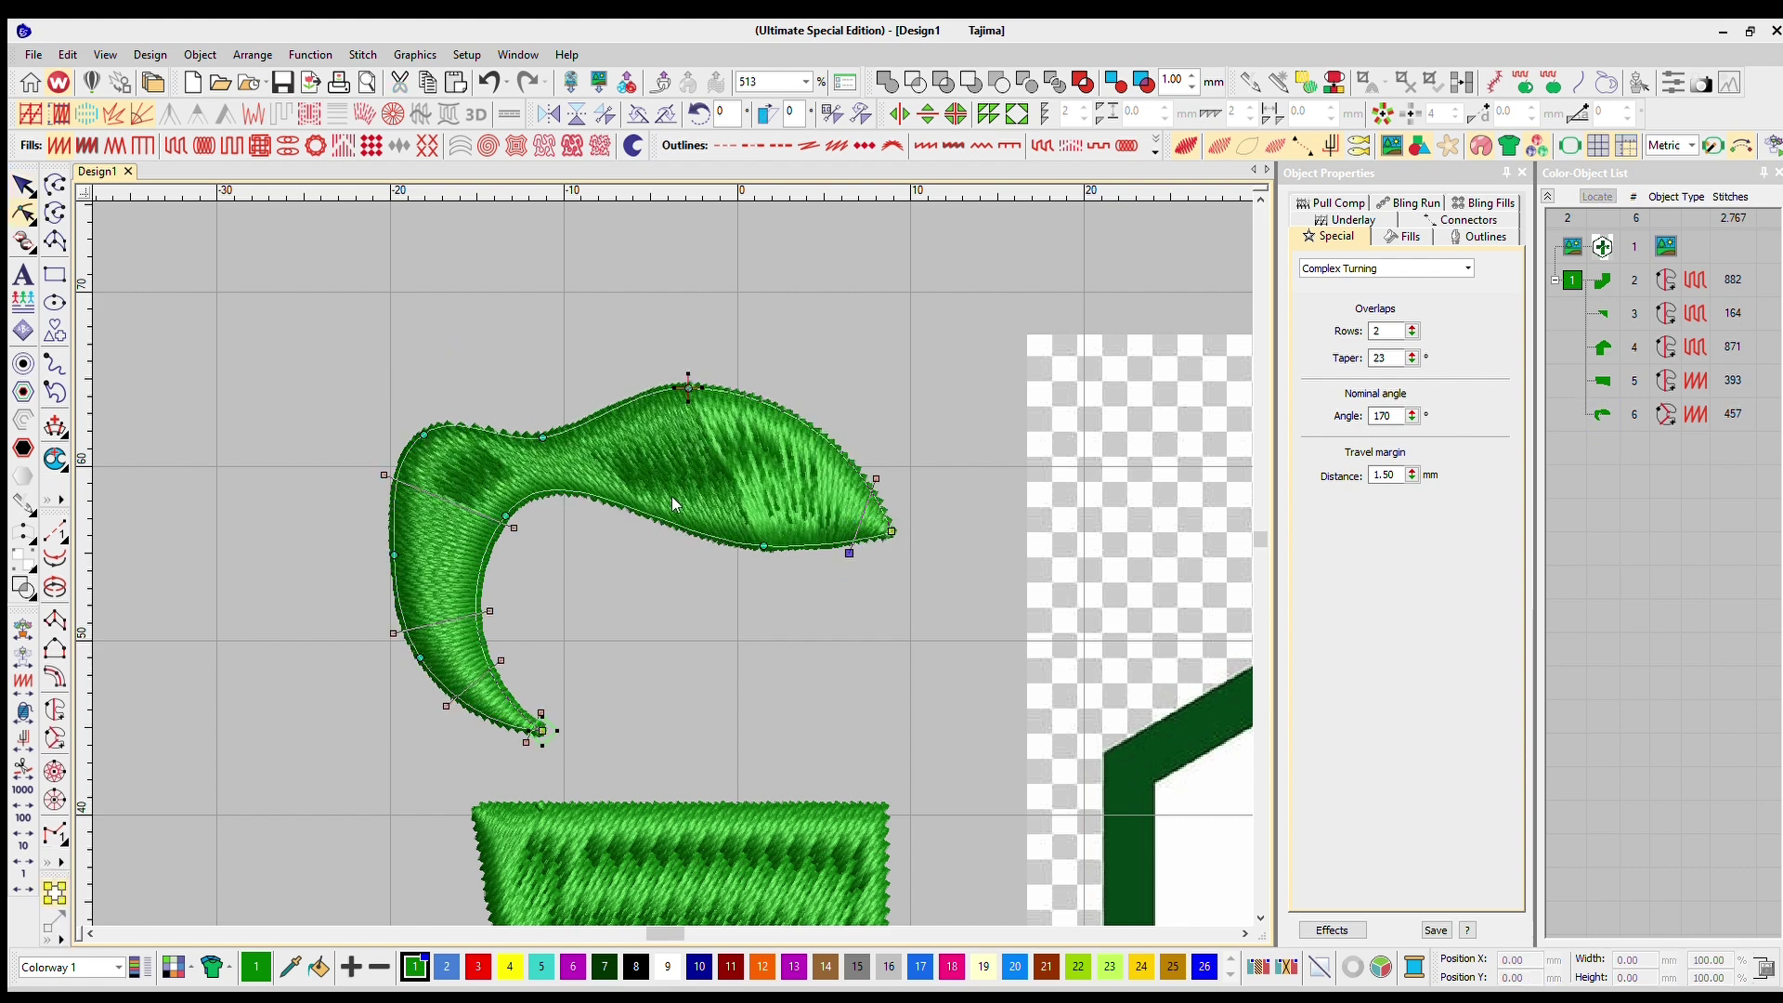
Add two near-vertical stitch angle lines across the wide part of the curved test fill
left_click(55, 426)
left_click(792, 359)
left_click(769, 578)
left_click(630, 304)
left_click(605, 504)
key("Return")
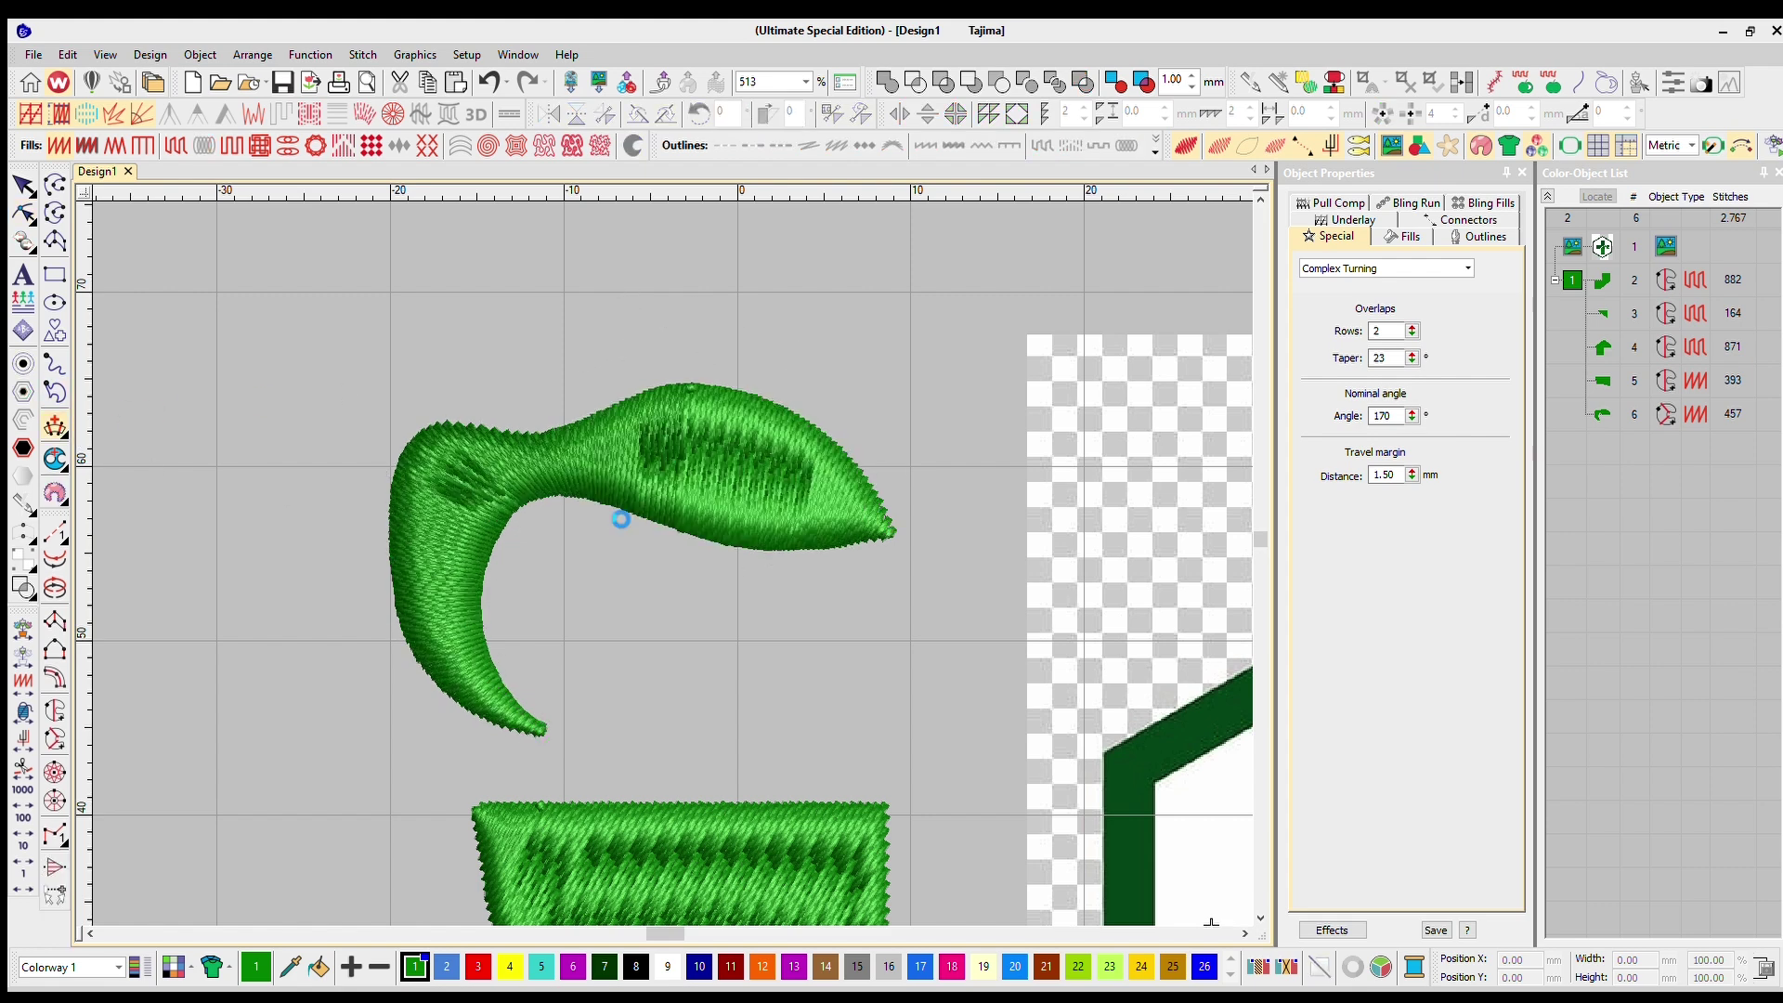
Add stitch angle lines to the five-sided test fill, one slanted across its narrow end and one at its lowest corner
scroll(618, 483, "down", 2)
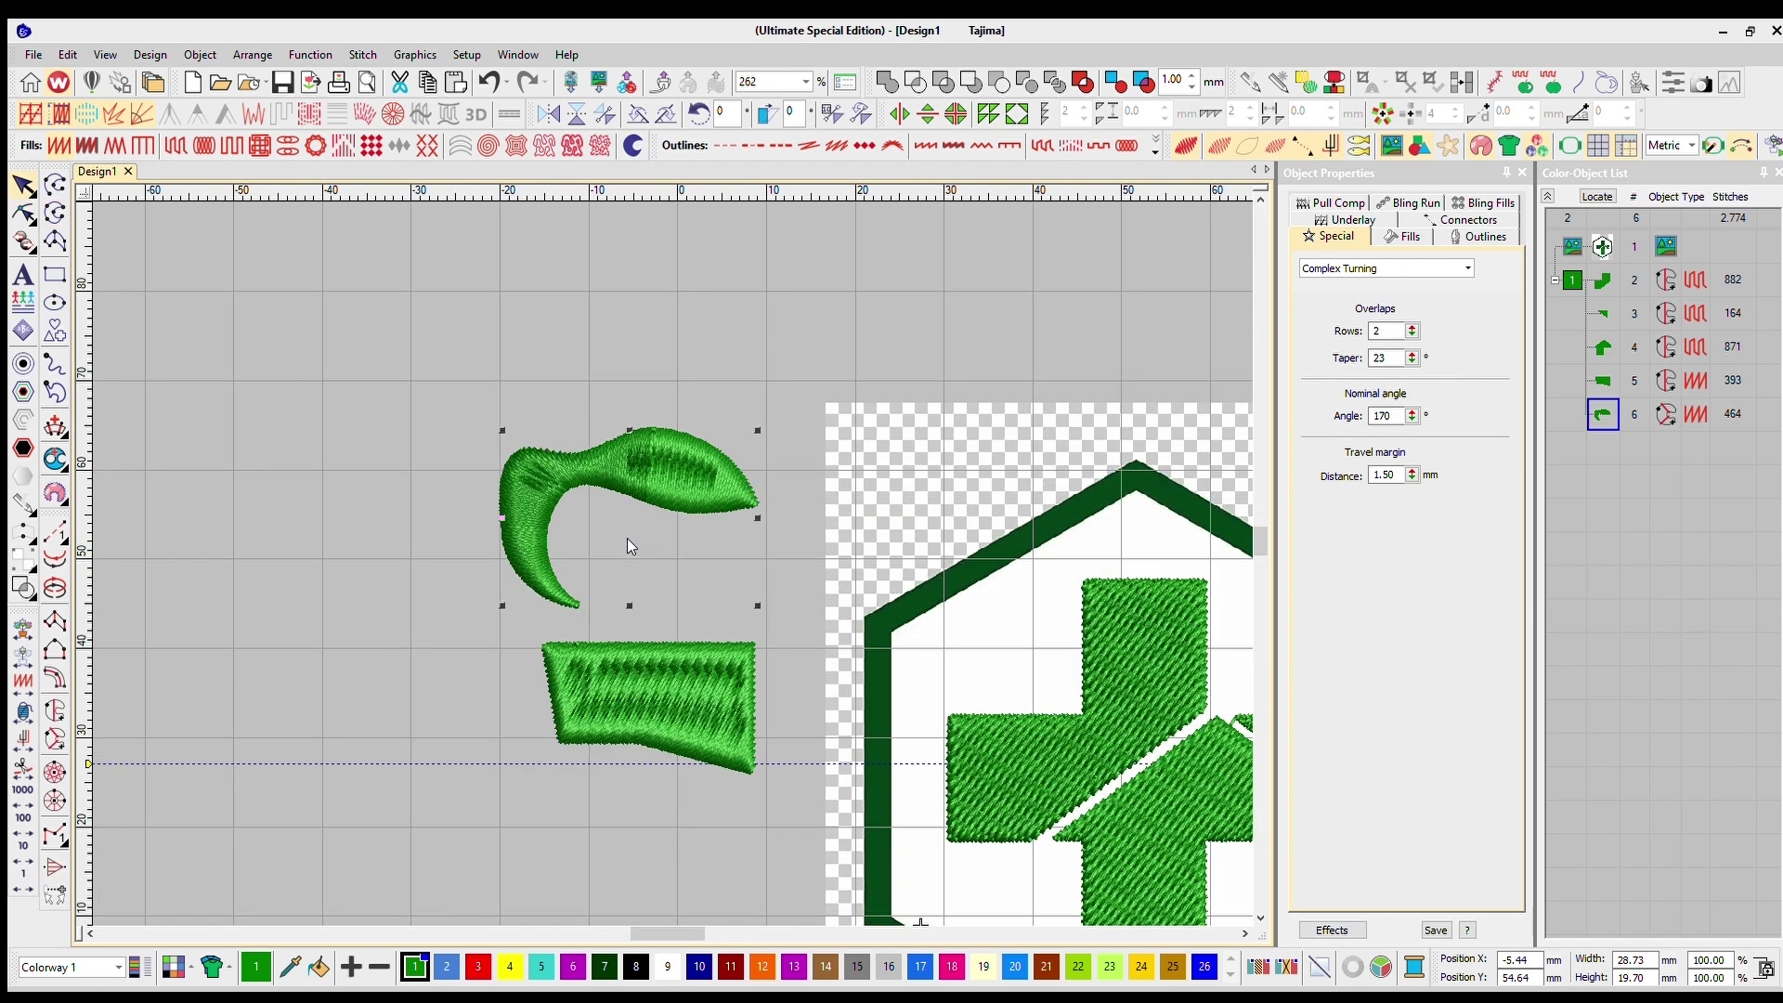
left_click(722, 648)
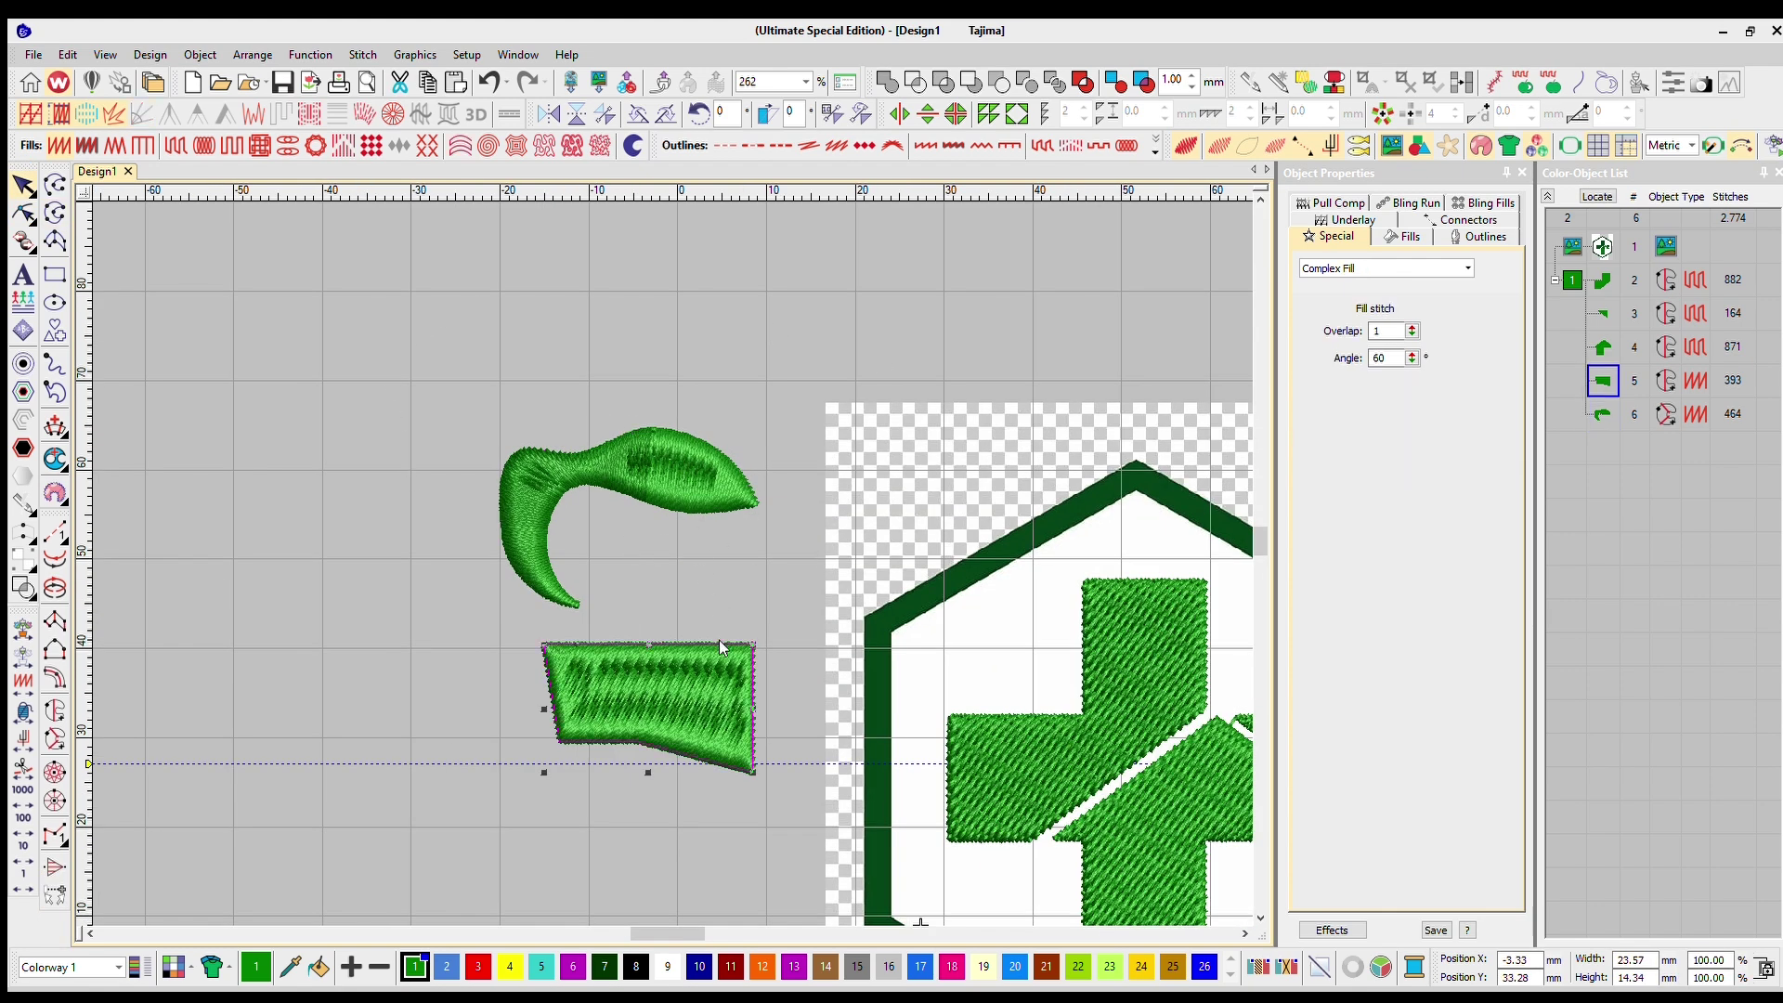
left_click(55, 711)
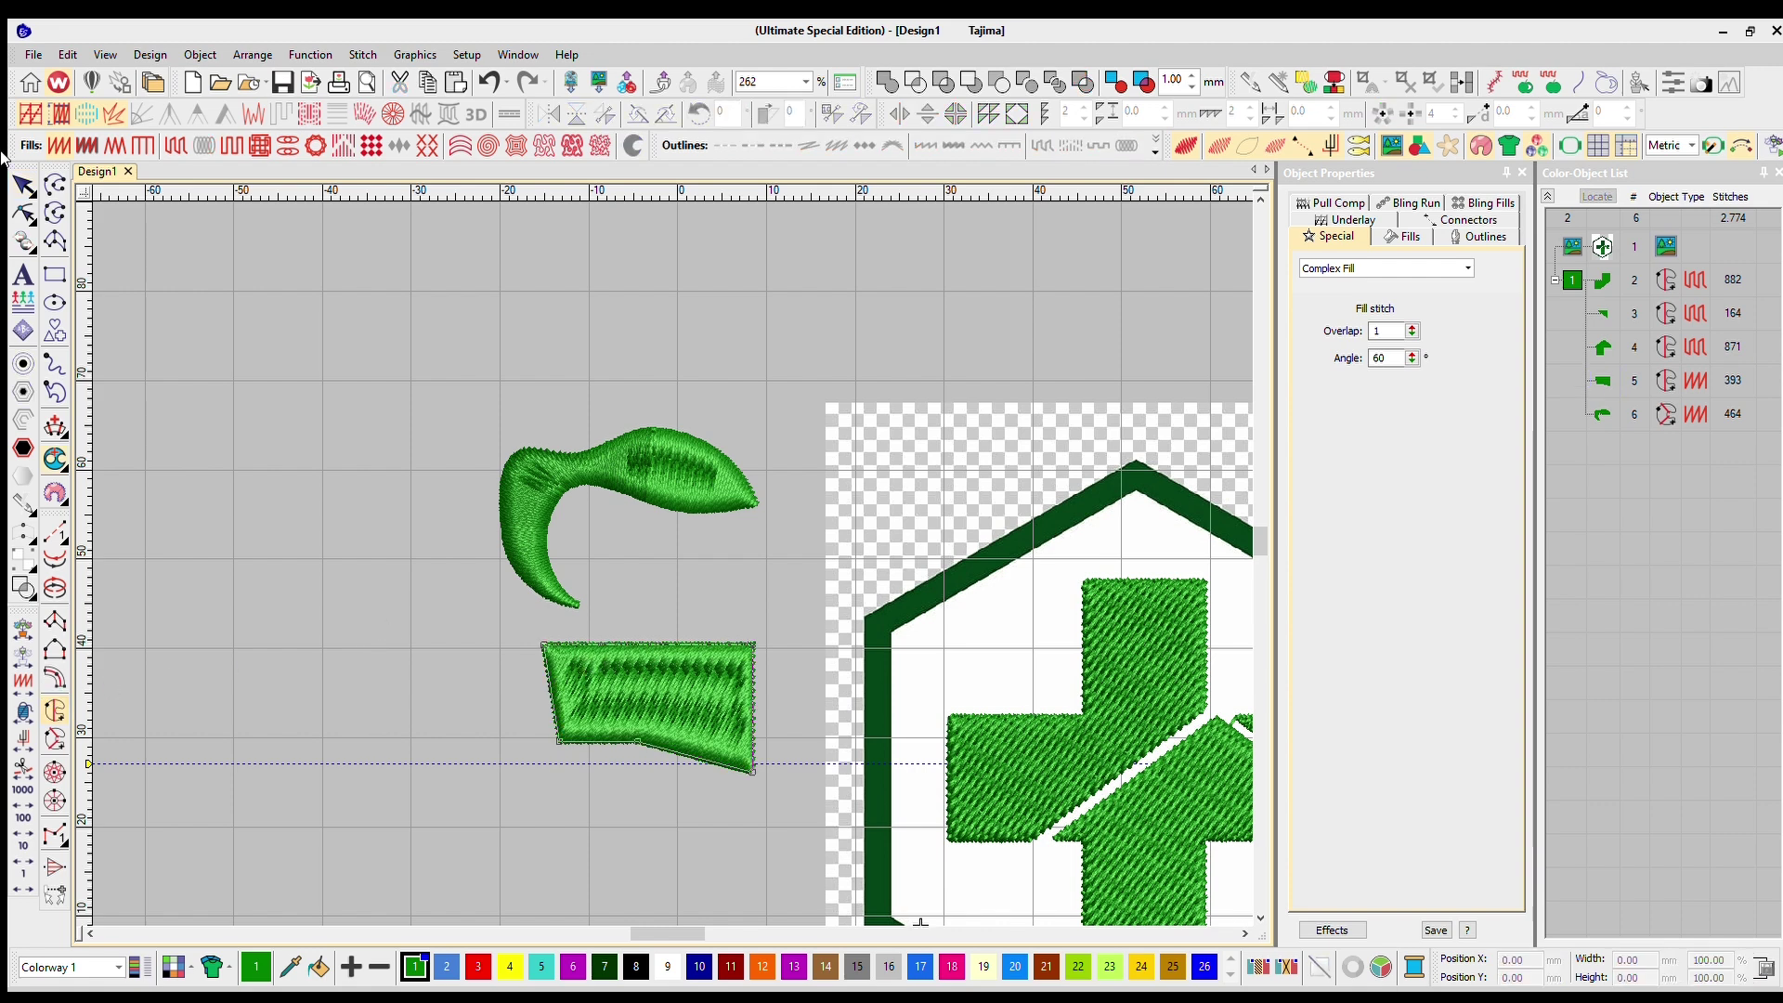
left_click(24, 185)
left_click(266, 355)
scroll(561, 608, "up", 4)
left_click(719, 545)
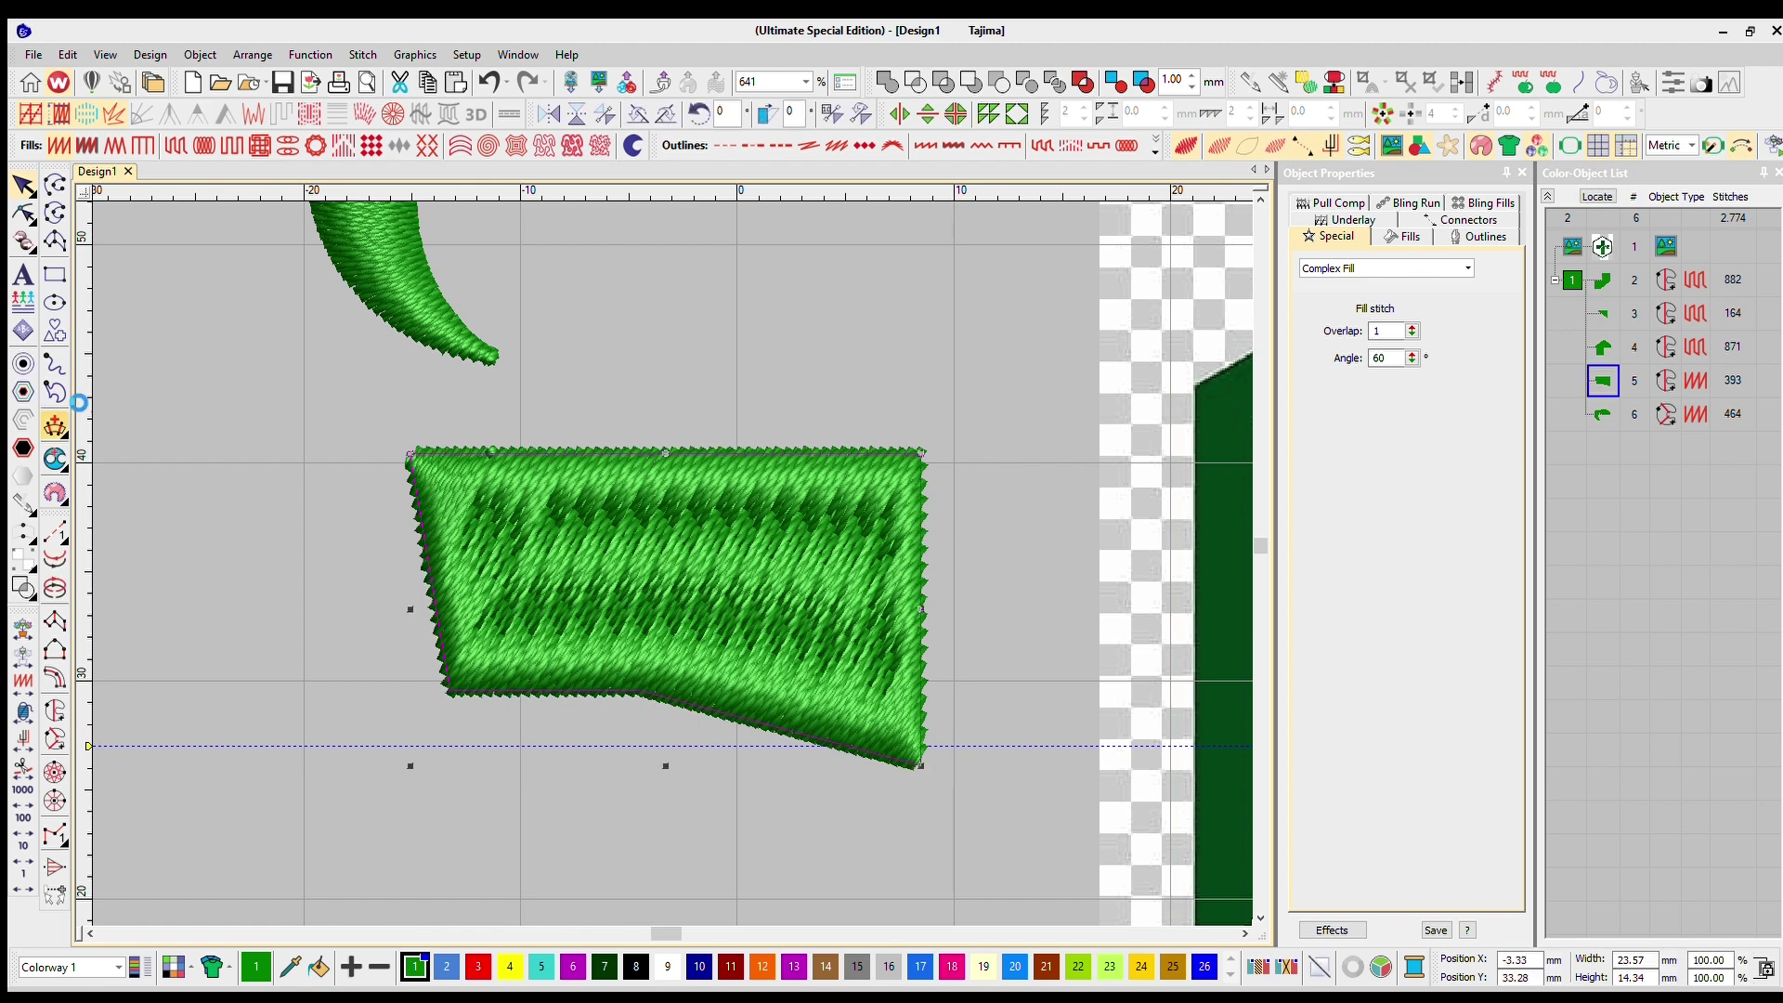
left_click(55, 425)
left_click(633, 371)
left_click(390, 710)
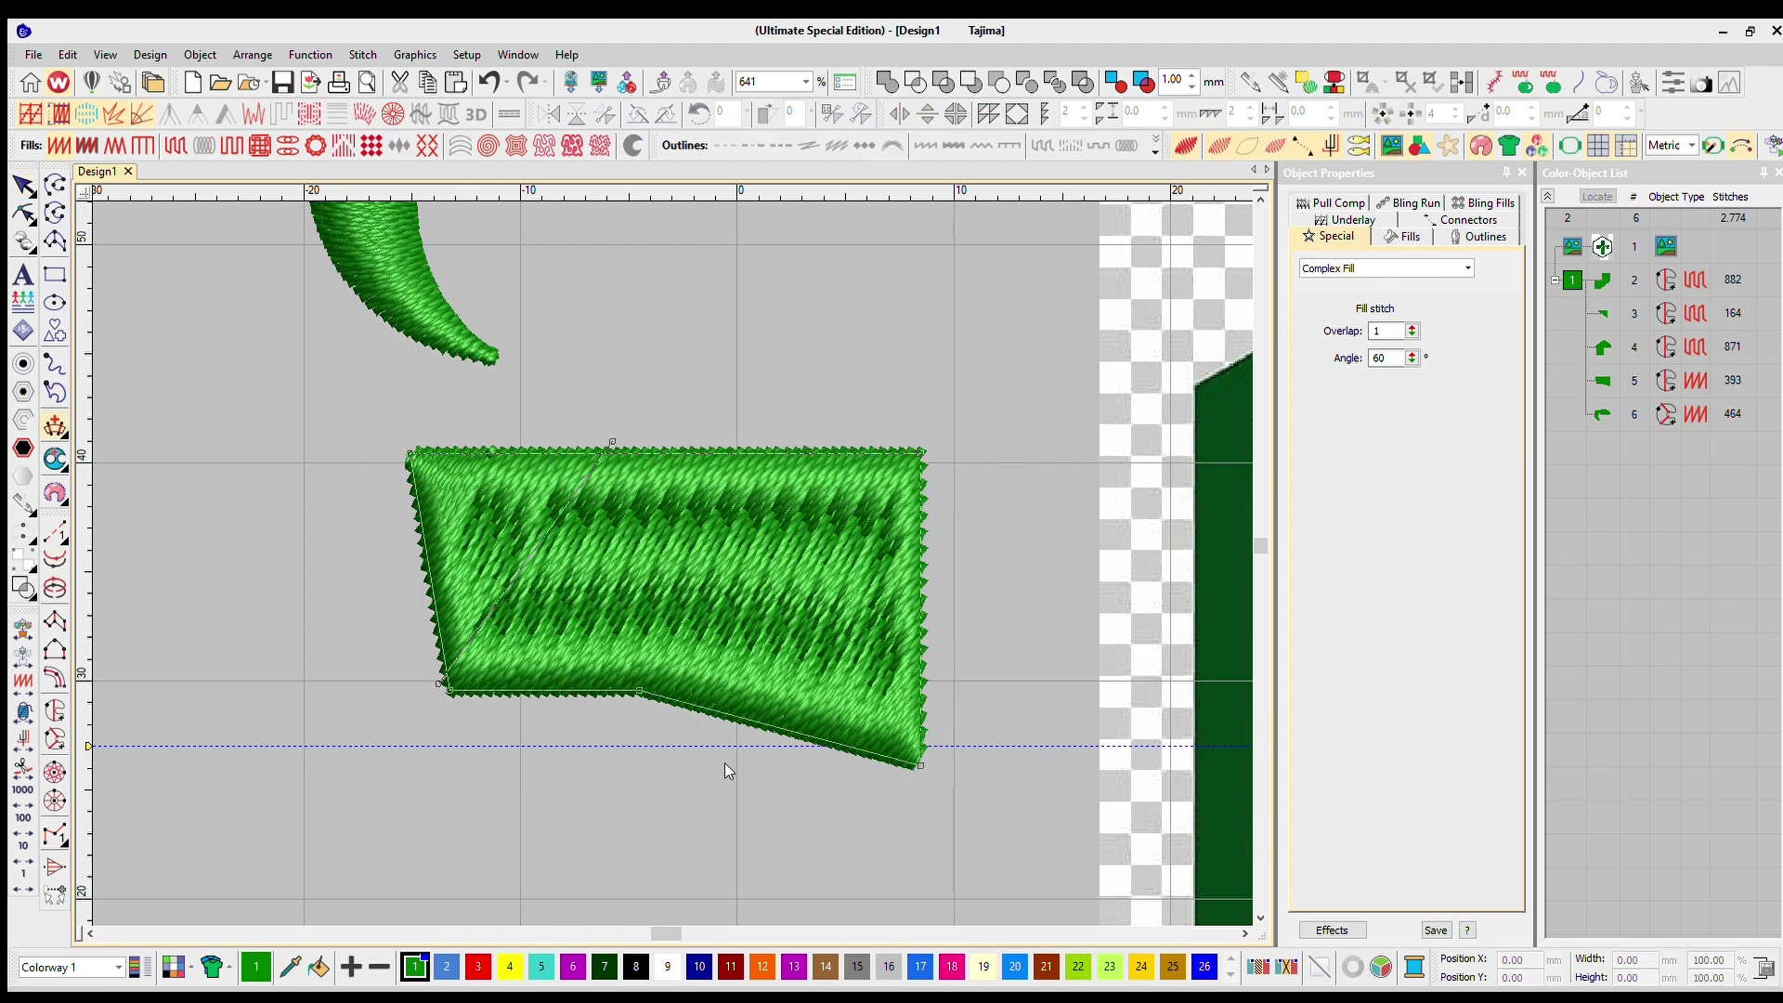
left_click(934, 721)
key("Return")
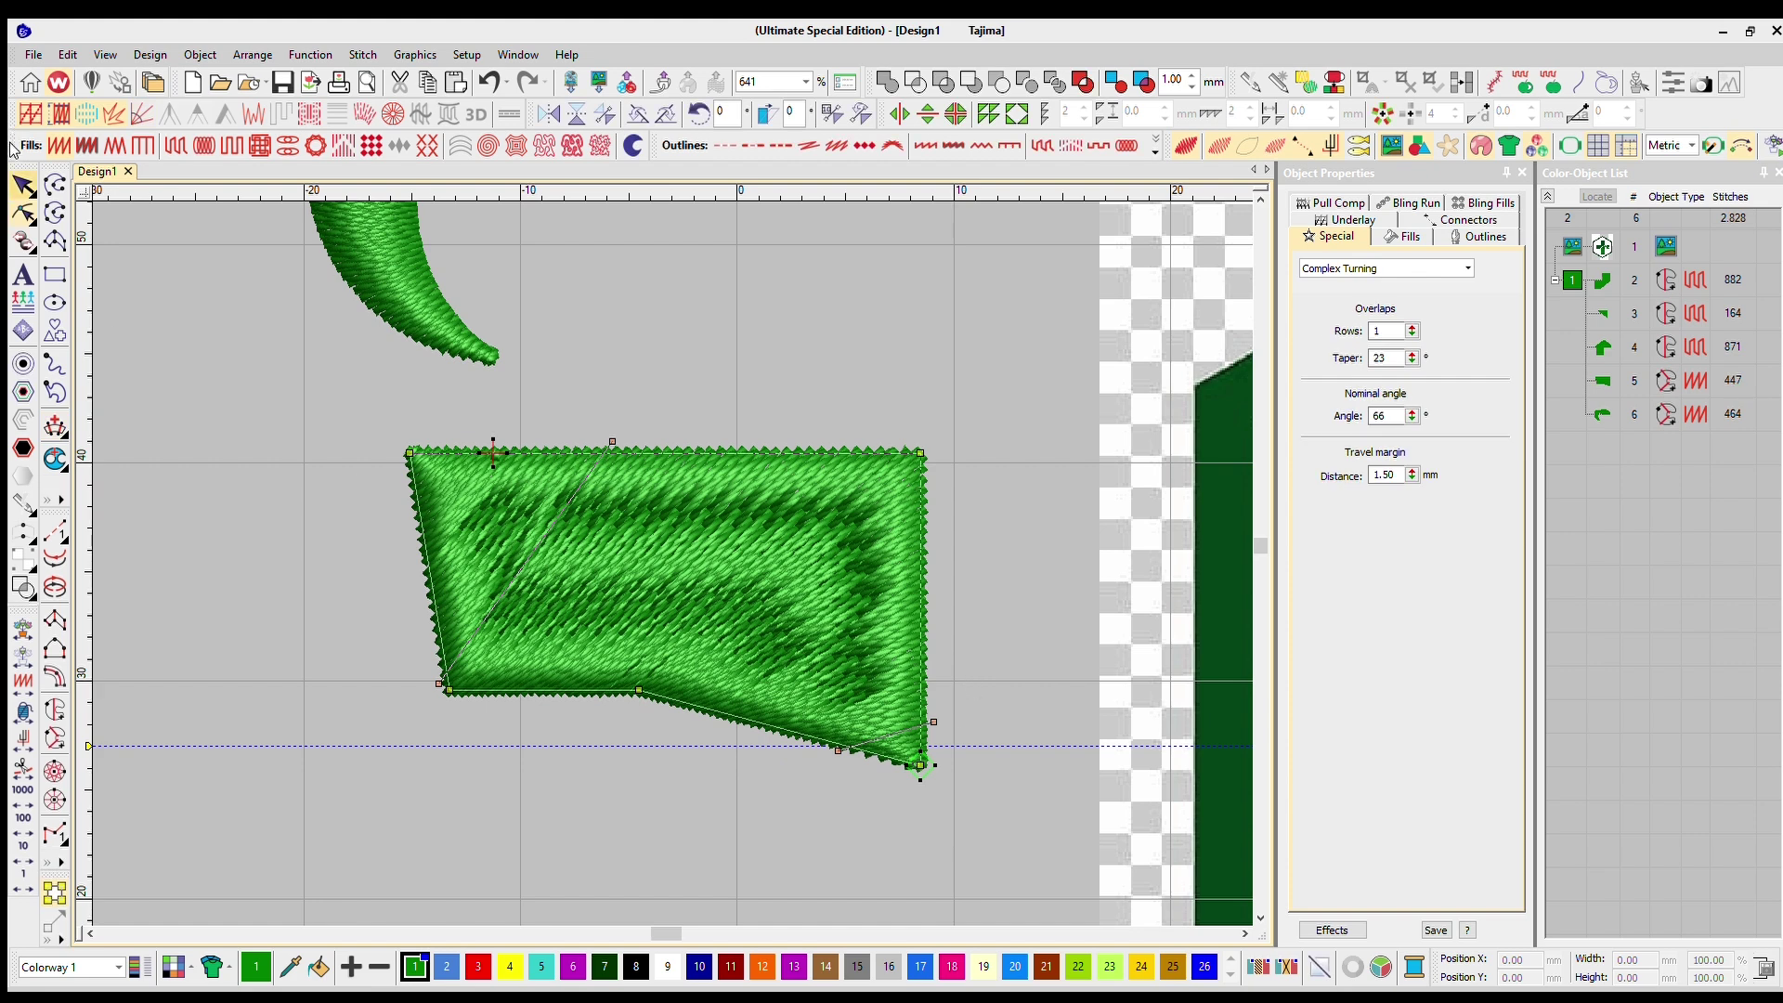
Inspect the reshape nodes and stitch angle lines of the five-sided test fill and deselect it
left_click(23, 186)
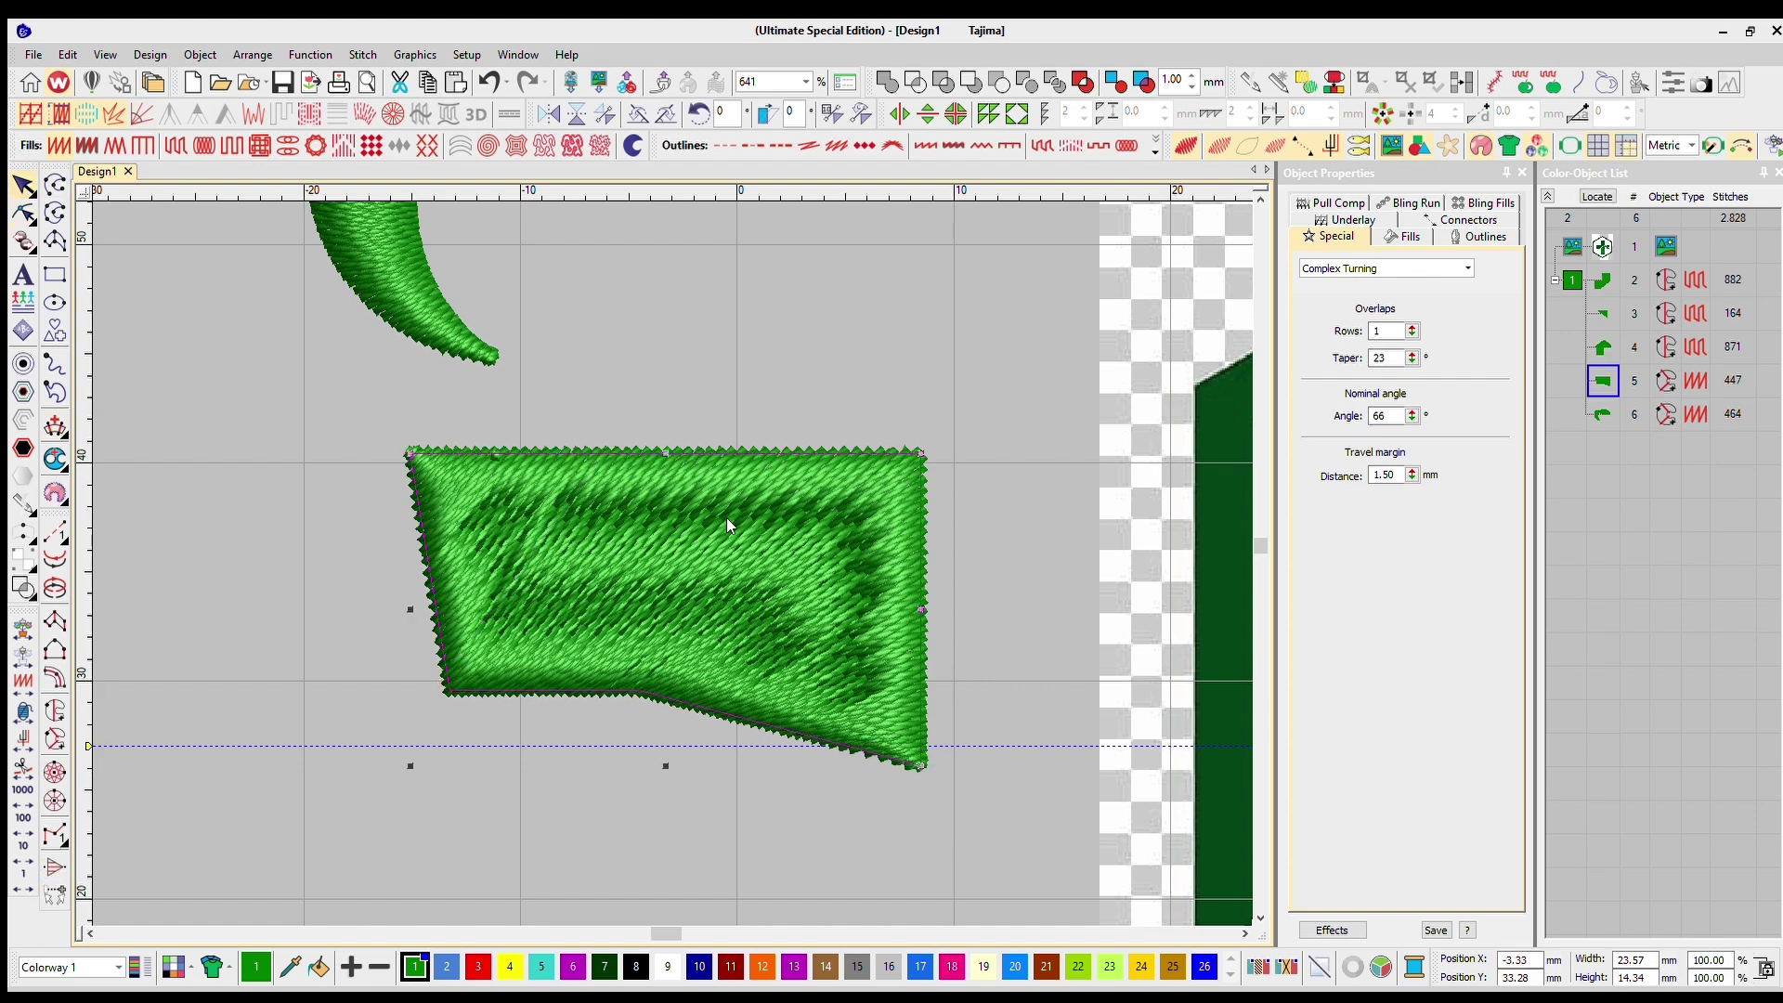
left_click(55, 739)
double_click(771, 498)
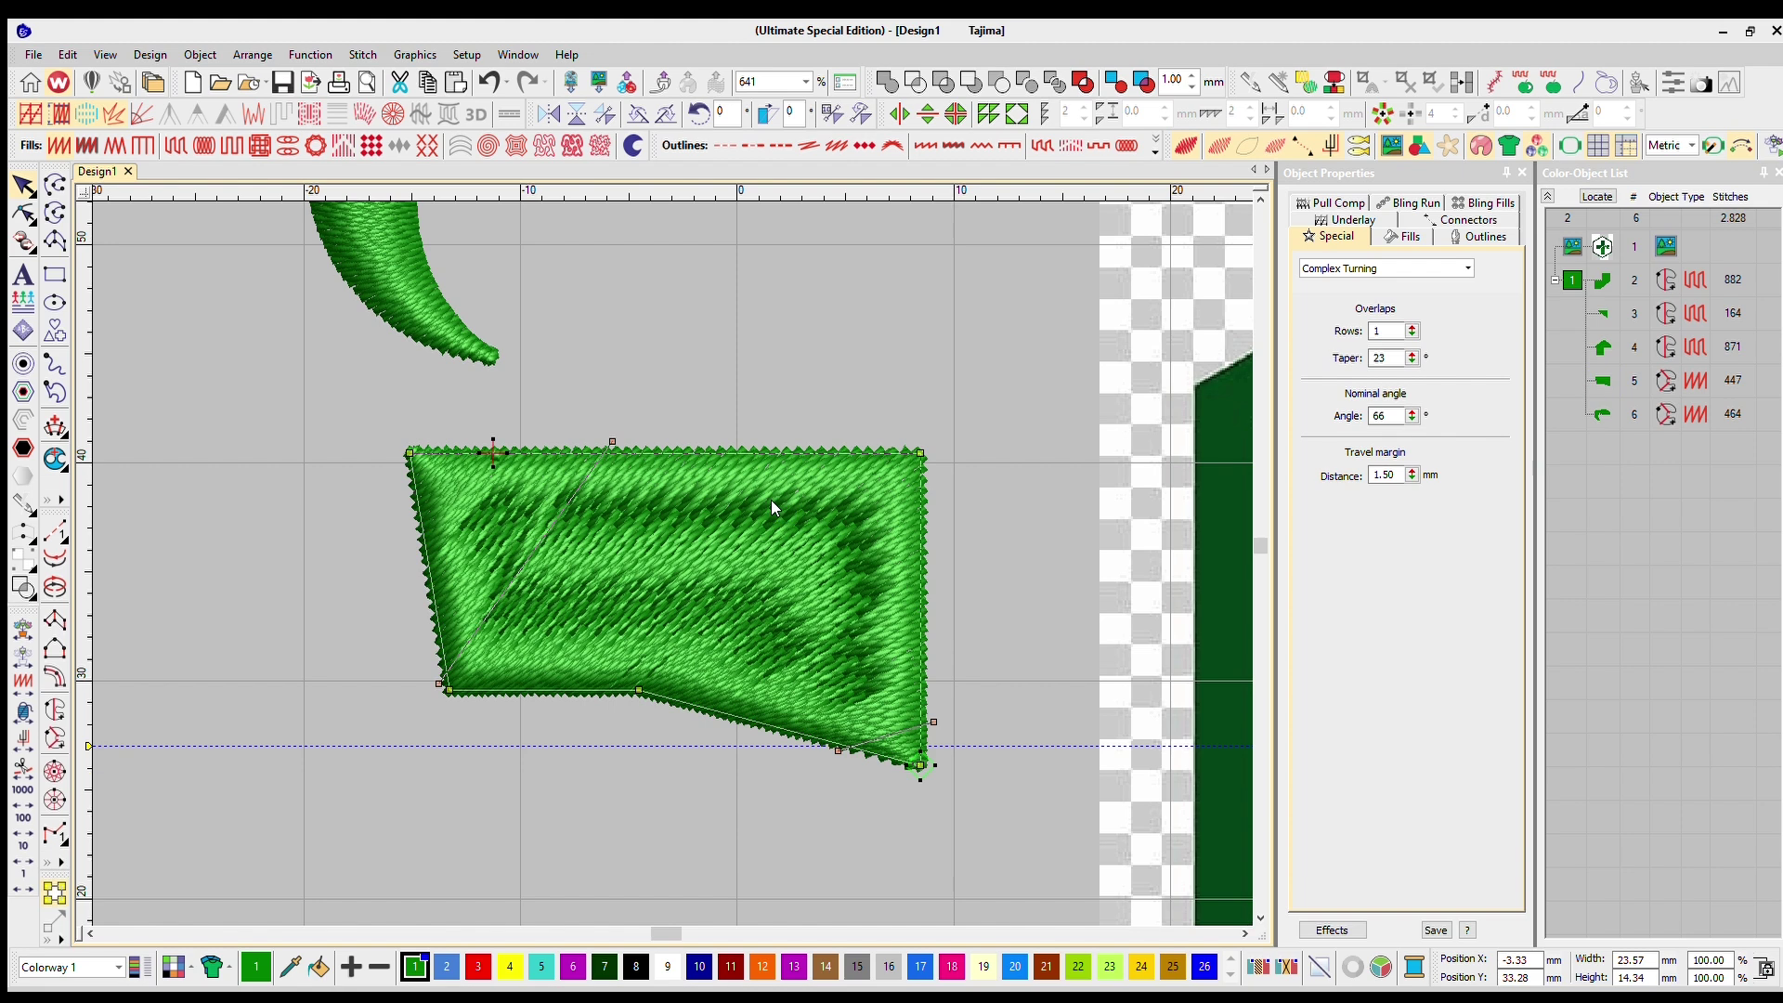
left_click(204, 340)
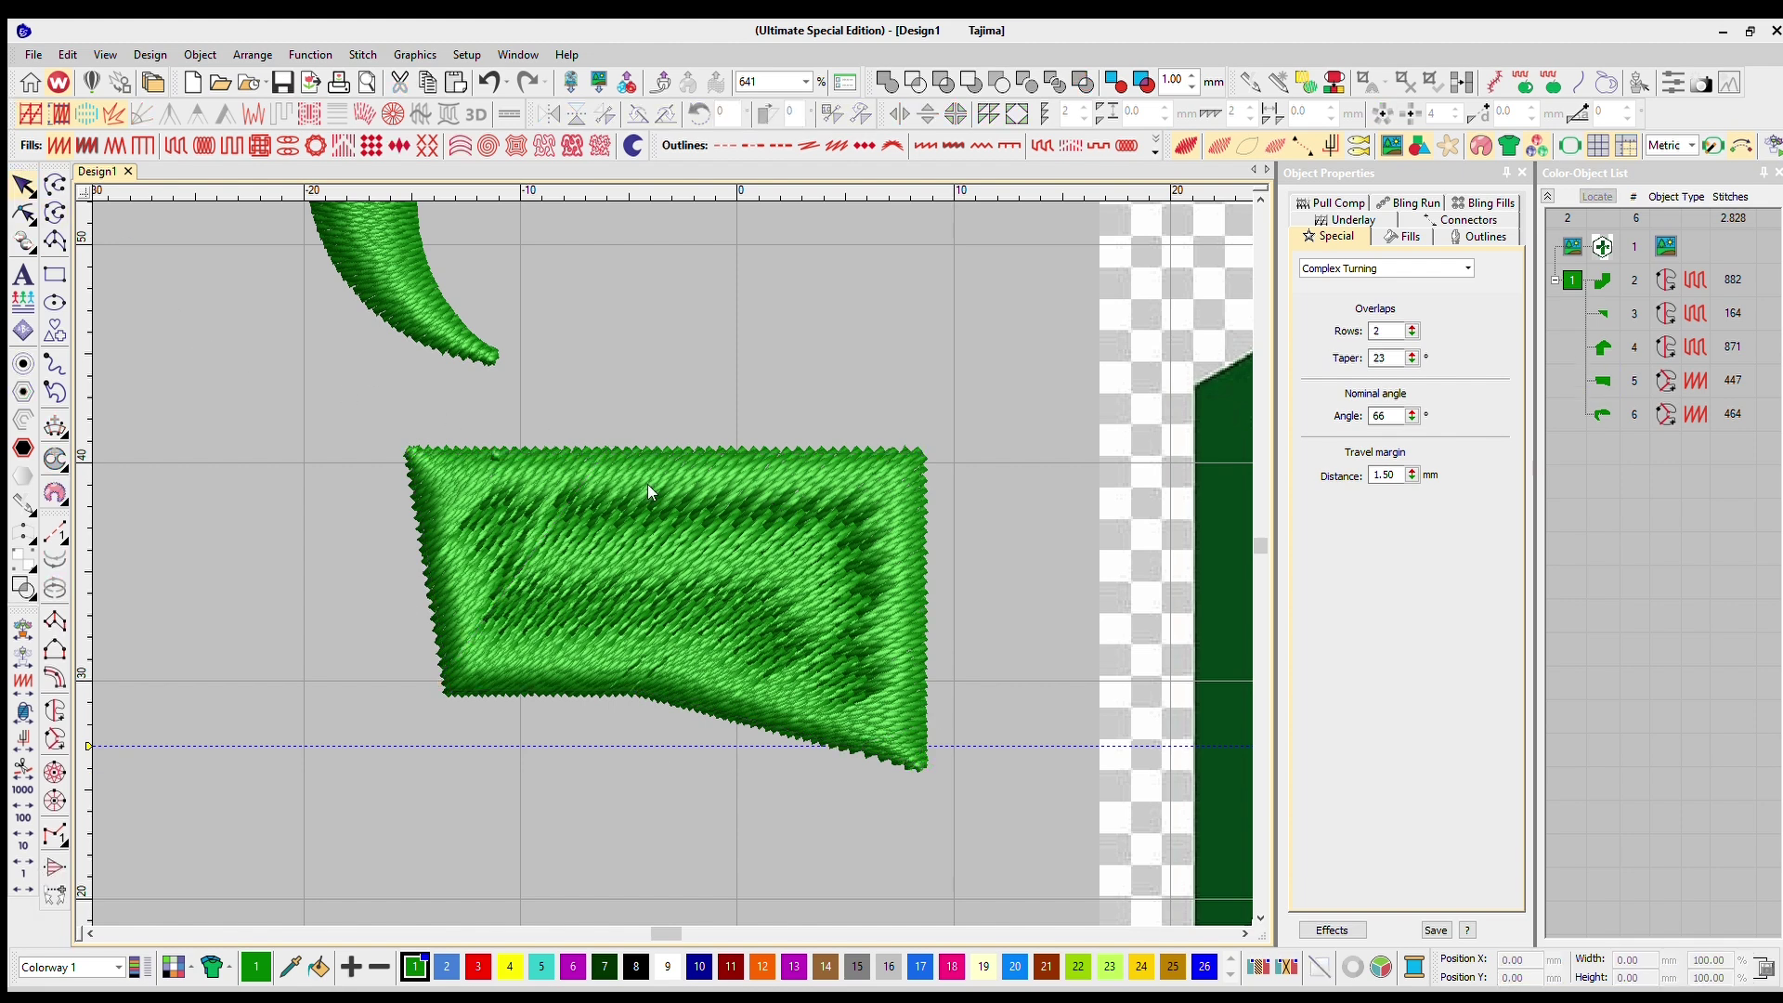
Delete the five-sided test fill and the curved test fill beside the logo
scroll(649, 491, "down", 3)
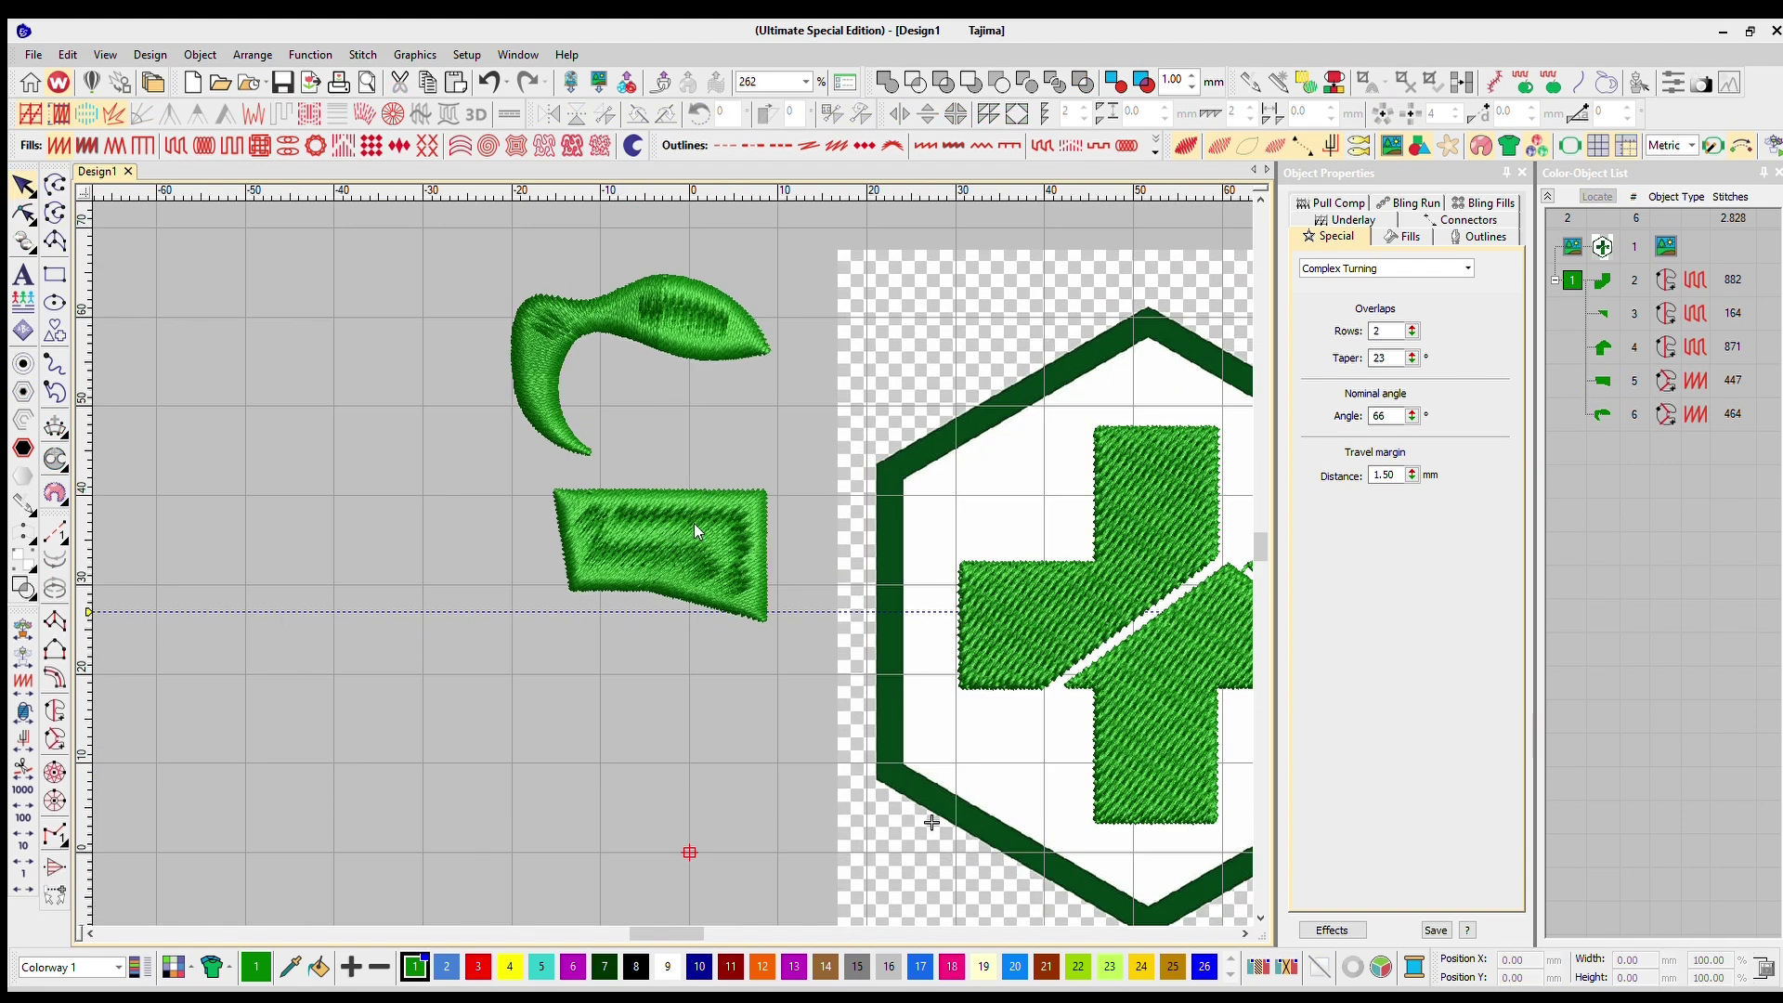
left_click(694, 522)
key("Delete")
left_click(709, 299)
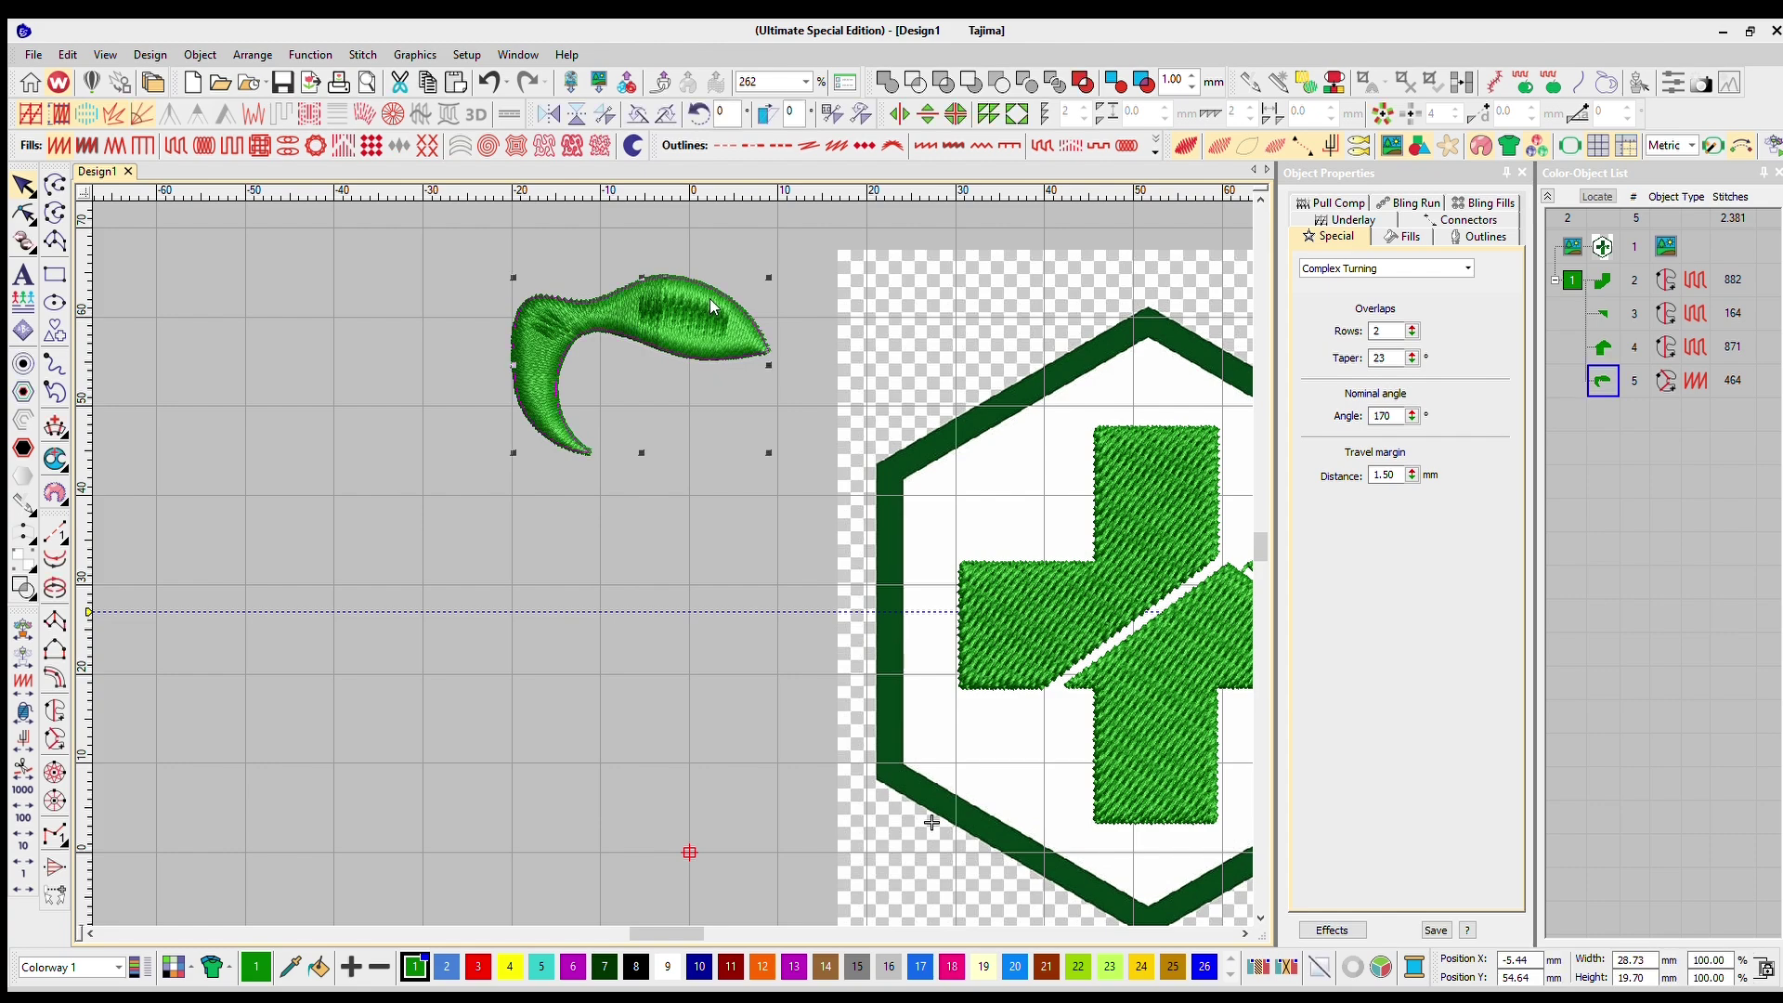
key("Delete")
Hide the stitching and examine the interlocking rings in the house artwork
scroll(706, 538, "down", 2)
scroll(706, 539, "up", 3)
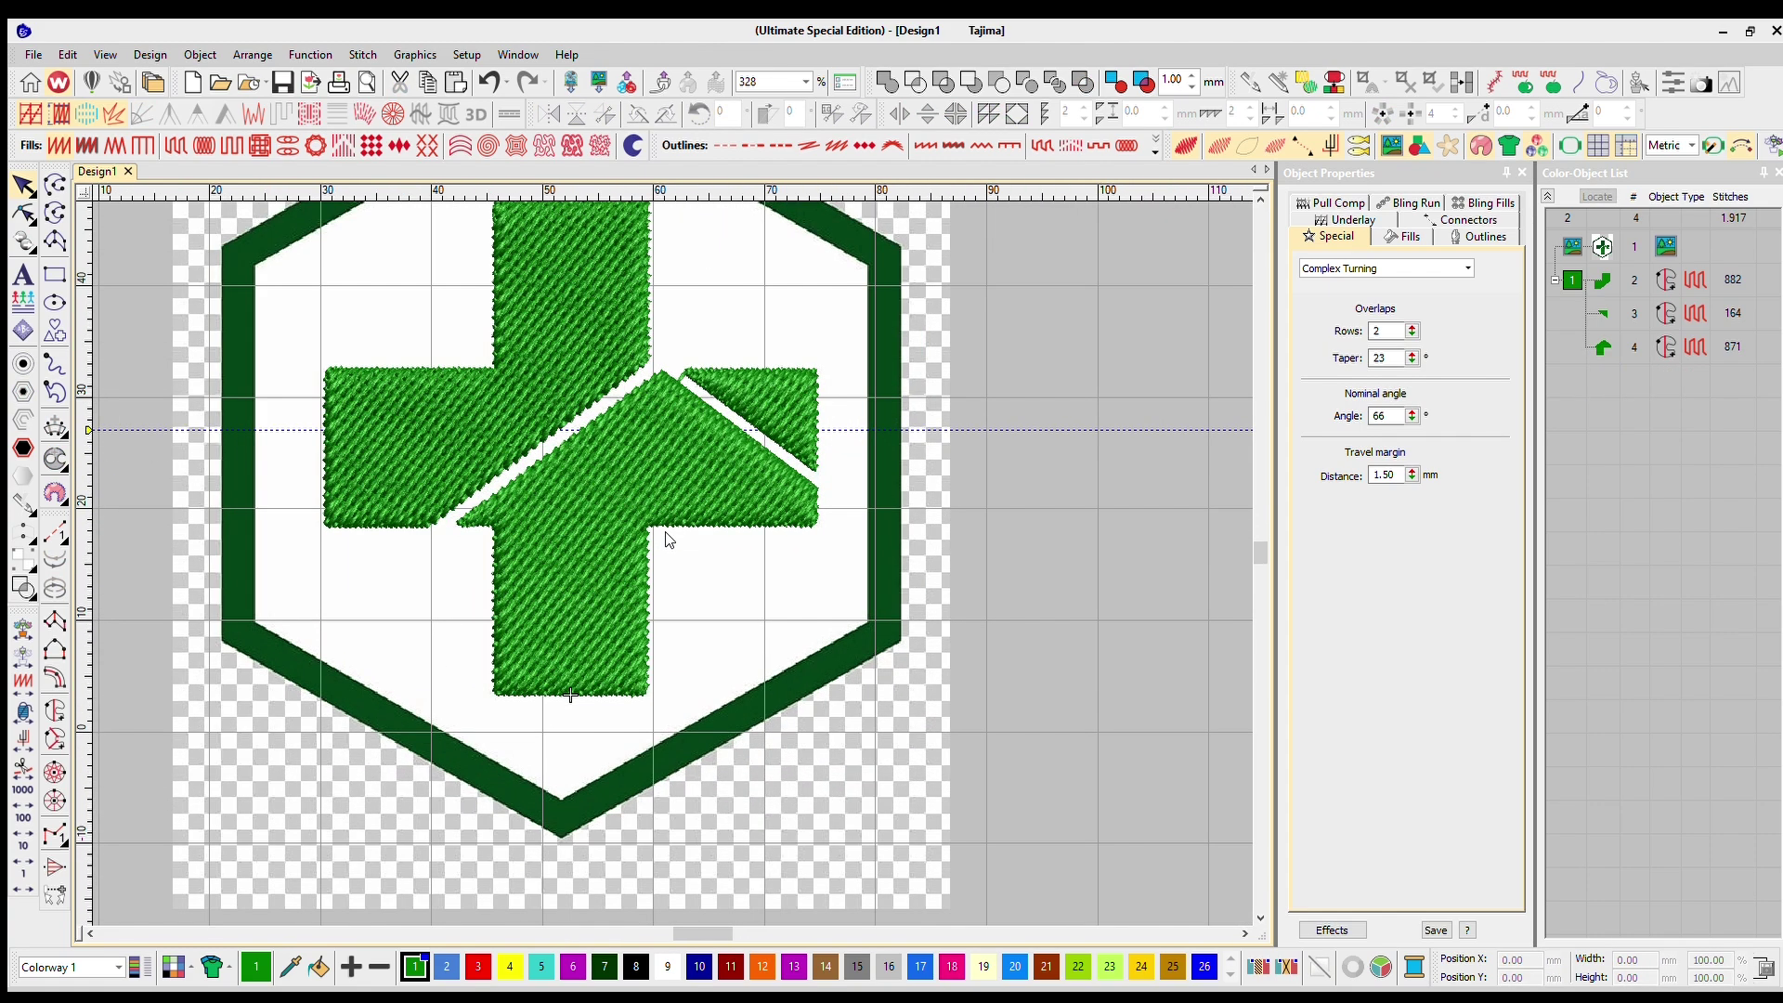
scroll(665, 537, "up", 4)
scroll(665, 537, "down", 2)
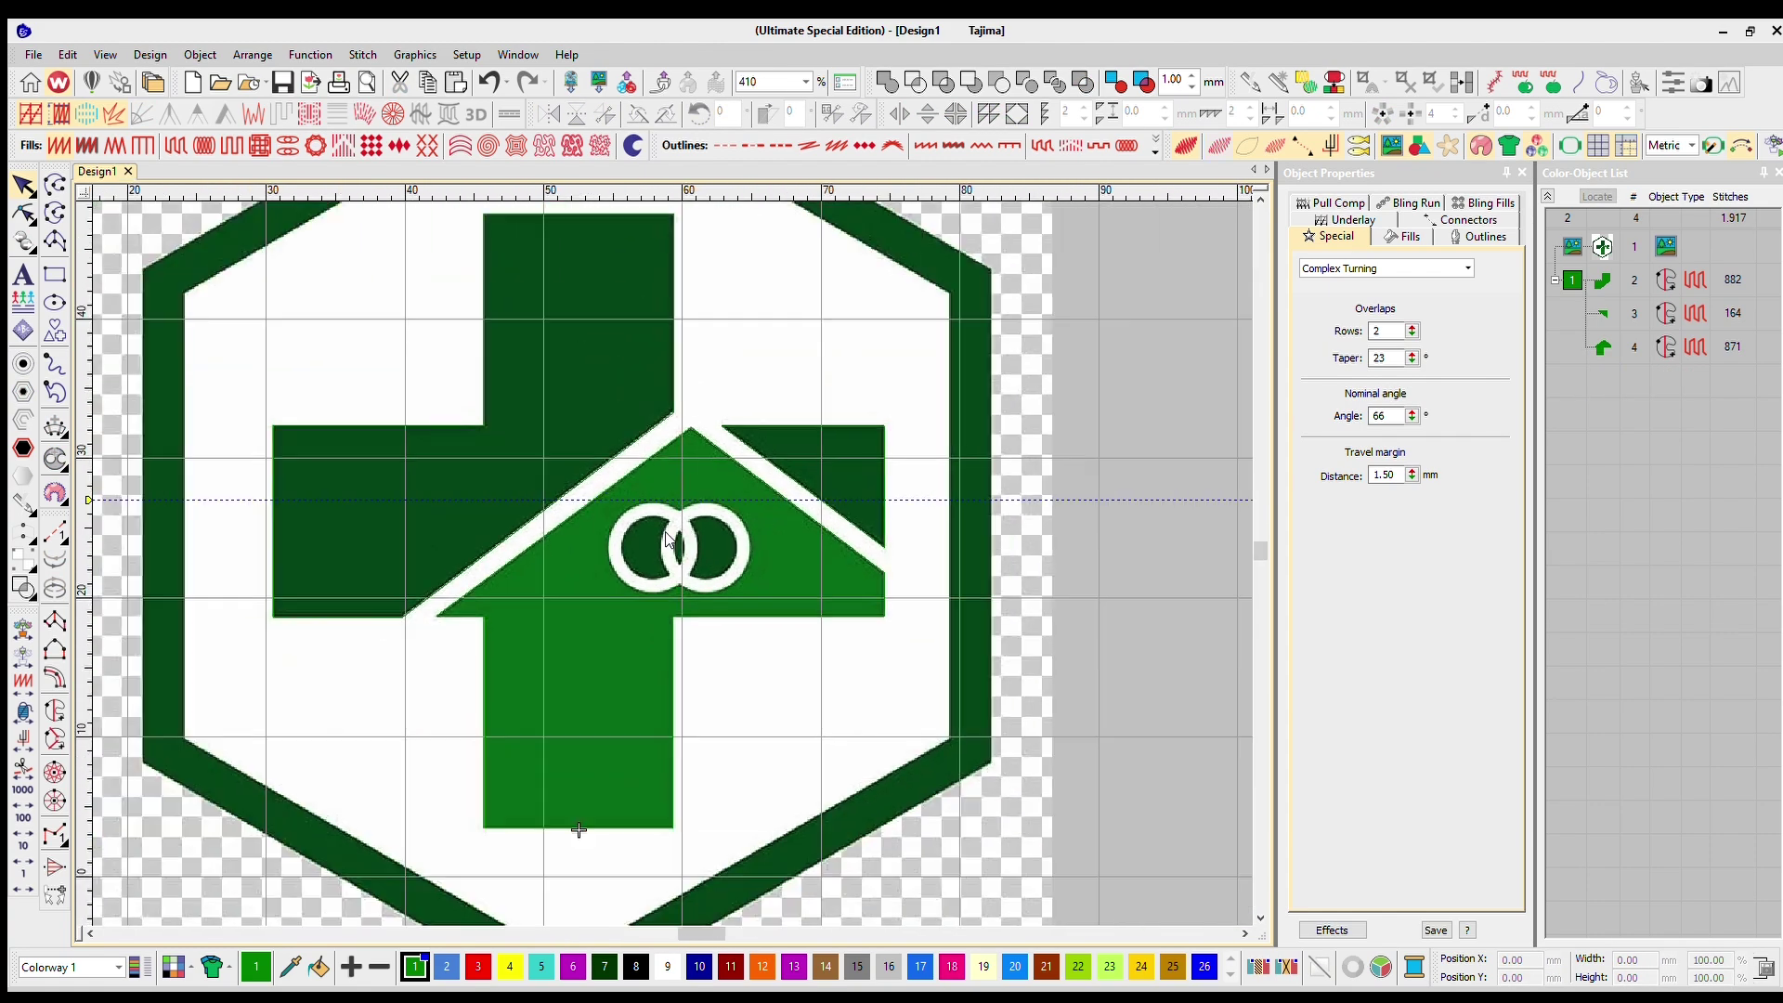
scroll(665, 537, "up", 2)
scroll(665, 537, "down", 1)
scroll(665, 537, "up", 1)
scroll(667, 538, "down", 2)
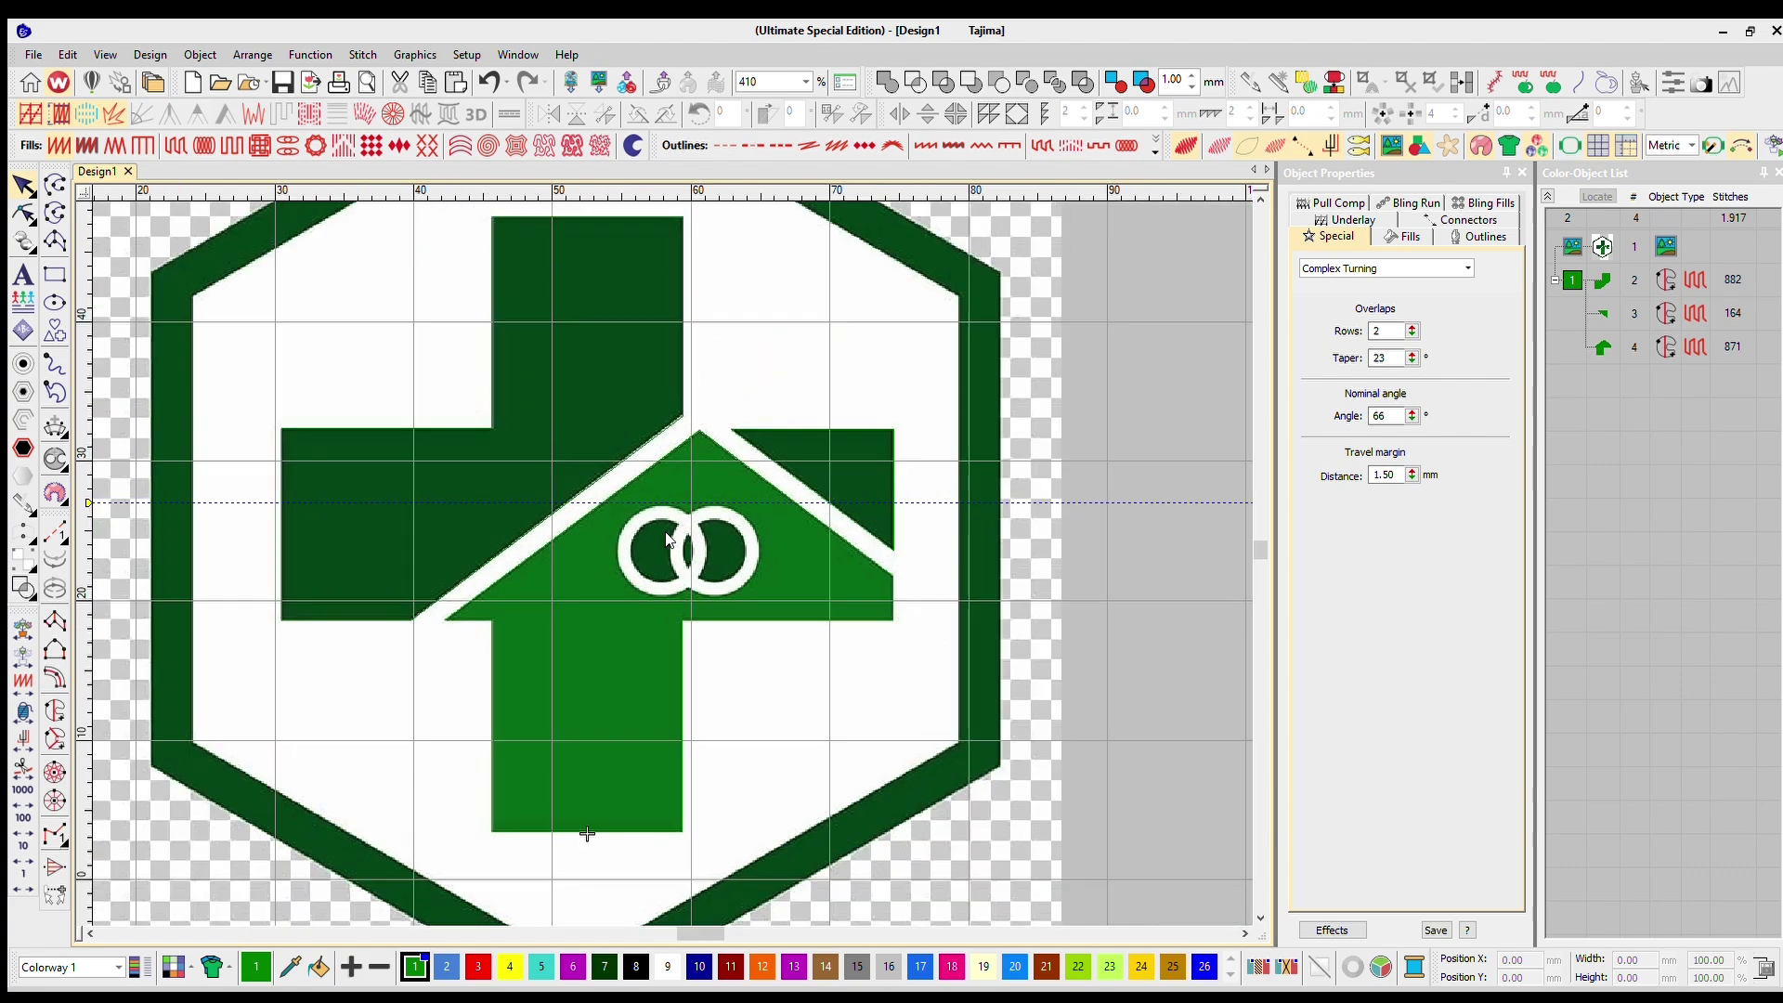
Draw a Complex Fill circle about 5.8 mm wide over the left one of the interlocking rings
scroll(666, 539, "down", 2)
scroll(667, 538, "up", 3)
scroll(667, 538, "down", 2)
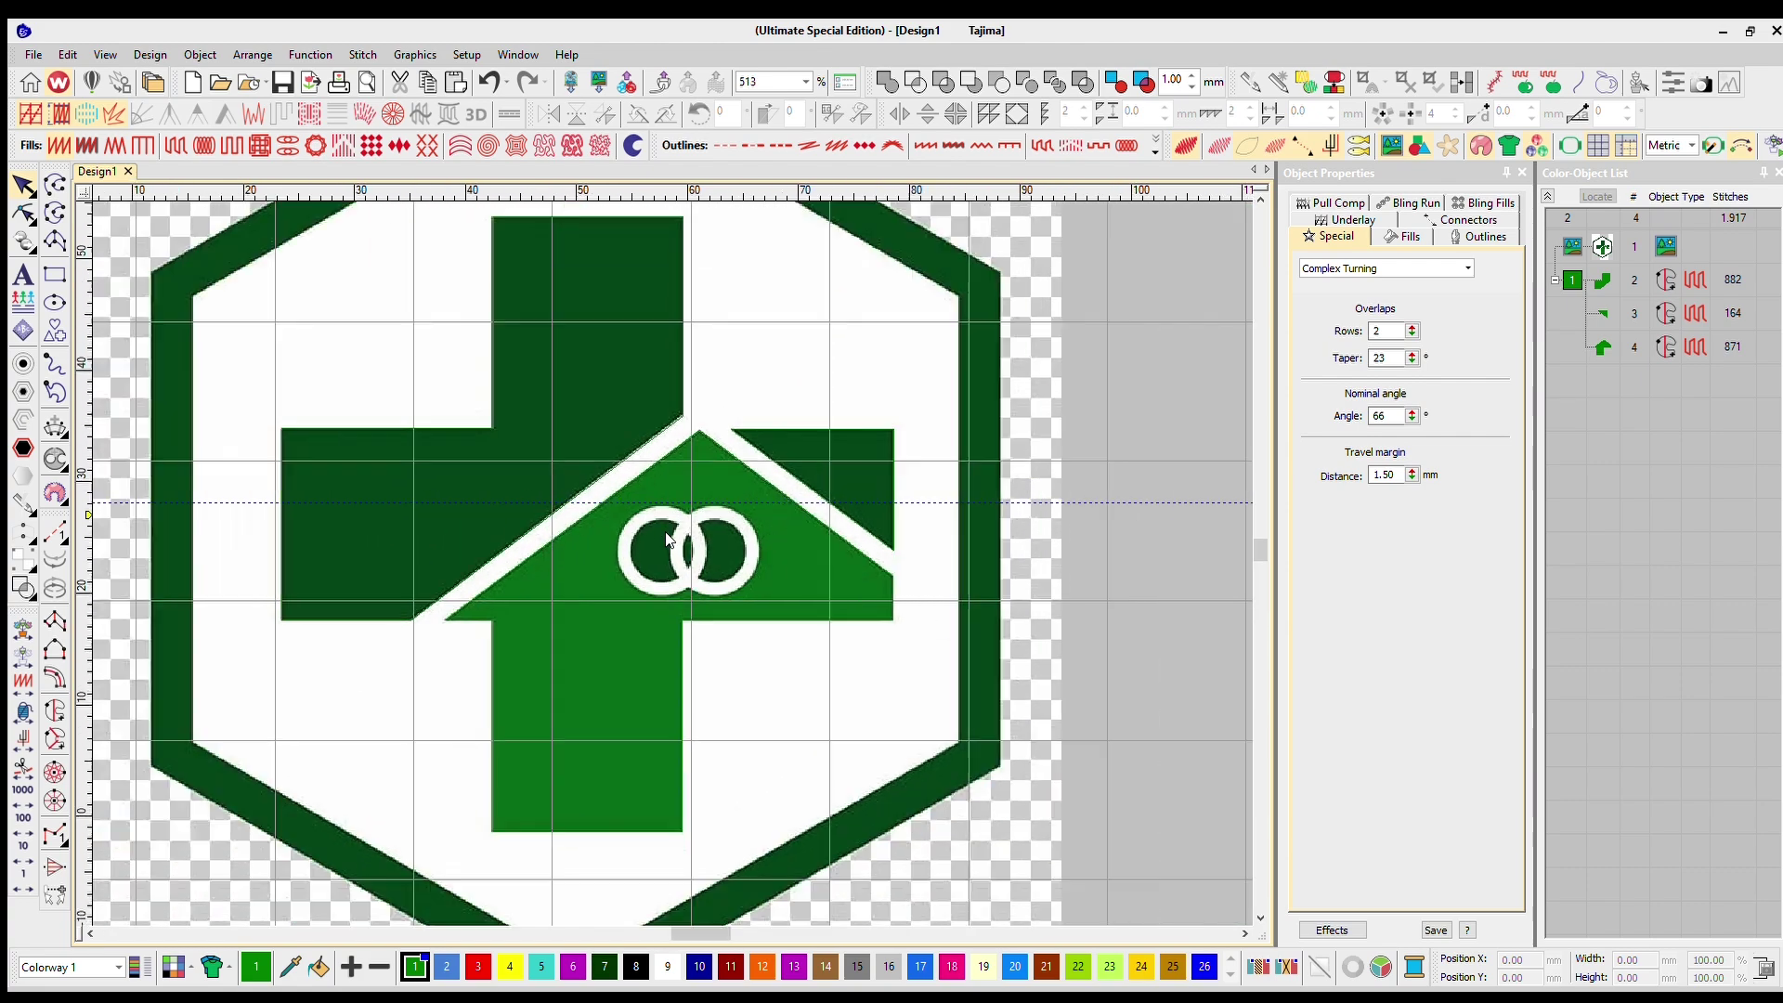
scroll(667, 539, "up", 5)
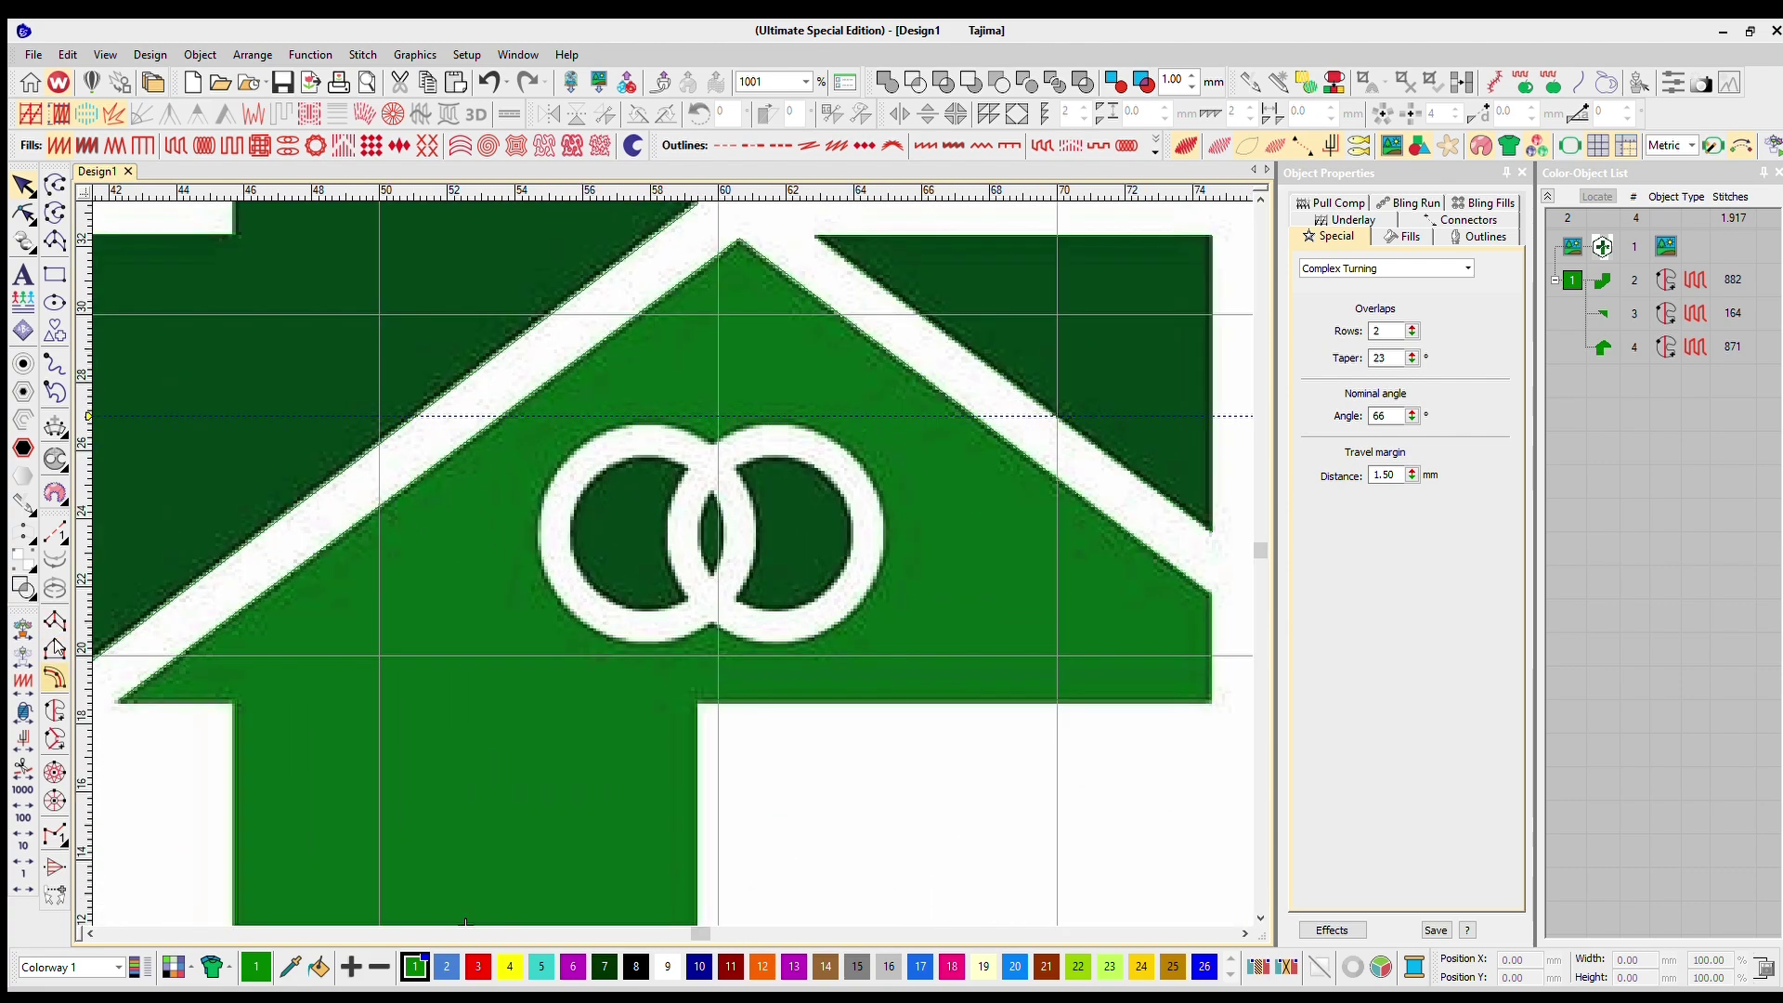
left_click(56, 739)
scroll(702, 503, "up", 2)
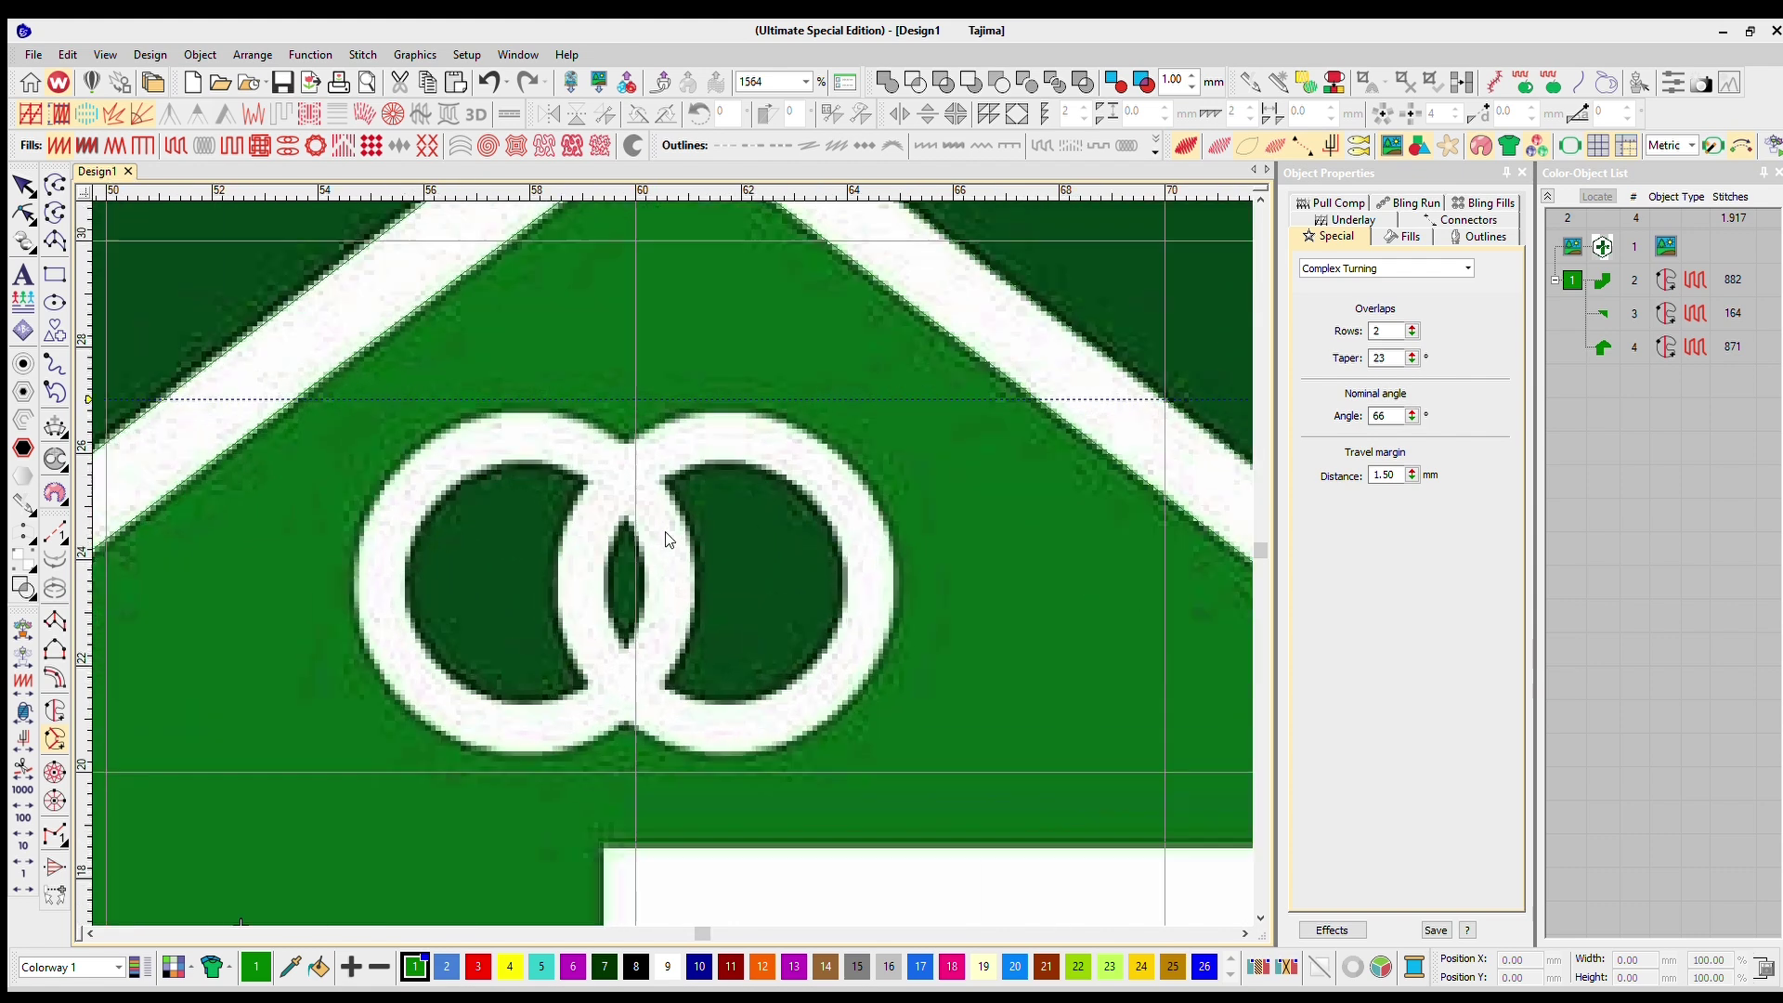
left_click(54, 329)
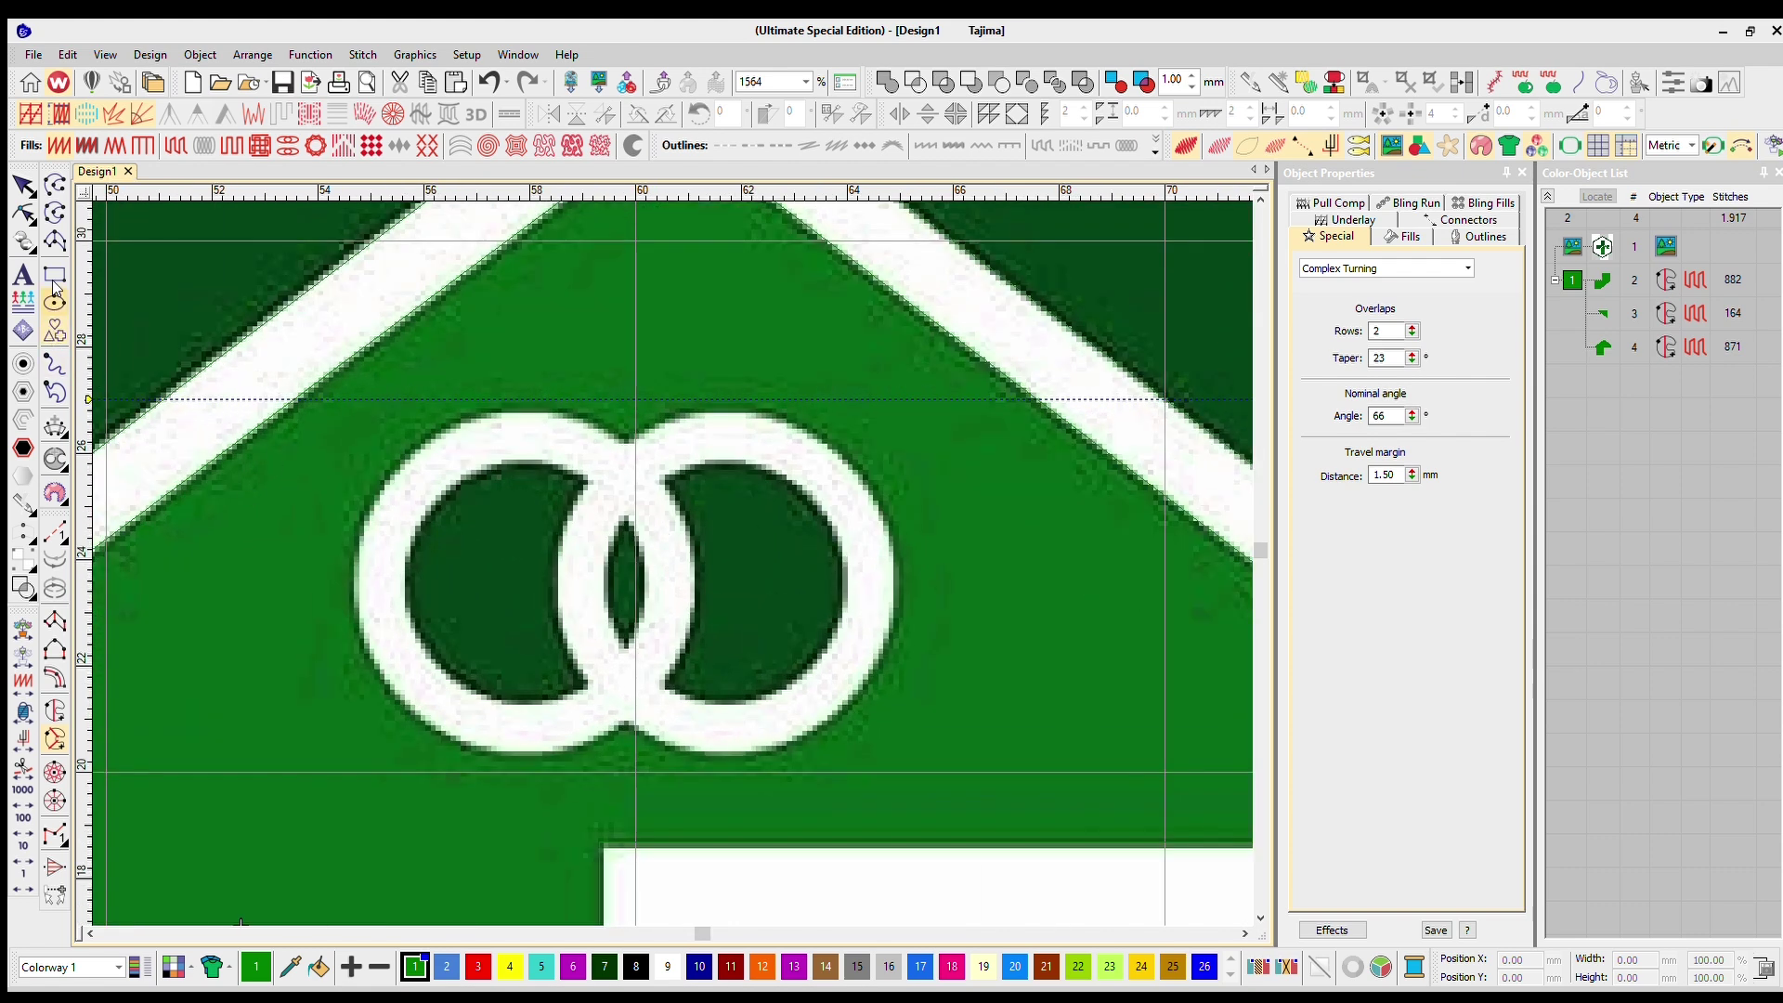
left_click_drag(117, 252, 369, 418)
key("Escape")
left_click(55, 330)
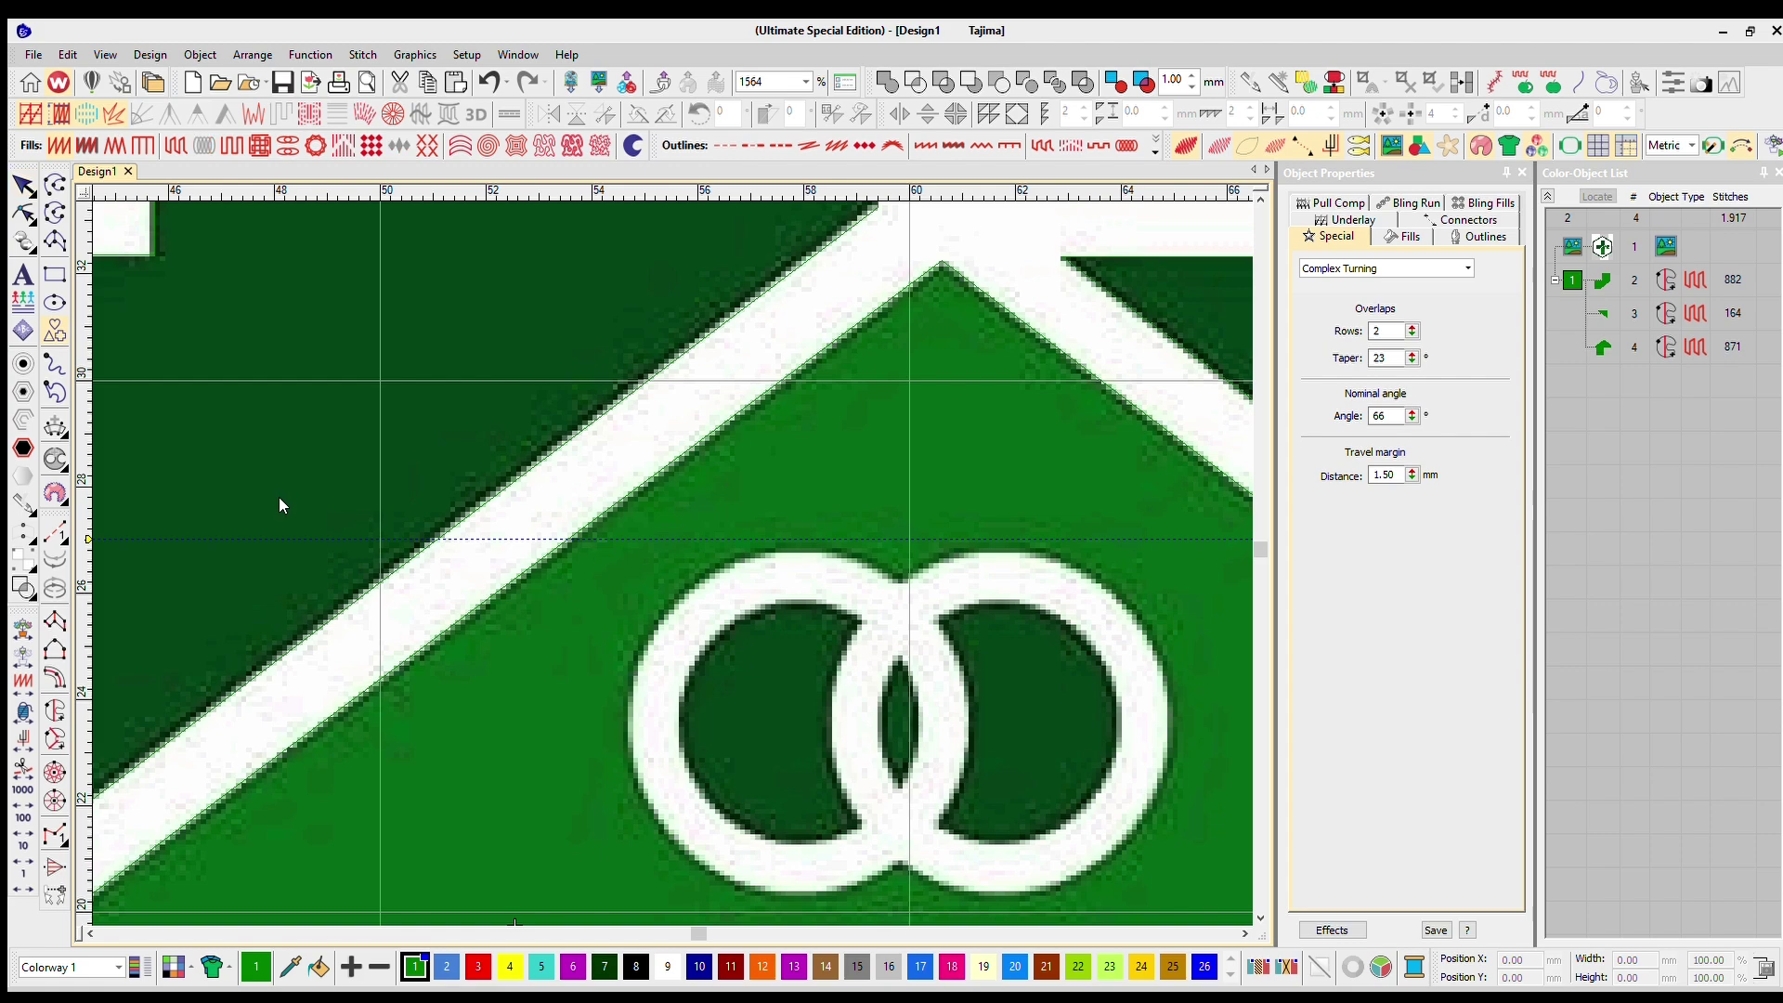
scroll(665, 539, "up", 2)
left_click_drag(314, 299, 830, 733)
left_click(23, 185)
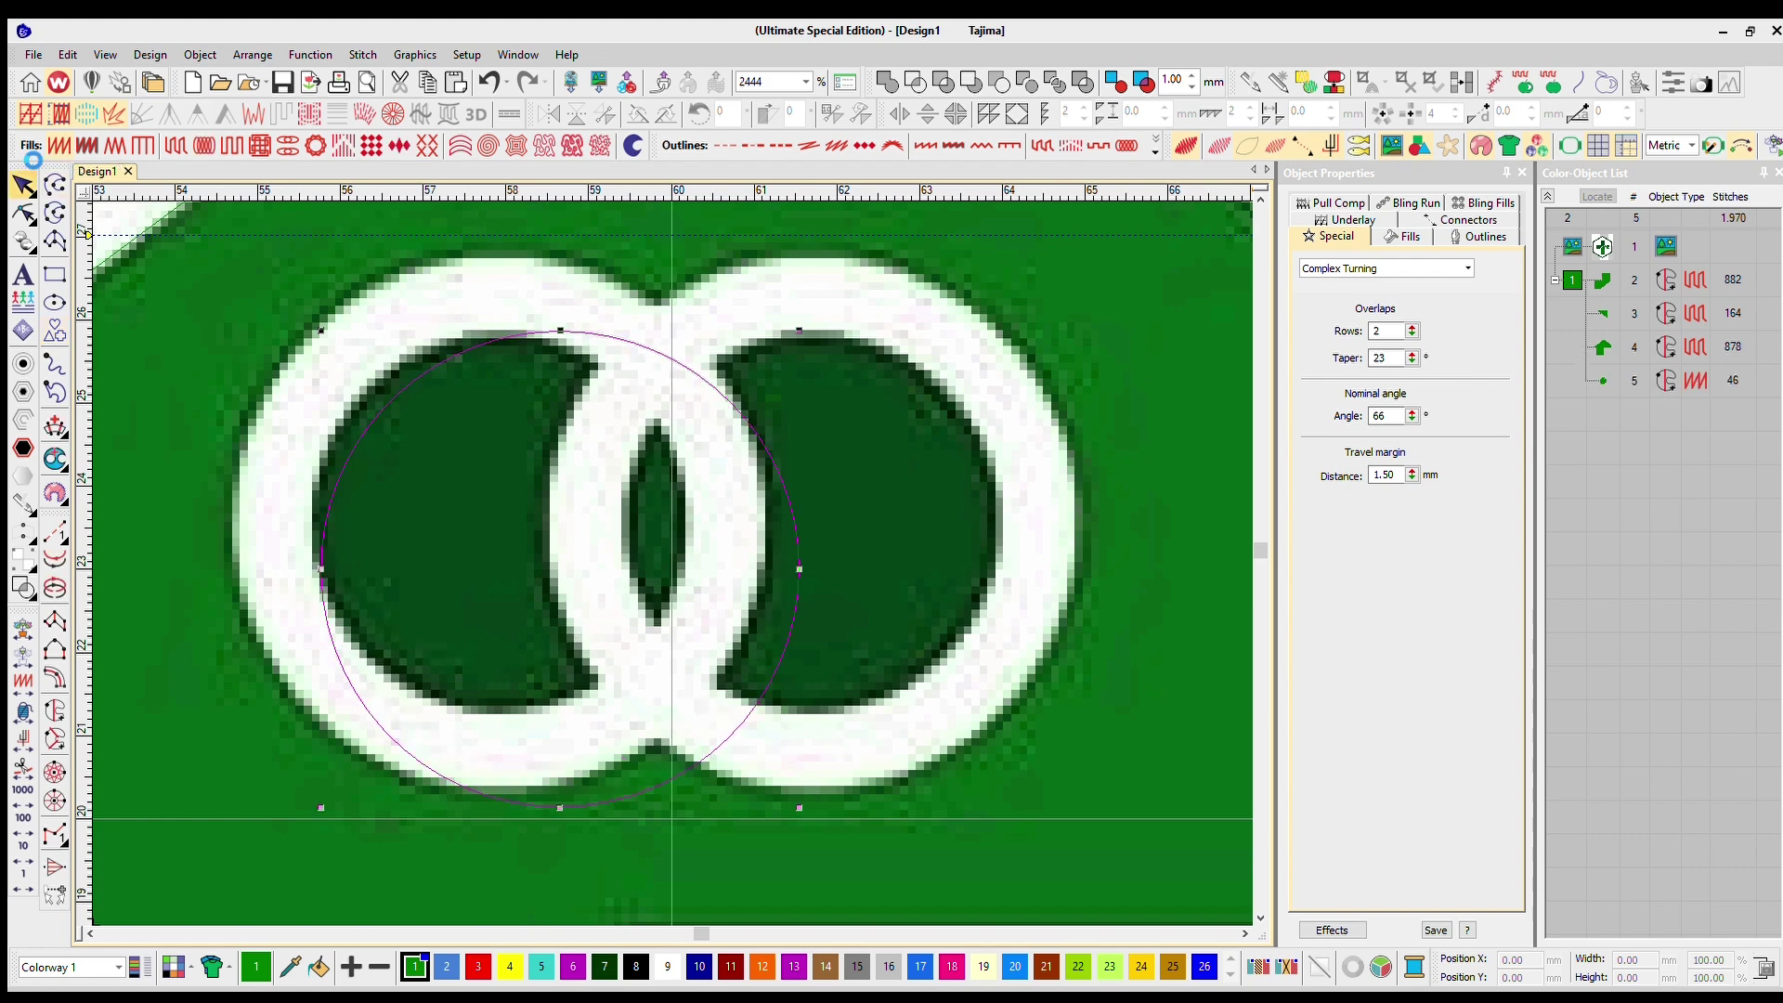
Move the circle onto the left ring's band and shrink it to about 5.59 by 5.54 mm
left_click_drag(743, 392, 687, 357)
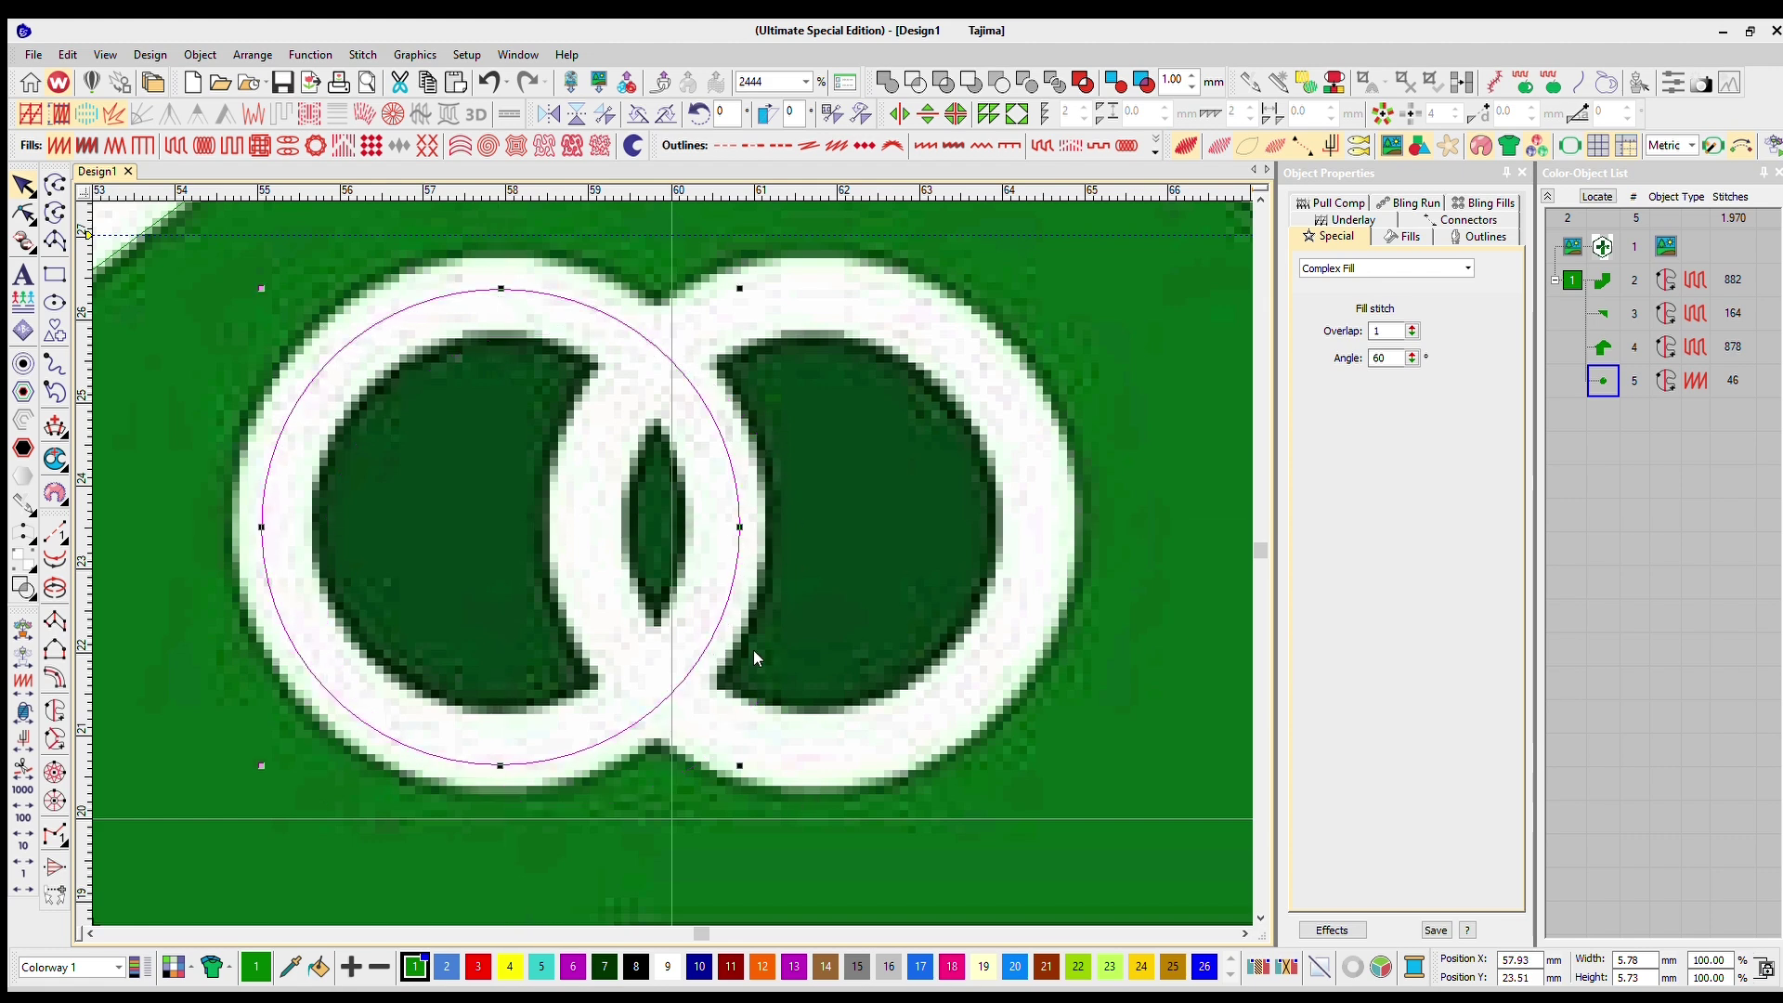
left_click_drag(741, 743, 726, 726)
left_click(24, 182)
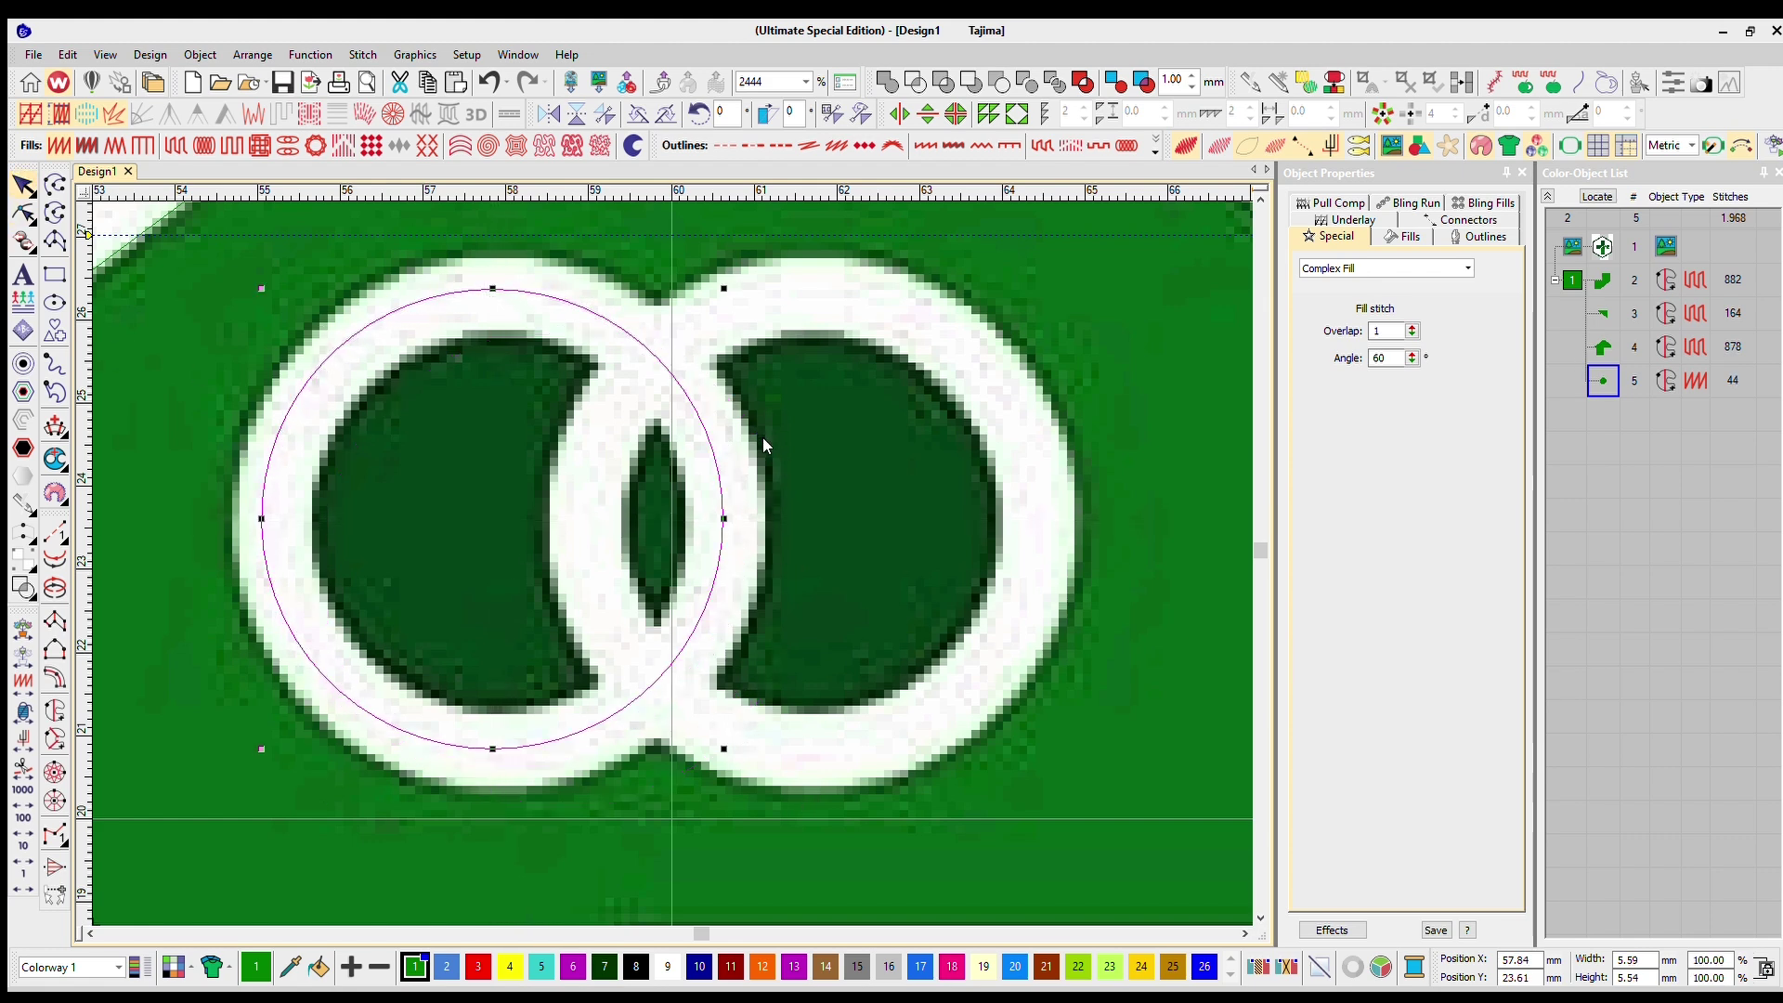
Copy the circle onto the right ring and make further copies beside the rings
left_click_drag(708, 425, 1027, 432)
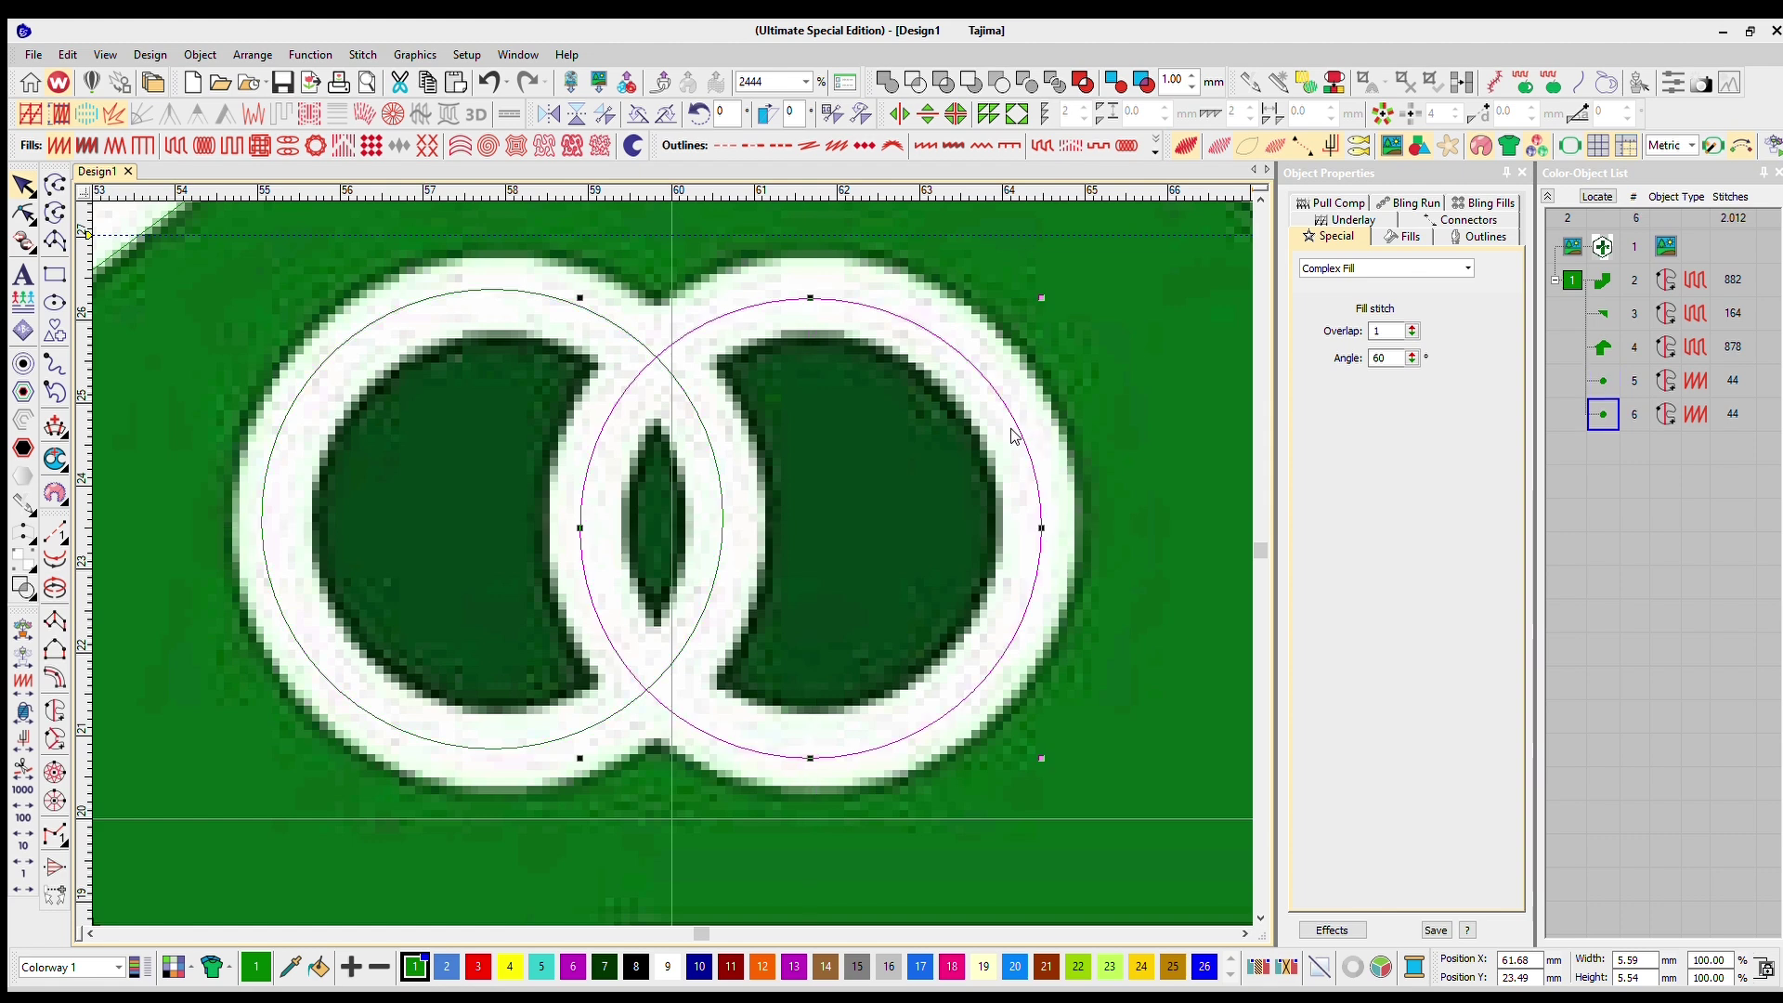
left_click_drag(988, 363, 940, 425)
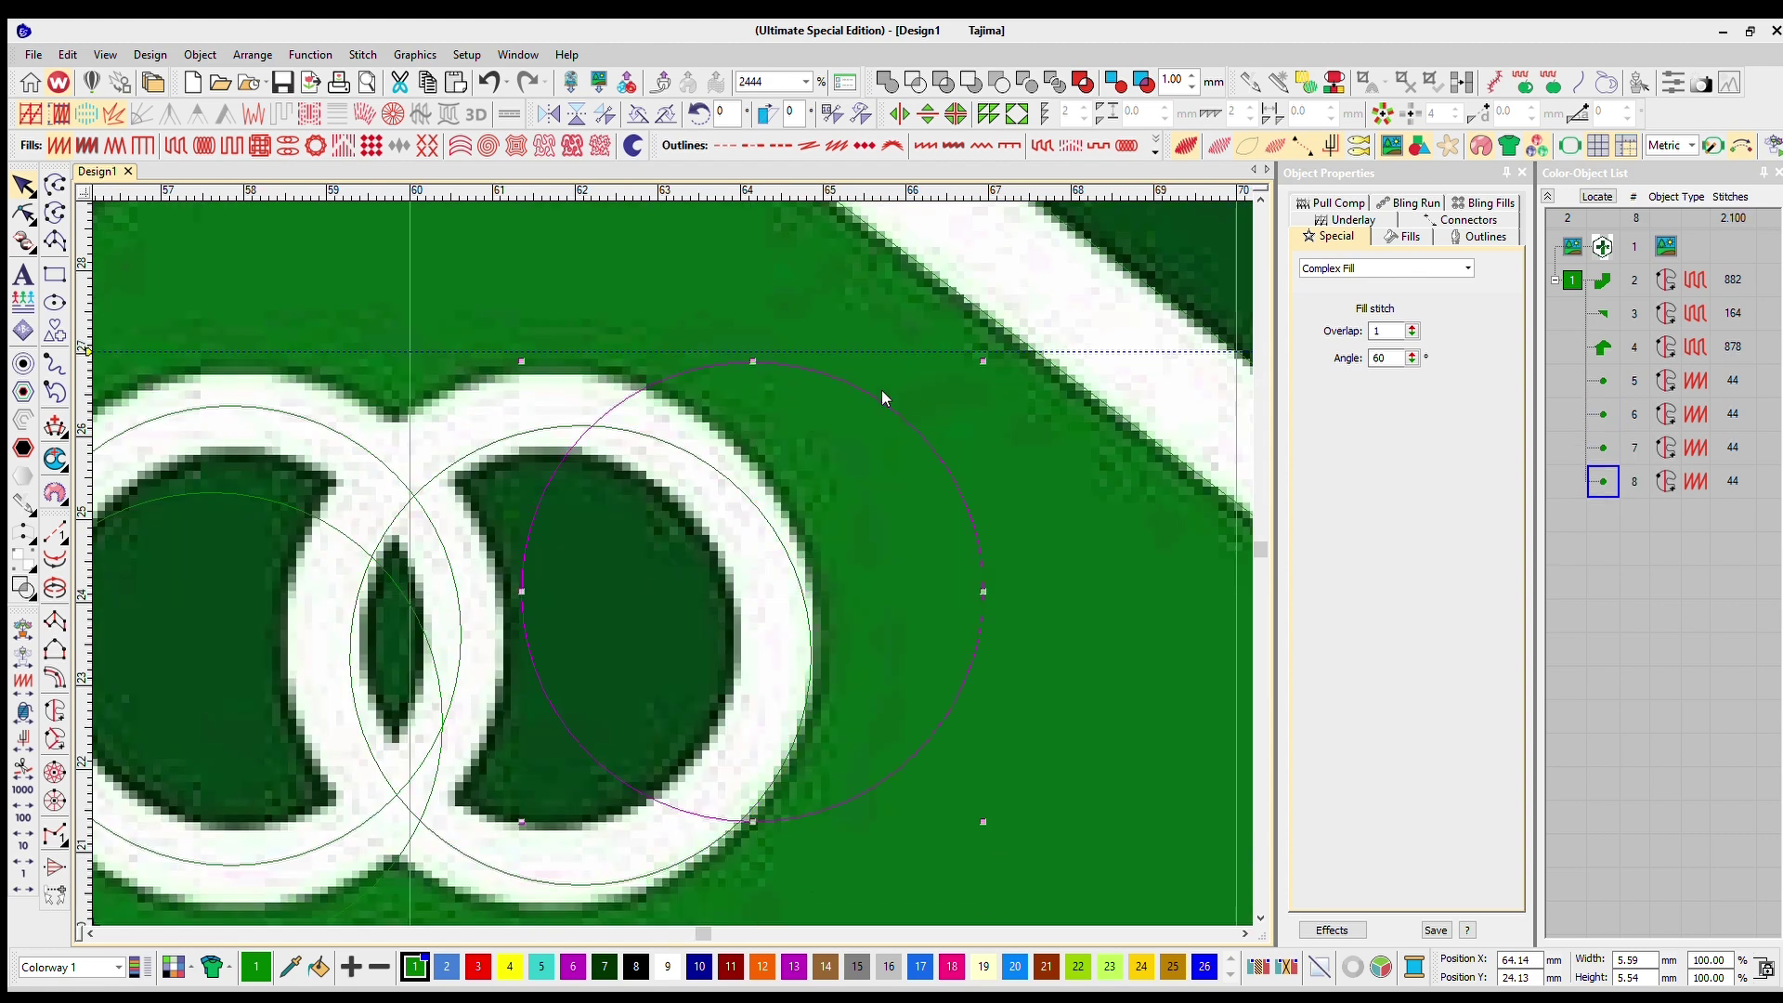
scroll(665, 531, "down", 3)
scroll(665, 531, "up", 2)
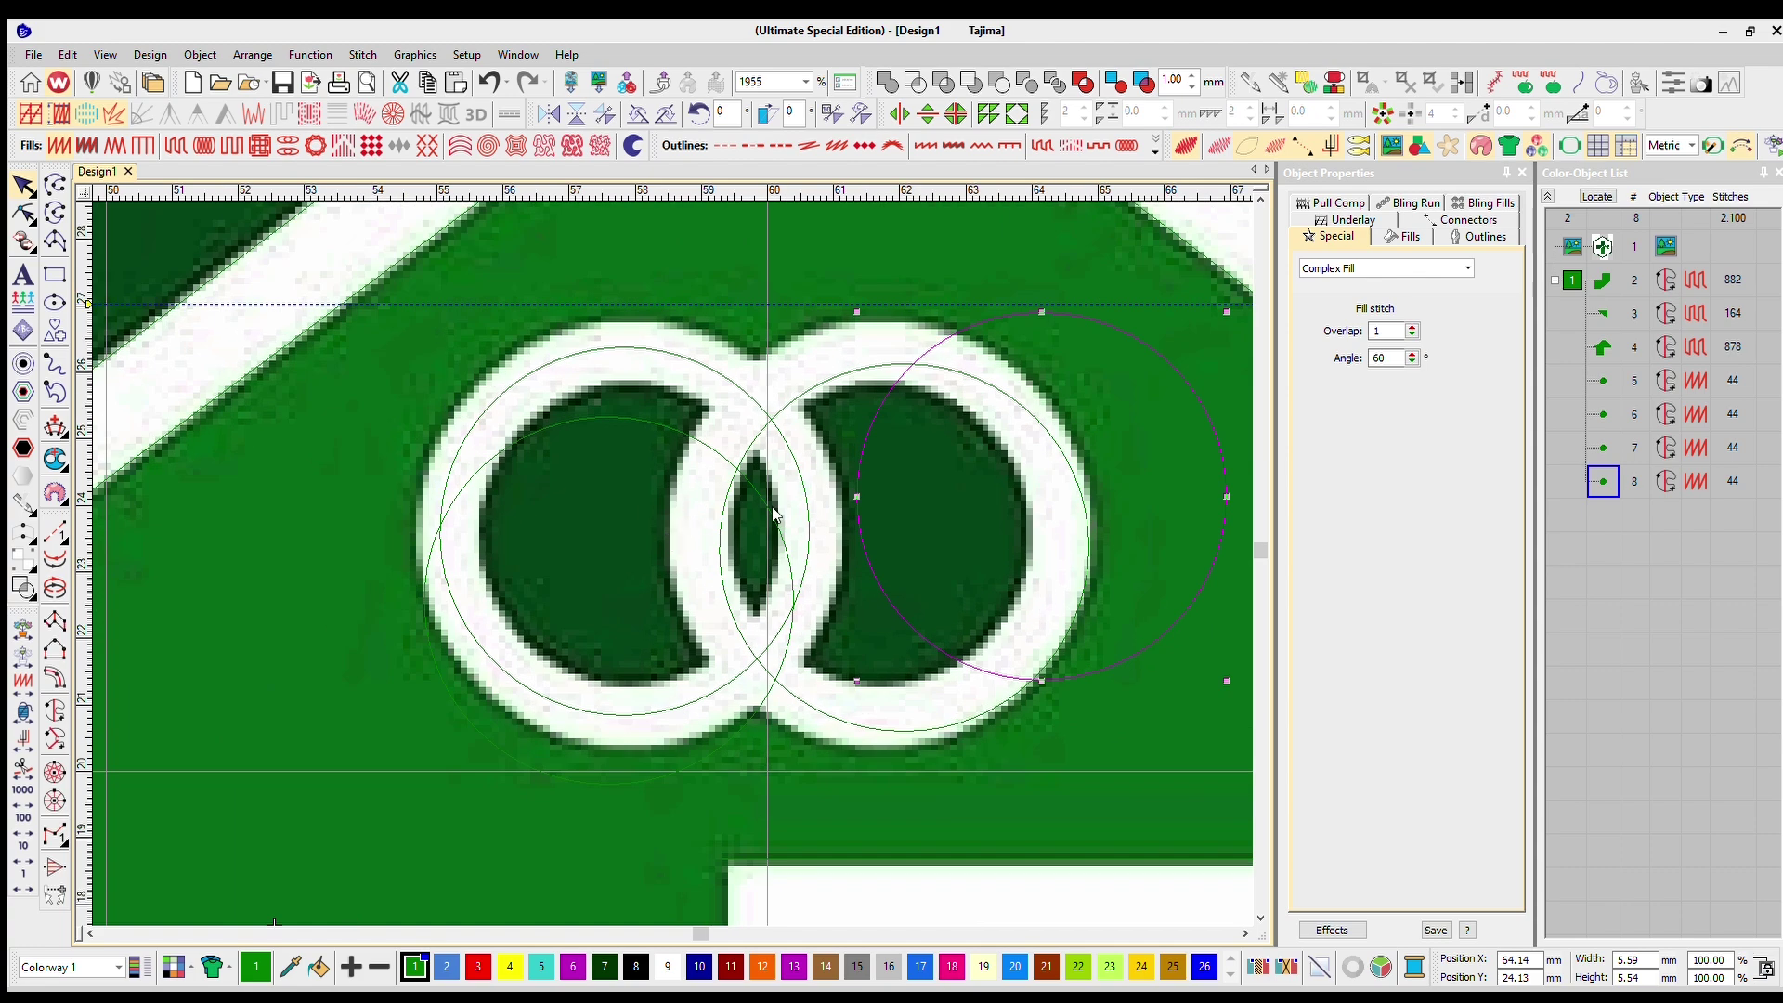
Delete all copies of the circle, keeping only the one on the left ring
key("Delete")
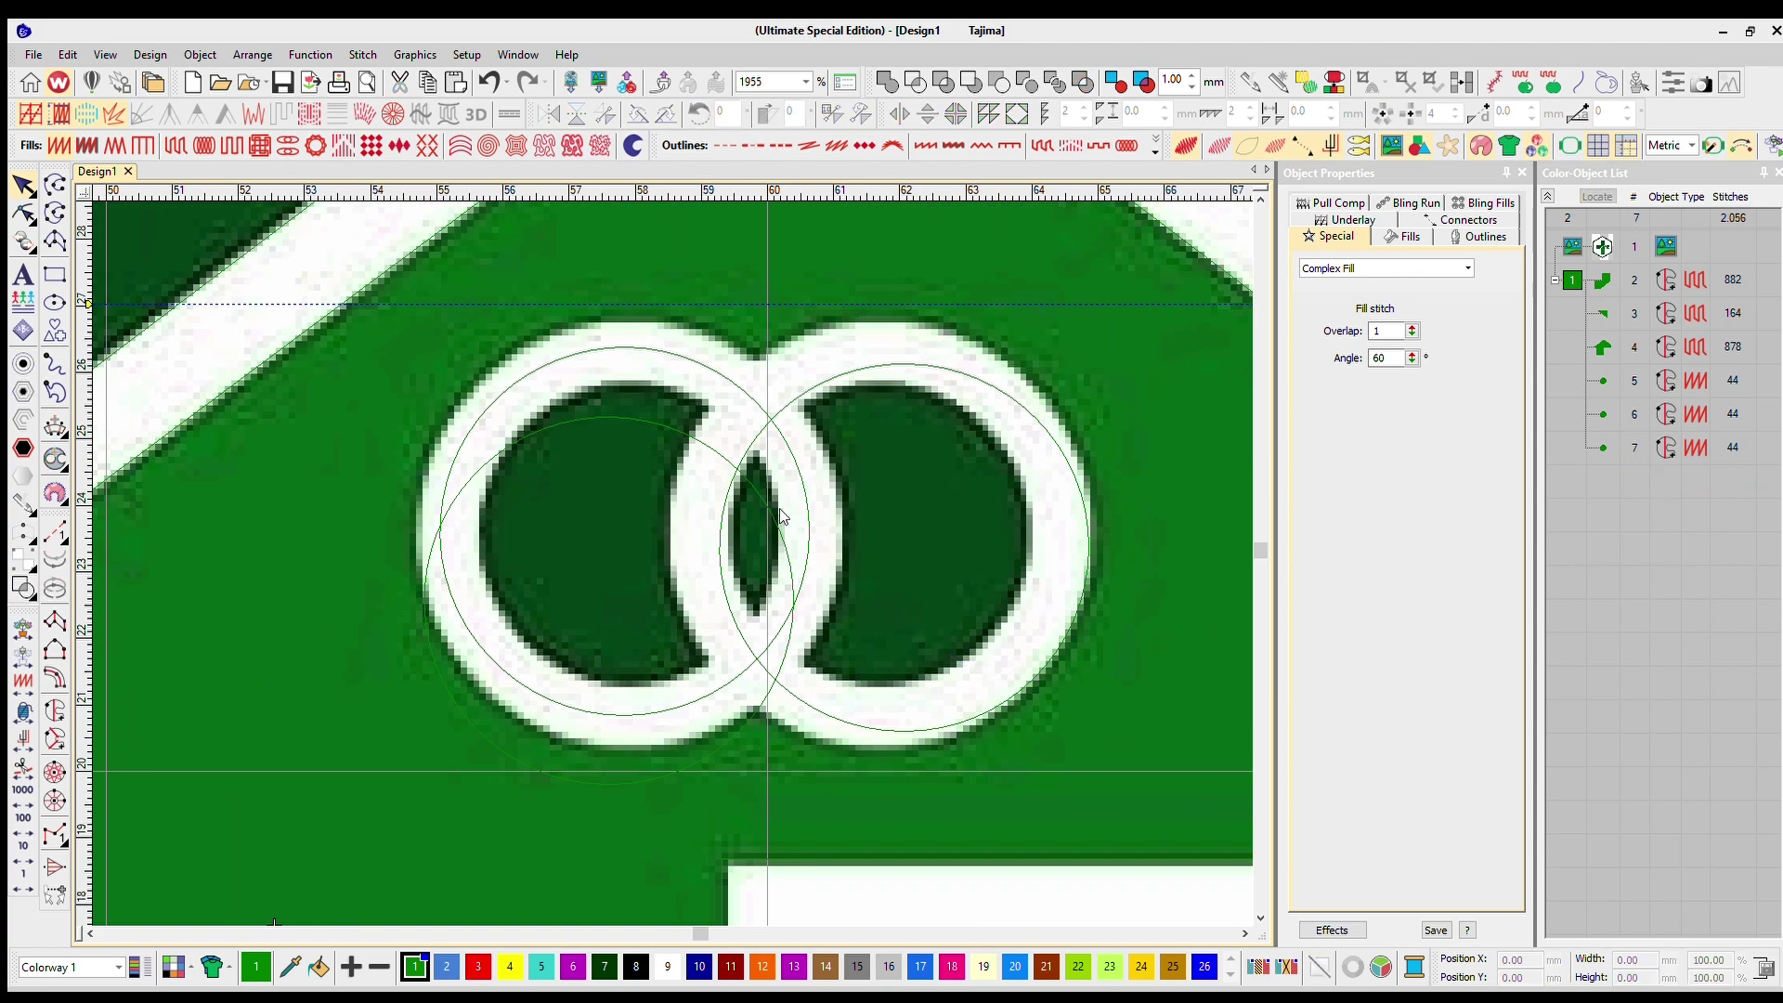
left_click(778, 520)
key("Delete")
scroll(779, 521, "down", 2)
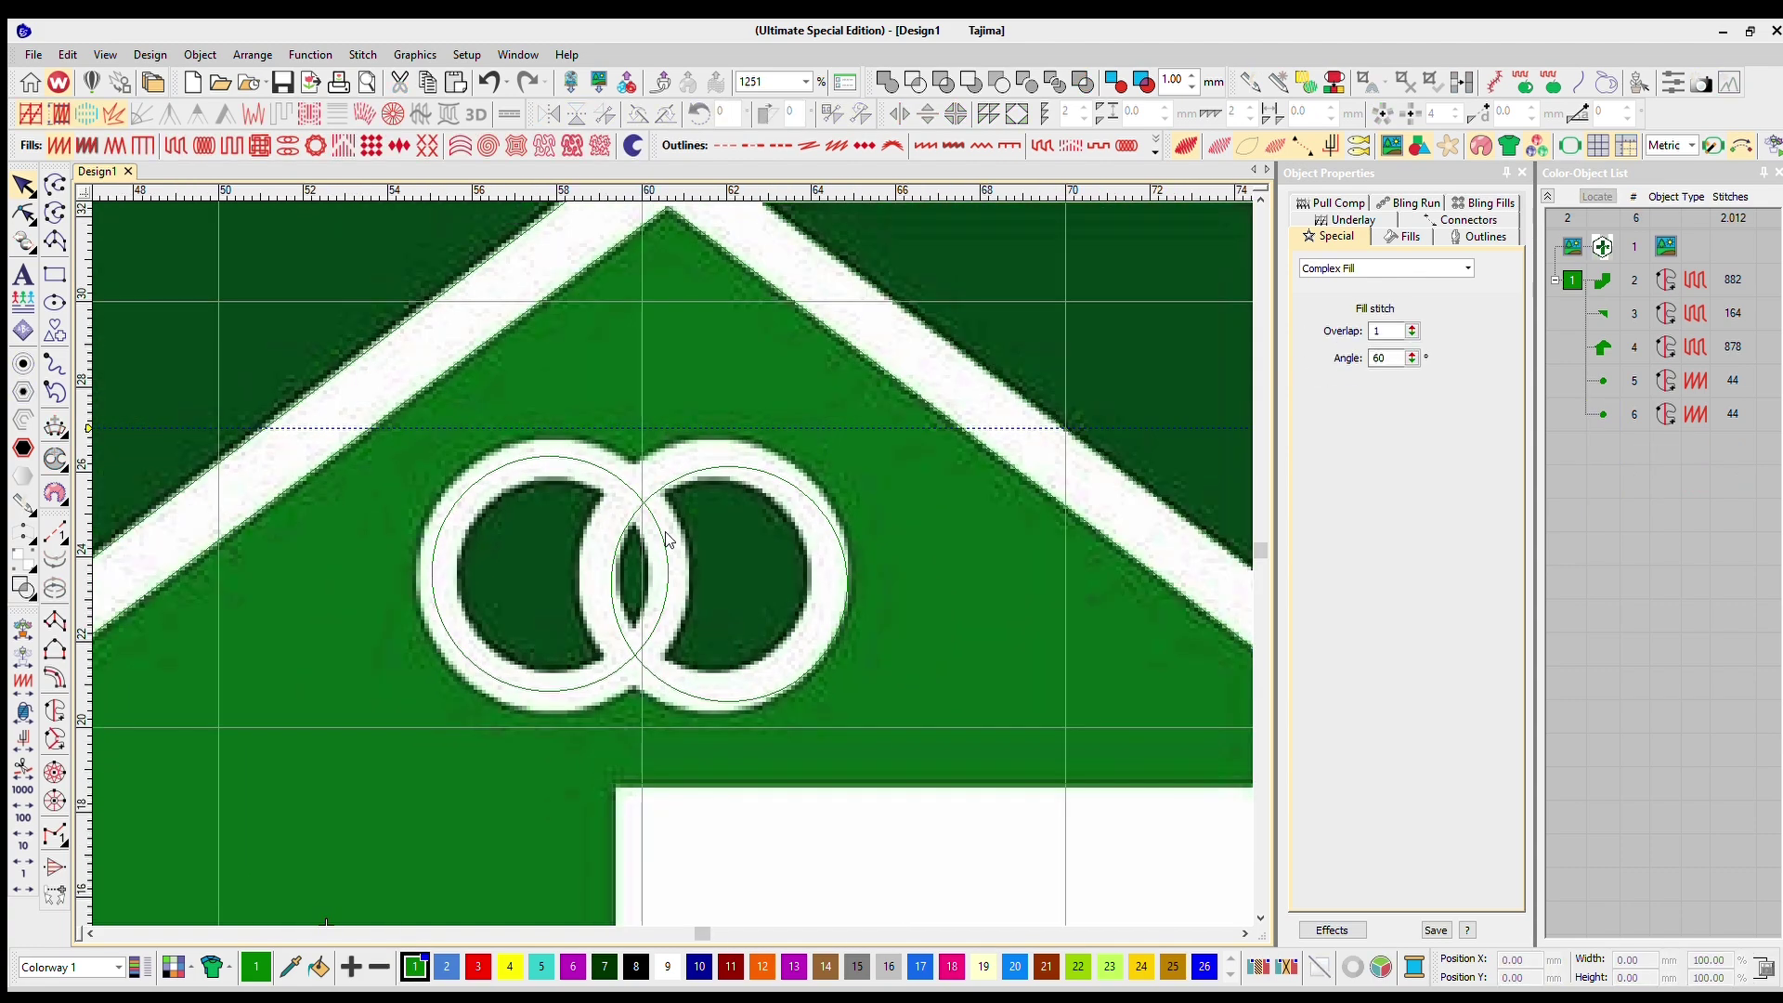
scroll(918, 414, "up", 3)
left_click(918, 414)
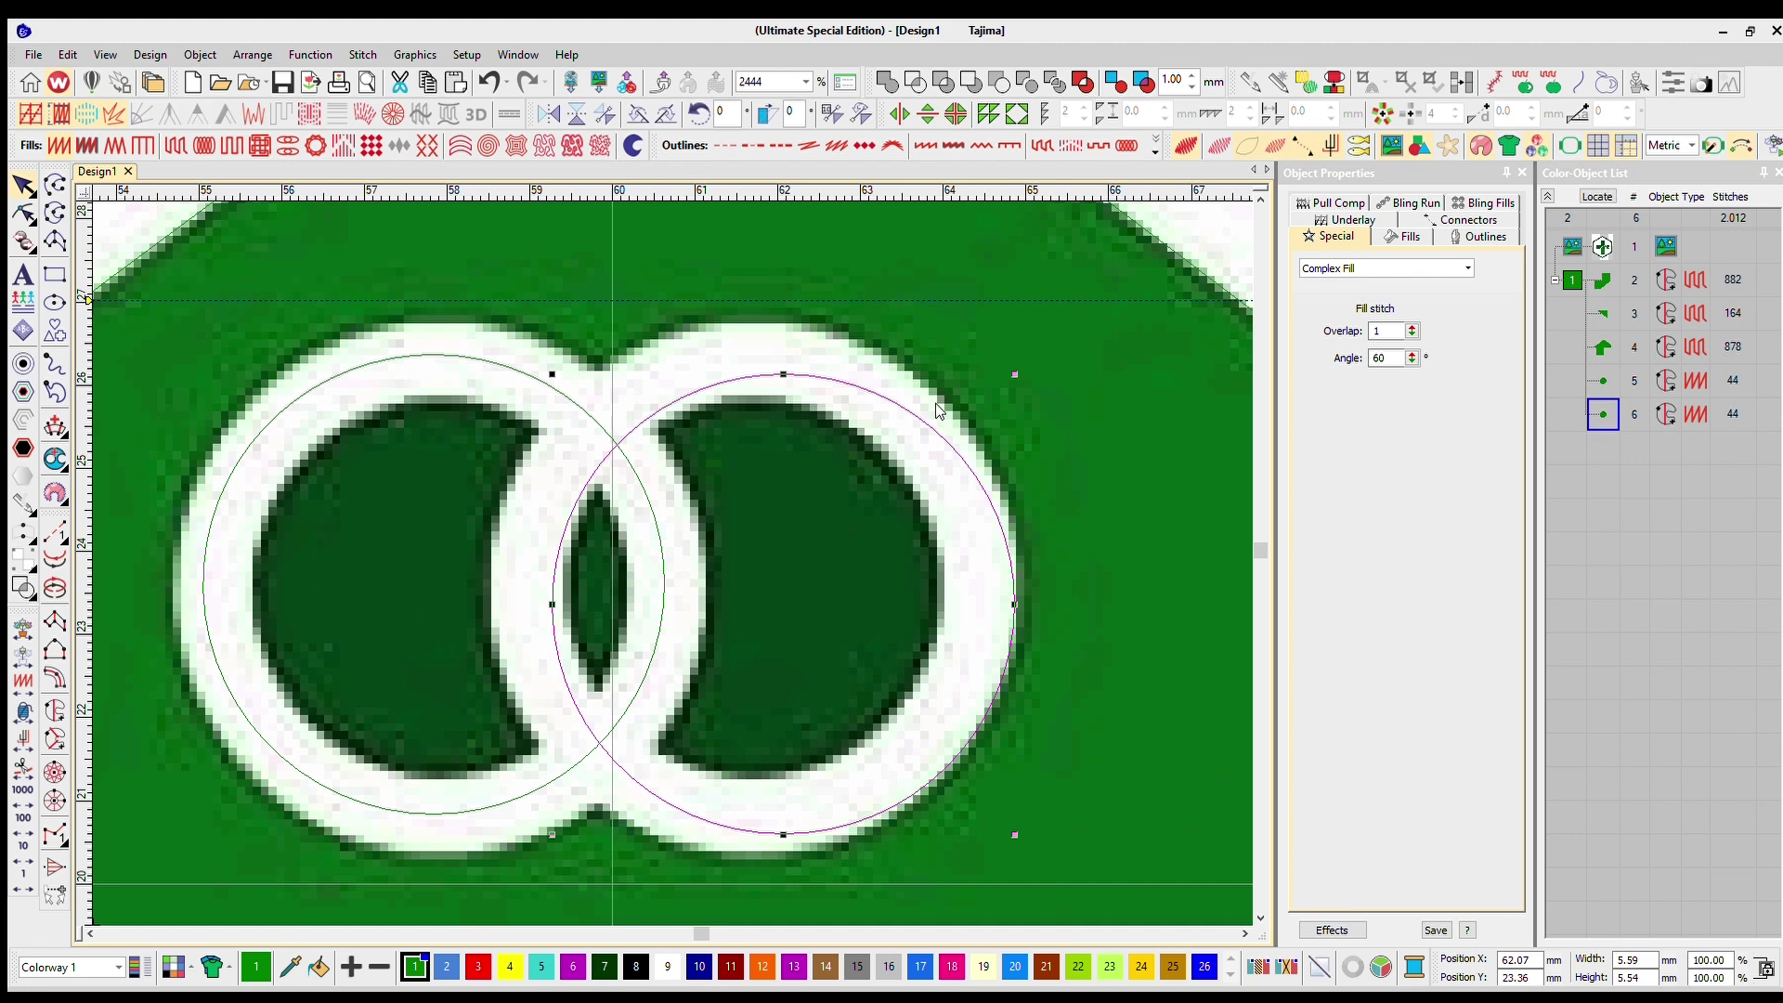
key("Delete")
Try merging the left circle with a copy placed over the right ring, and undo the merge
left_click(614, 420)
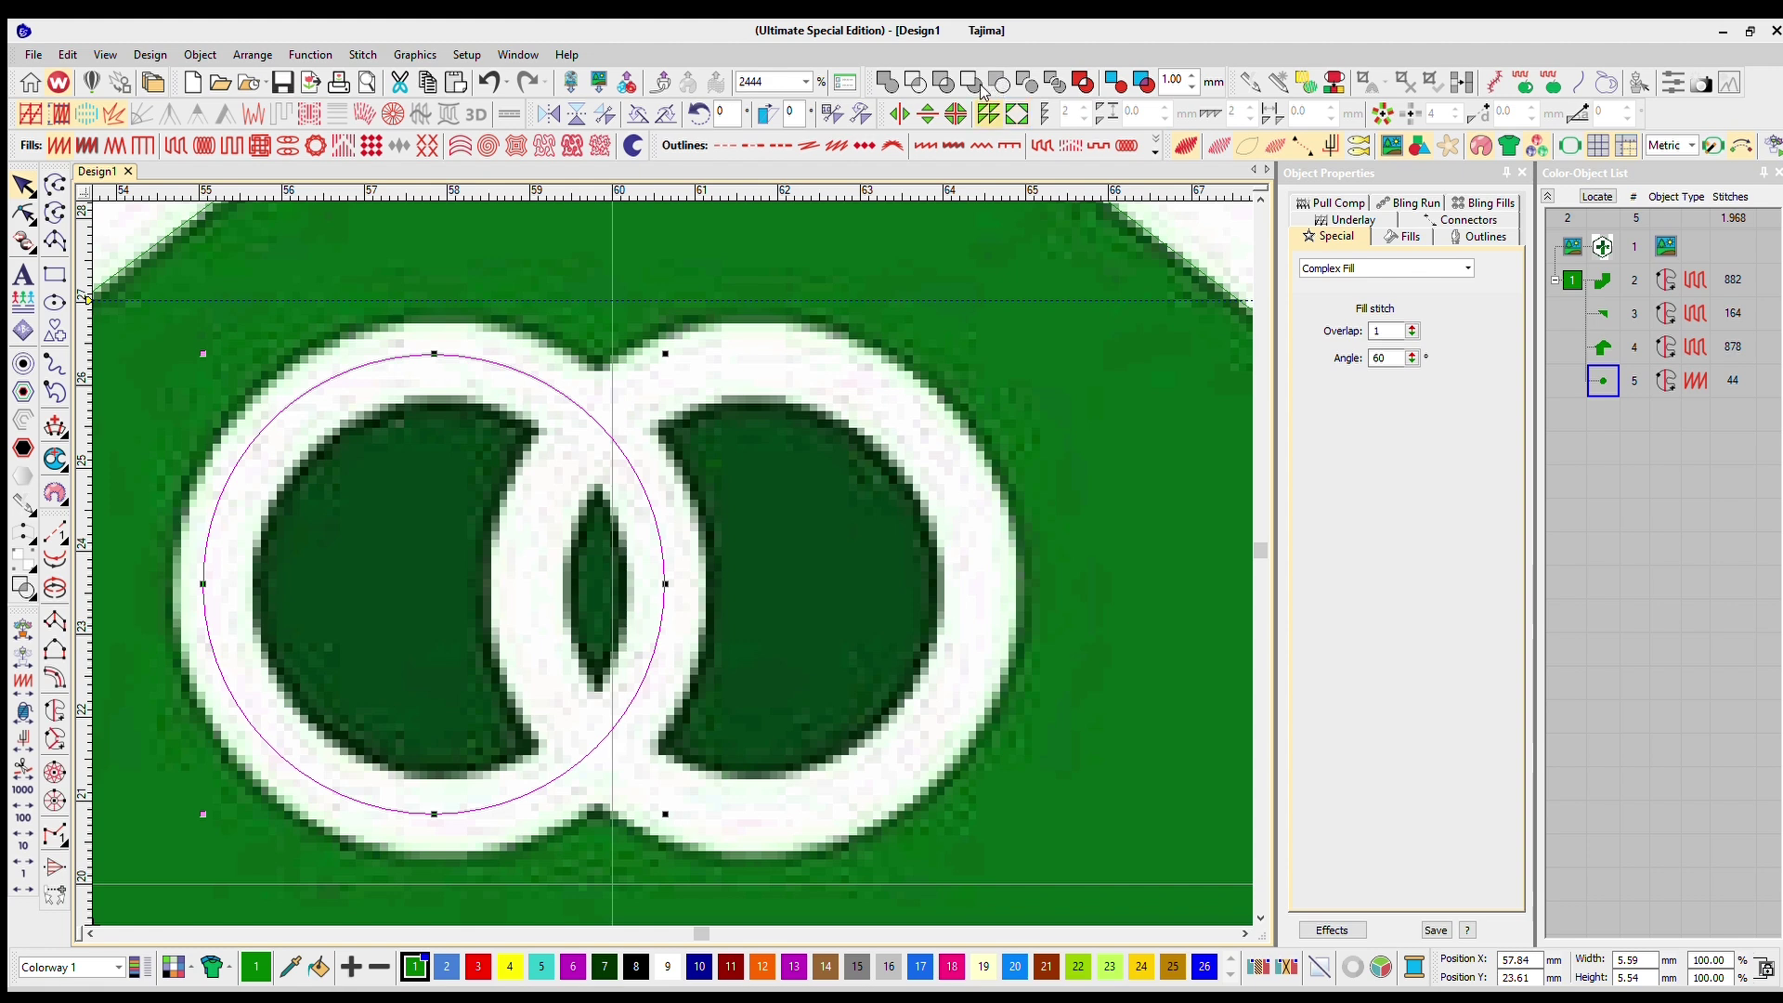
left_click(986, 88)
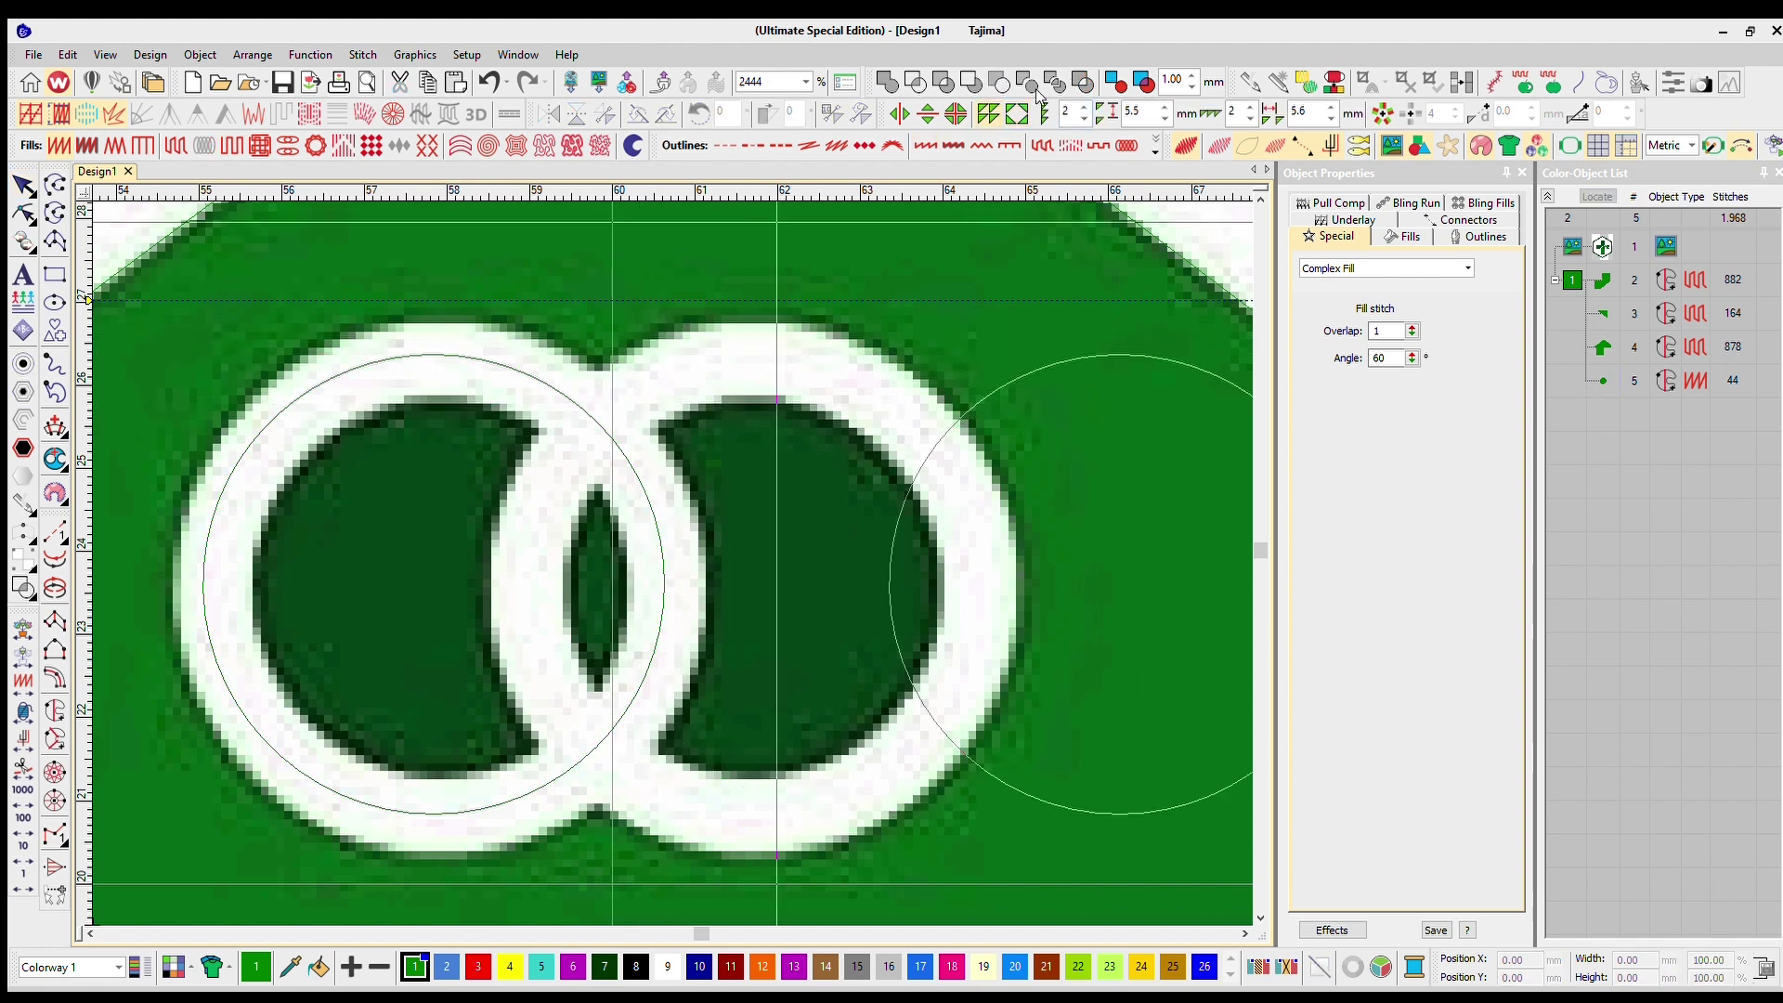
left_click(583, 340)
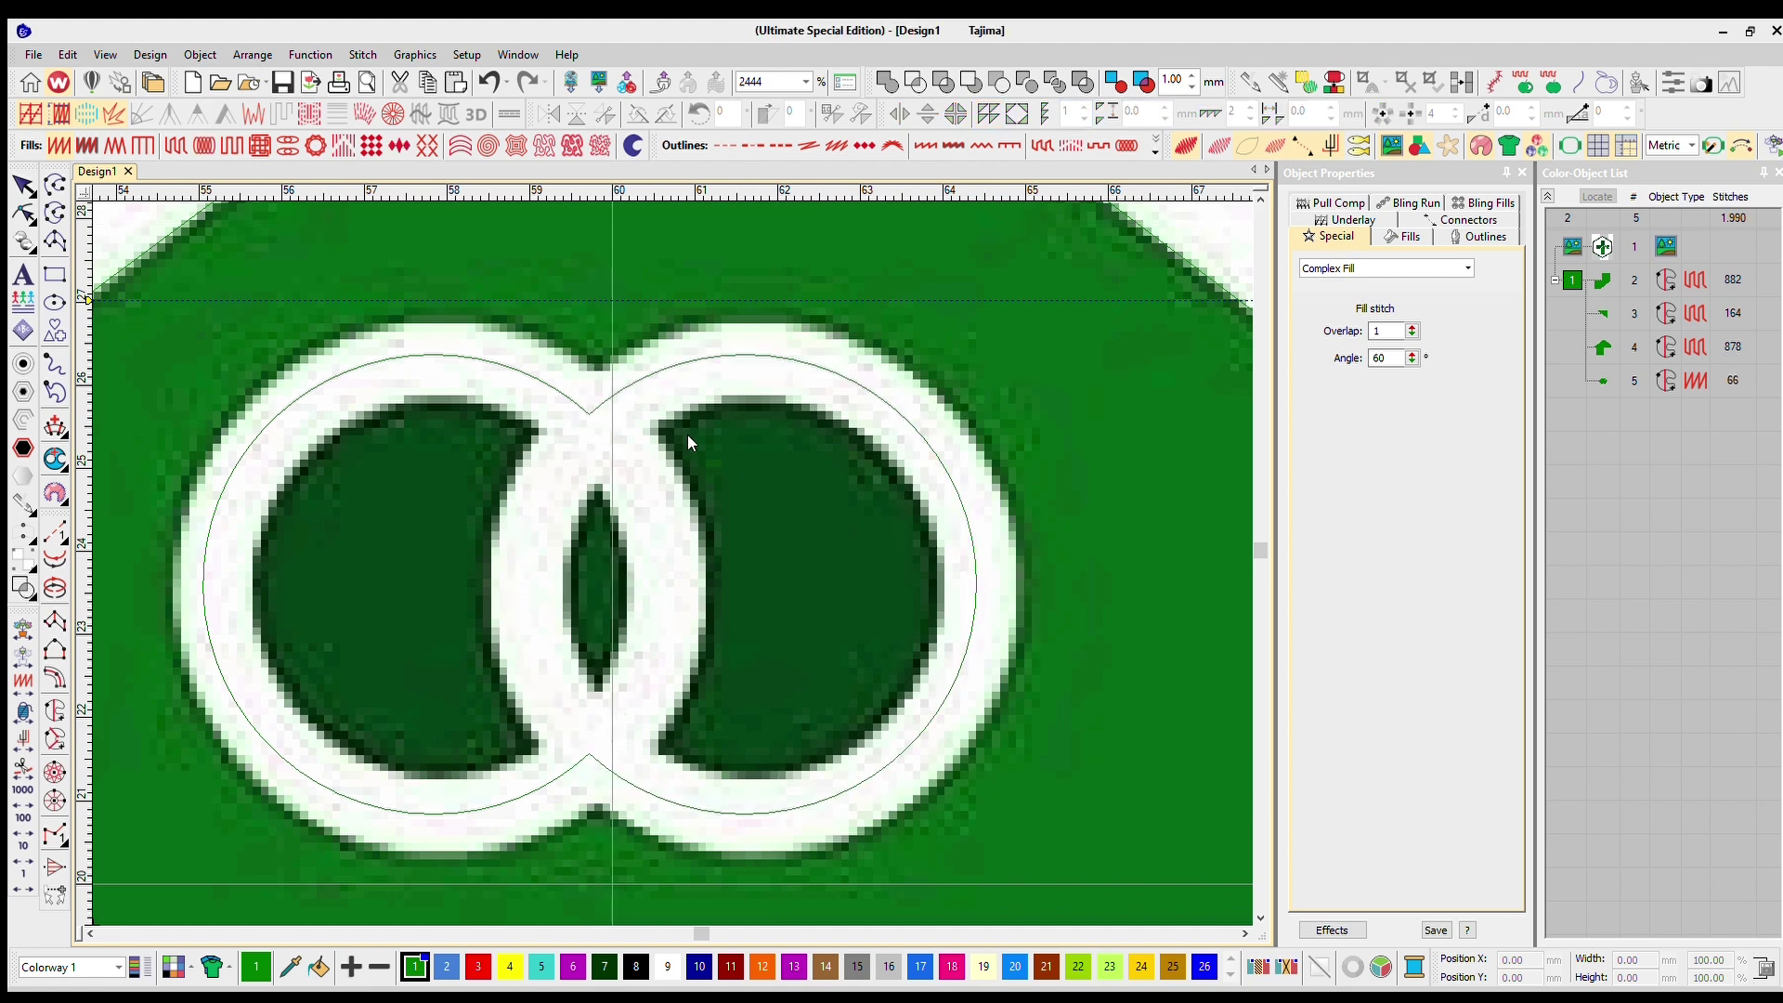
scroll(669, 424, "down", 4)
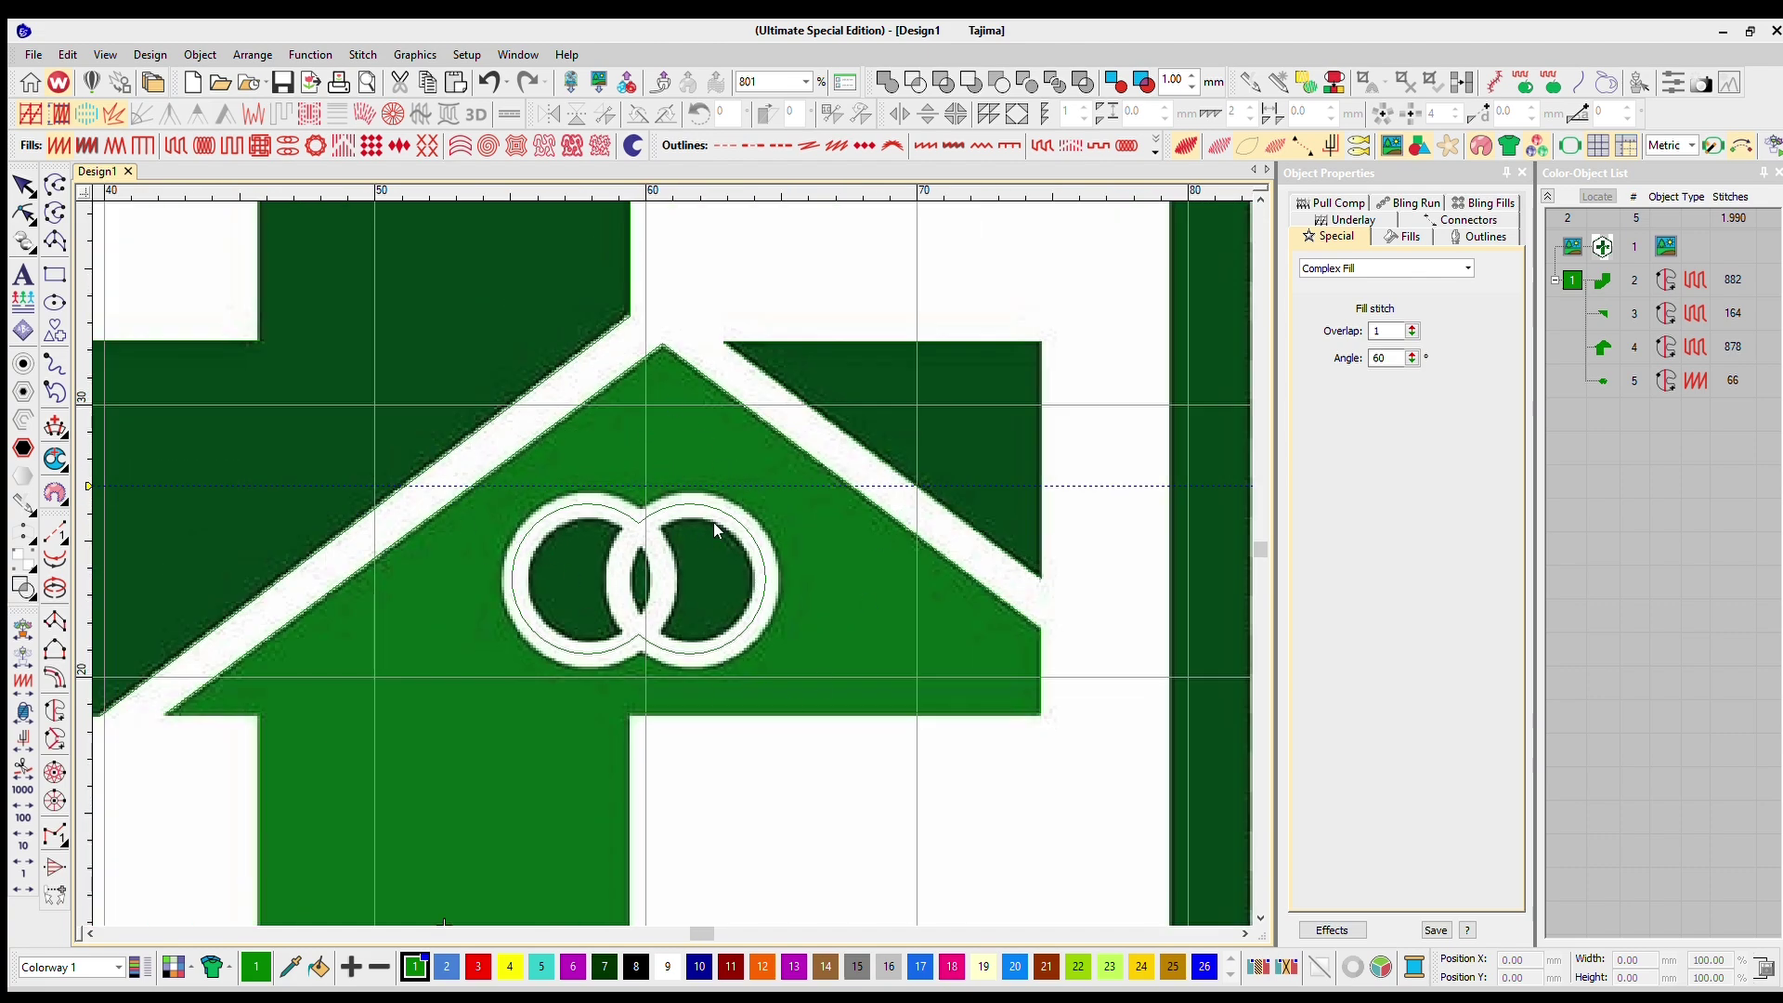
scroll(676, 522, "down", 2)
scroll(677, 522, "up", 3)
scroll(665, 532, "up", 2)
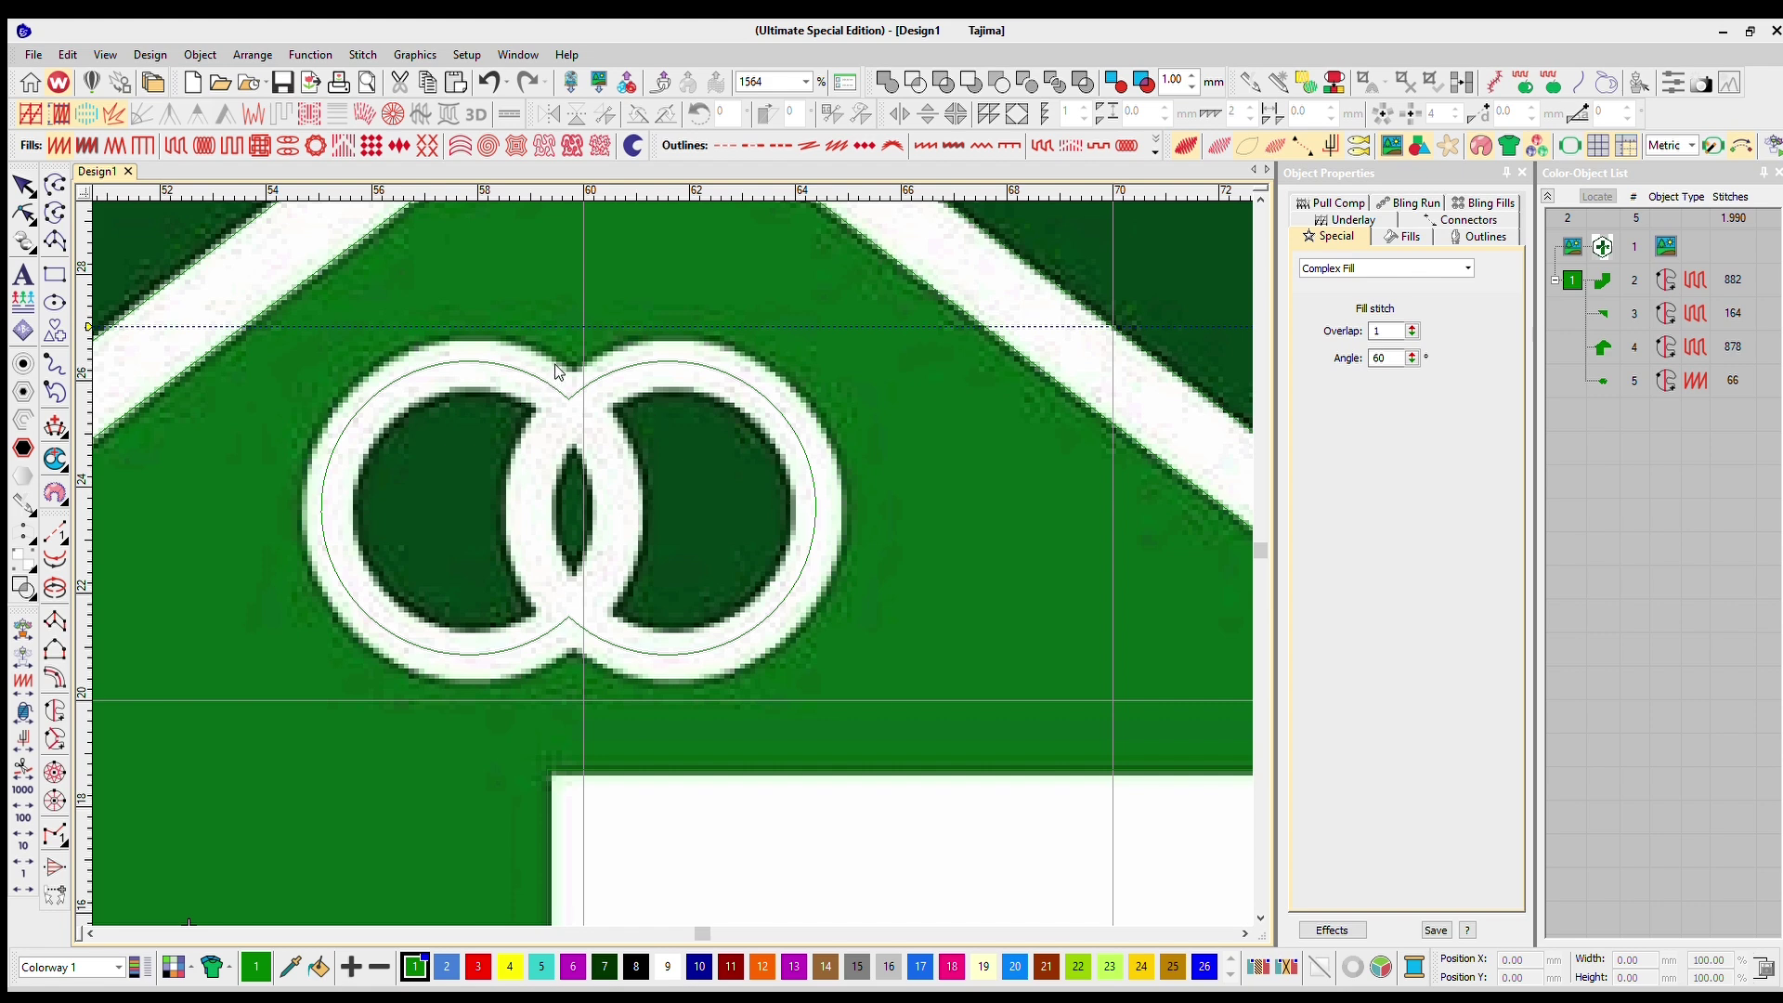
left_click(489, 82)
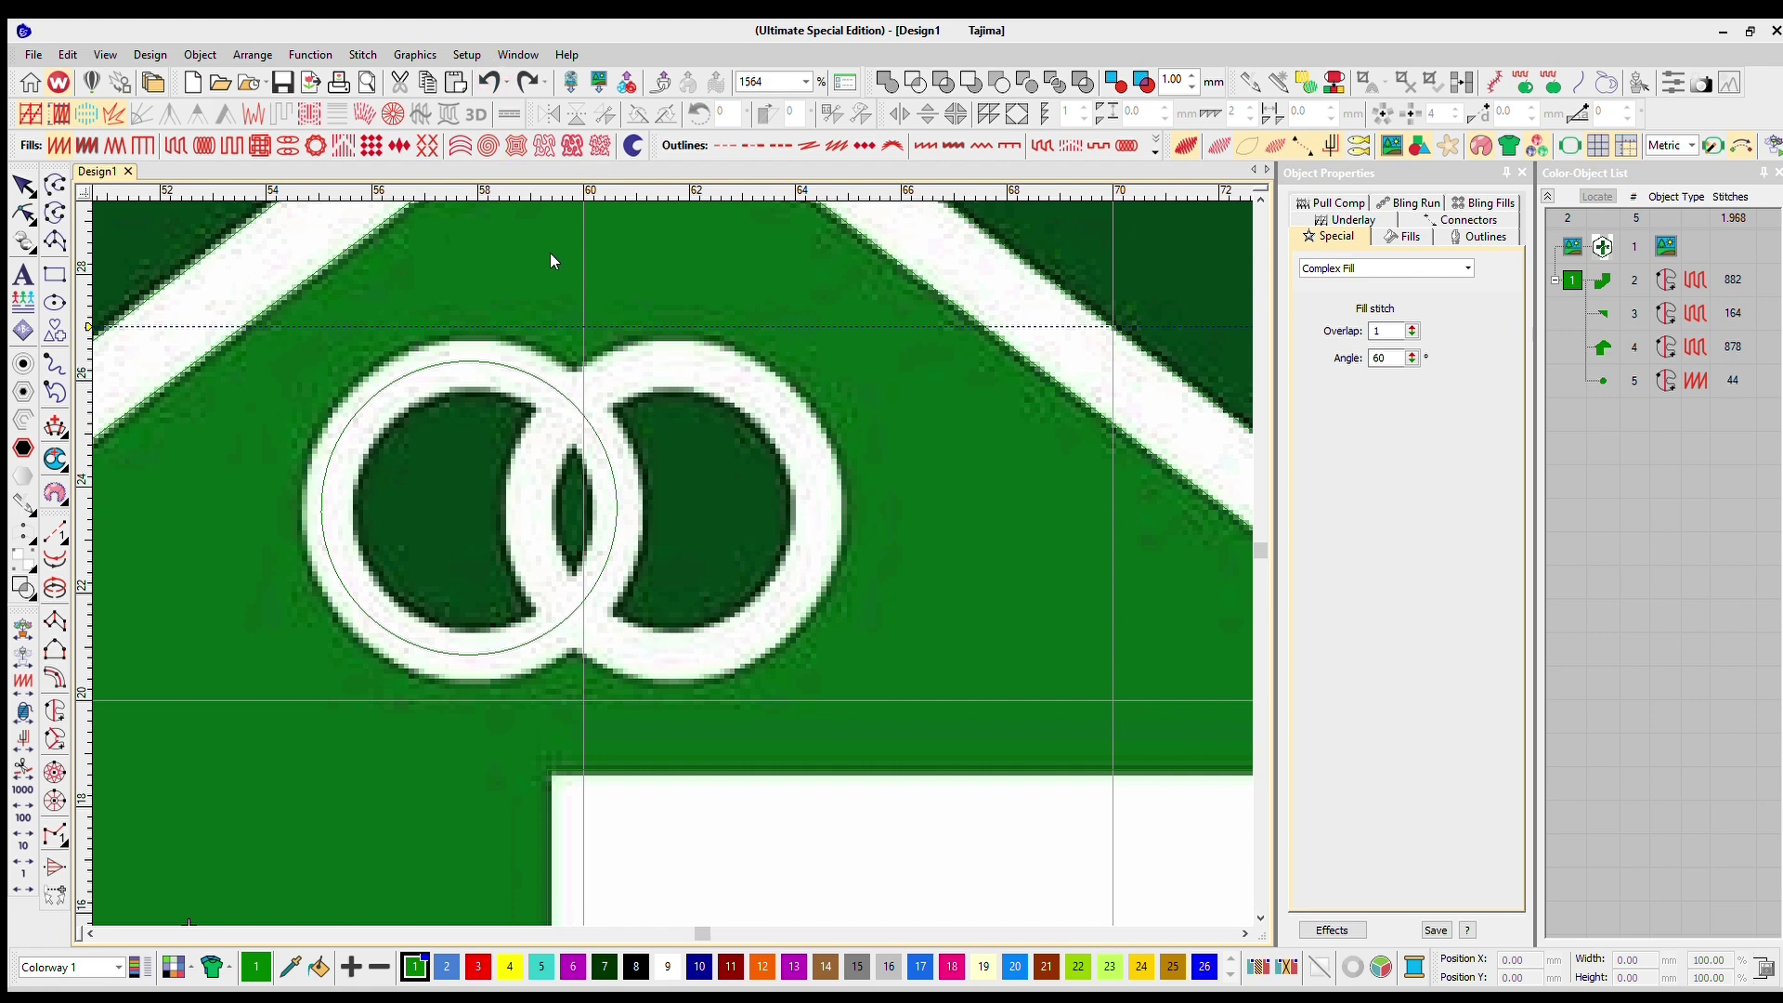
Generate a Column C outline from the circle on the left ring, show the stitching and select the outline
left_click(561, 373)
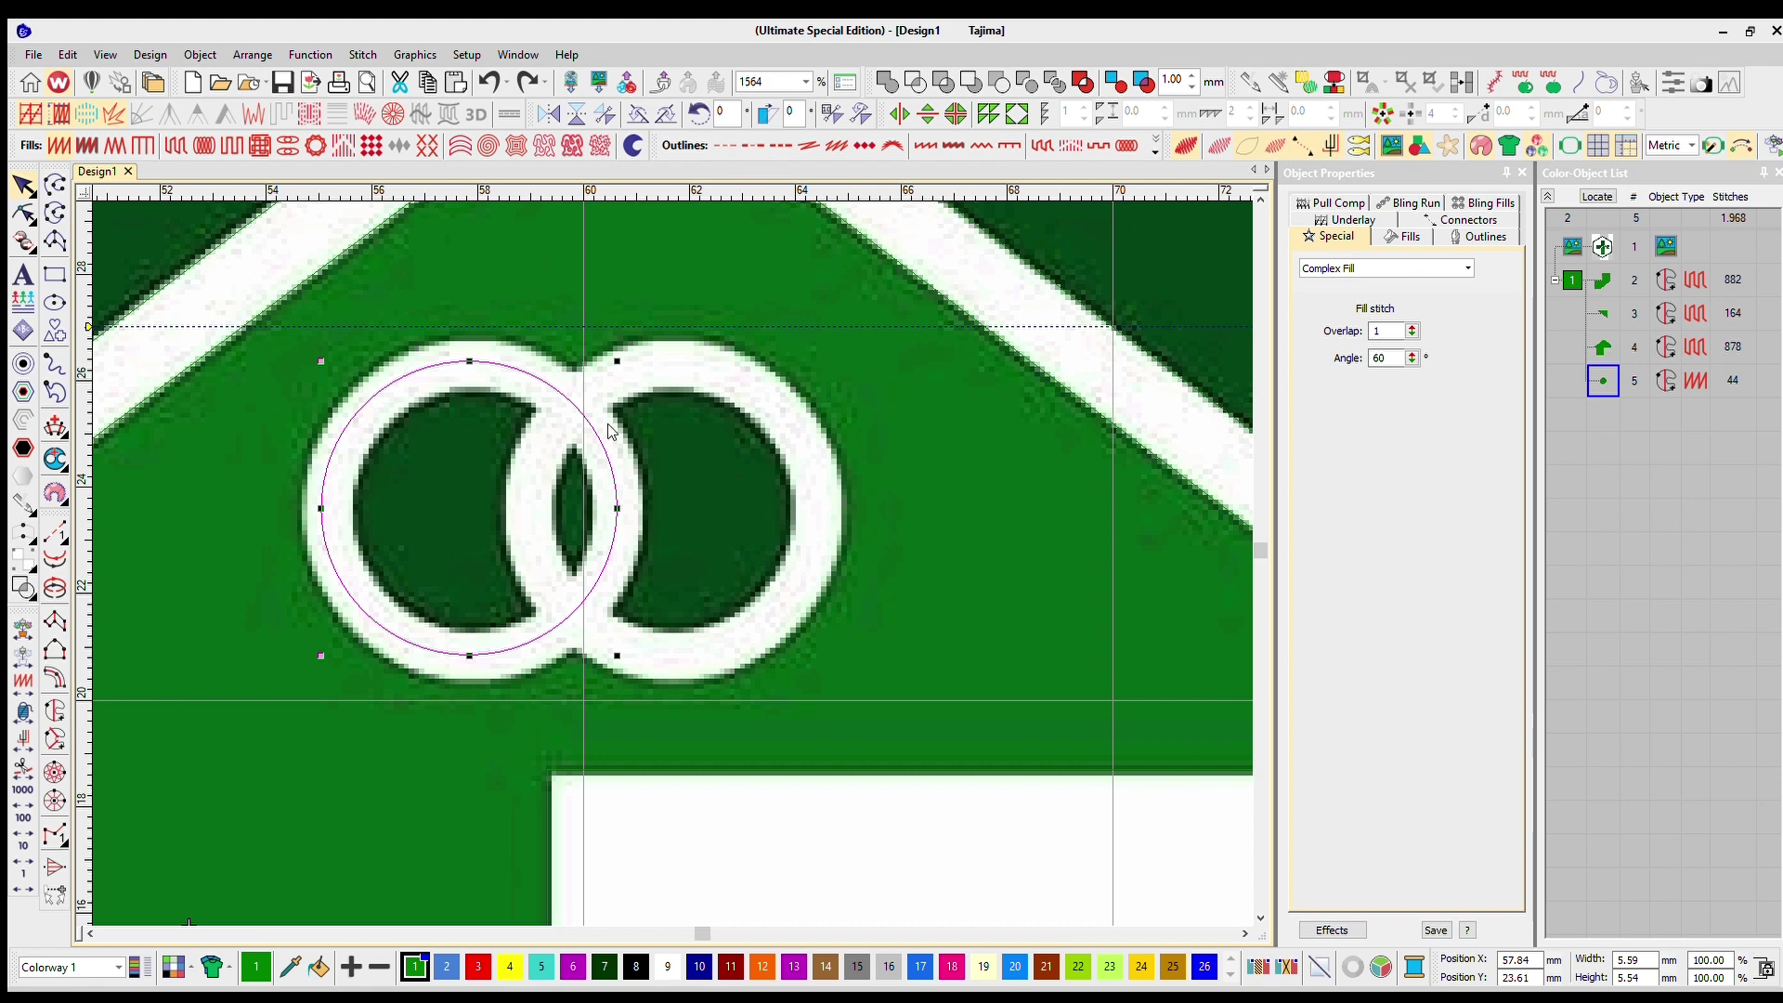
left_click(20, 334)
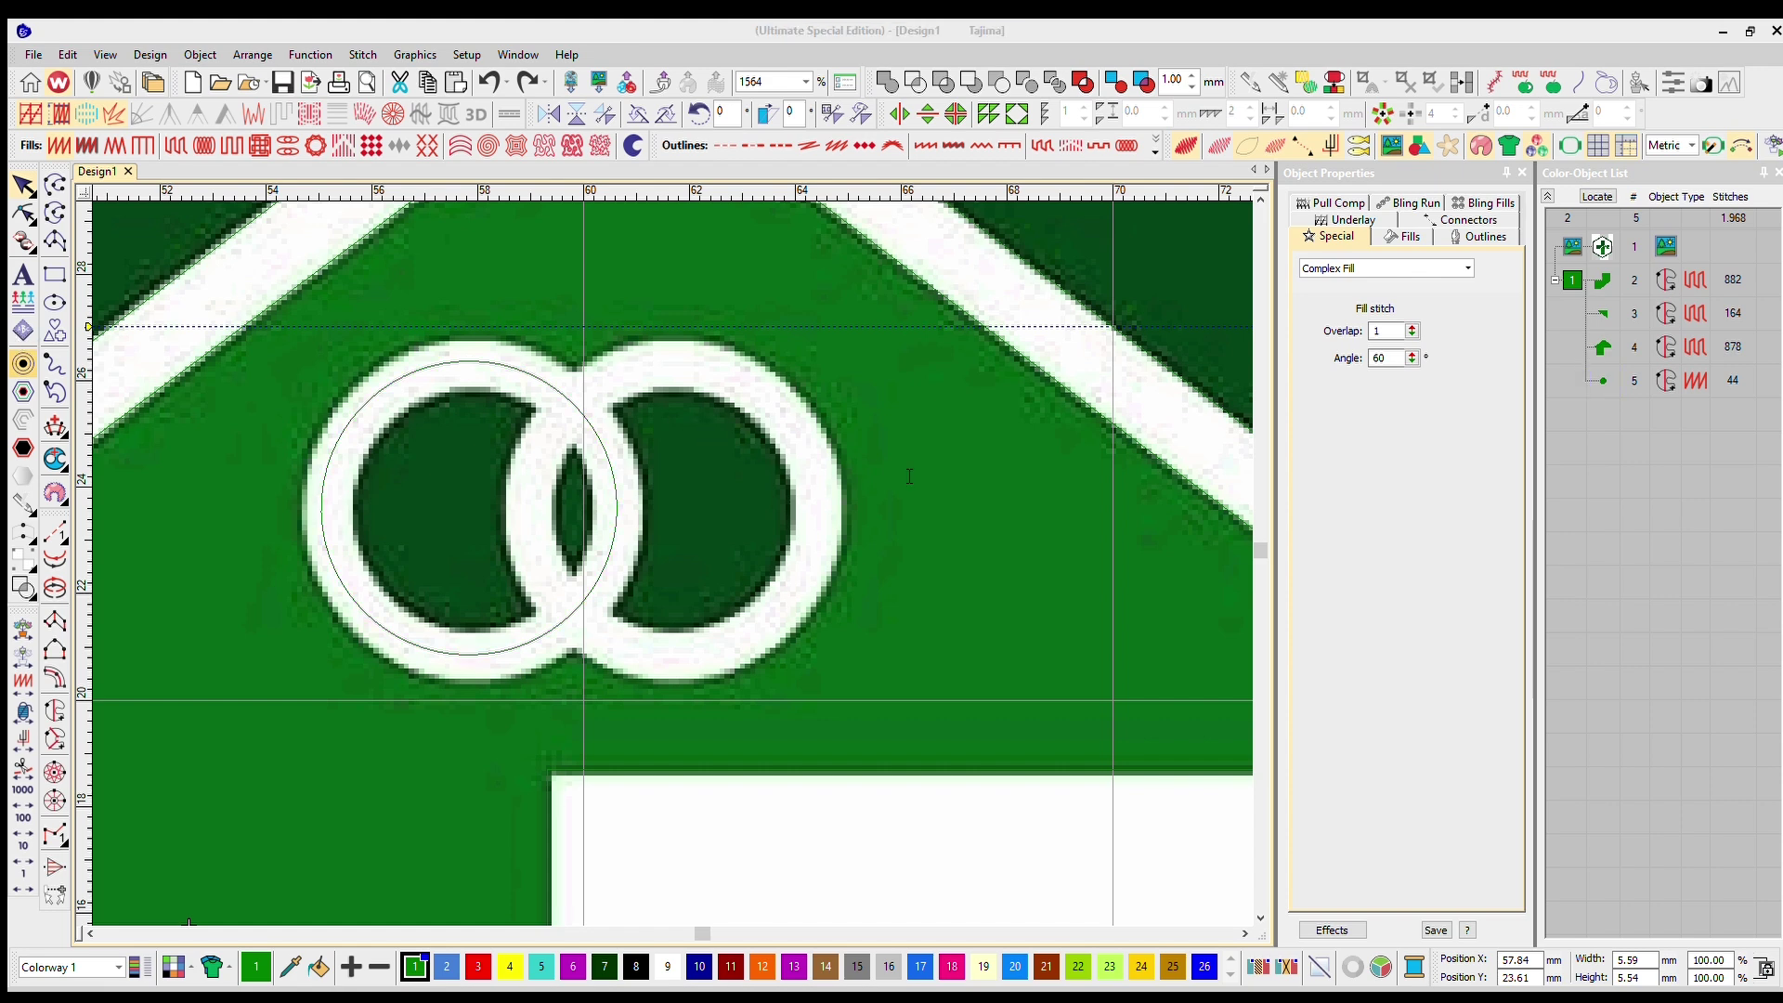
left_click(865, 561)
key("t")
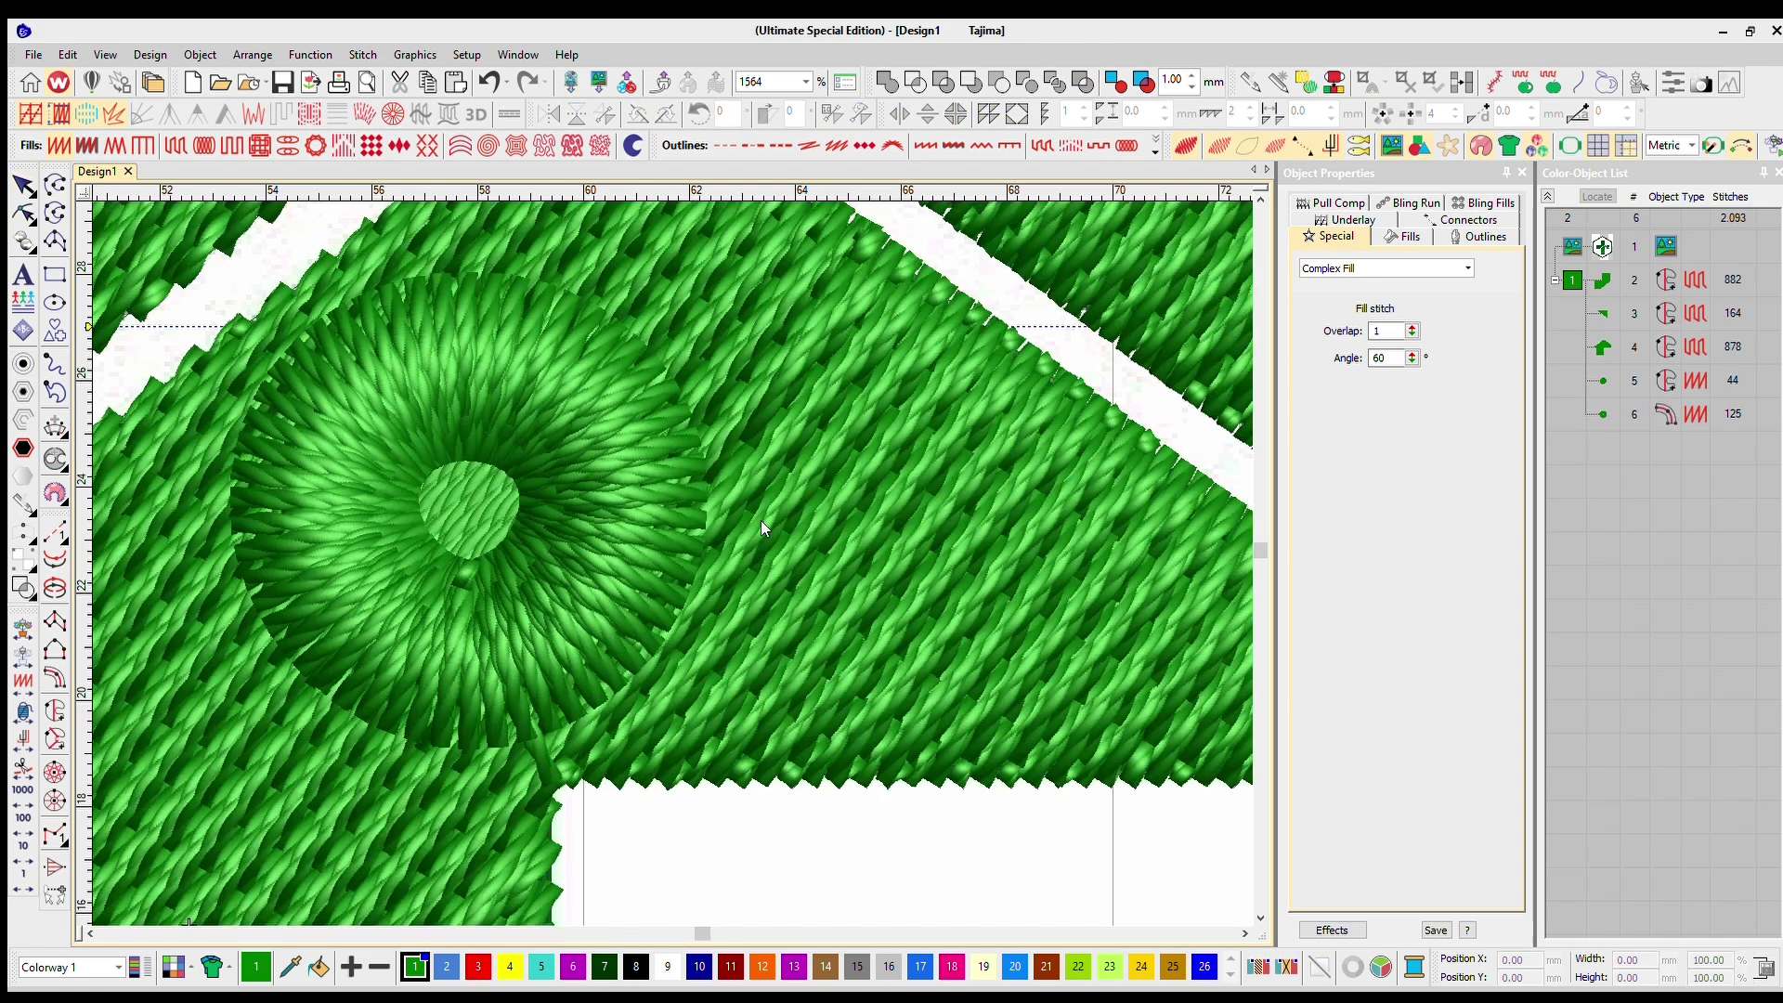
left_click(23, 186)
scroll(666, 532, "down", 2)
scroll(665, 537, "down", 4)
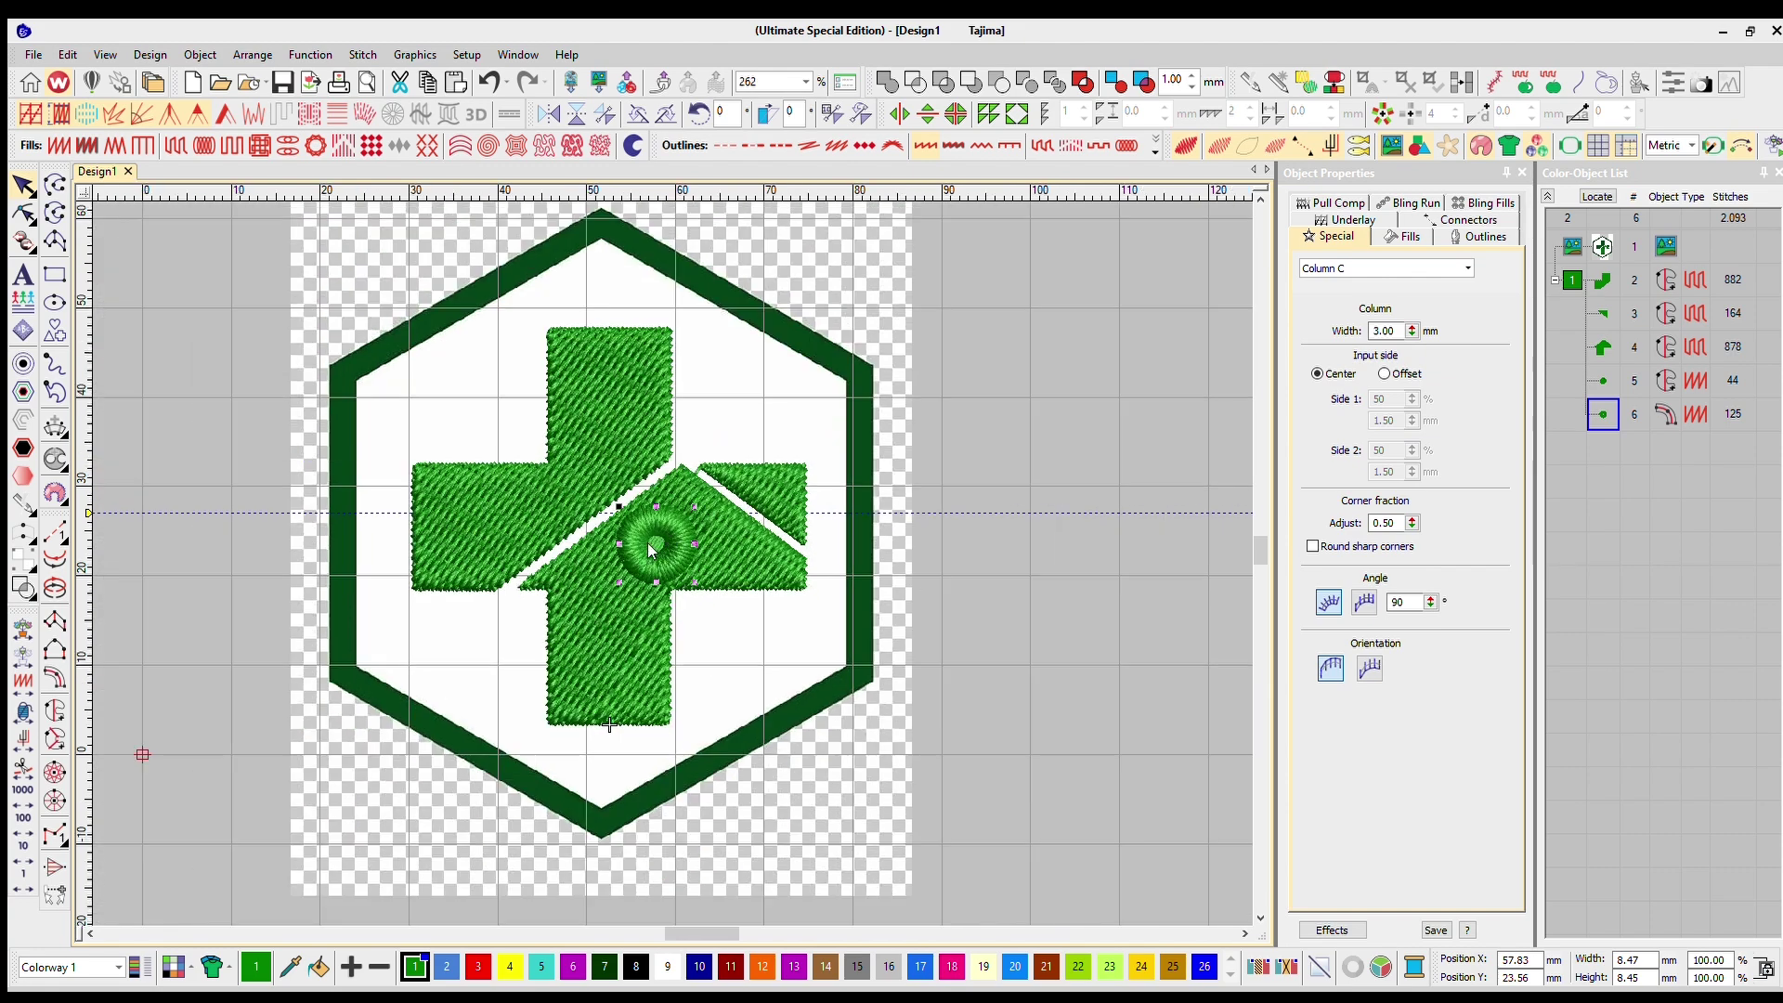
Try column widths of 2.2 mm and 1.7 mm on the Column C ring outline
scroll(665, 537, "up", 4)
scroll(665, 537, "down", 1)
scroll(668, 539, "down", 2)
scroll(669, 539, "up", 1)
double_click(1388, 330)
type("2.2")
key("Return")
type("1.7")
key("Return")
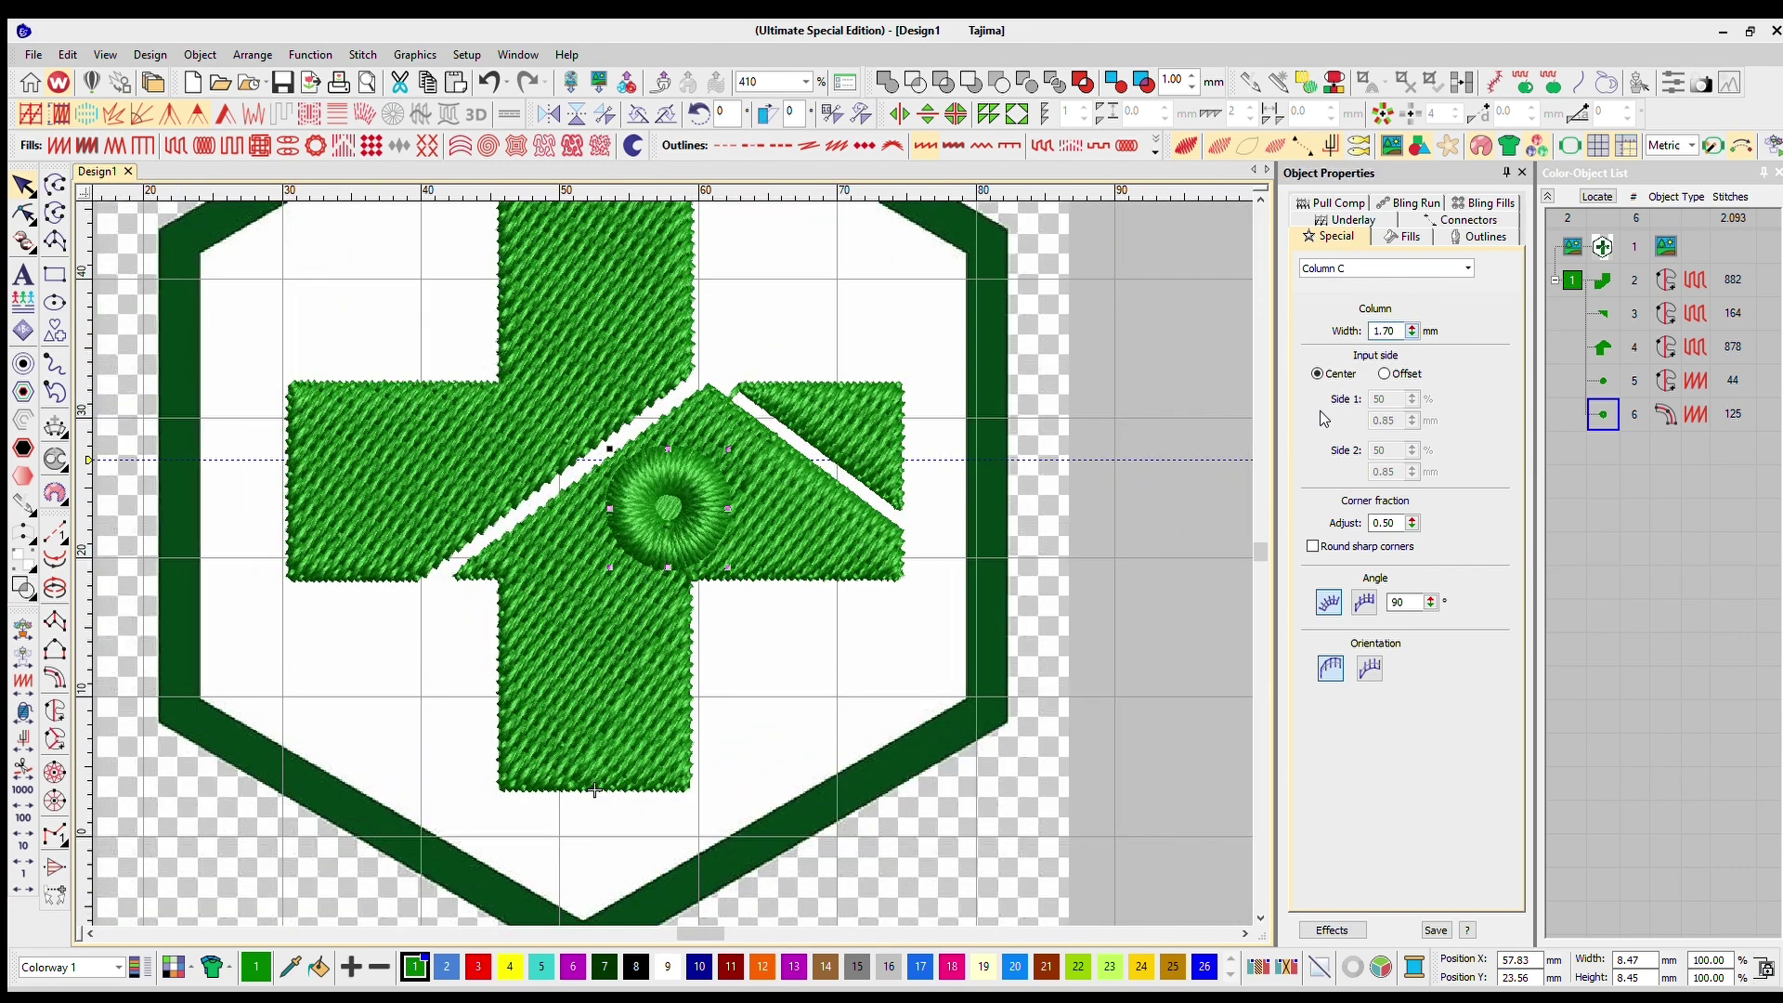
scroll(666, 531, "up", 5)
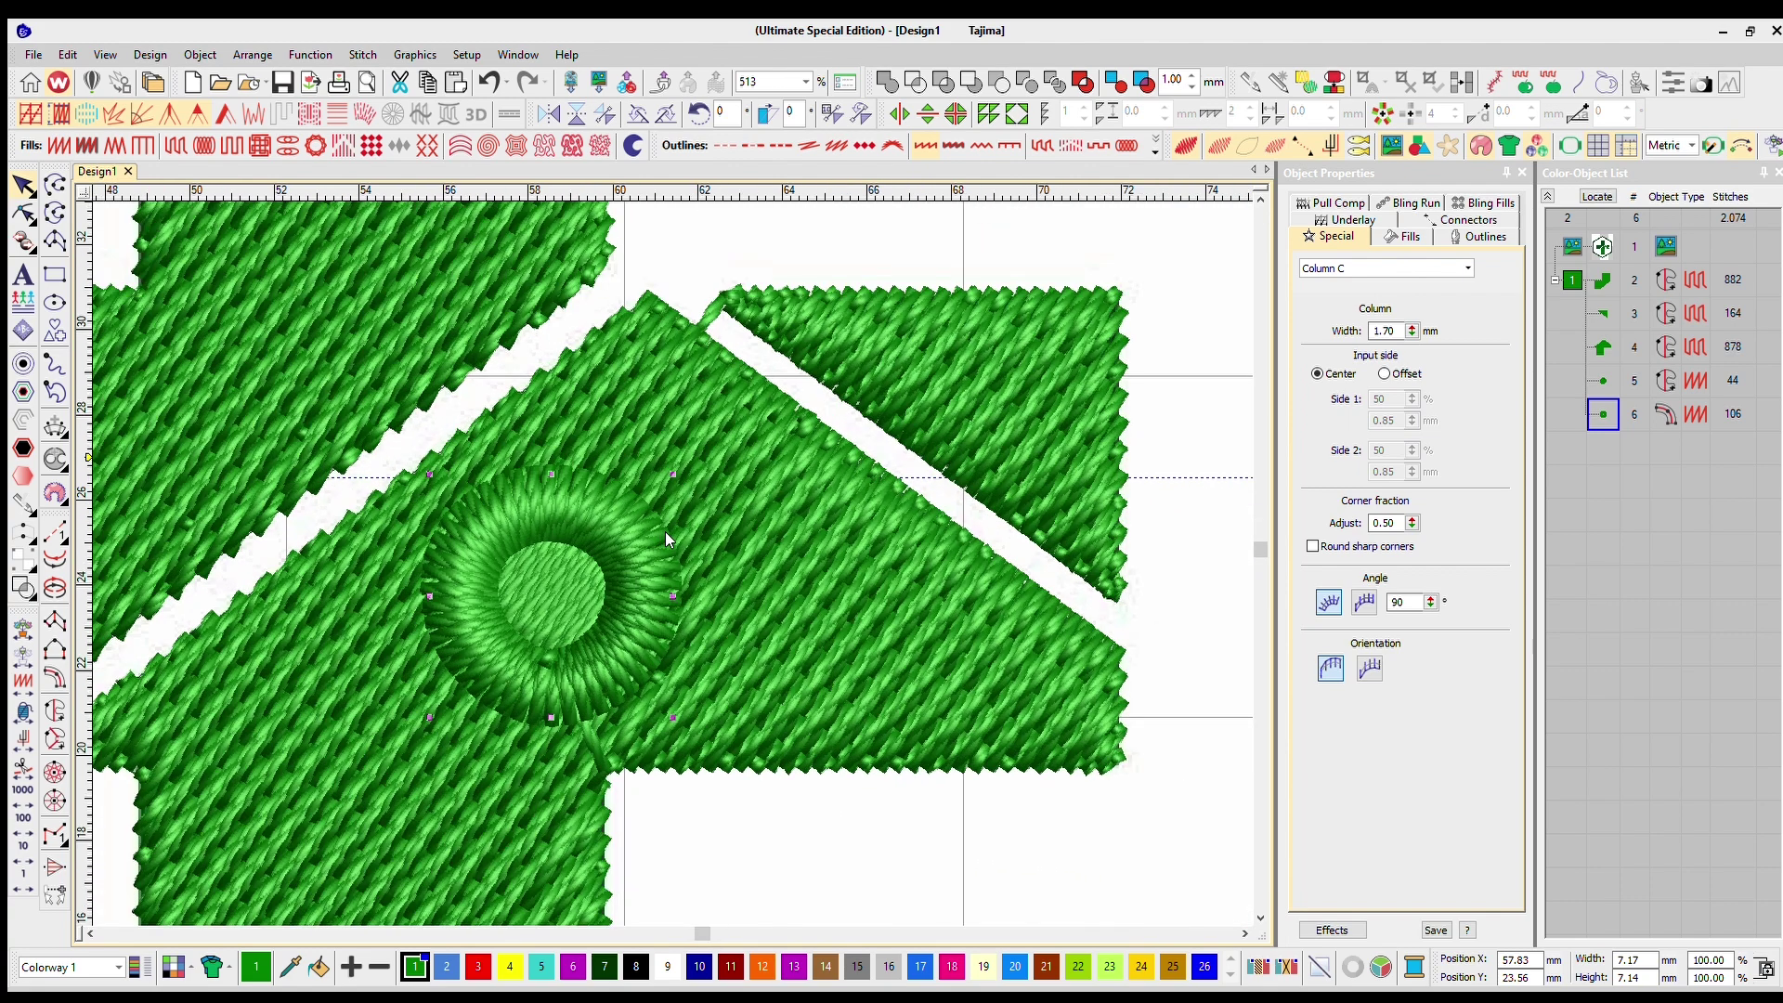
Narrow the ring outline's column width to 1.1 mm and further to 0.8 mm, and deselect it
type("1.1")
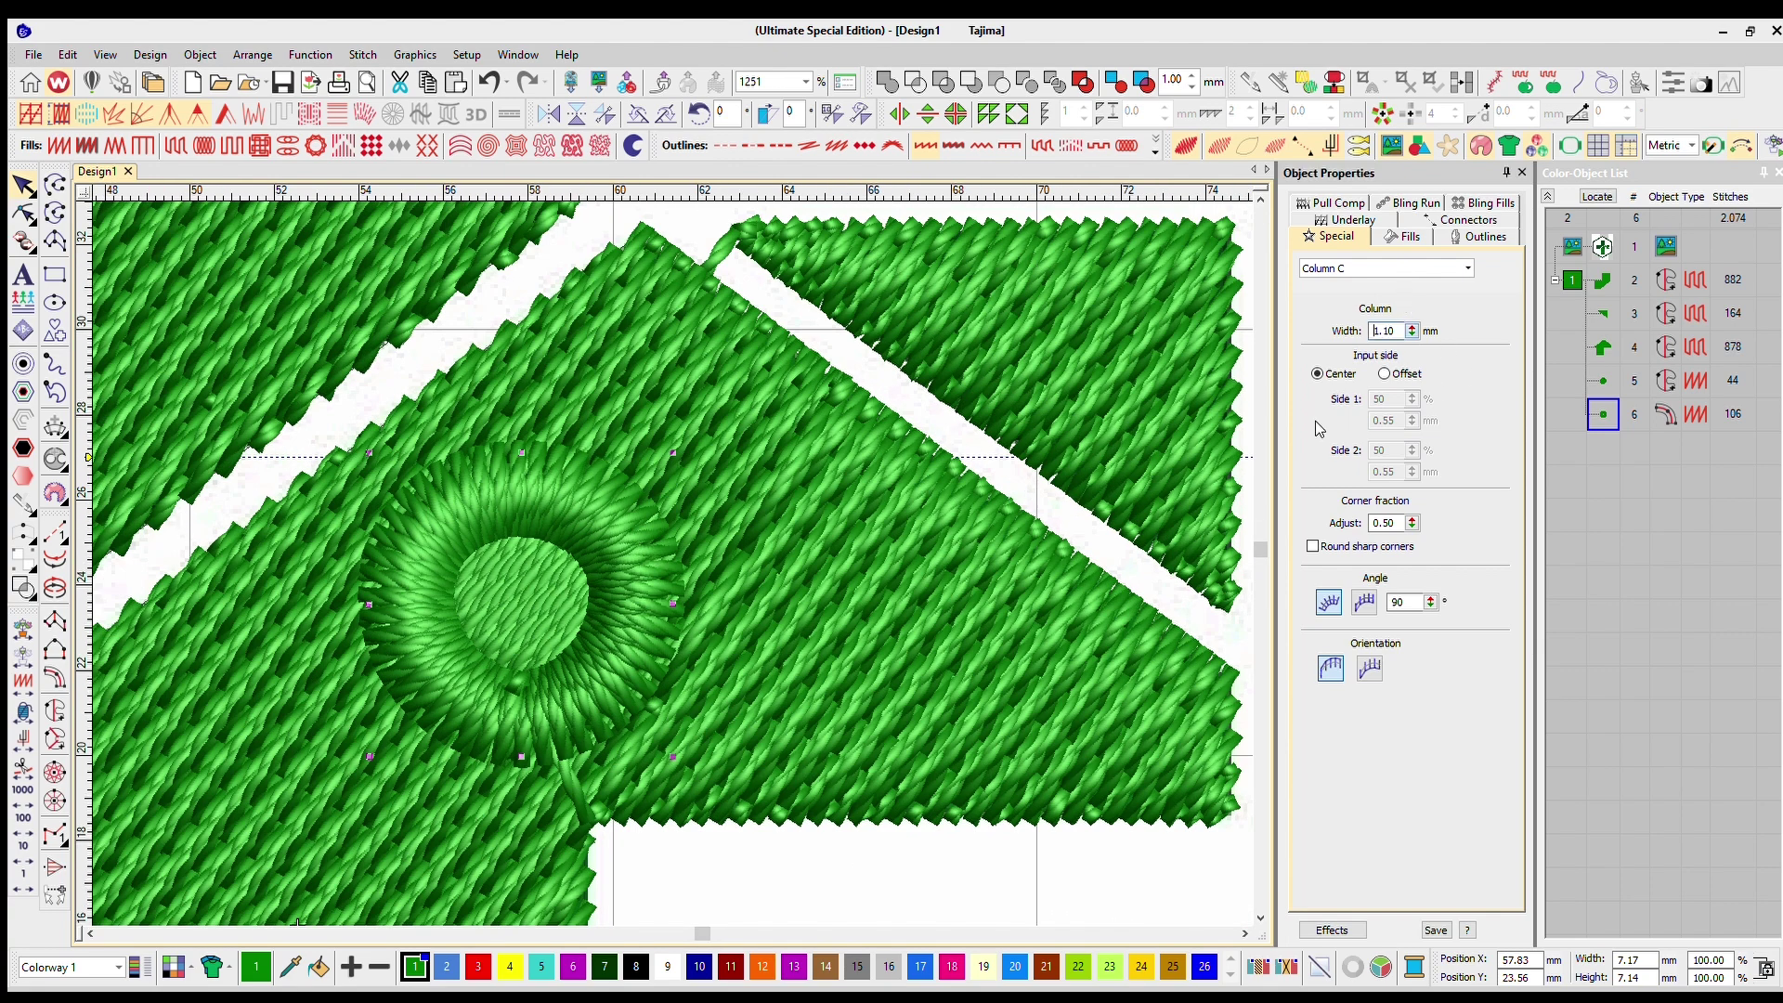
key("Return")
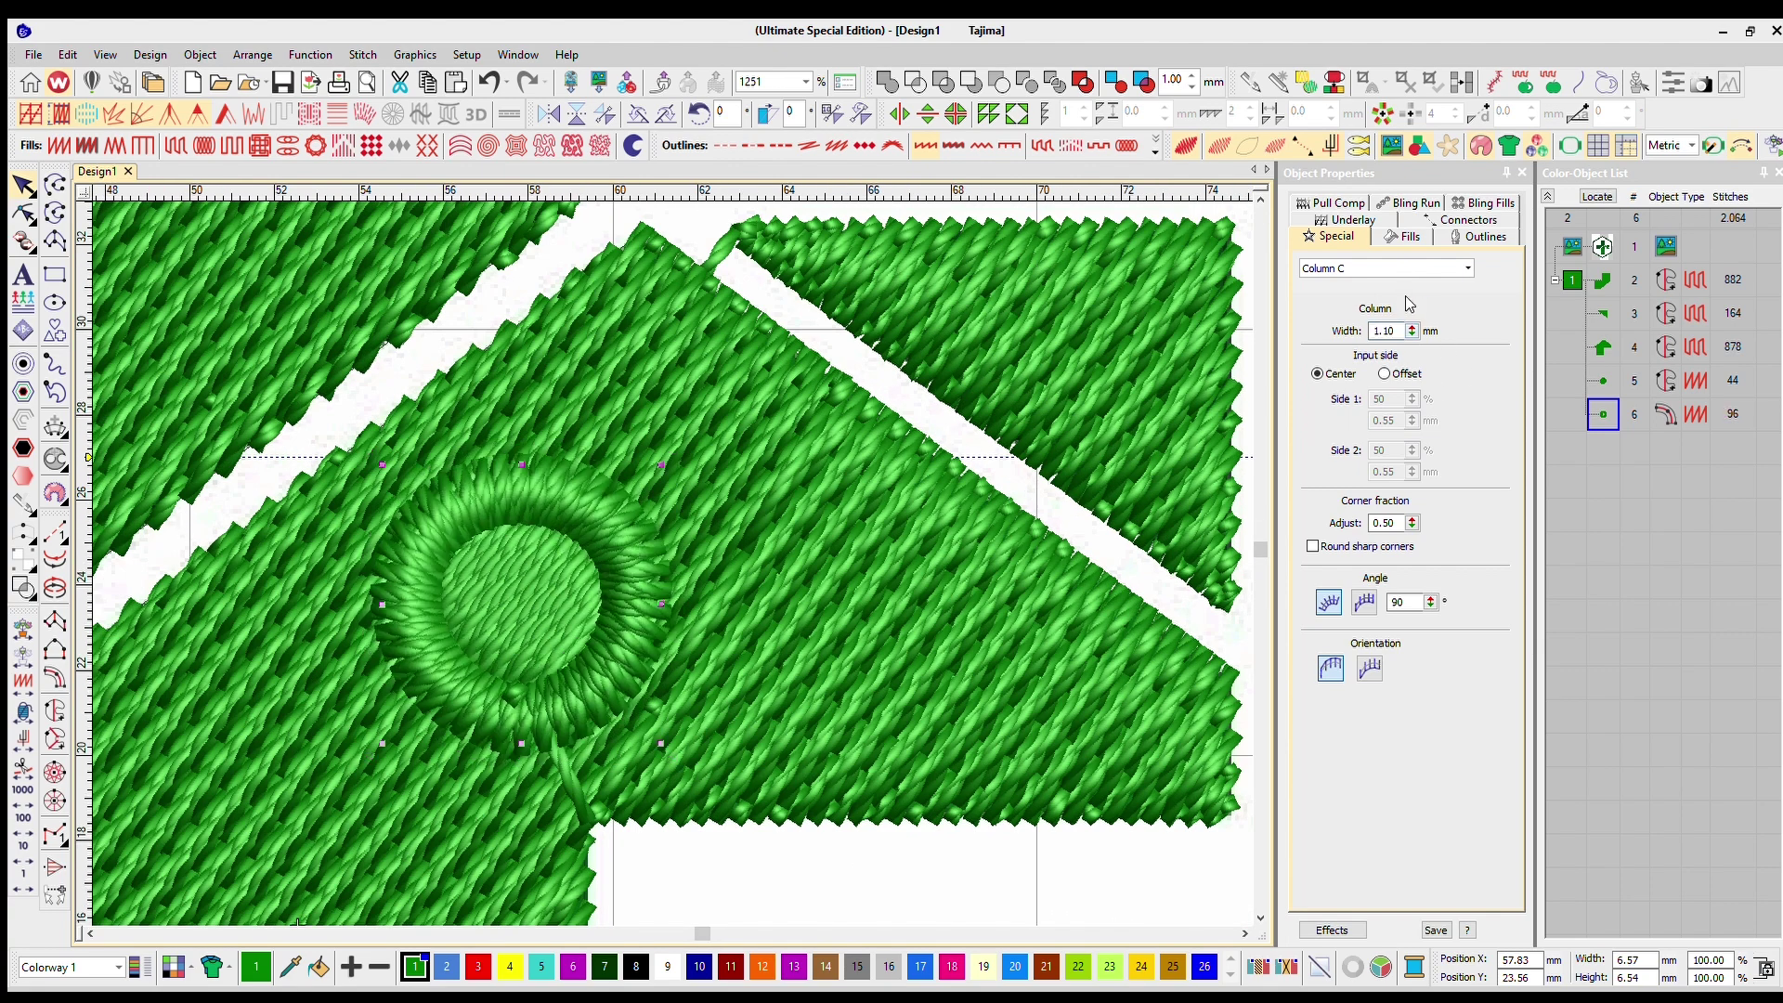
left_click_drag(1397, 331, 1311, 427)
type(".8")
key("Return")
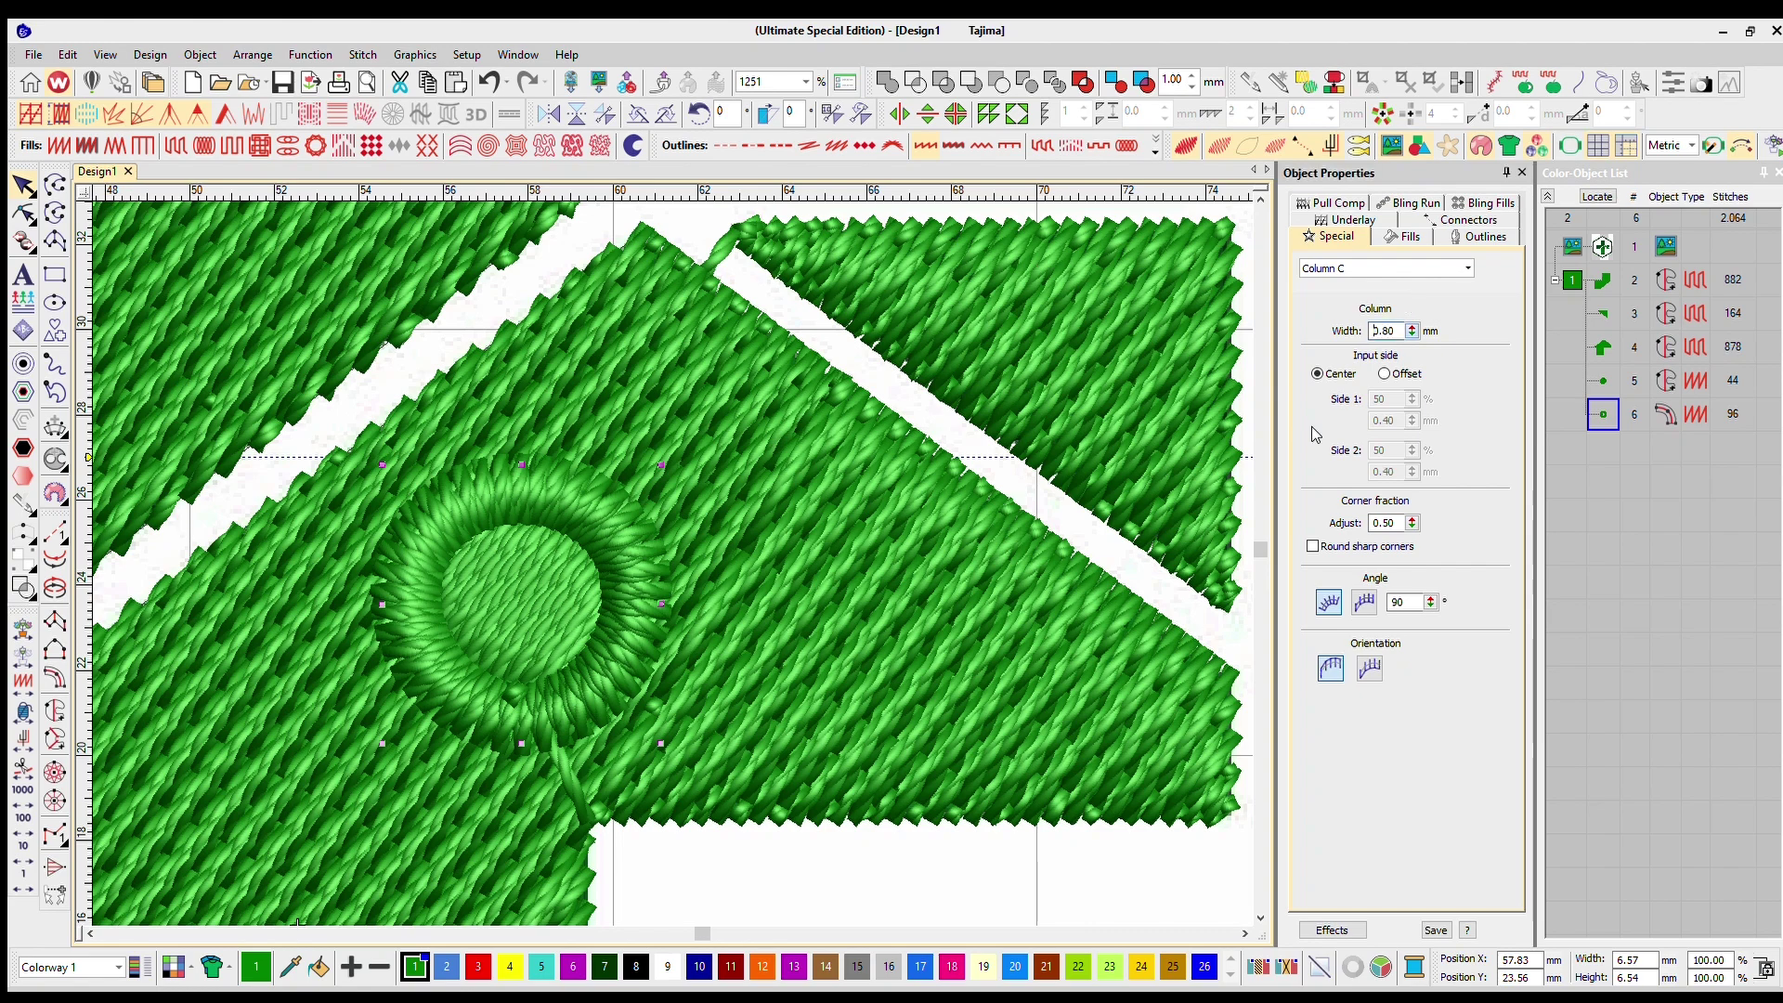
scroll(665, 533, "down", 5)
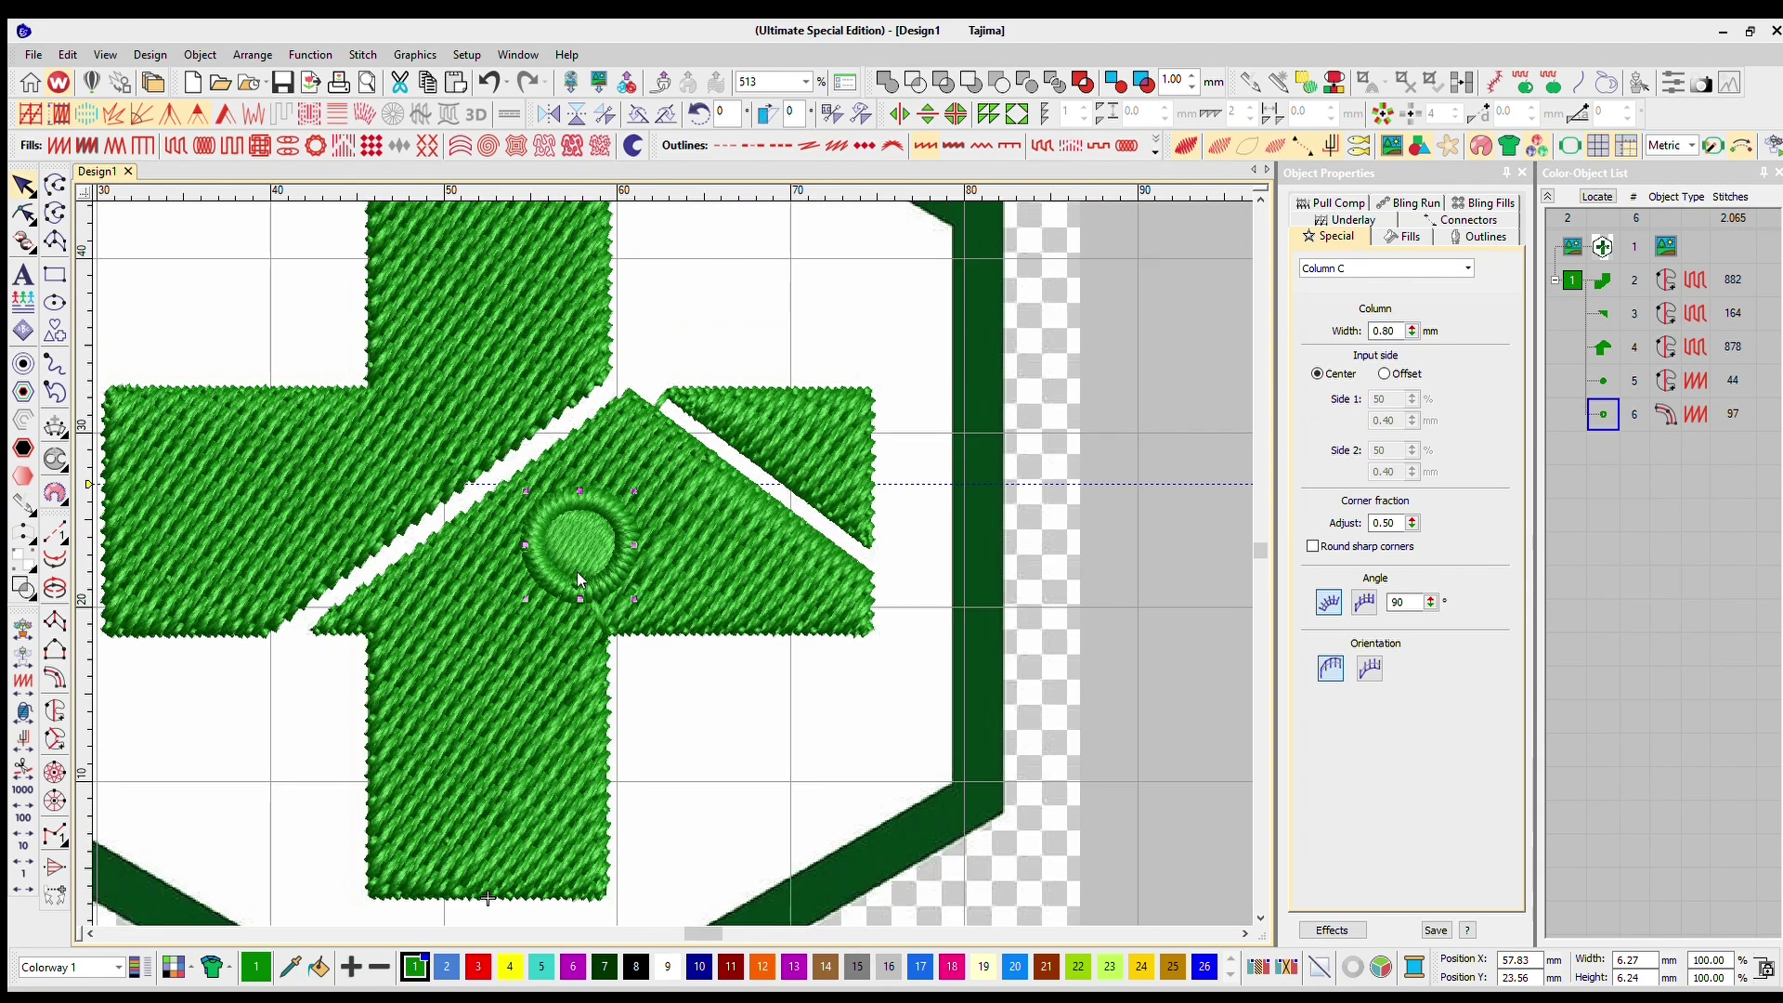
scroll(666, 537, "up", 4)
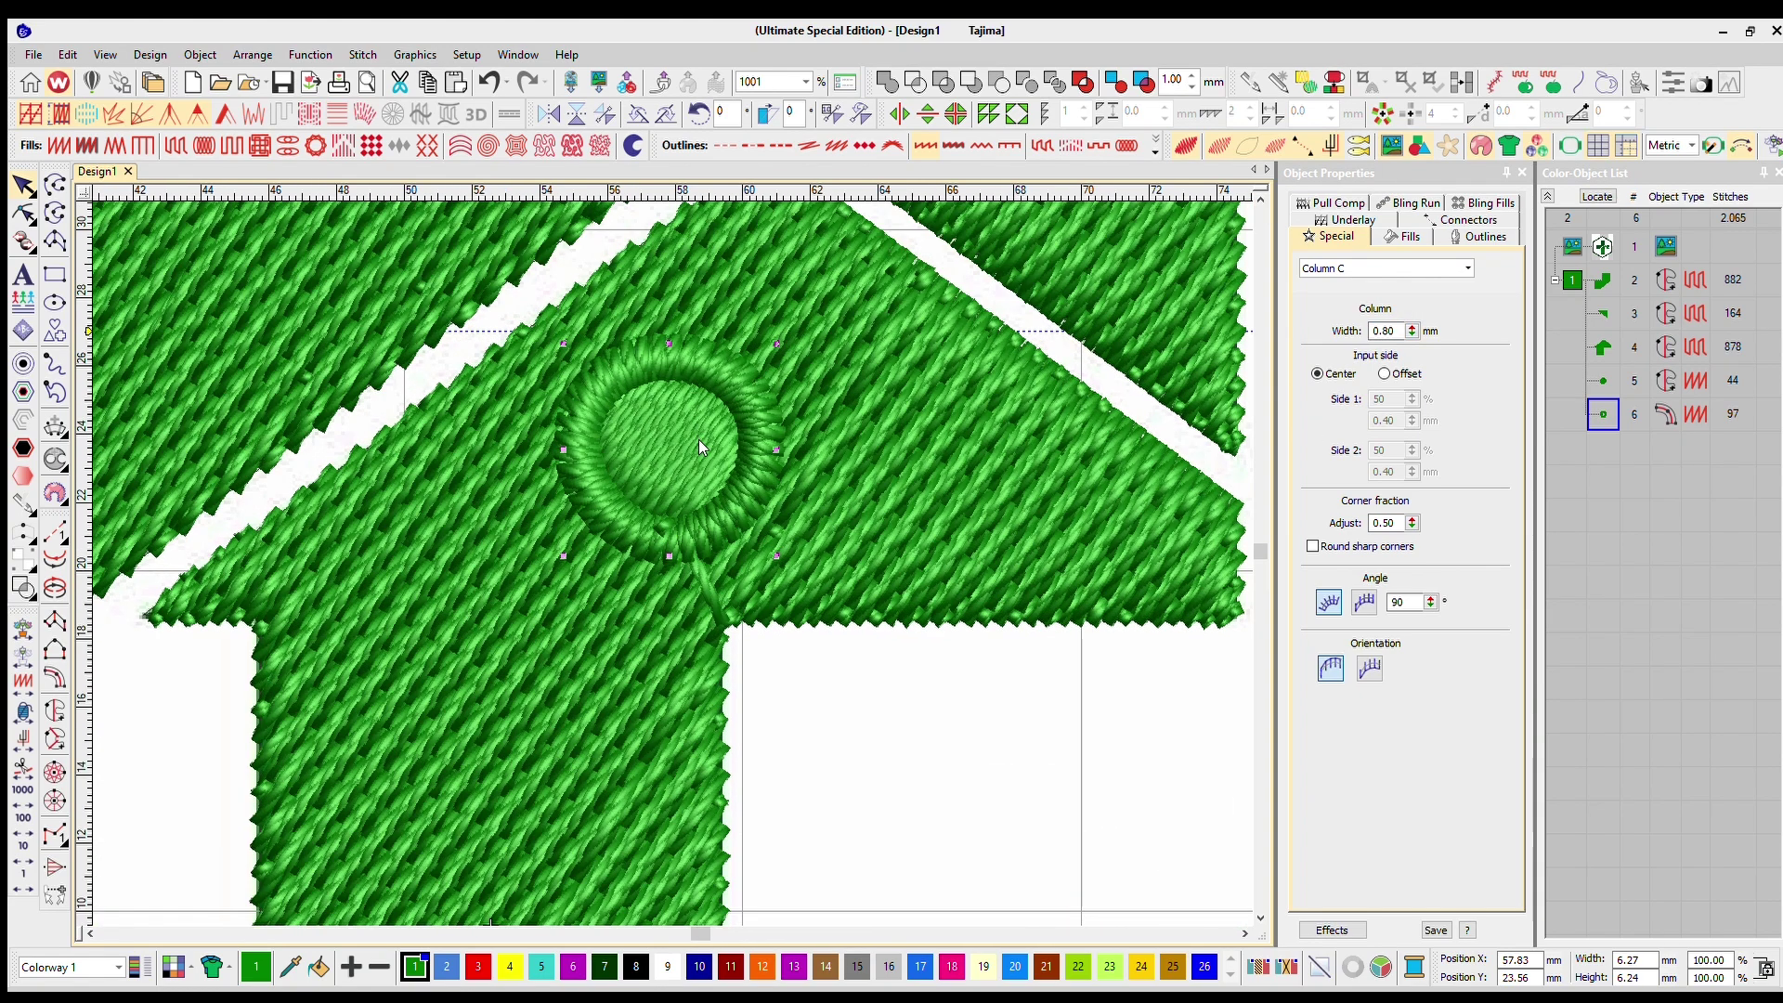
scroll(665, 532, "down", 5)
left_click(941, 487)
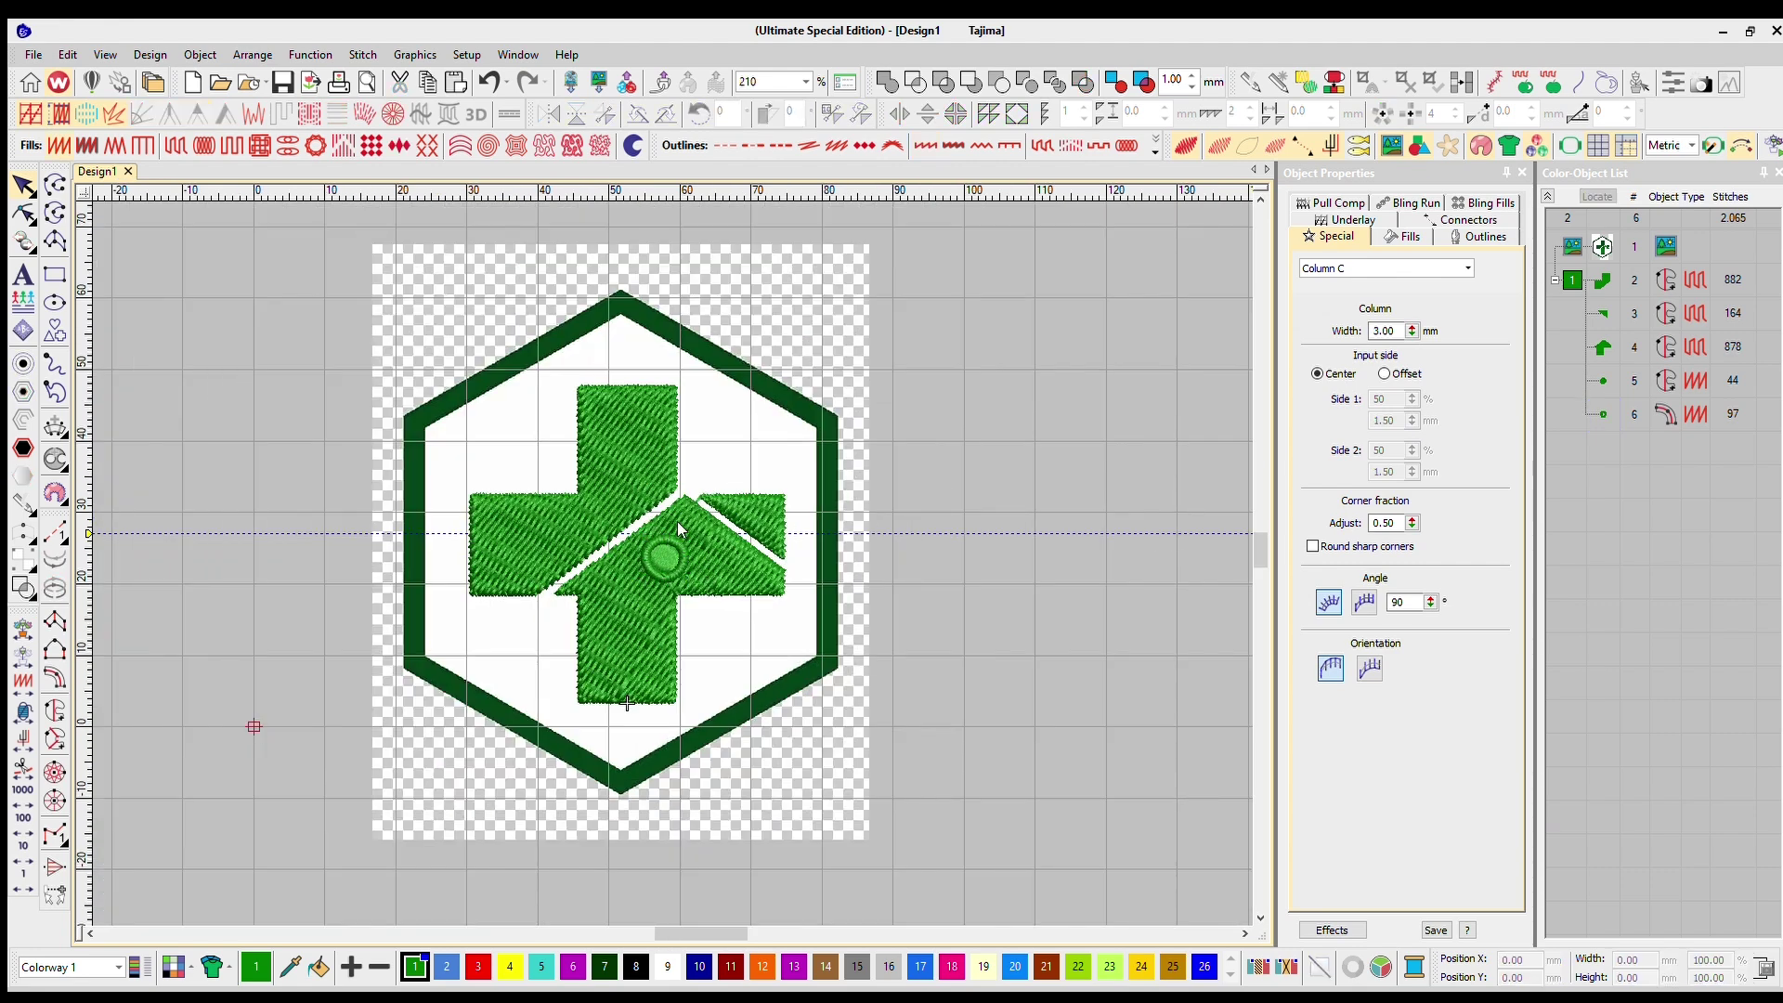
Recolour the Column C ring outline to white colour 9 and set its column width to 0.6 mm
scroll(656, 556, "up", 3)
left_click(677, 498)
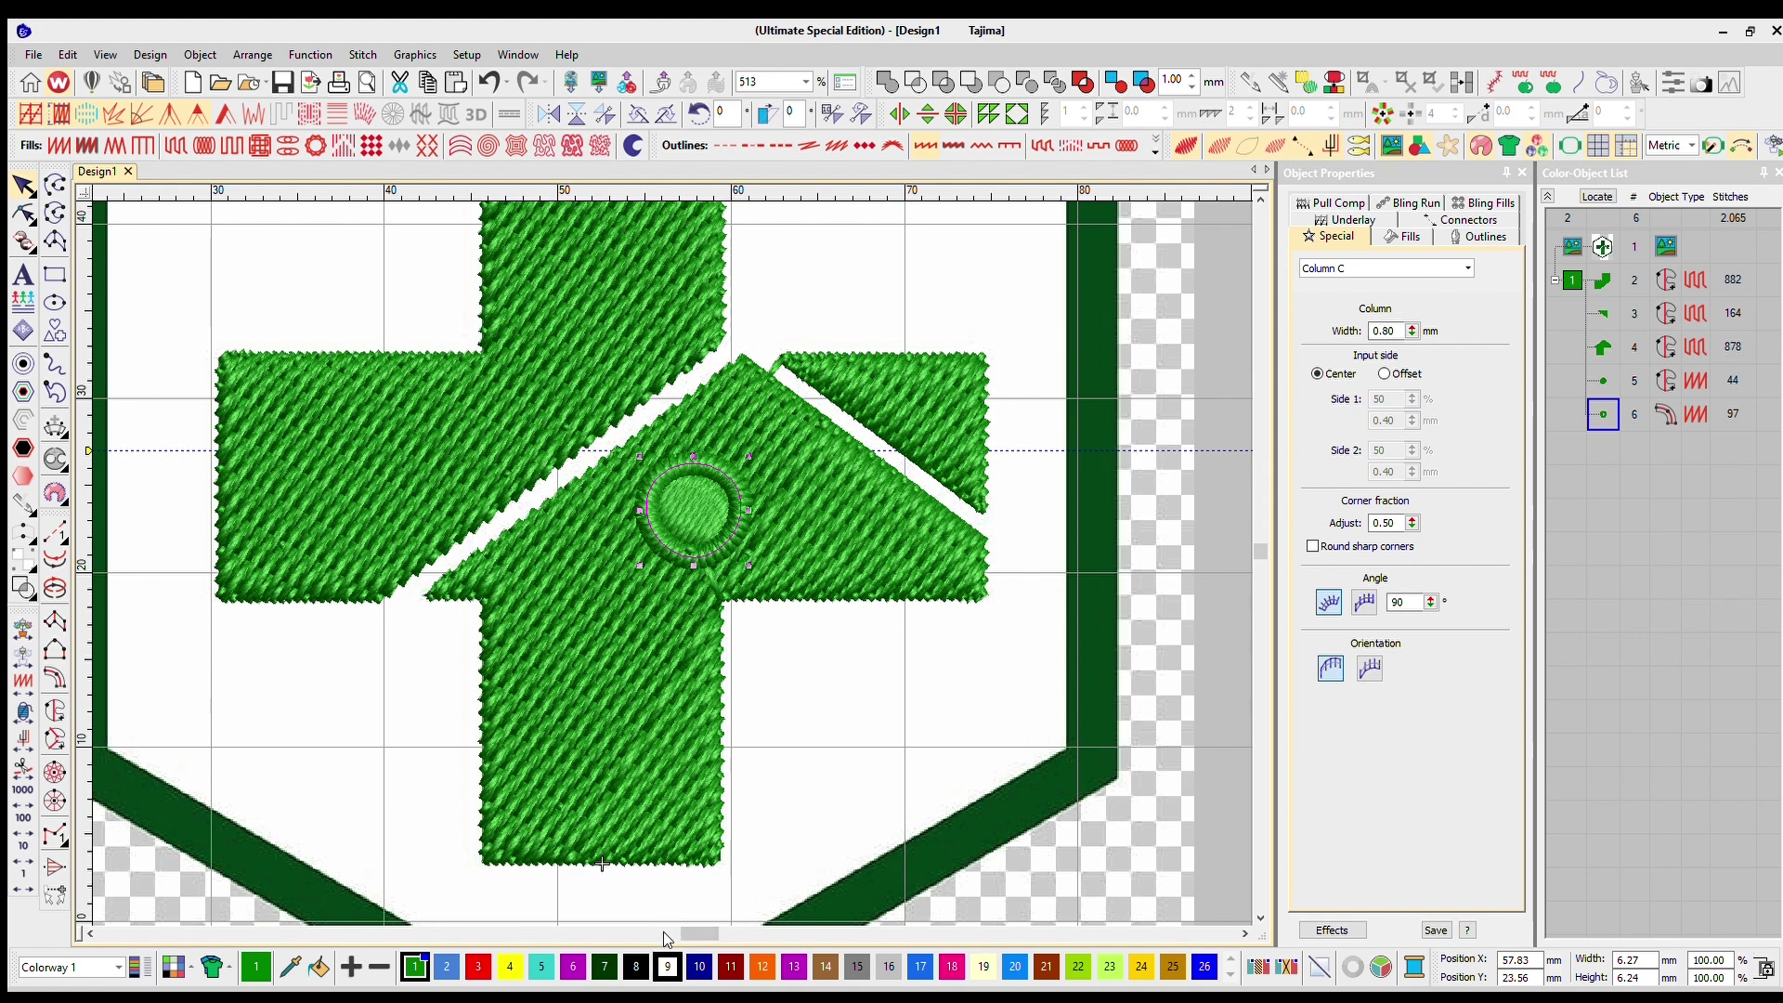
left_click(667, 966)
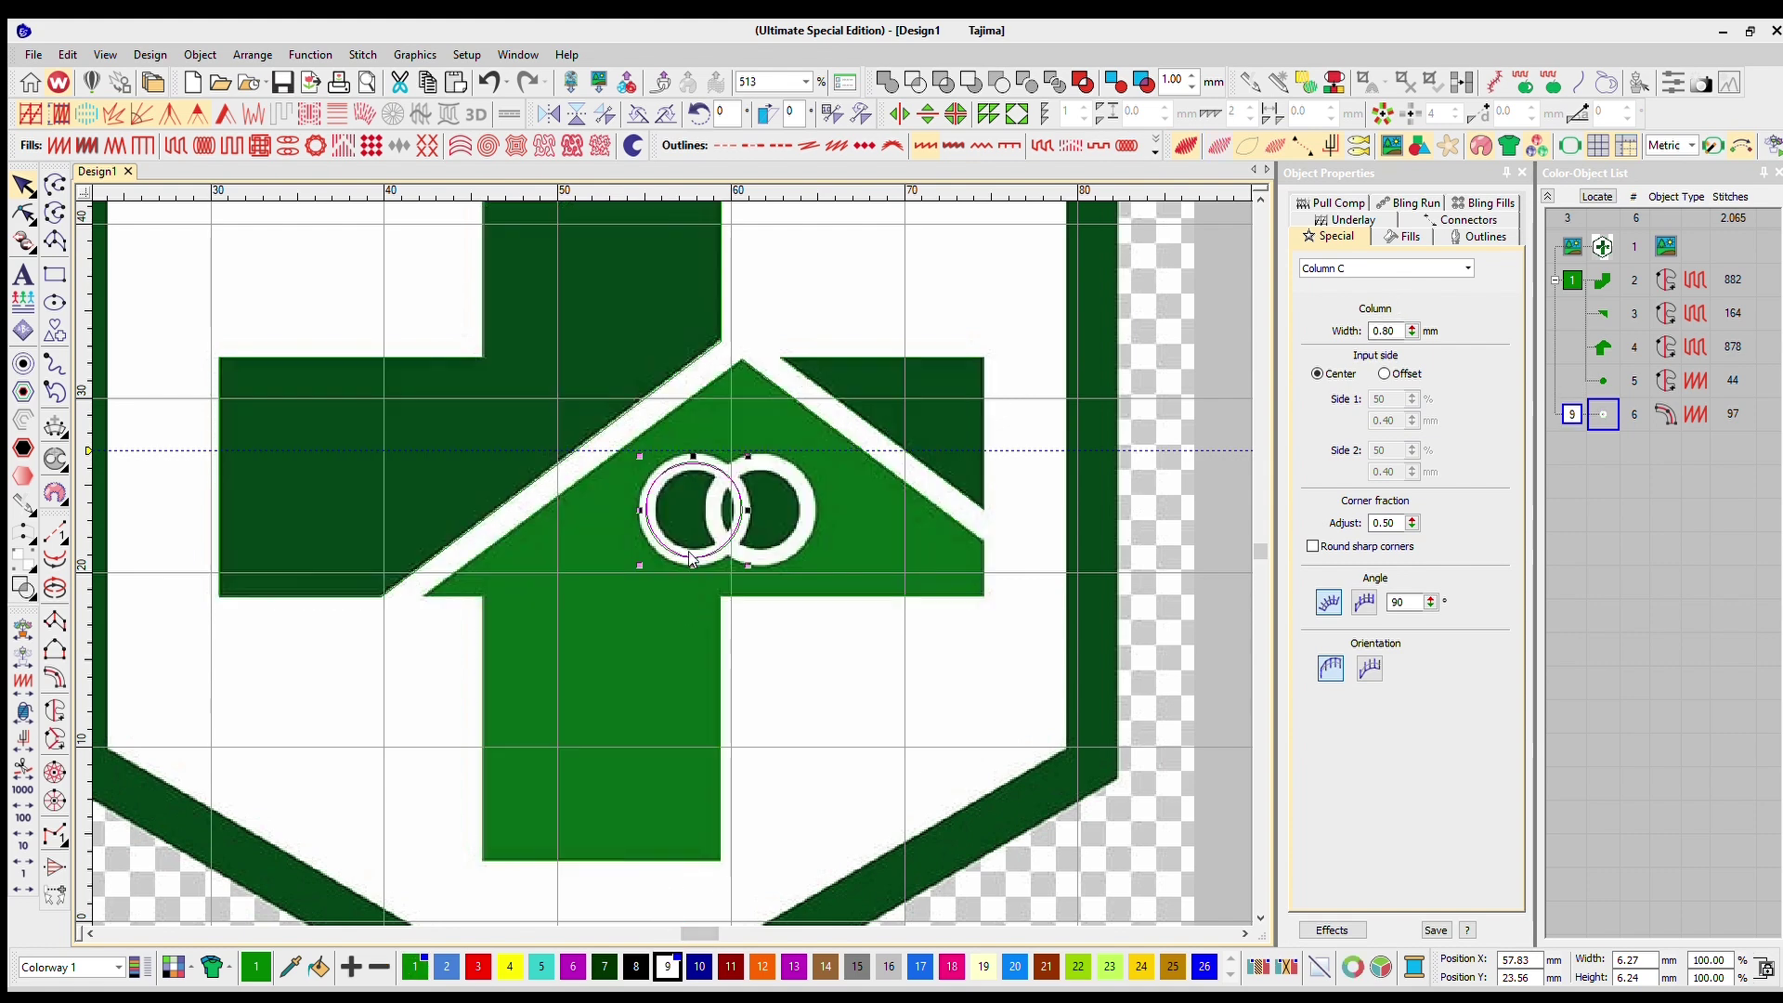
left_click(1412, 335)
scroll(769, 498, "up", 2)
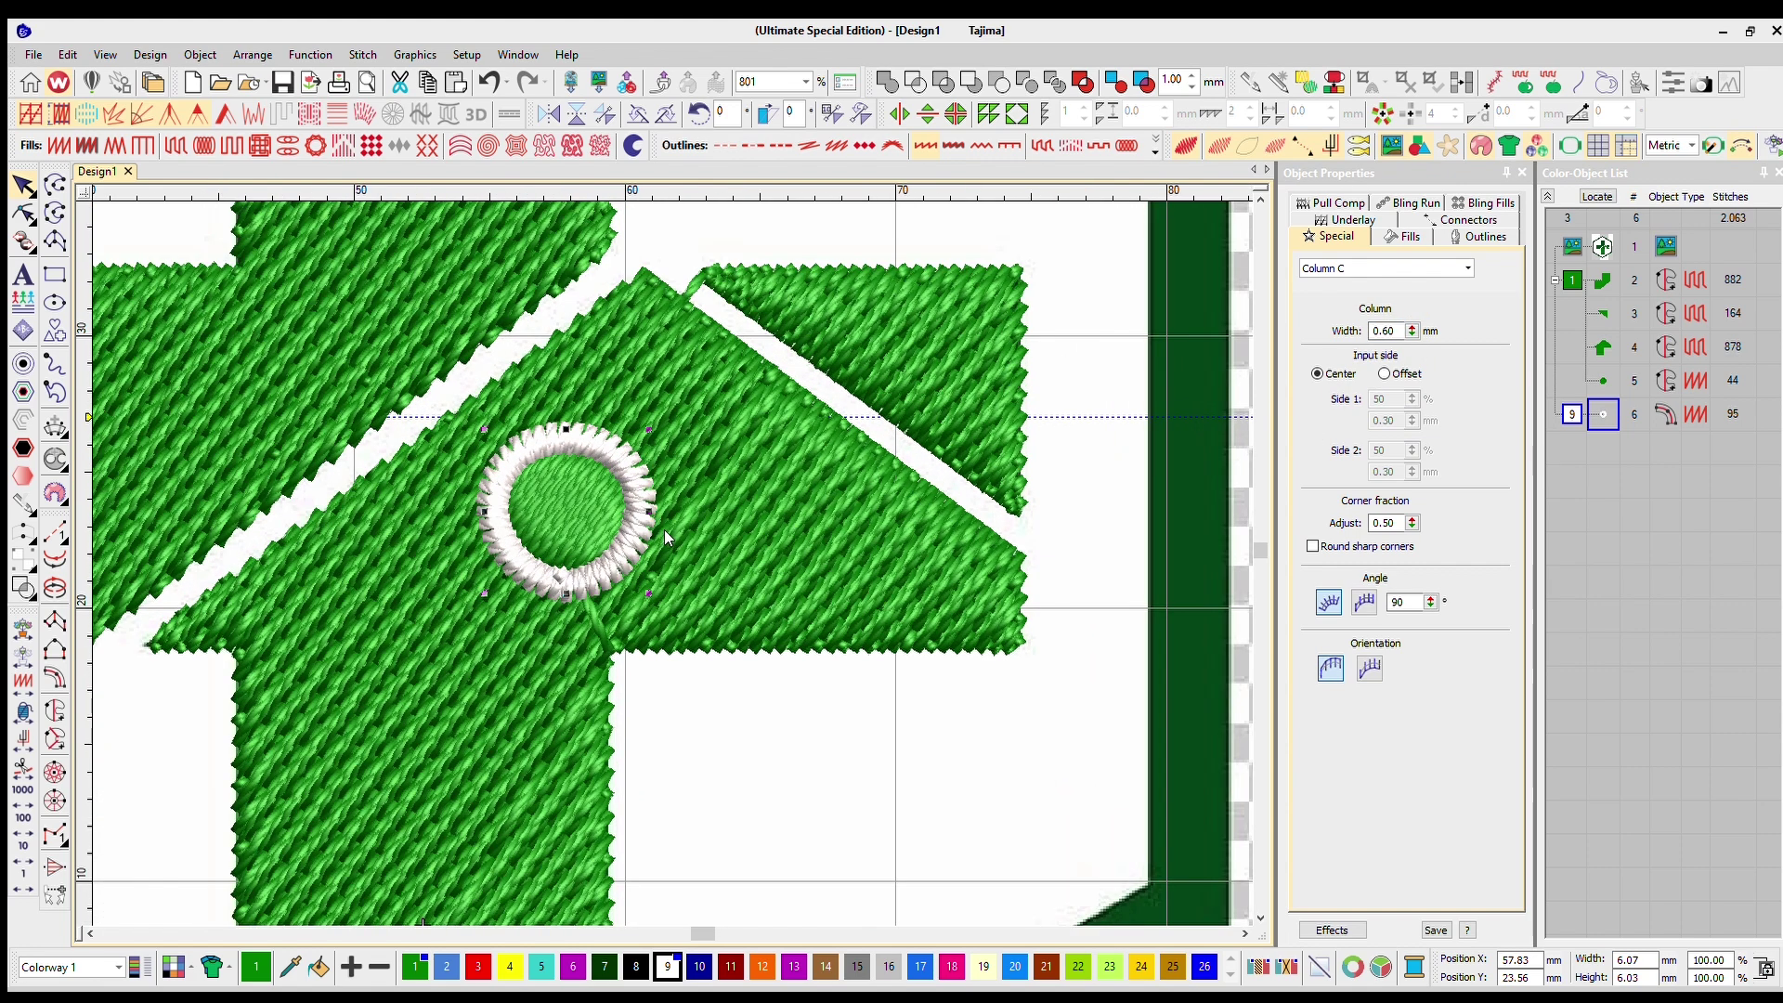
Mirror-copy the left ring's circle fill and Column C outline horizontally, placing the copy to interlock as the right ring
left_click(585, 475)
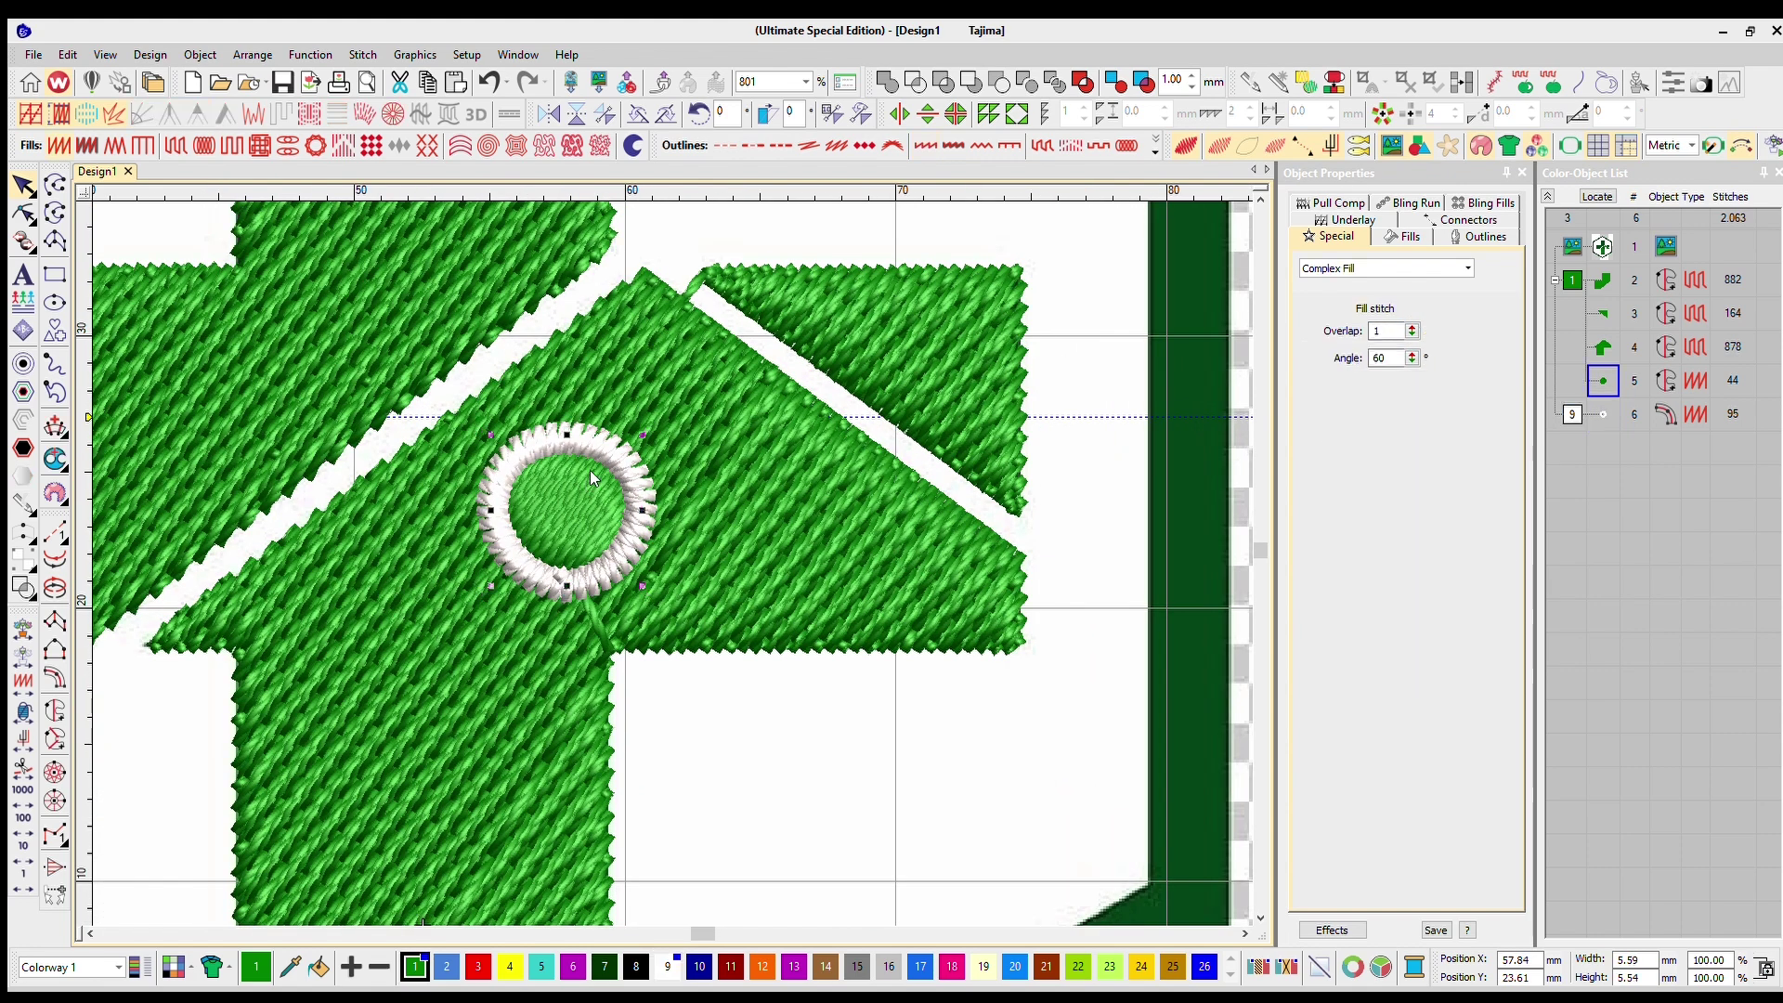
left_click(628, 444, "ctrl")
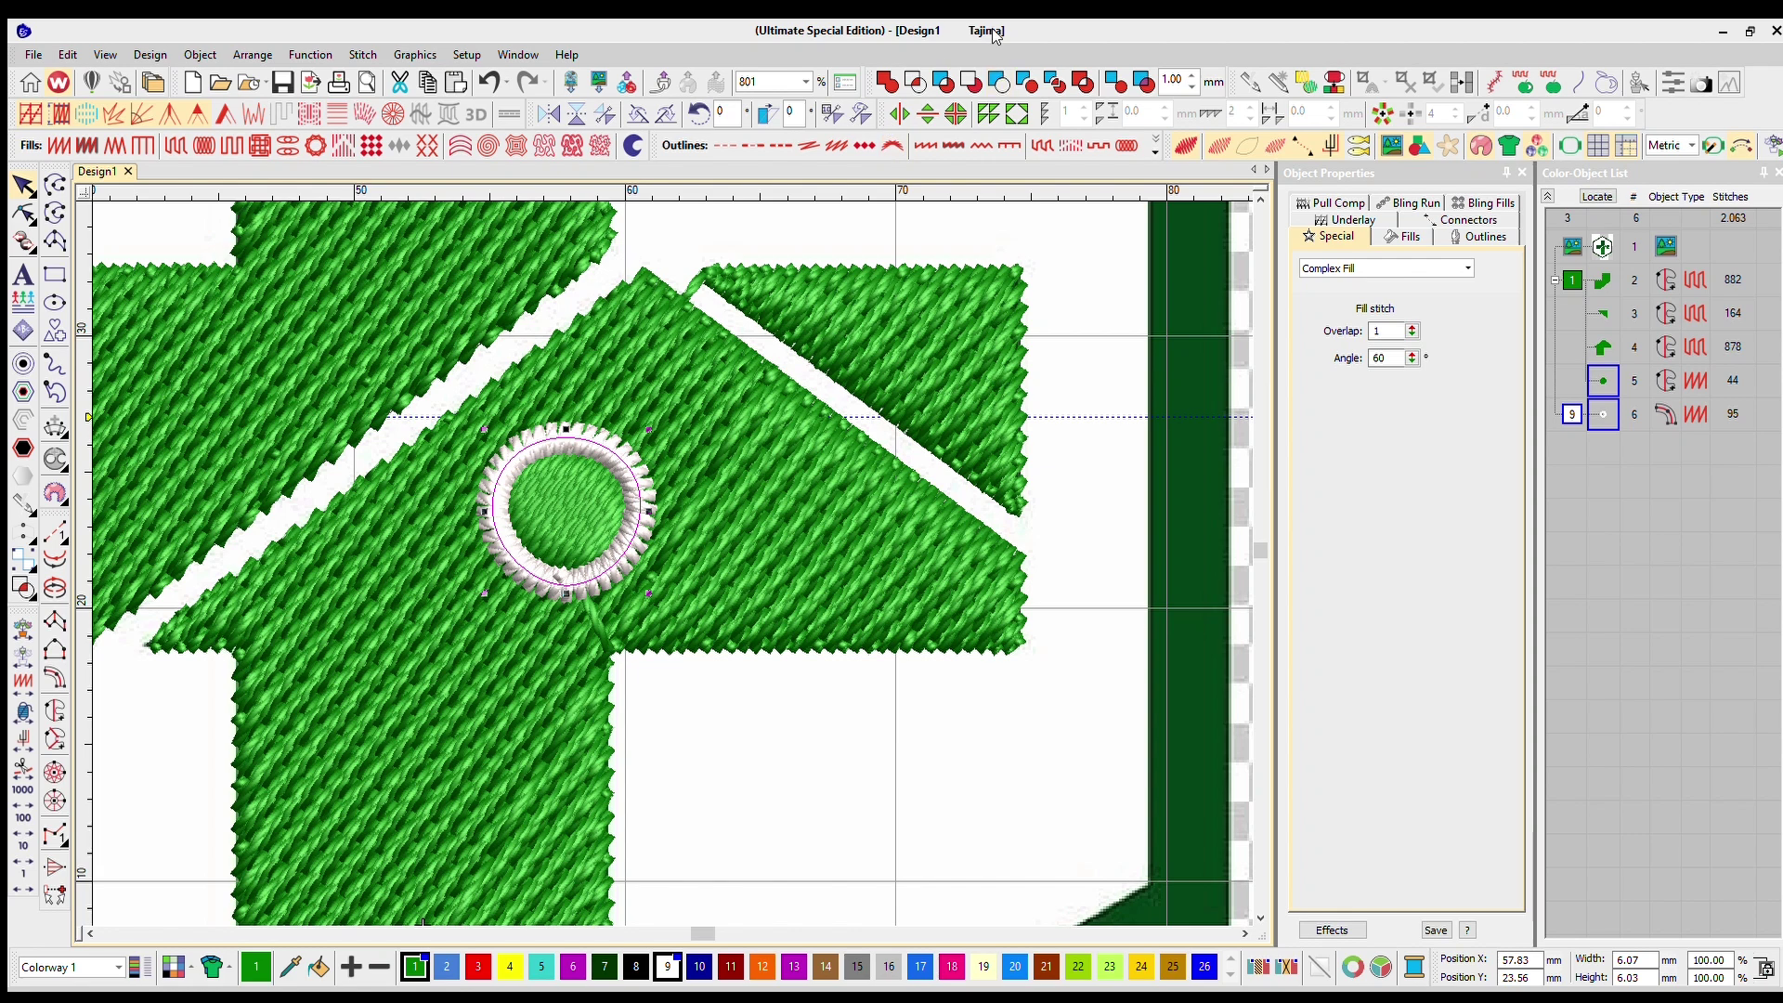
left_click(900, 113)
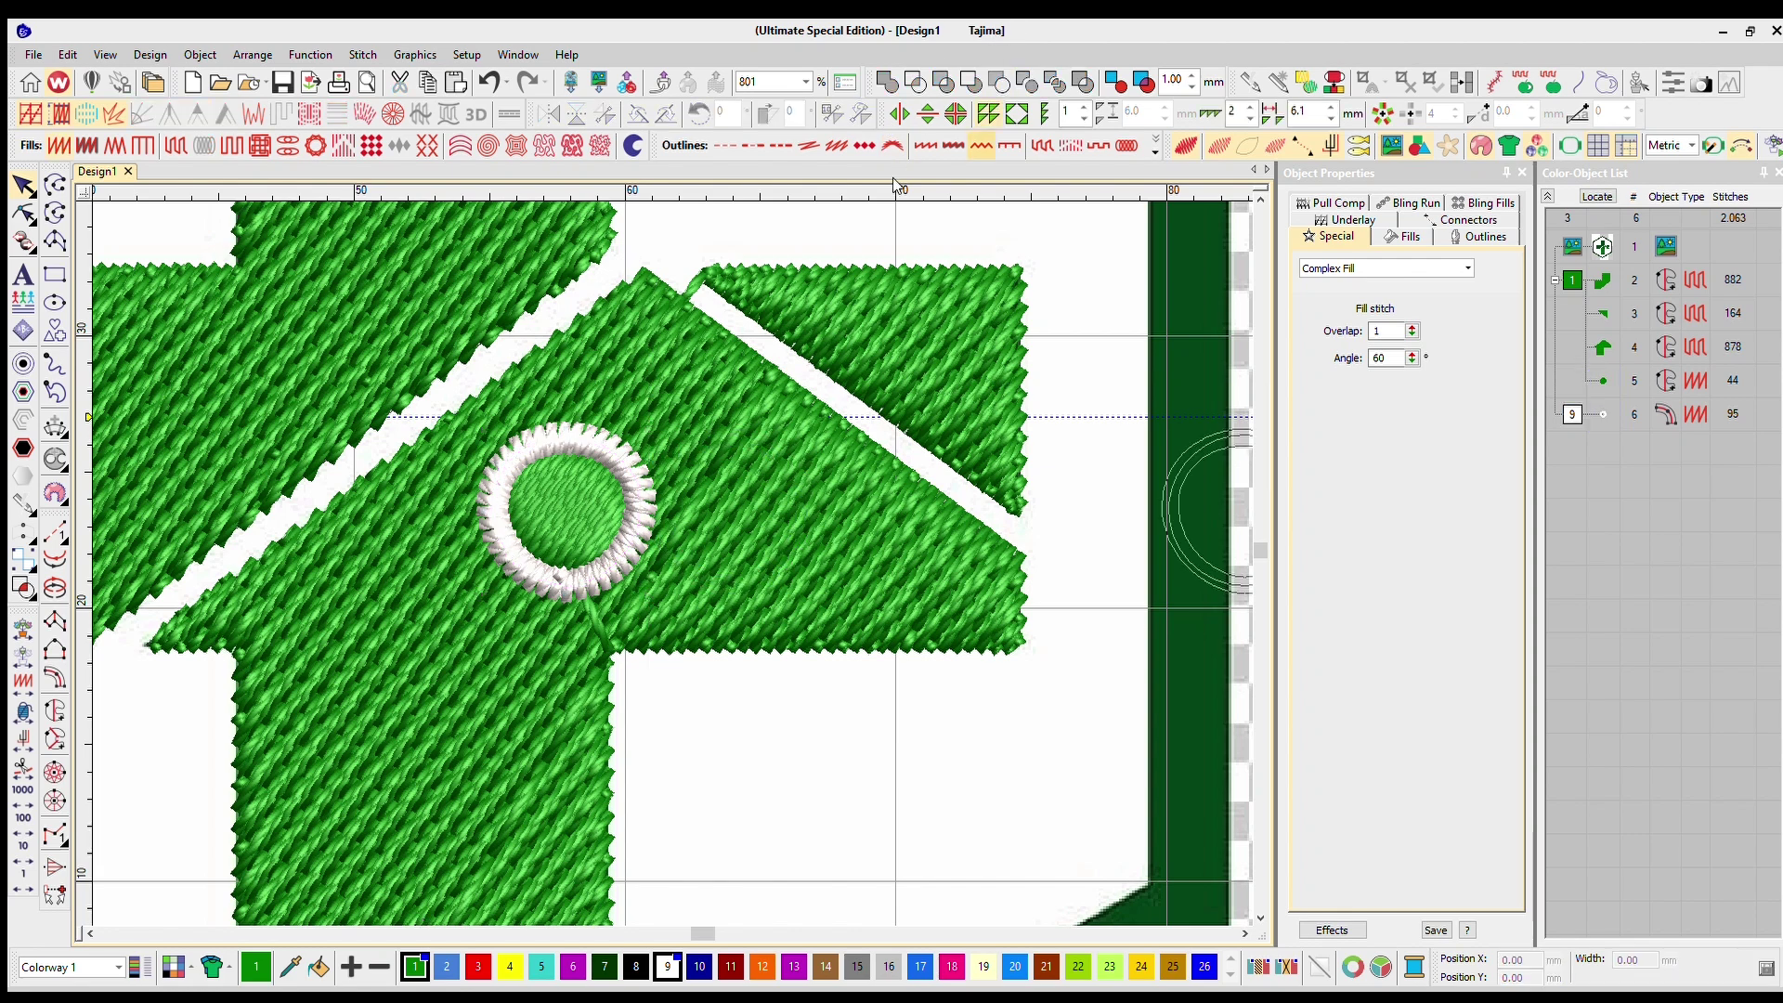
scroll(609, 462, "up", 3)
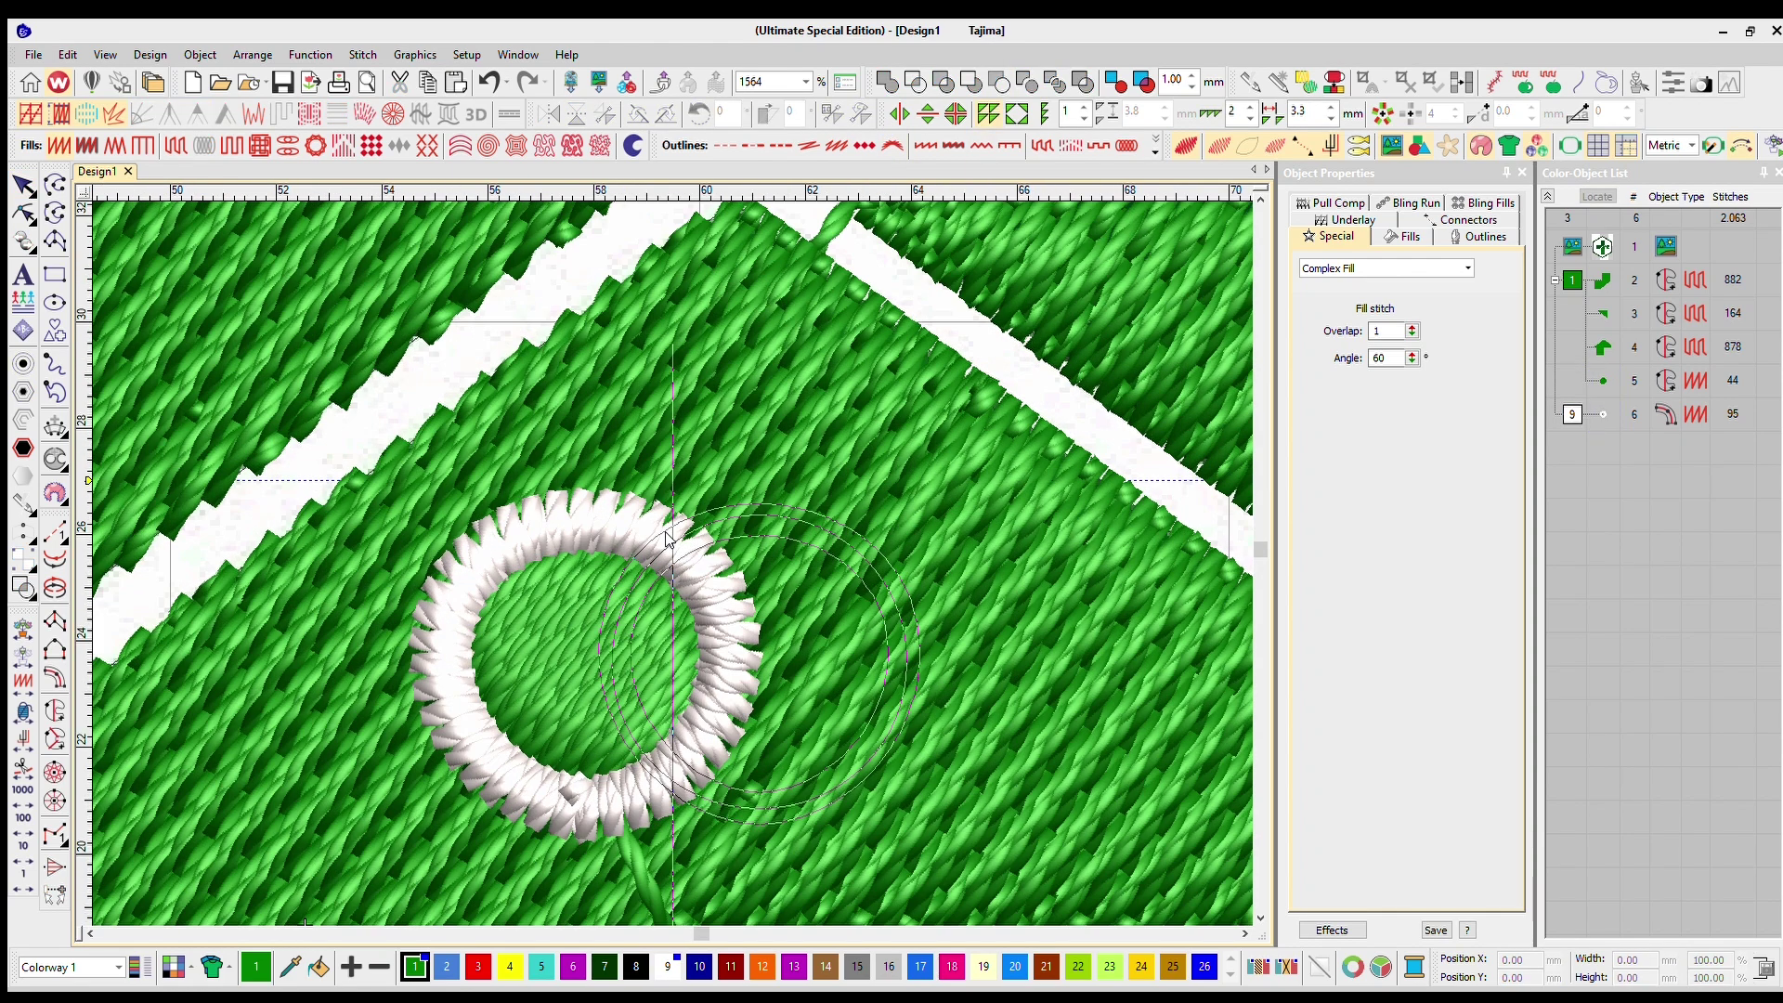
left_click(686, 557)
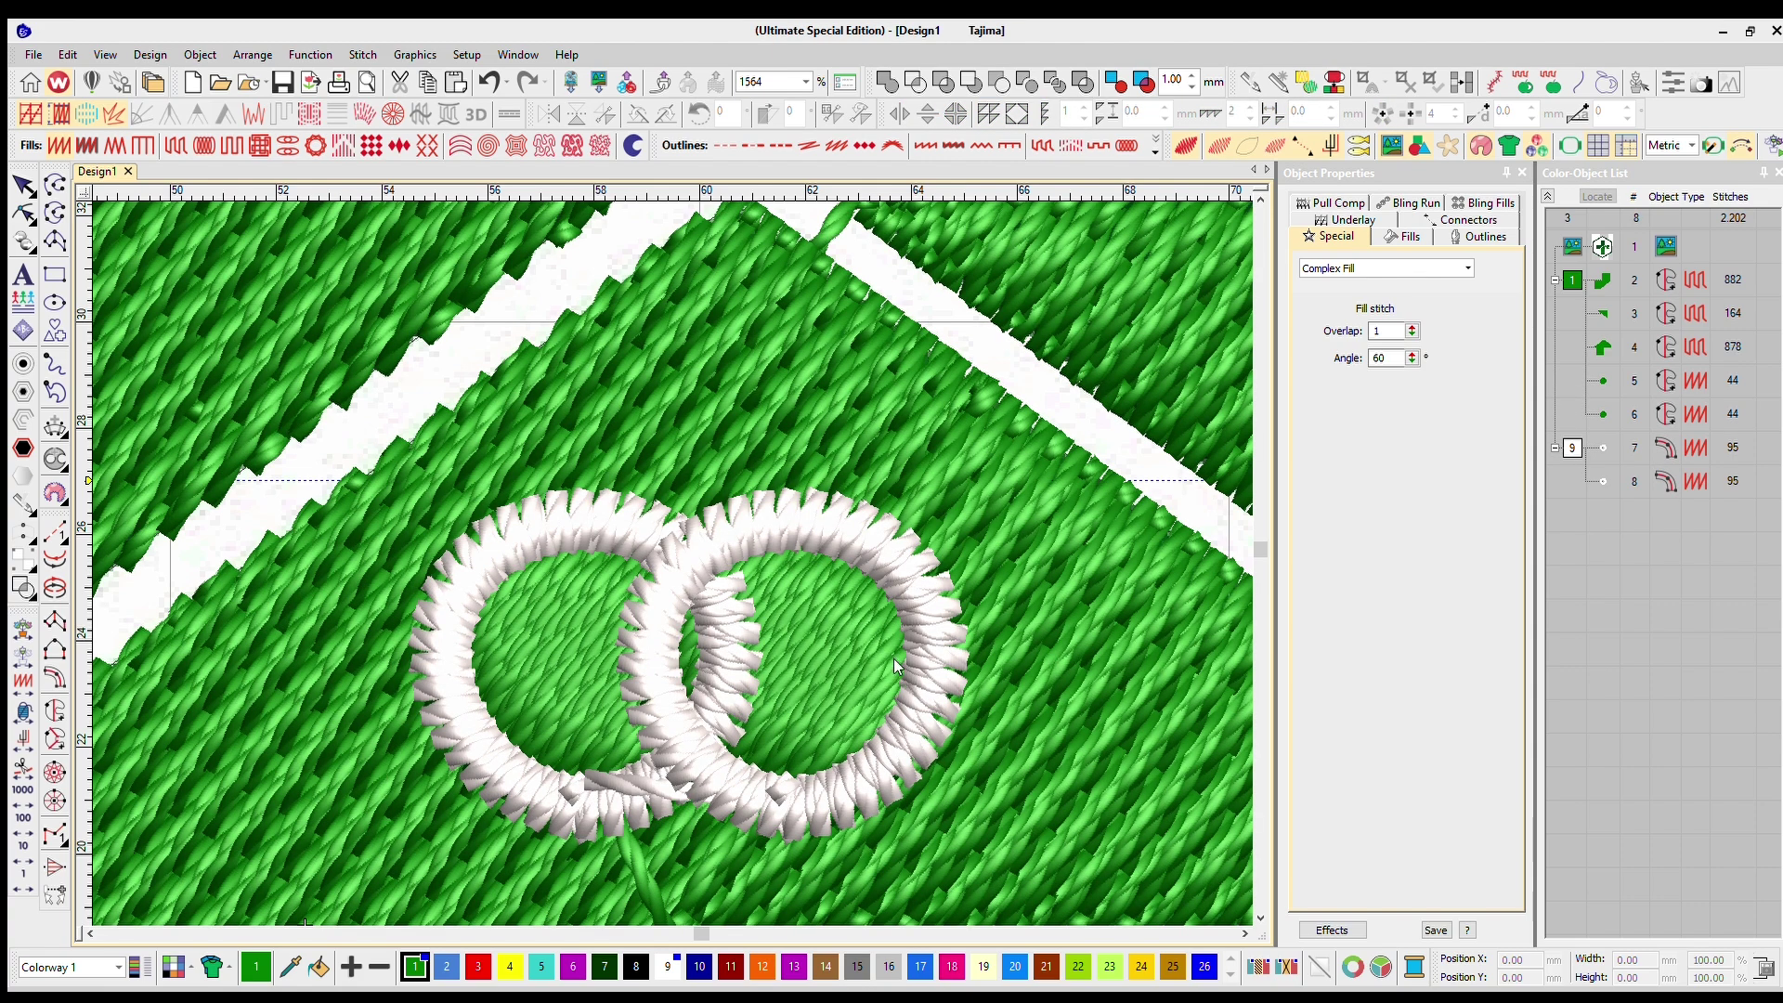
Try to combine the two white Column C ring outlines into one shape, and undo it
scroll(806, 641, "down", 4)
scroll(727, 504, "up", 4)
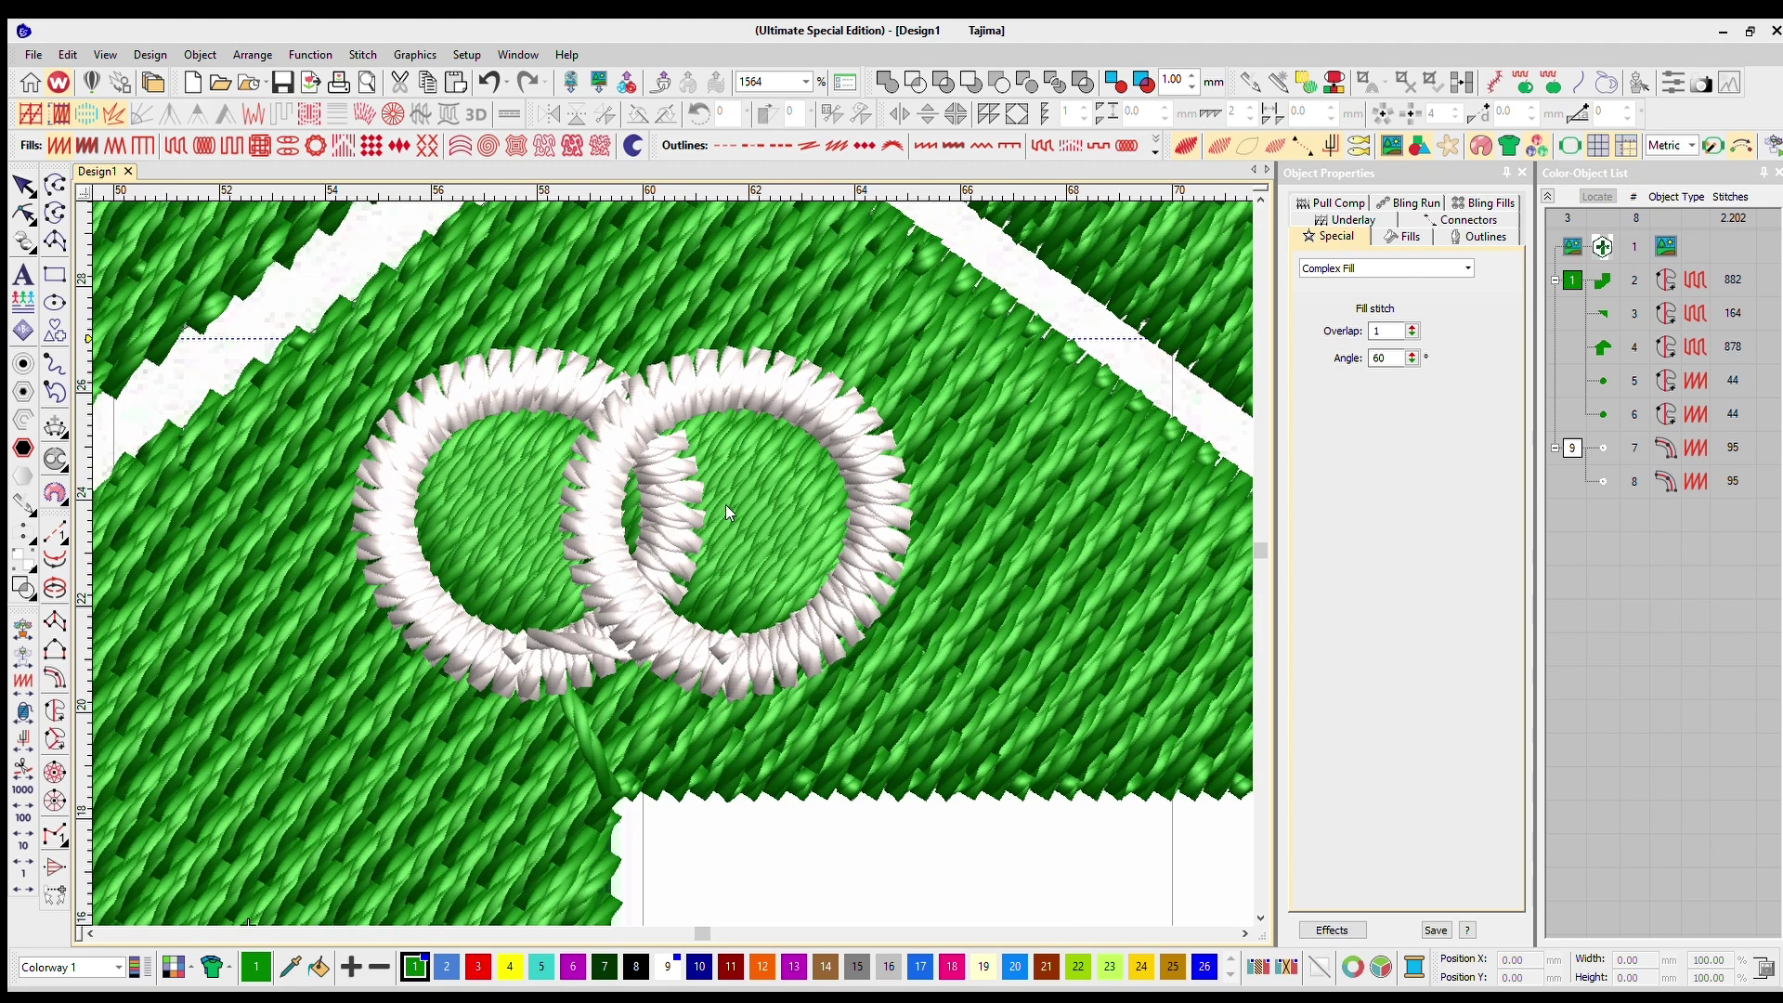
left_click(726, 504)
left_click(466, 437)
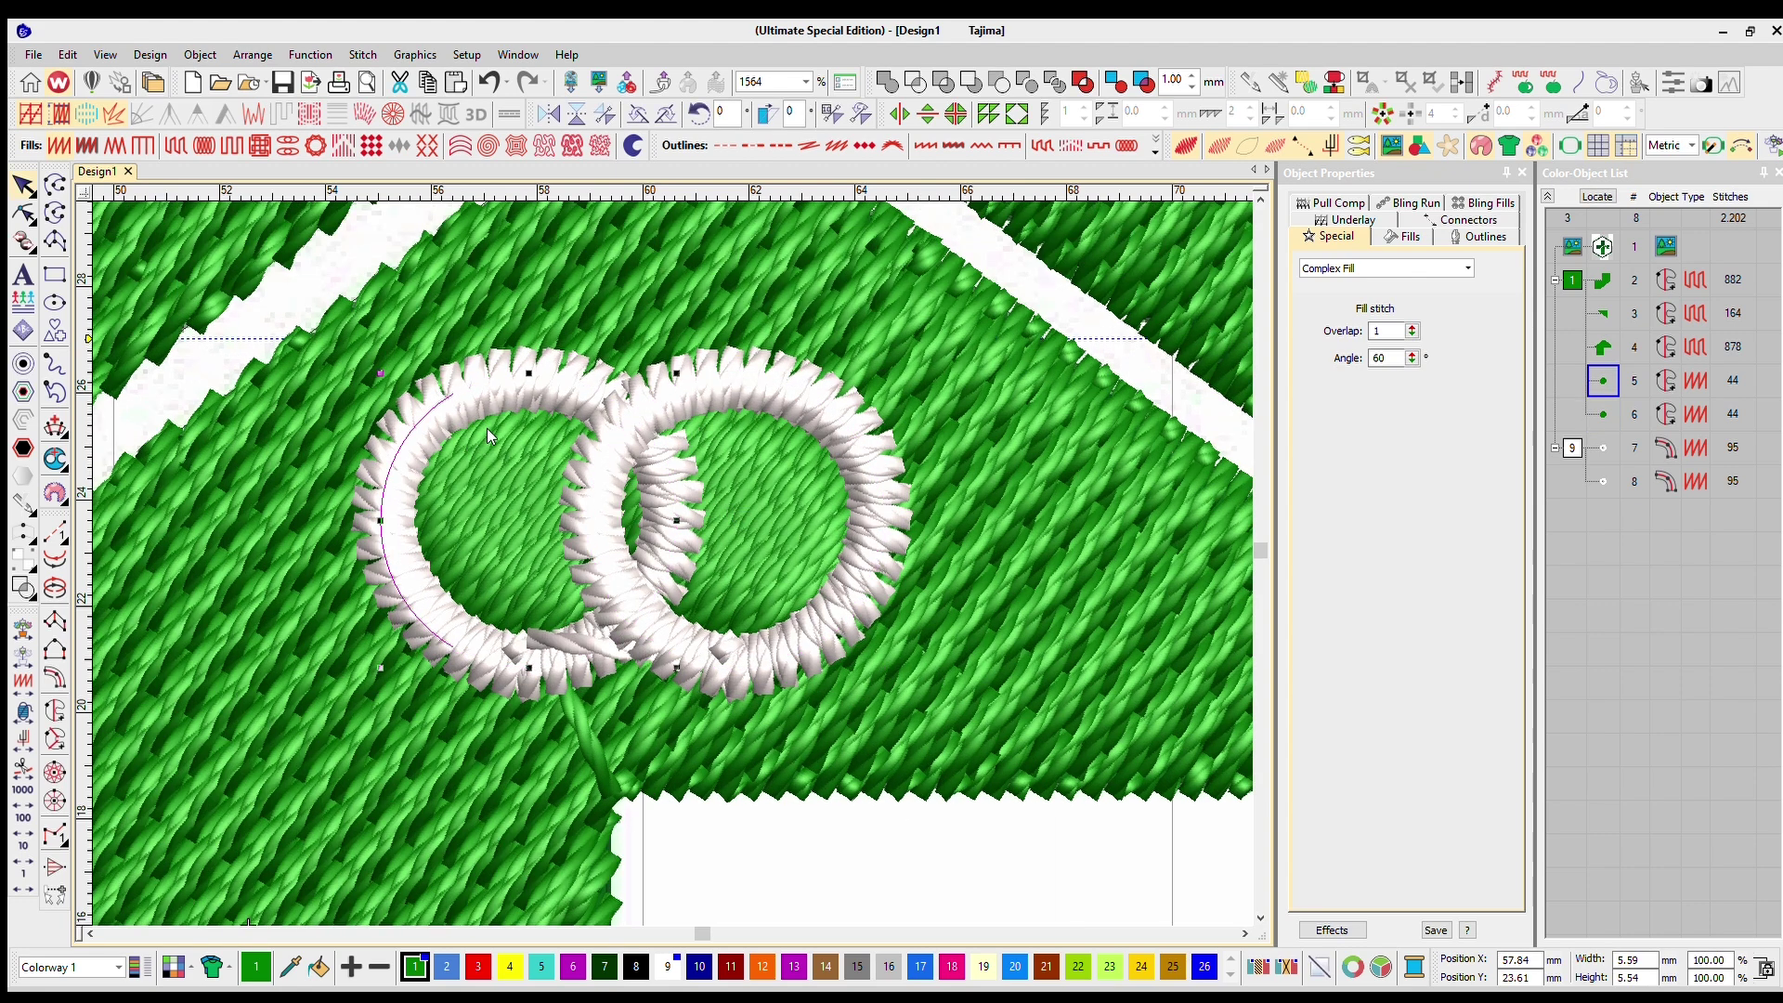
left_click(786, 476)
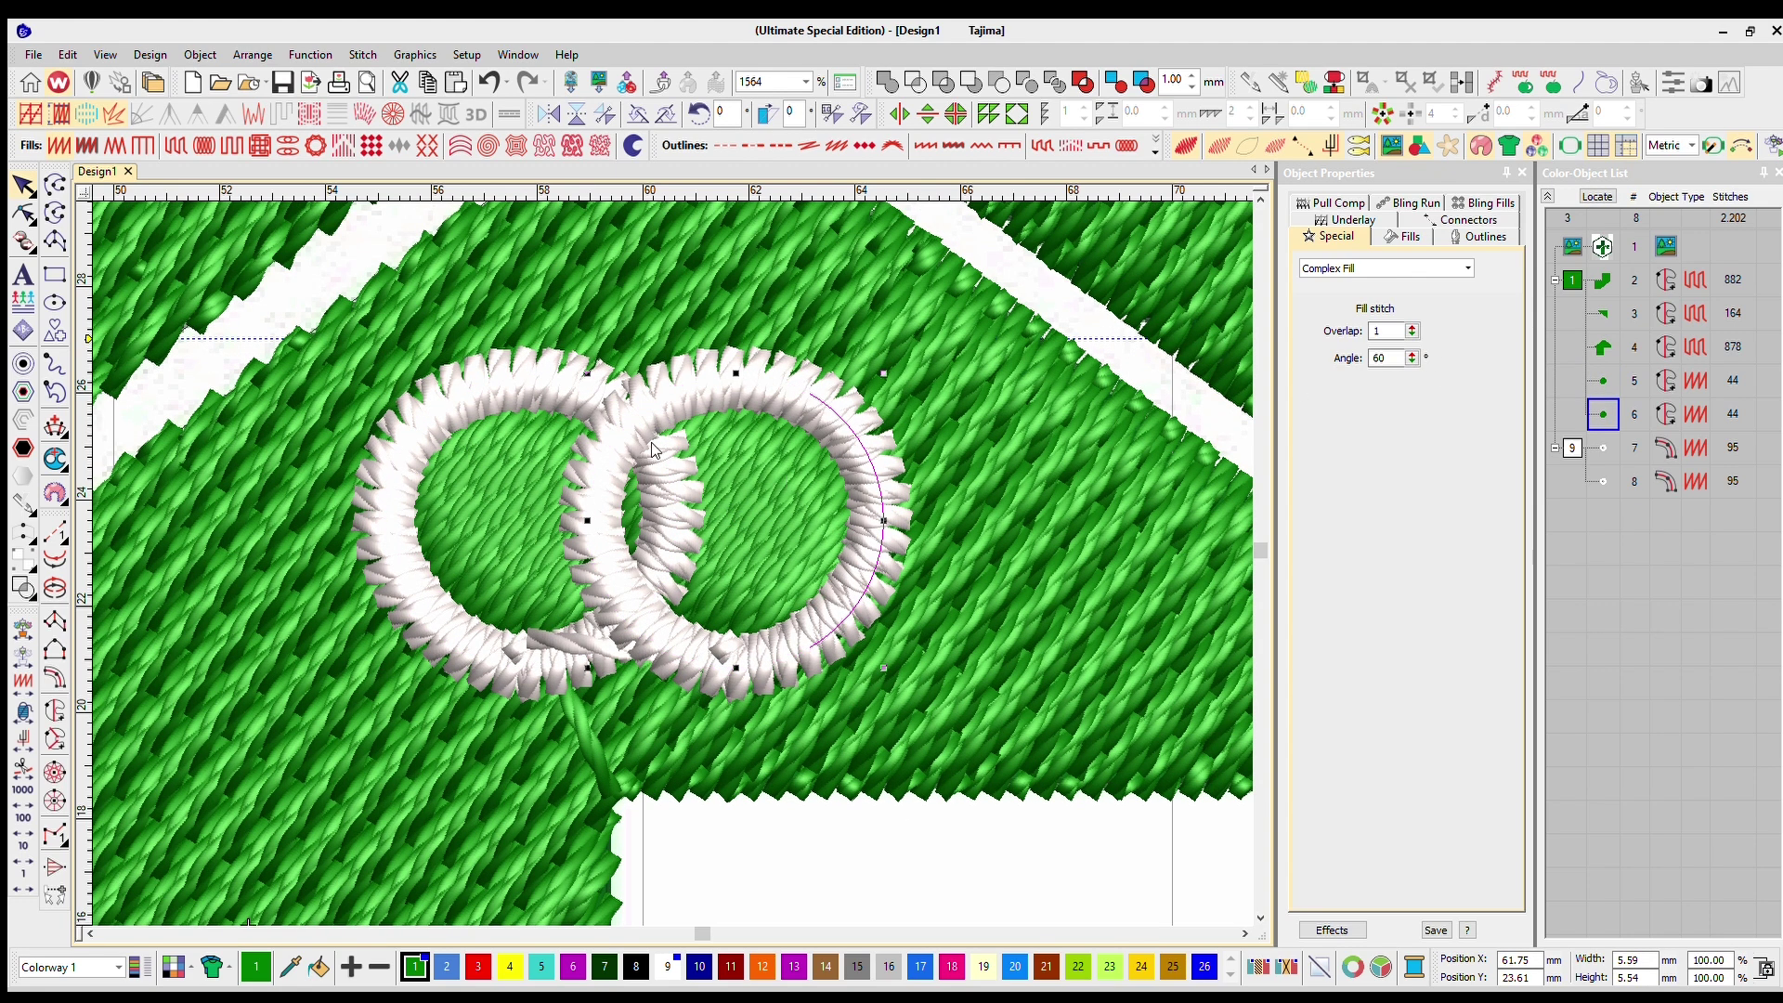
left_click(1604, 480)
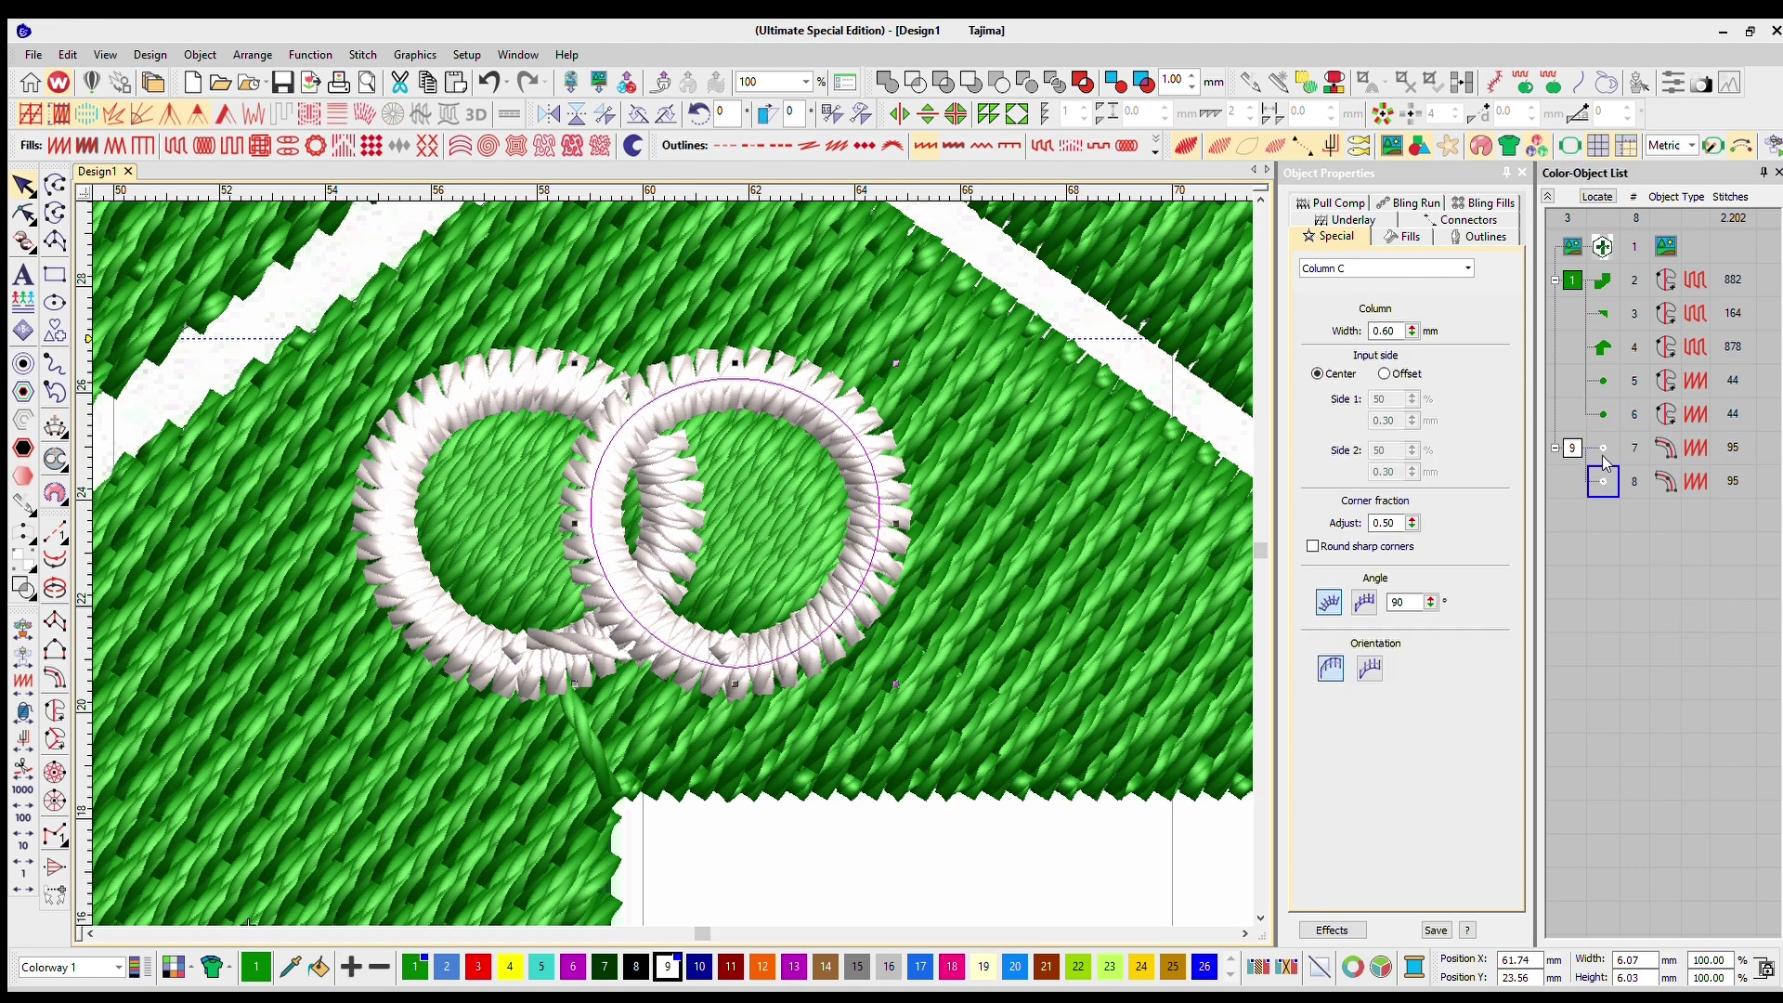
left_click(1596, 448, "ctrl")
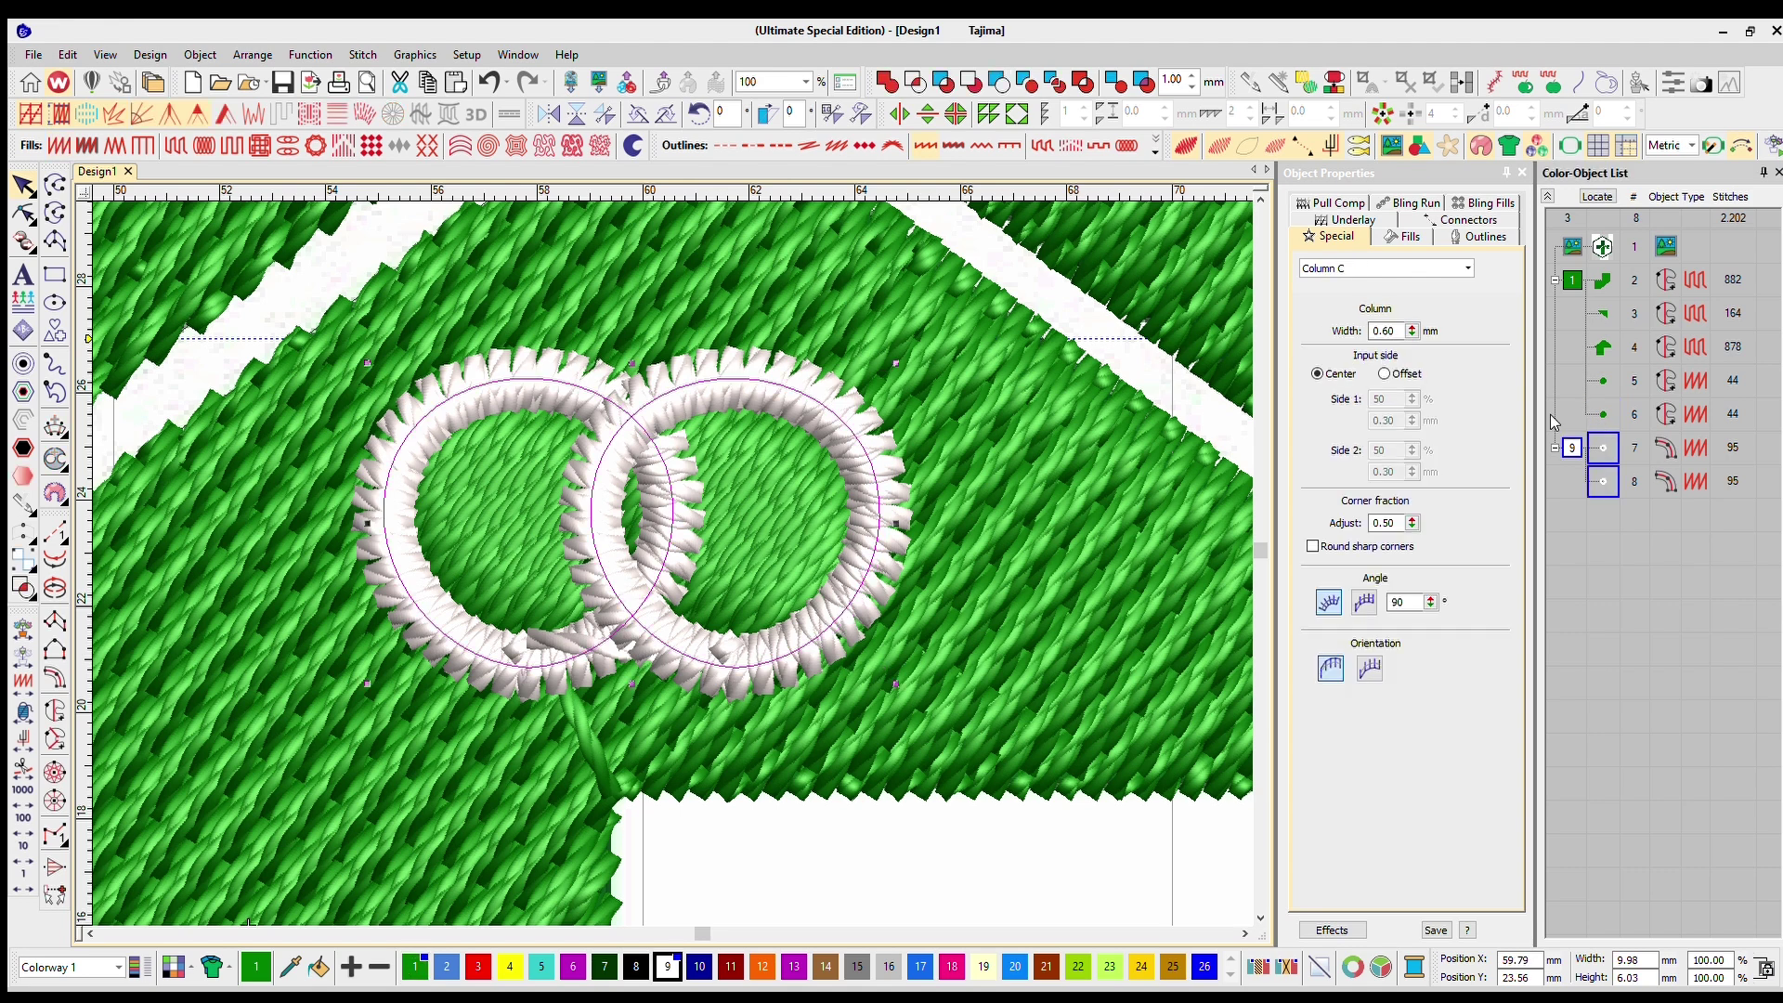
left_click(914, 82)
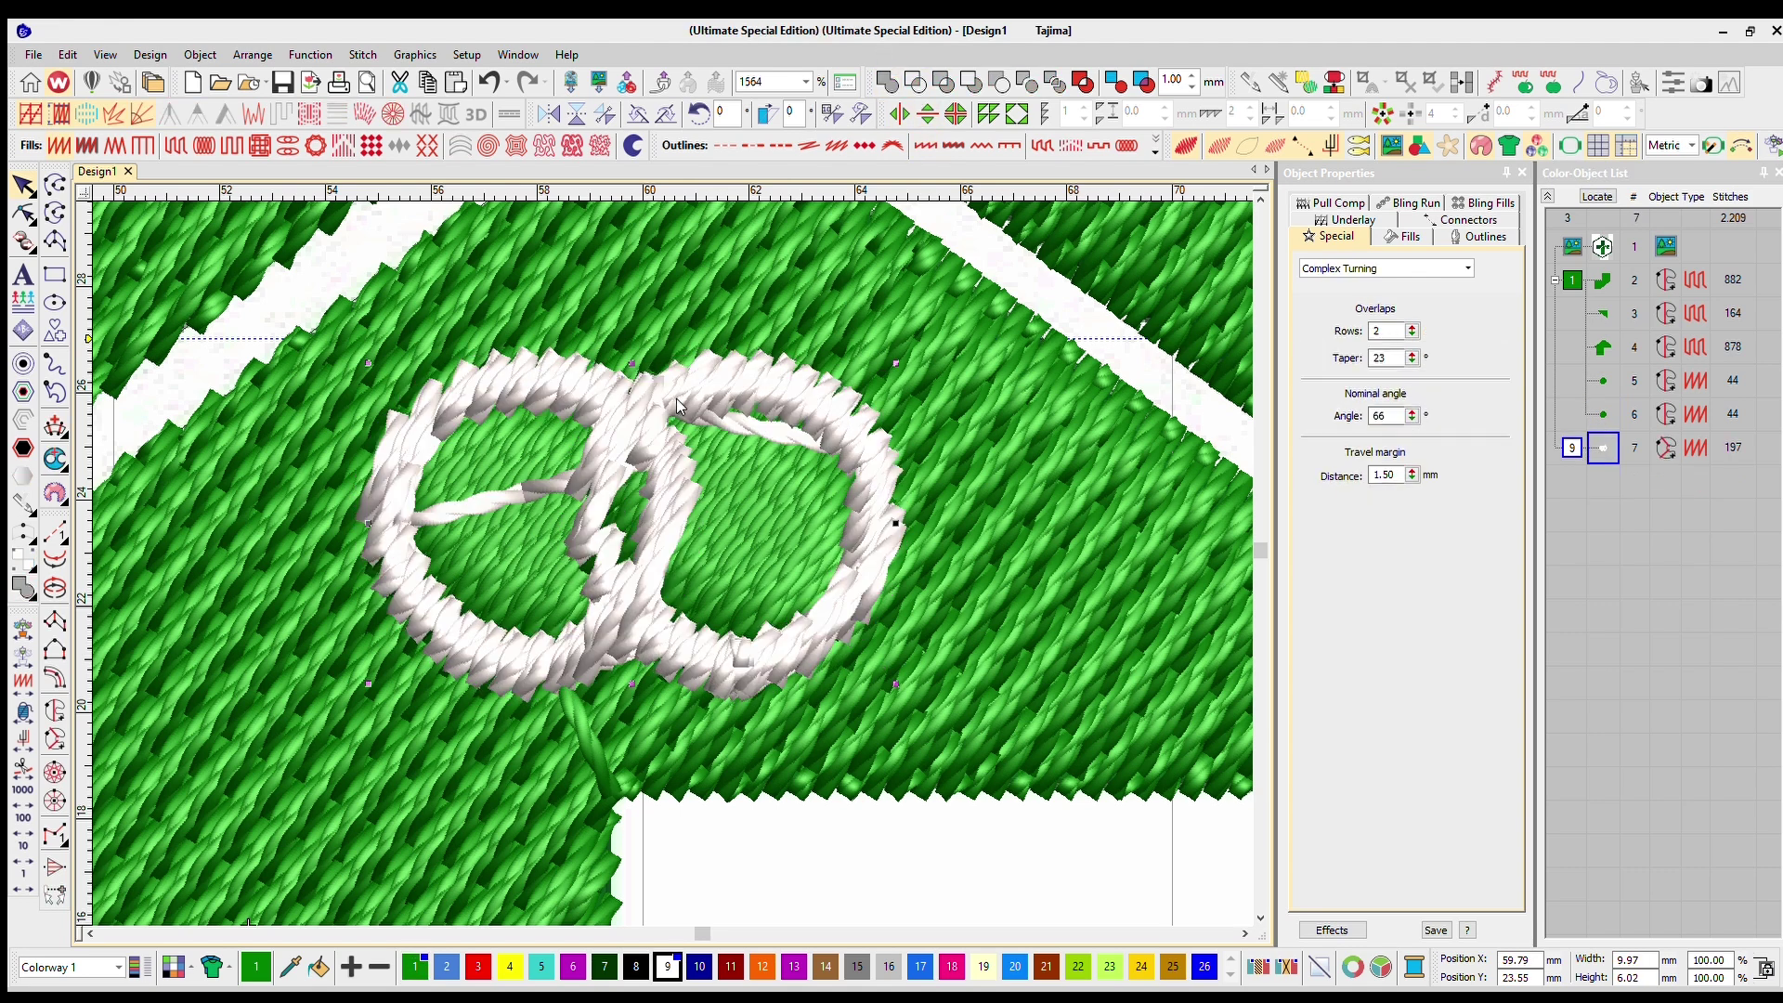
left_click(491, 81)
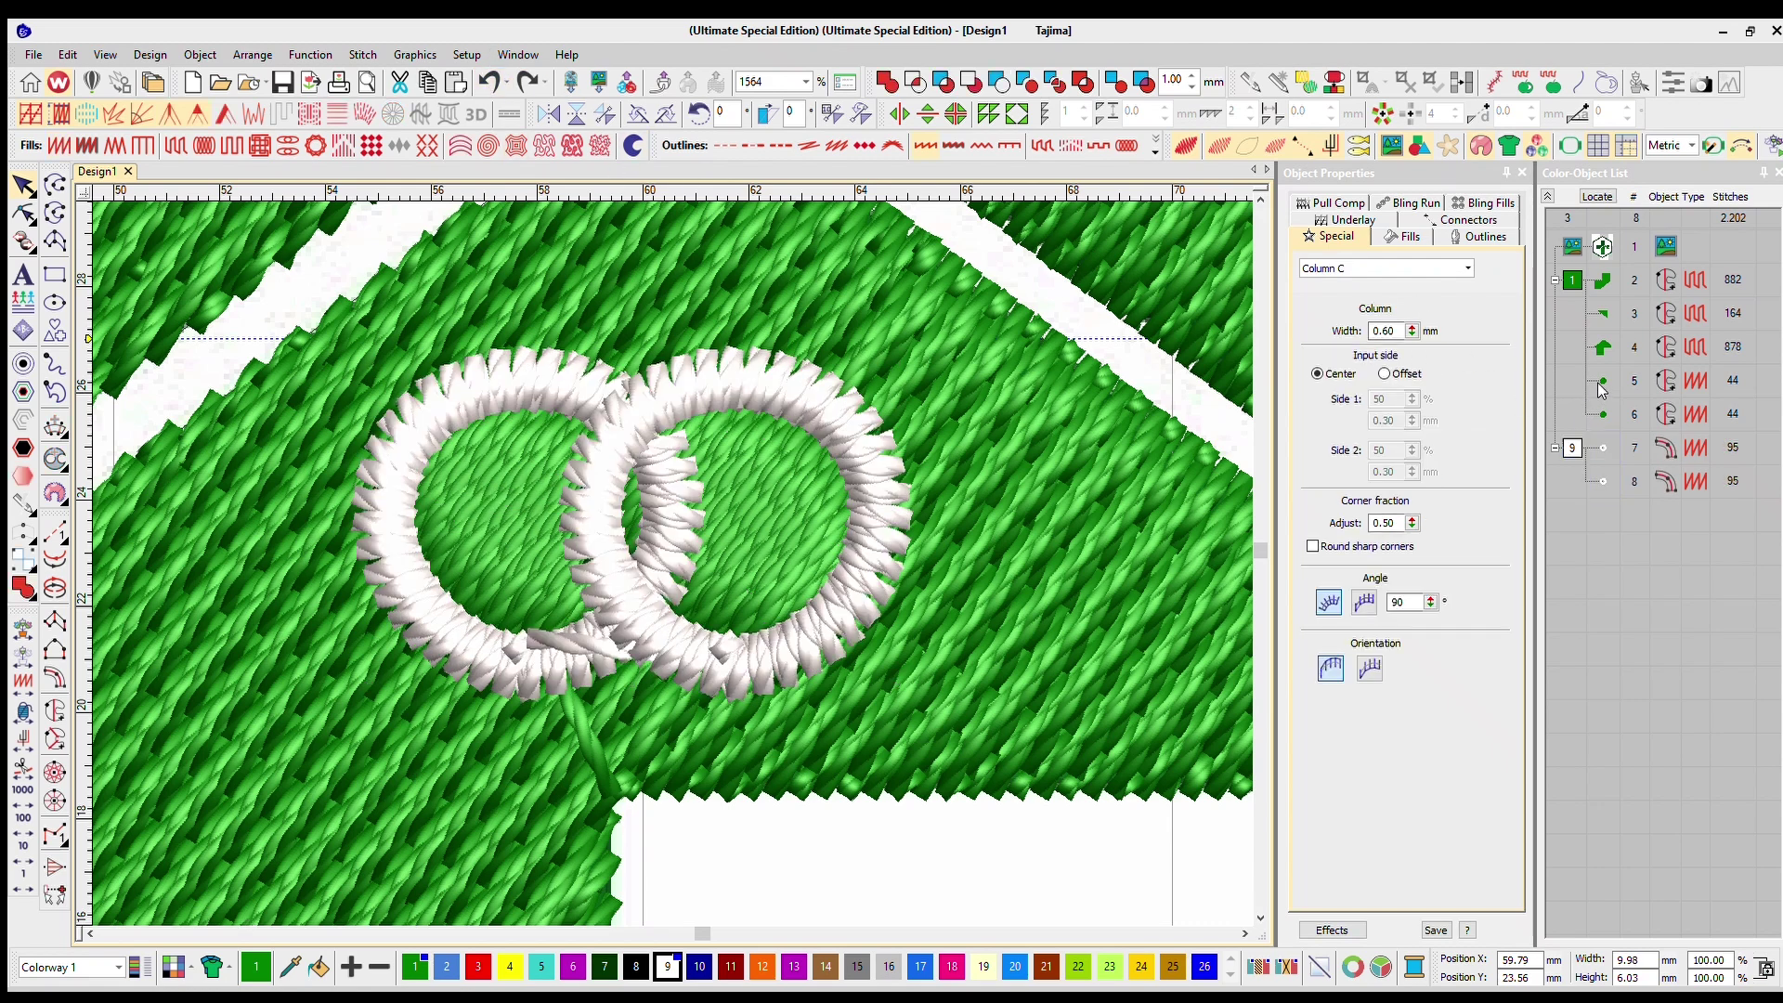
Weld the green circle fills inside the two rings into a single object
left_click(1603, 414)
left_click(582, 474)
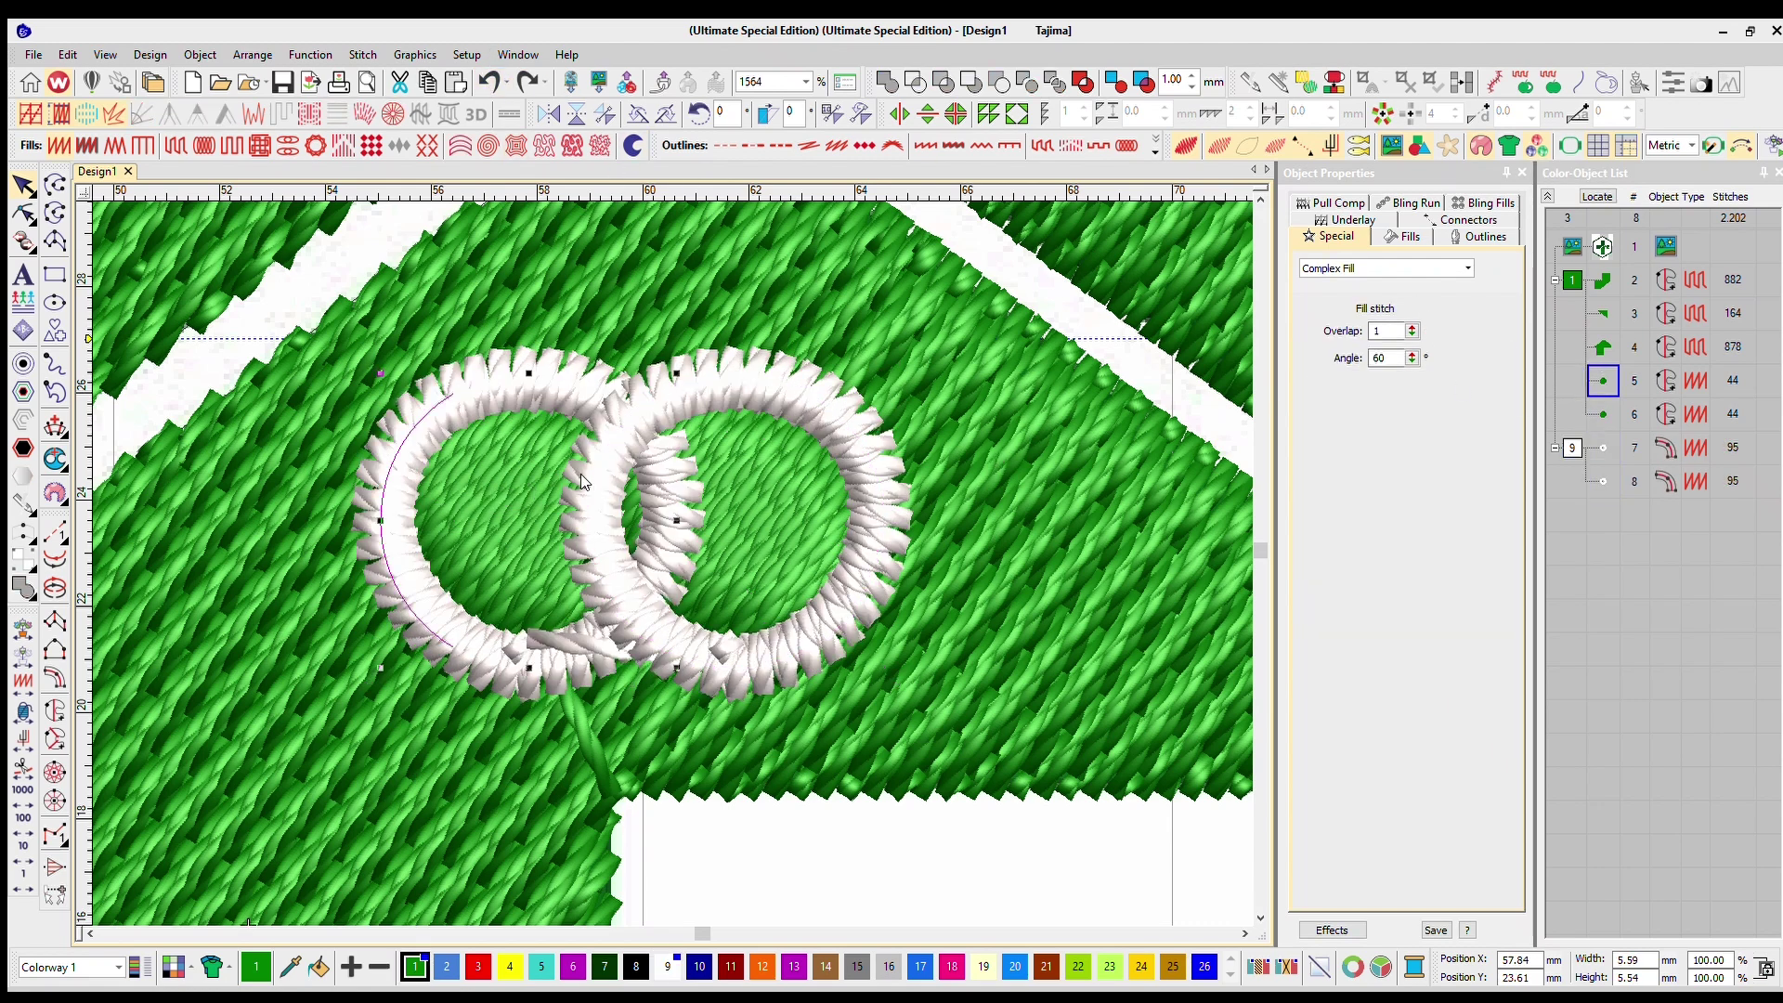
left_click(751, 478, "ctrl")
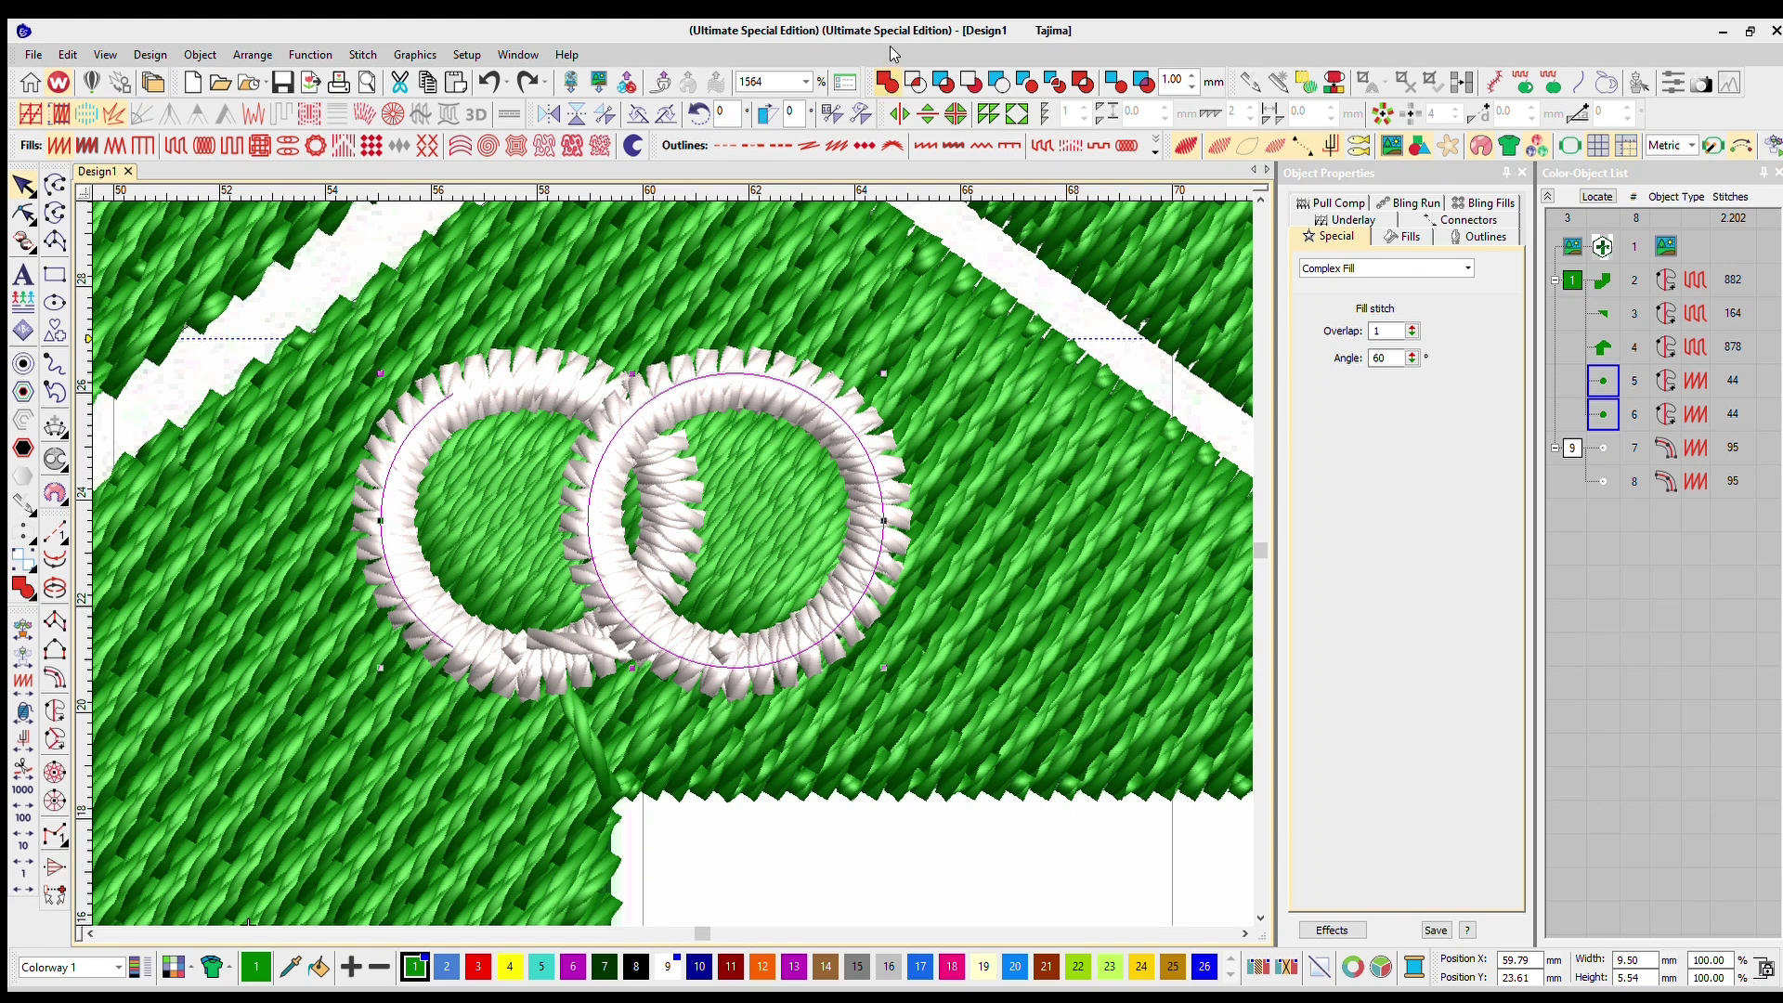
left_click(887, 82)
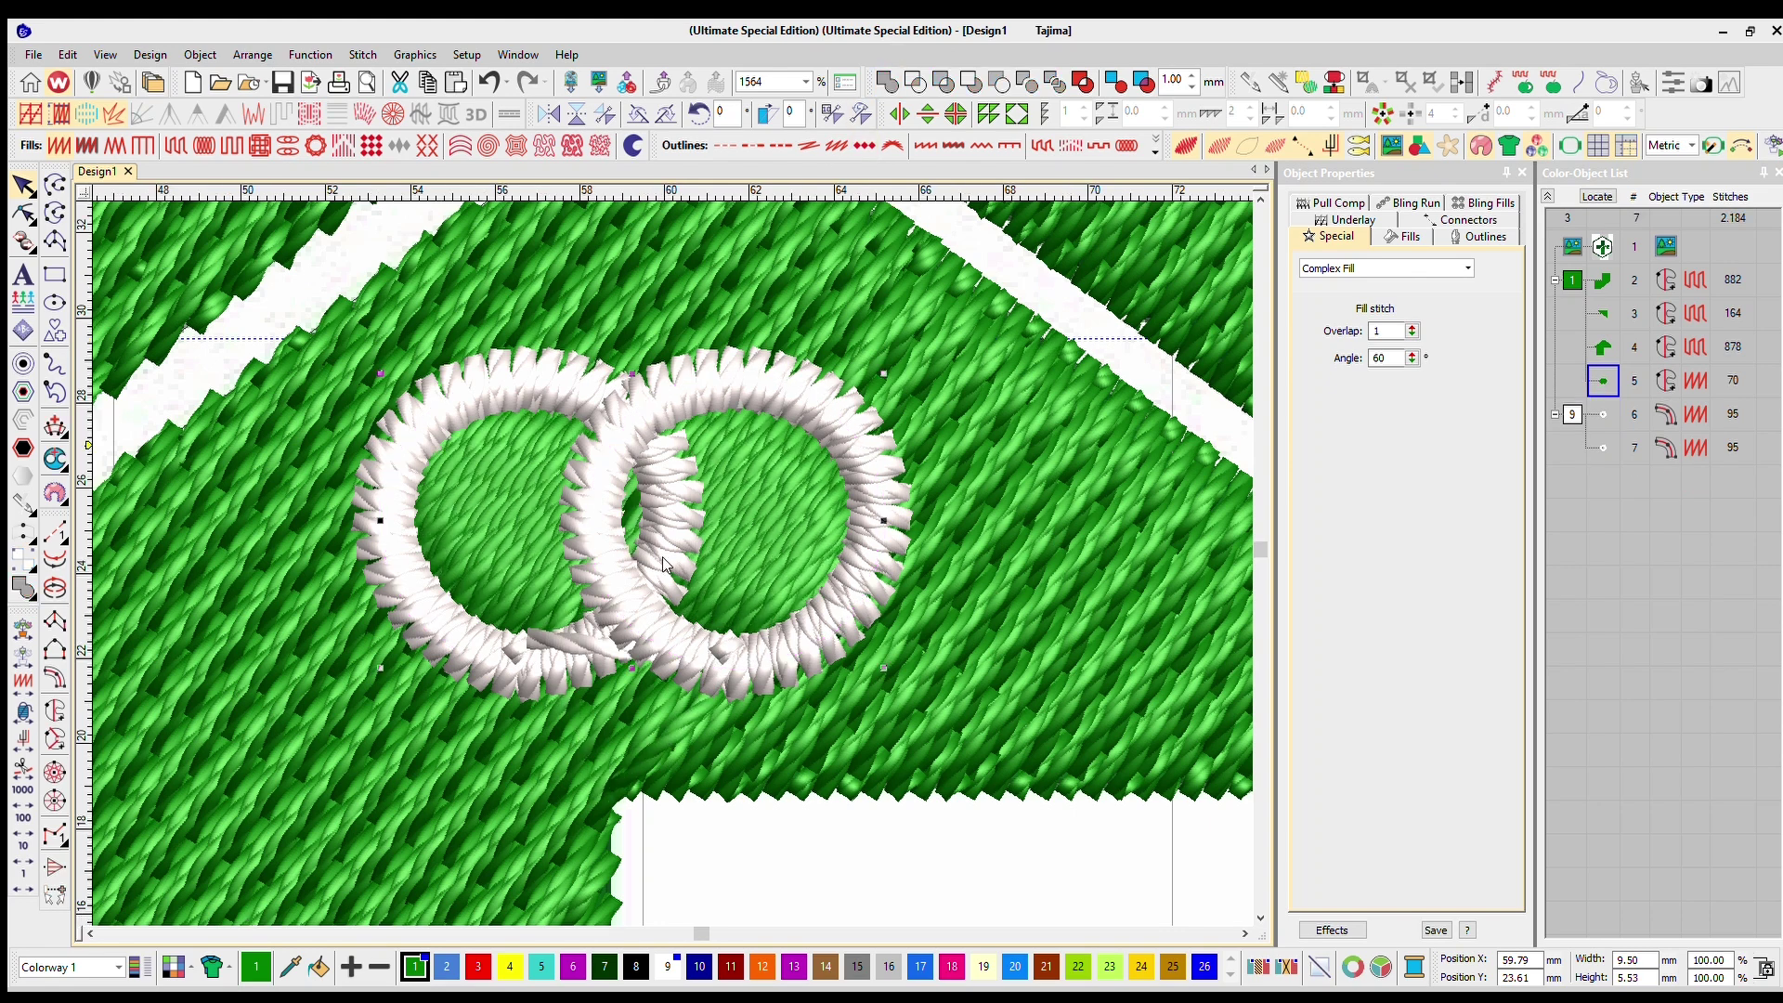
Try black colour 8 on the welded fill behind the rings, and recolour it to dark green colour 7
scroll(666, 531, "down", 2)
scroll(666, 531, "down", 3)
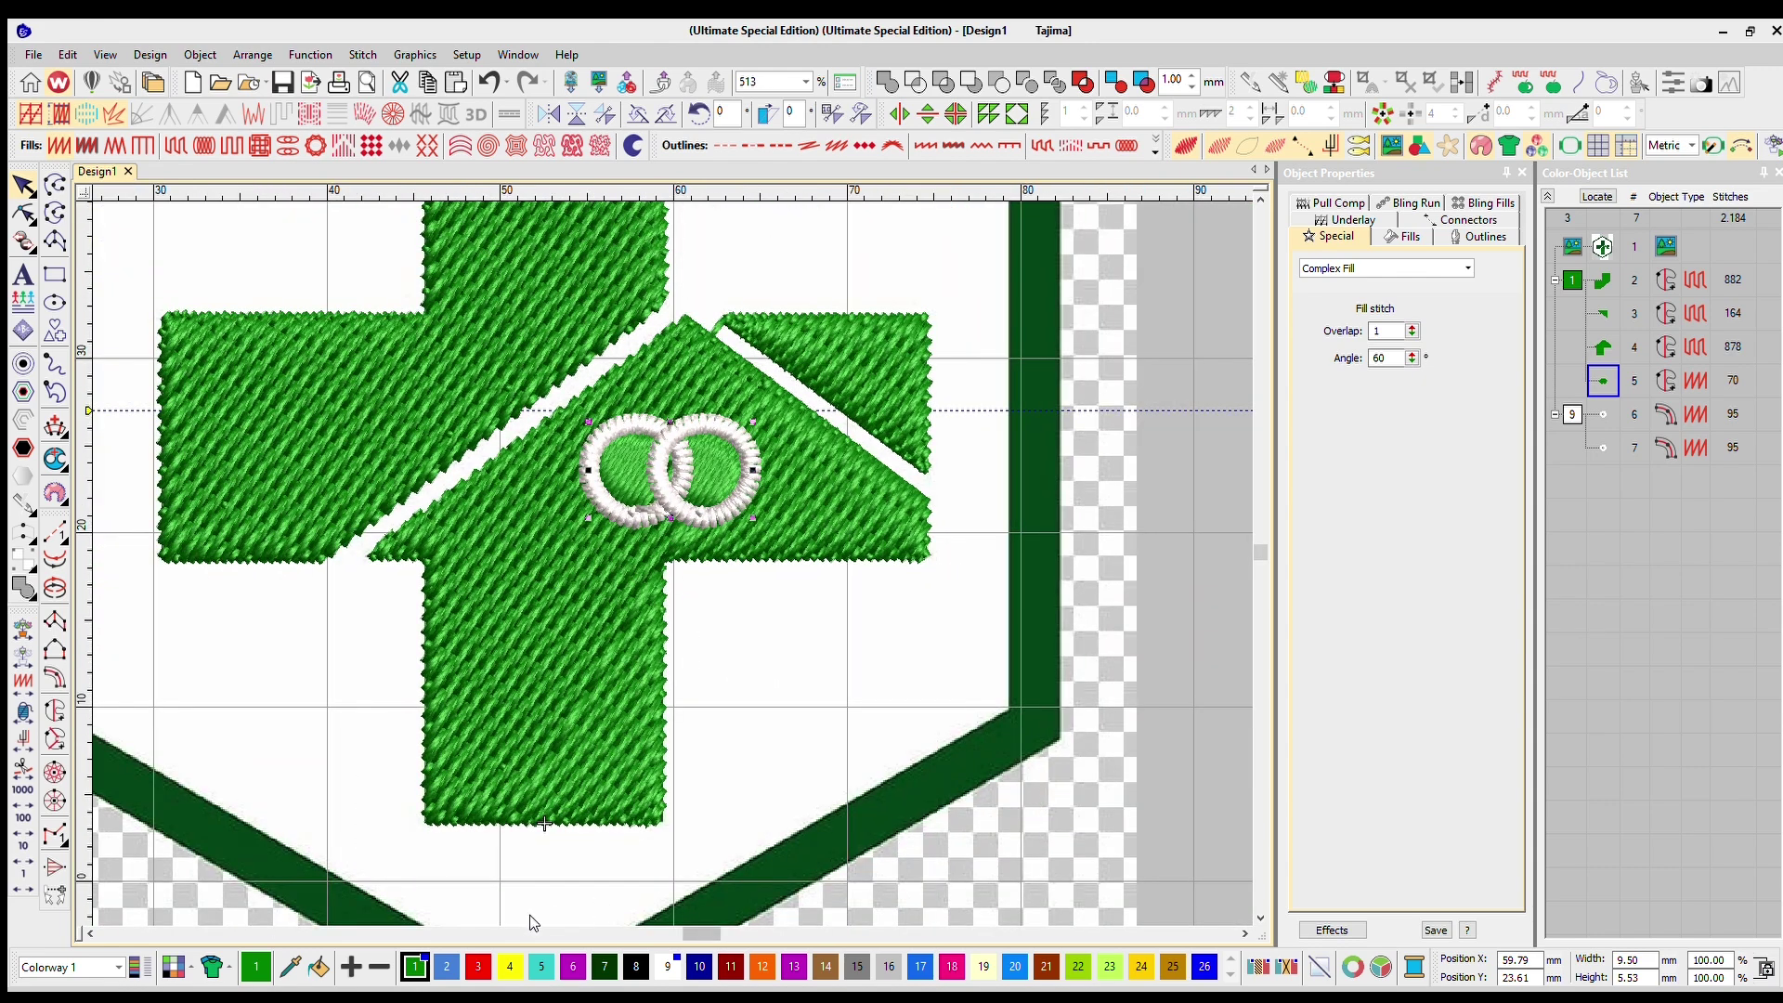
left_click(636, 966)
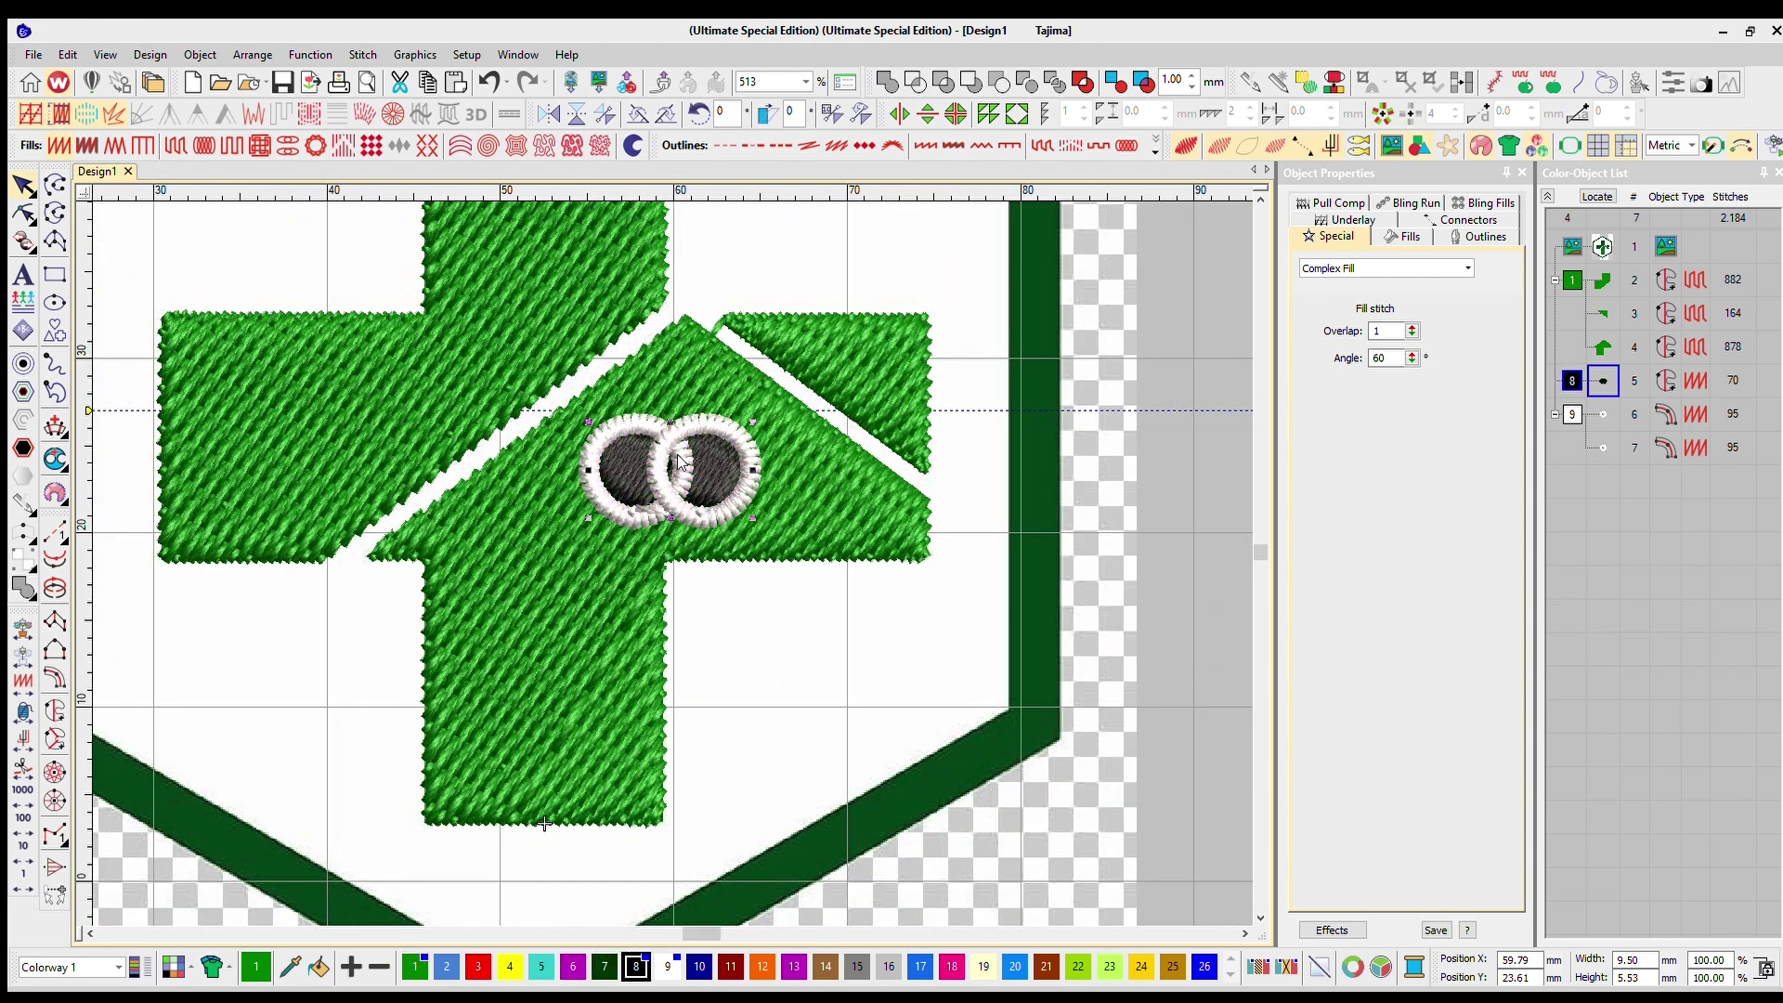
scroll(668, 539, "up", 4)
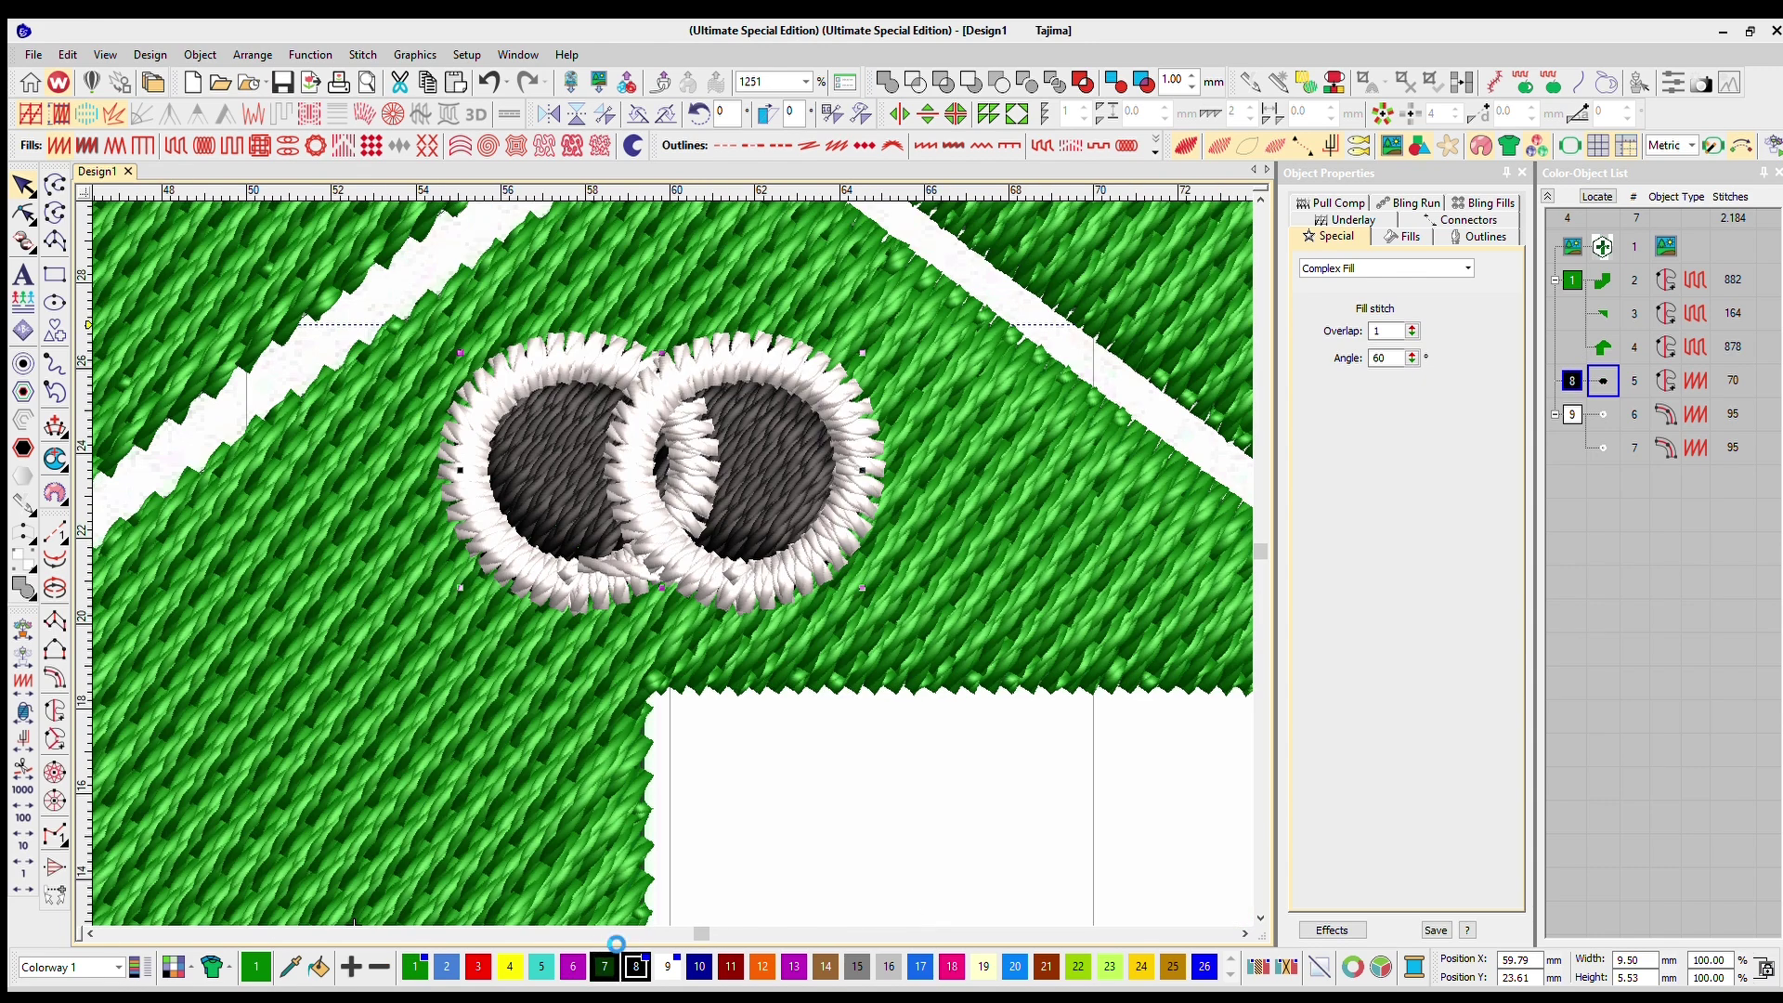
left_click(605, 966)
Recolour the left cross shape and the small right triangle to dark green colour 7, and deselect them
scroll(666, 537, "up", 2)
scroll(666, 537, "down", 2)
scroll(667, 538, "down", 3)
left_click(499, 373)
left_click(961, 405, "ctrl")
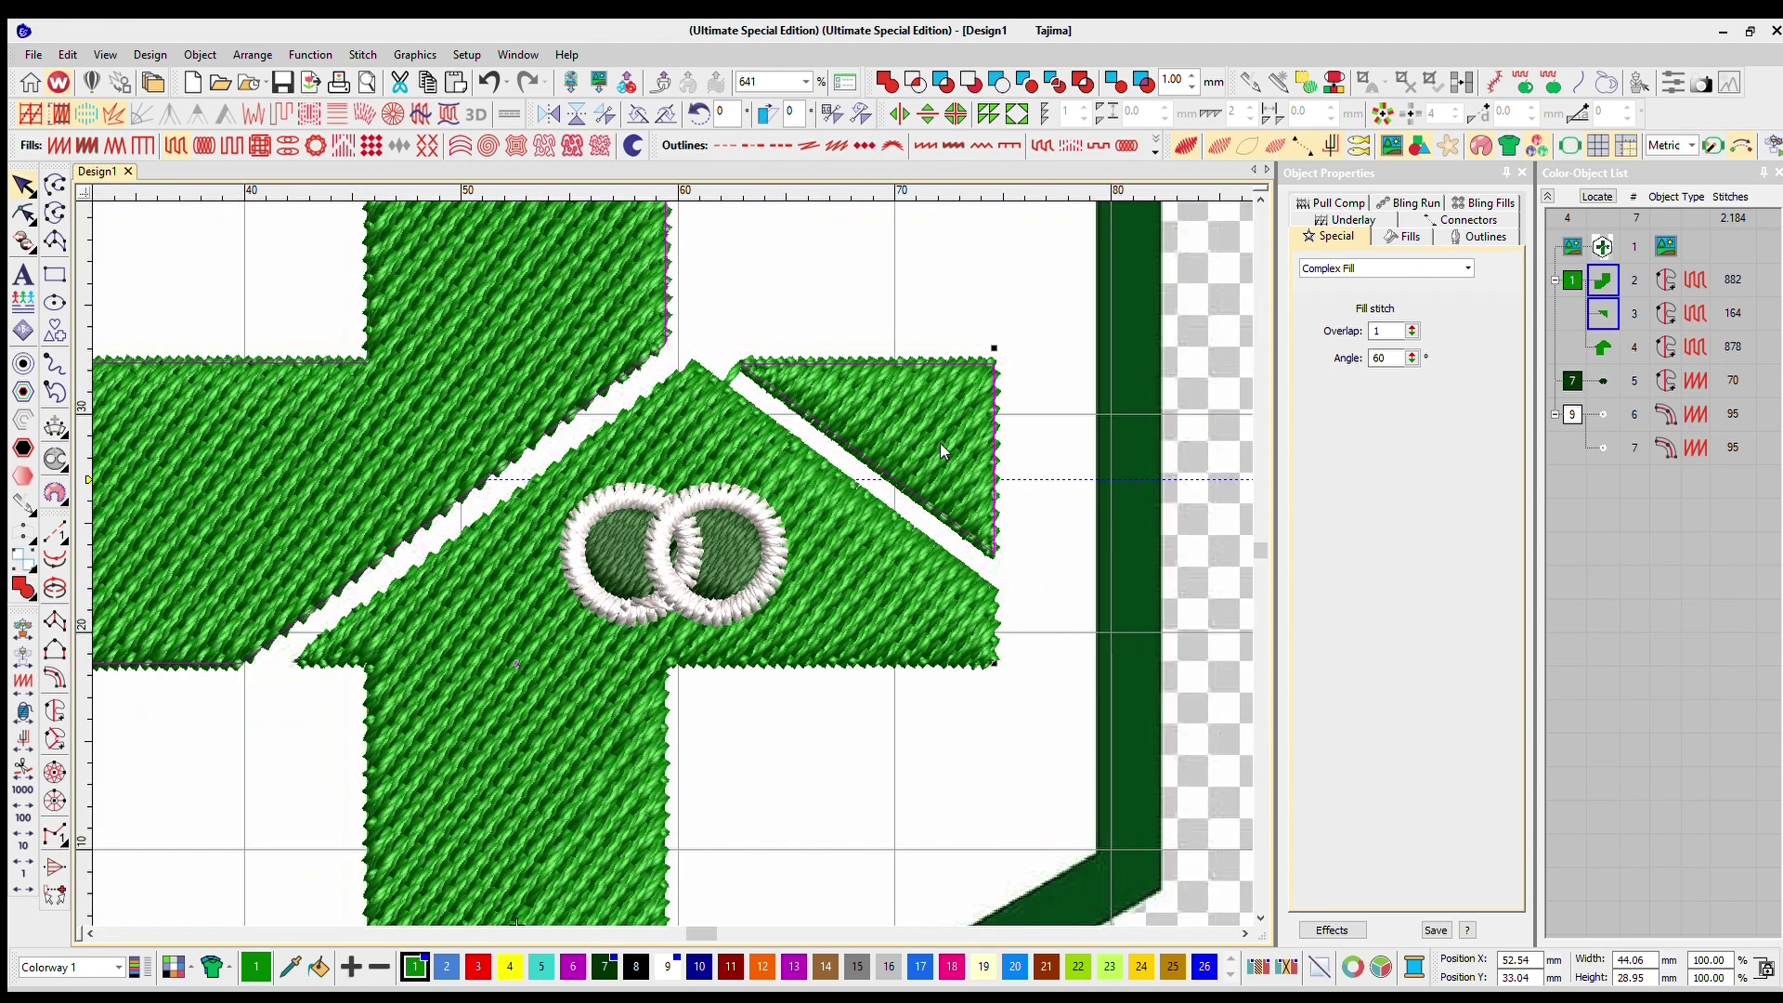
left_click(599, 964)
scroll(823, 500, "down", 3)
left_click(1124, 483)
Compare the stitched cross, house and rings with the logo artwork, close up and as a whole
scroll(665, 531, "up", 4)
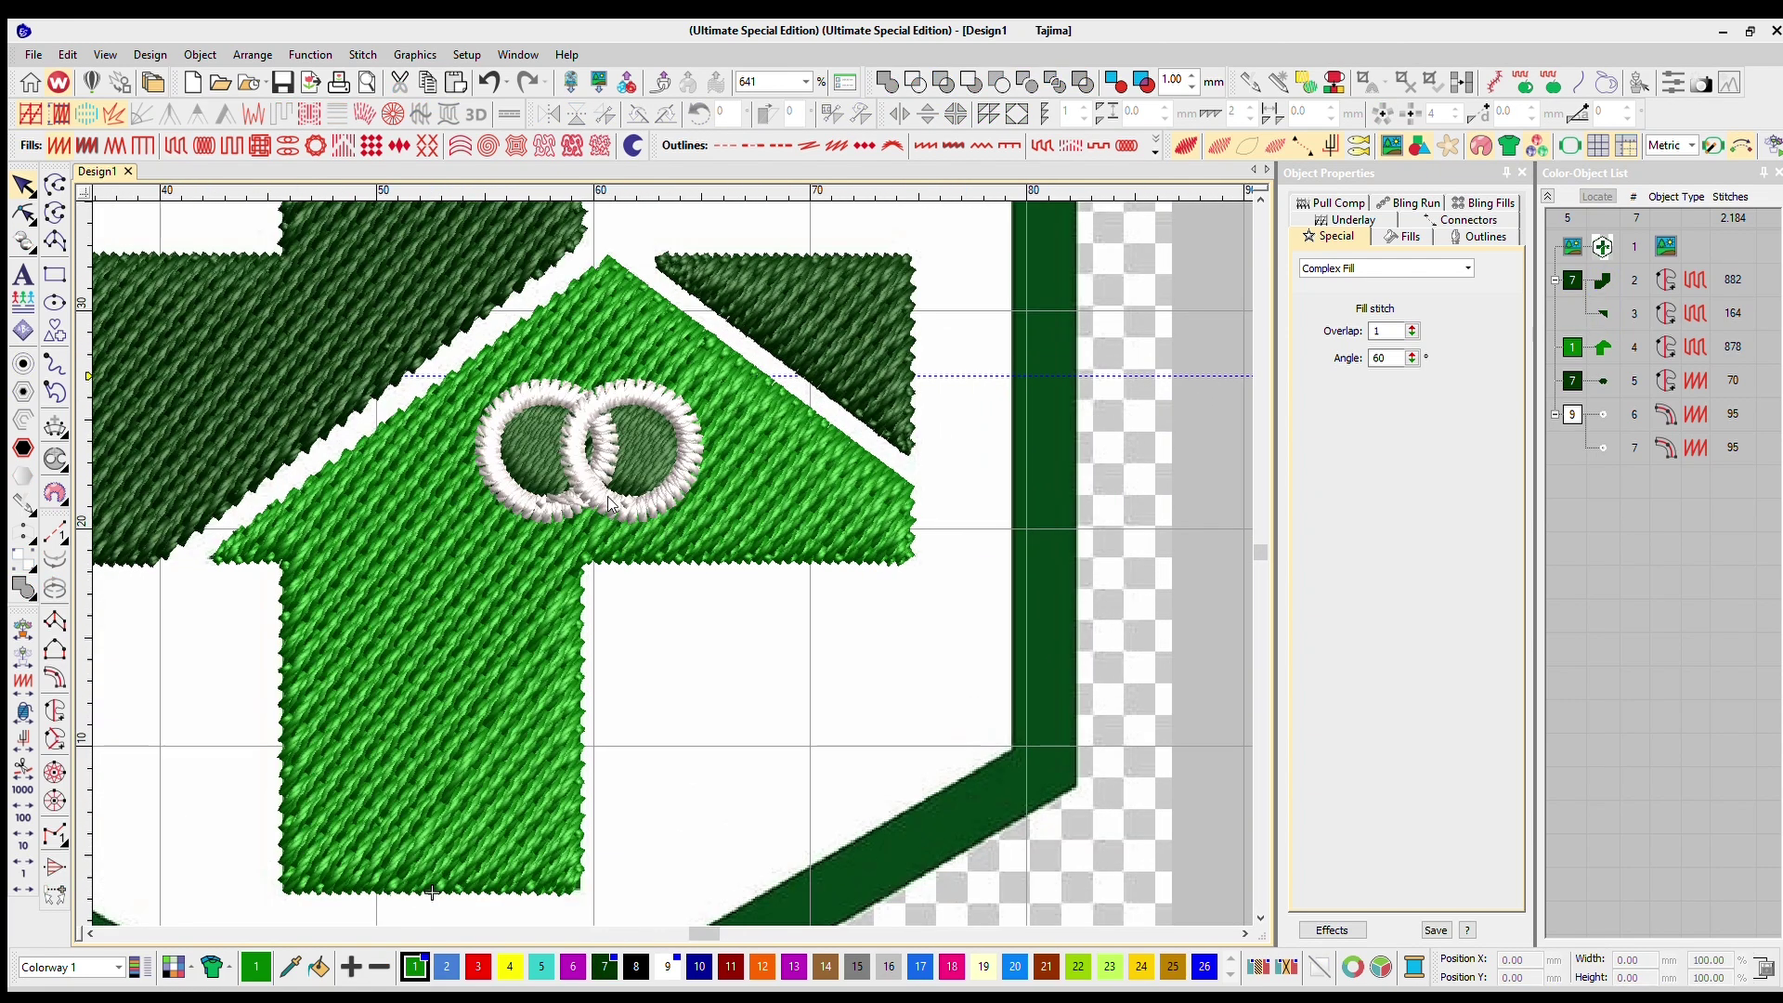
scroll(605, 512, "down", 4)
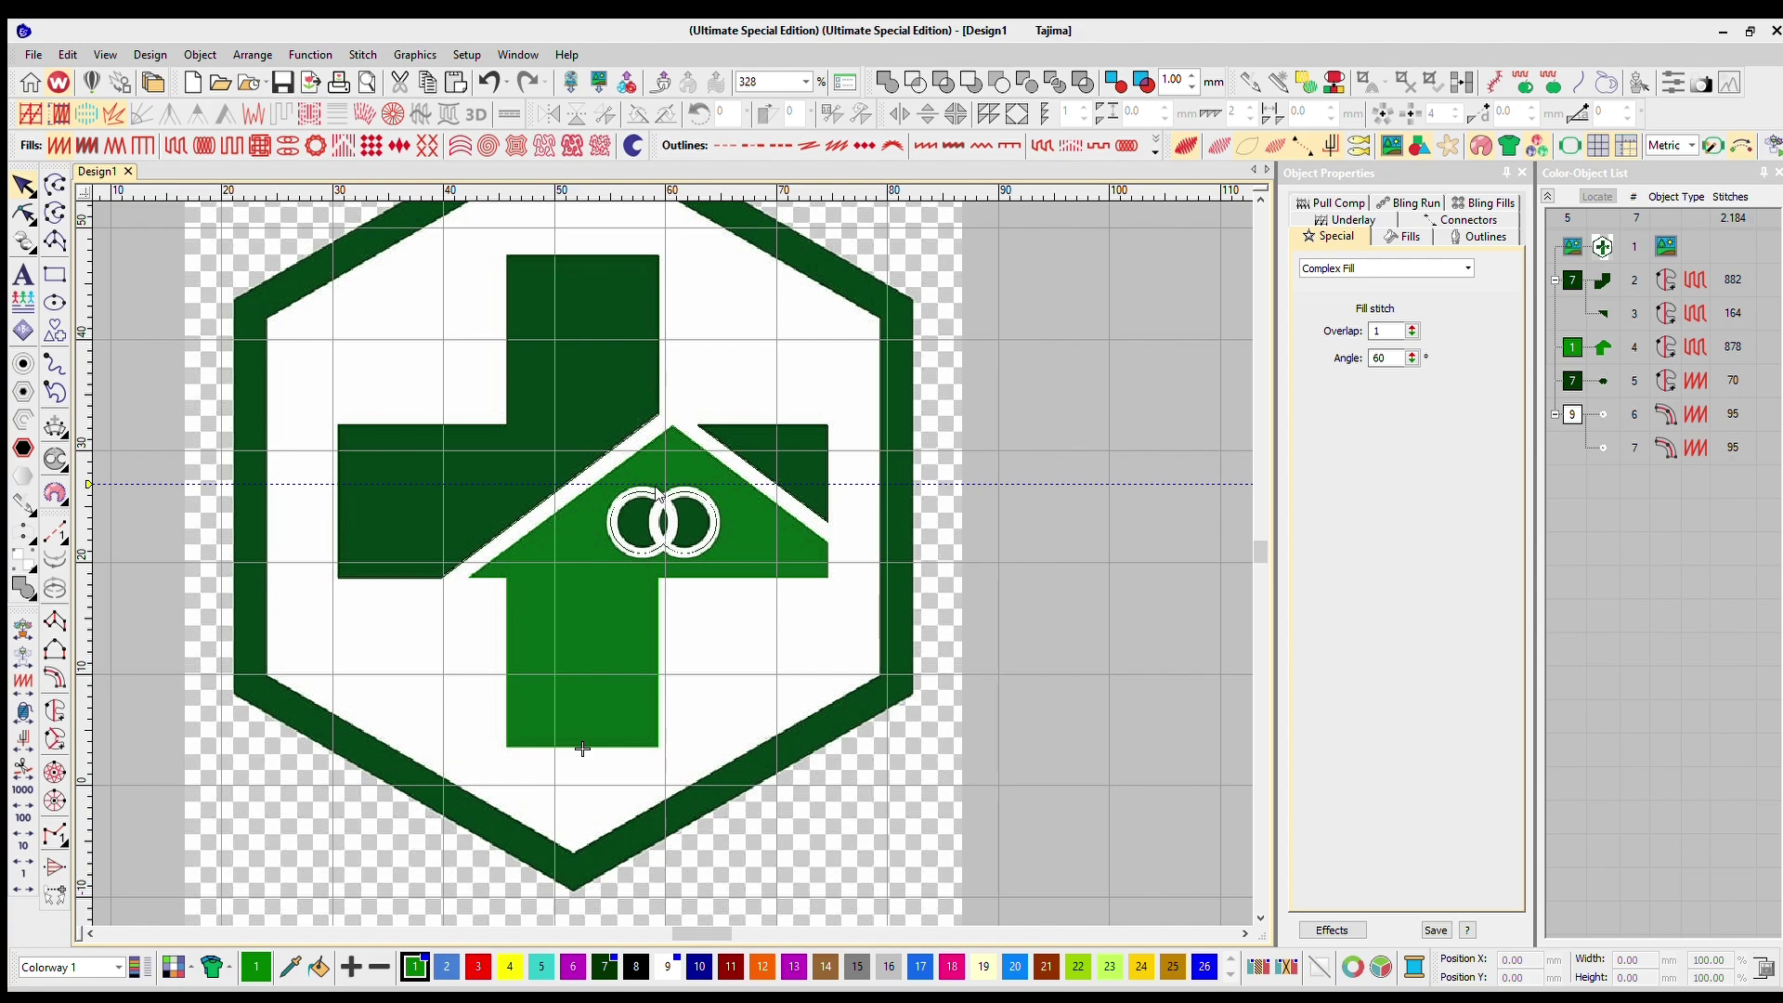
scroll(665, 531, "up", 3)
scroll(665, 531, "down", 4)
scroll(665, 531, "up", 7)
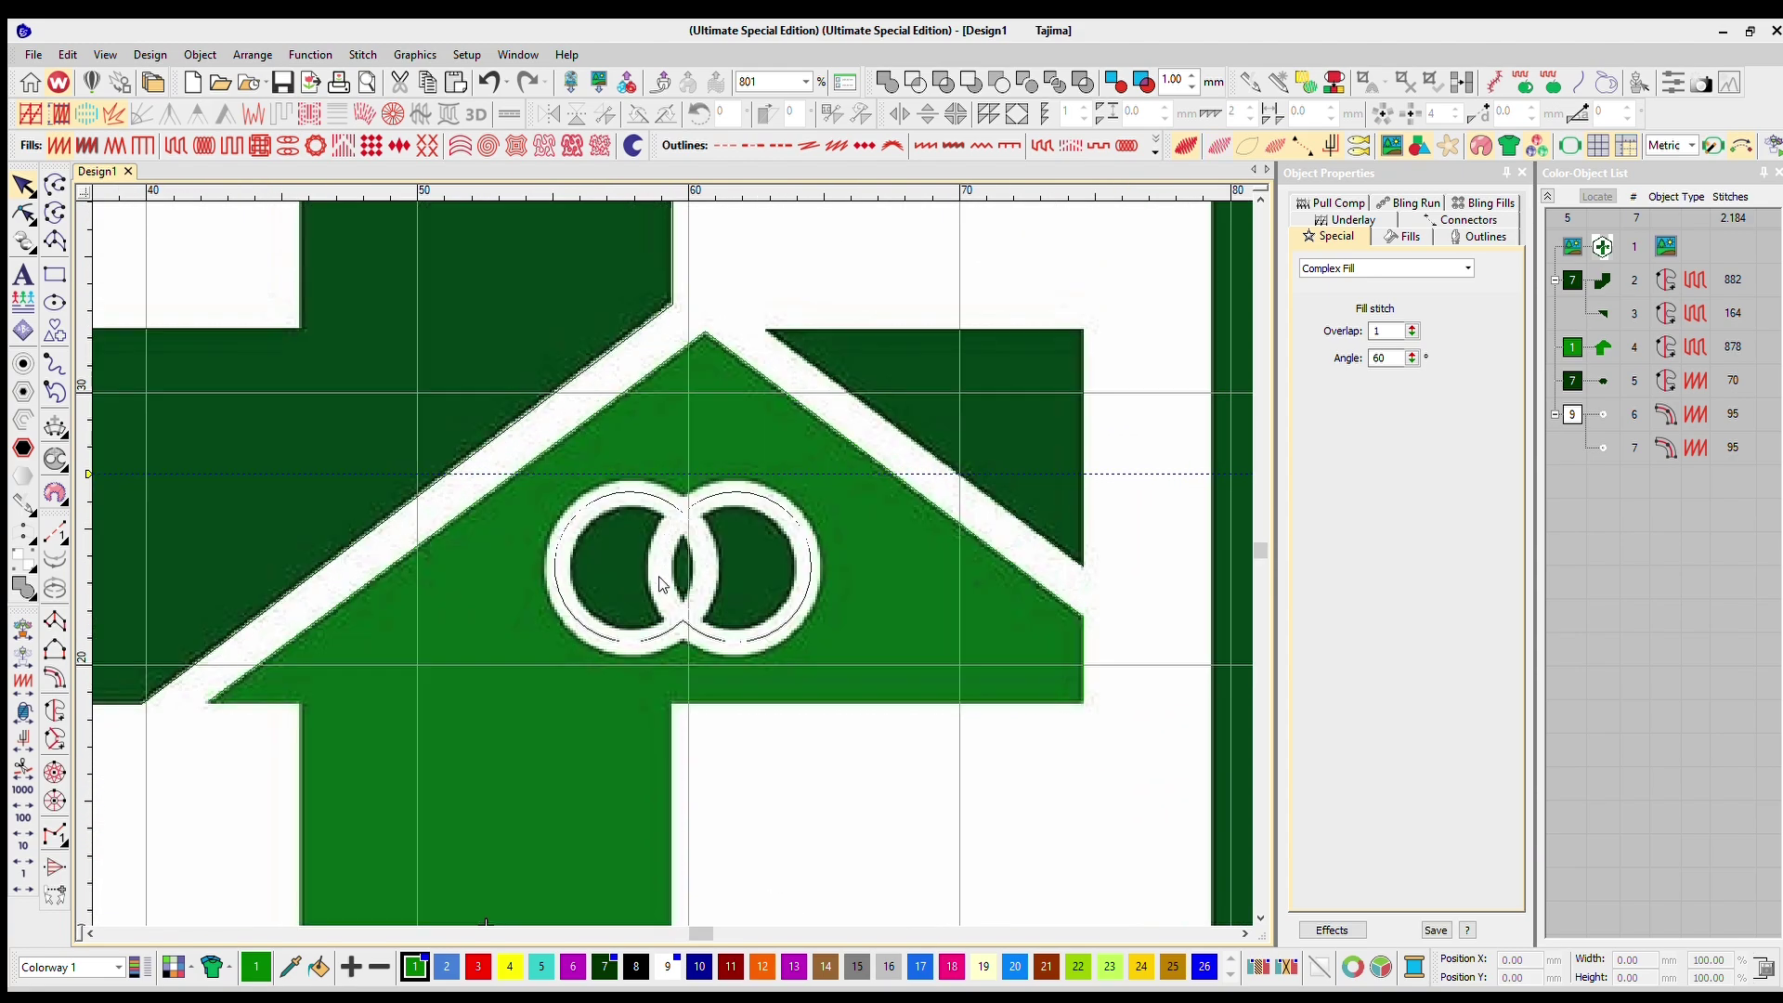
scroll(666, 537, "down", 4)
scroll(665, 537, "up", 2)
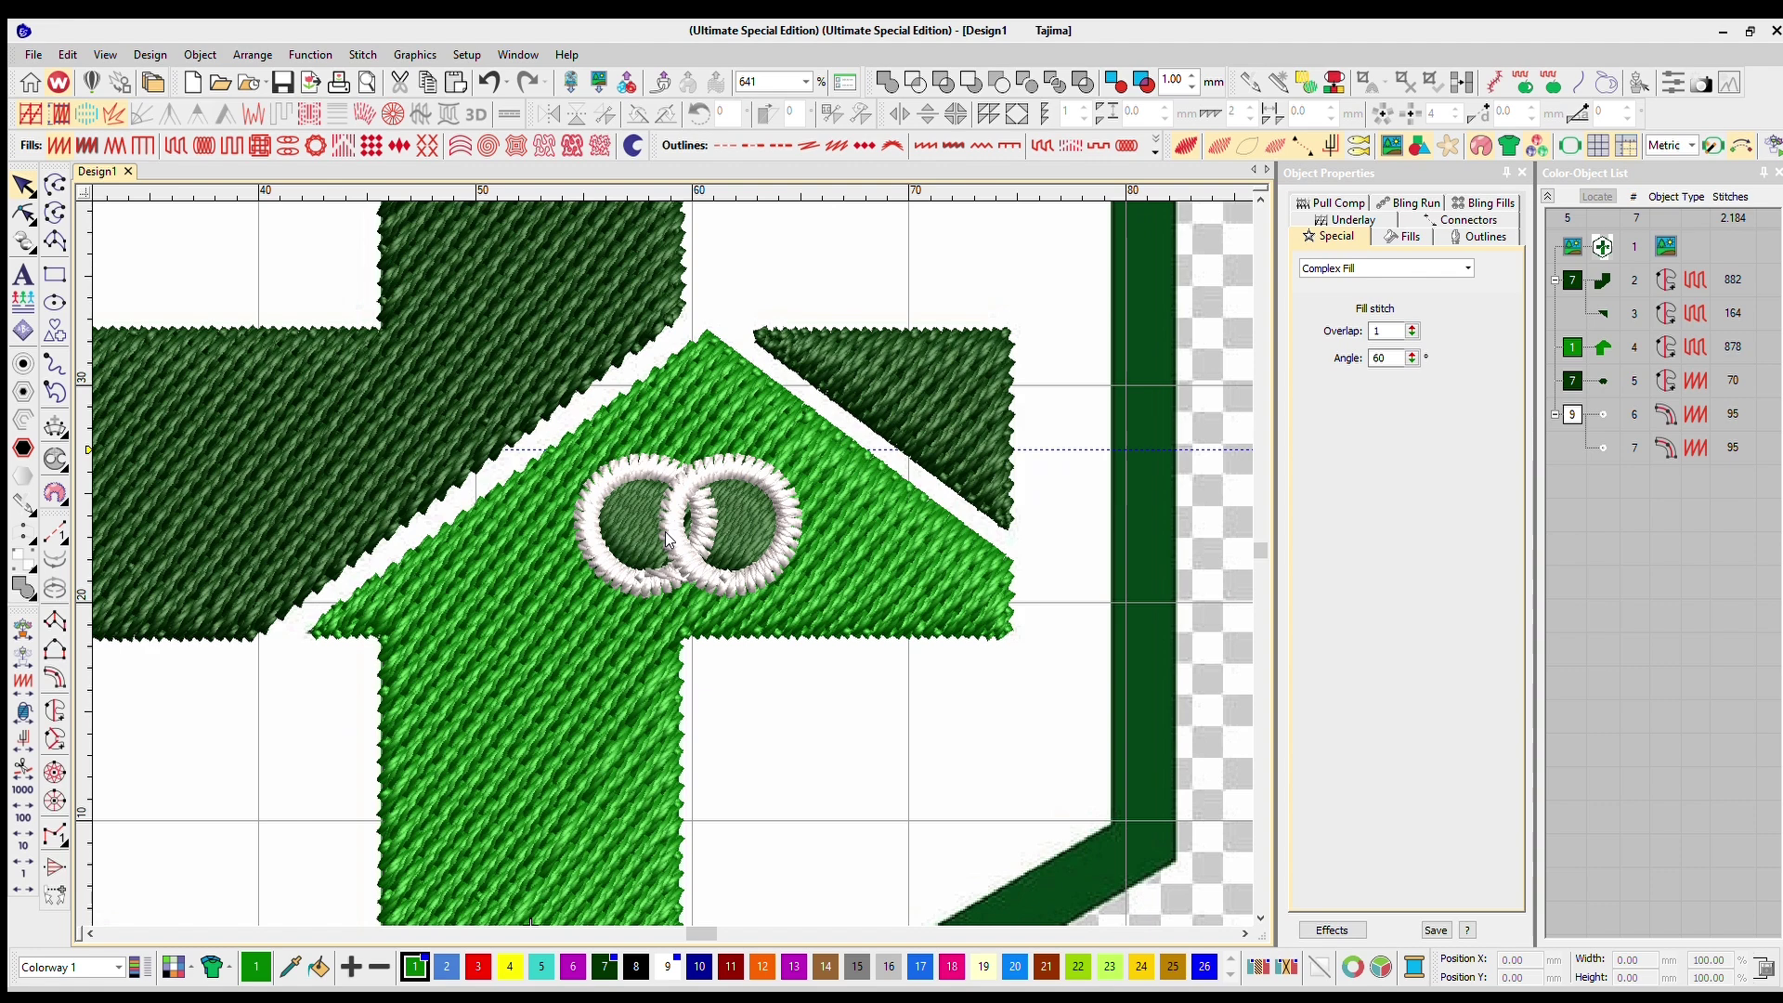
scroll(665, 531, "down", 4)
scroll(665, 531, "up", 5)
scroll(667, 537, "up", 5)
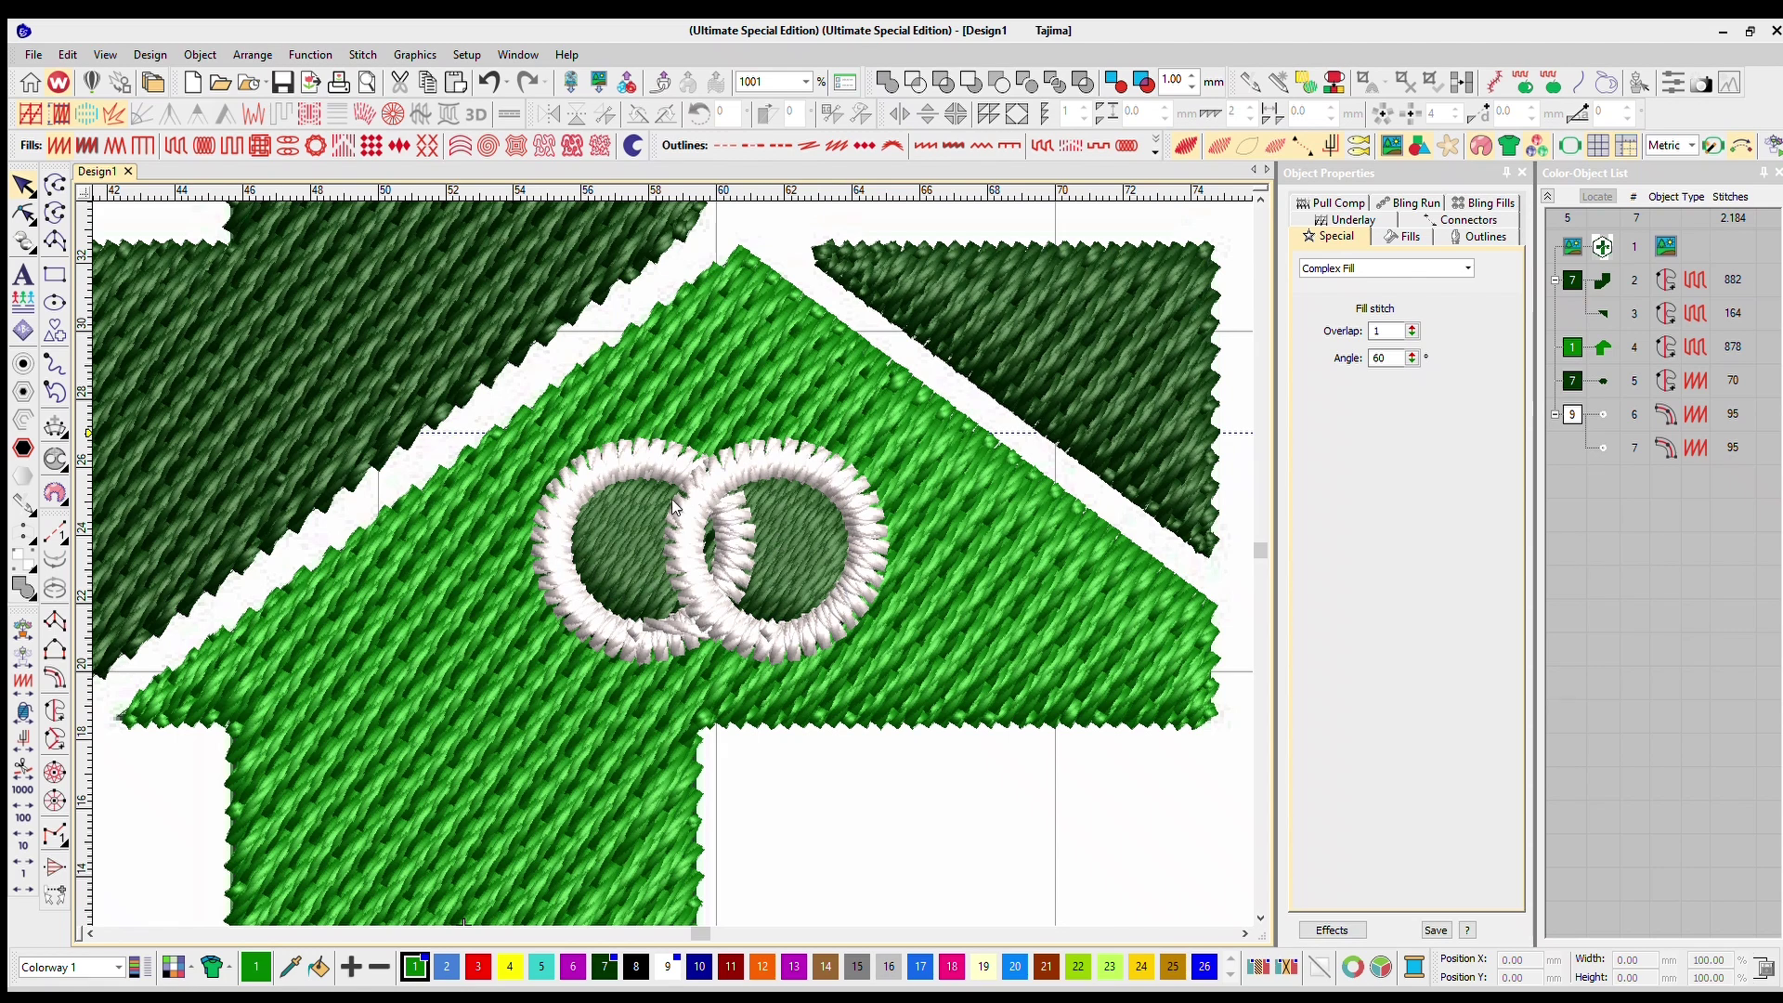
scroll(672, 499, "down", 5)
scroll(665, 533, "up", 2)
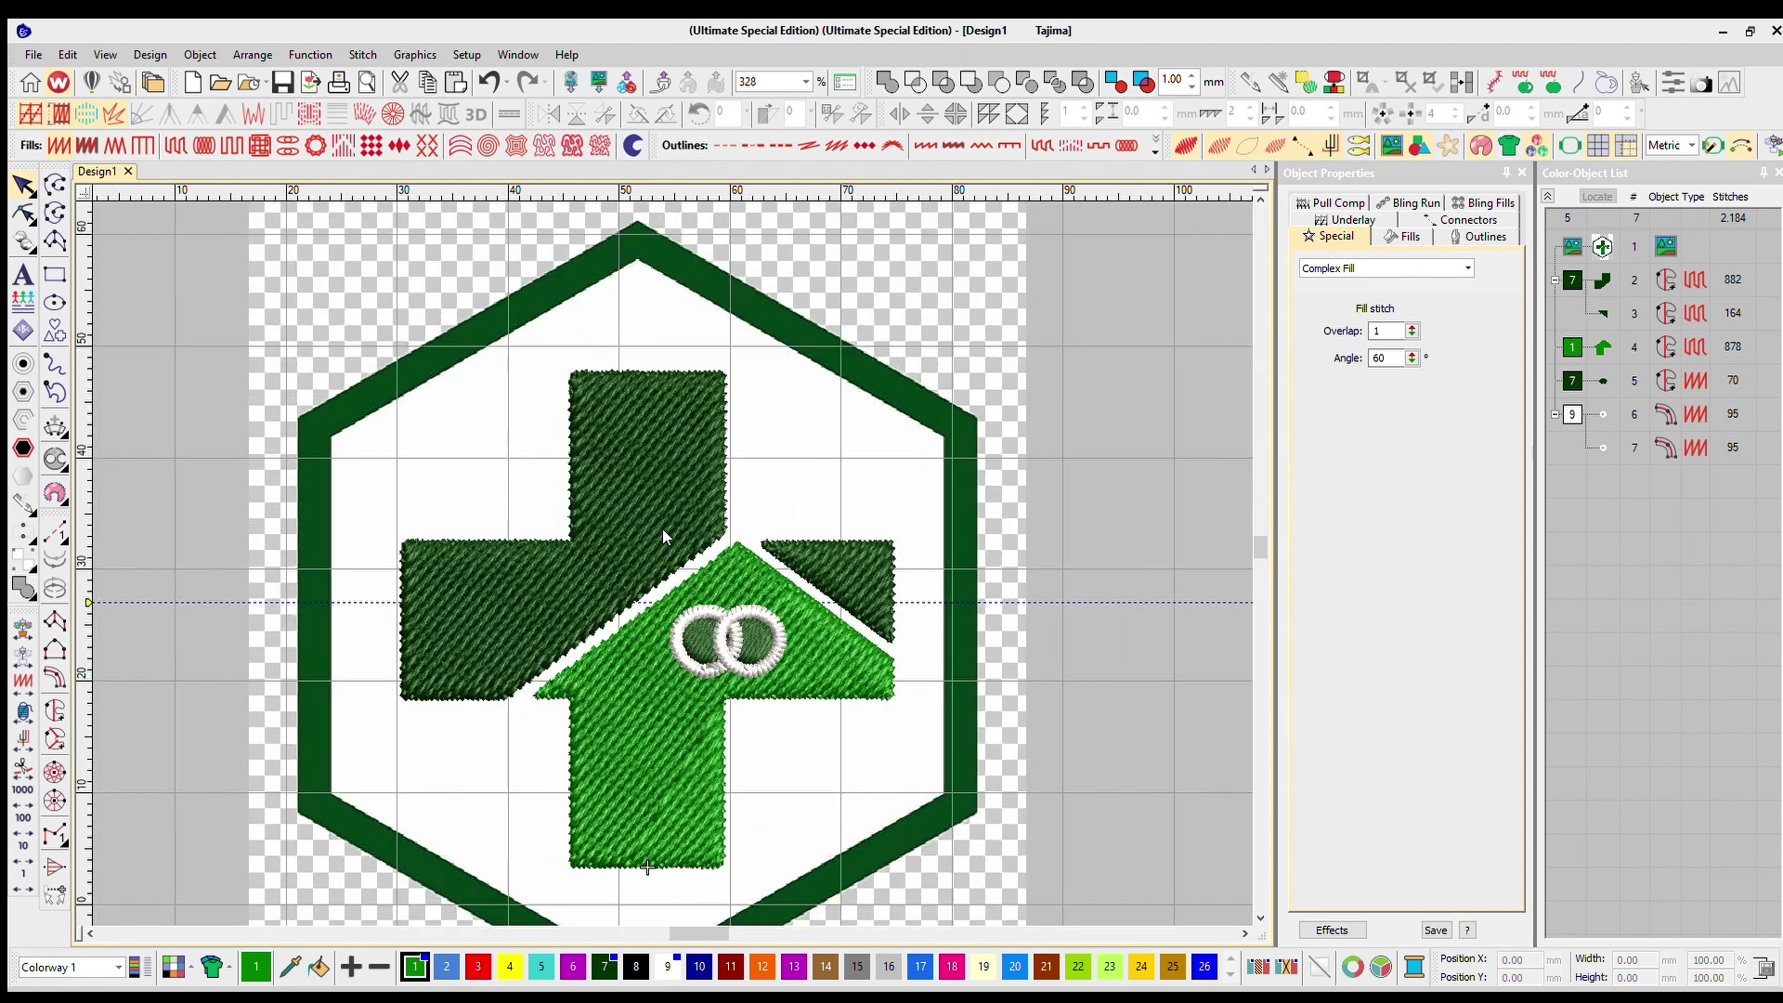
scroll(655, 559, "down", 2)
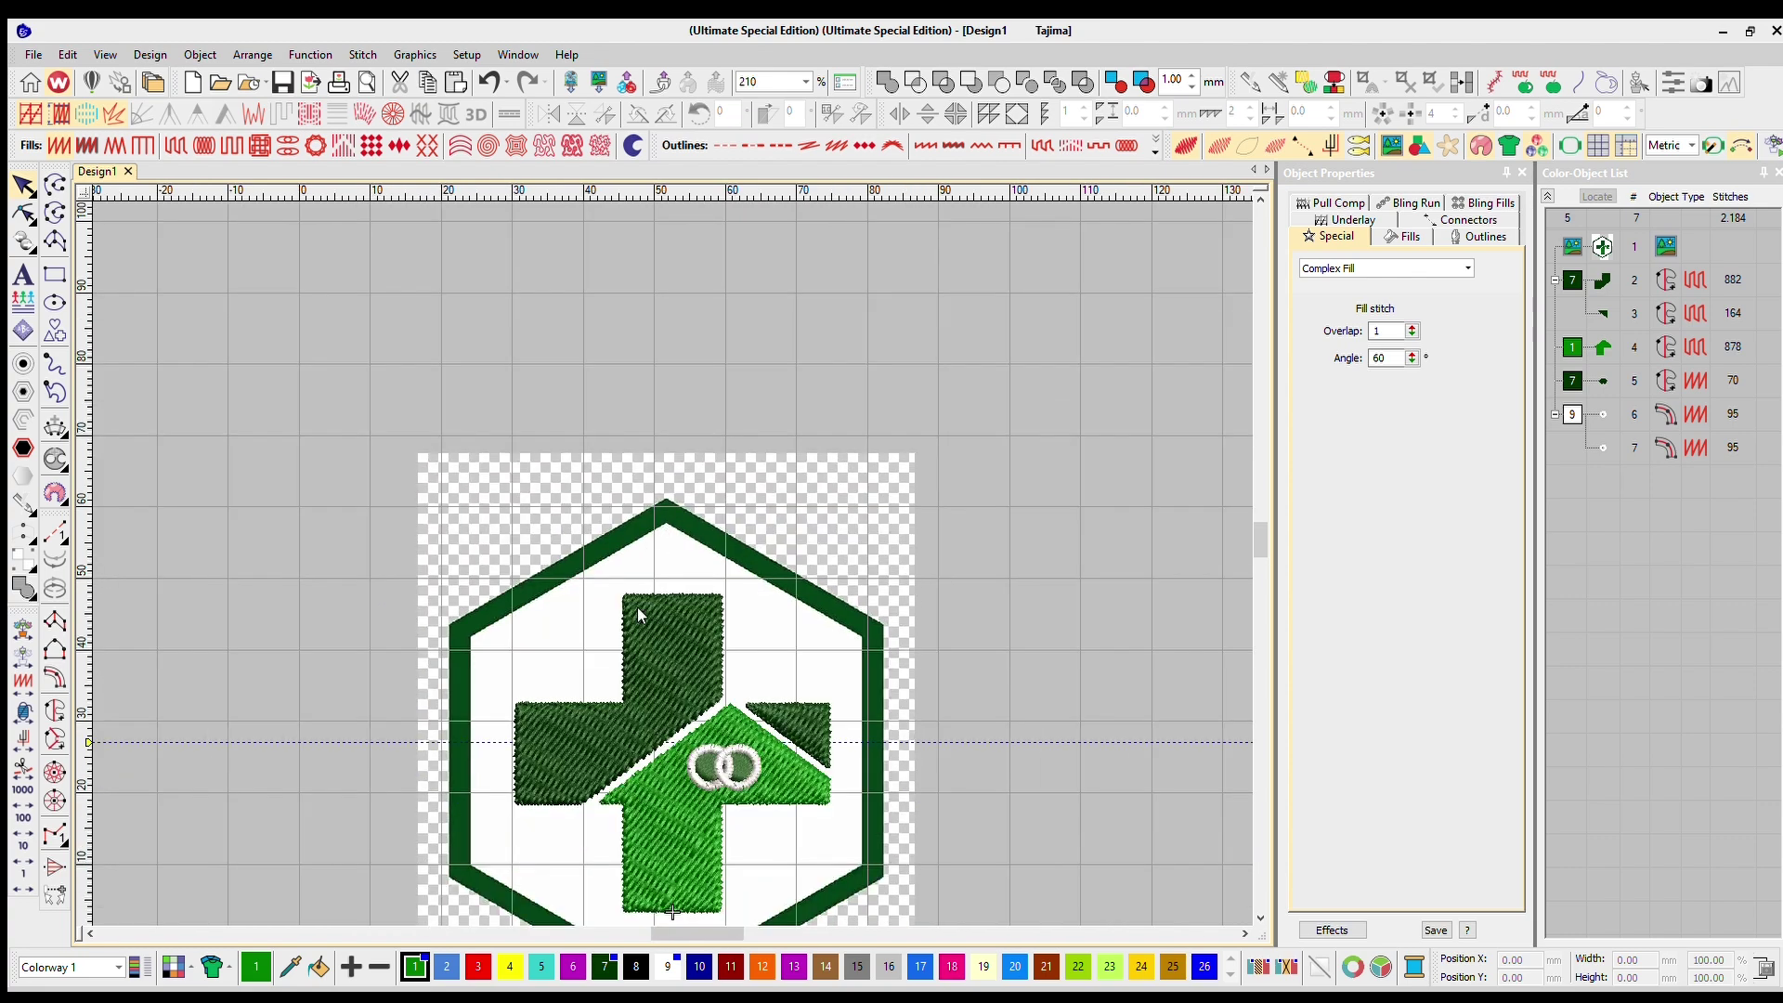
scroll(683, 682, "up", 3)
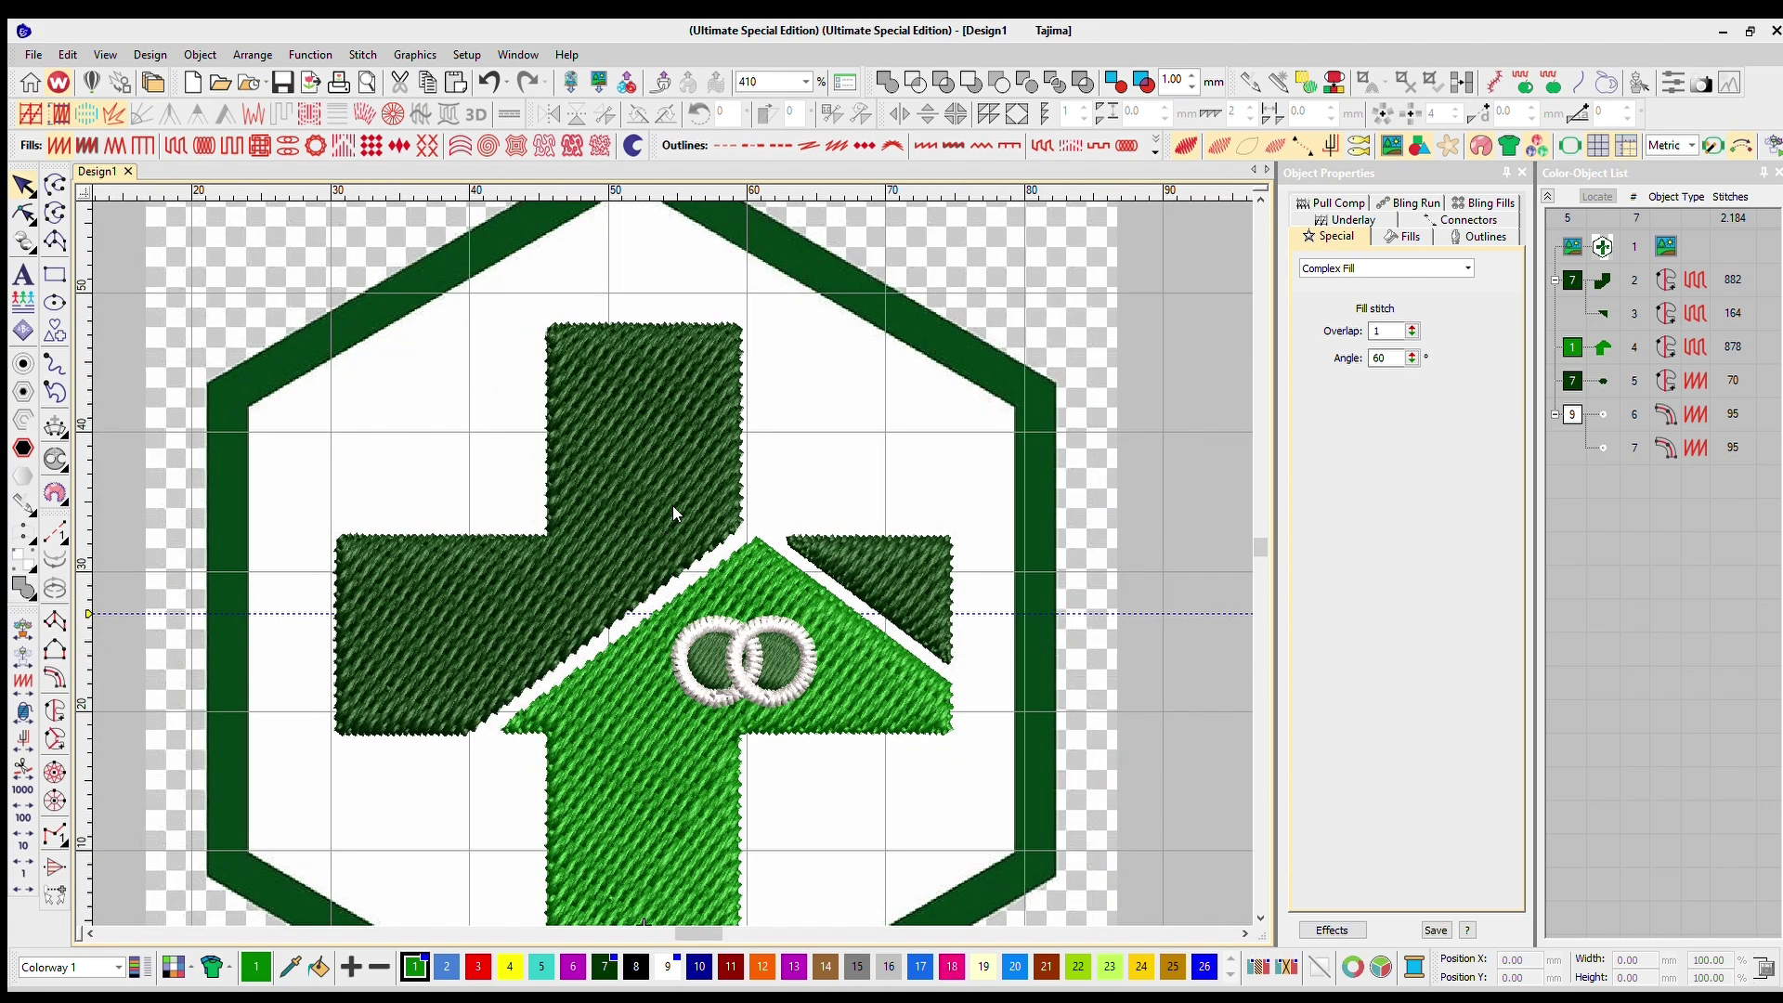
Place a vertical guide through the top corner of the hexagon border and check its alignment
scroll(582, 304, "down", 3)
scroll(667, 539, "up", 2)
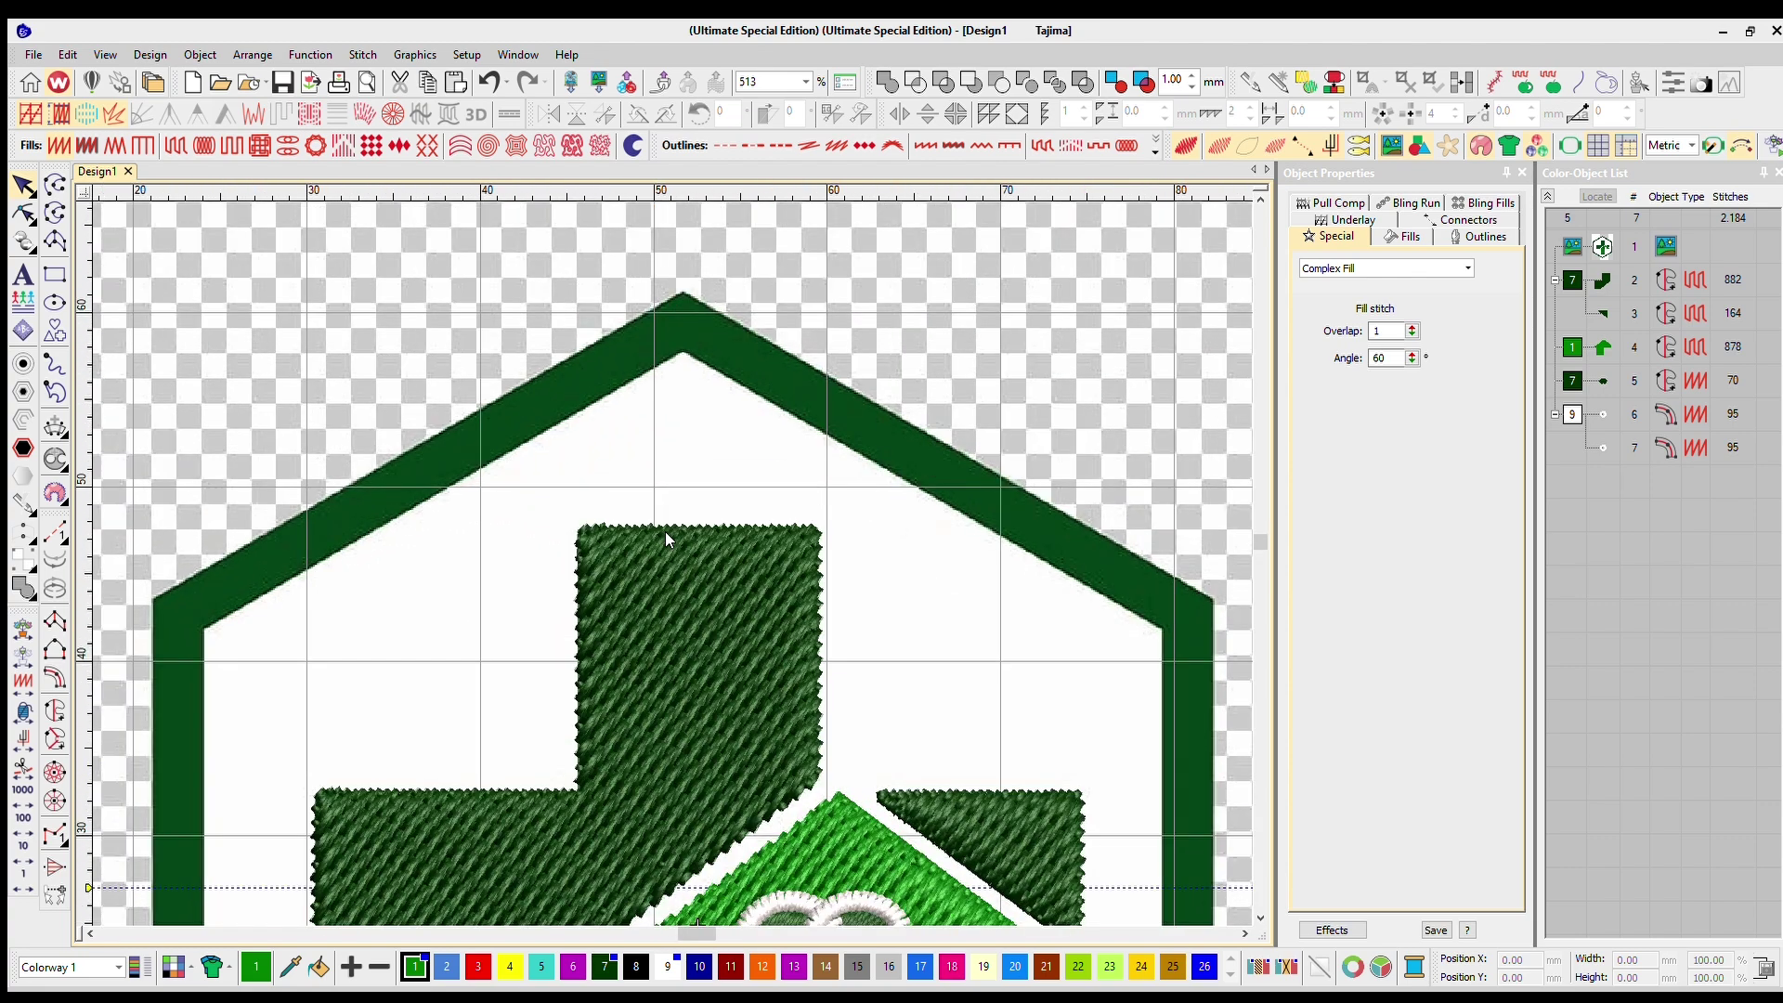
mouse_move(685, 191)
left_mouse_down()
mouse_move(695, 151)
mouse_move(676, 167)
left_mouse_up()
scroll(666, 531, "up", 5)
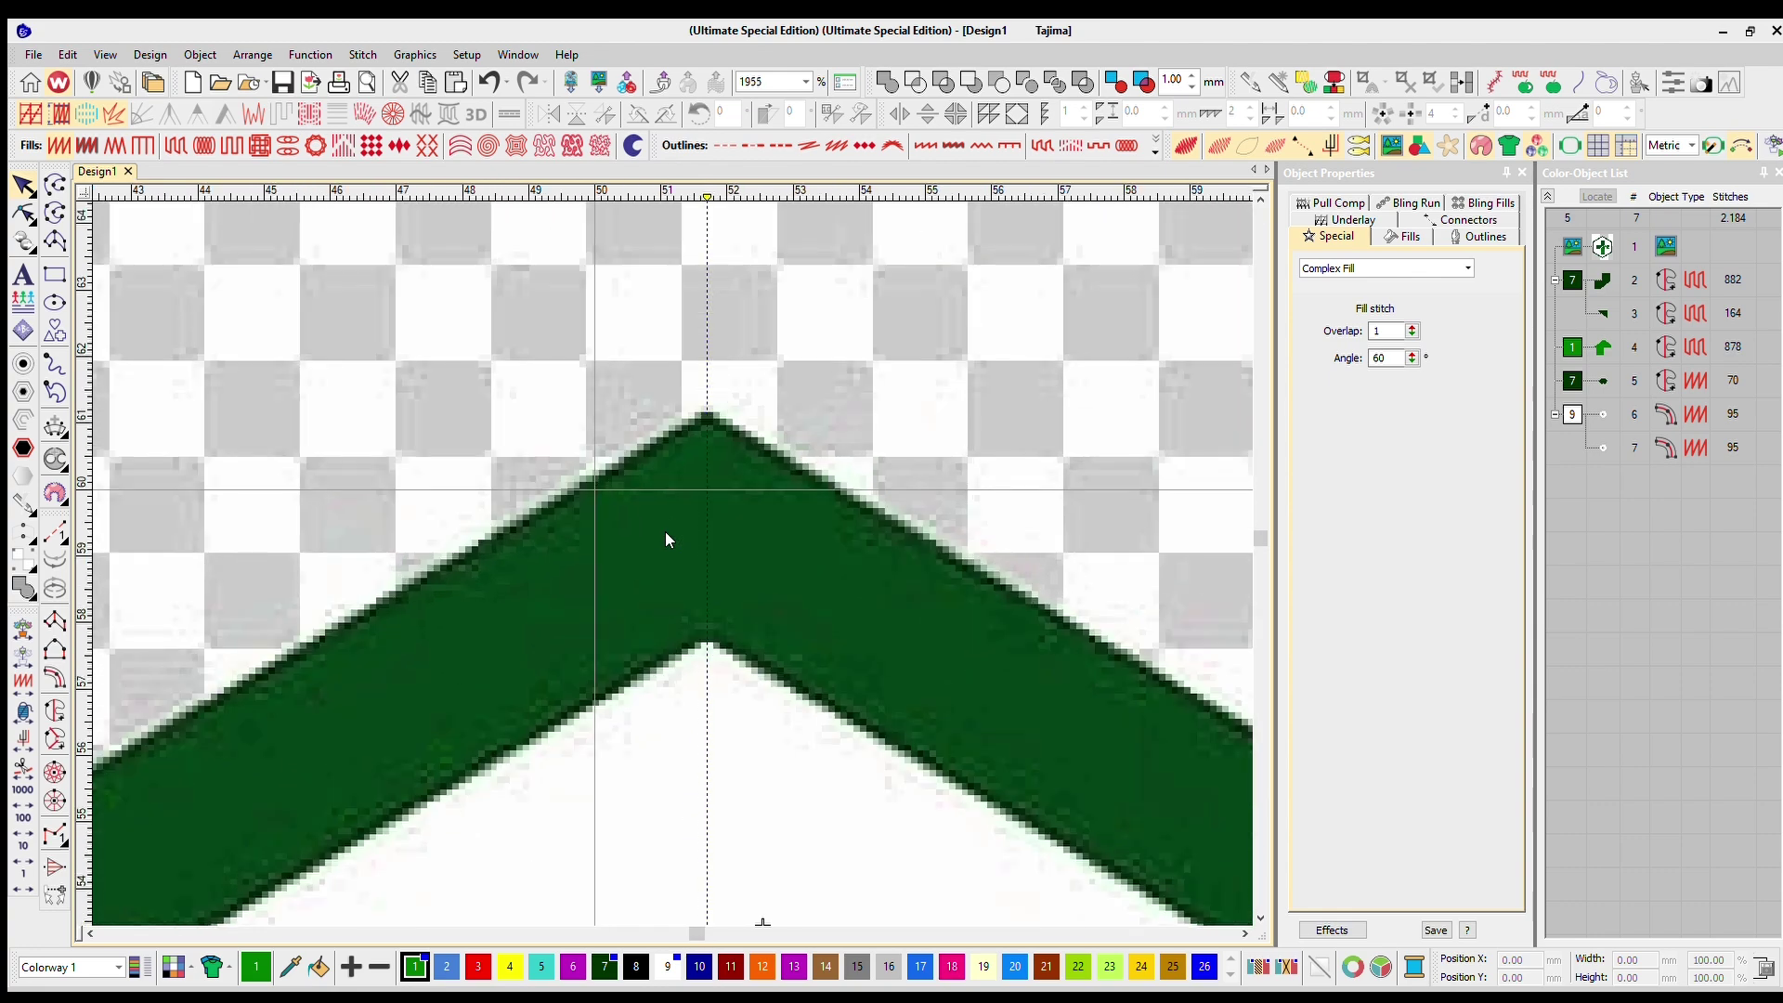
scroll(665, 532, "down", 5)
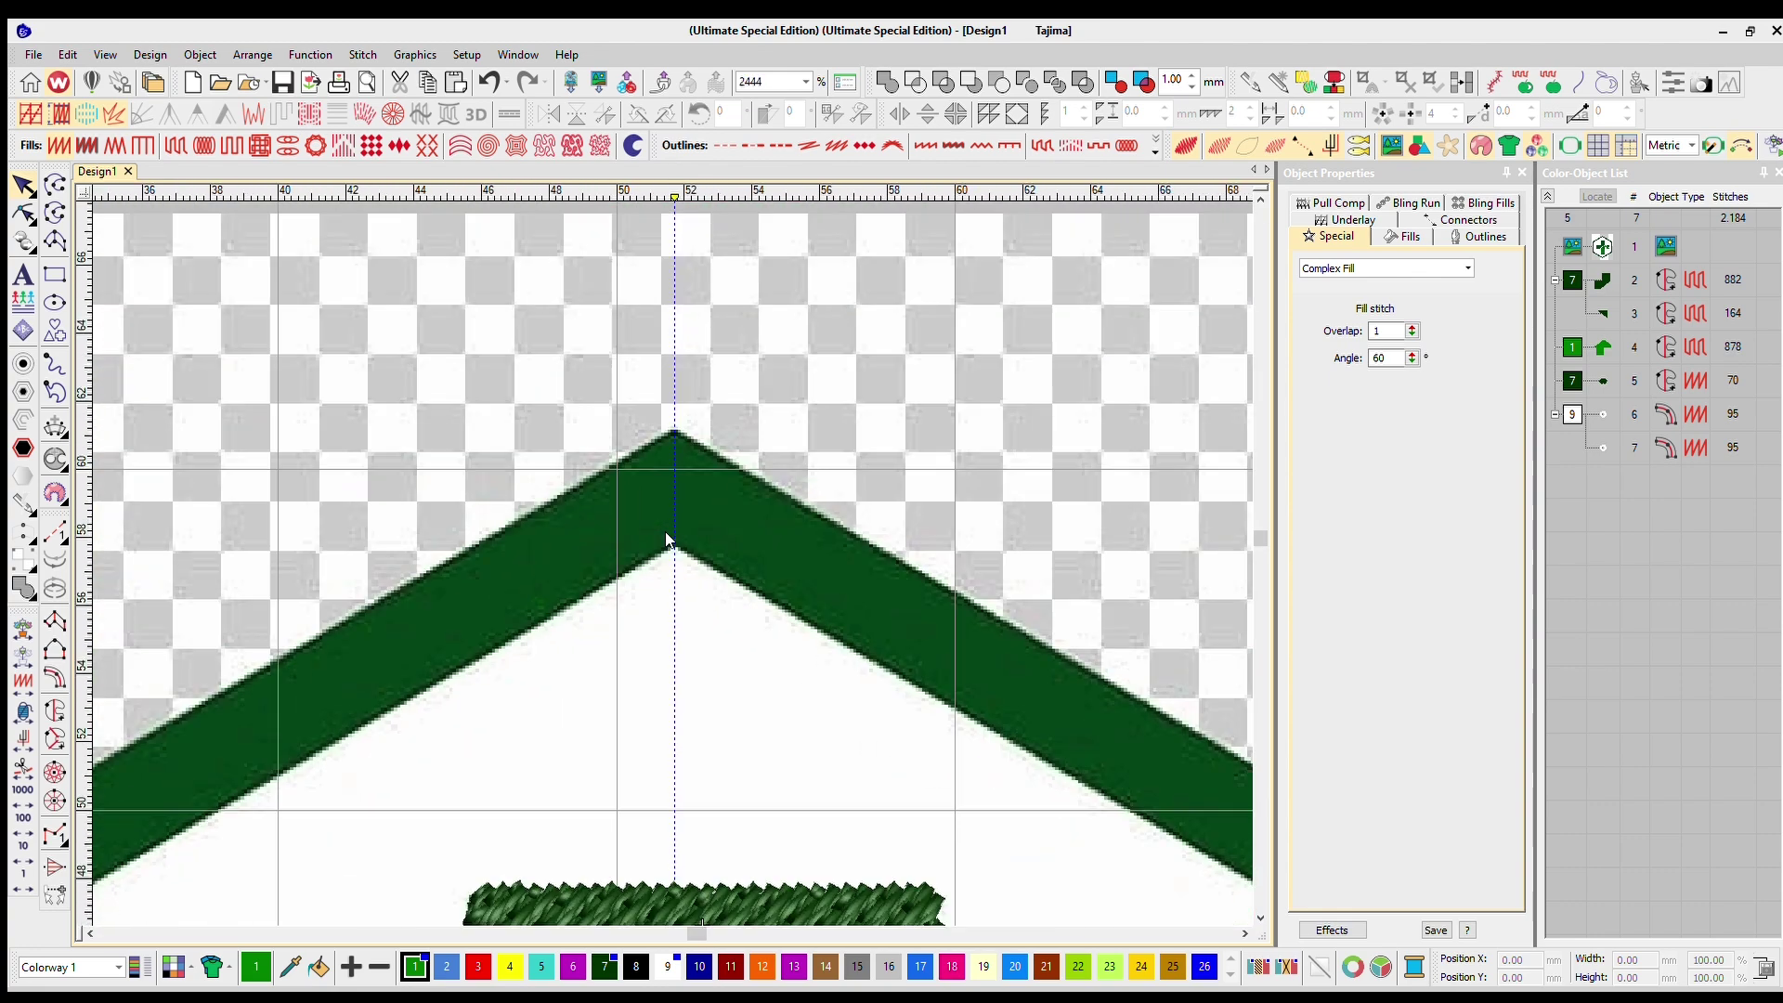
scroll(666, 537, "up", 4)
scroll(666, 537, "down", 2)
scroll(665, 532, "up", 1)
scroll(665, 531, "down", 4)
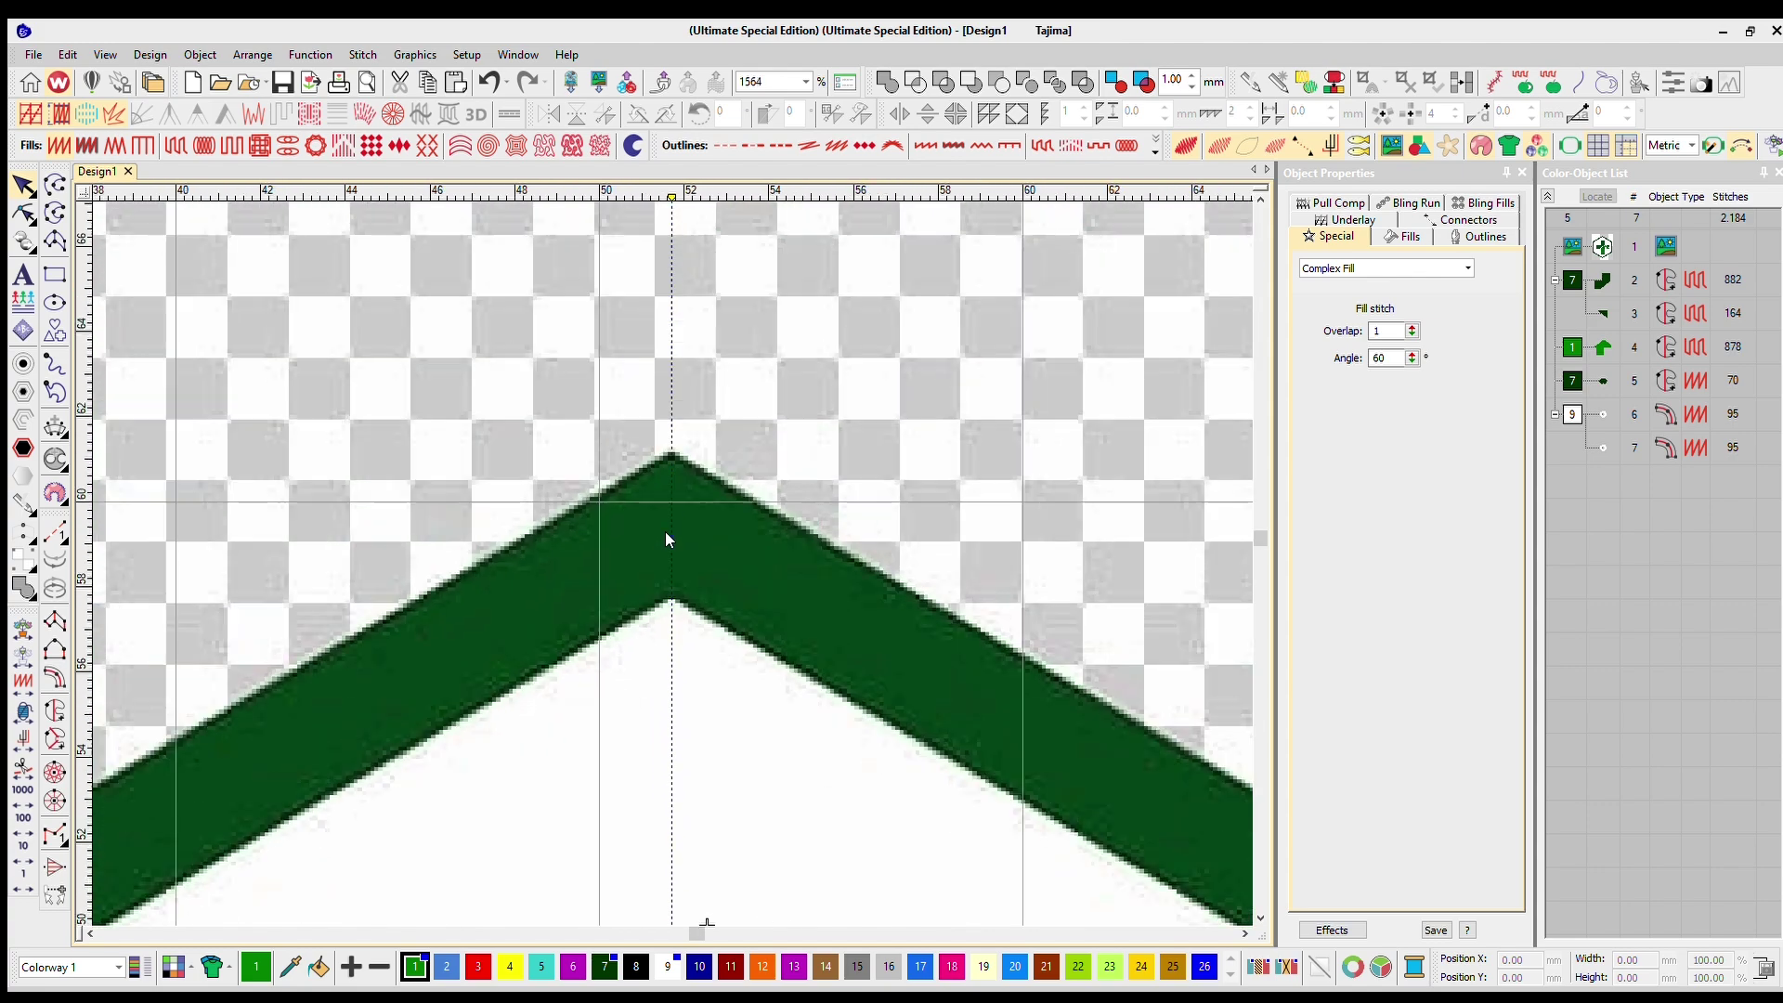
scroll(660, 529, "down", 3)
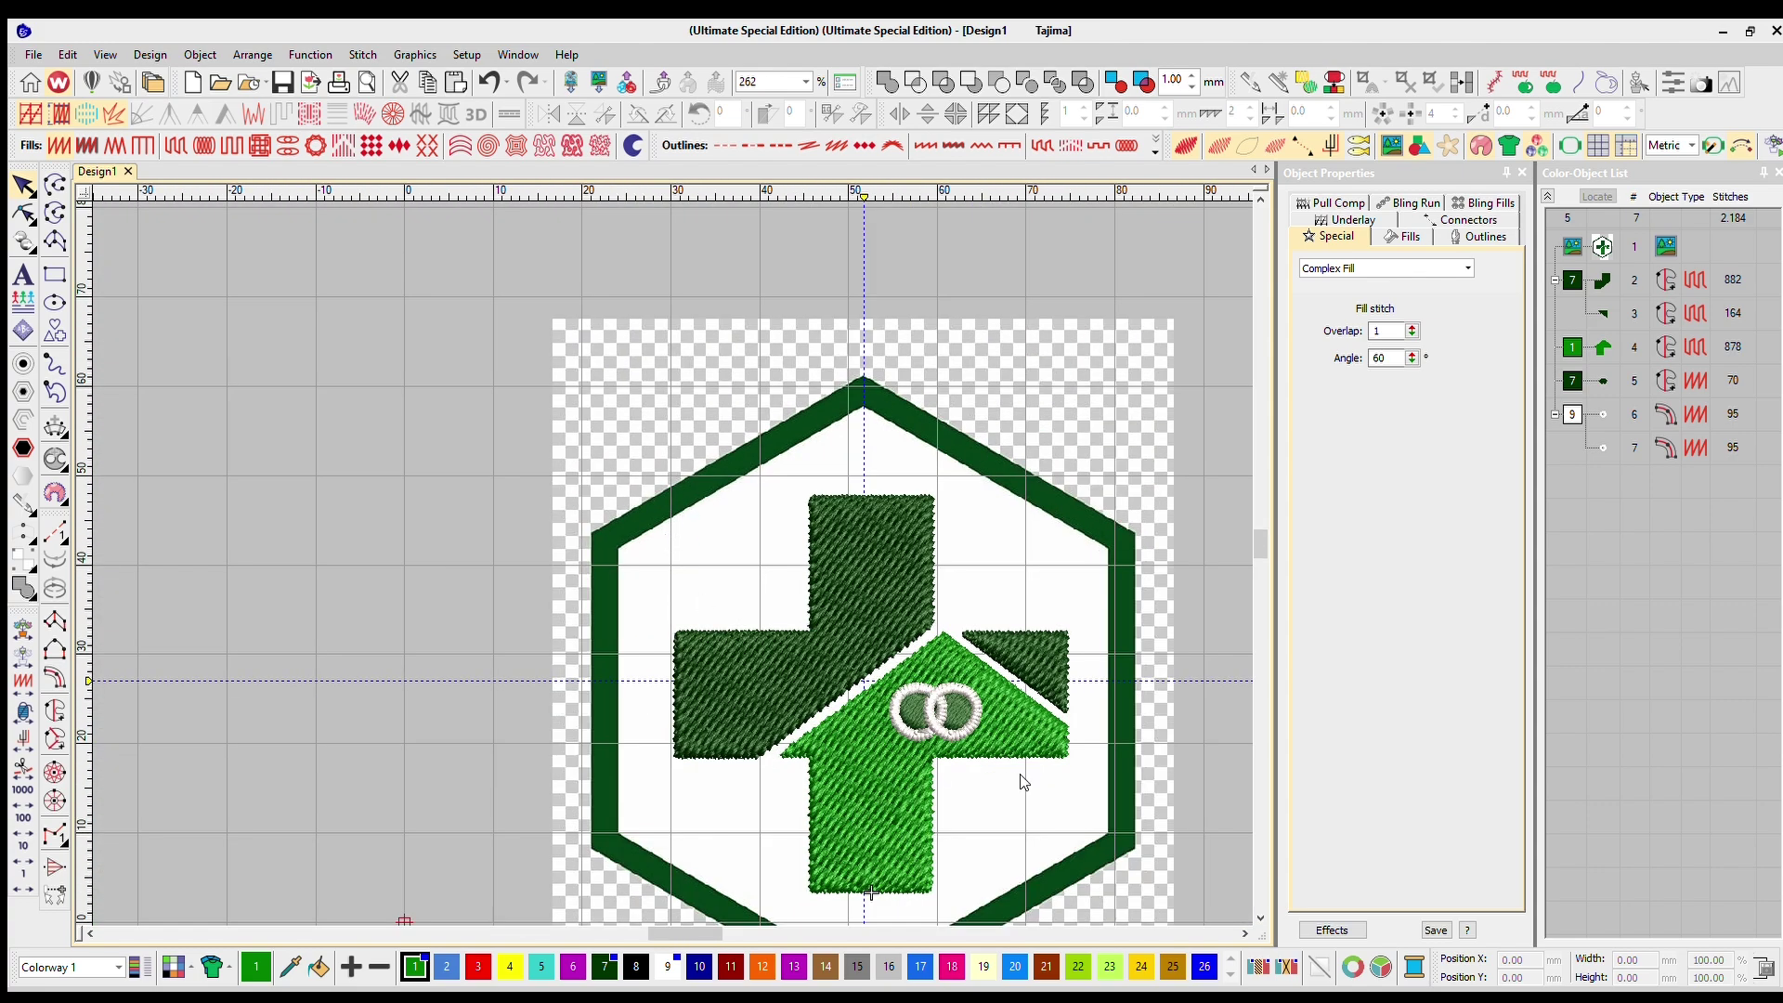
Start a Complex Fill shape with its first node on the vertical guide, midway across the green border at the hexagon's top corner
scroll(894, 404, "up", 10)
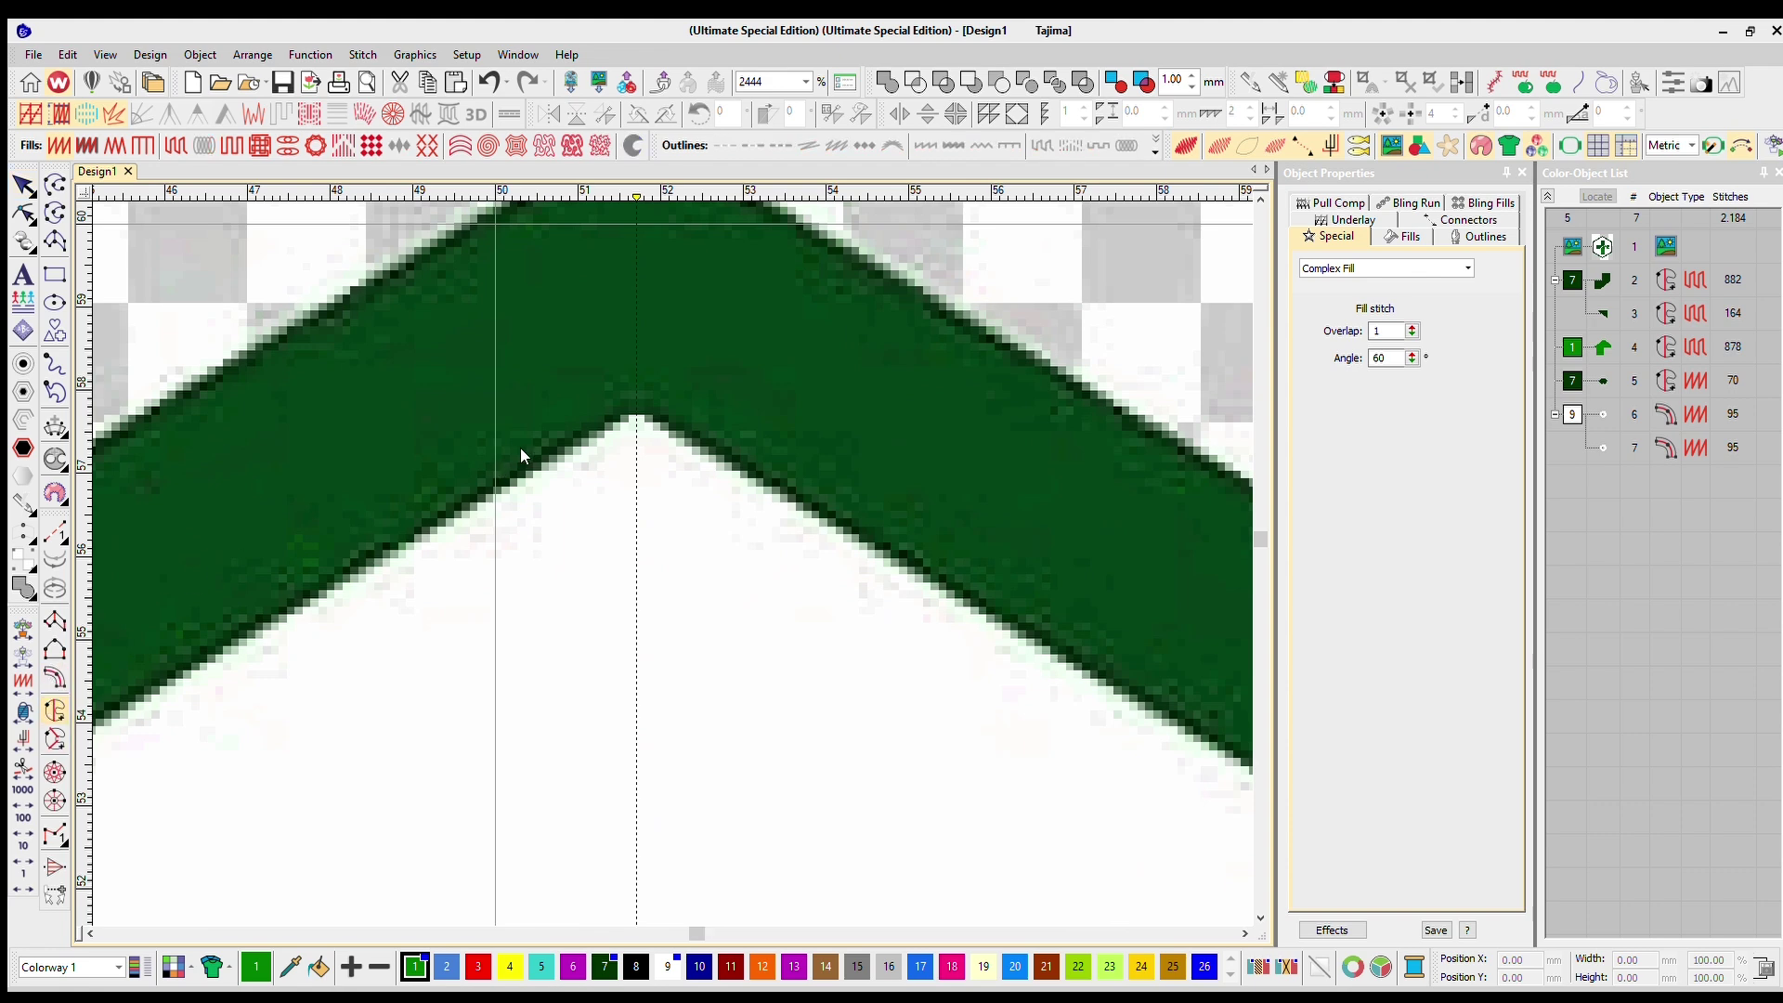
scroll(598, 336, "up", 2)
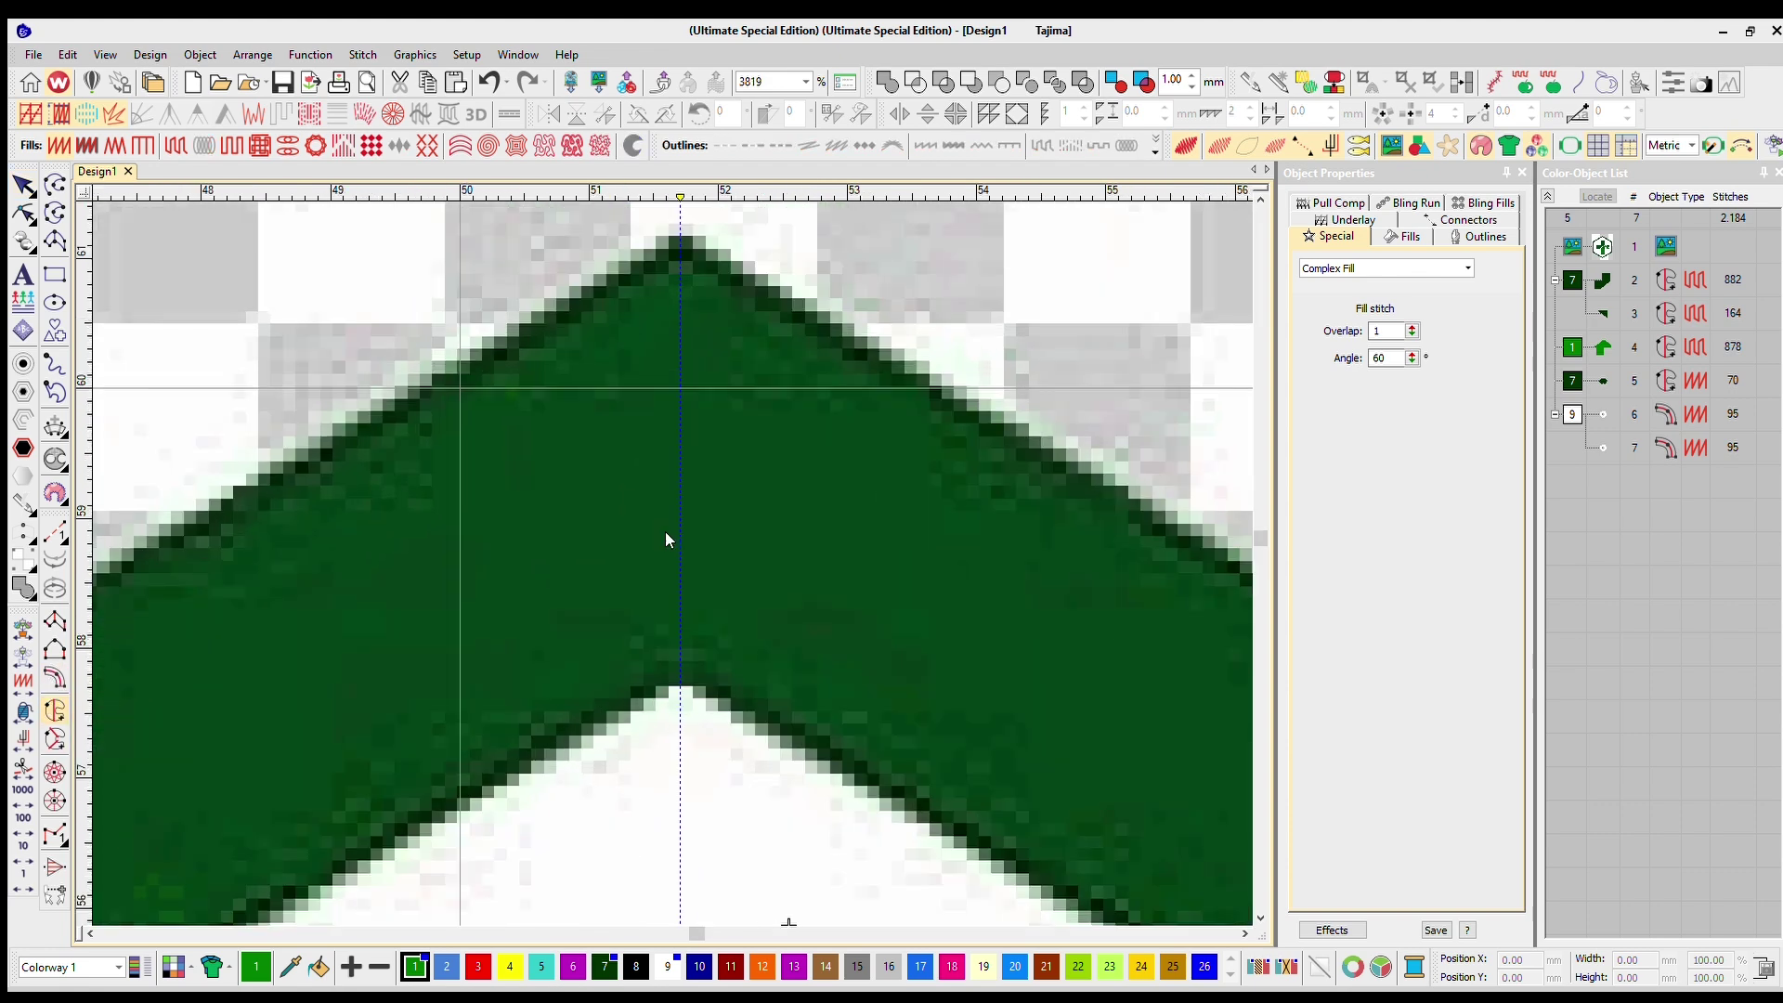
left_click(676, 437)
scroll(665, 533, "up", 4)
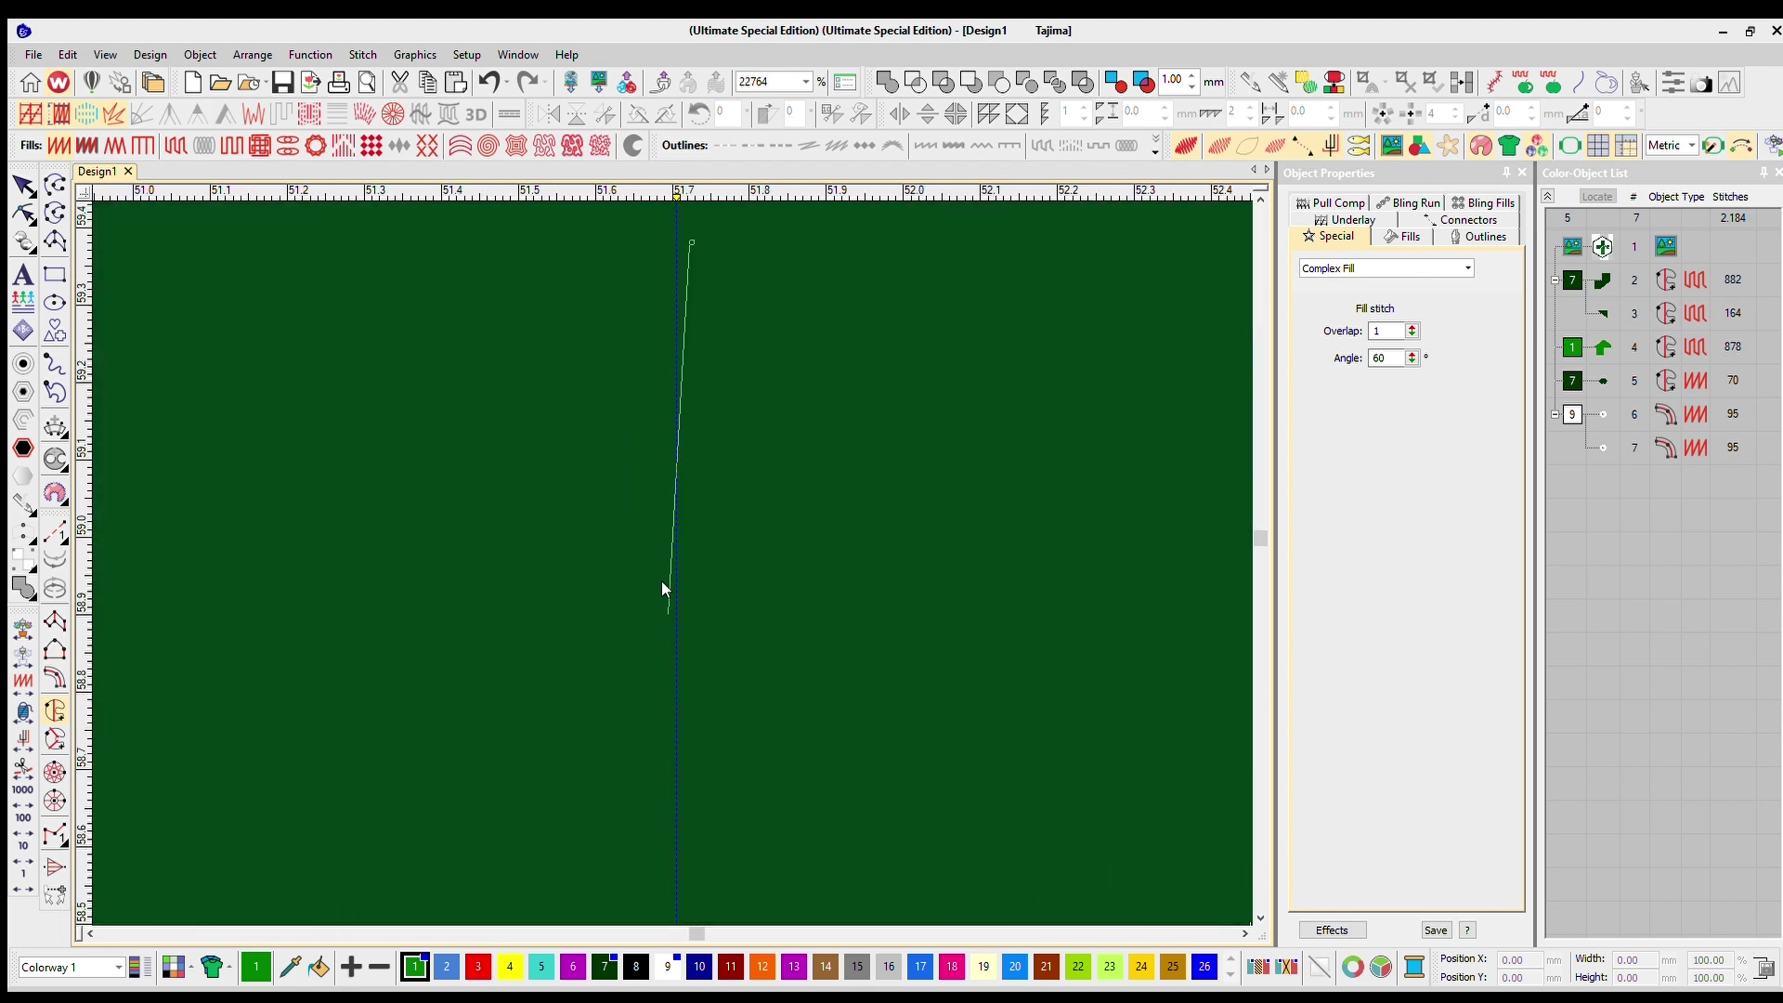
scroll(665, 533, "down", 4)
scroll(665, 533, "up", 5)
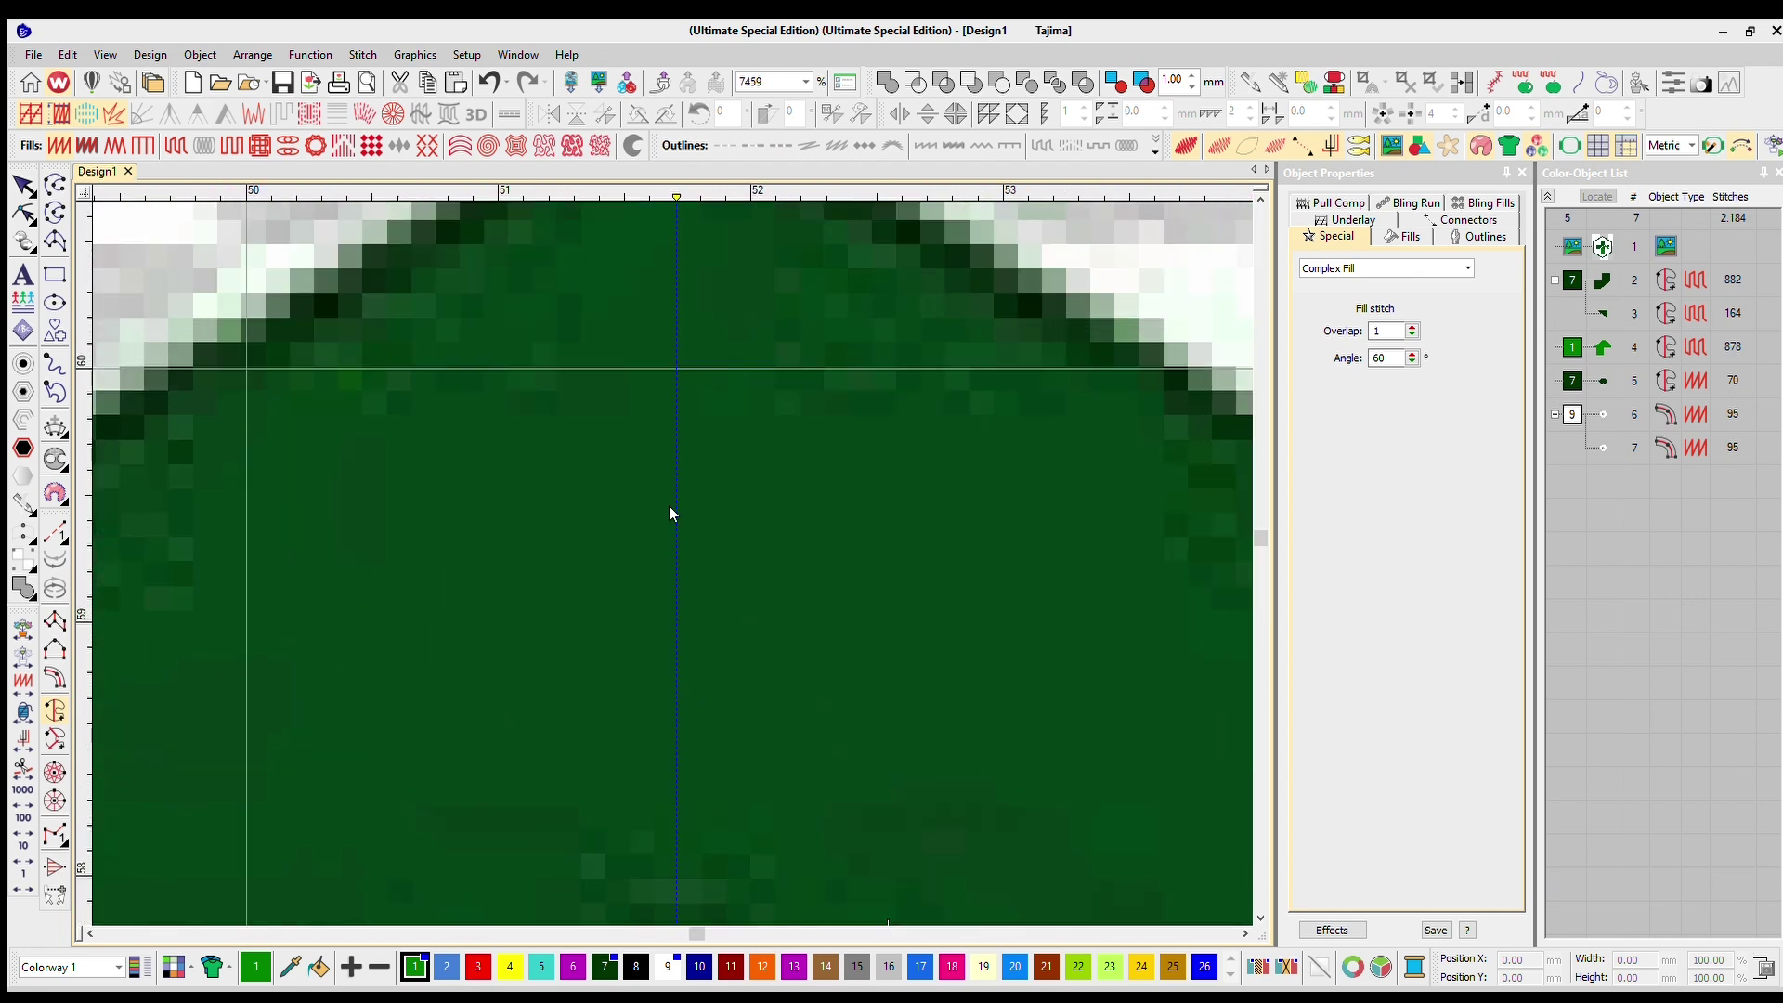
scroll(667, 531, "up", 5)
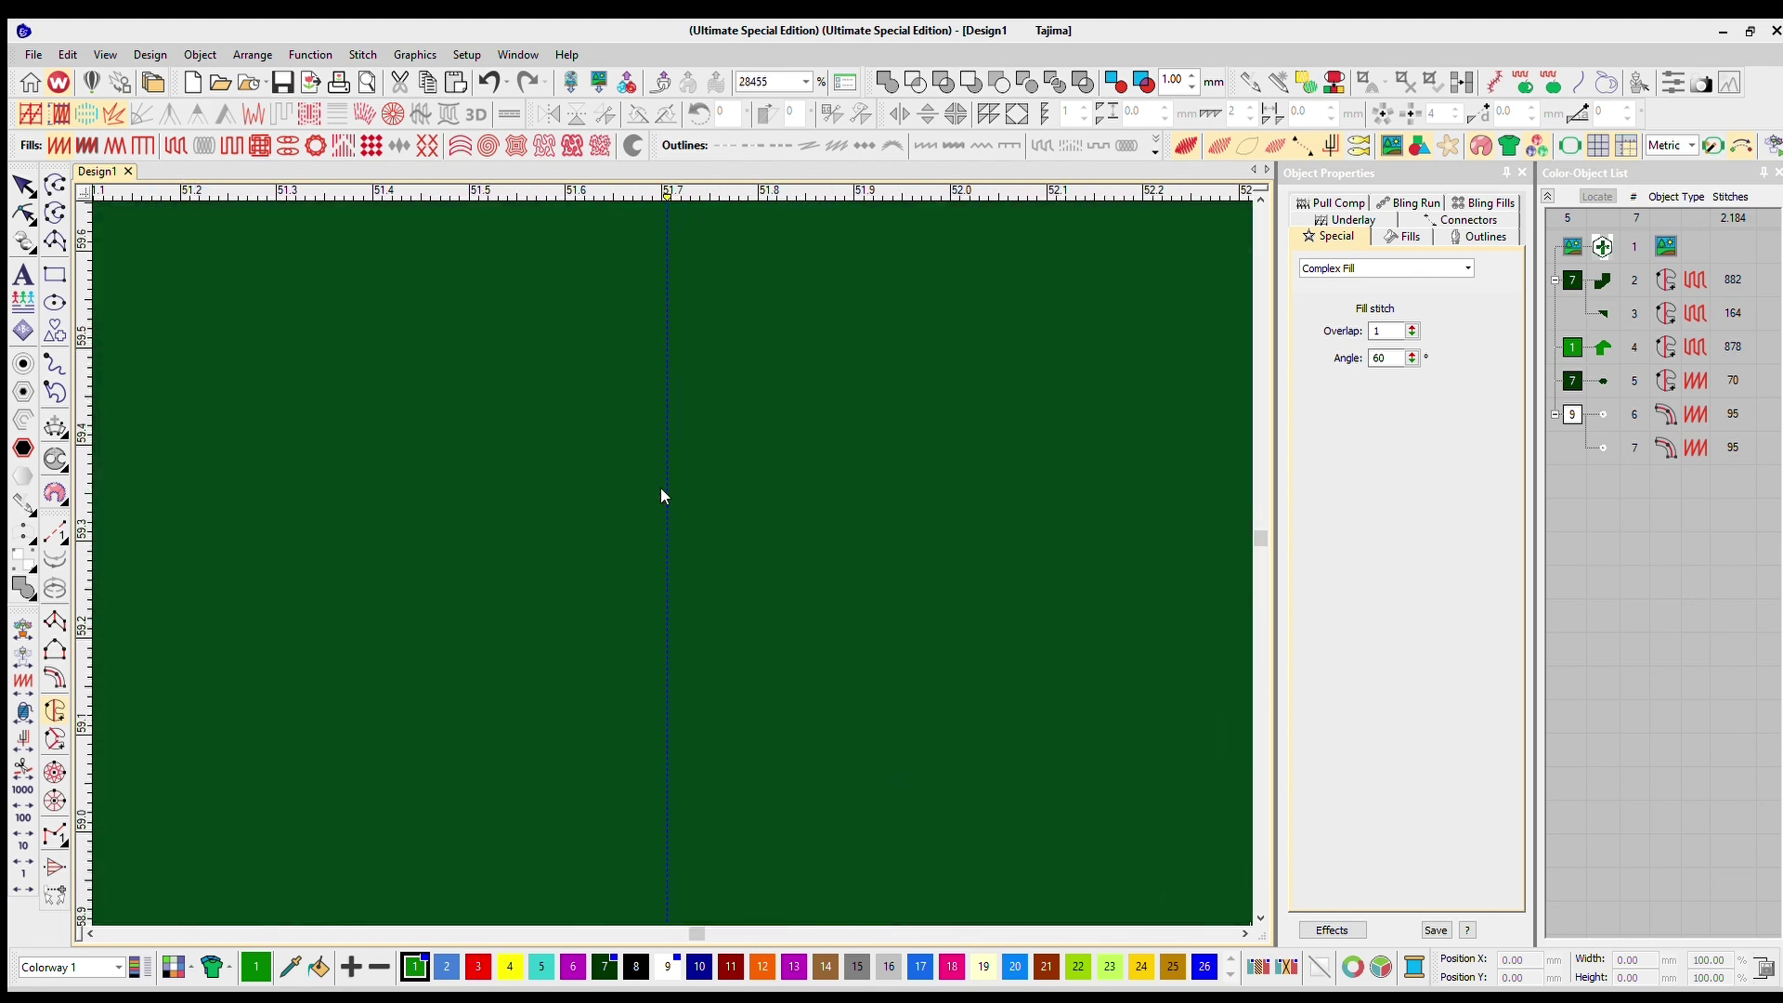
scroll(665, 511, "down", 10)
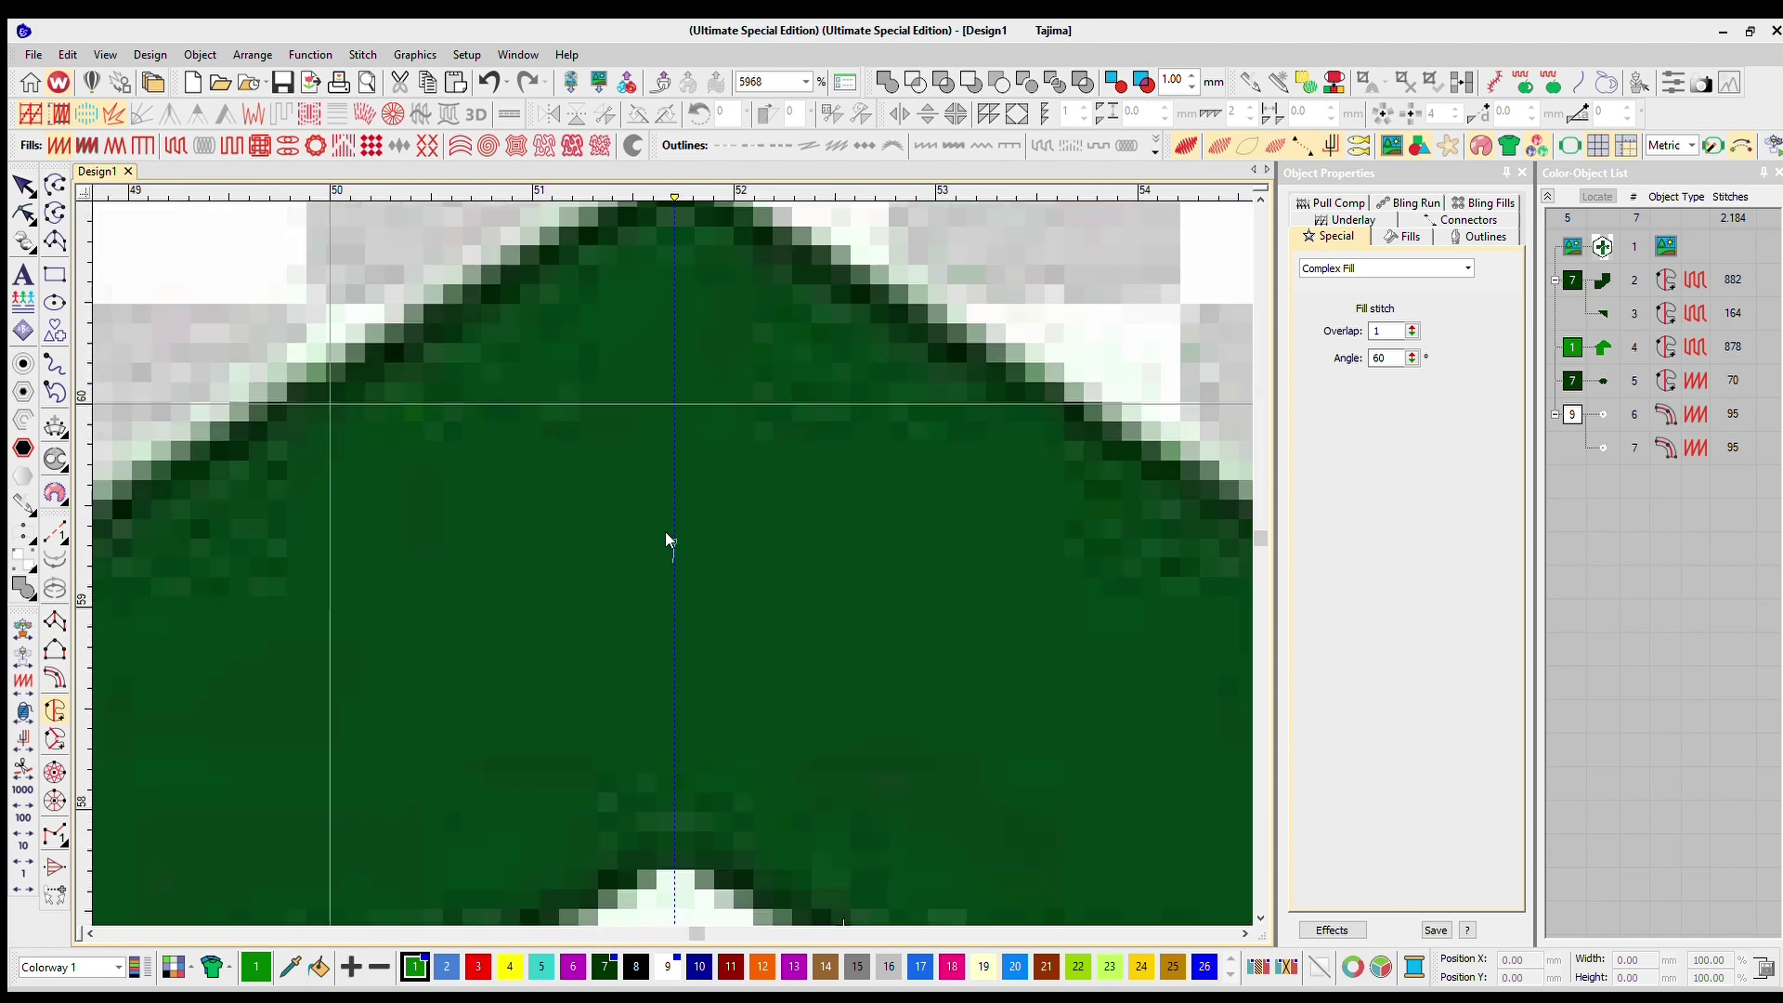
scroll(667, 534, "up", 6)
scroll(665, 532, "down", 10)
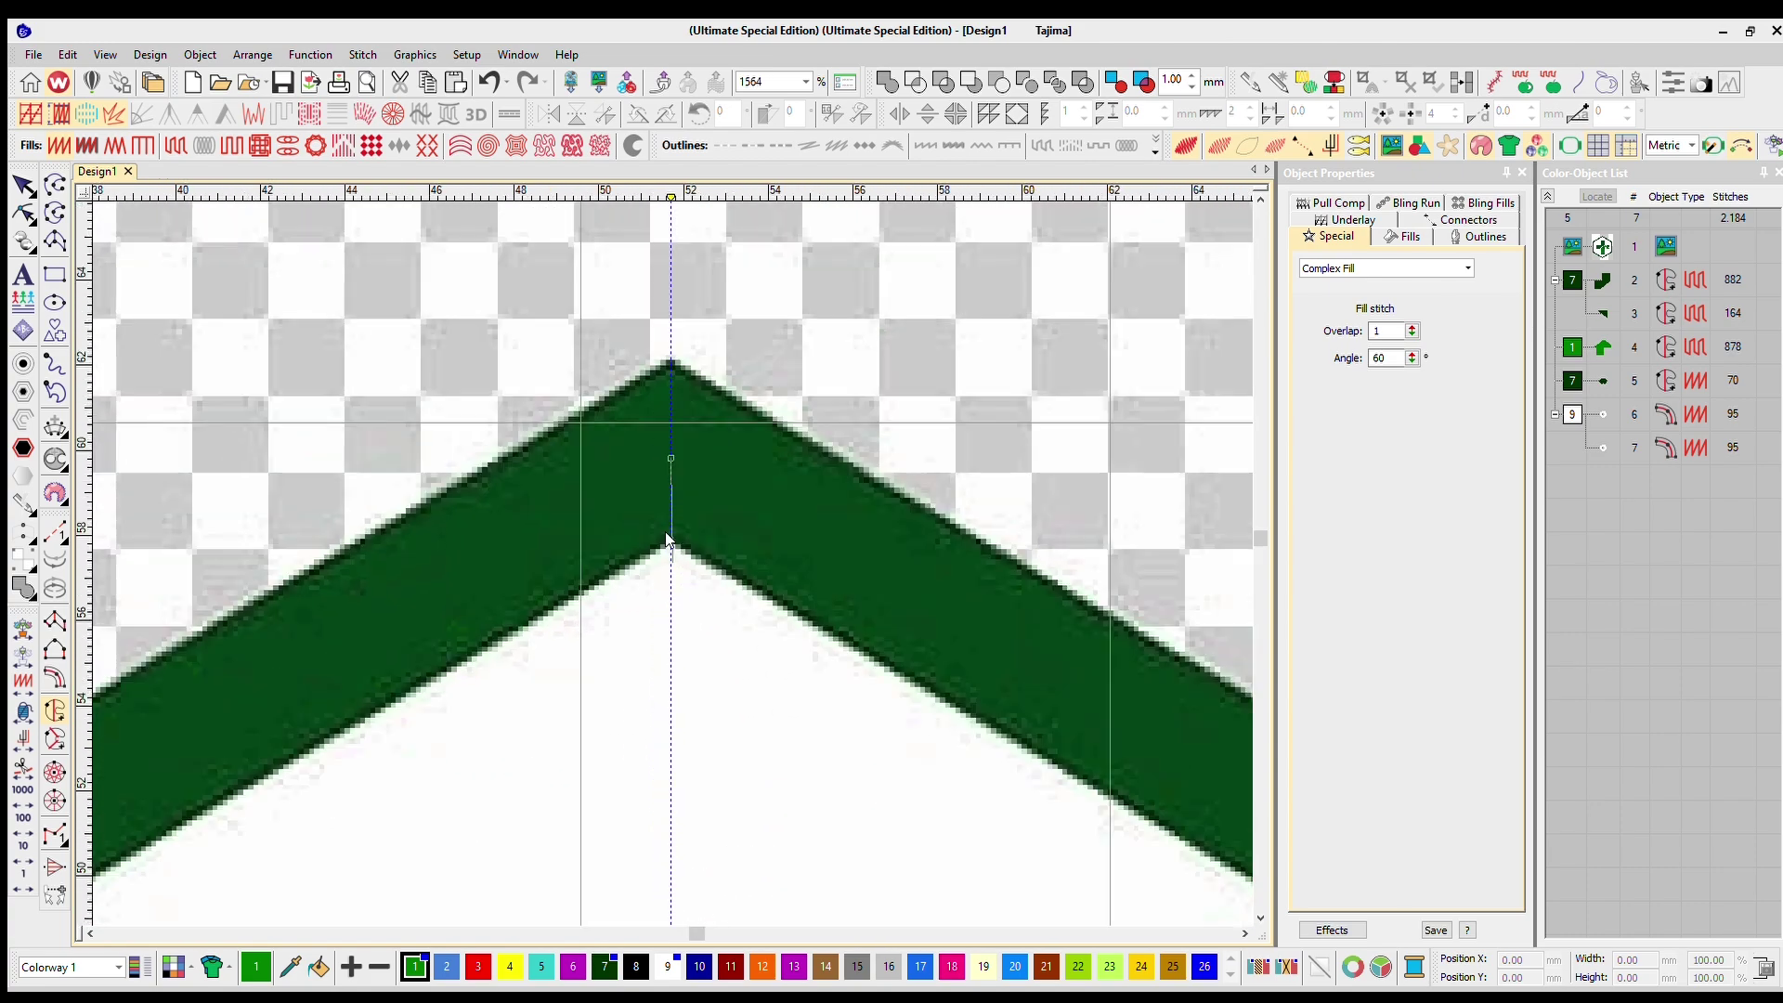
Complete the Complex Fill outline of the hexagon's left half through the middle of the border's bottom, lower-left and upper-left corners
scroll(653, 797, "down", 3)
scroll(653, 790, "up", 3)
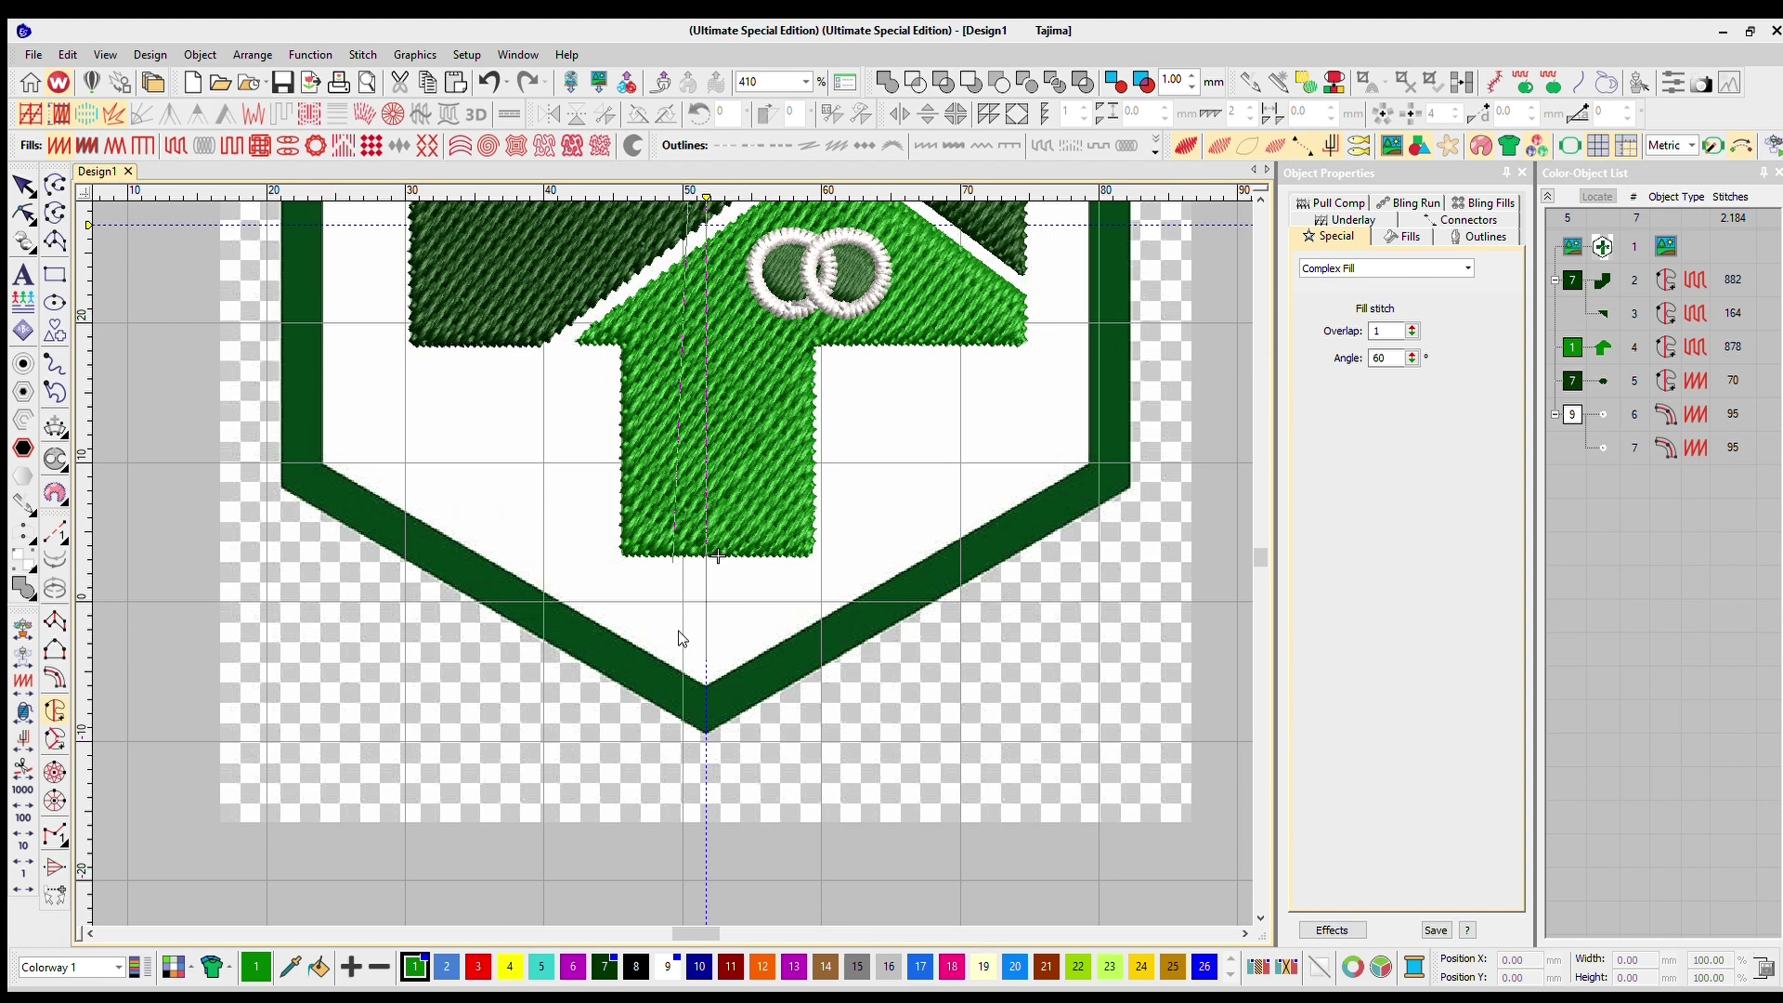
left_click(694, 682)
scroll(292, 443, "down", 3)
scroll(666, 529, "up", 3)
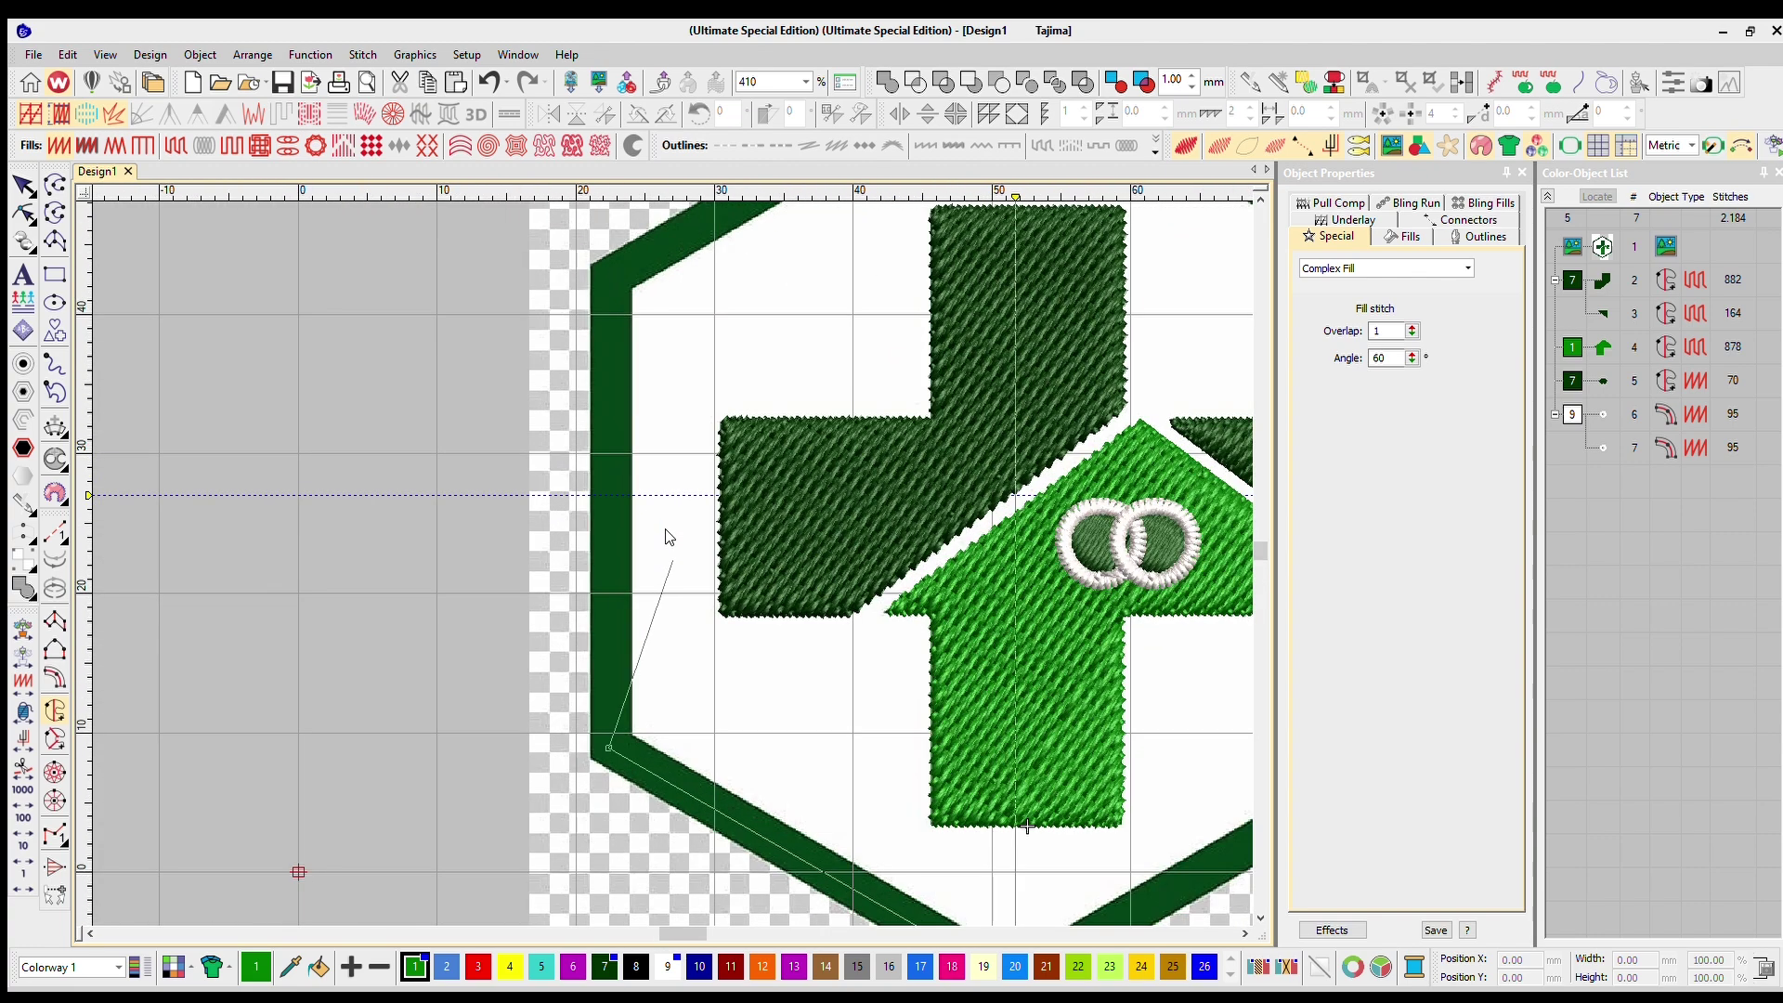
left_click(611, 249)
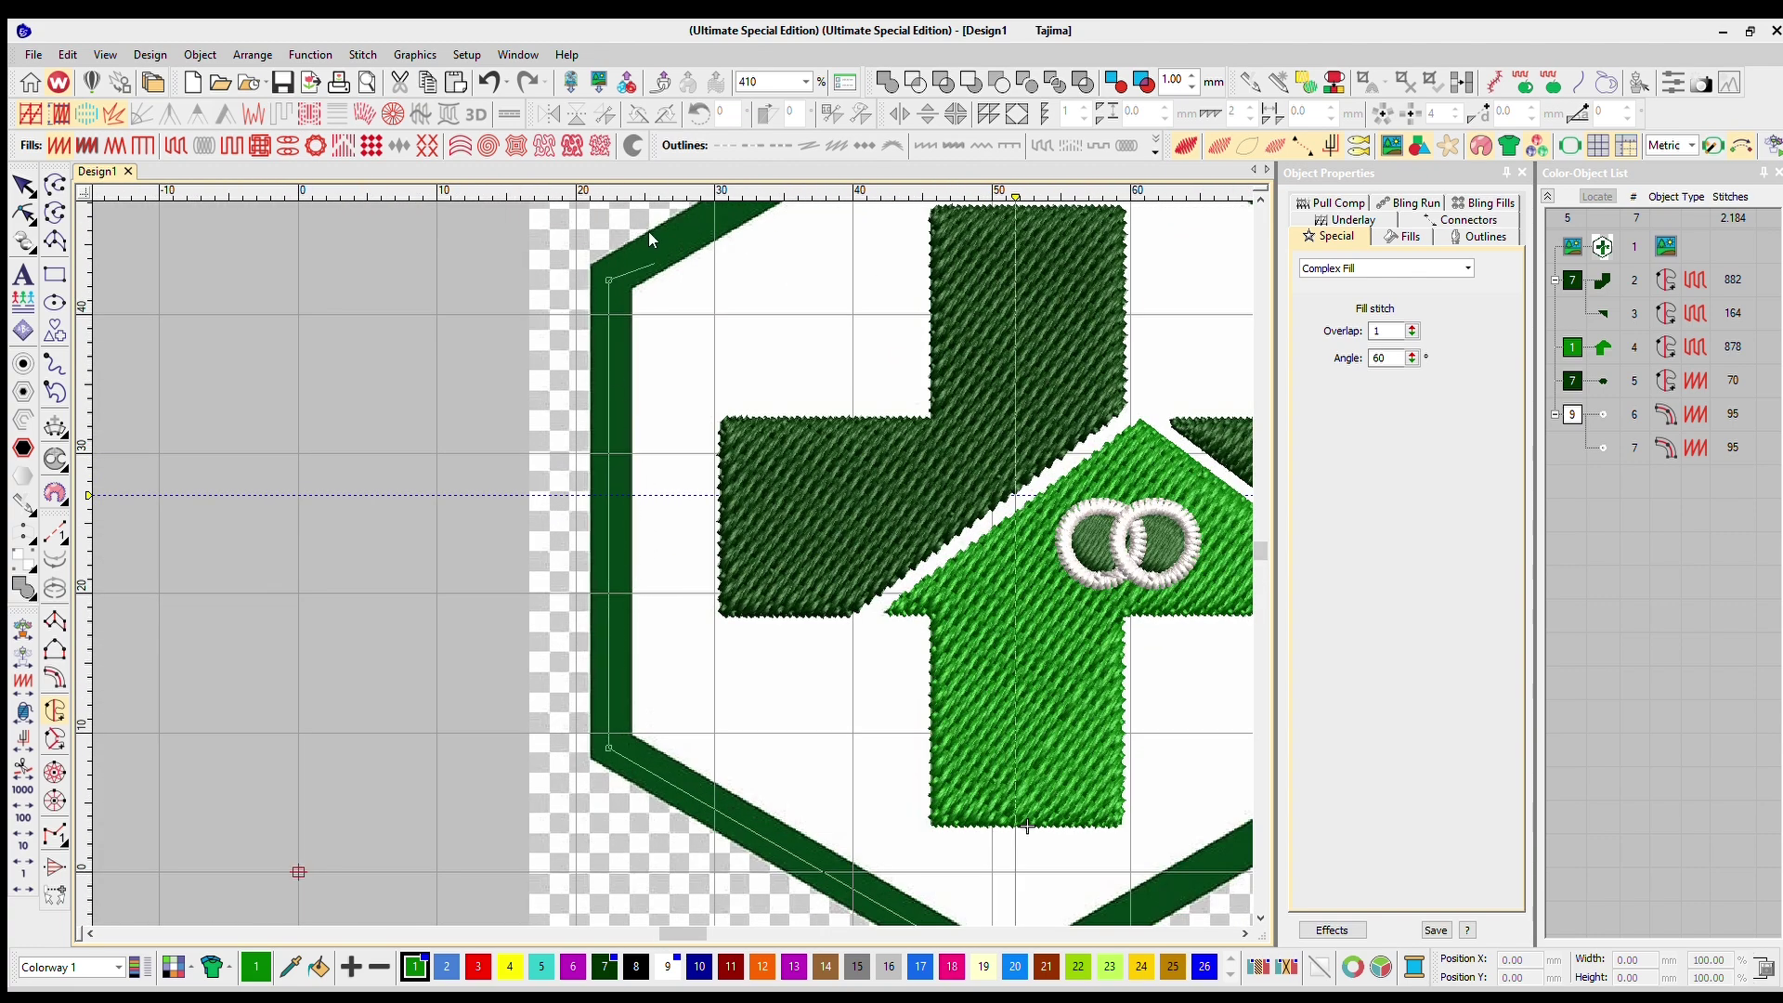
scroll(648, 231, "down", 2)
key("Return")
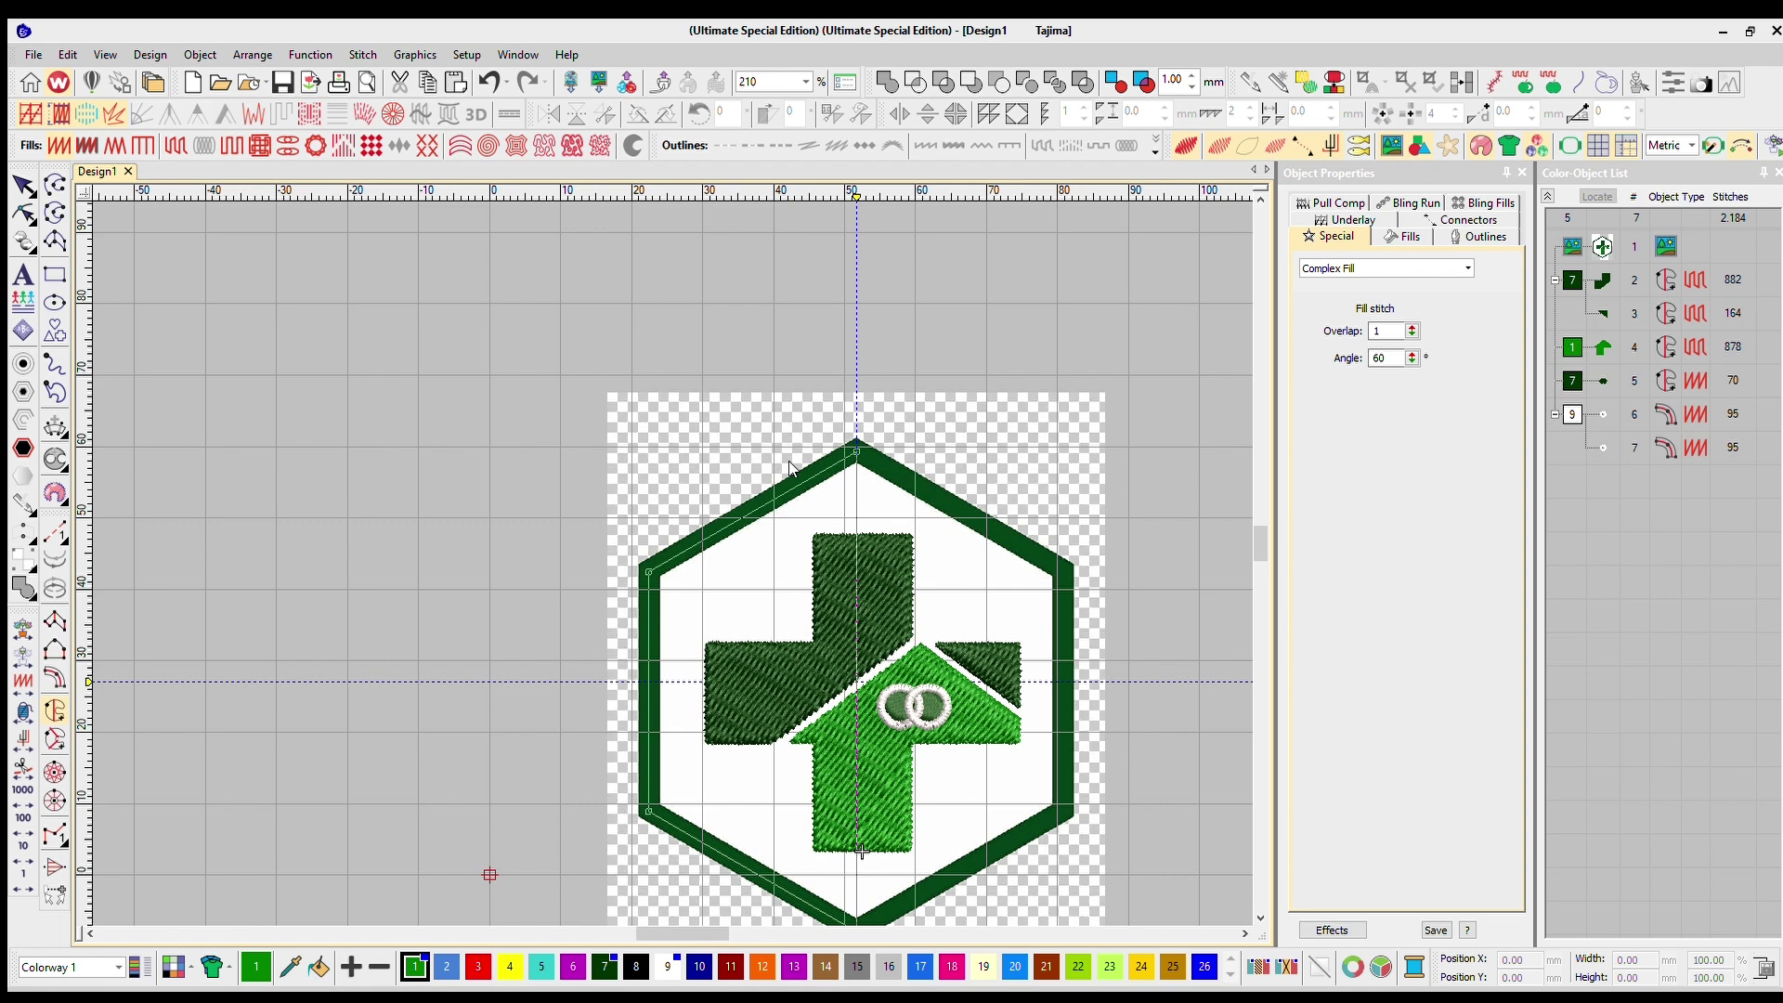
Try a horizontally mirrored copy of the left half-hexagon, placed out past the right side of the border
scroll(665, 531, "up", 1)
left_click(23, 185)
left_click(587, 464)
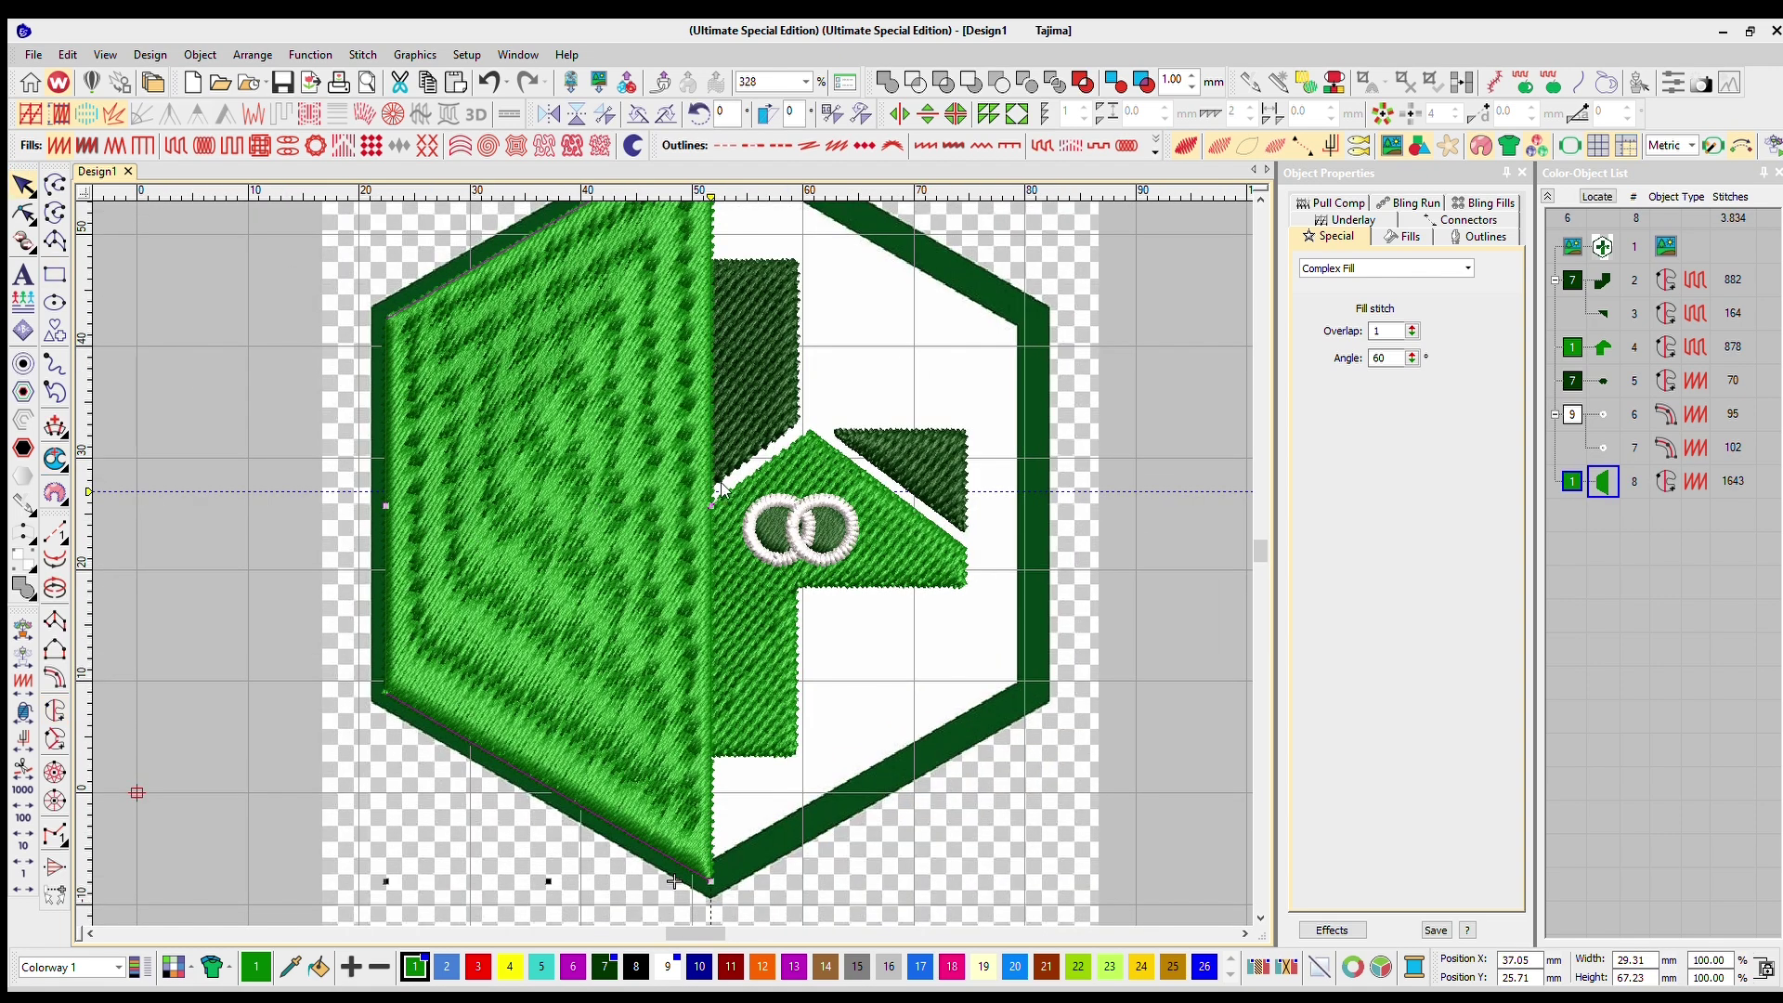
left_click(1012, 89)
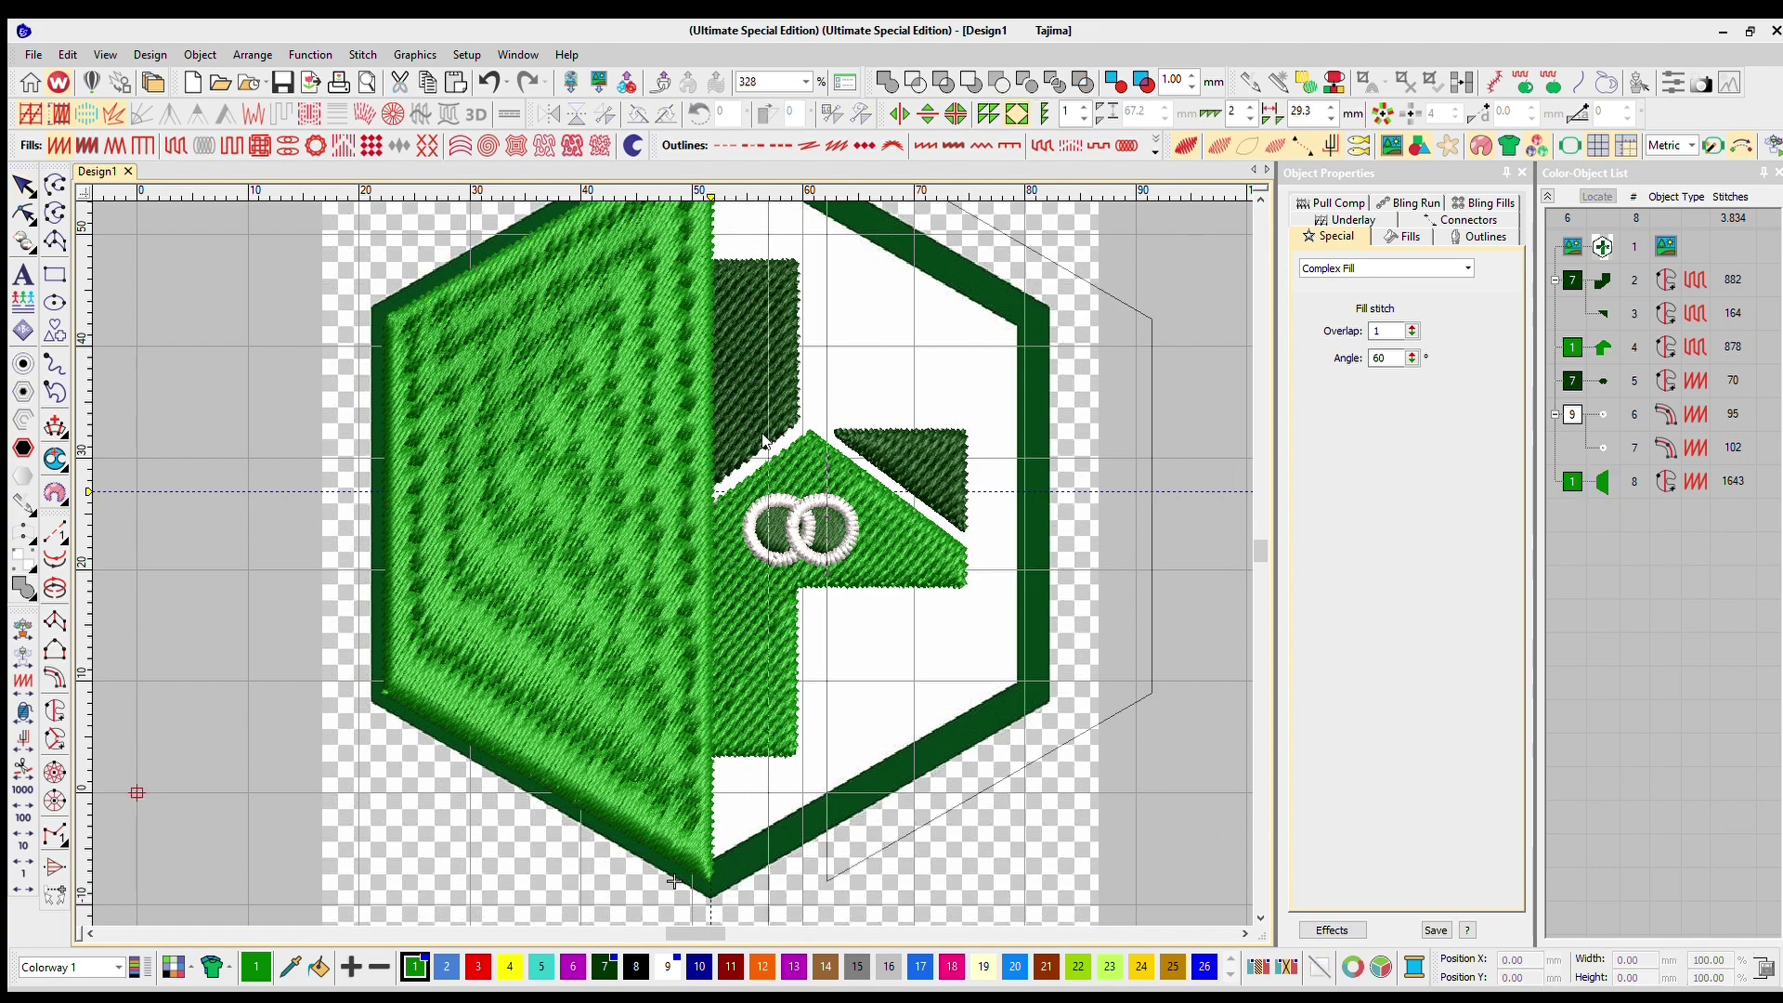
scroll(836, 399, "down", 2)
scroll(627, 564, "up", 2)
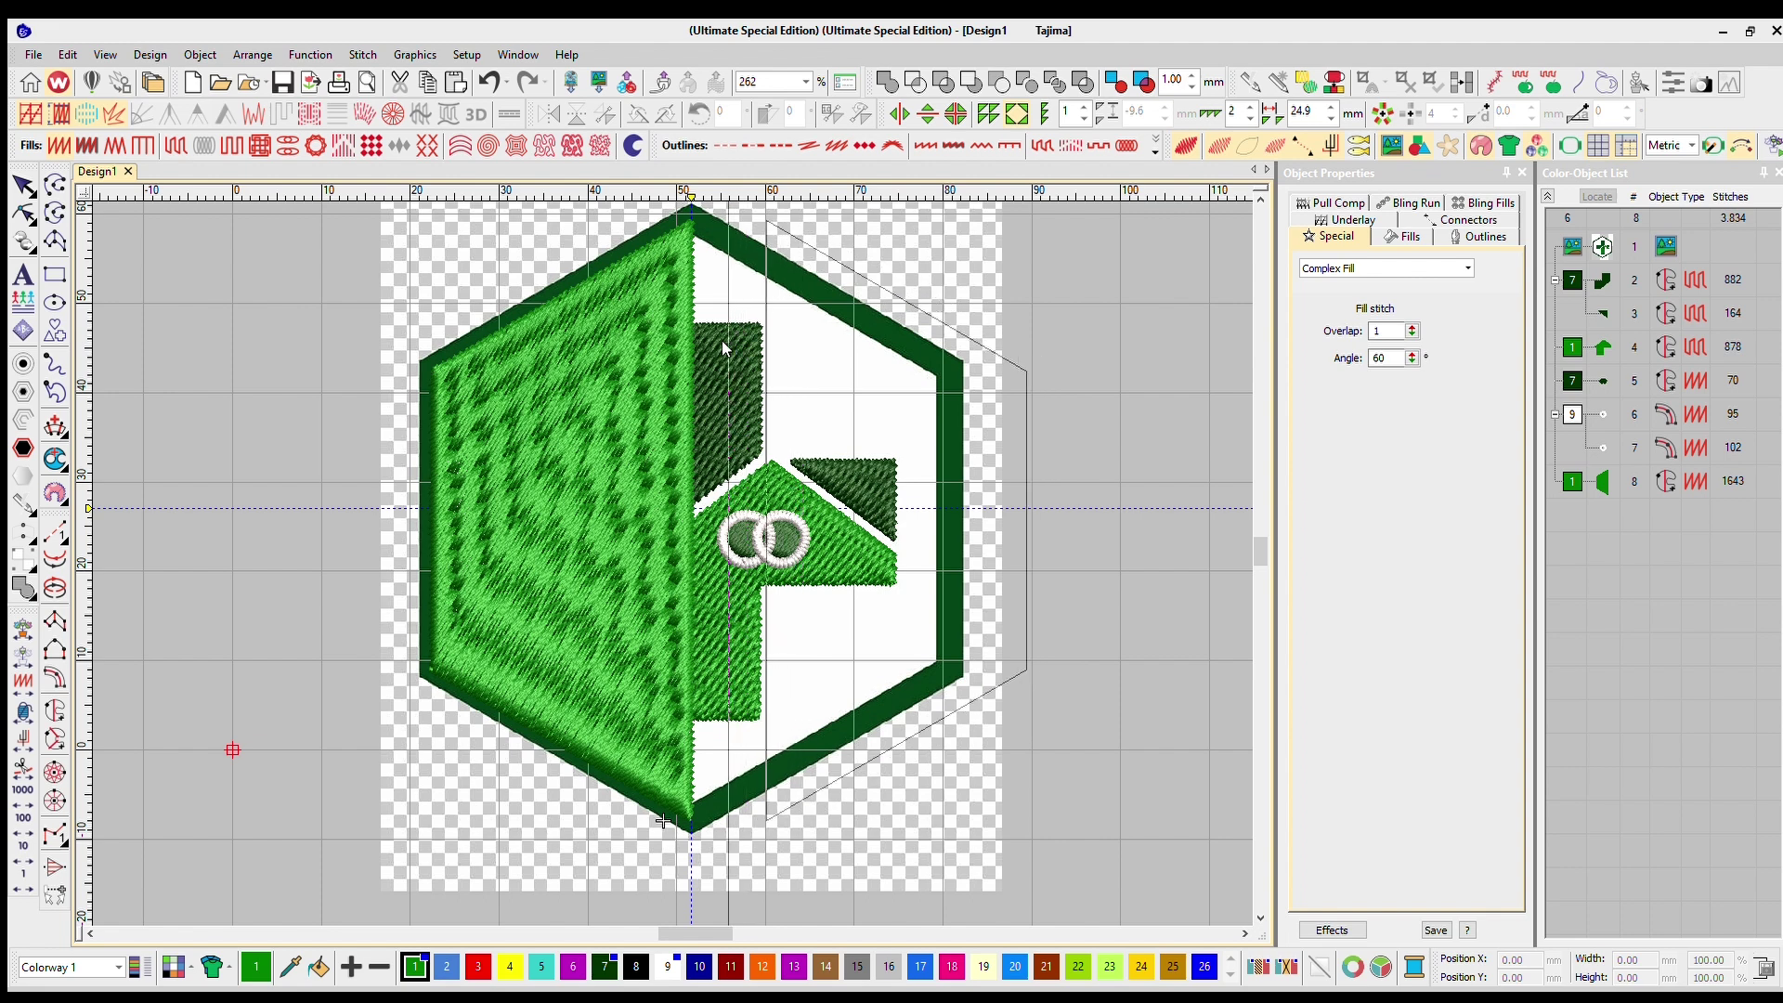
left_click(775, 385)
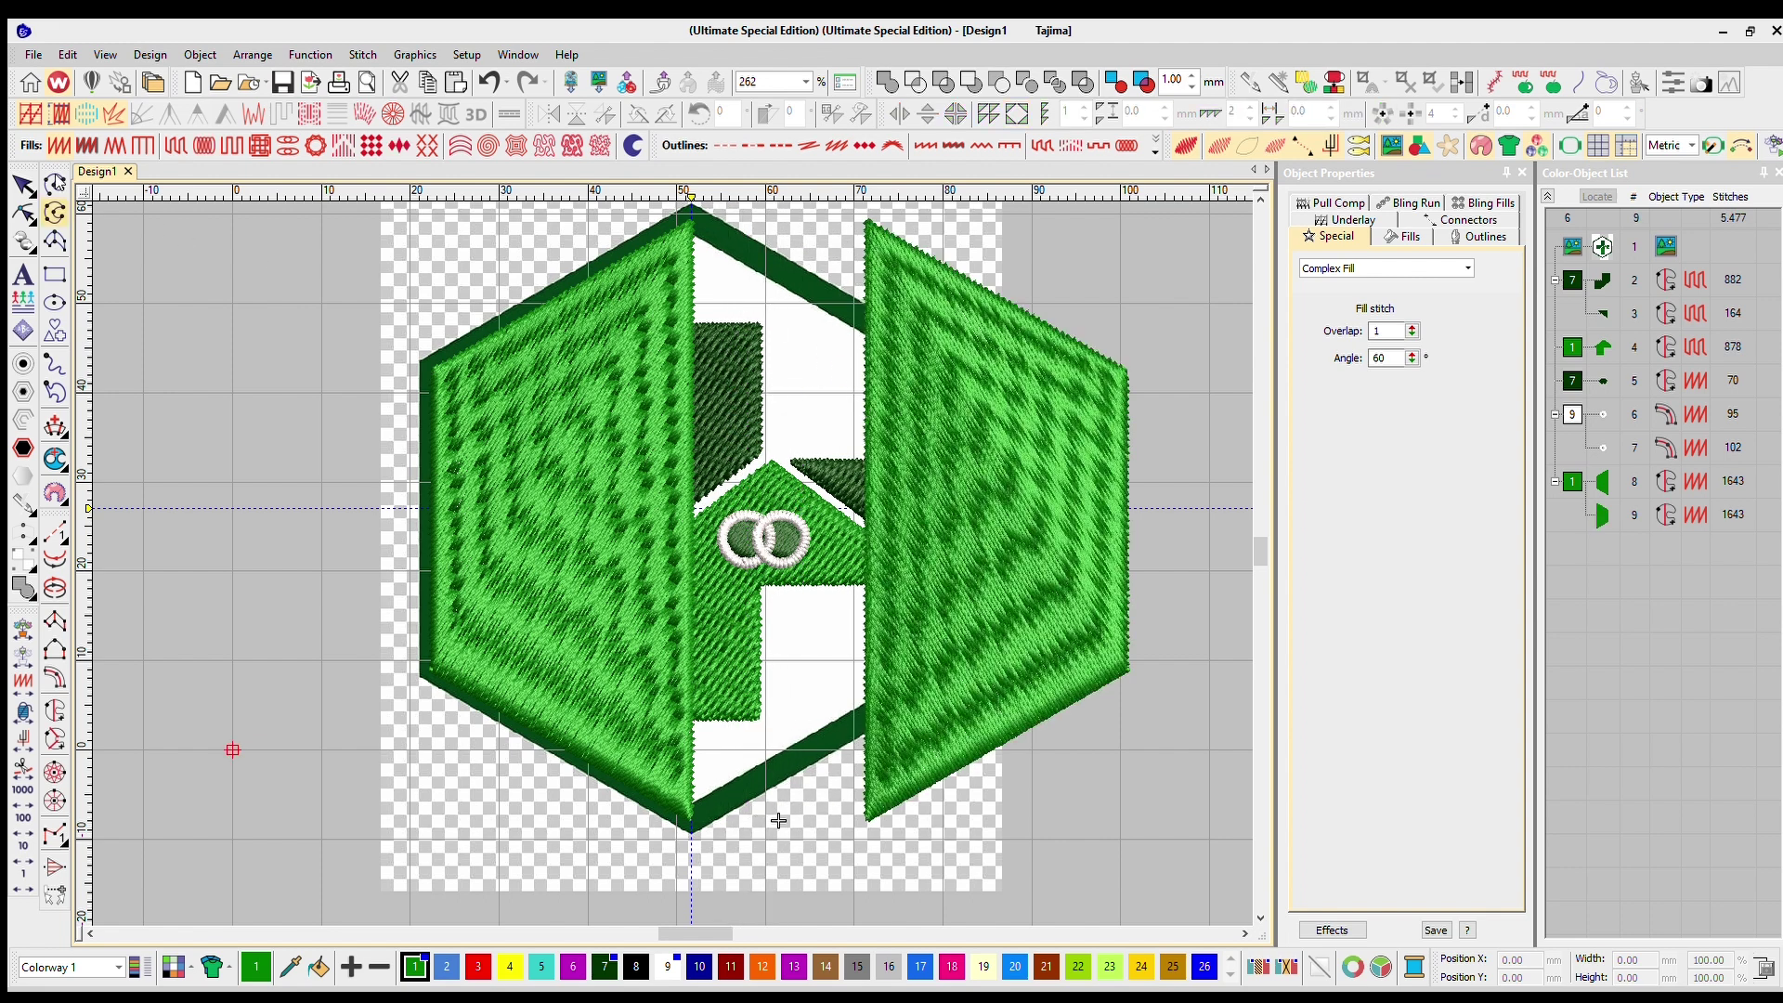
Try placing another copy of the left half-hexagon outside the left side of the artwork
left_click(493, 314)
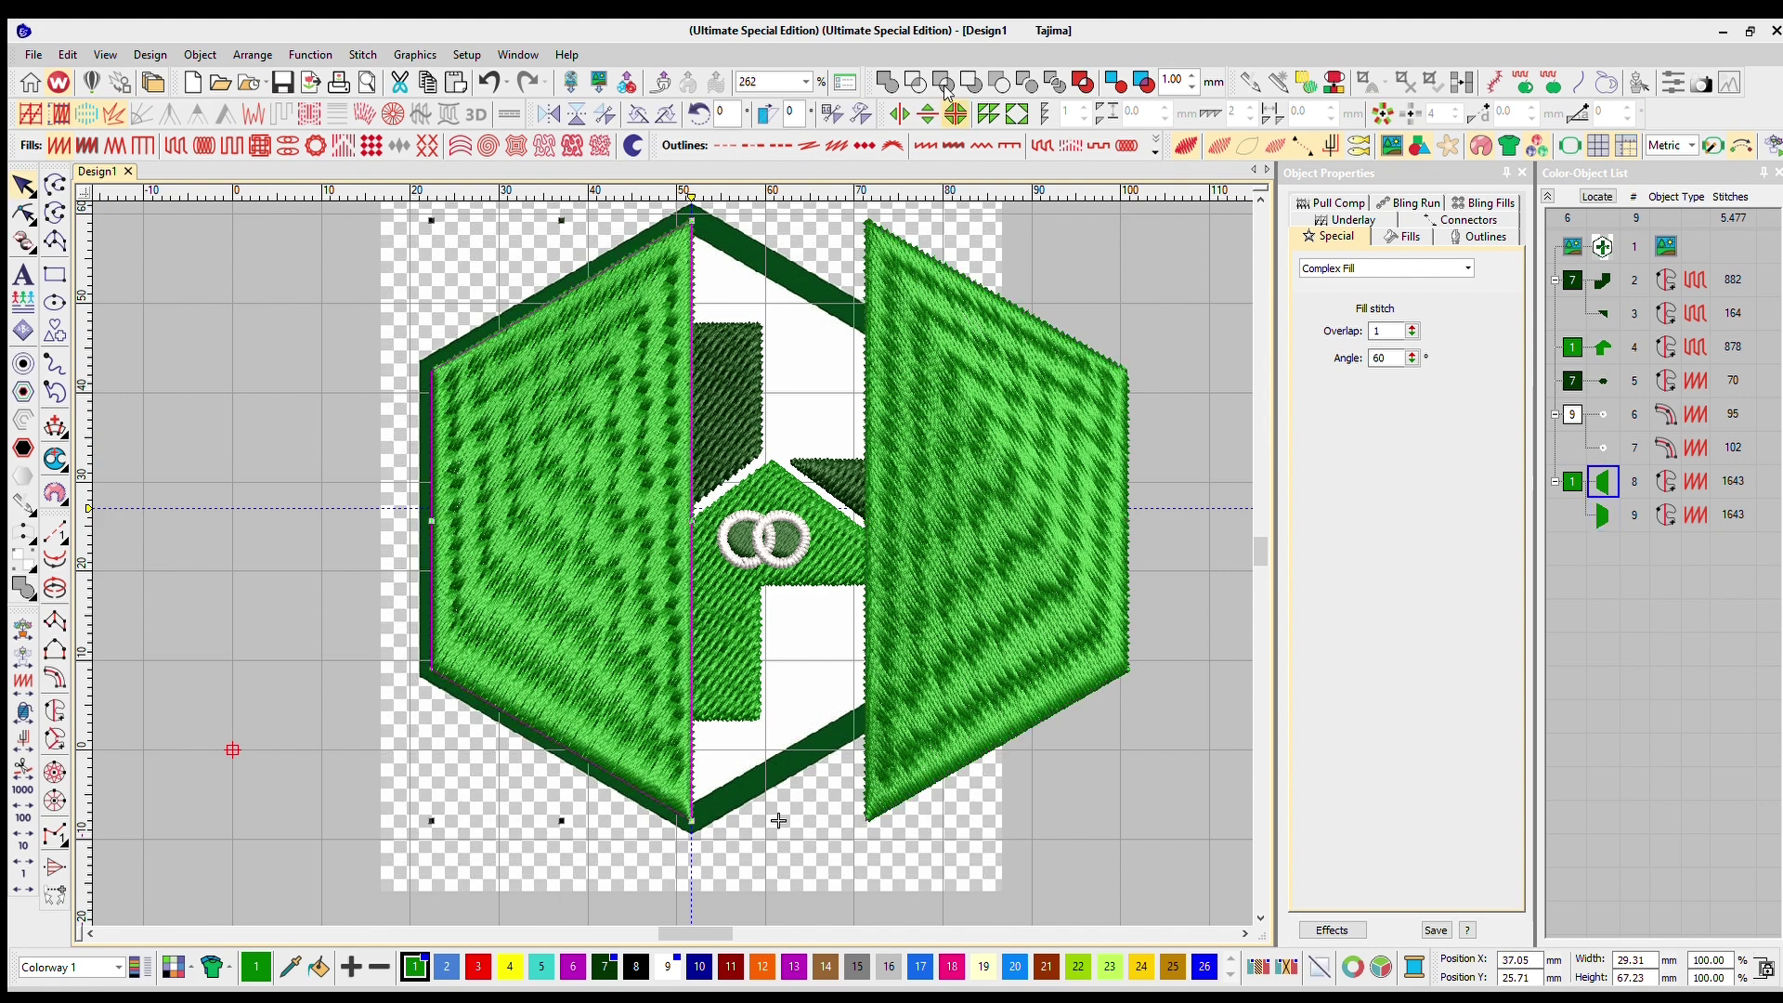
left_click(990, 85)
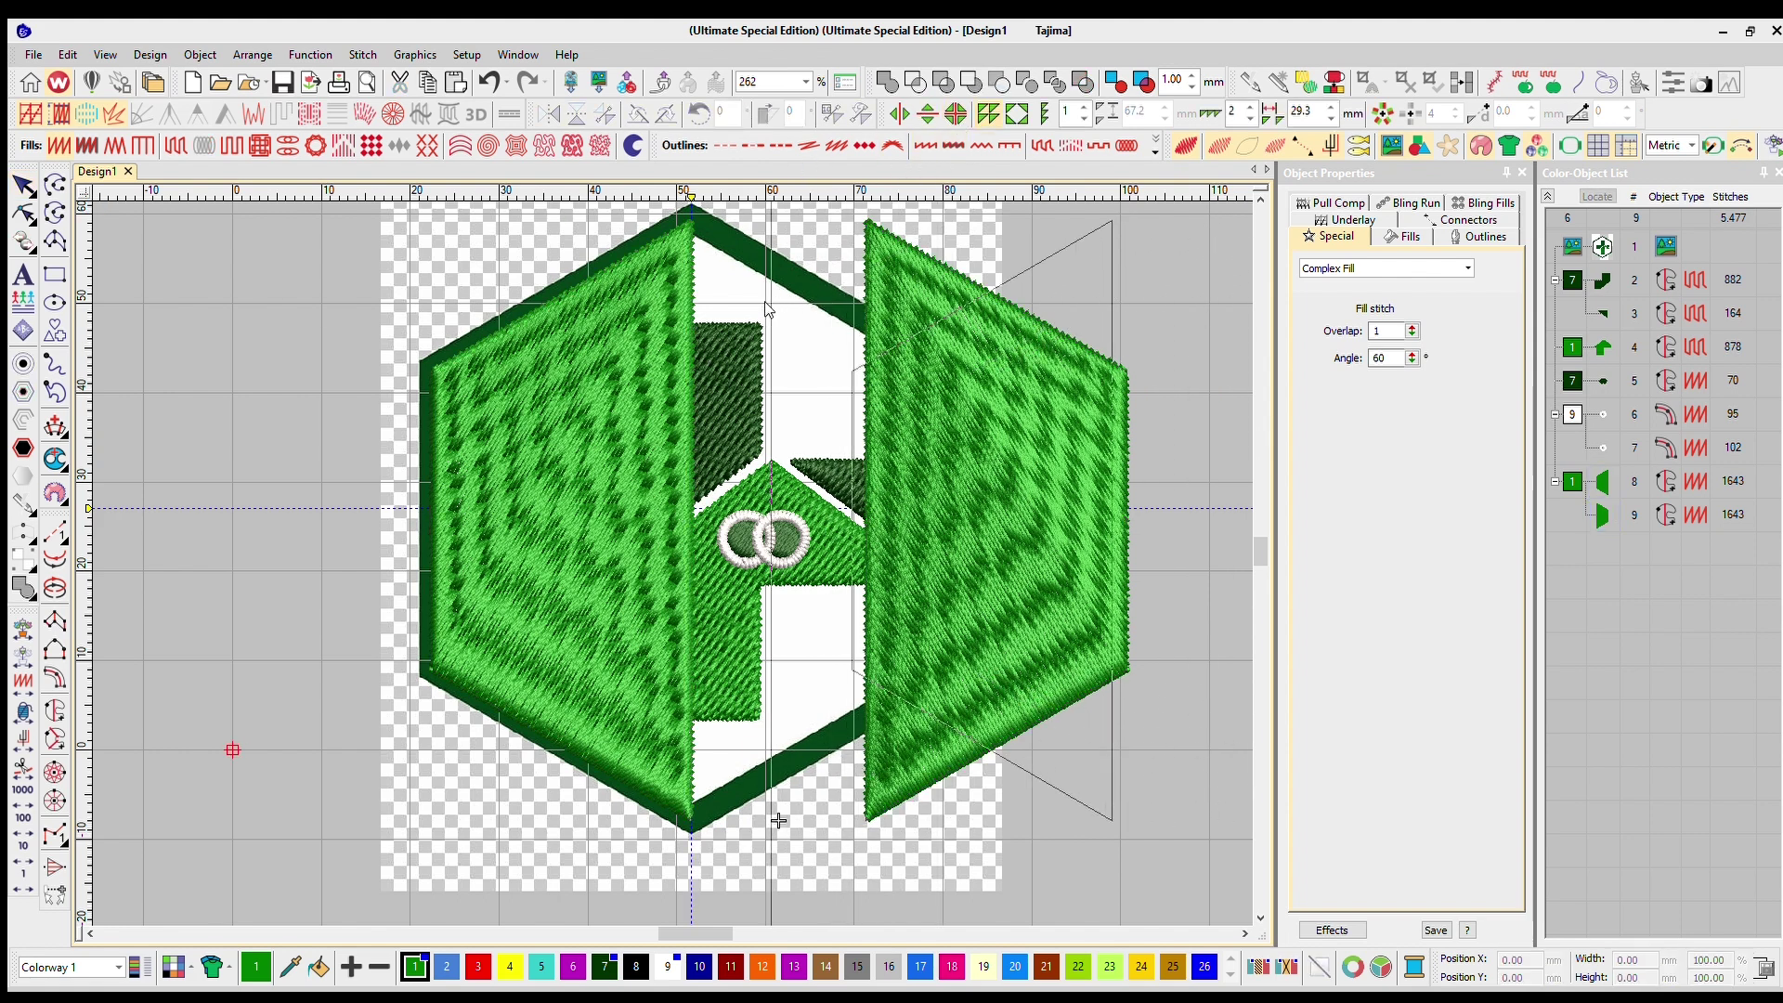
scroll(752, 306, "down", 1)
scroll(675, 569, "up", 1)
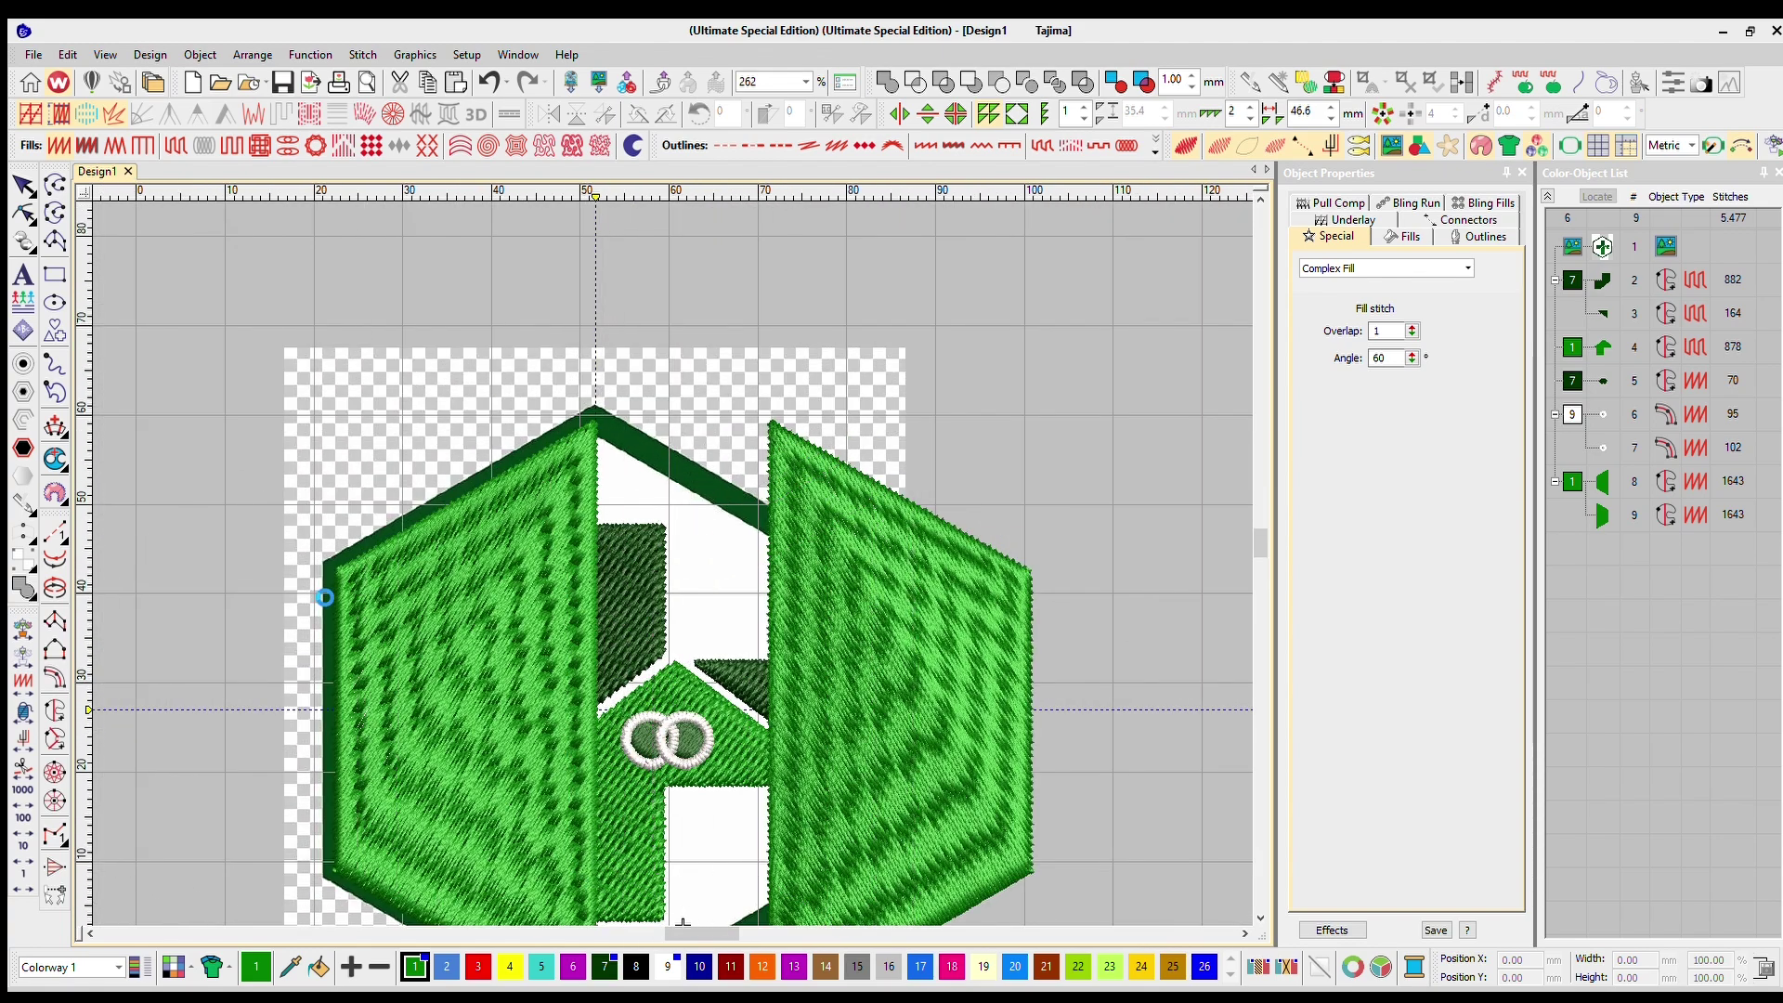
left_click(312, 590)
scroll(665, 532, "down", 1)
scroll(665, 531, "up", 2)
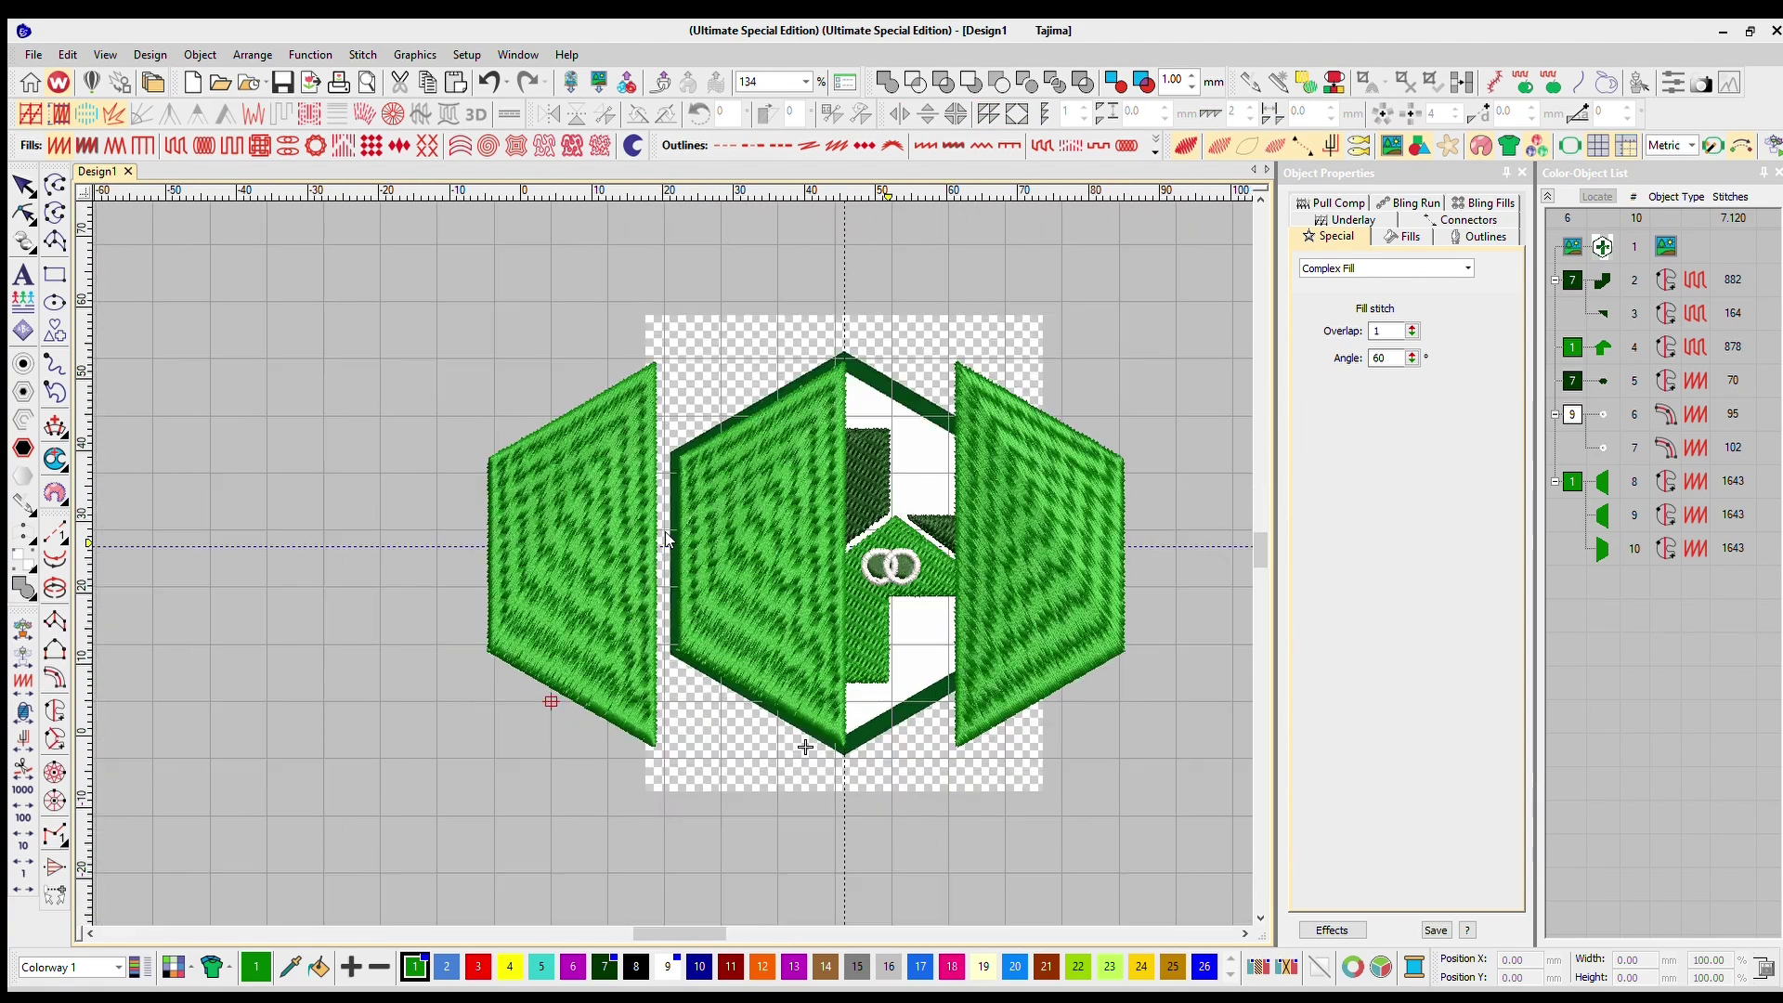
Delete the two misplaced half-hexagon copies on either side of the artwork
left_click(734, 494)
left_click(520, 505)
left_click(750, 498)
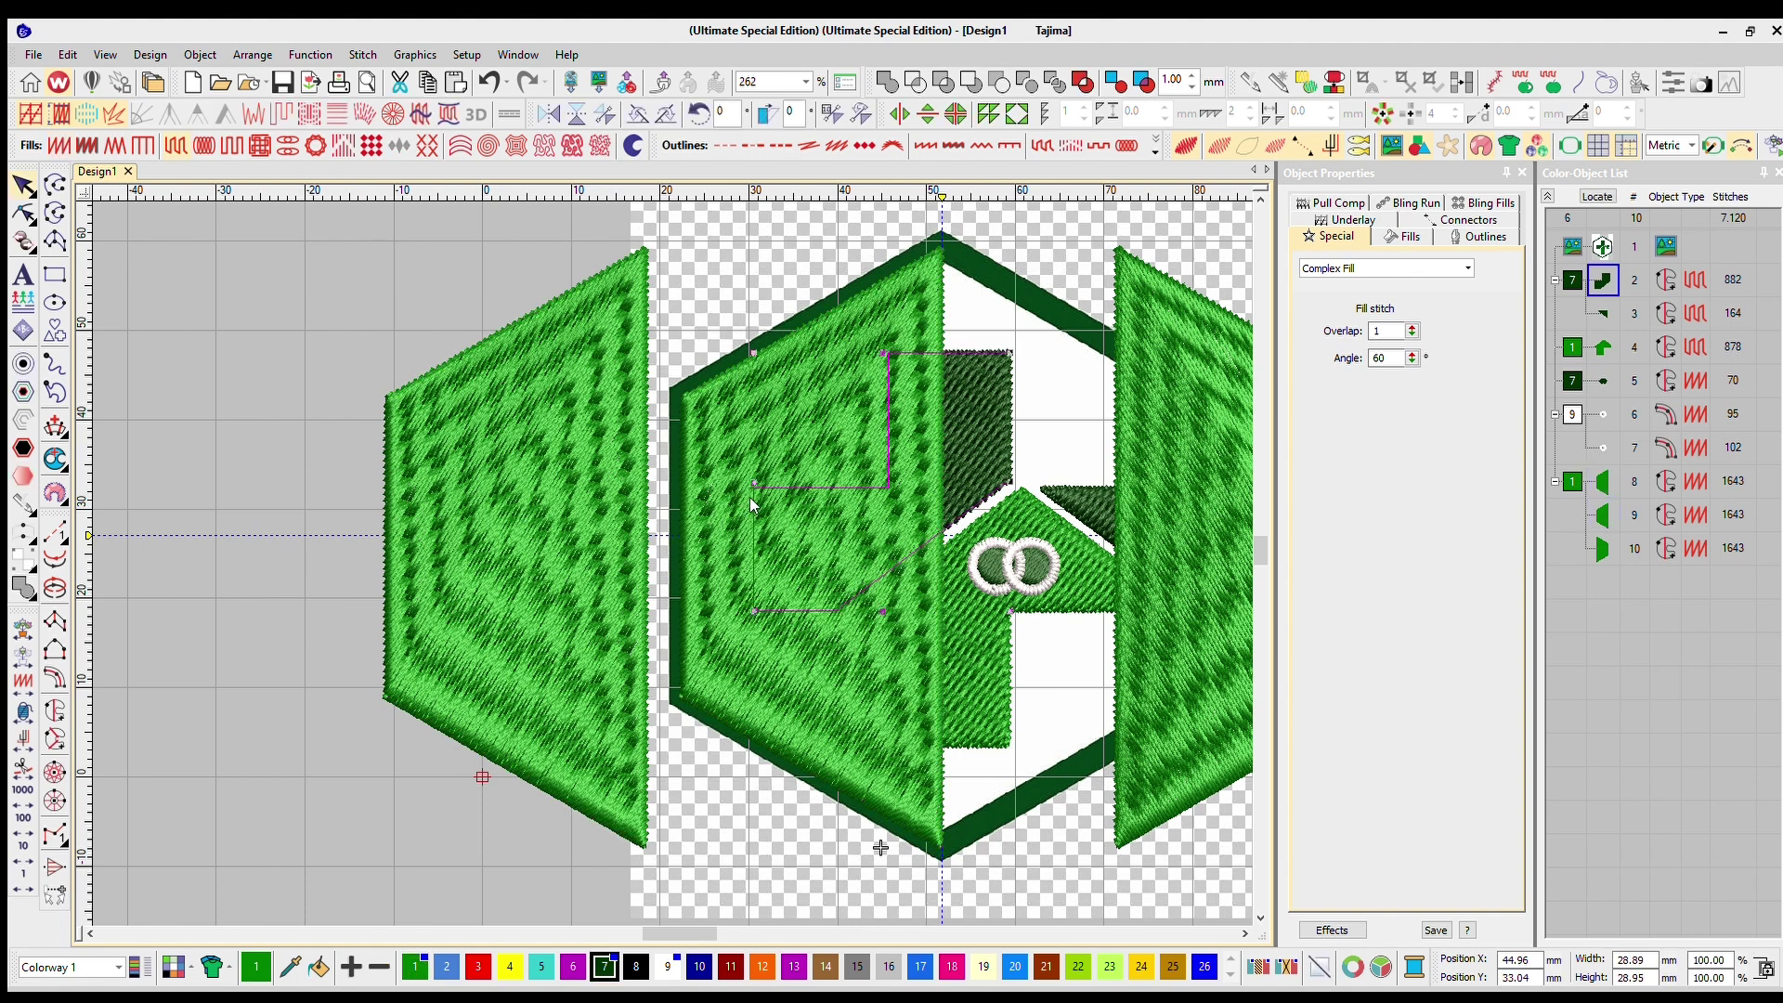
left_click(527, 433)
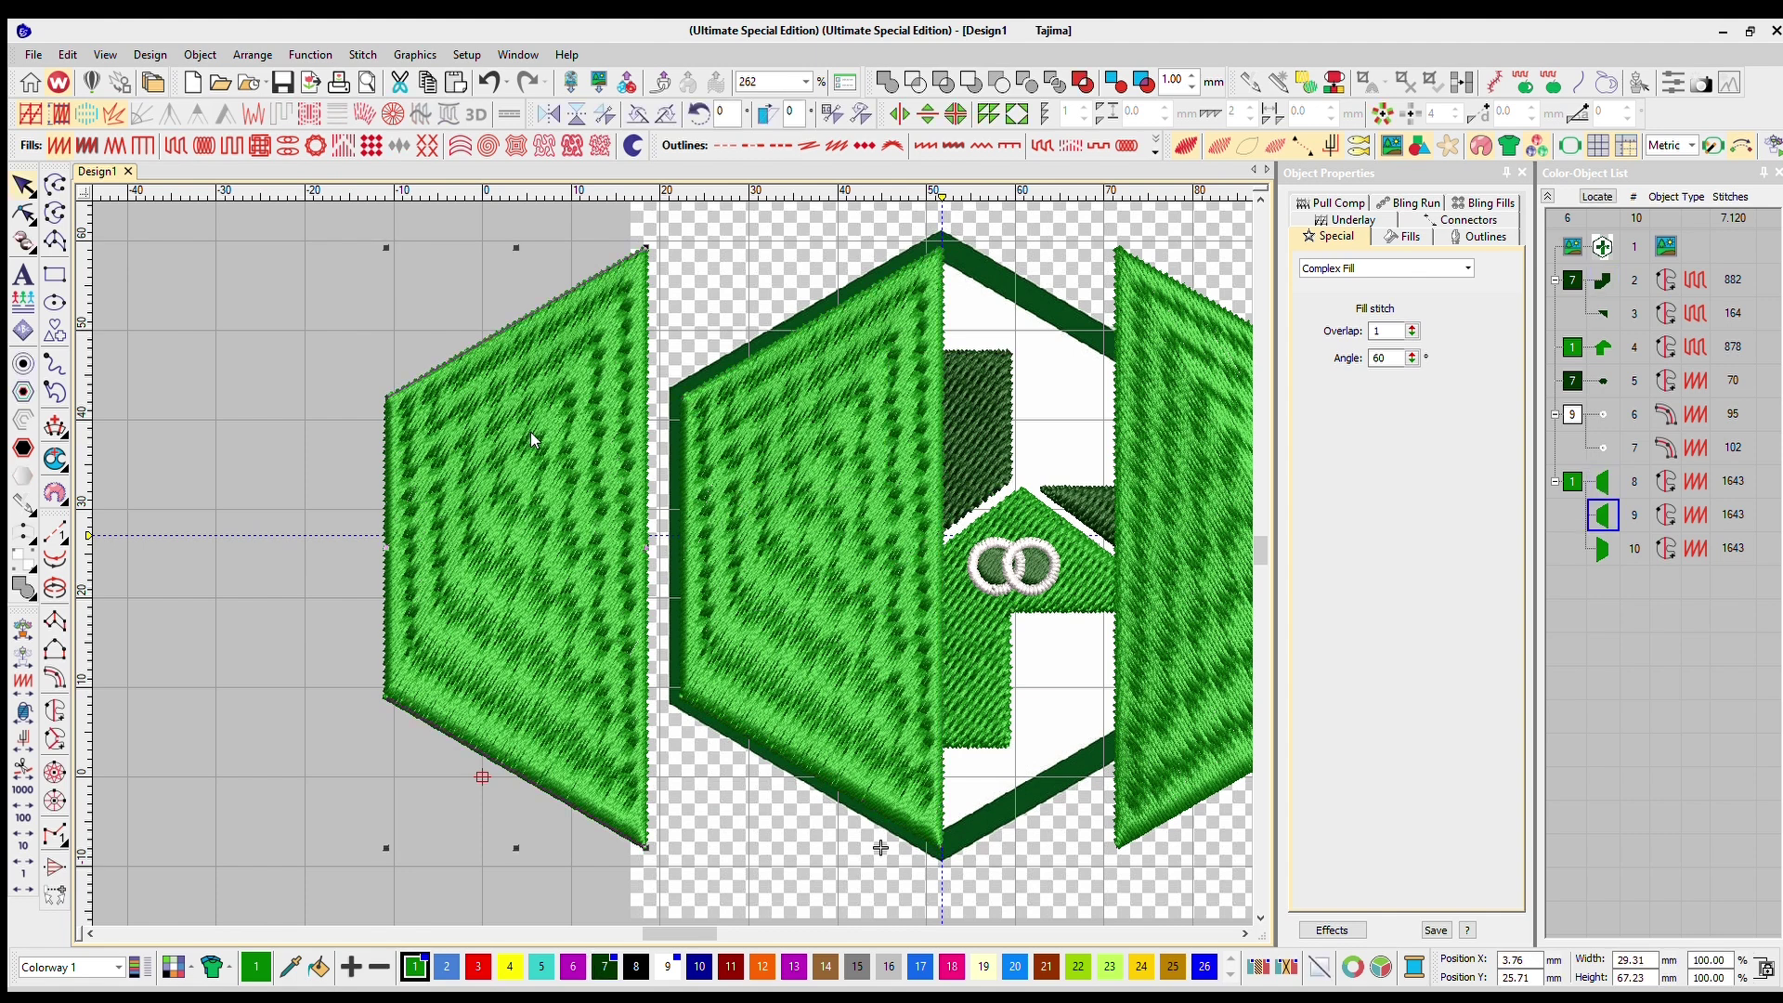
key("Delete")
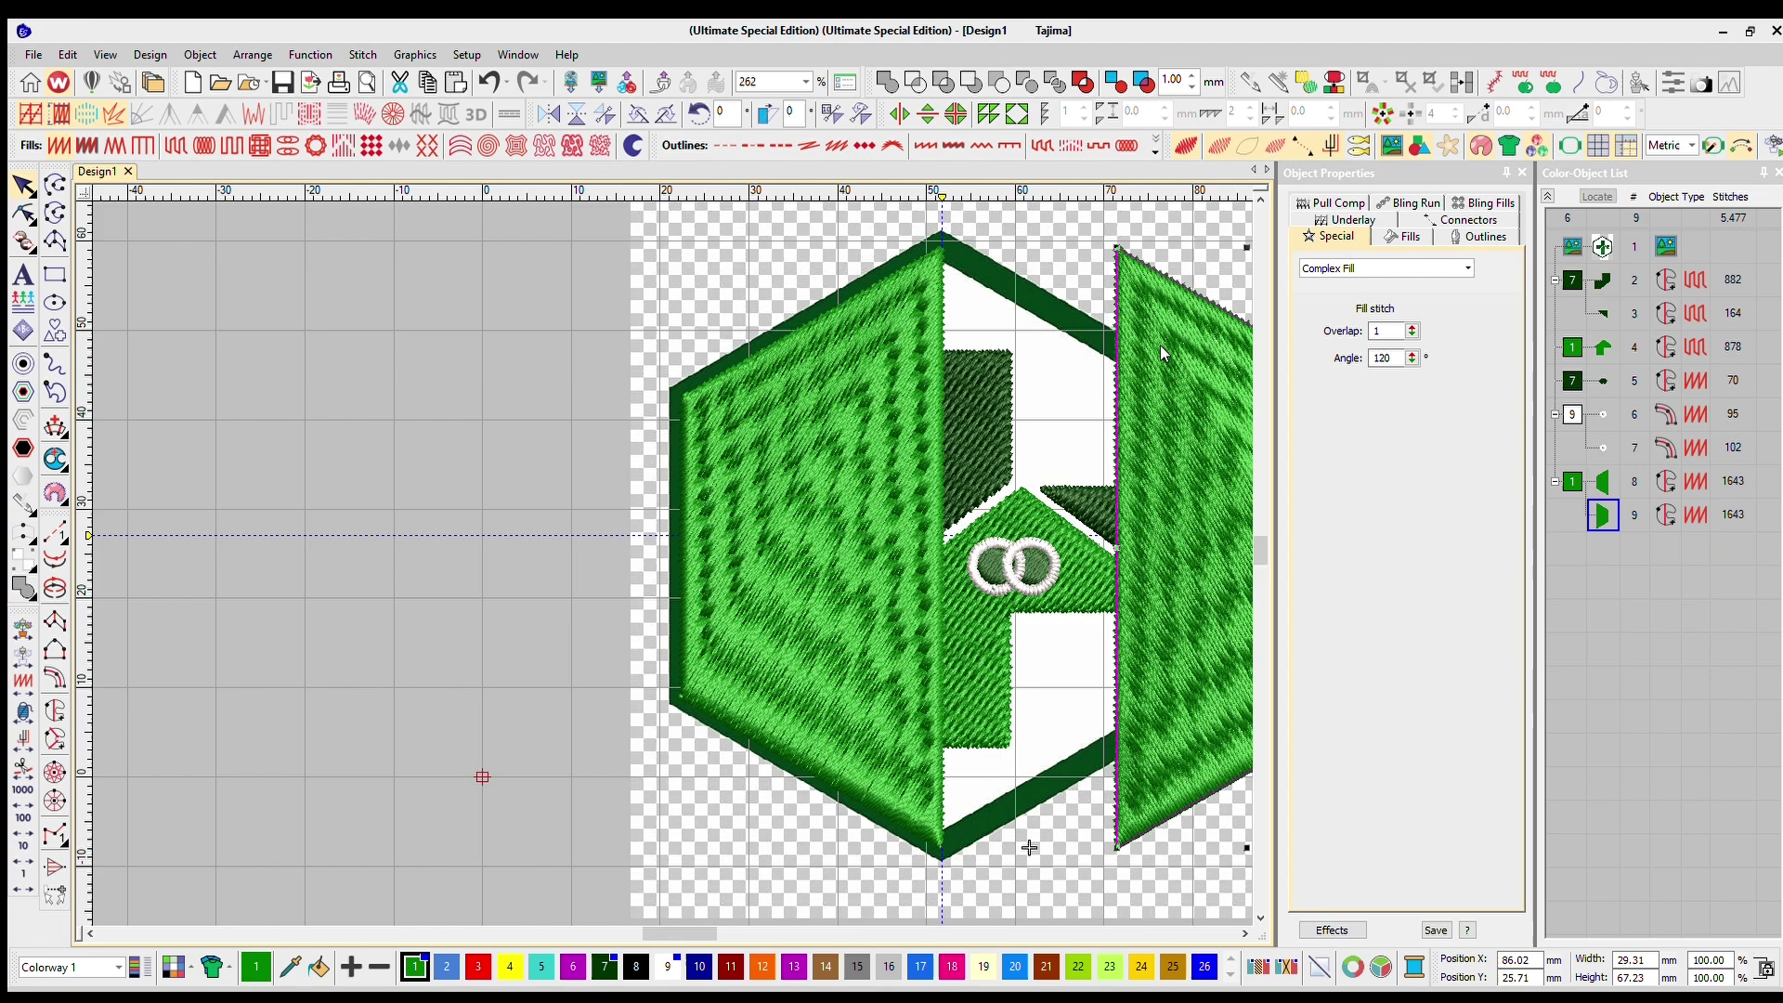
key("Delete")
Mirror-copy the left half-hexagon horizontally about the vertical guide, aligning the copy exactly with its top corner node
left_click(849, 329)
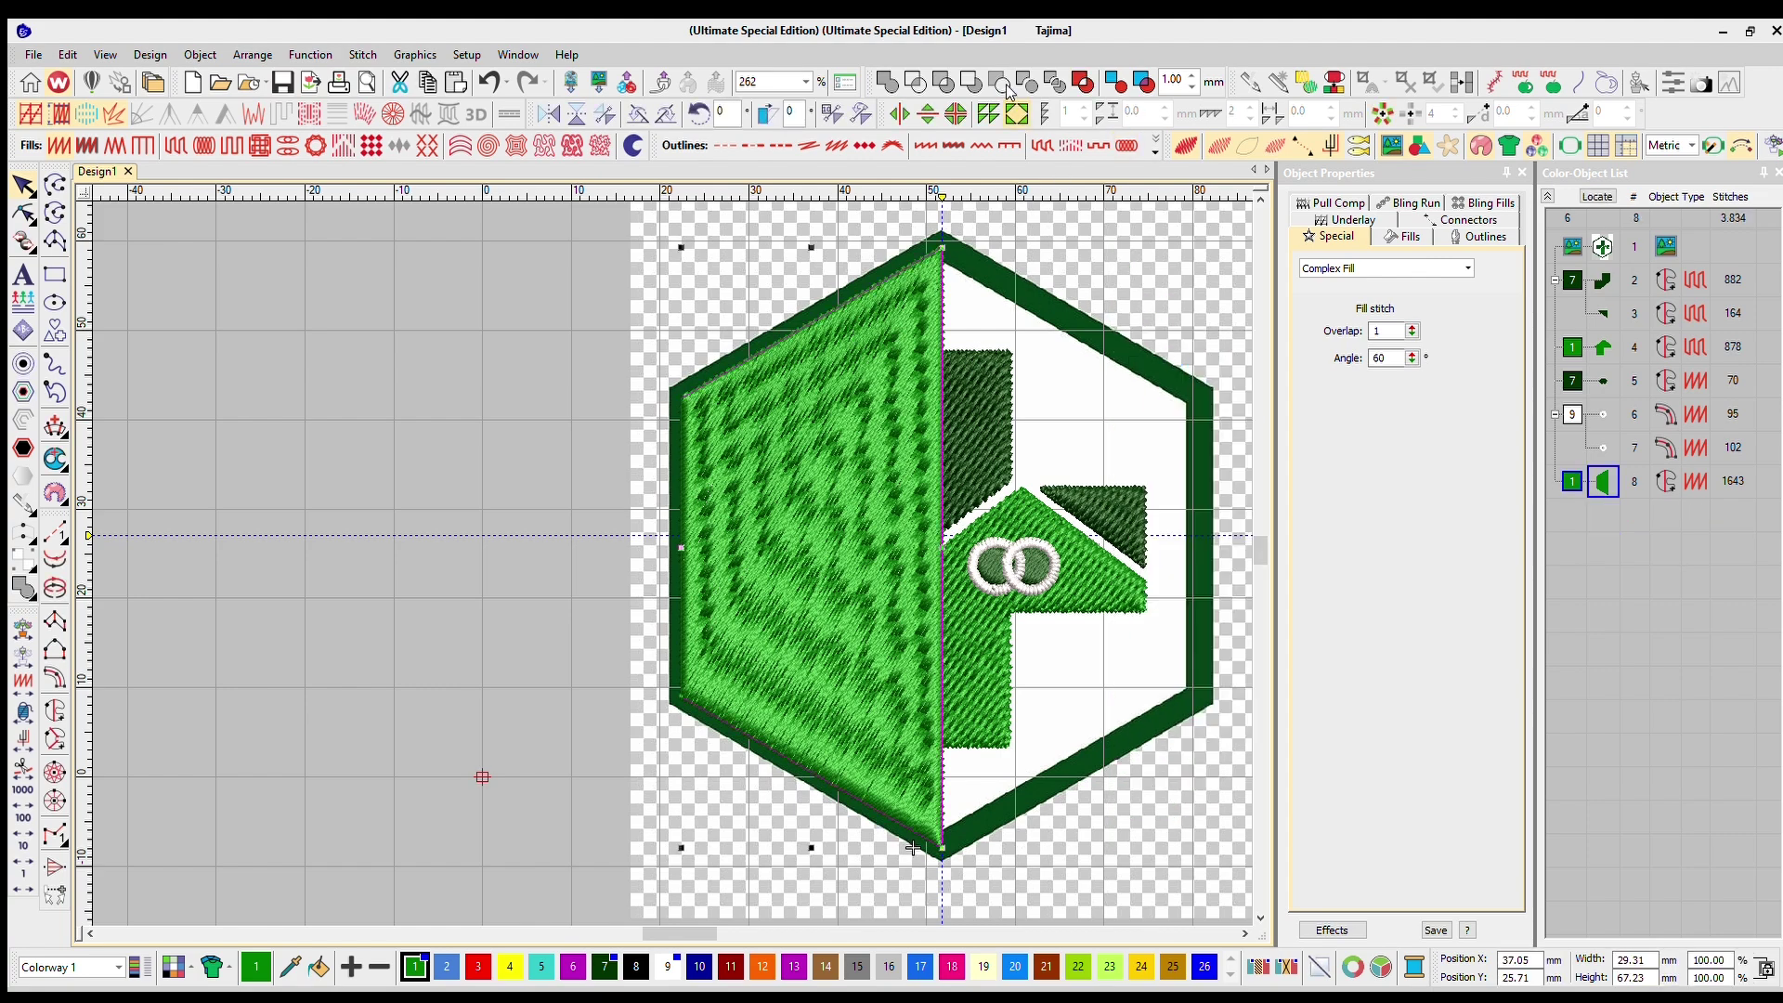
left_click(914, 848)
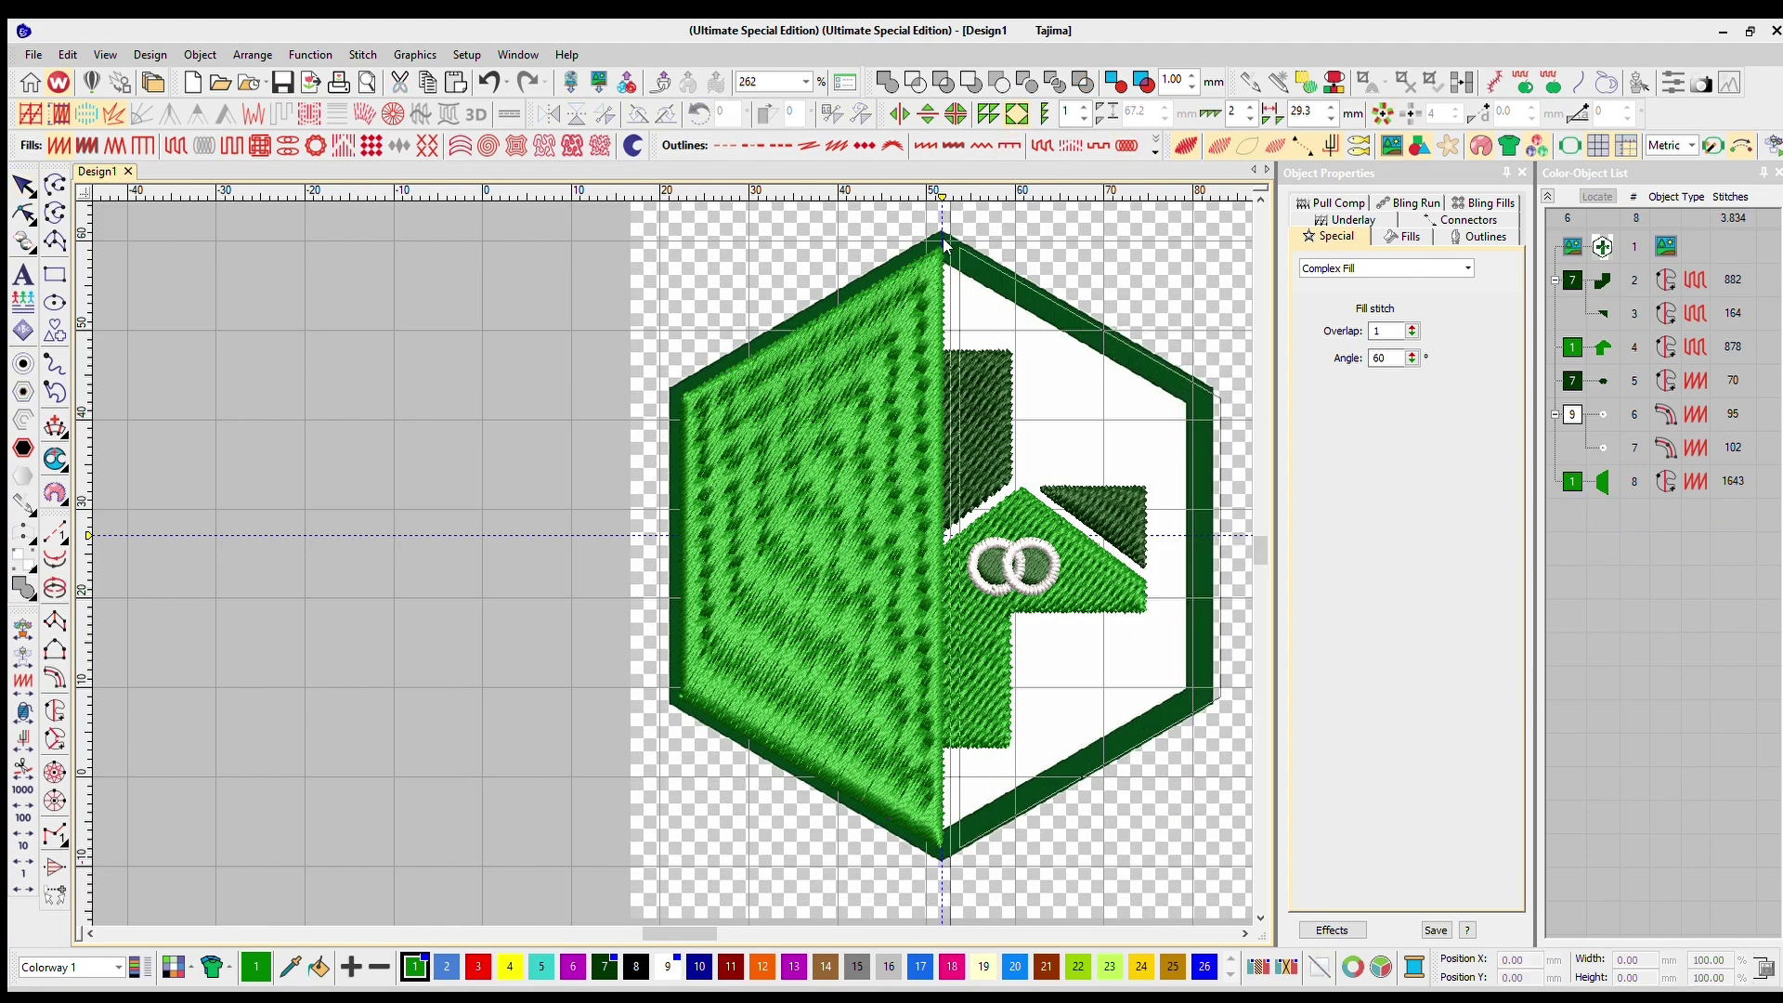
scroll(665, 531, "up", 3)
scroll(665, 532, "up", 10)
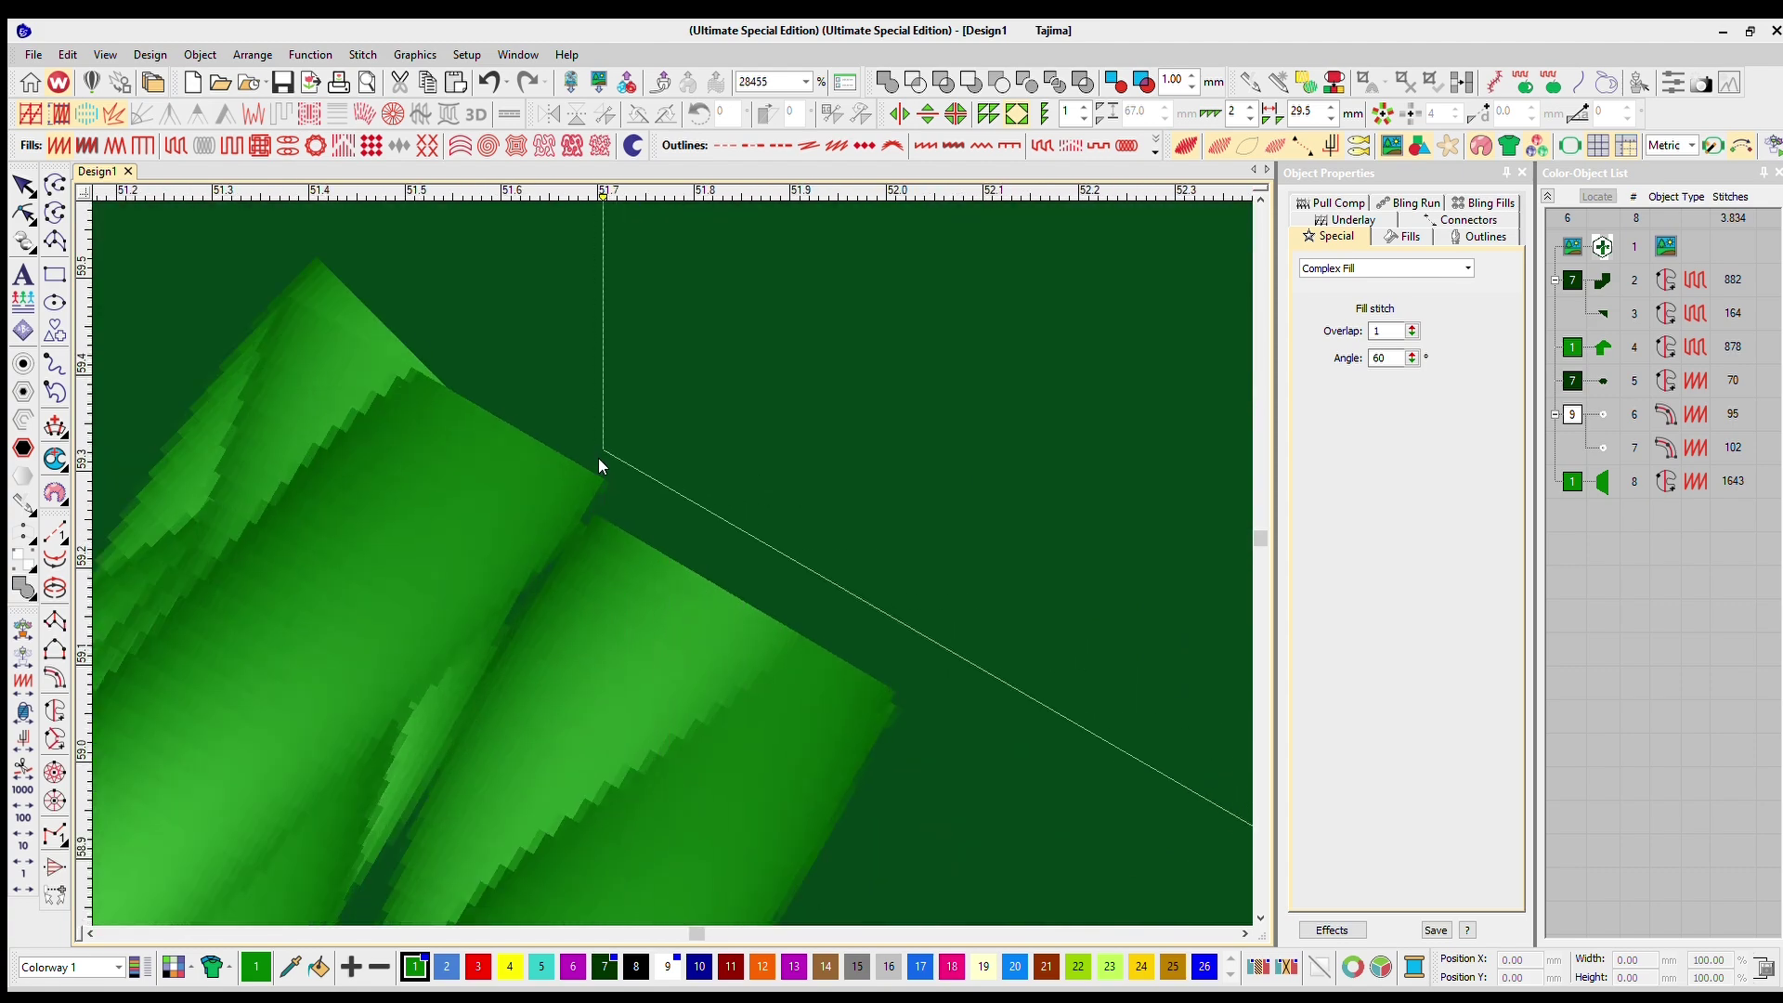
left_click(598, 457)
scroll(598, 716, "down", 2)
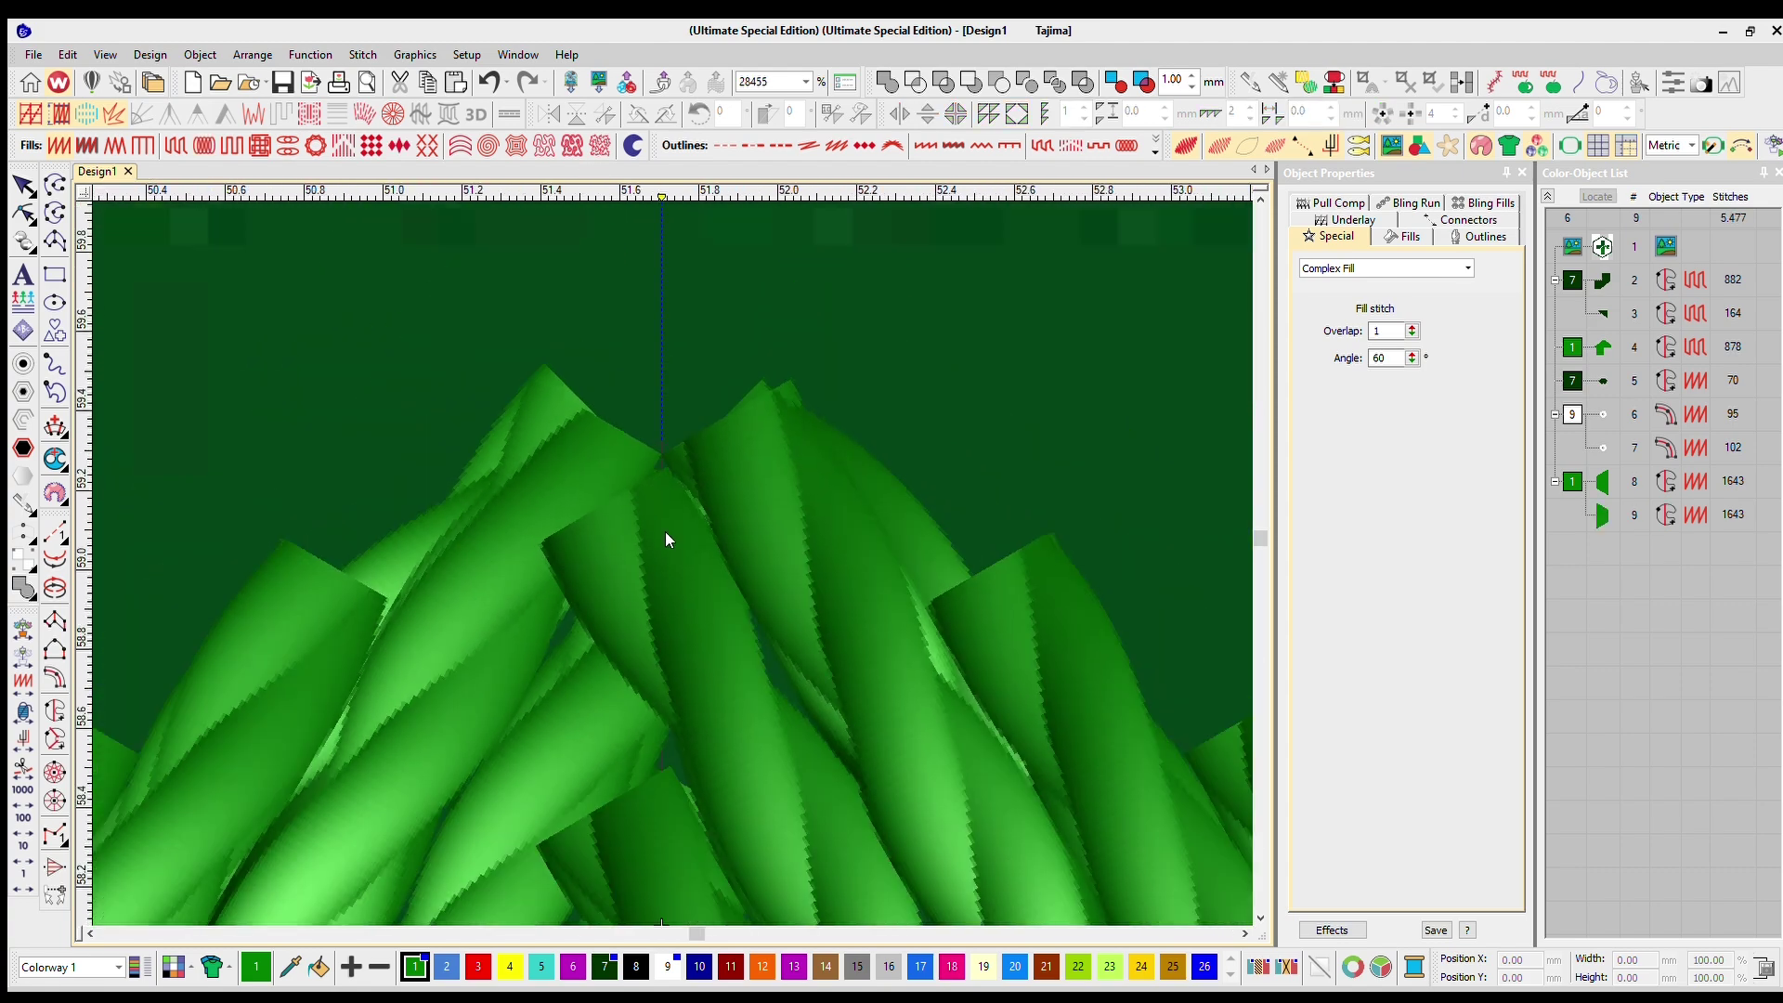
scroll(665, 531, "down", 10)
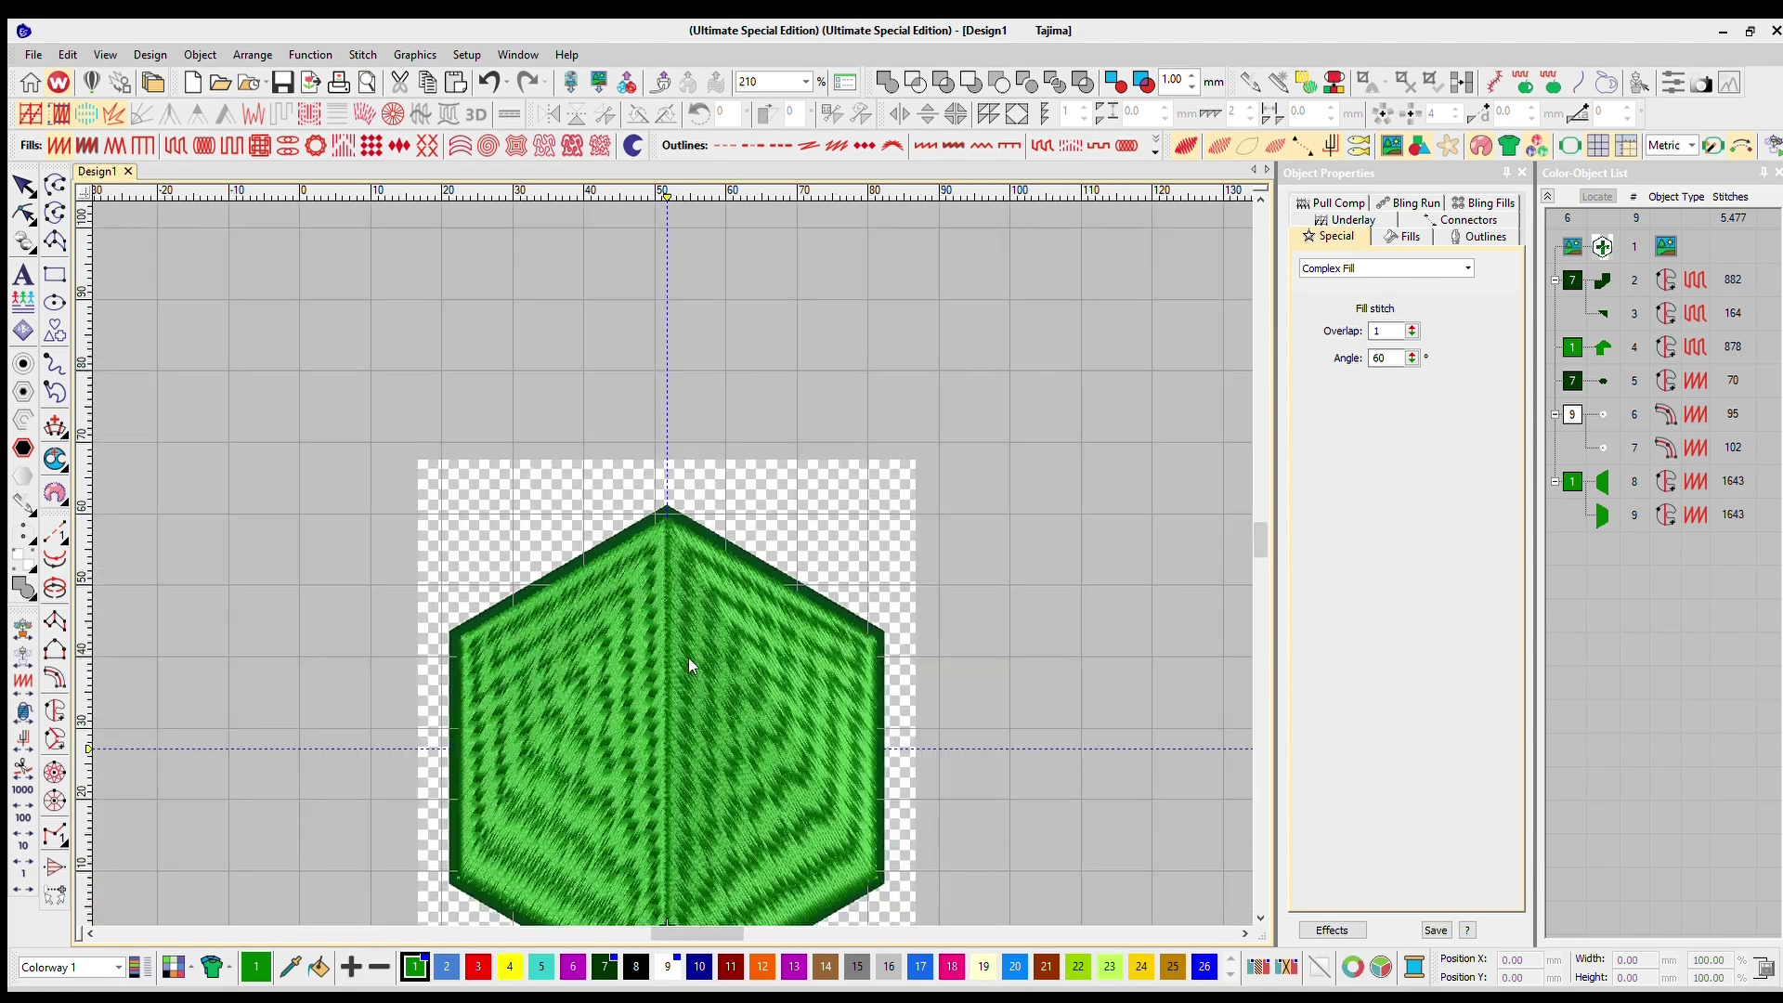
Weld the left and right half-hexagons into a single full hexagon fill
scroll(665, 531, "up", 4)
left_click(389, 216)
left_click(1005, 241, "ctrl")
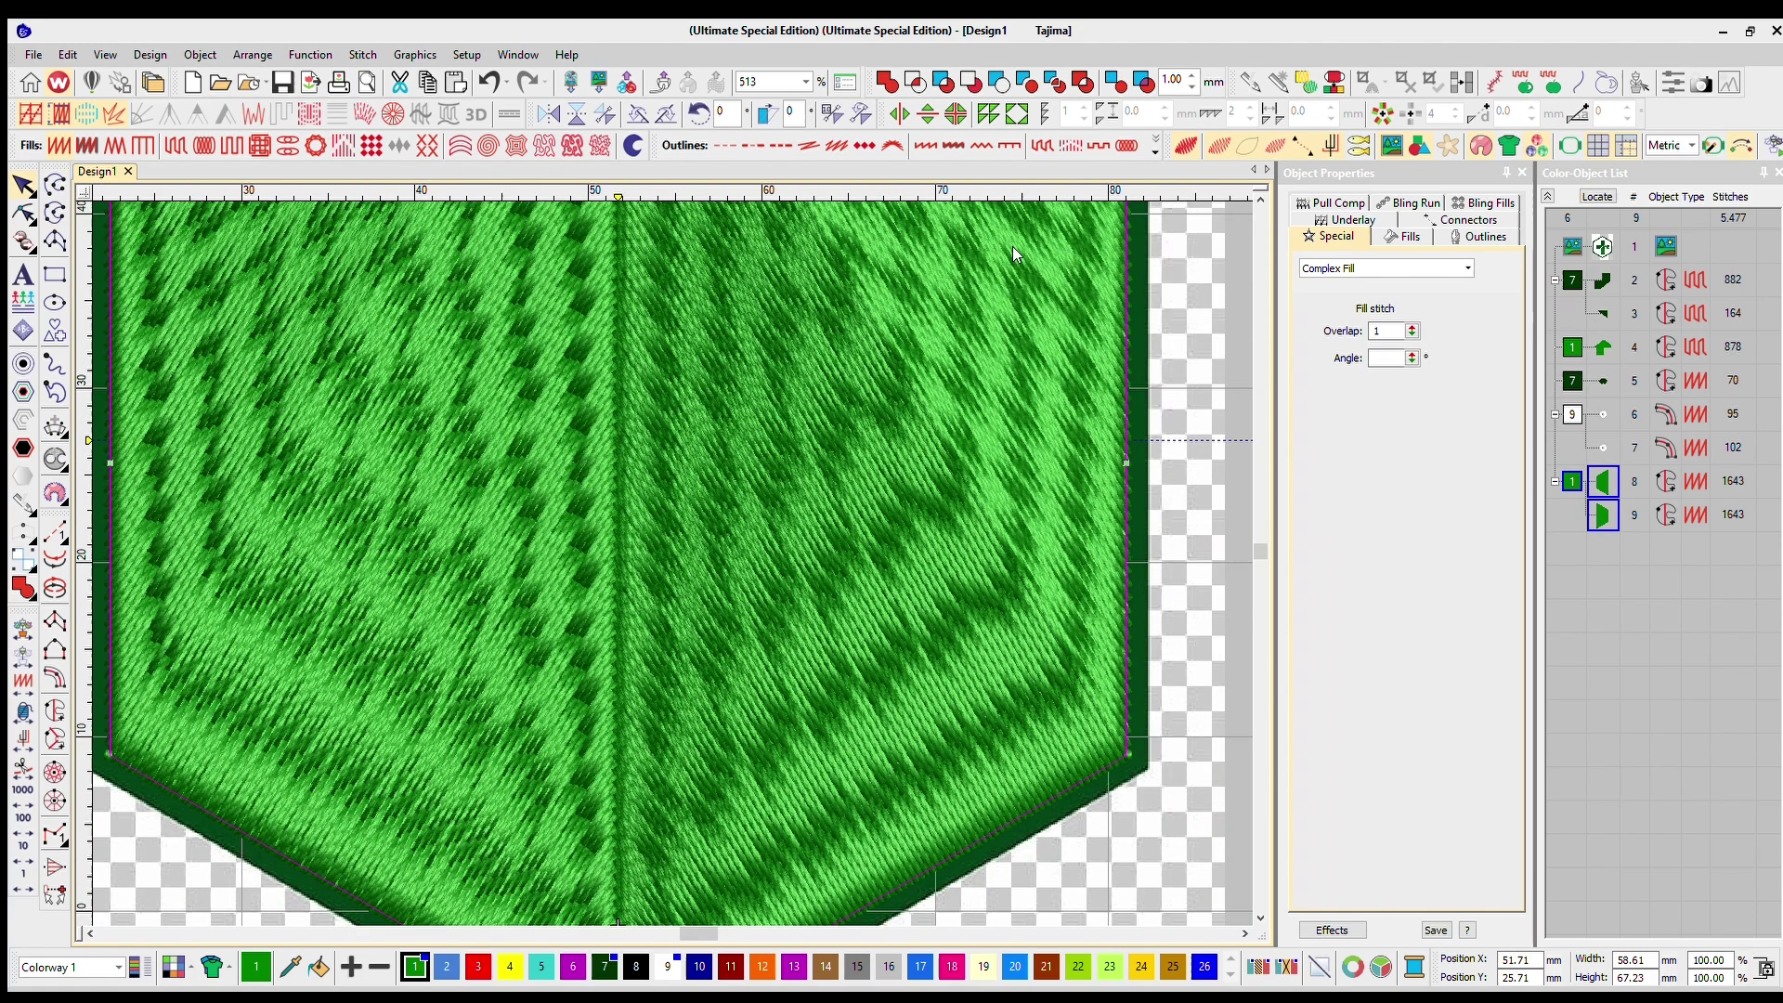
left_click(887, 83)
scroll(665, 532, "down", 5)
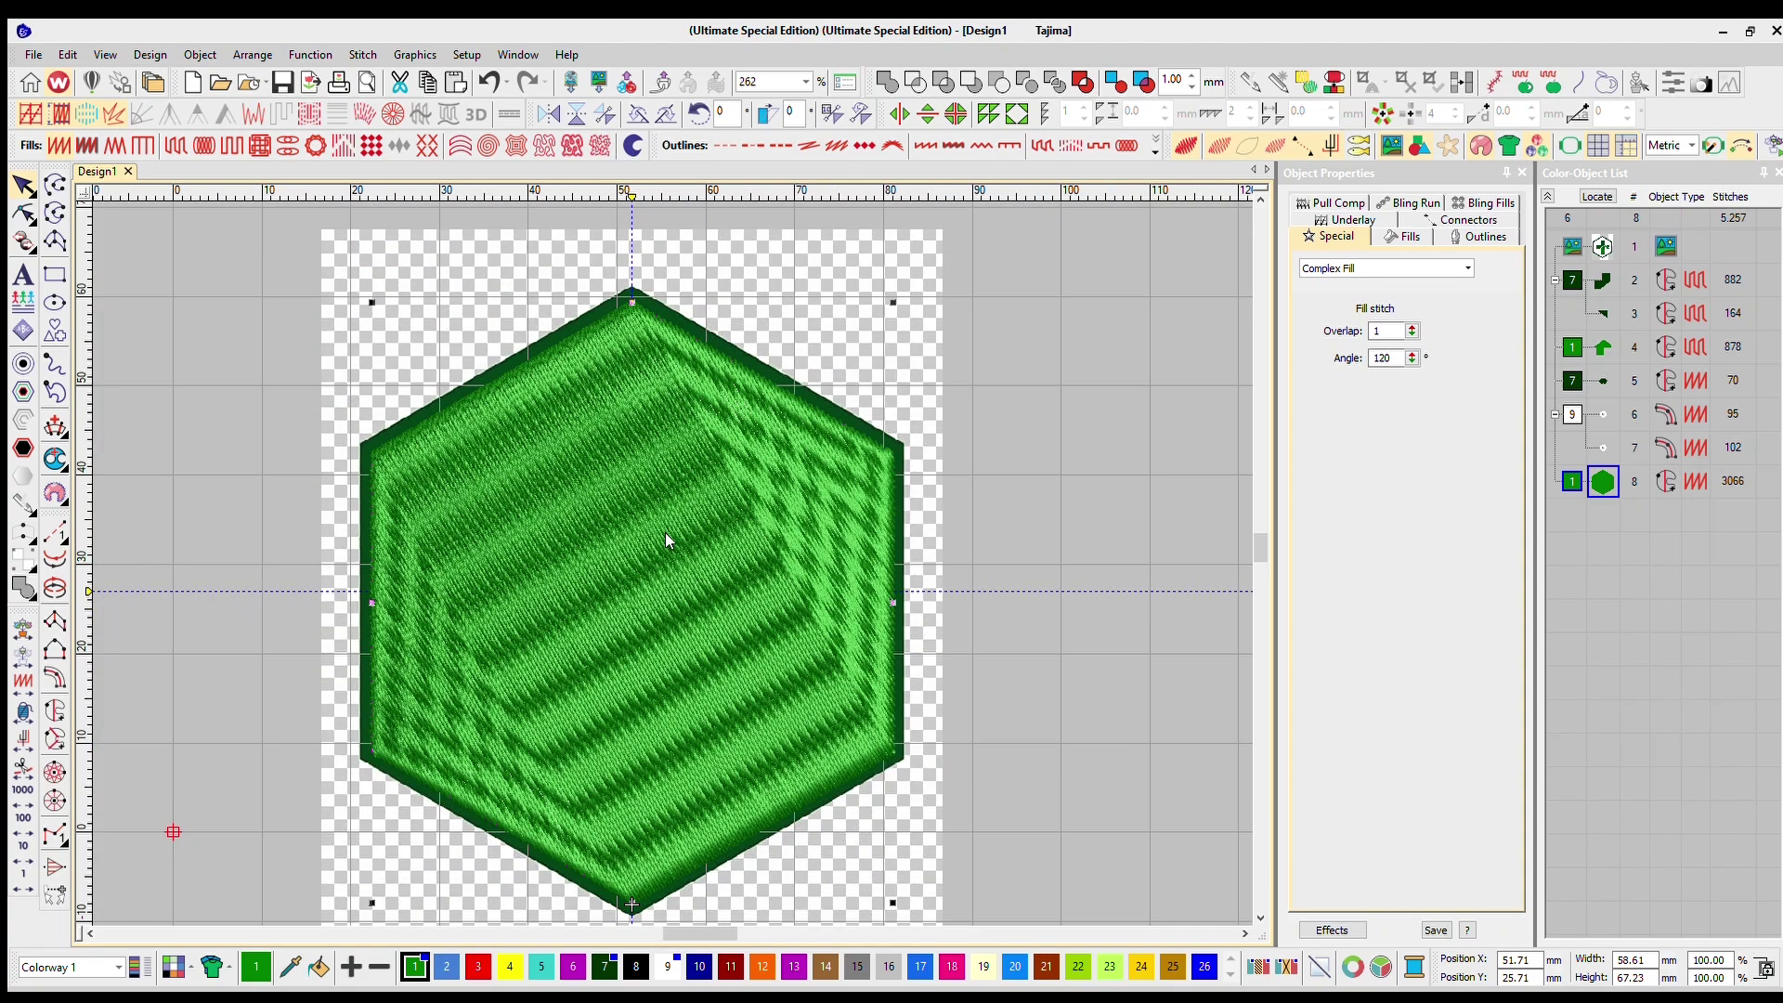
scroll(665, 539, "up", 3)
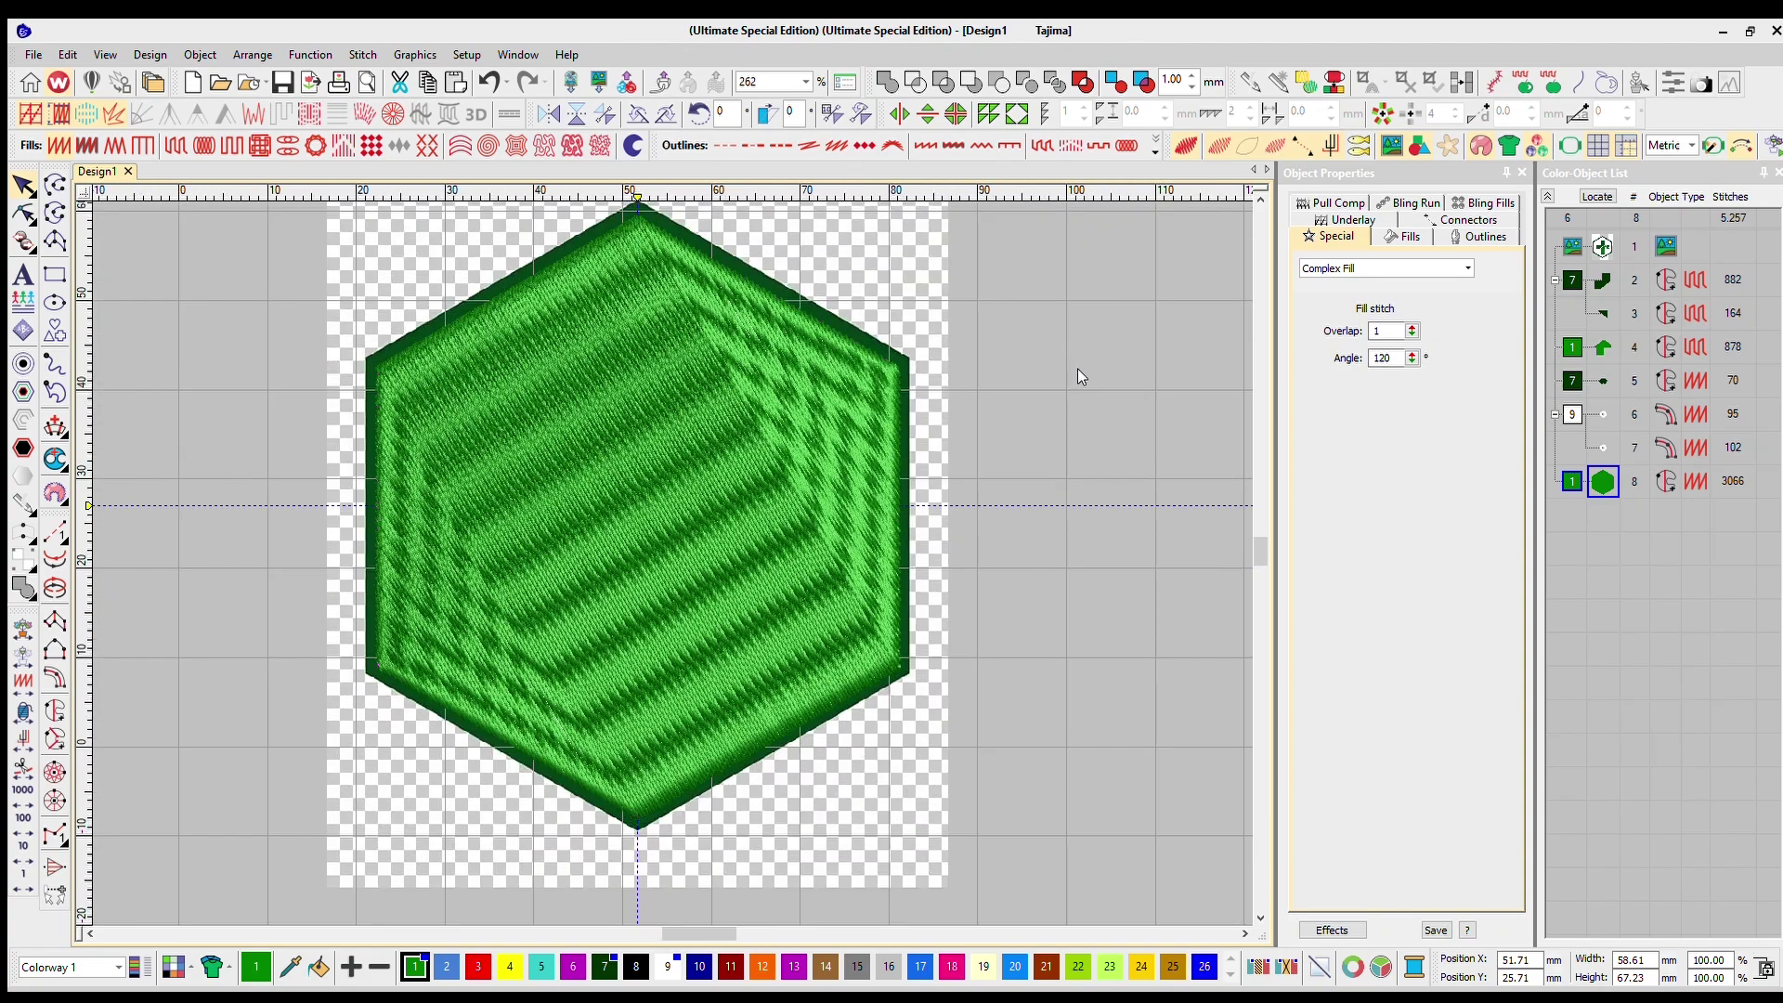
Change the welded hexagon to a Tatami fill and move it first in the stitching order, behind the cross and house
left_click(725, 423)
left_click_drag(1610, 464, 1604, 270)
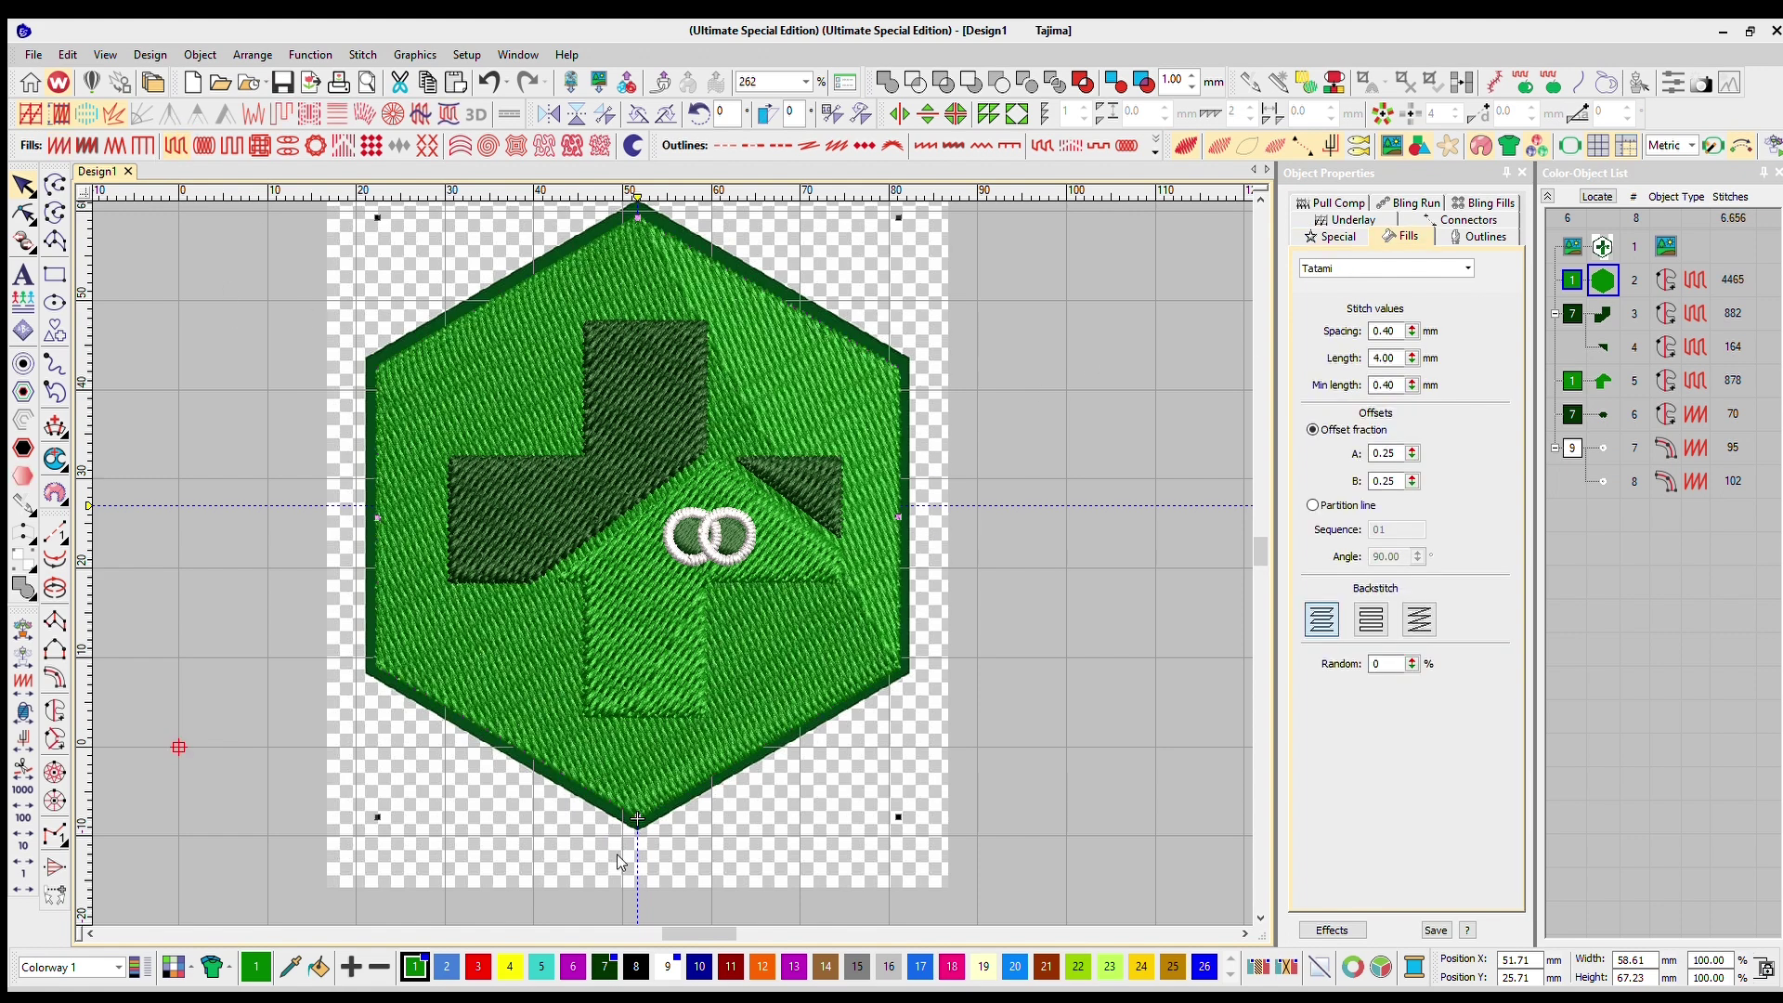
Recolour the hexagon background to white colour 9 and deselect it
left_click(668, 967)
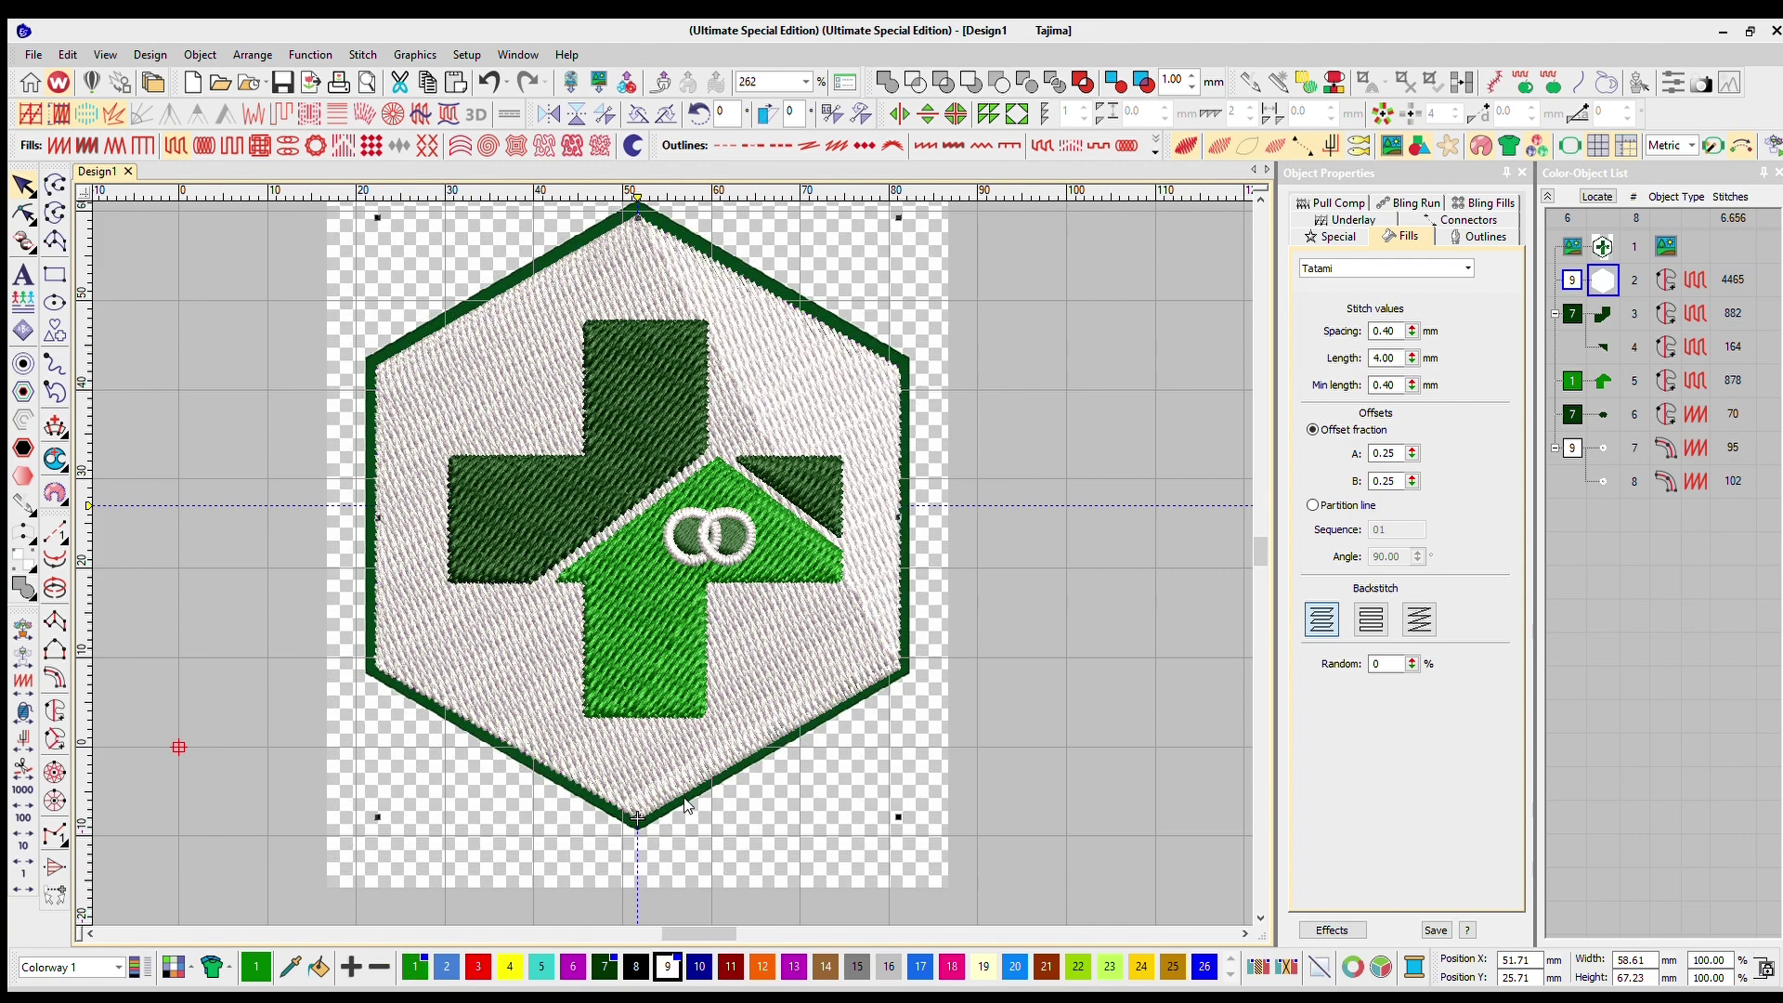
key("Escape")
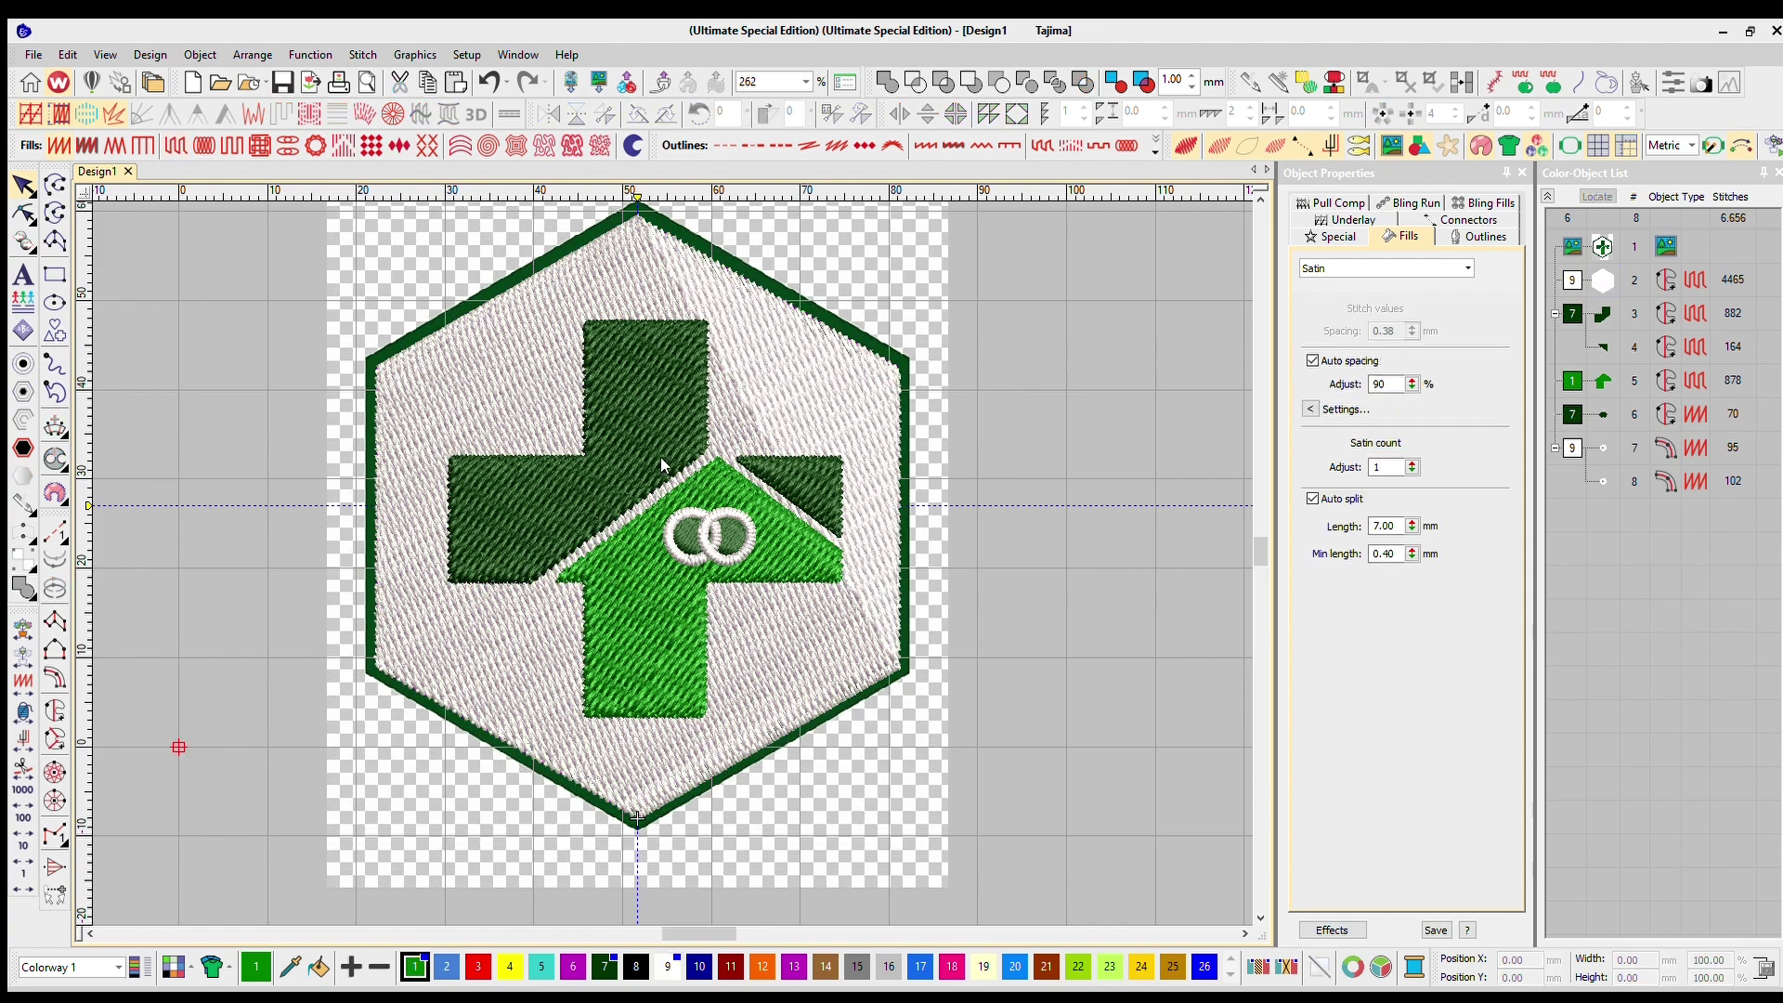
Examine how the white hexagon background's stitches run against the dark green cross fill on top of it
scroll(661, 455, "up", 2)
left_click(864, 409)
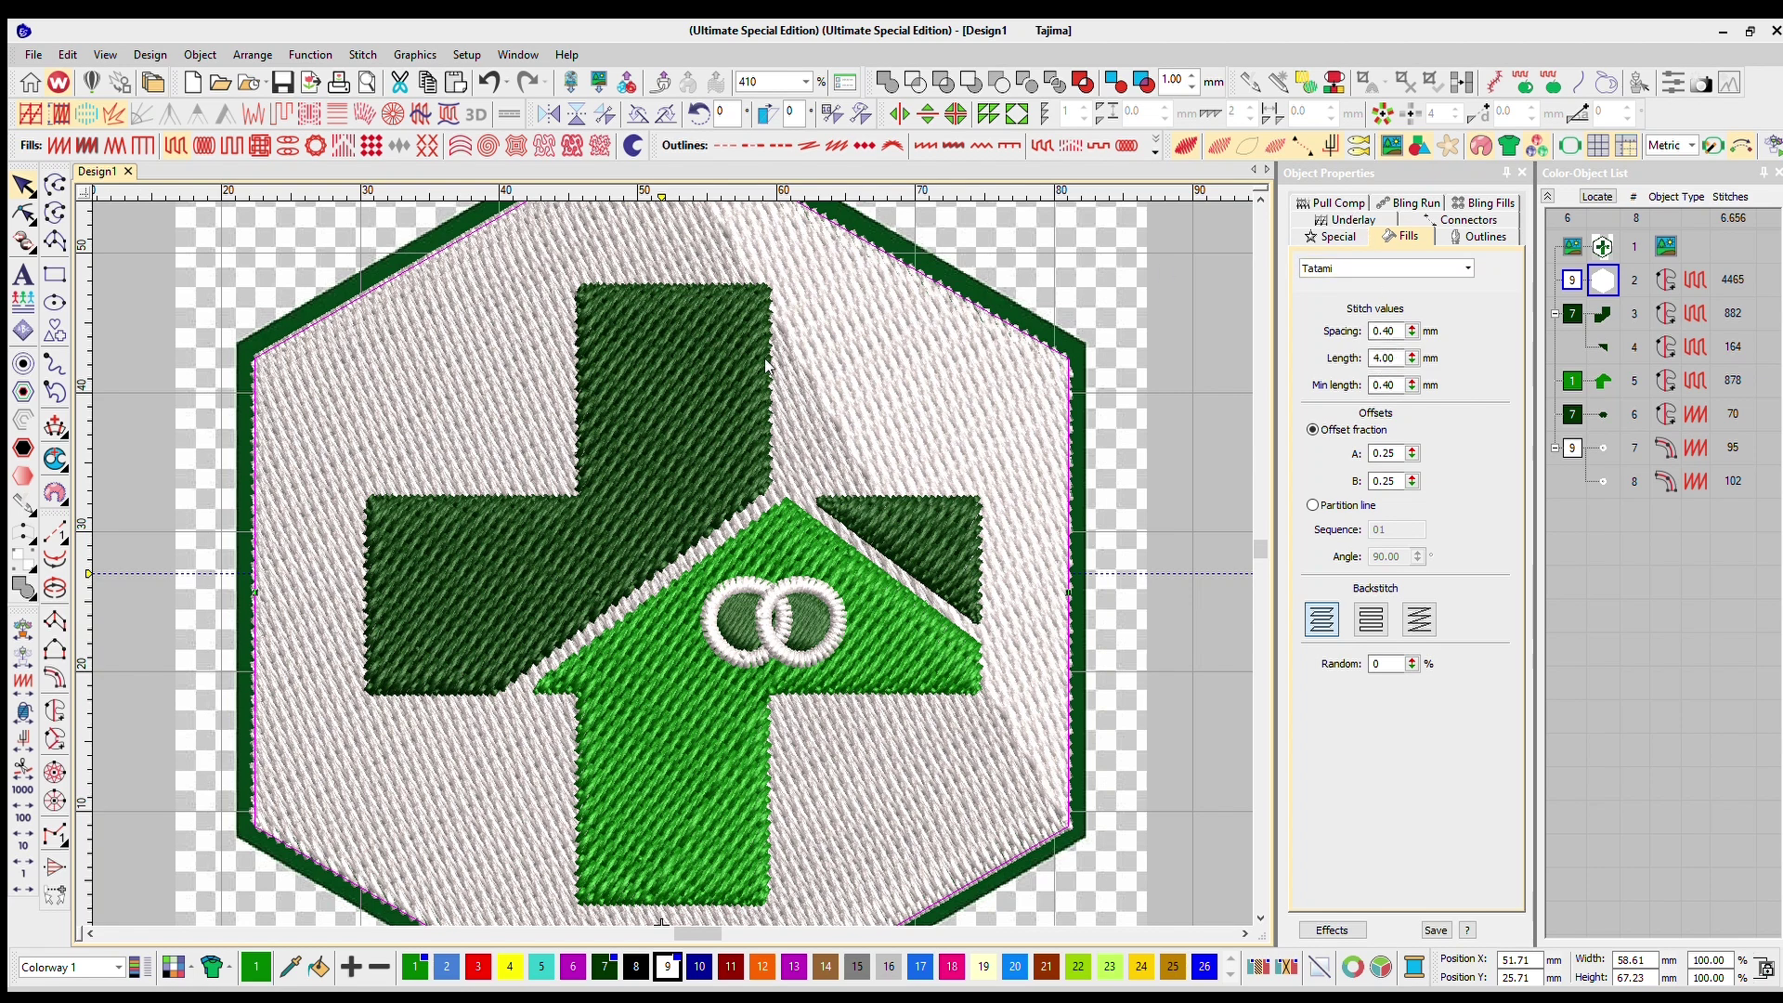
scroll(665, 531, "down", 3)
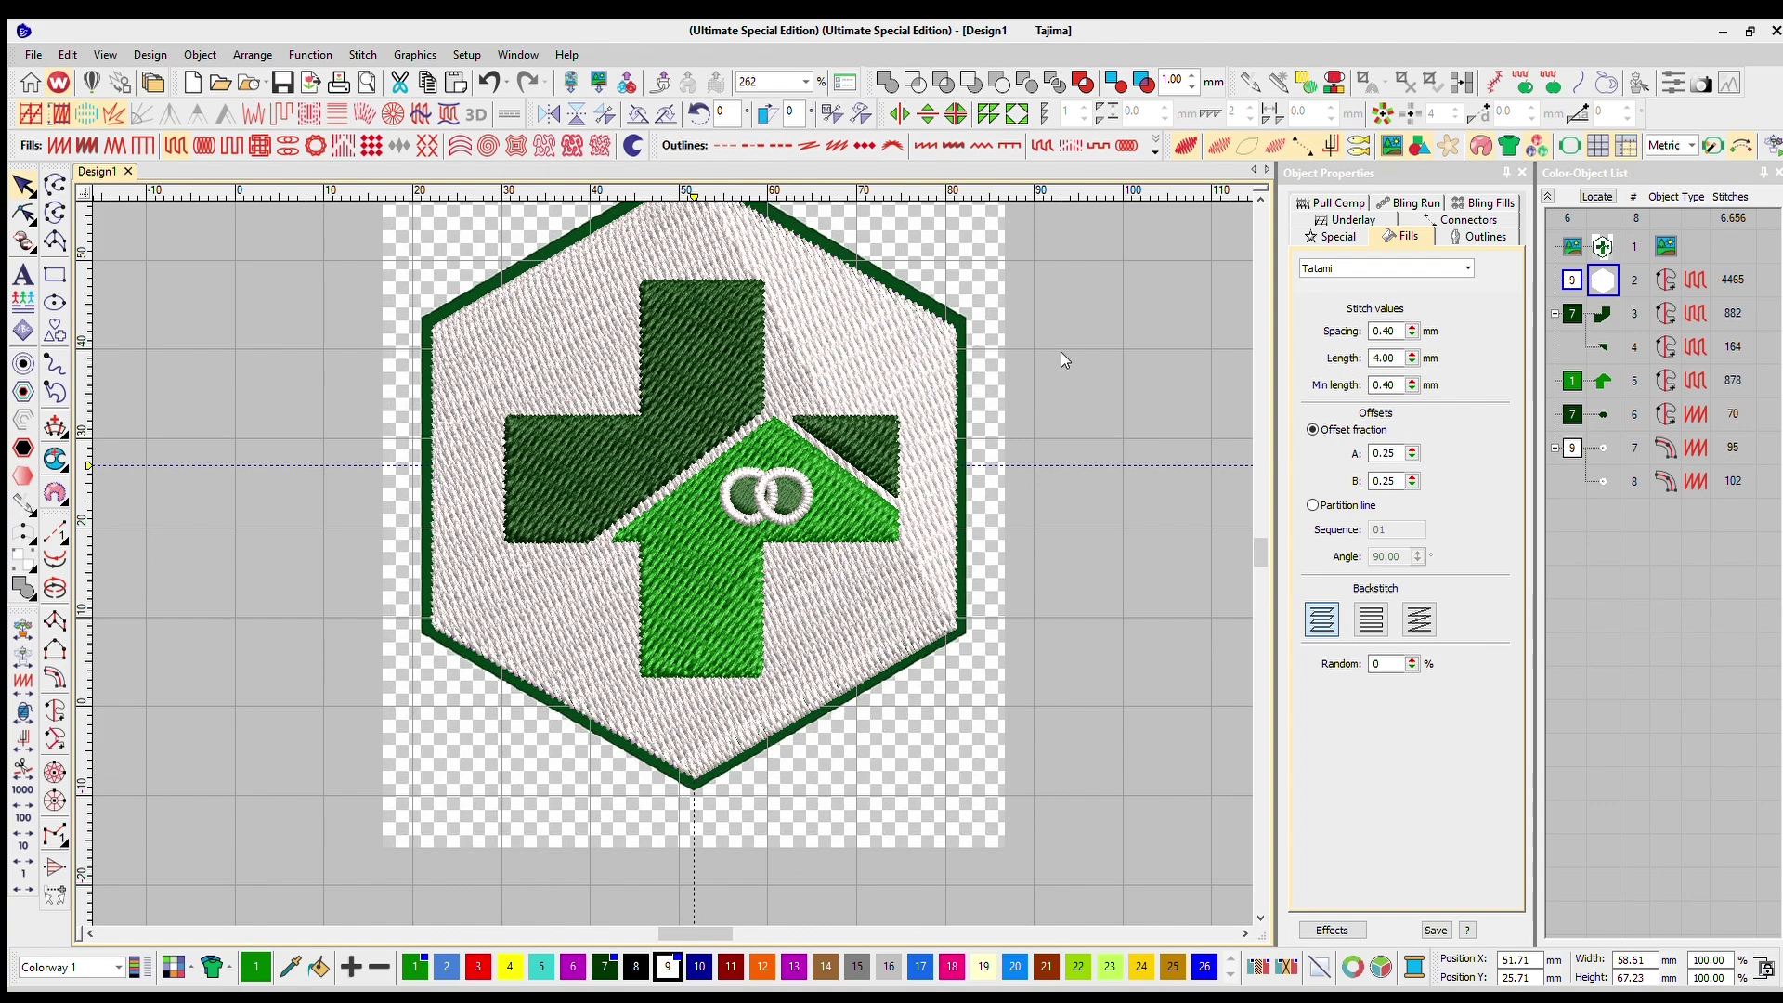
scroll(661, 532, "down", 2)
scroll(818, 465, "up", 2)
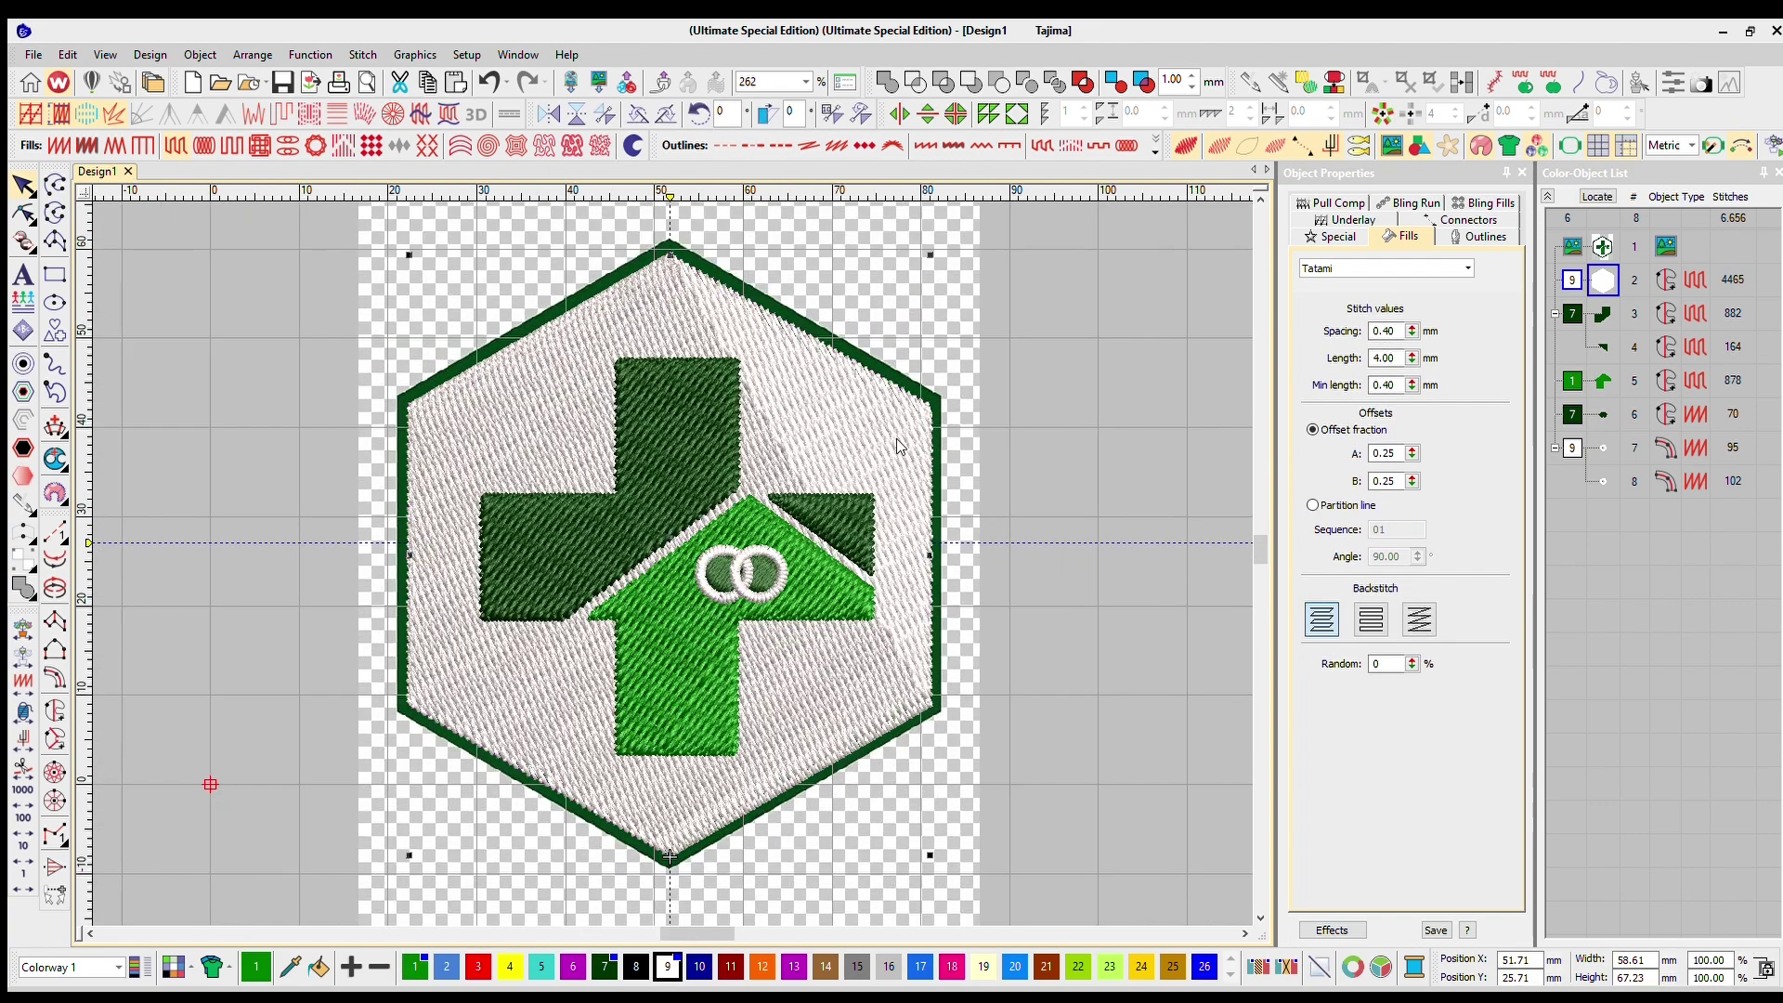
left_click(1060, 381)
left_click(774, 389)
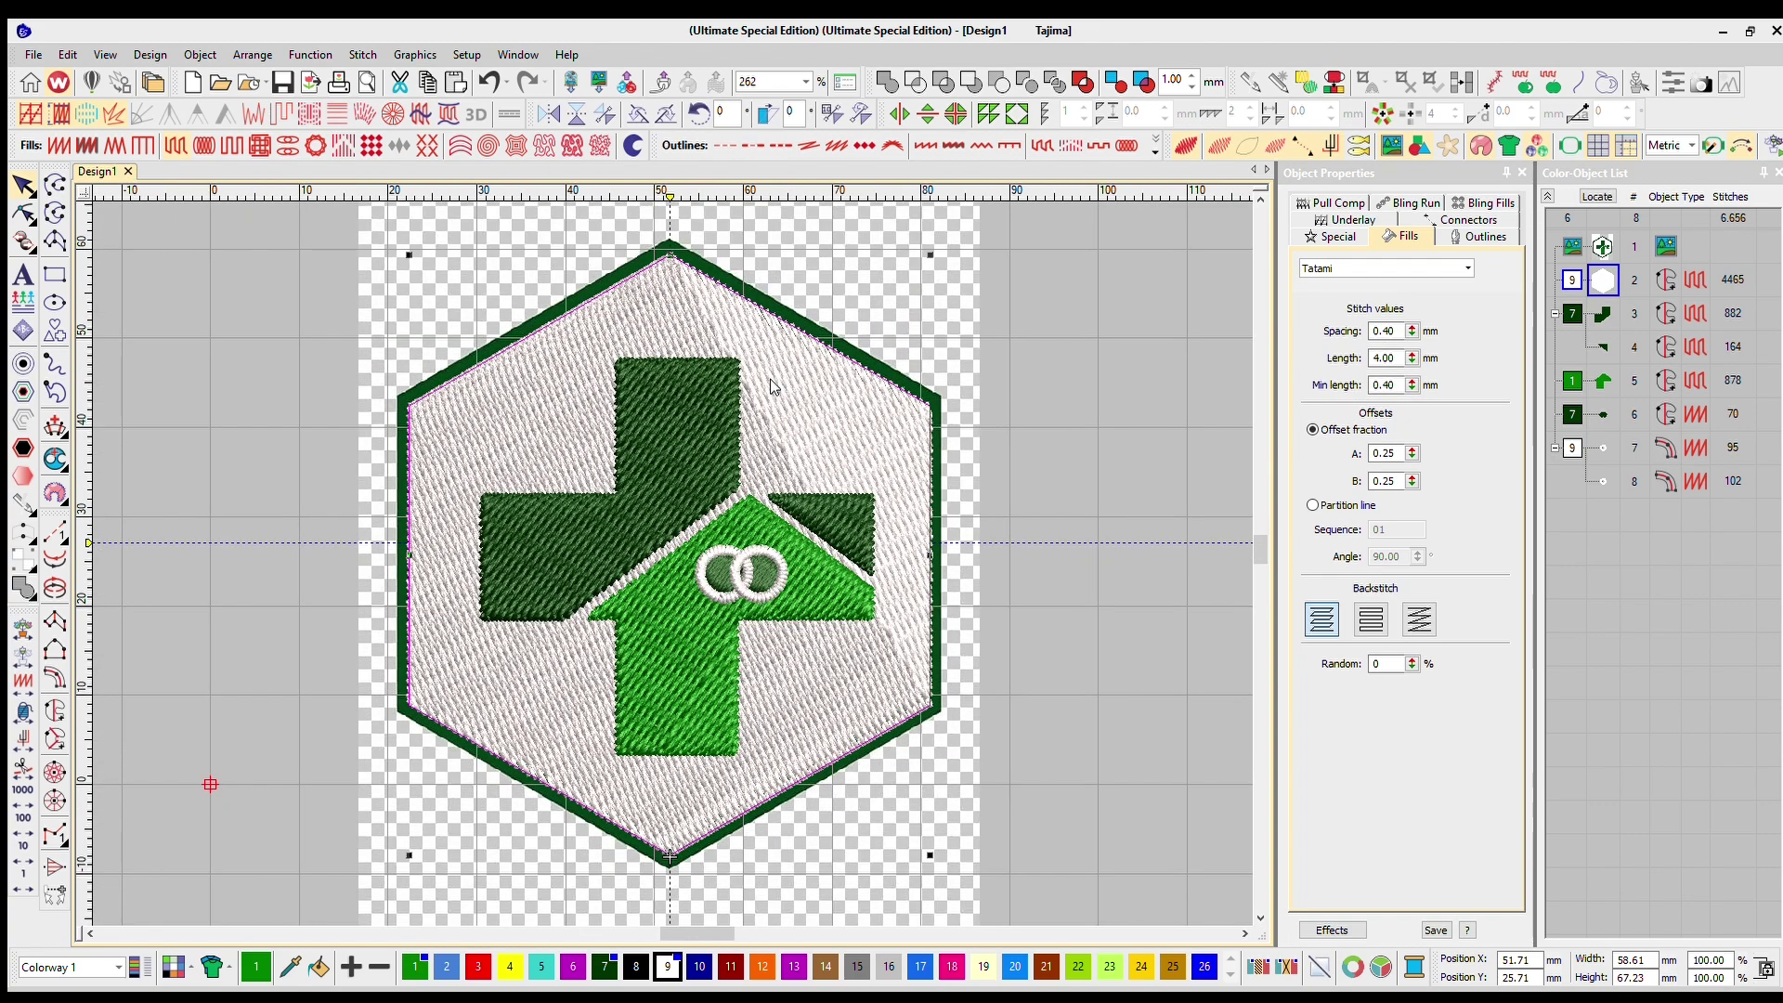
scroll(777, 446, "up", 2)
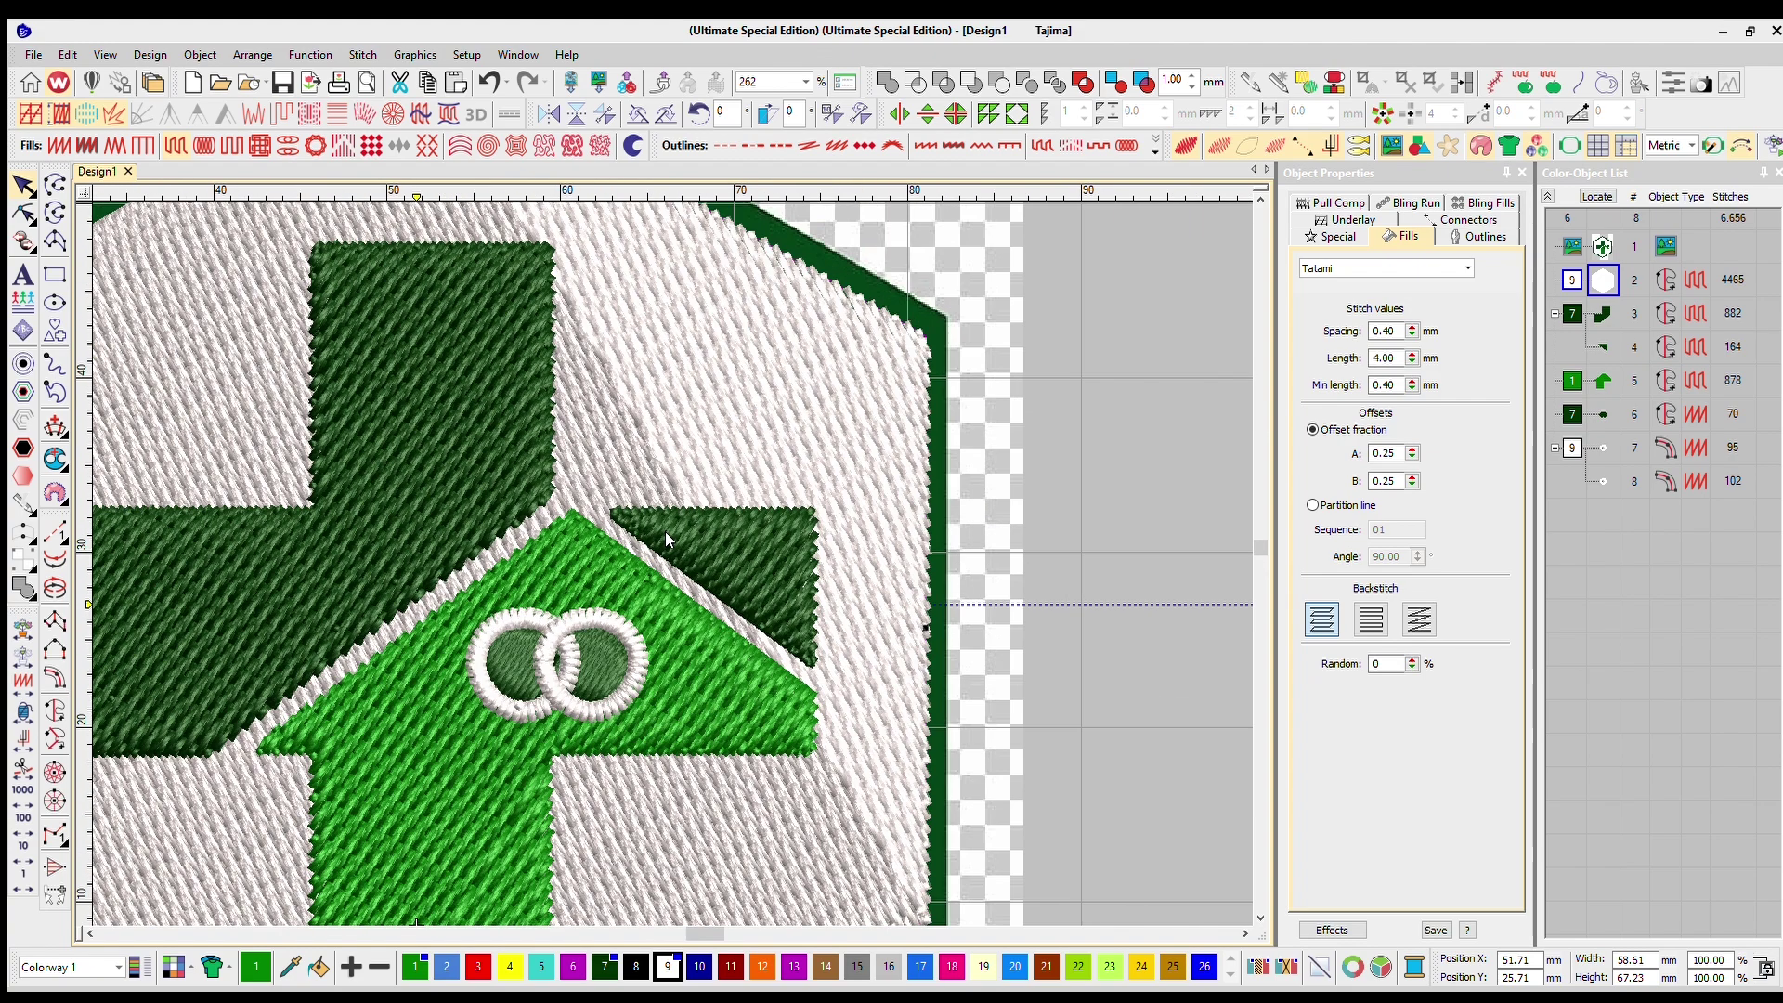
left_click(691, 520)
left_click(572, 531)
left_click(483, 433)
scroll(733, 531, "down", 2)
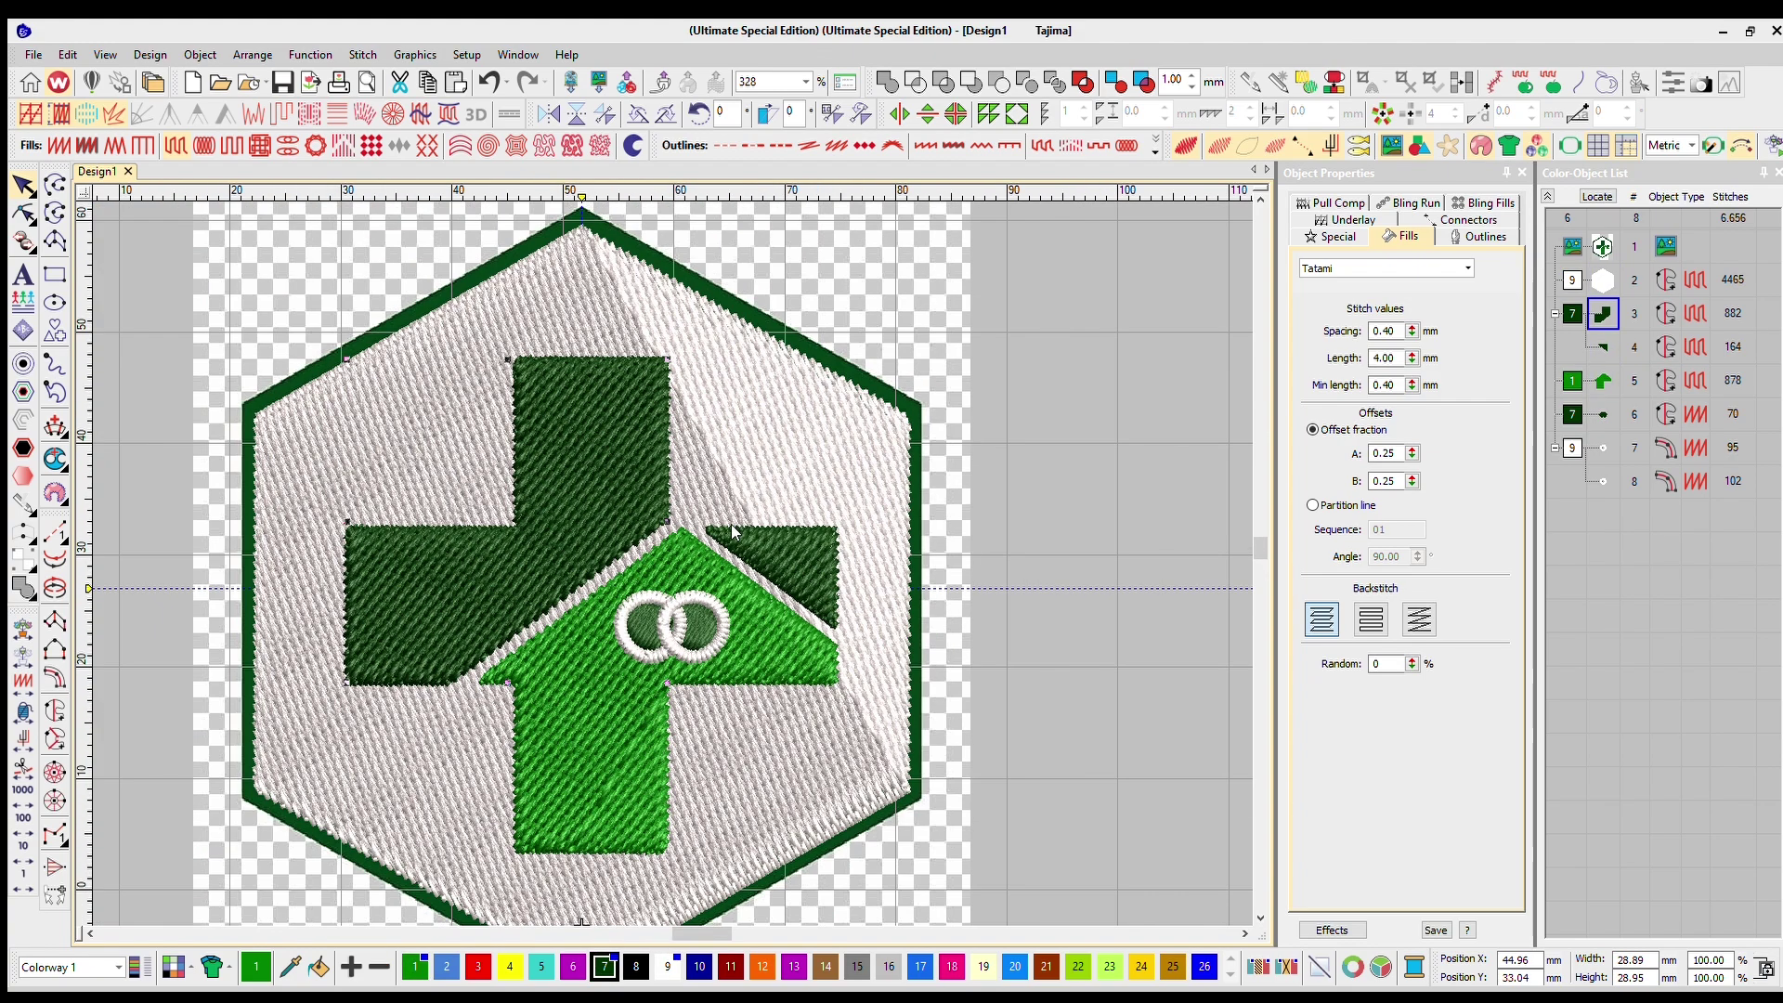
left_click(1026, 461)
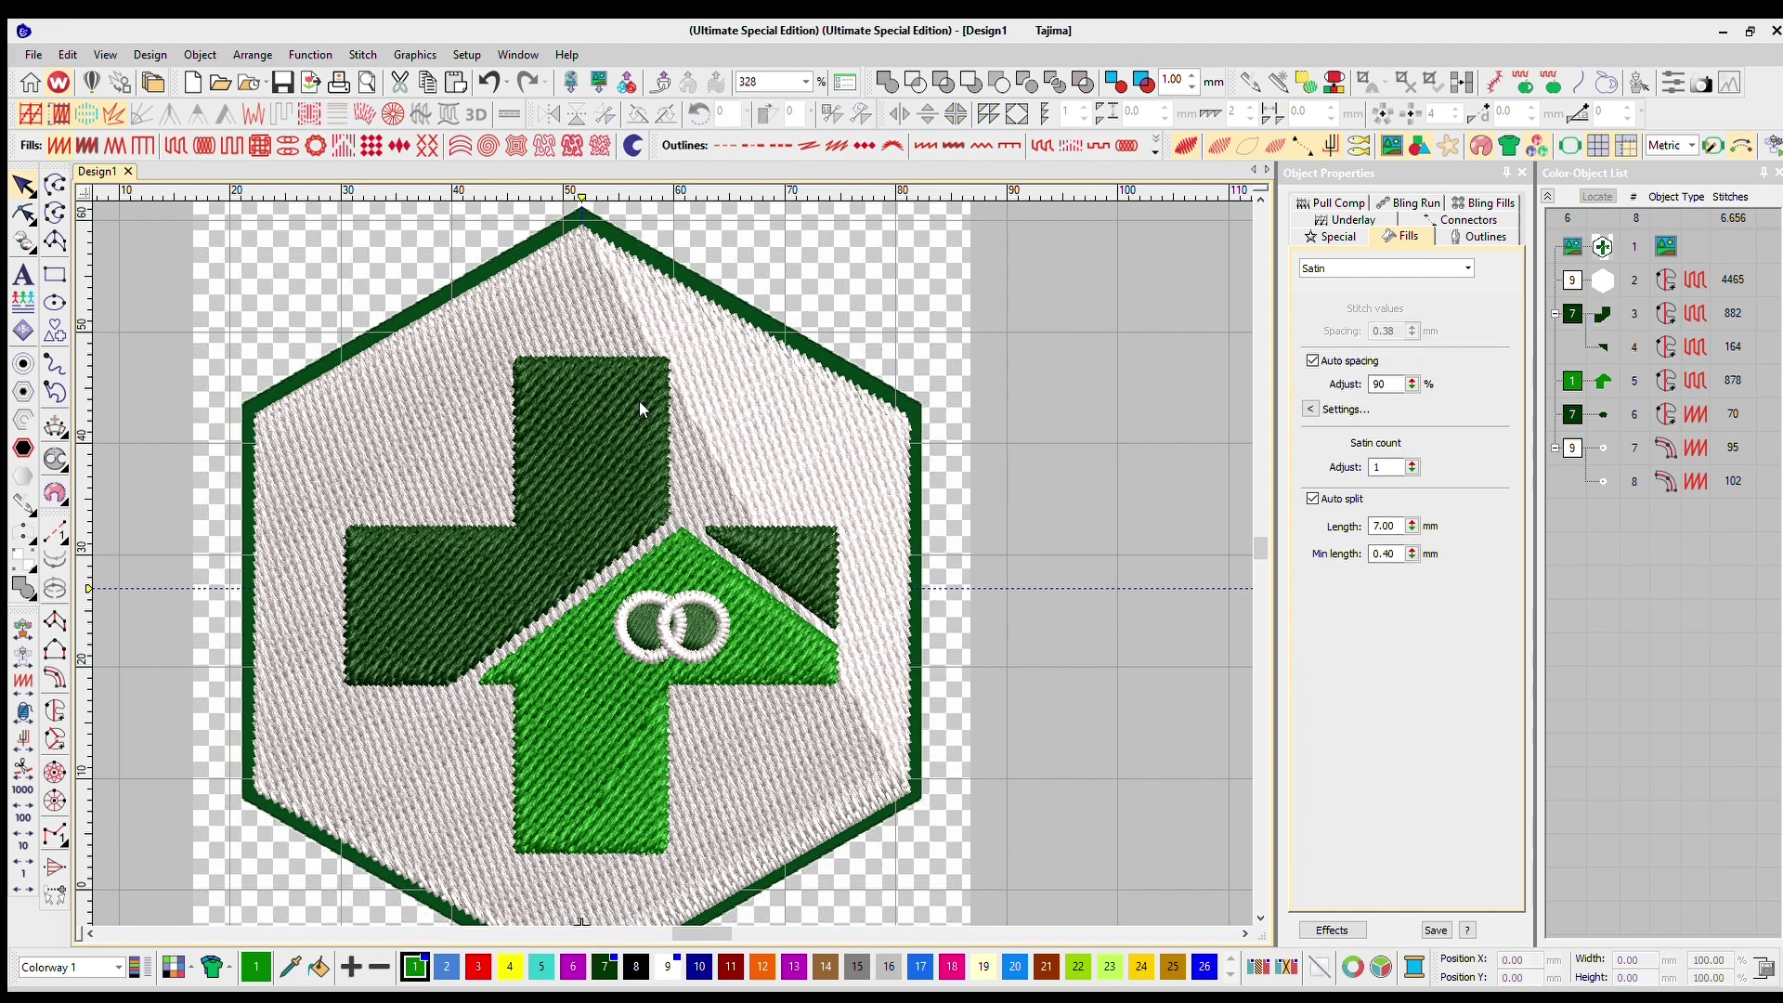
scroll(583, 440, "up", 2)
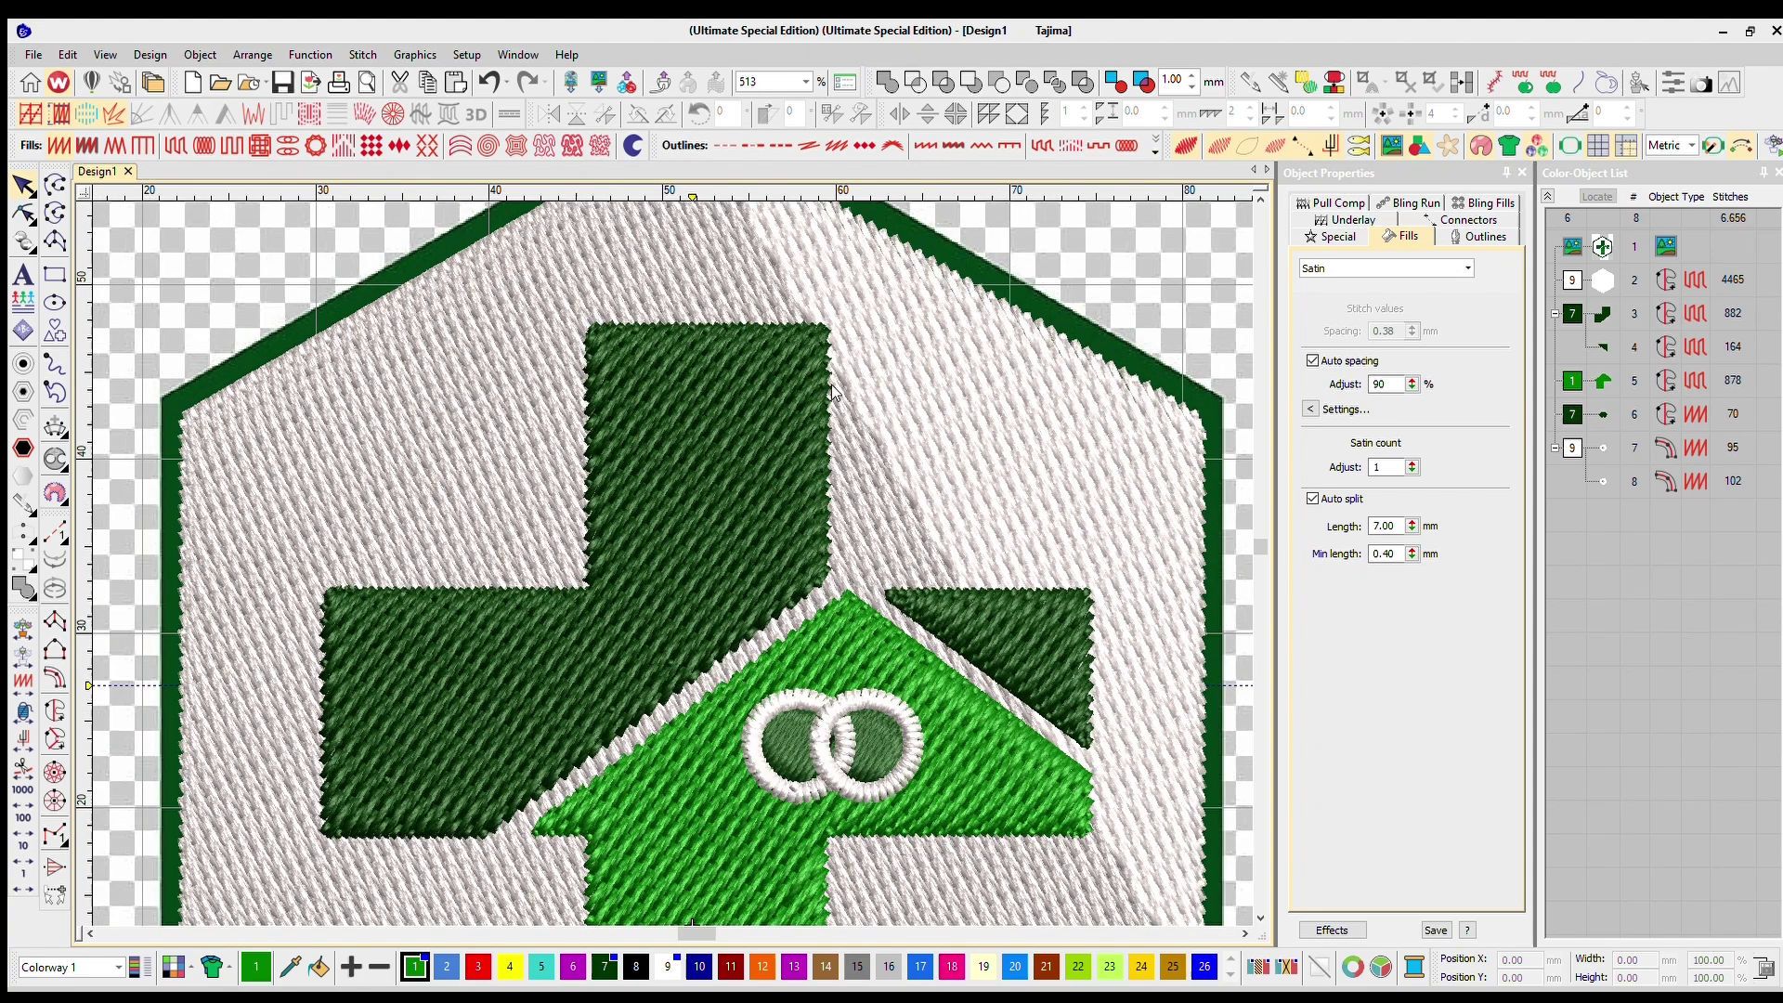
left_click(894, 400)
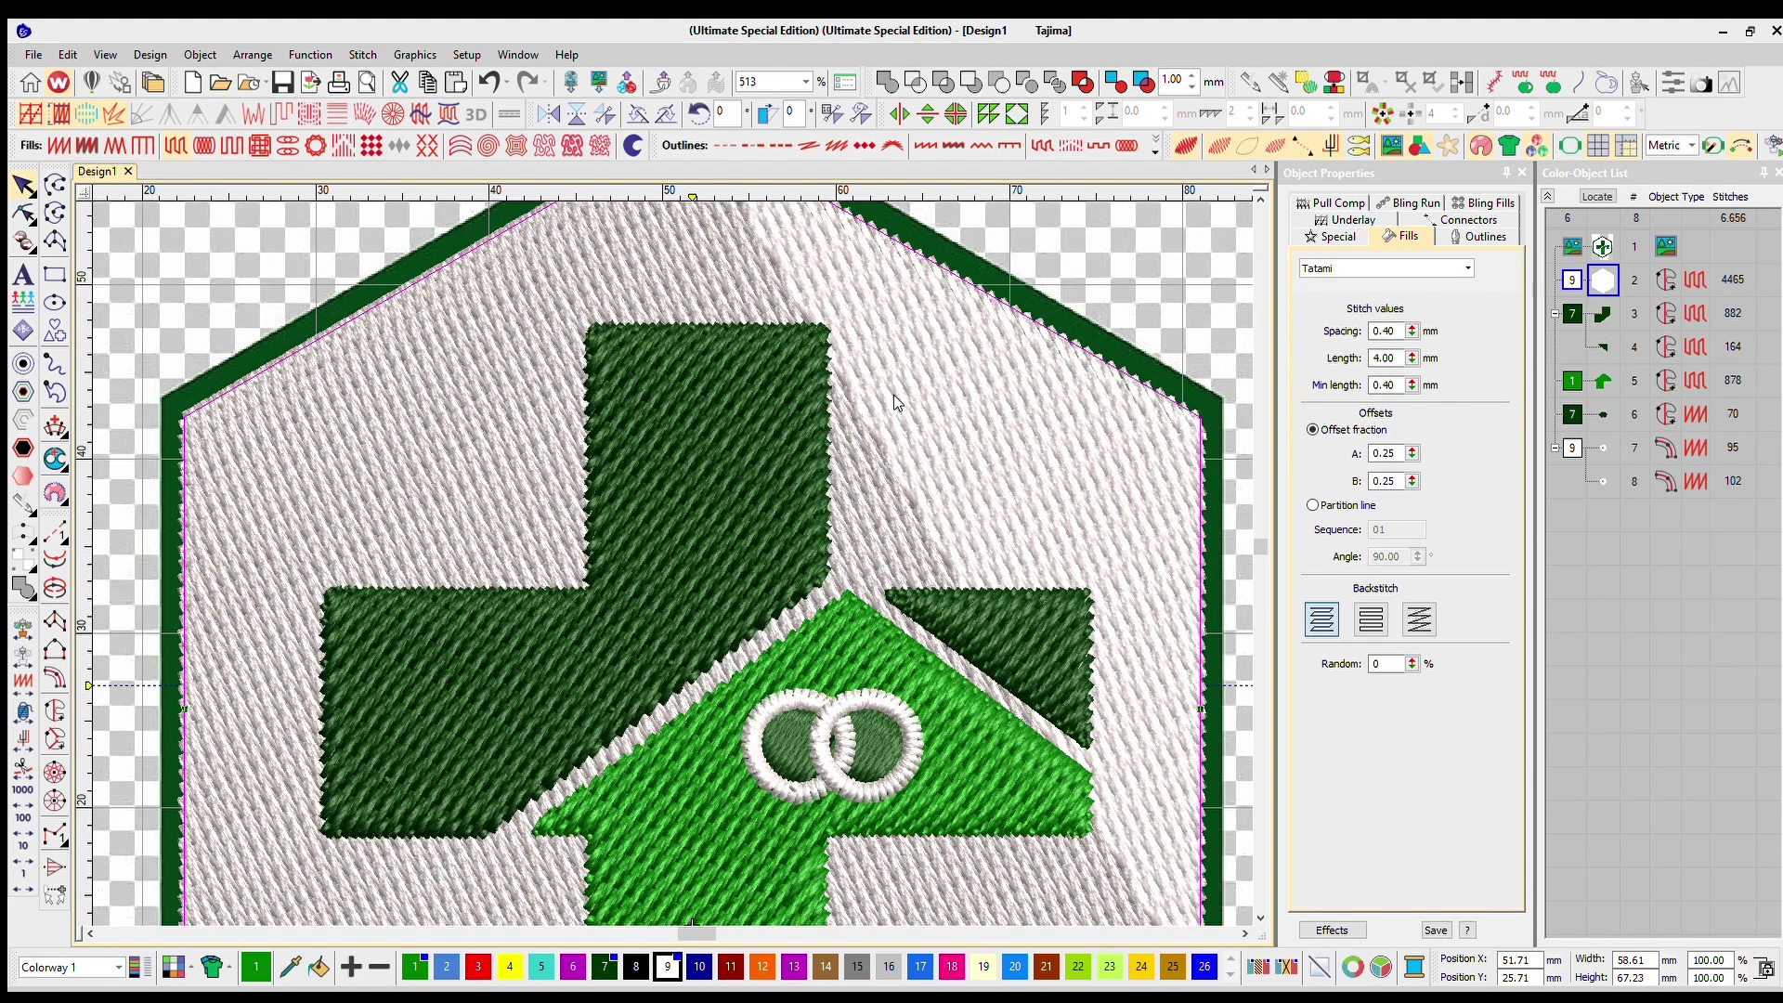
scroll(774, 450, "down", 3)
scroll(699, 455, "up", 3)
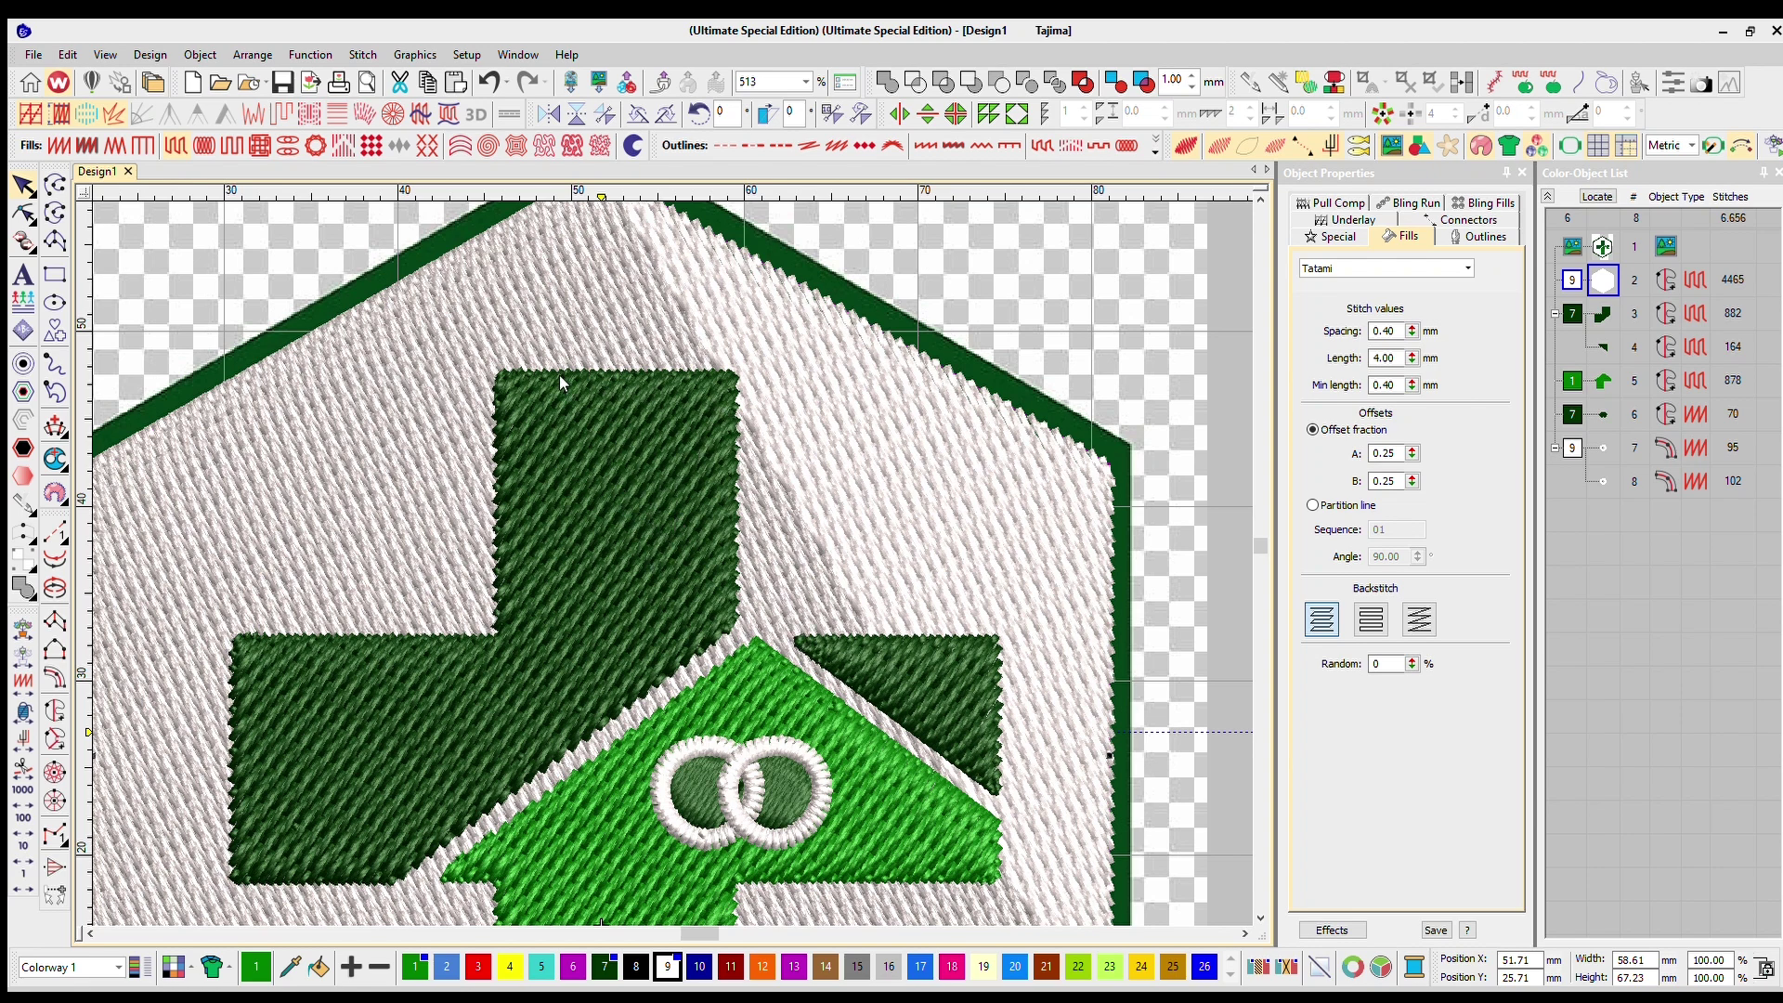
left_click(615, 416)
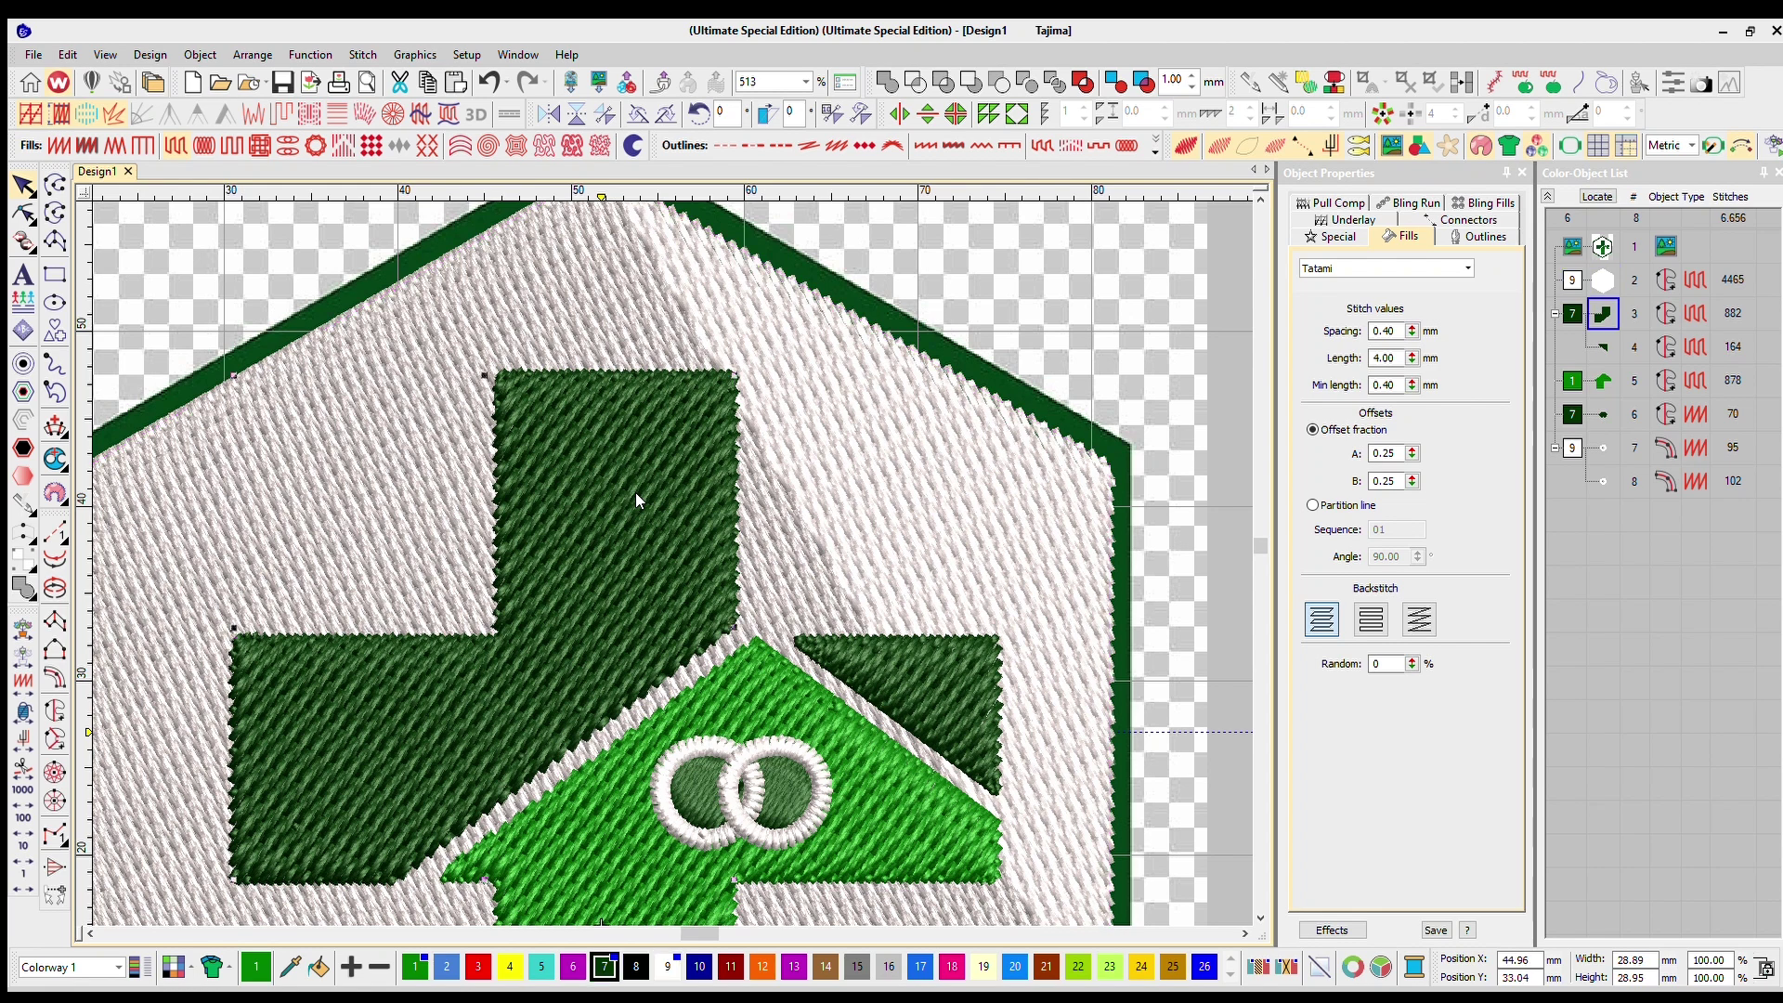
left_click(847, 443)
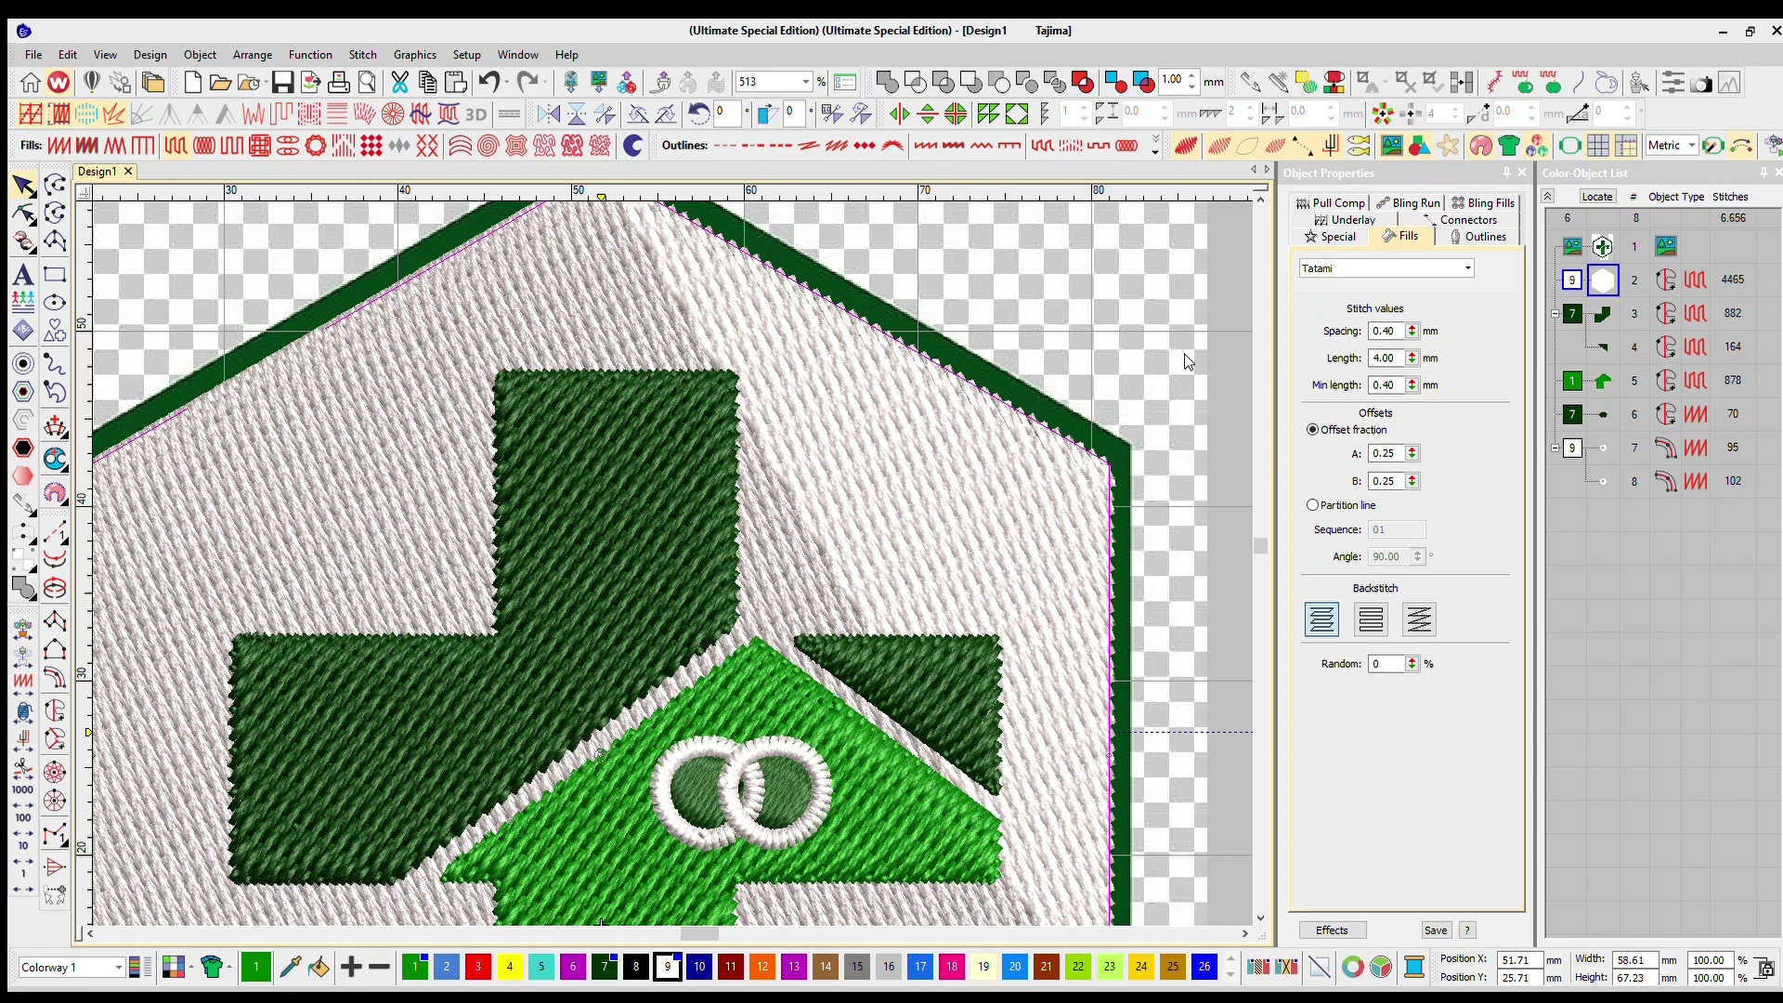
left_click(1103, 320)
Set the stitch angle of the white hexagon background and the large dark green cross piece to 90°
left_click(916, 442)
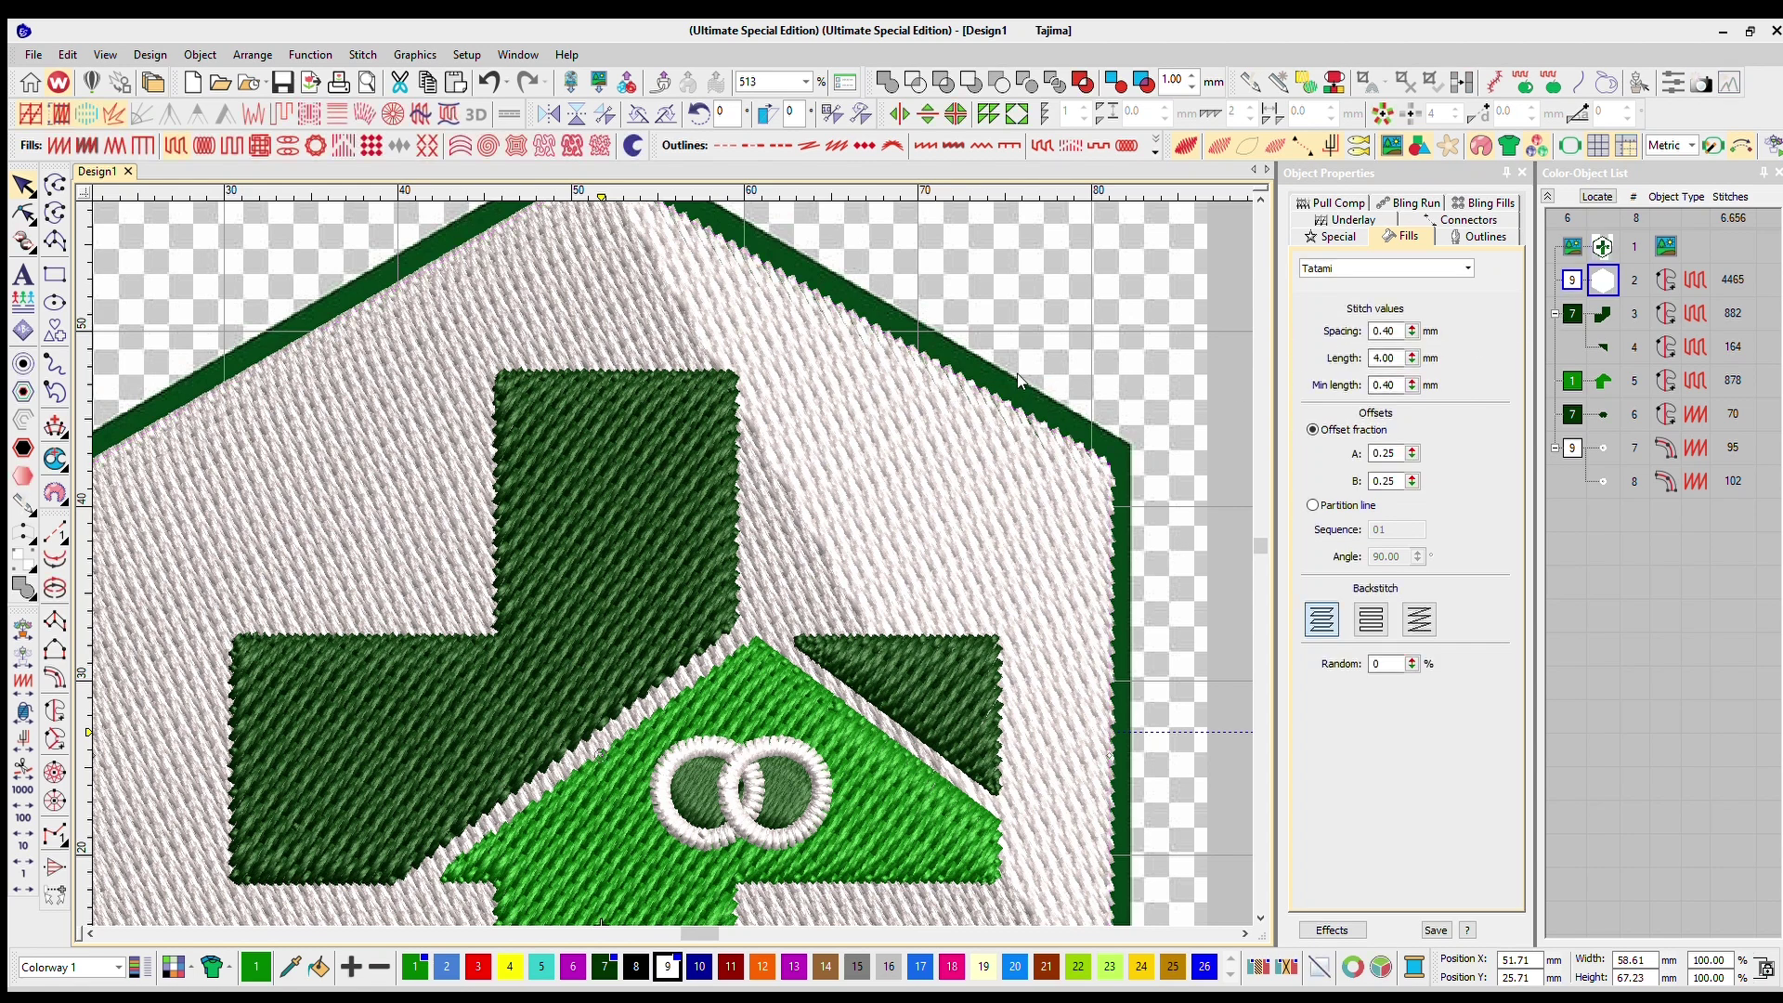
left_click(594, 461, "ctrl")
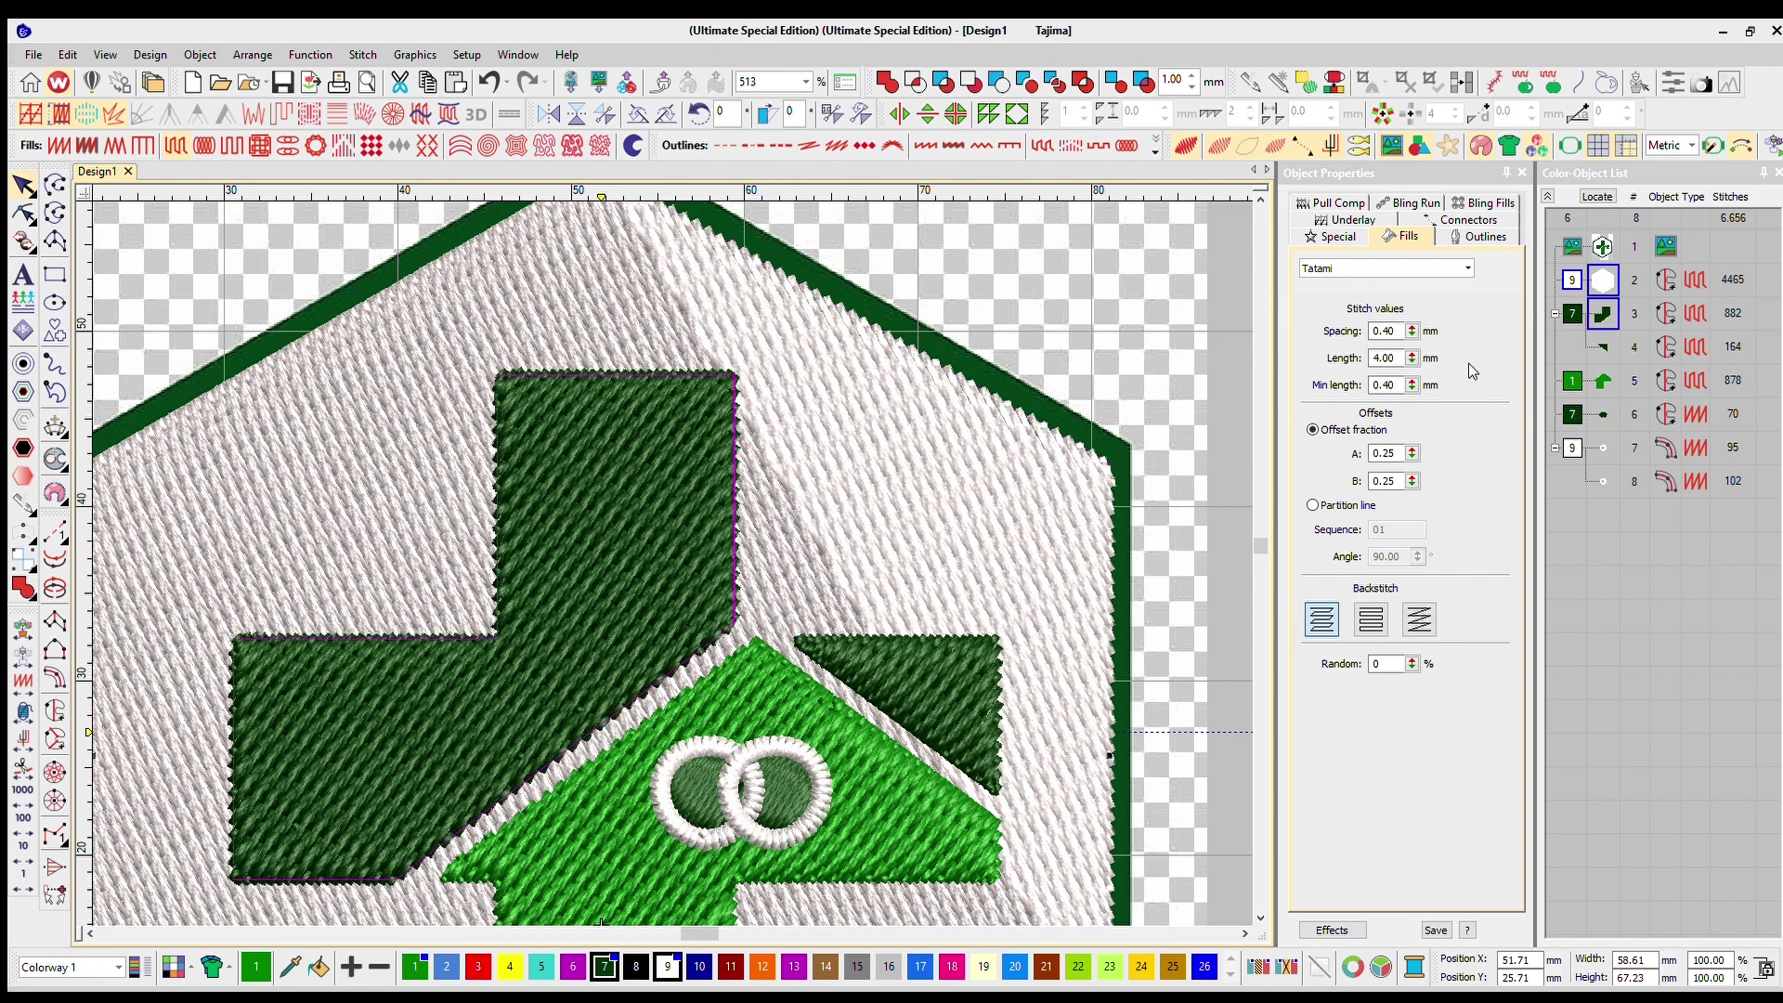
left_click(1346, 232)
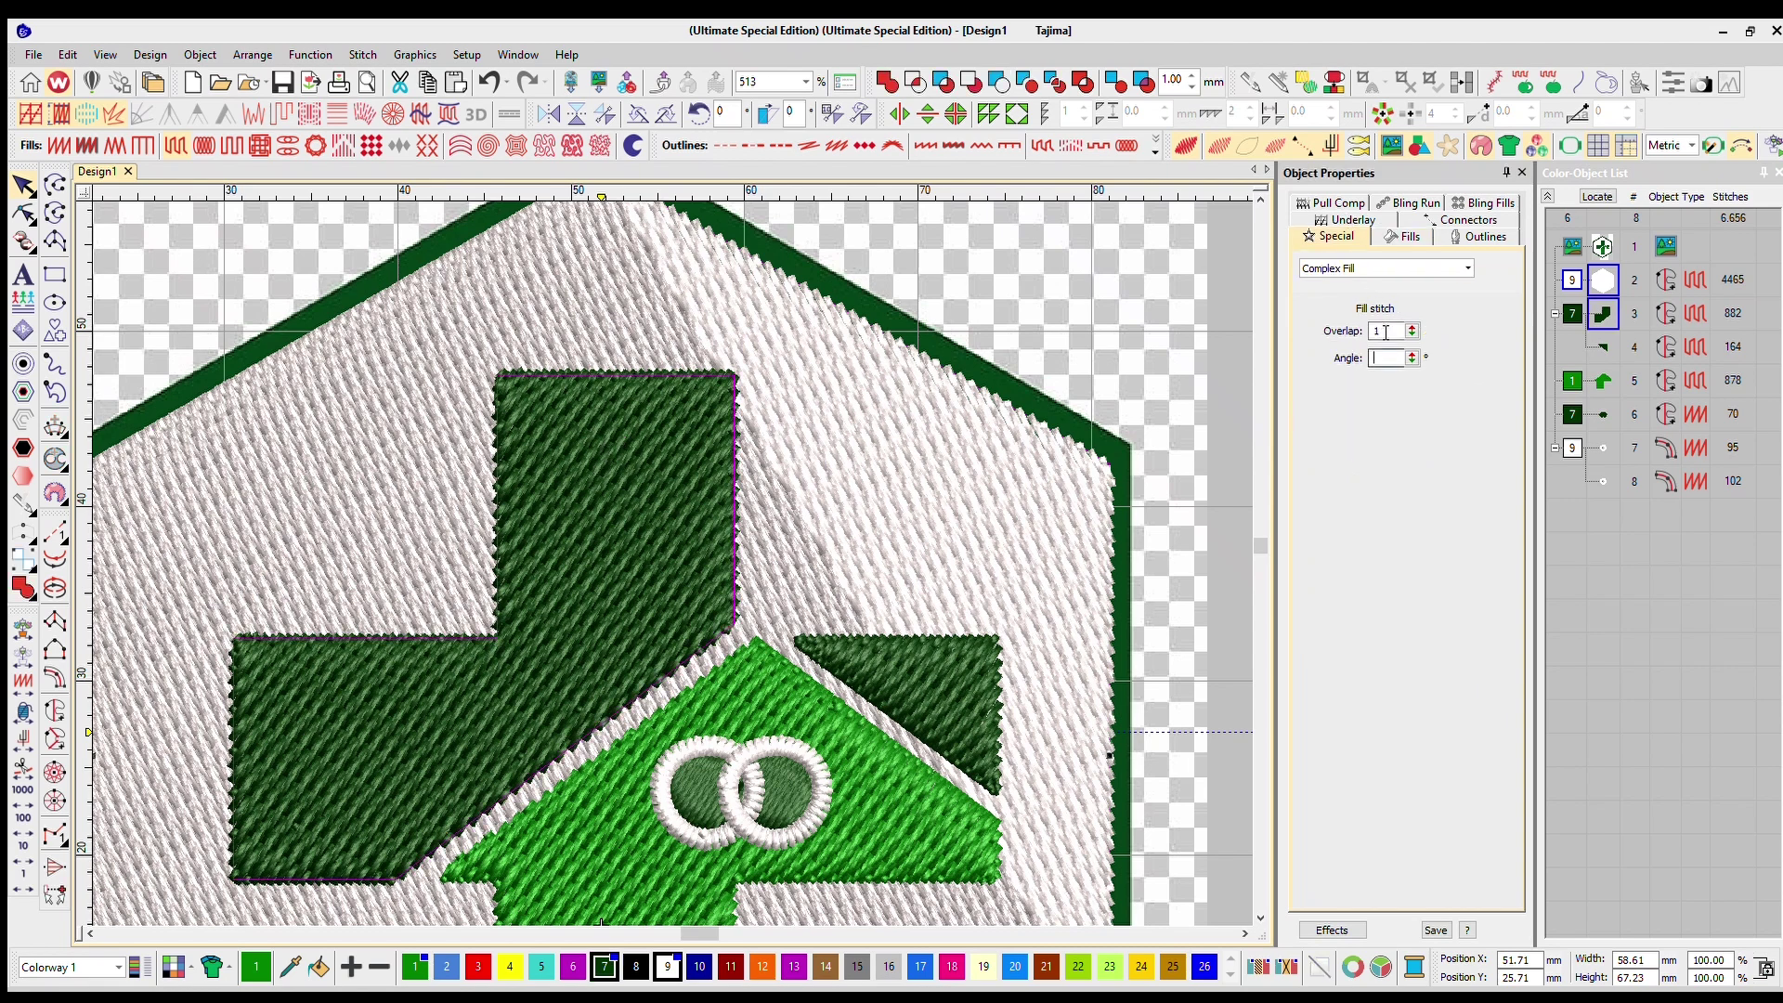
type("90")
key("Return")
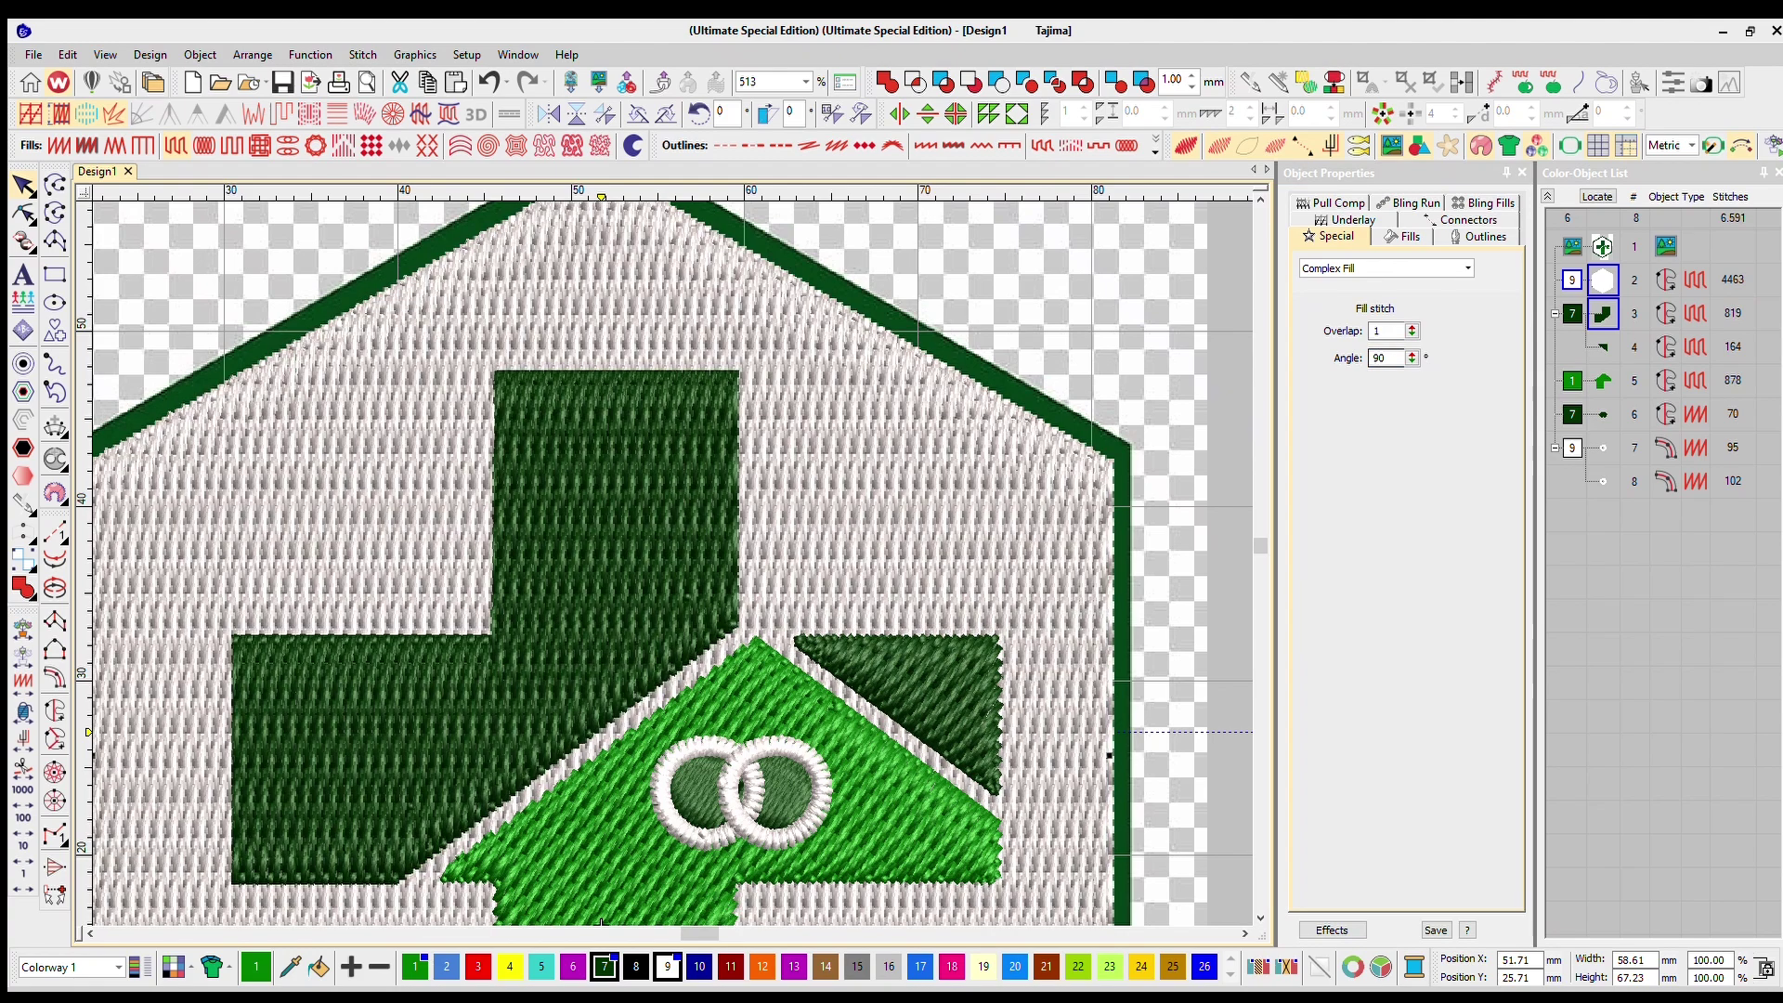
Examine the 90° stitching of the hexagon and the dark green cross piece, both close up and across the whole logo
scroll(546, 570, "down", 4)
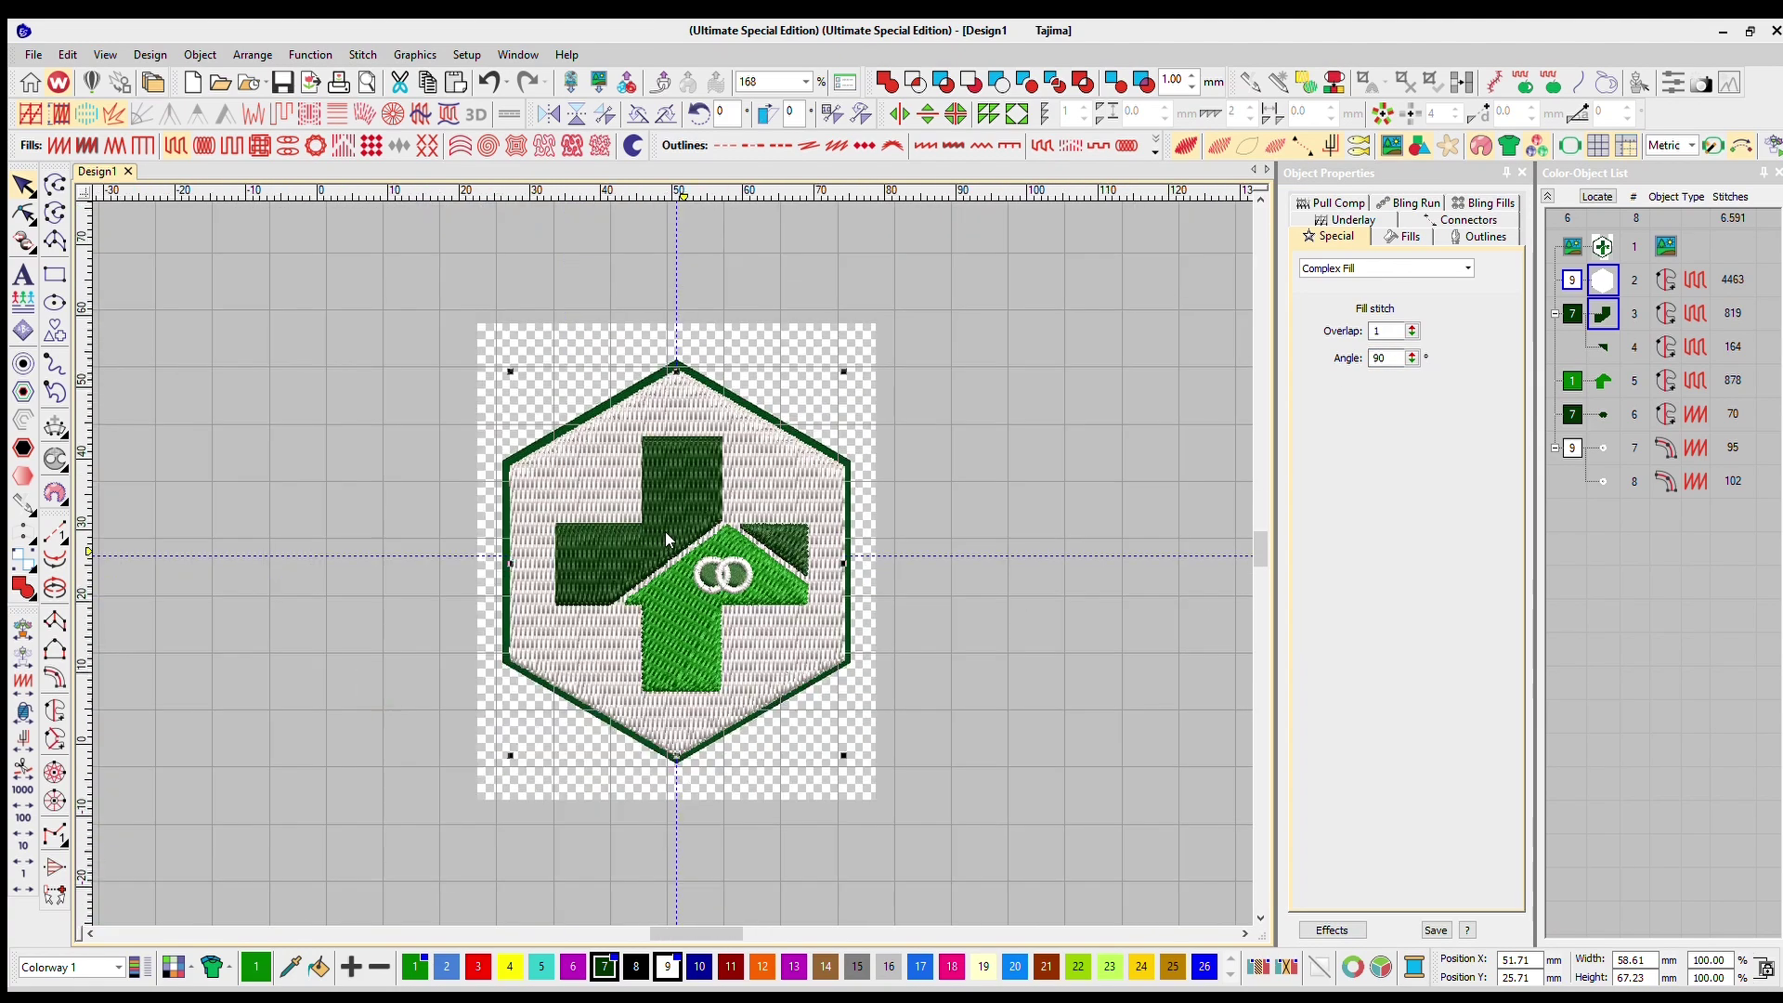
scroll(665, 532, "up", 1)
scroll(665, 531, "up", 4)
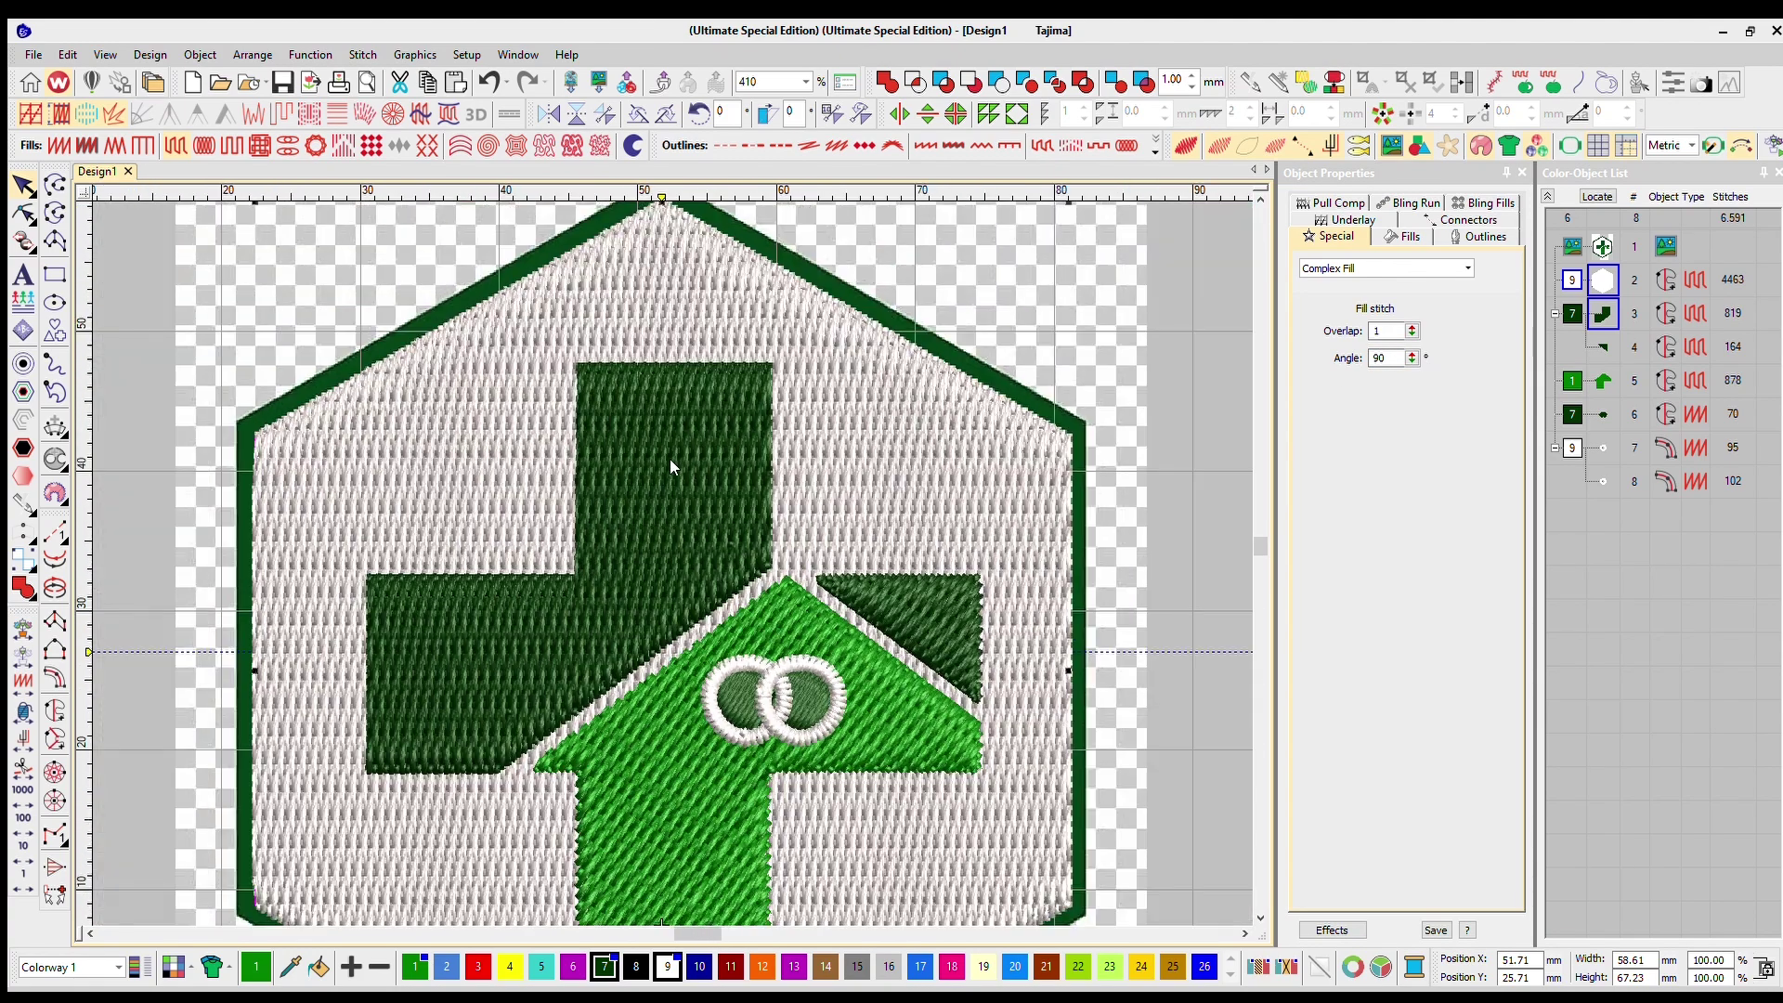
scroll(665, 532, "down", 4)
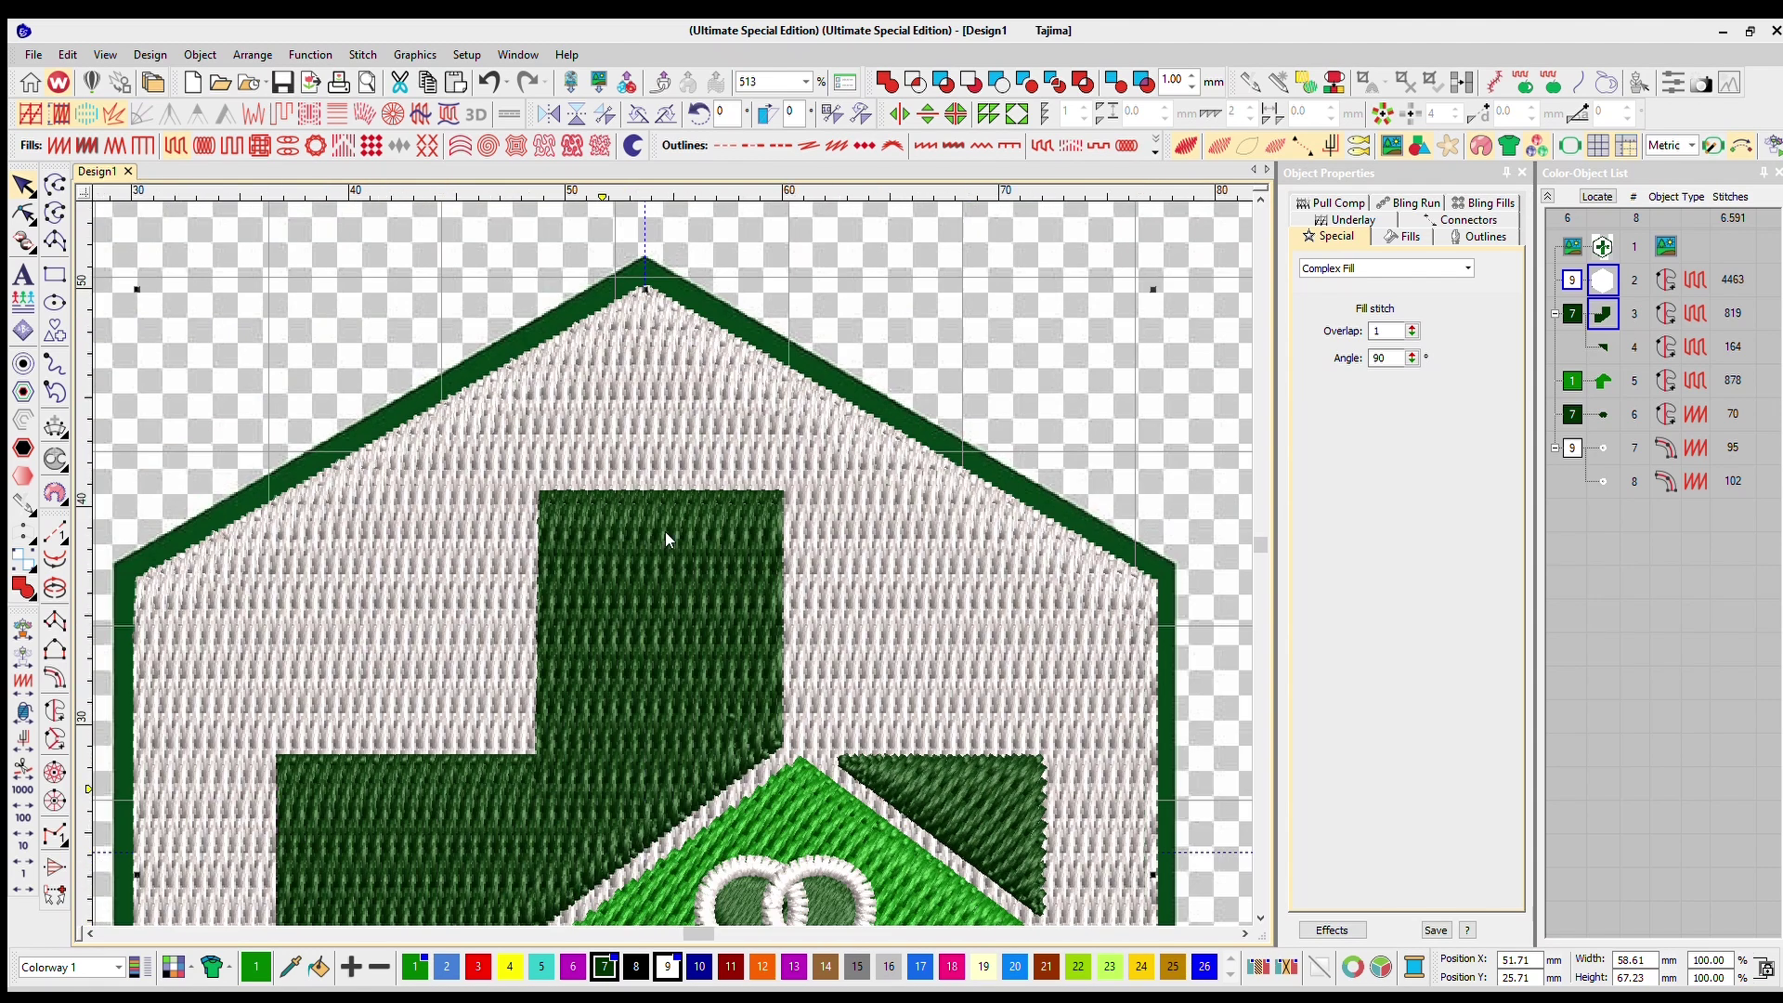
scroll(665, 532, "up", 3)
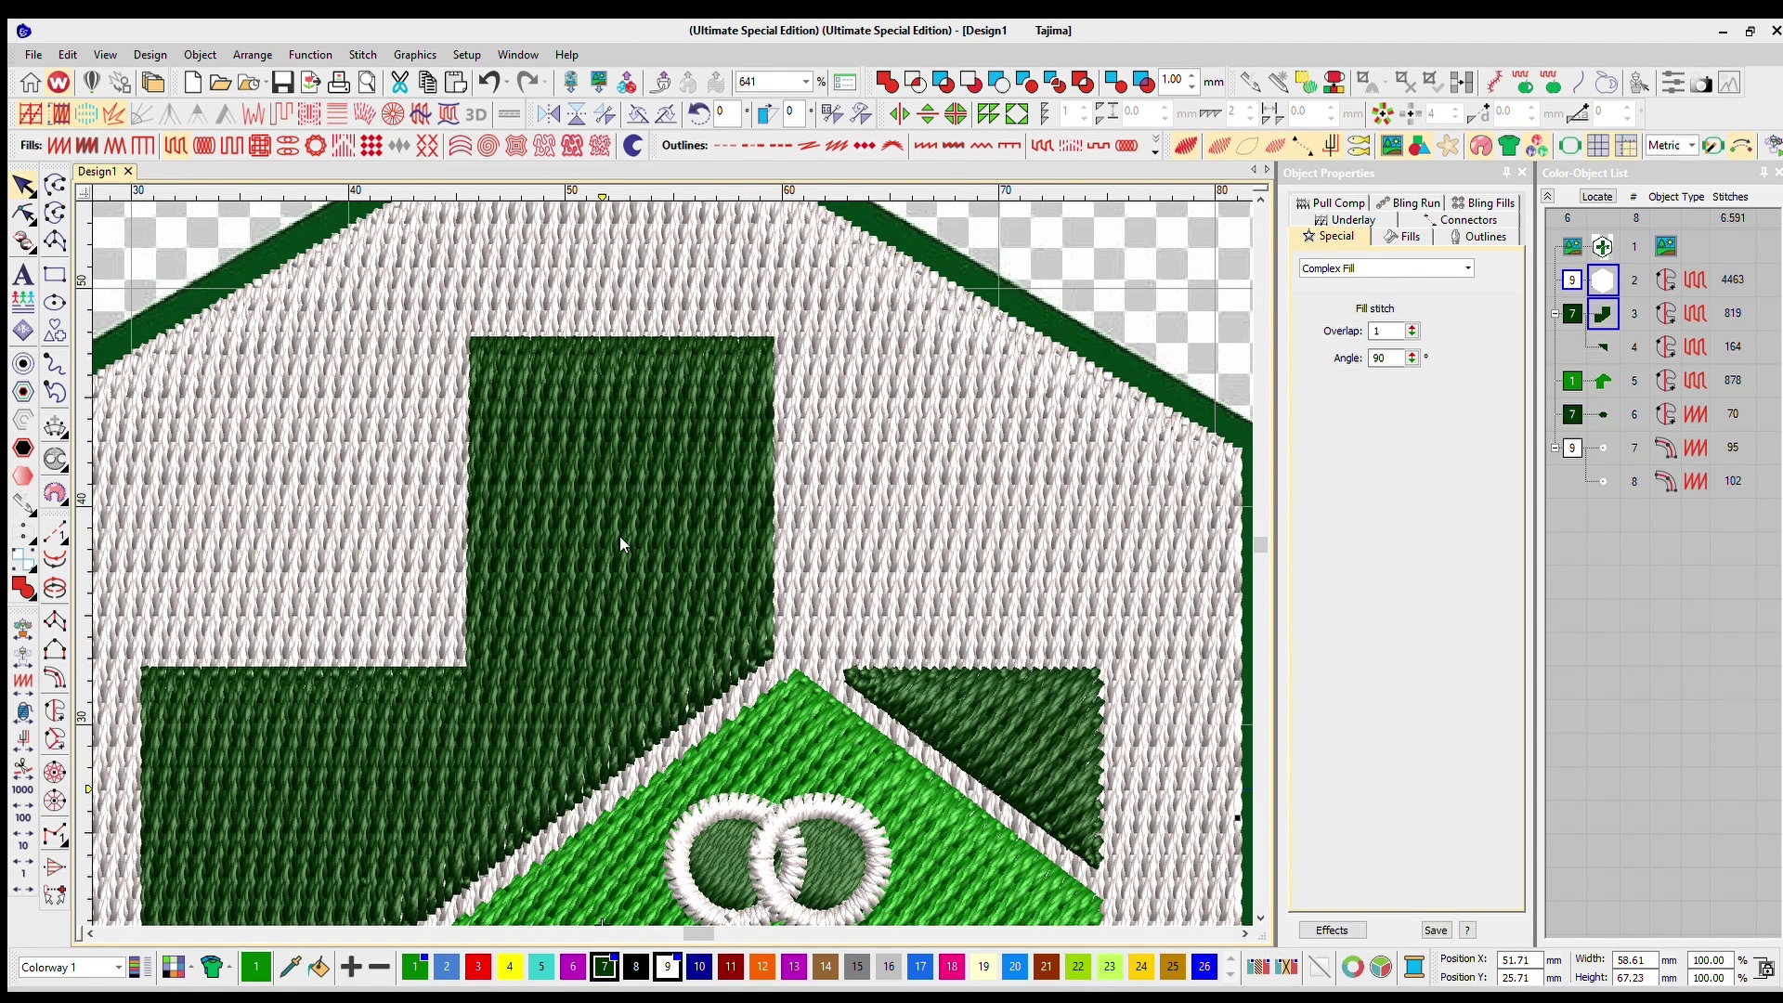
scroll(666, 533, "down", 3)
scroll(665, 533, "up", 2)
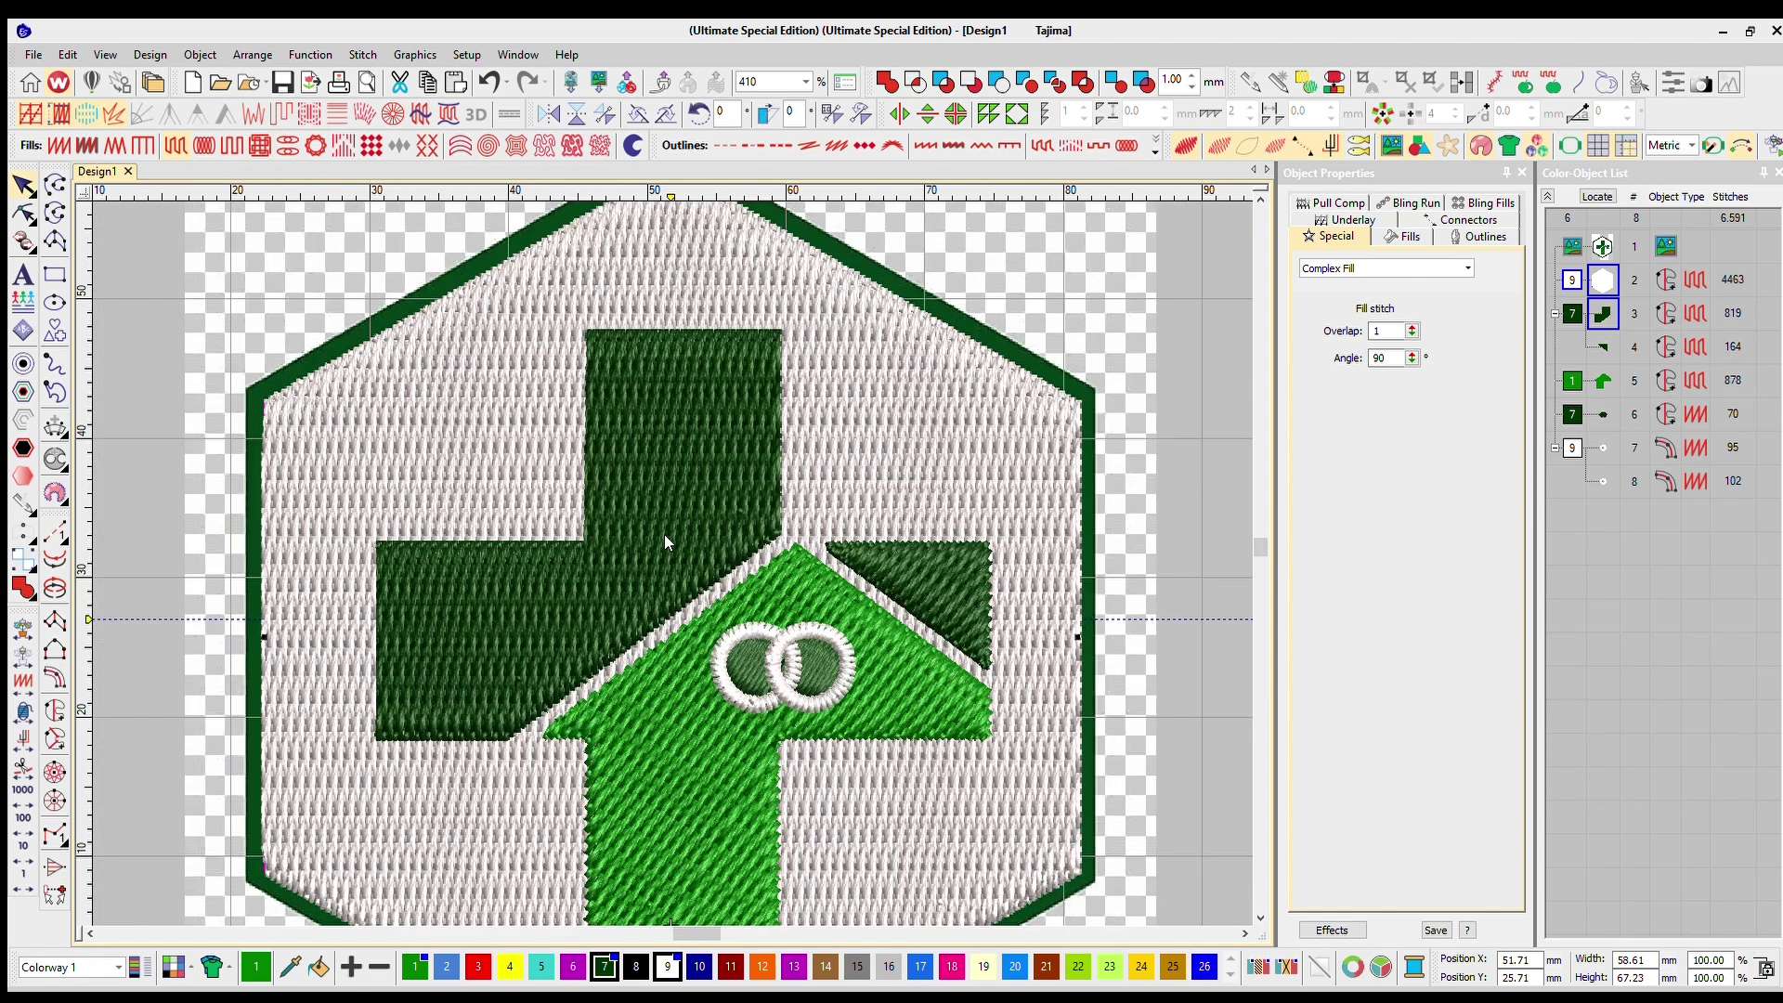
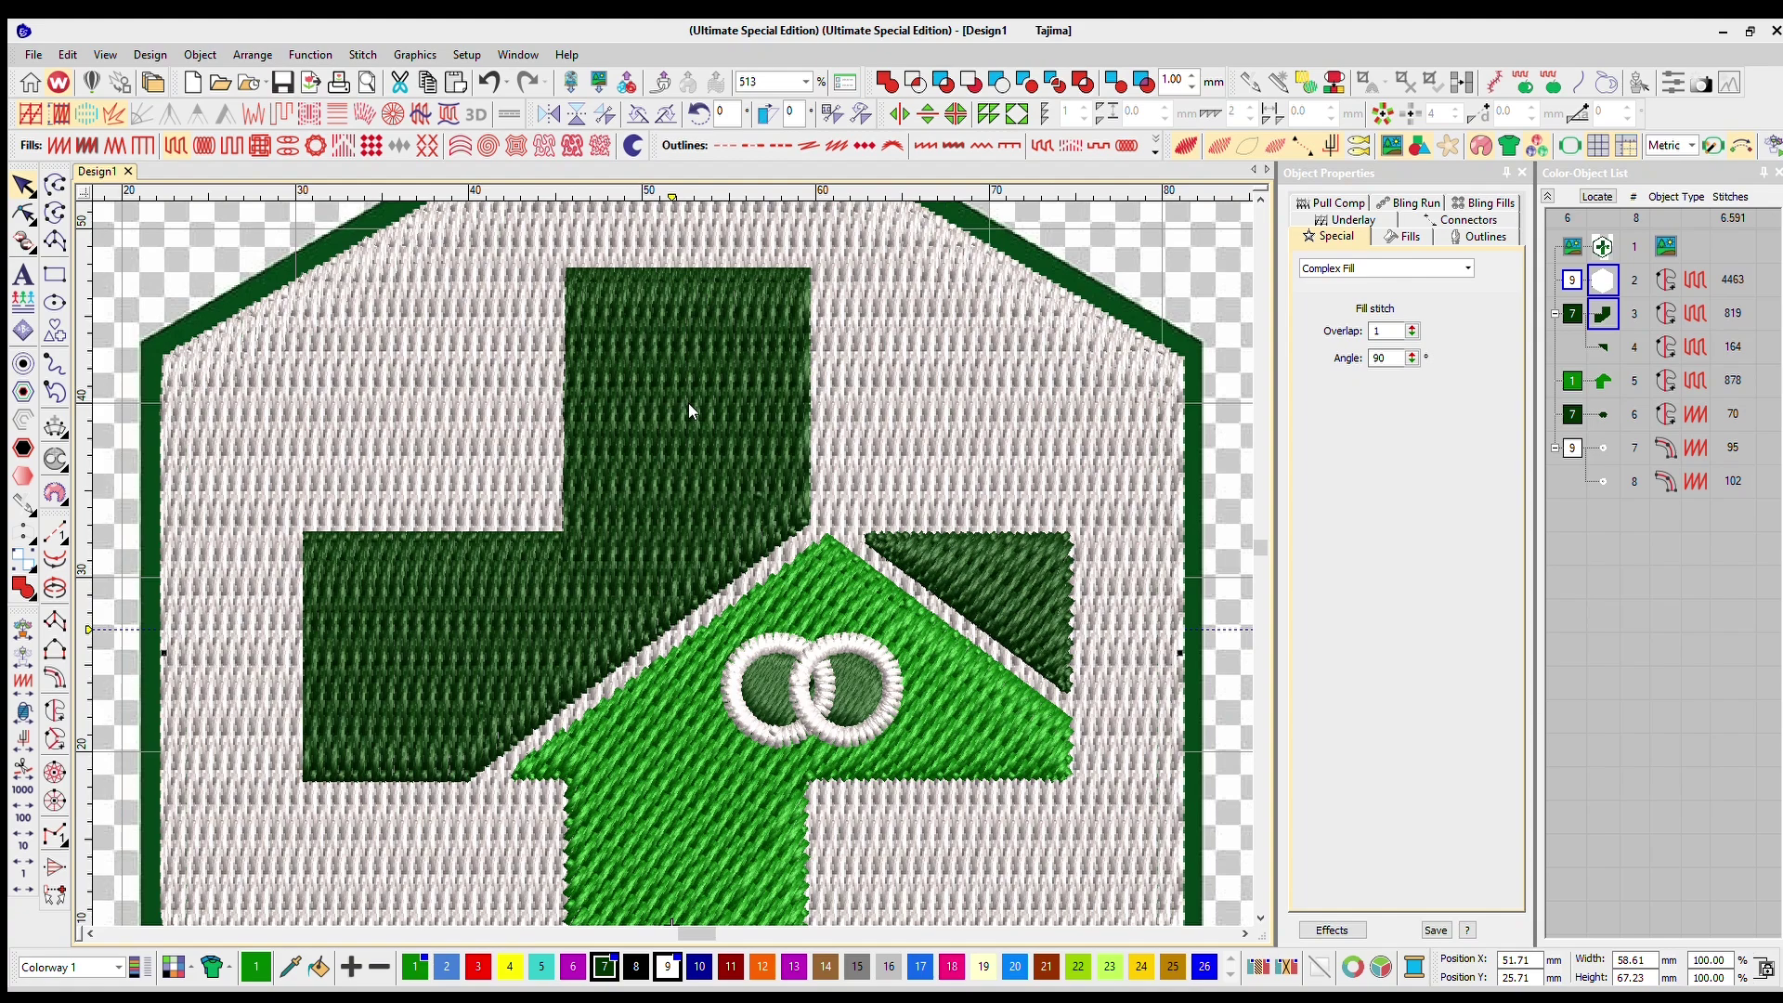
scroll(665, 534, "down", 3)
scroll(665, 534, "up", 4)
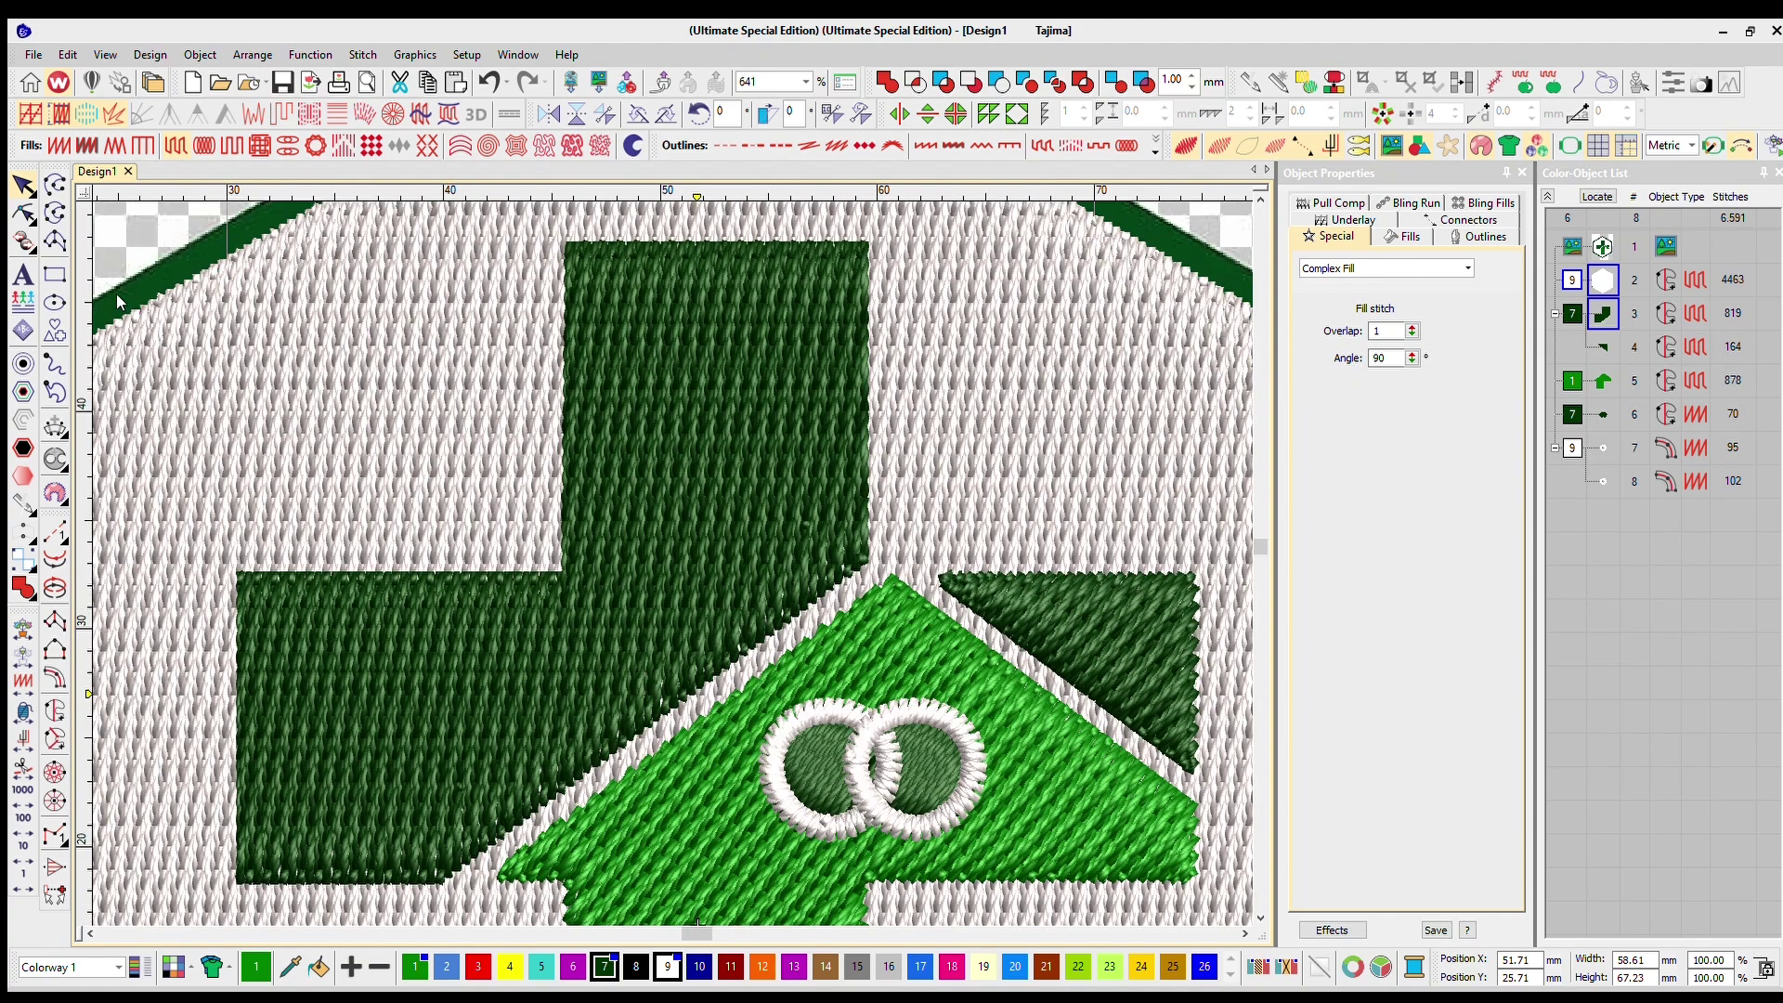
scroll(670, 529, "down", 2)
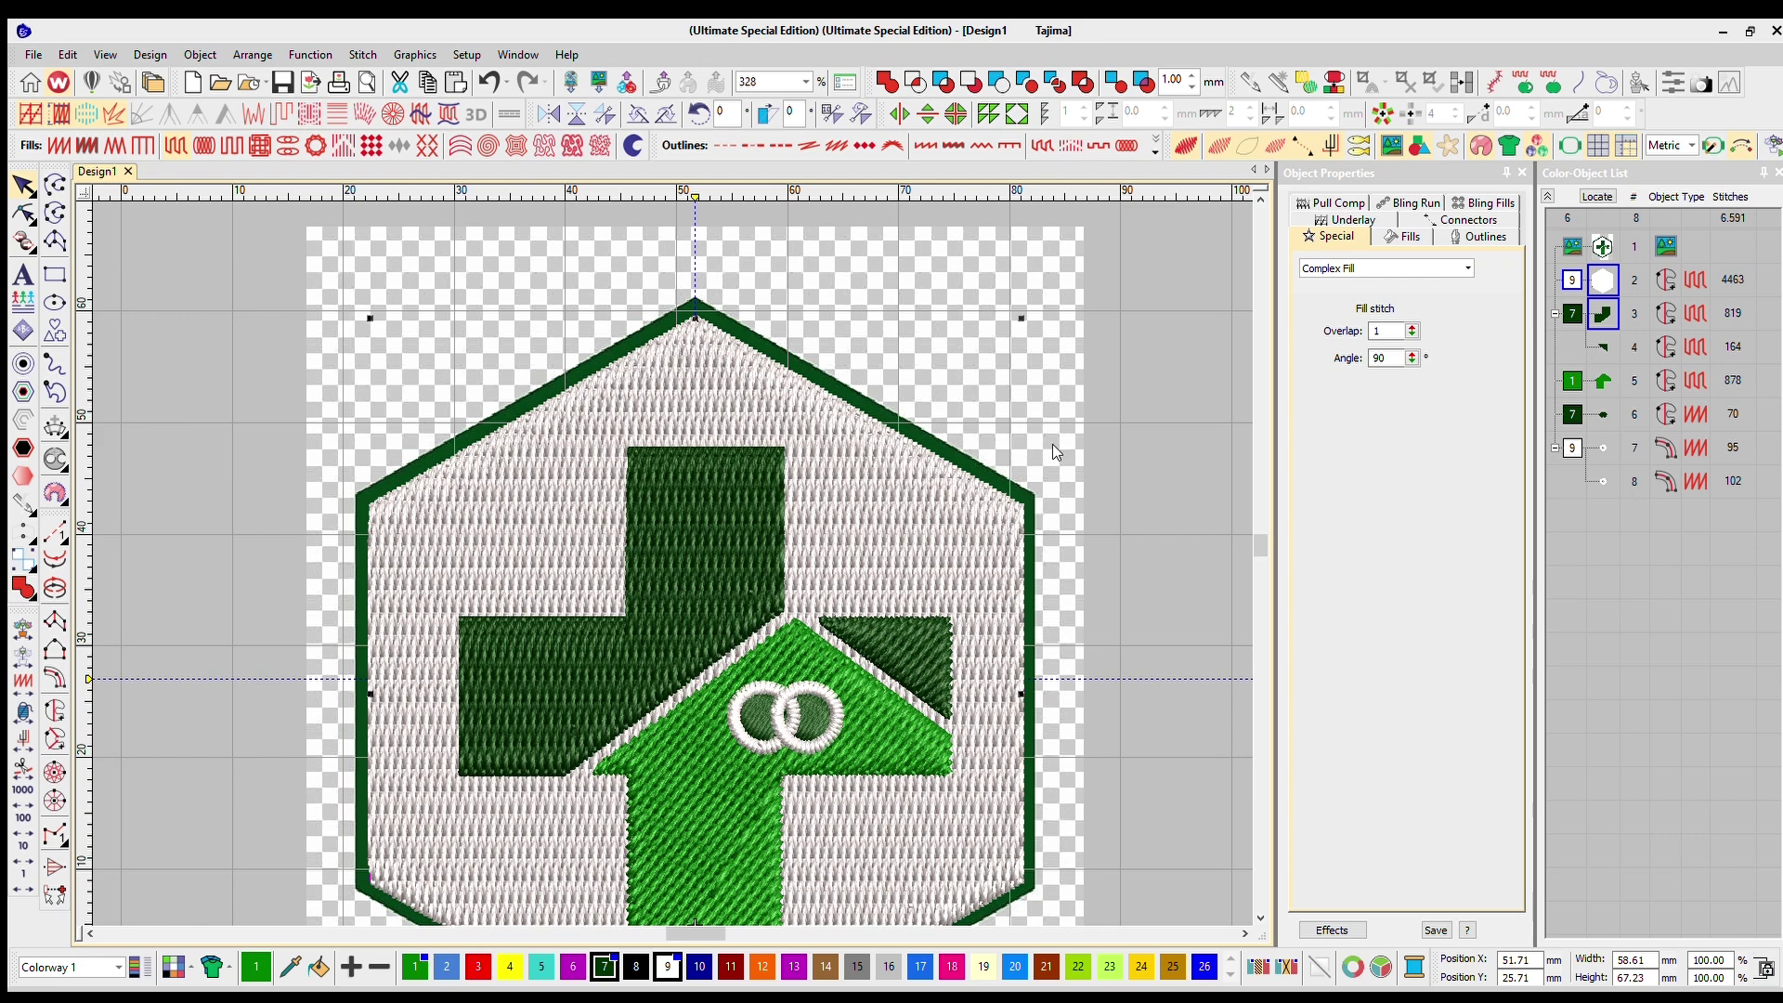
Deselect the fills and compare the dark green cross piece's stitch direction with the hexagon background around it
left_click(1056, 452)
scroll(1113, 442, "up", 1)
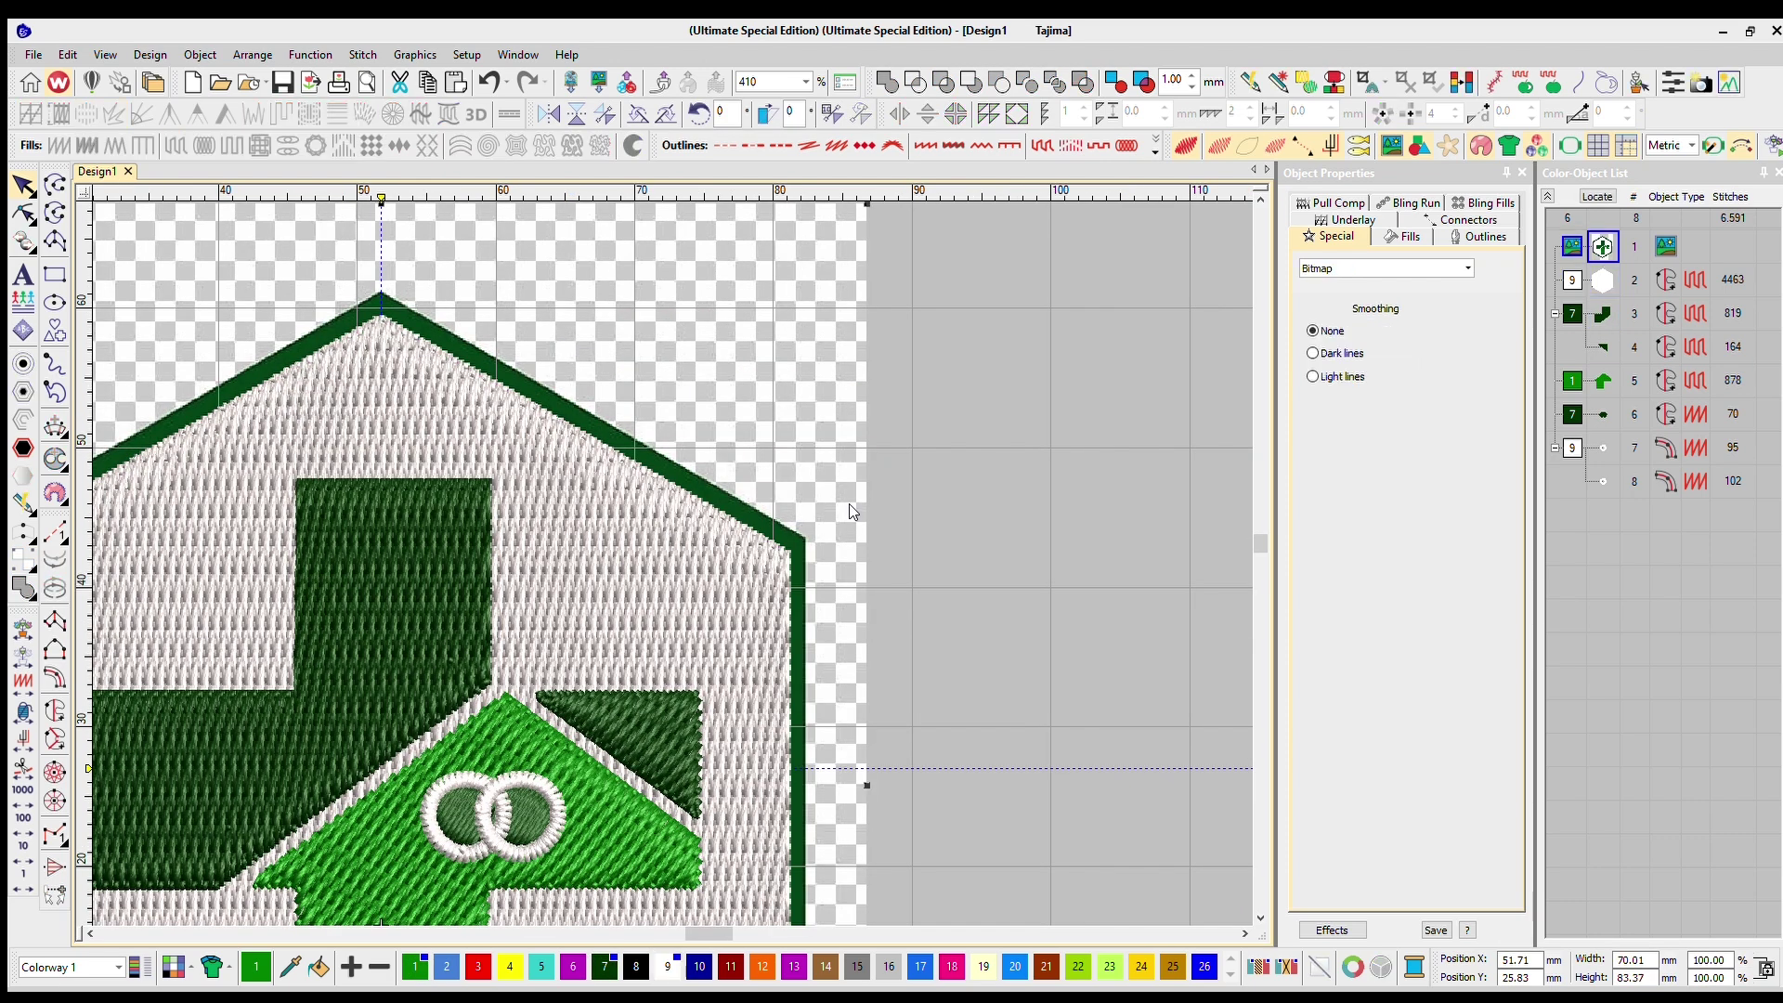
key("Escape")
scroll(665, 531, "up", 1)
scroll(647, 572, "down", 2)
scroll(665, 537, "up", 1)
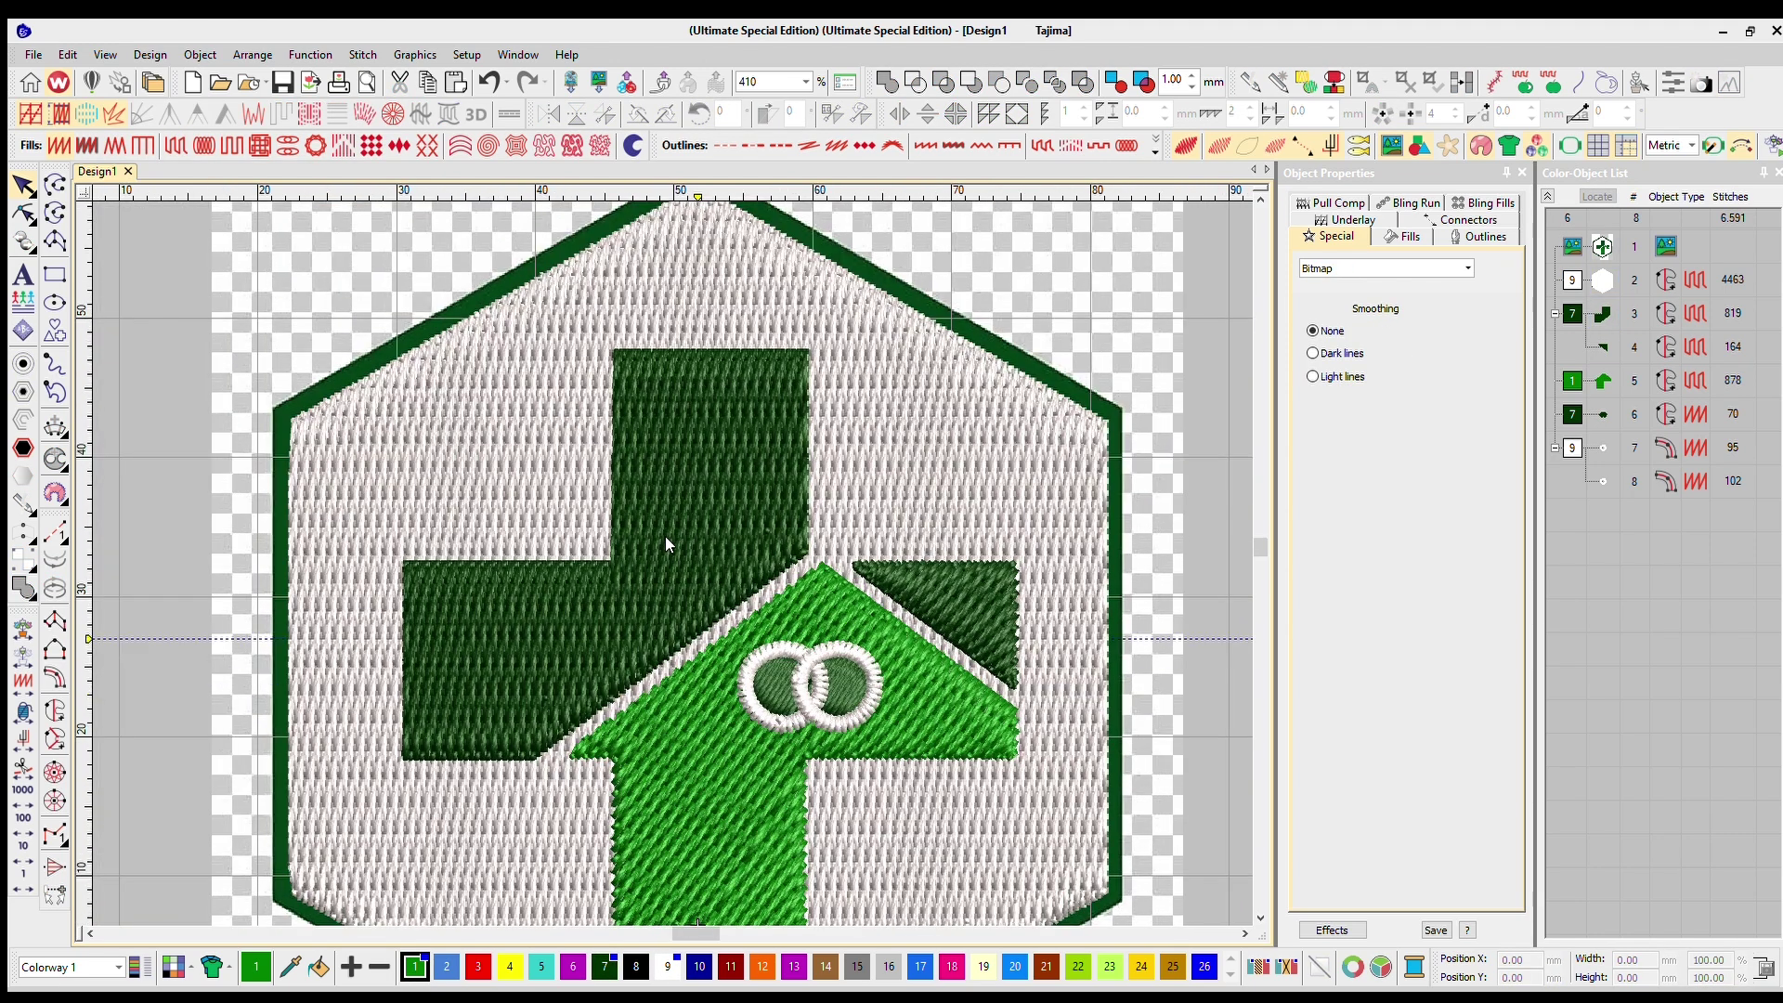
scroll(665, 537, "up", 1)
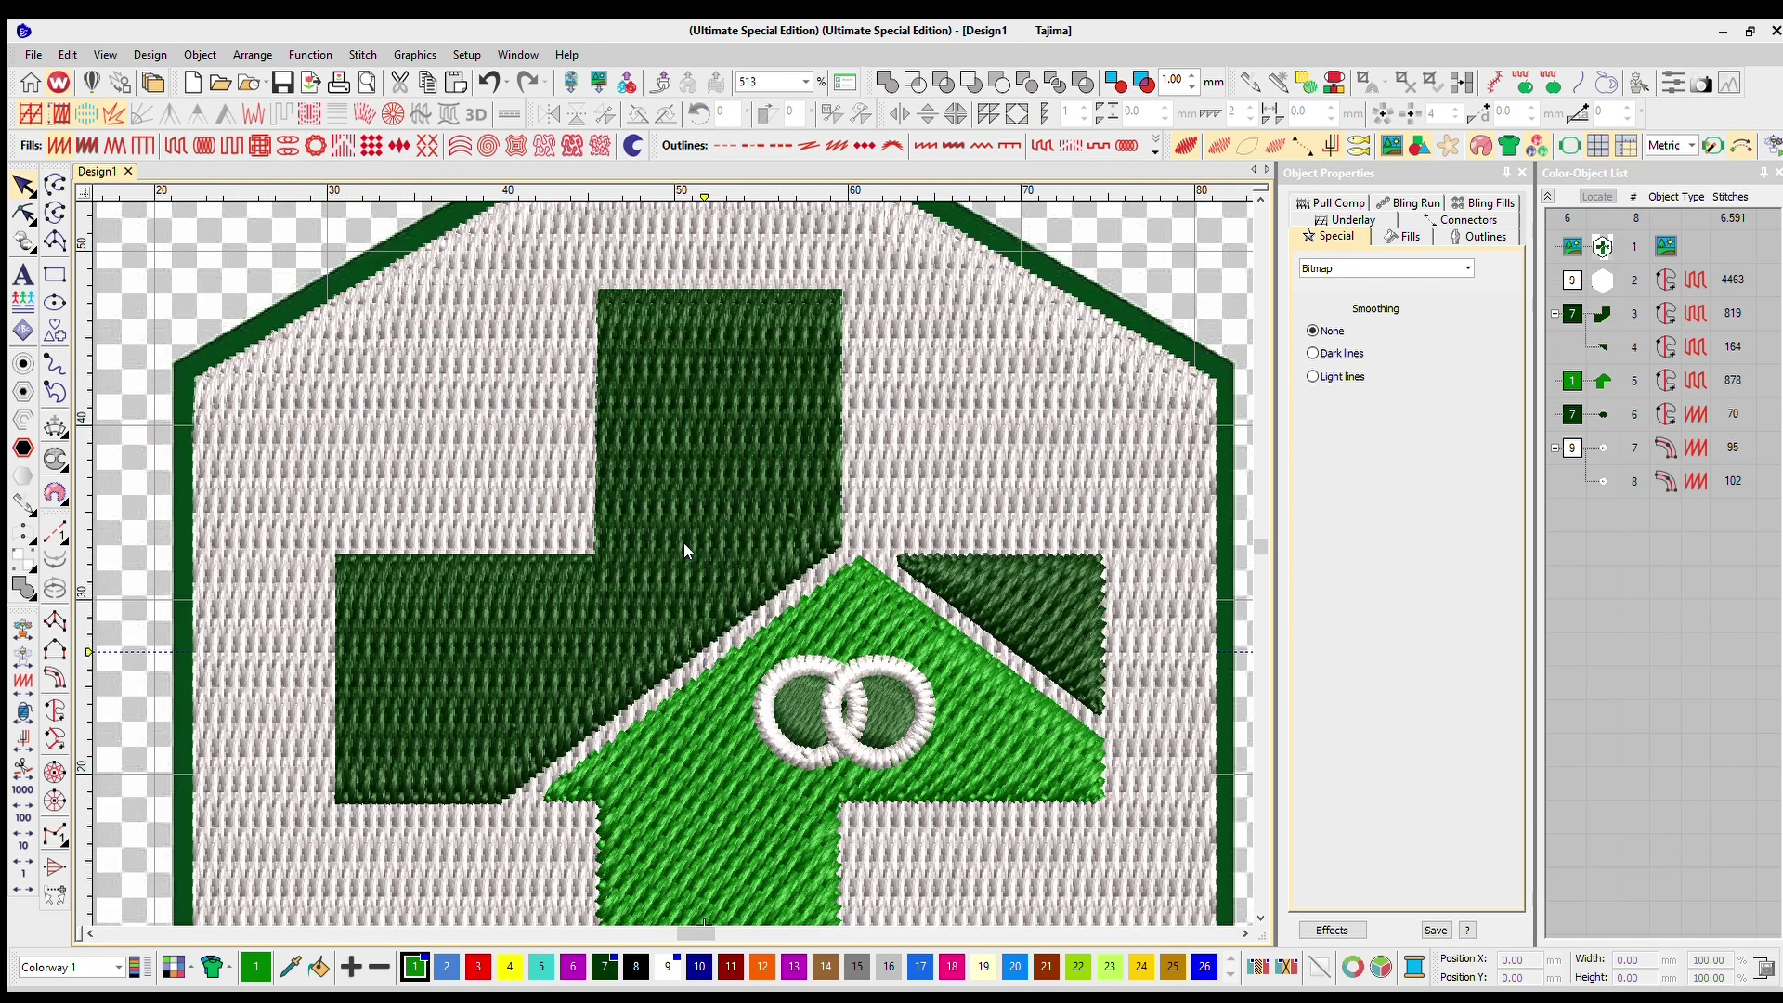
left_click(874, 431)
scroll(801, 463, "down", 2)
left_click(1123, 477)
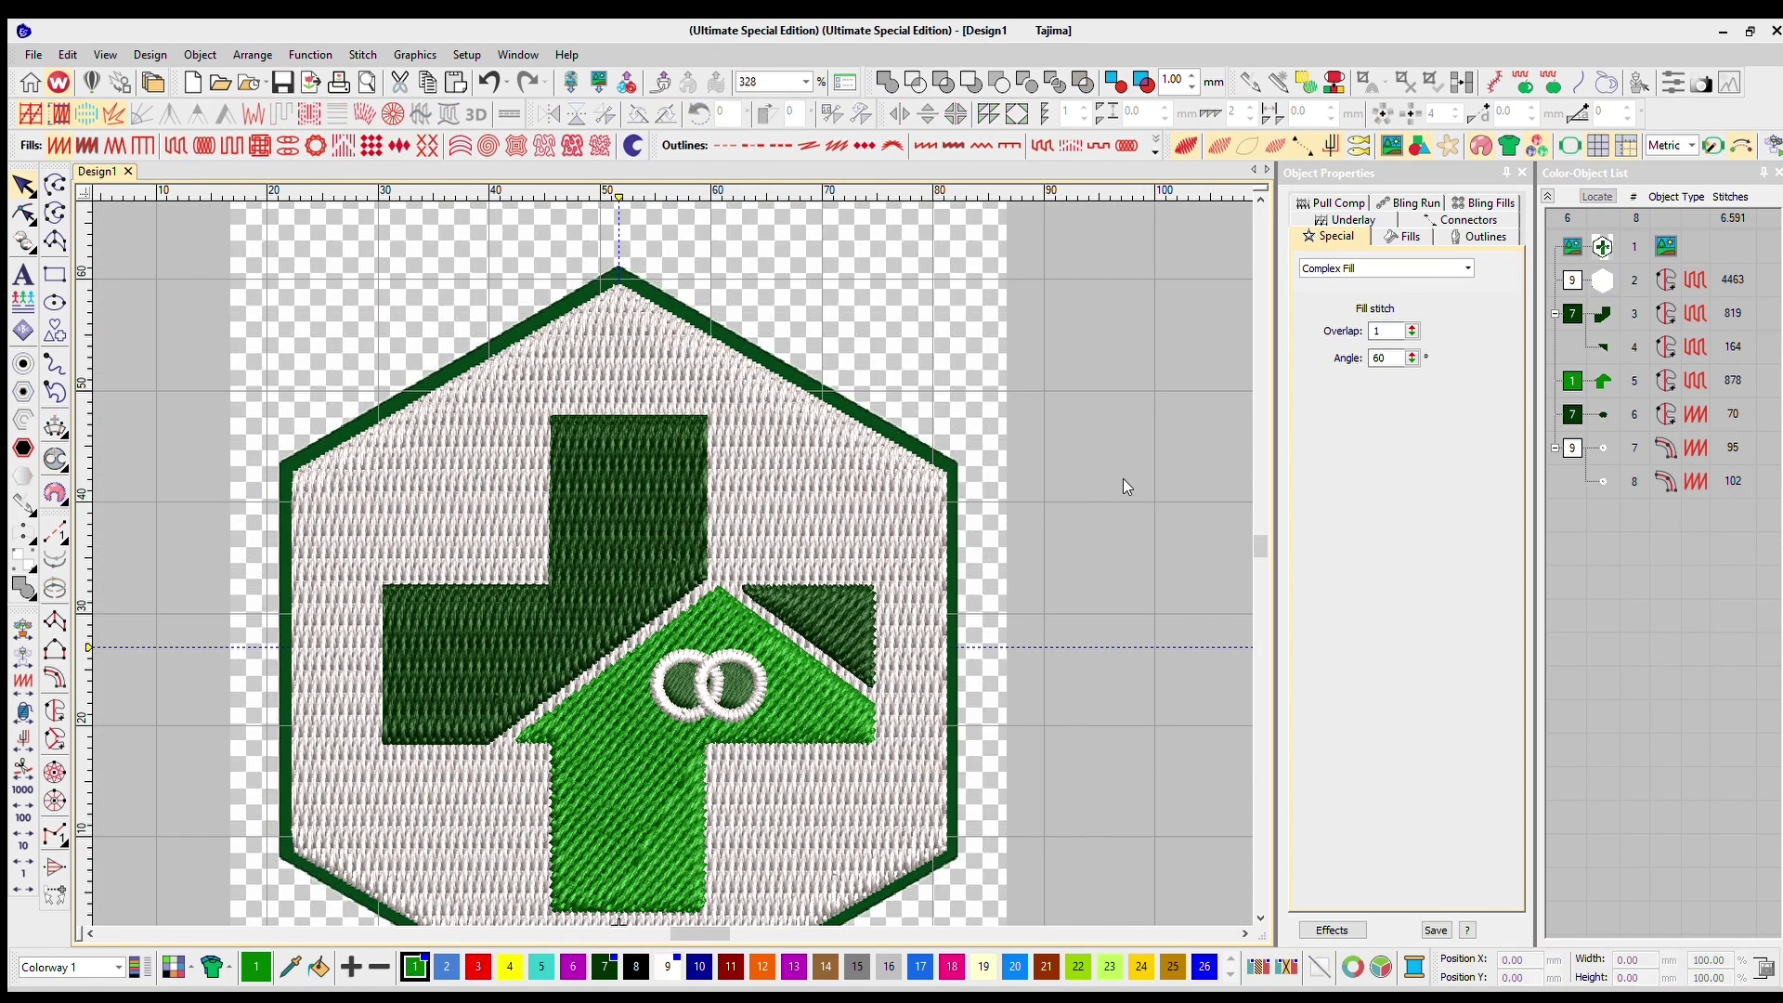
scroll(649, 510, "up", 2)
left_click(702, 488)
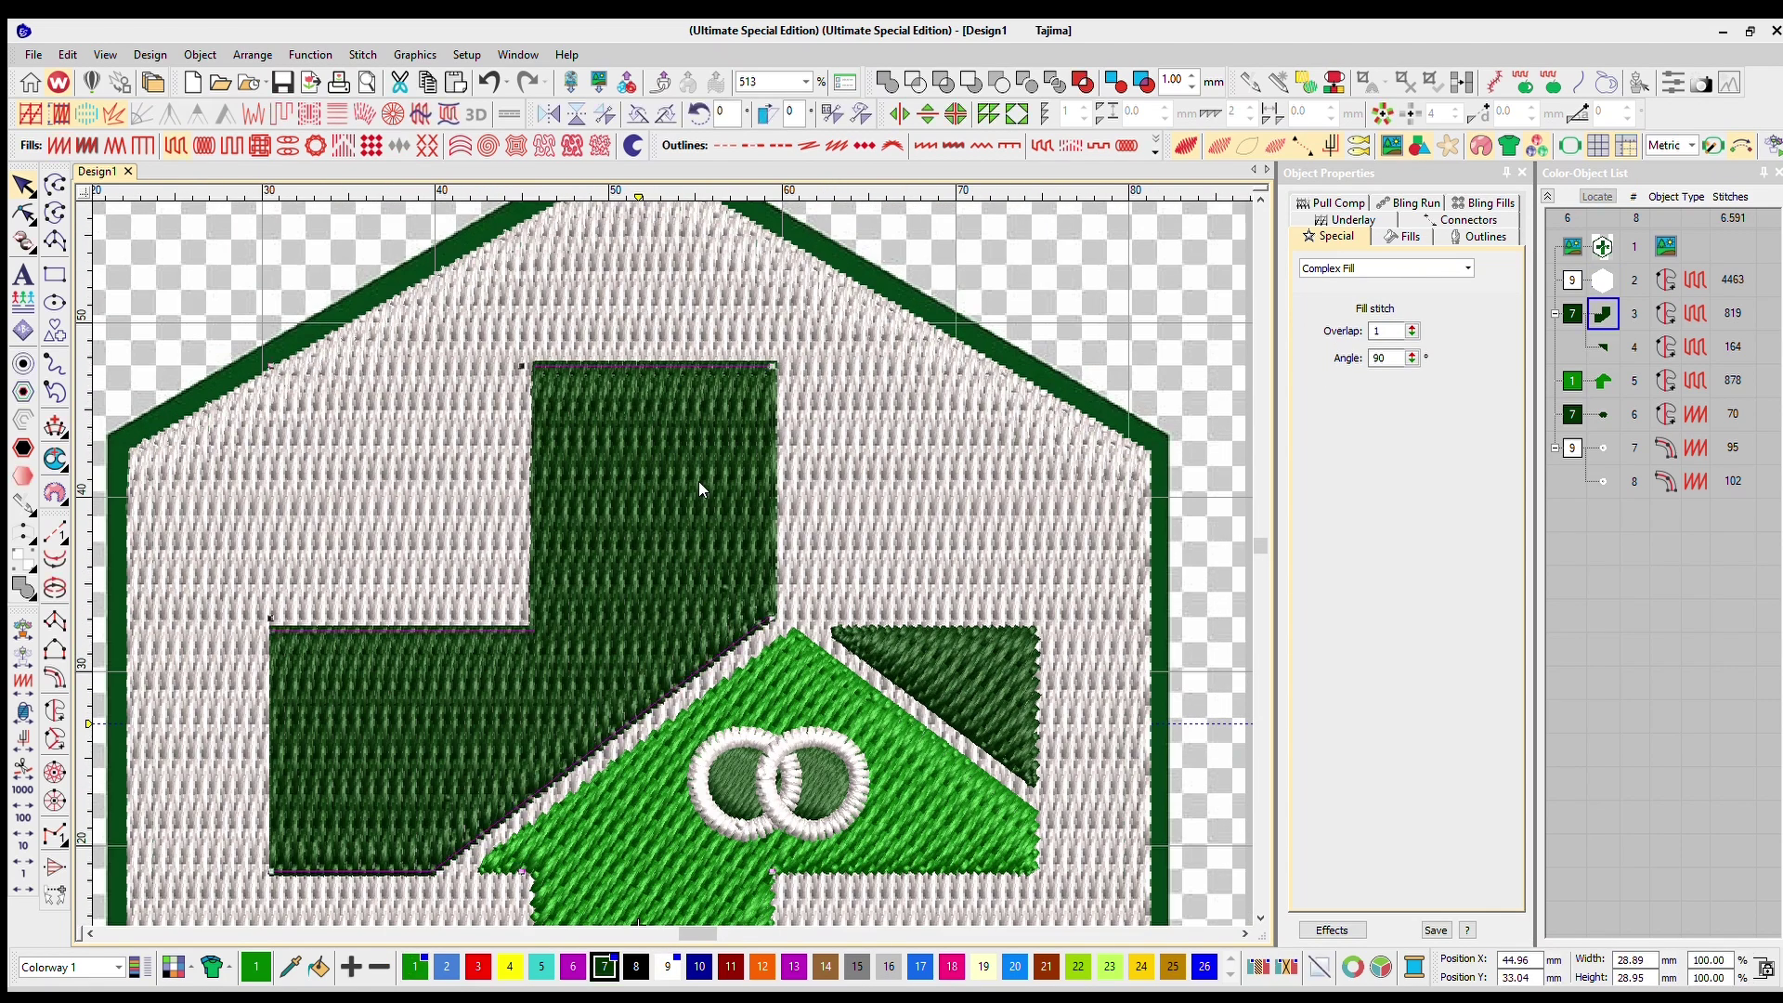
scroll(877, 511, "down", 2)
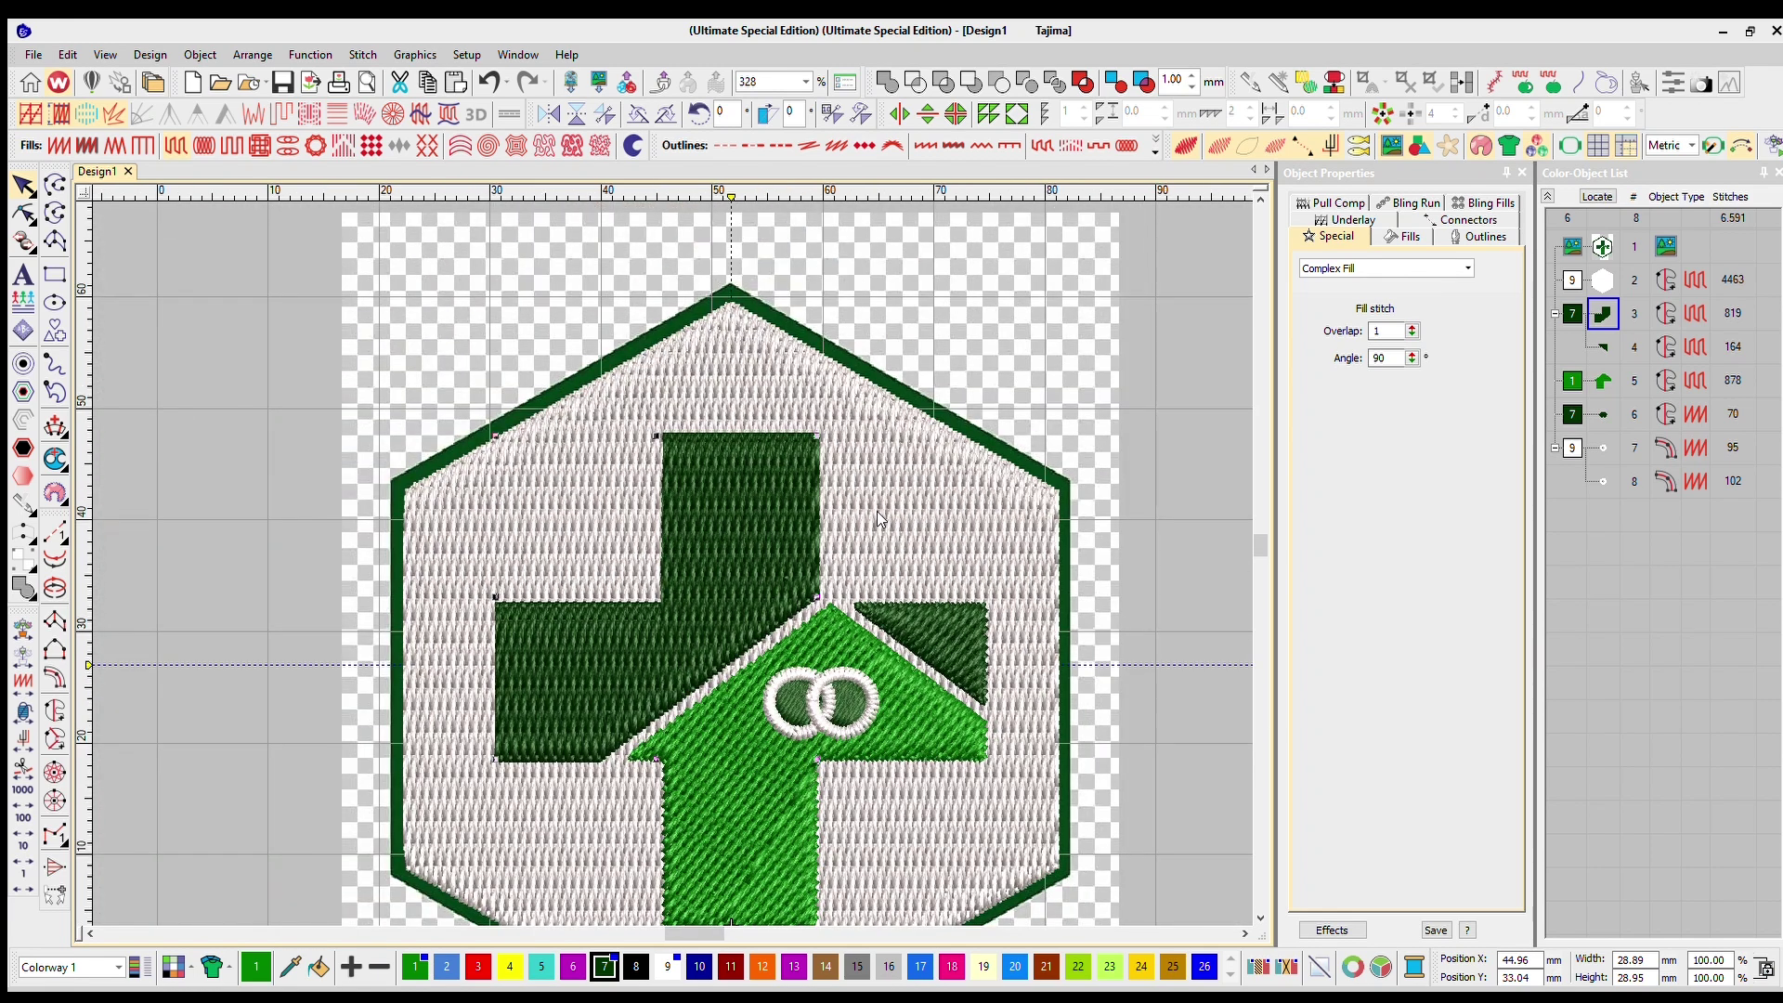
key("Escape")
scroll(638, 489, "up", 2)
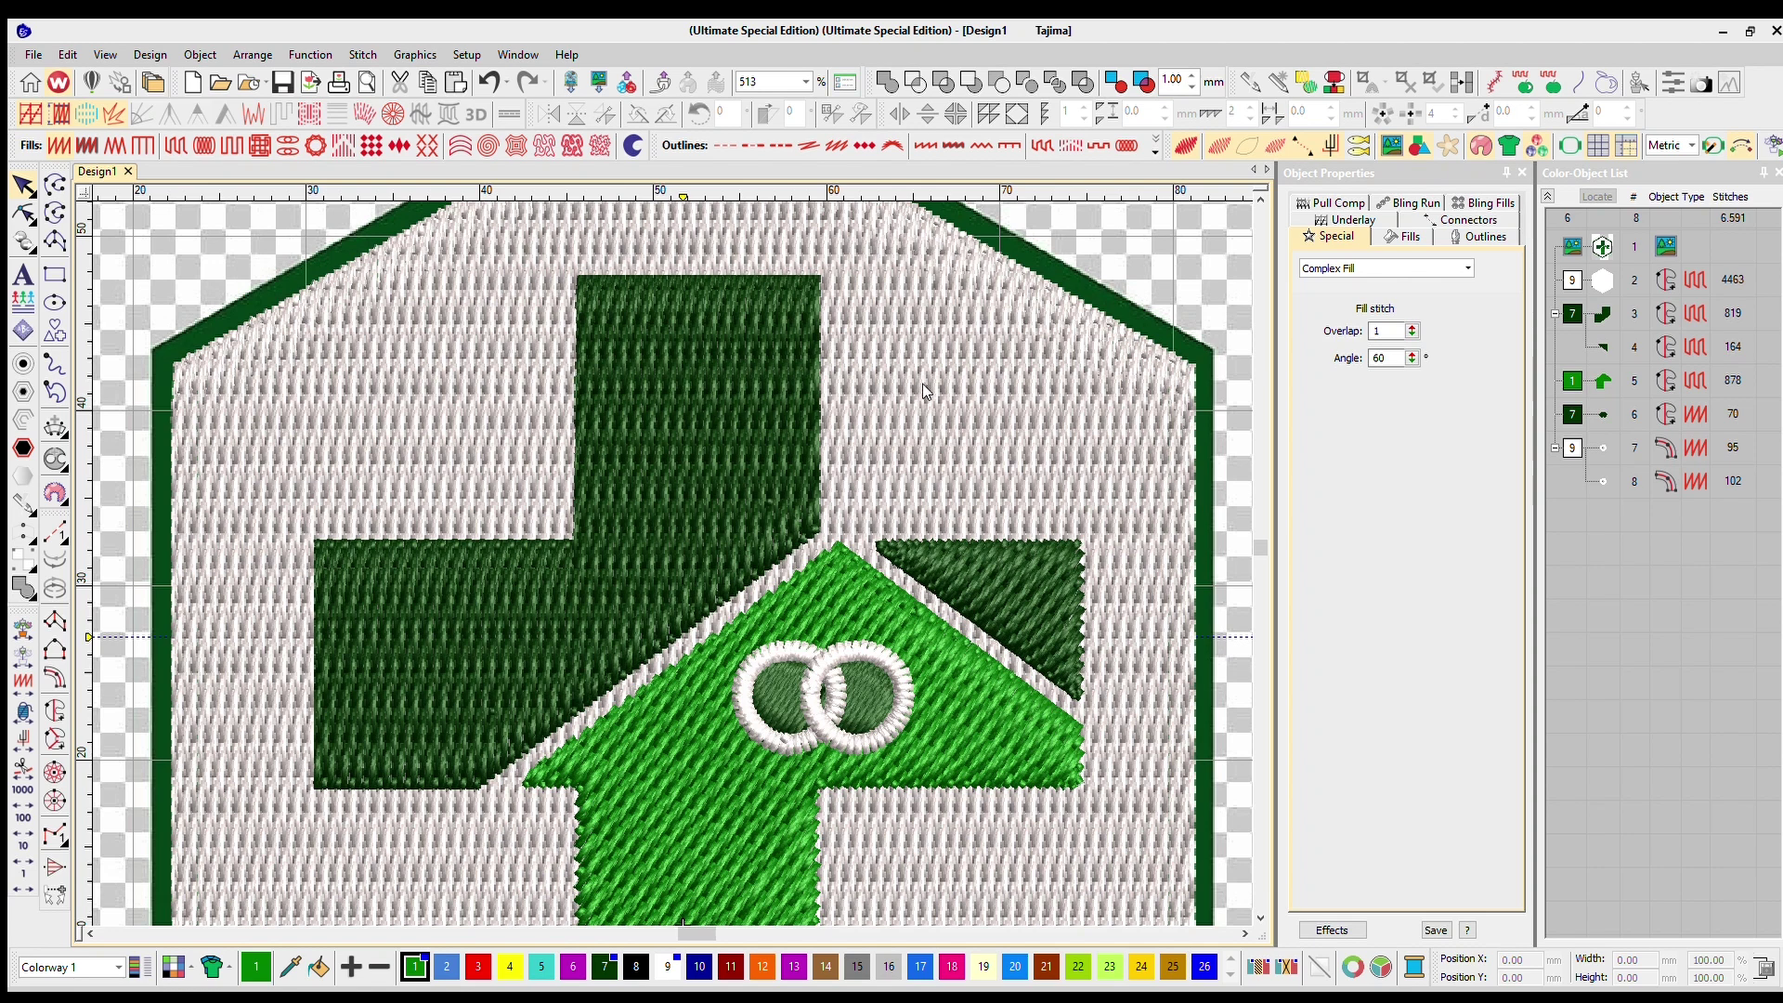
Set the stitch angle of the dark green cross piece, the dark green triangle and the light green house to 0°
left_click(855, 382)
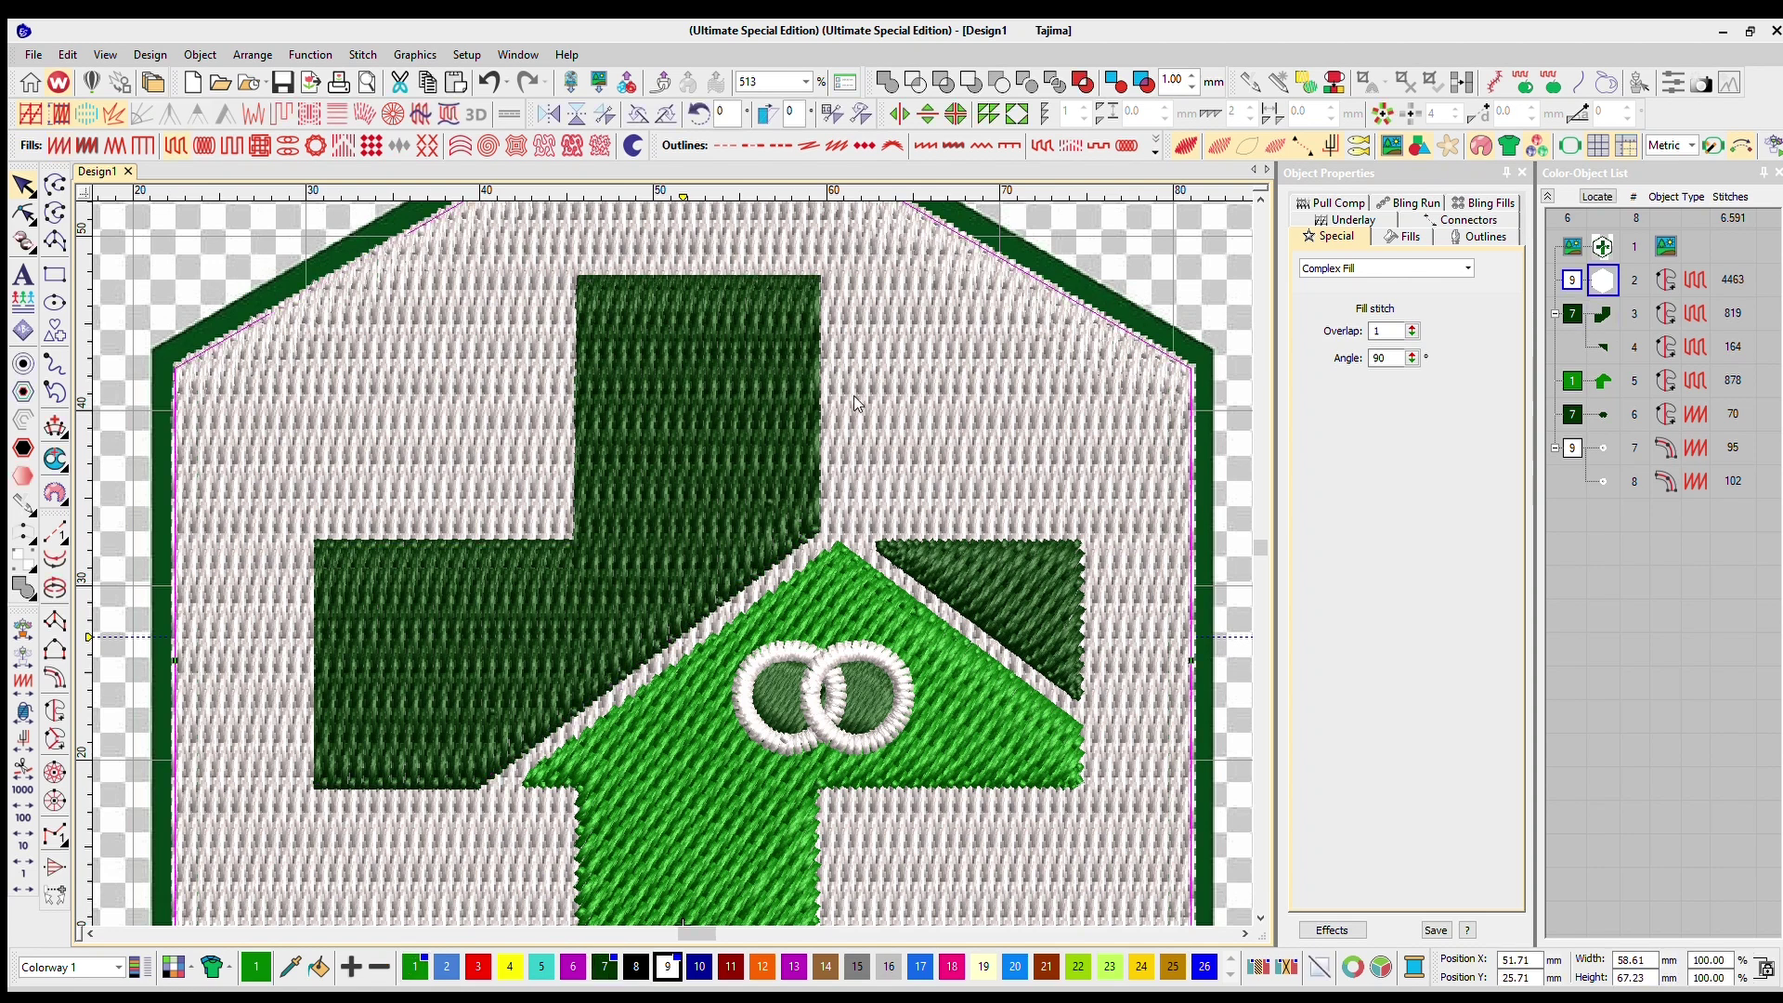
left_click(740, 366)
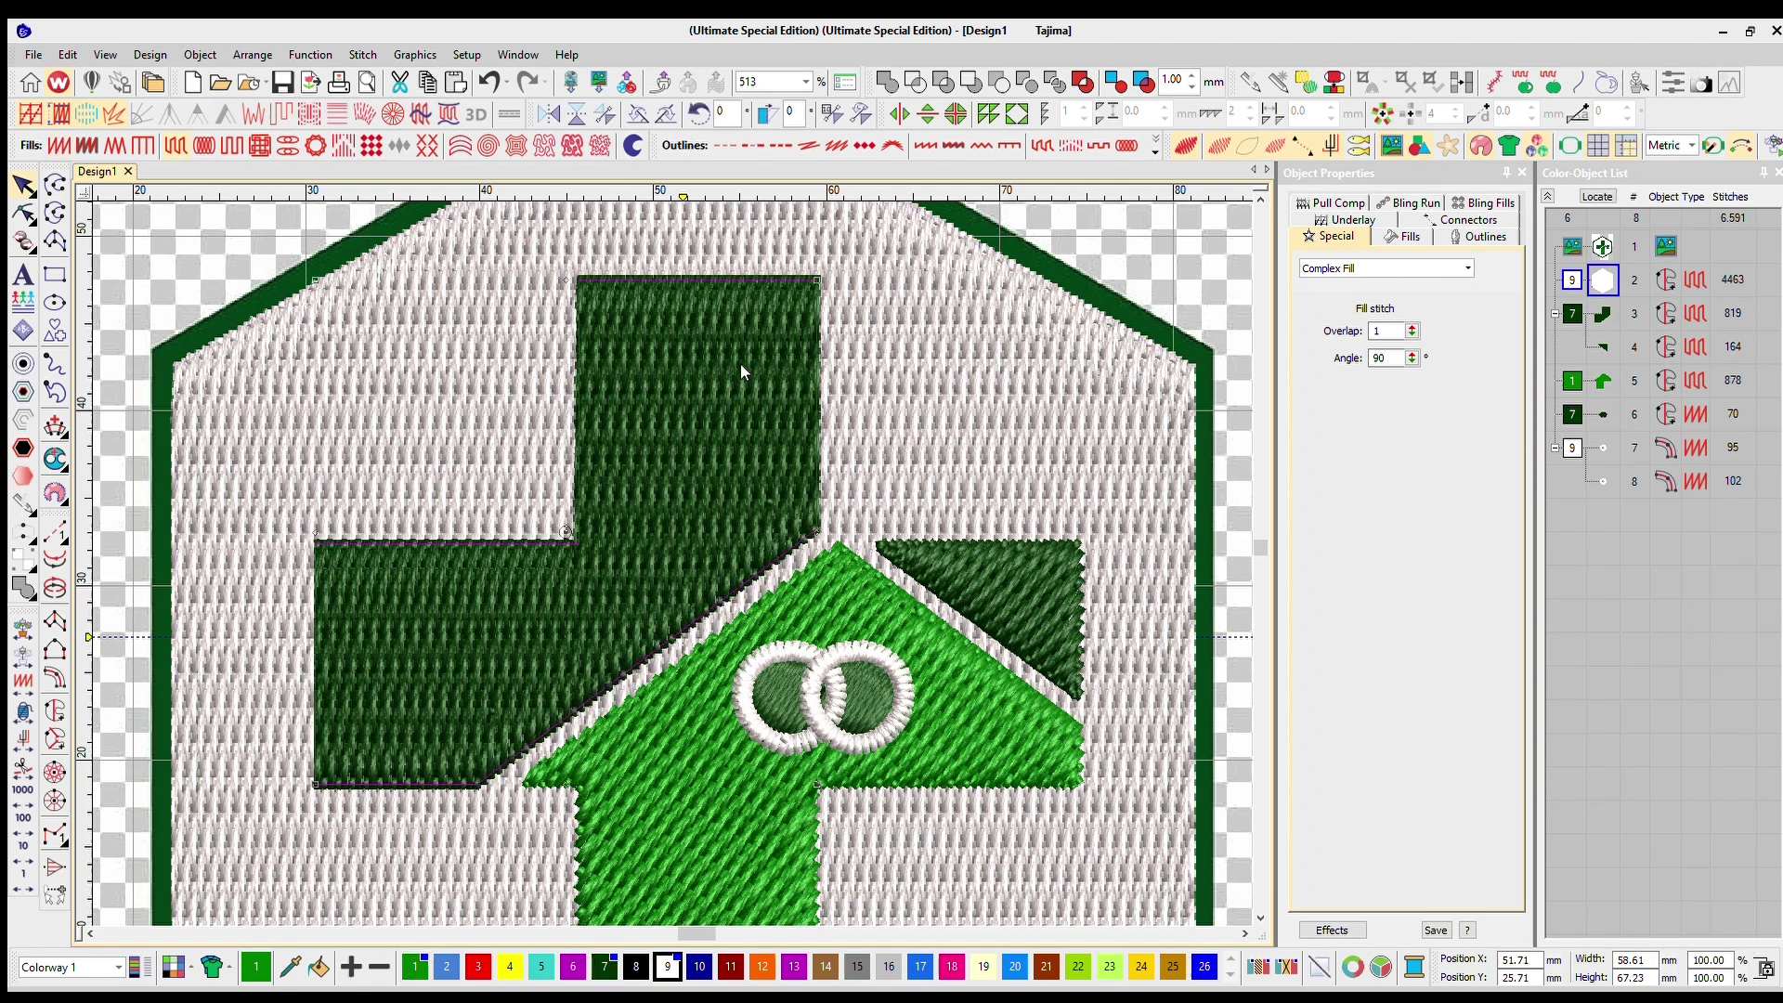
left_click(950, 540, "ctrl")
left_click(853, 561, "ctrl")
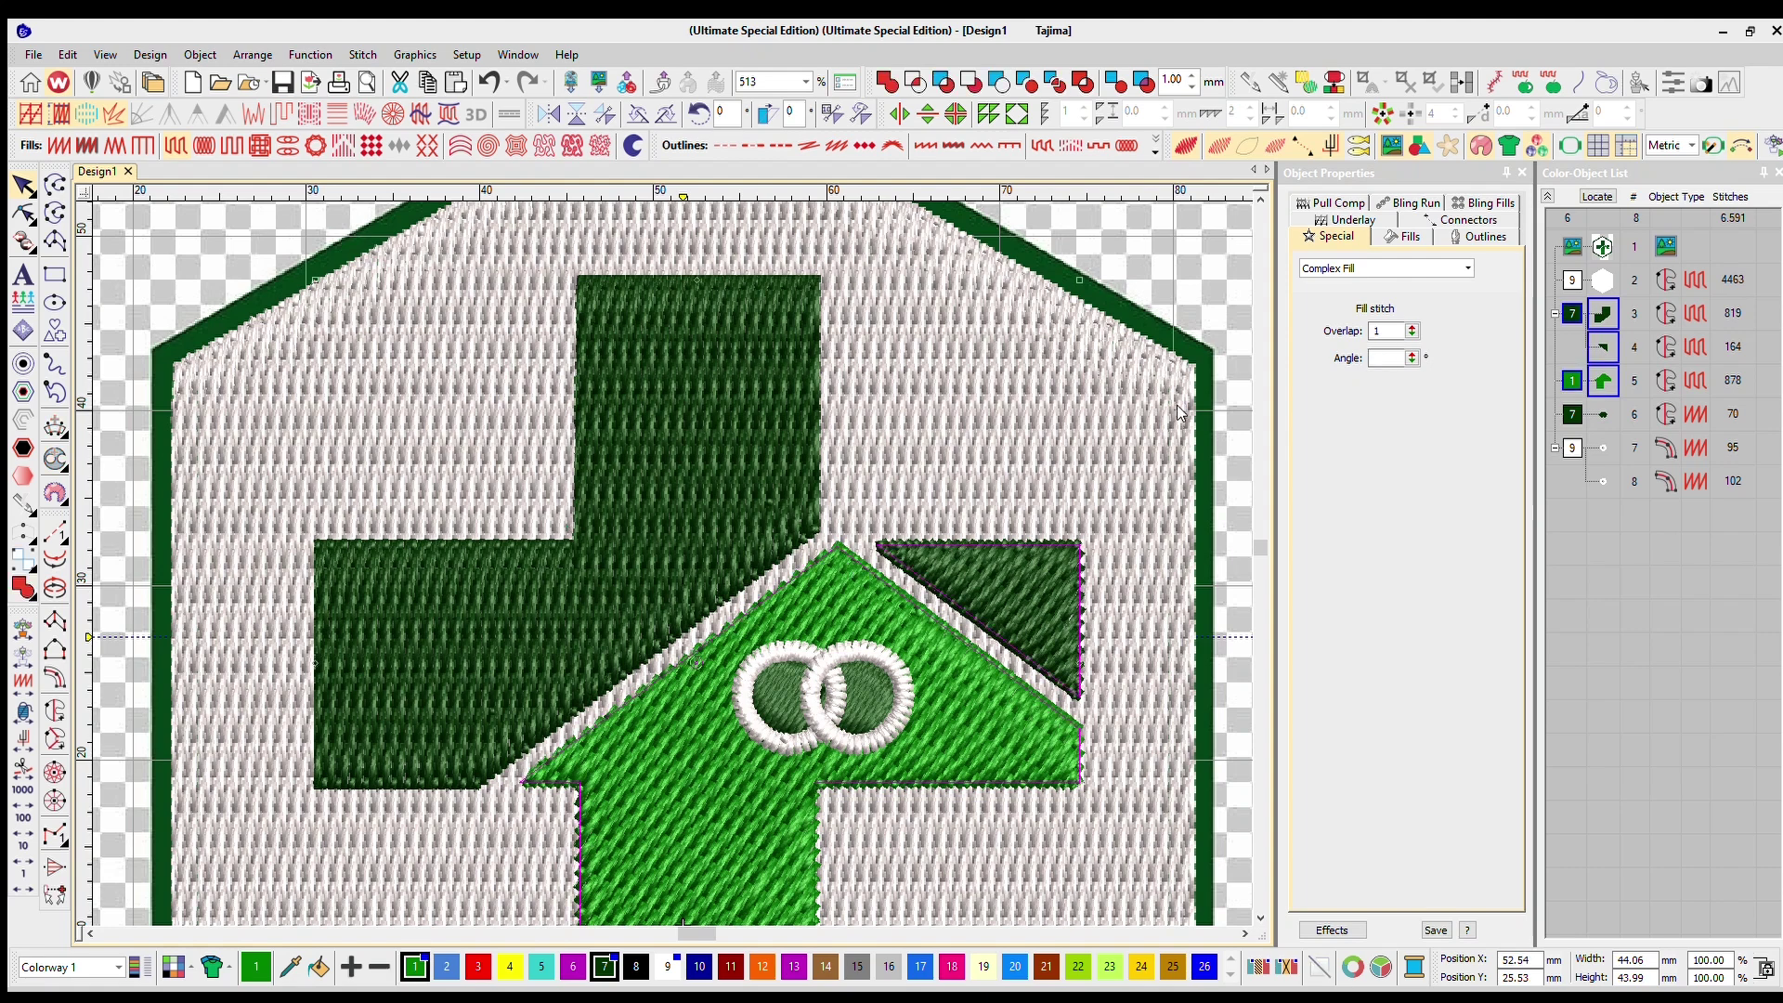
left_click(1393, 331)
type("0")
key("Return")
left_click(1387, 331)
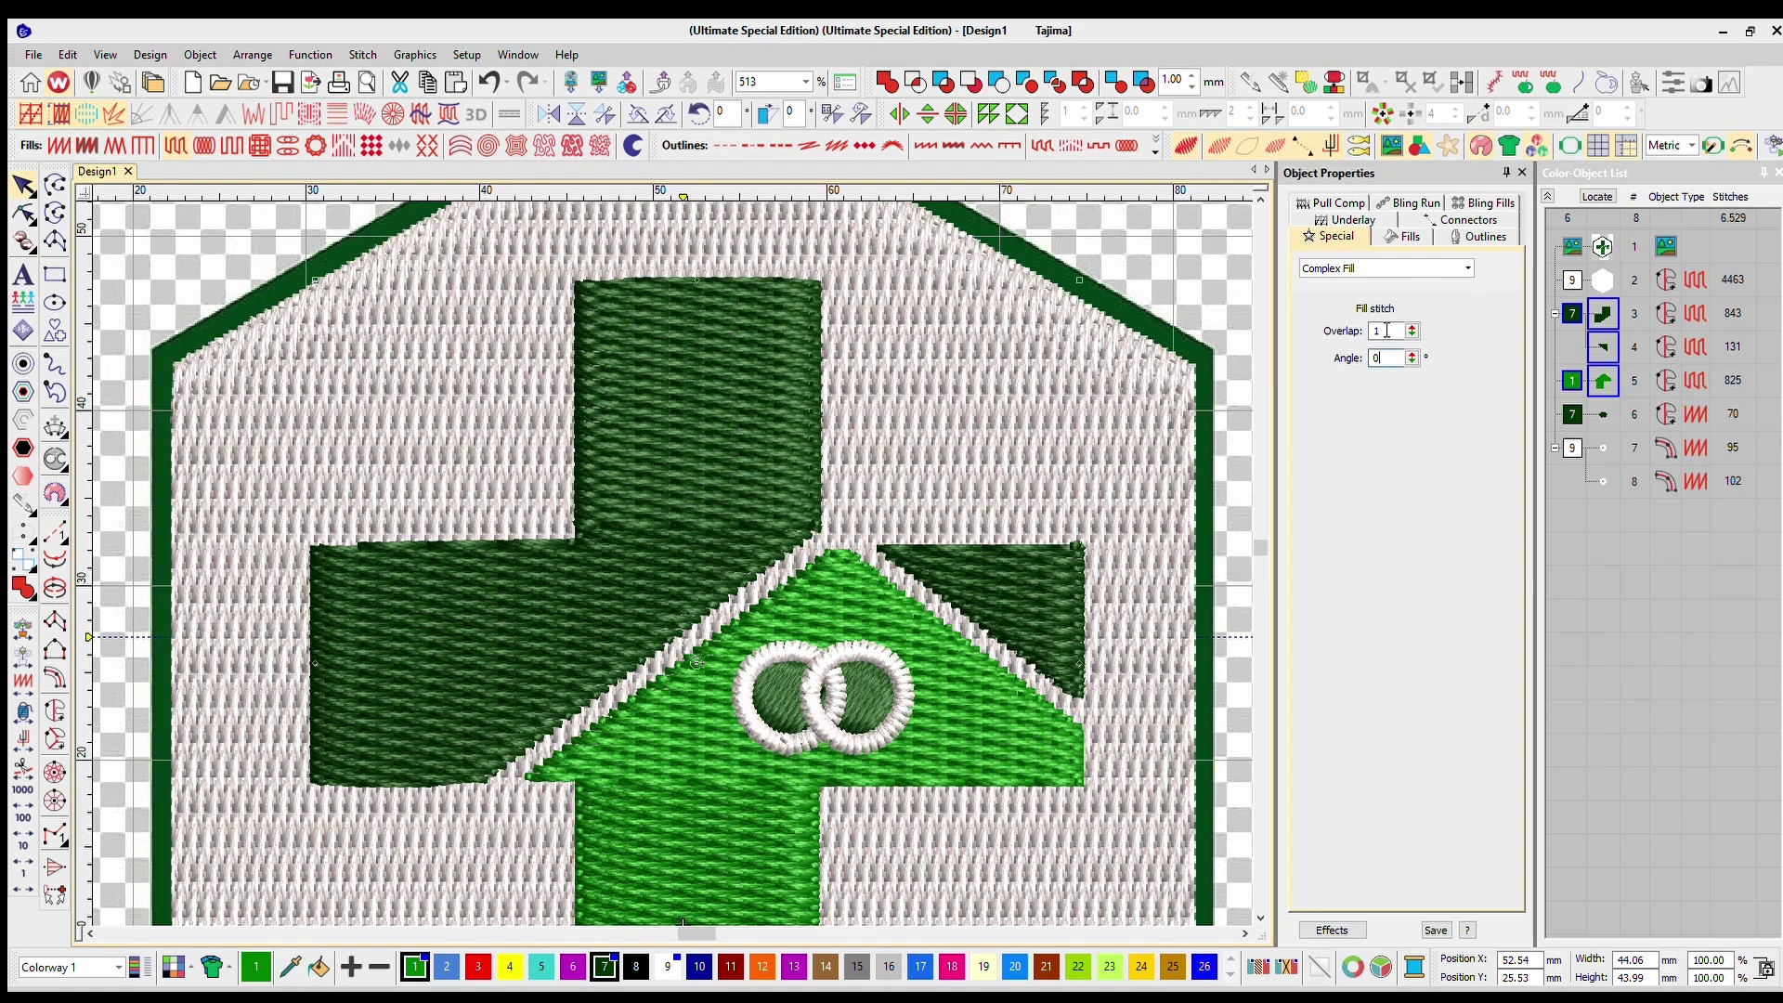
Try a 60° stitch angle on the dark green cross piece, the dark green triangle and the light green house, and inspect the effect
type("6")
key("Return")
scroll(633, 463, "down", 5)
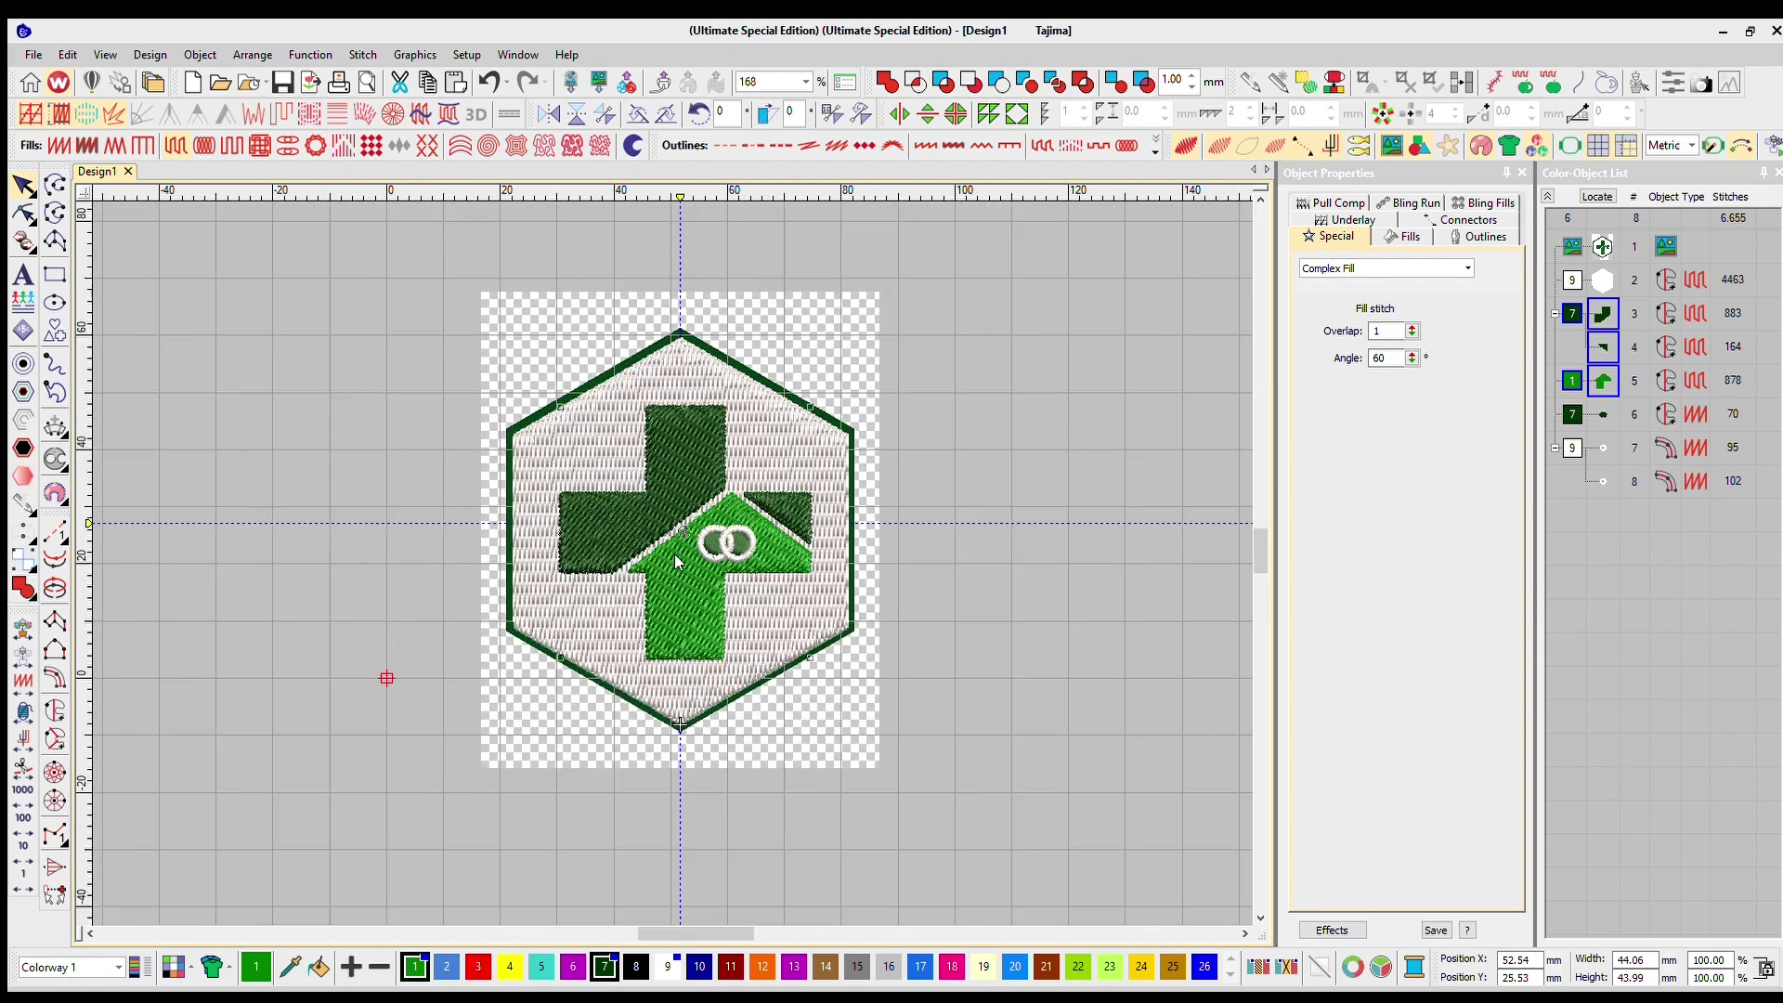
scroll(675, 554, "up", 2)
left_click(1054, 448)
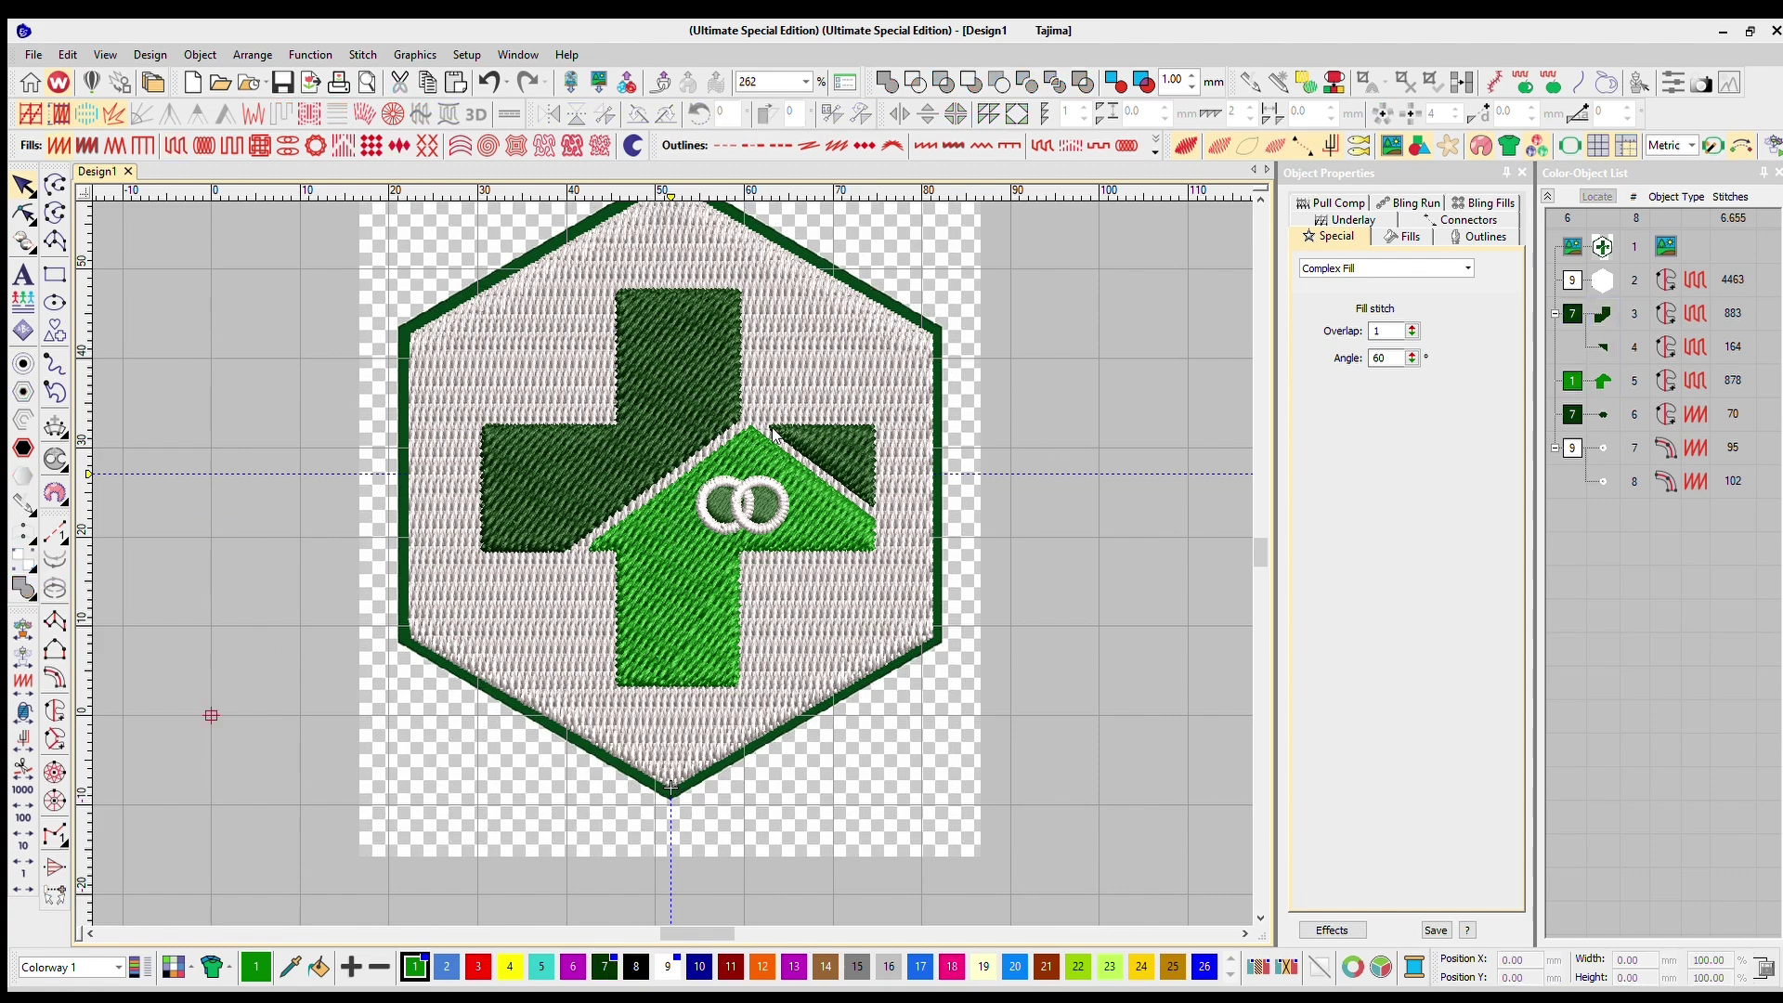
scroll(774, 434, "up", 2)
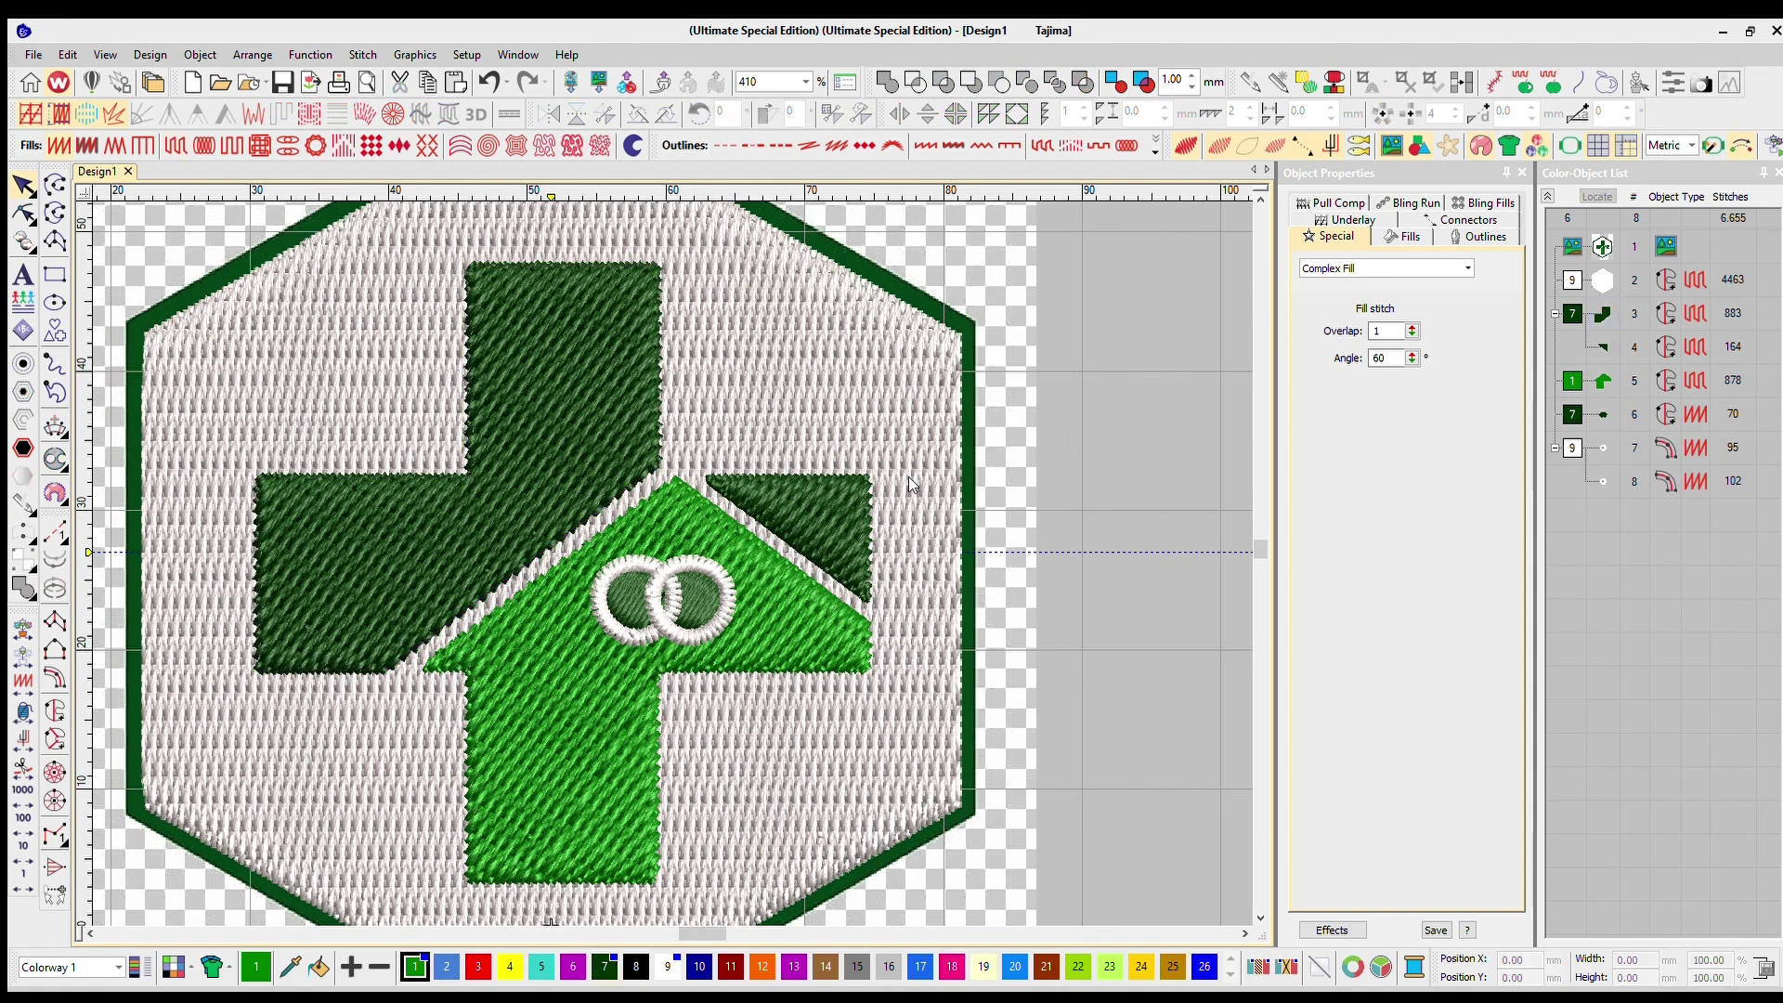
scroll(567, 481, "up", 1)
scroll(666, 531, "up", 1)
scroll(665, 532, "down", 2)
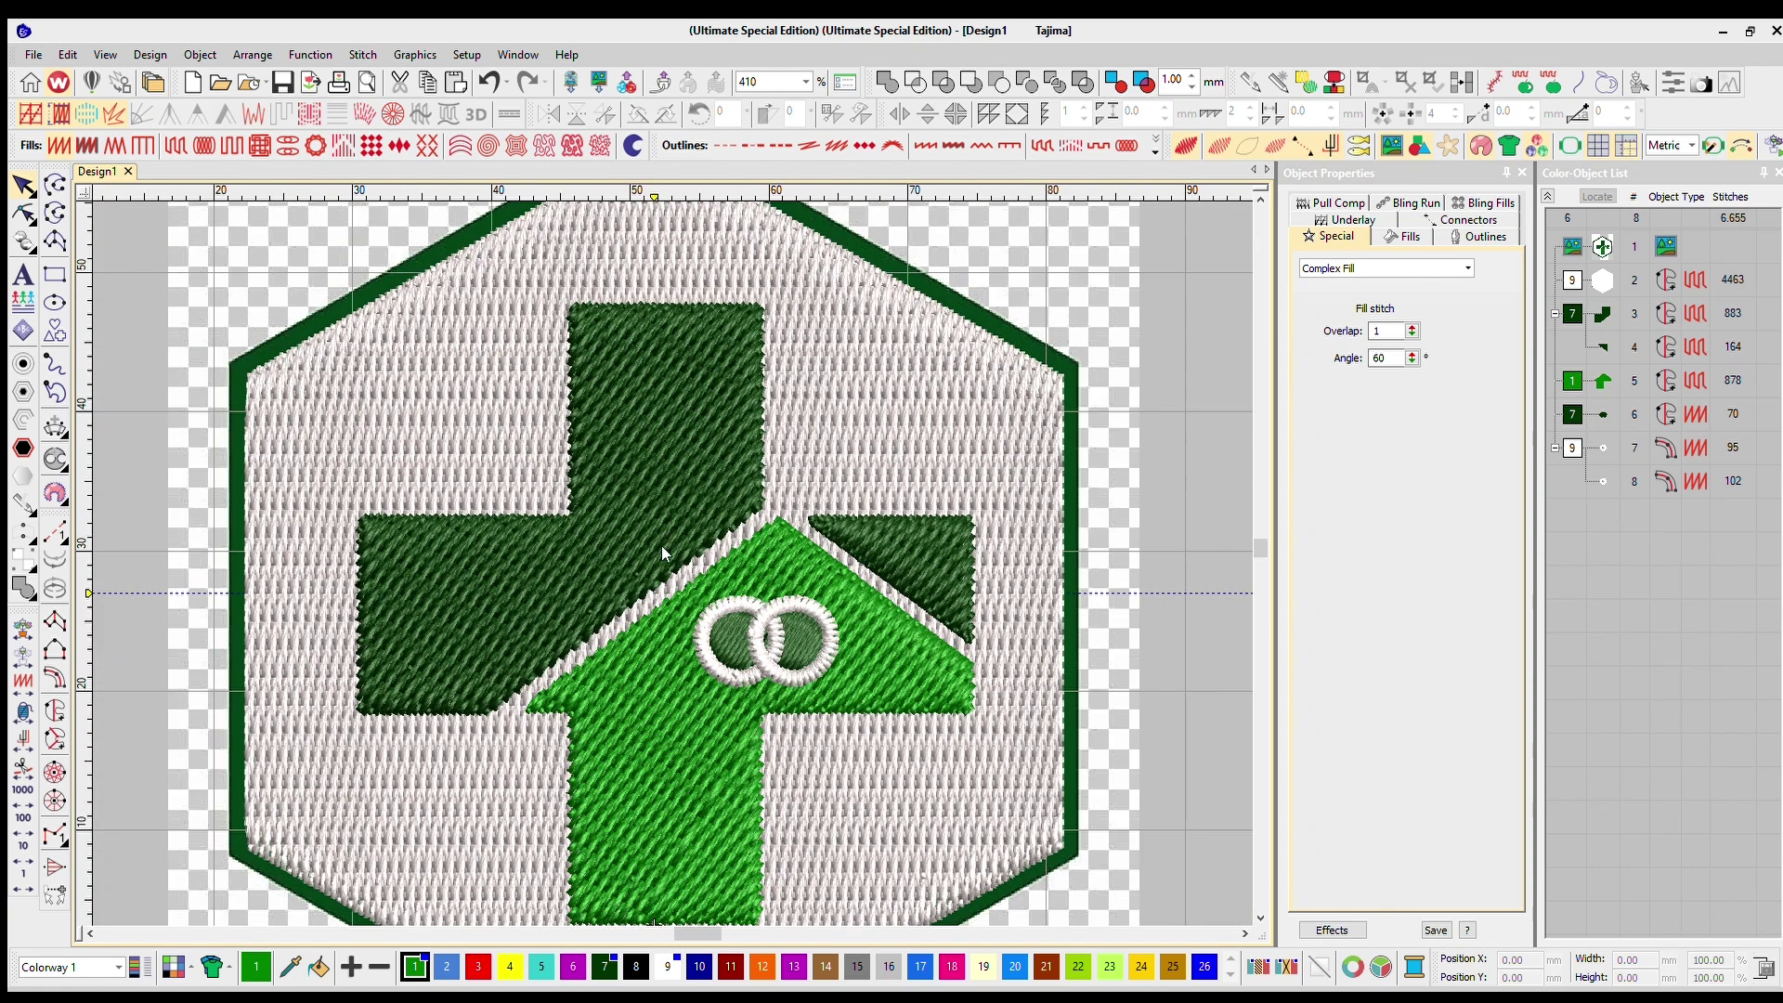
Return the stitch angle of the dark green cross piece, the dark green triangle and the light green house to 0°
left_click(641, 481)
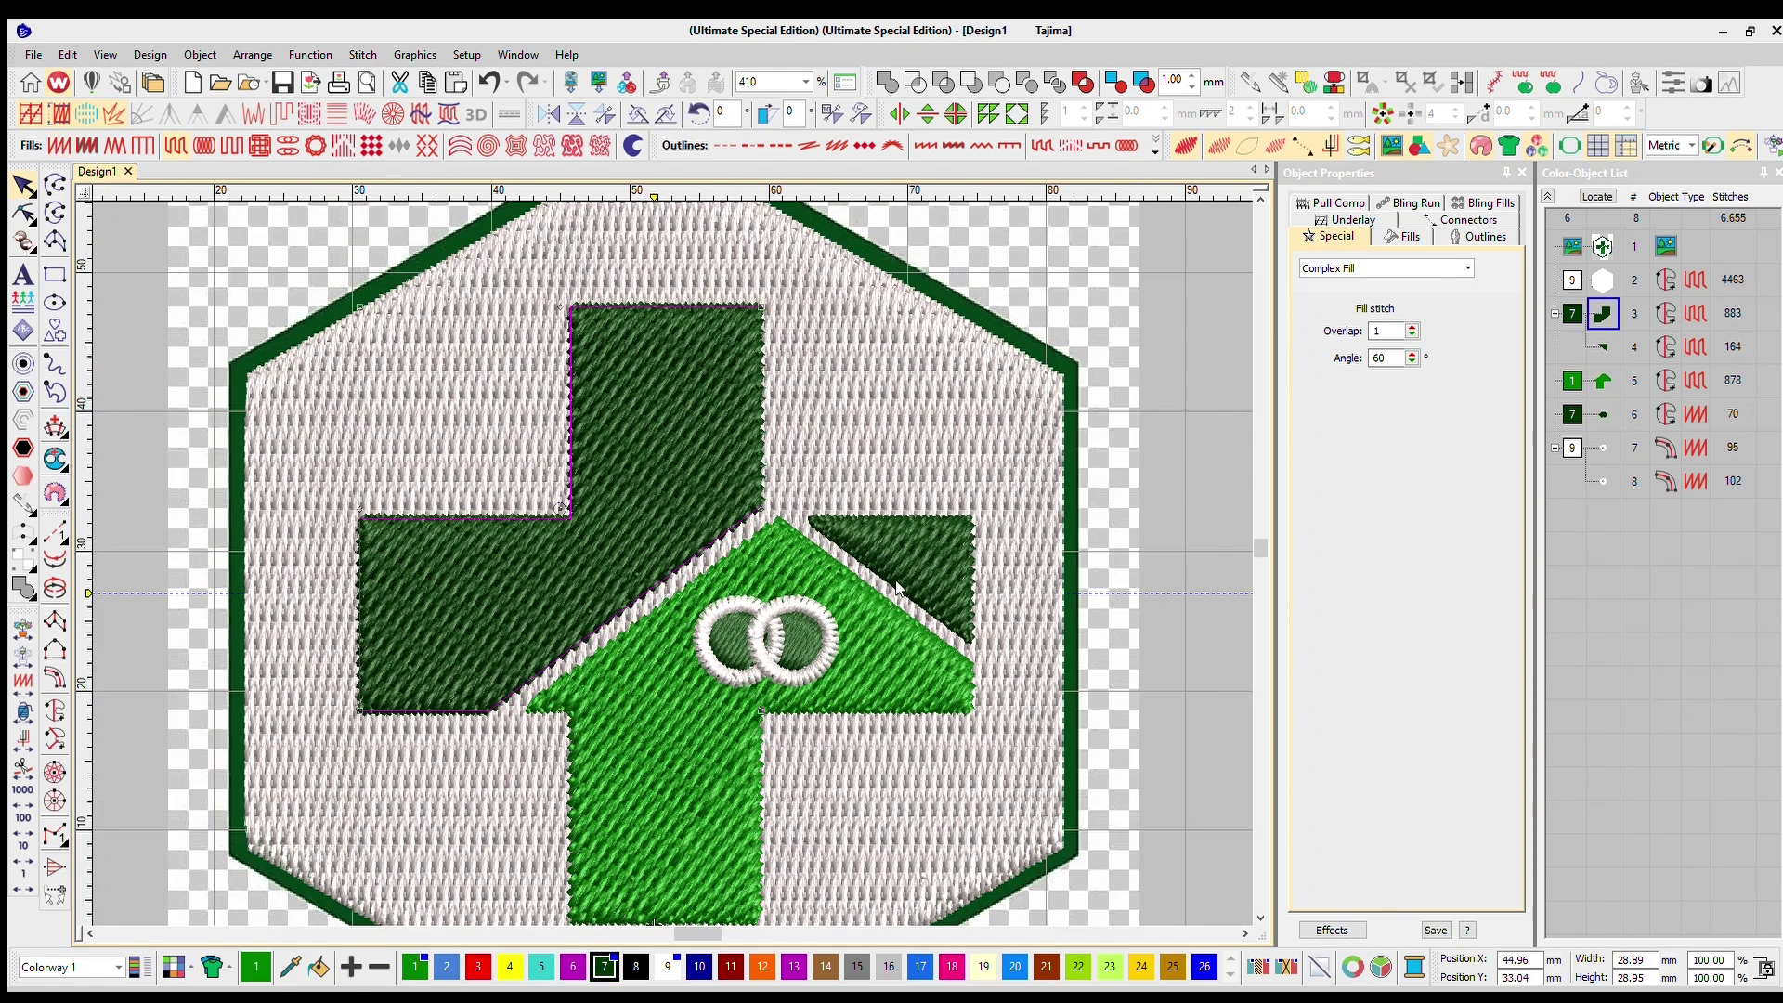
left_click(892, 607, "ctrl")
left_click(940, 544, "ctrl")
double_click(1386, 357)
type("0")
key("Return")
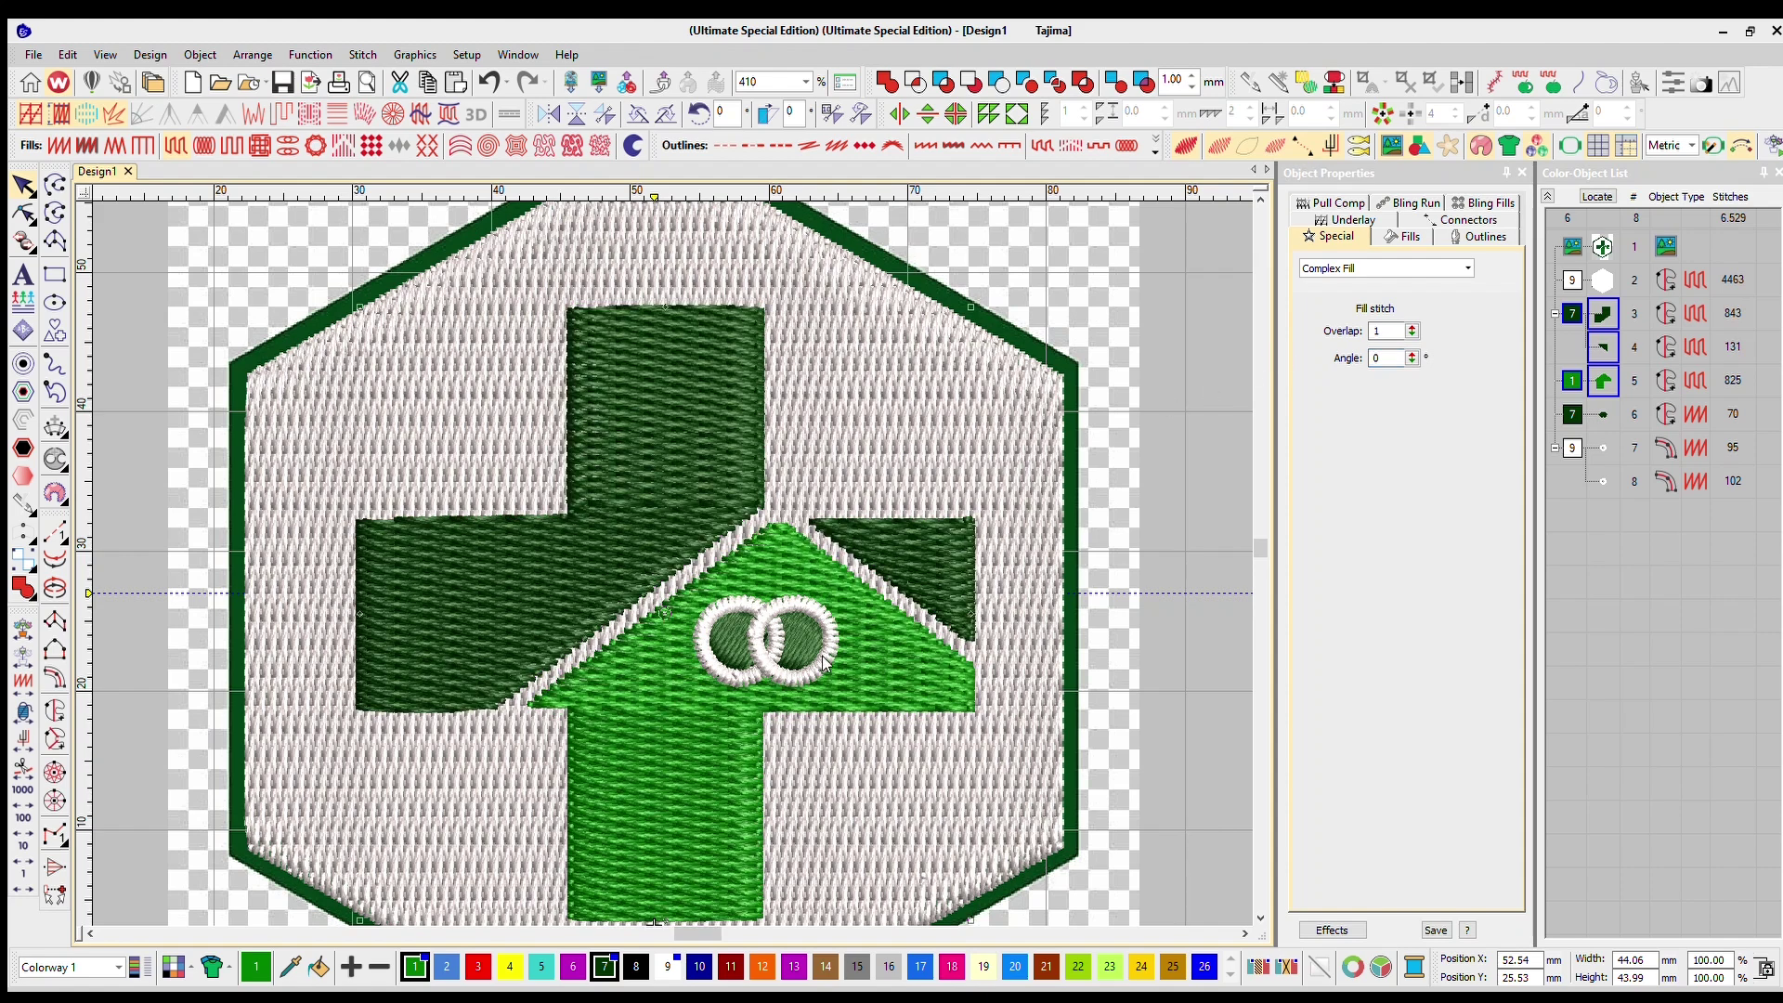
scroll(665, 531, "down", 1)
scroll(666, 531, "up", 1)
left_click(1172, 438)
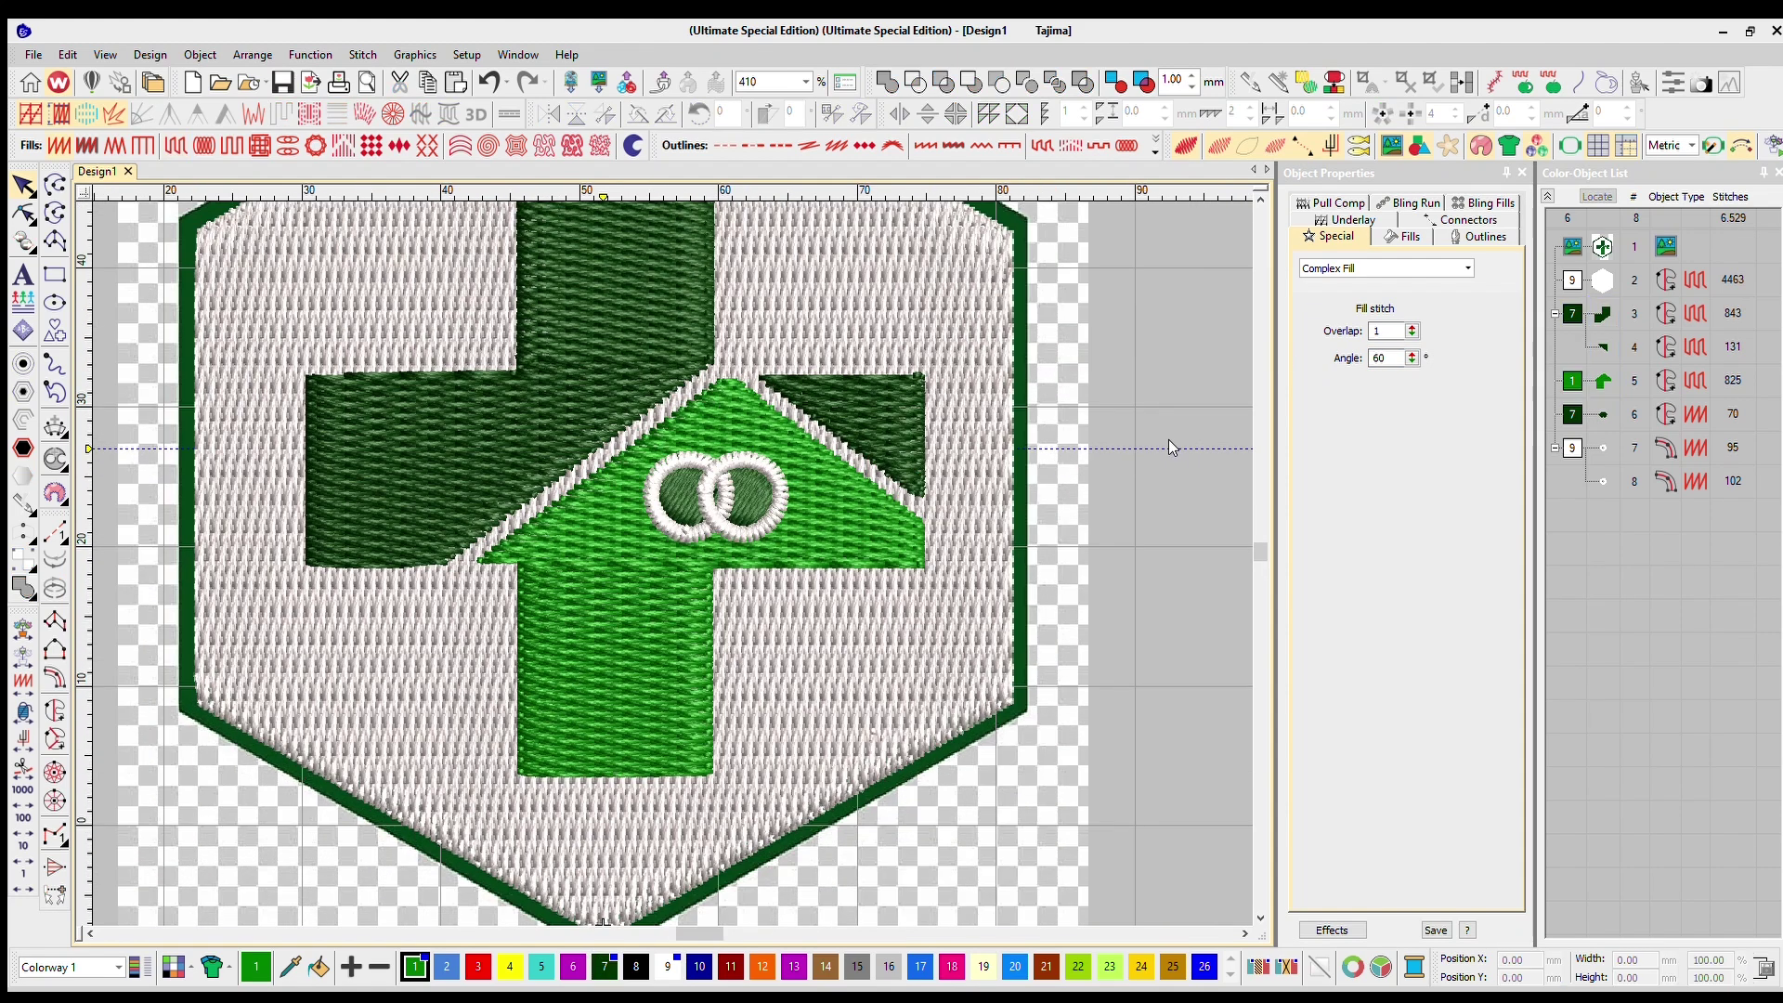
Set the stitch angle of the small dark green fill inside the two white rings to 90°
scroll(666, 532, "up", 2)
left_click(716, 524)
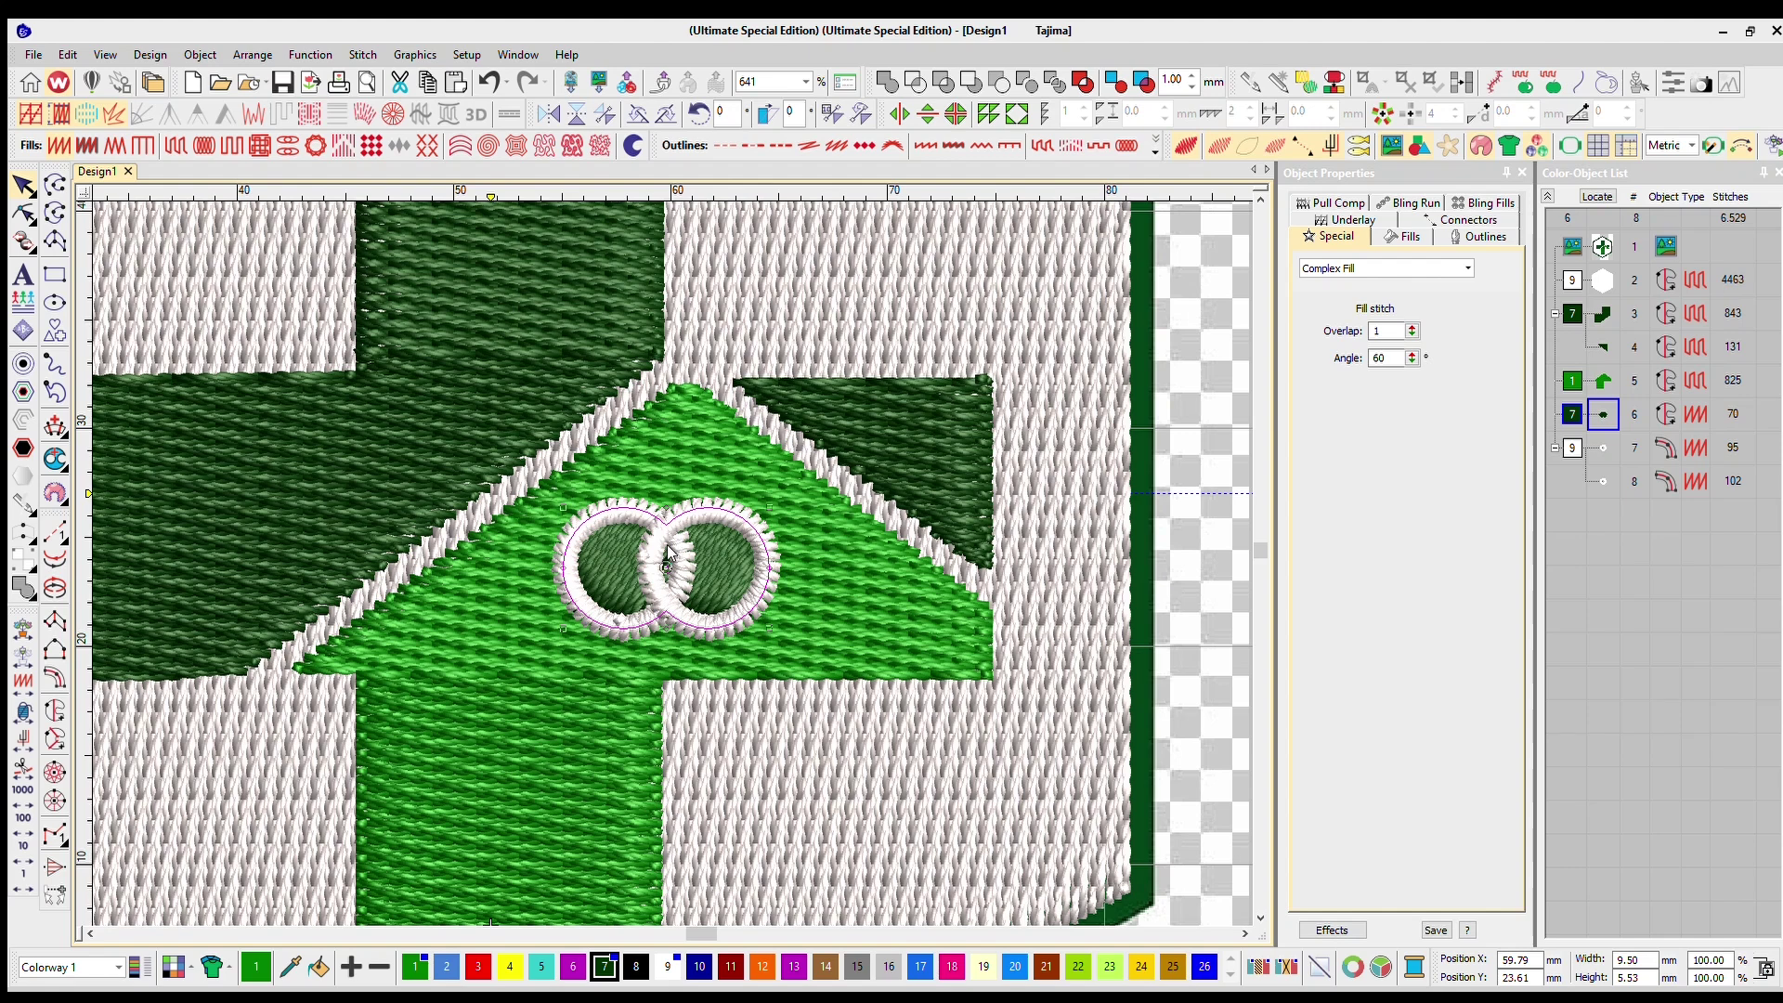
scroll(669, 539, "up", 3)
double_click(1382, 357)
type("9")
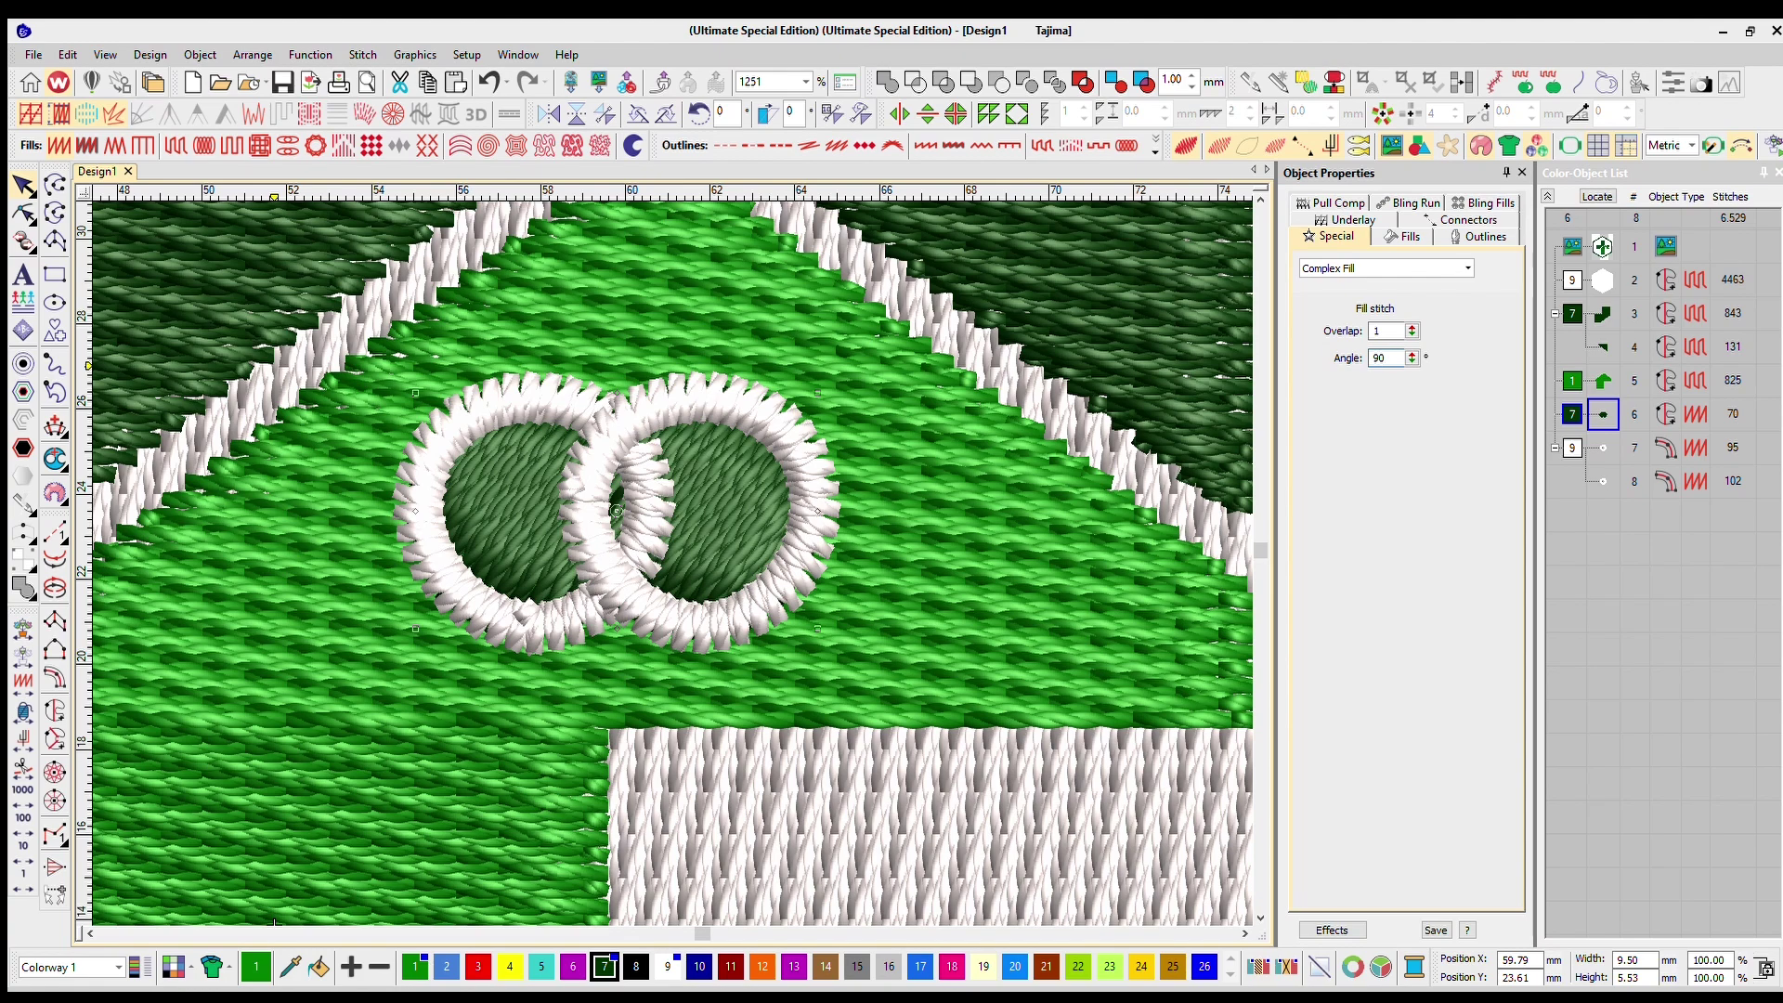
type("0")
key("Return")
scroll(665, 531, "down", 6)
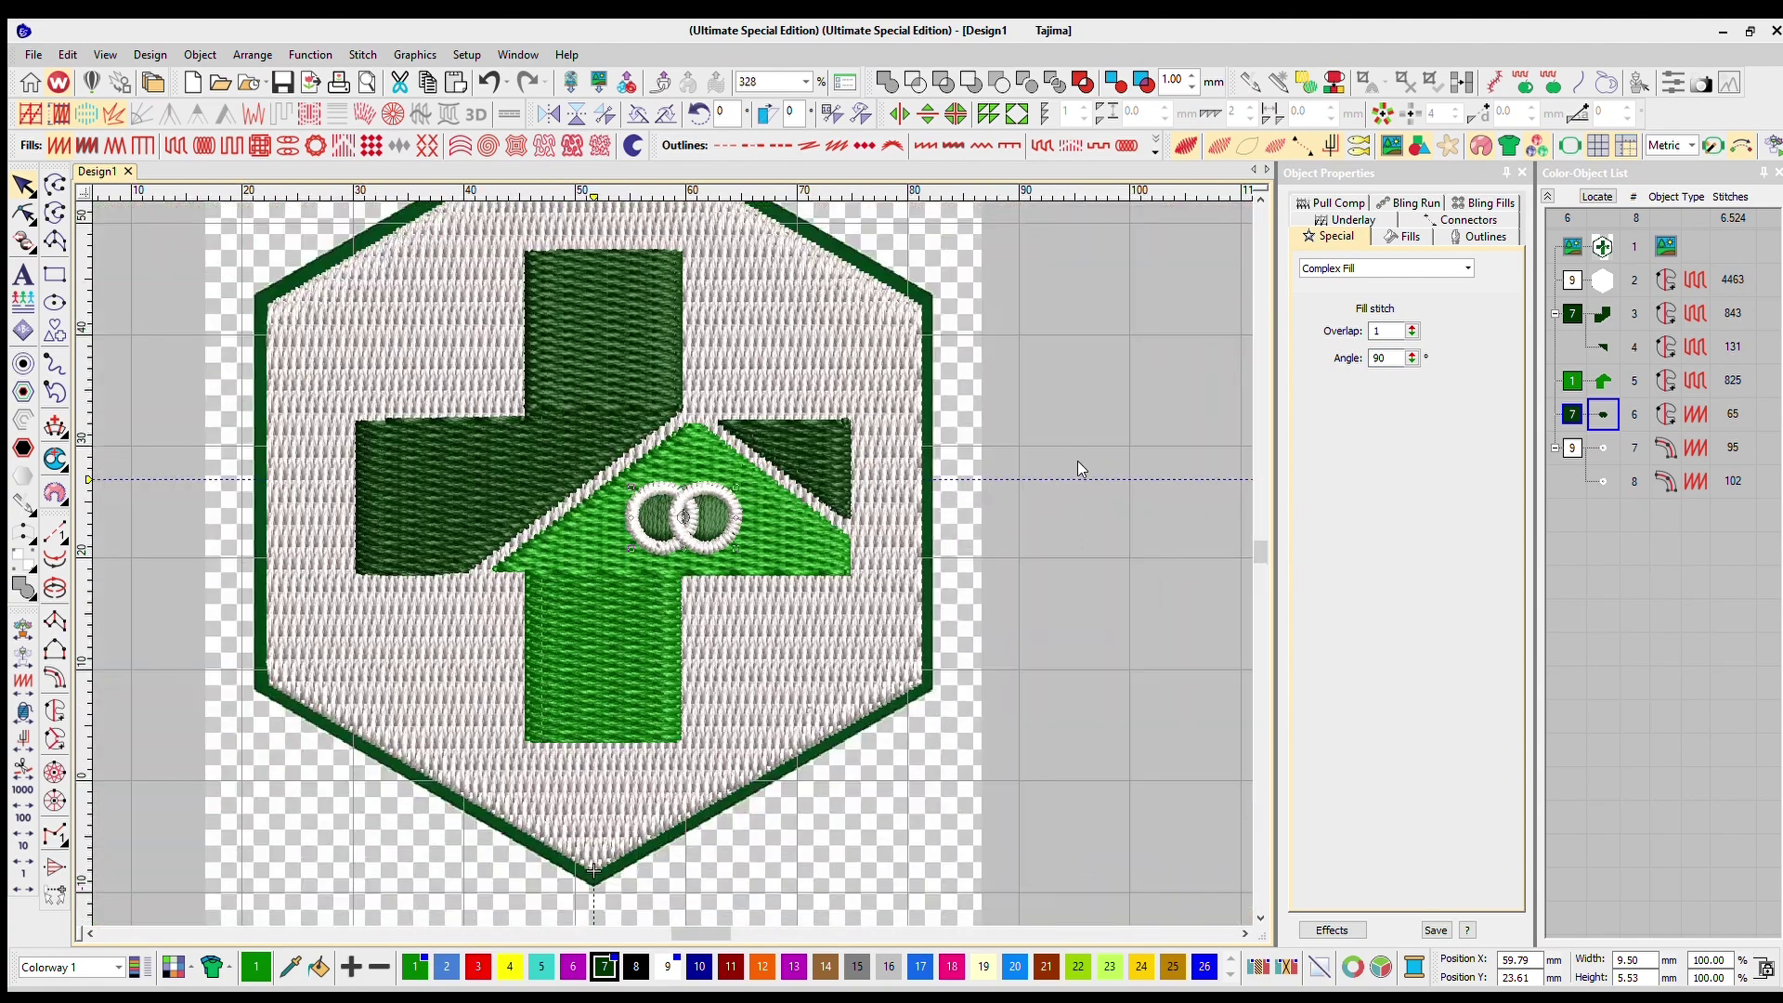
left_click(1078, 461)
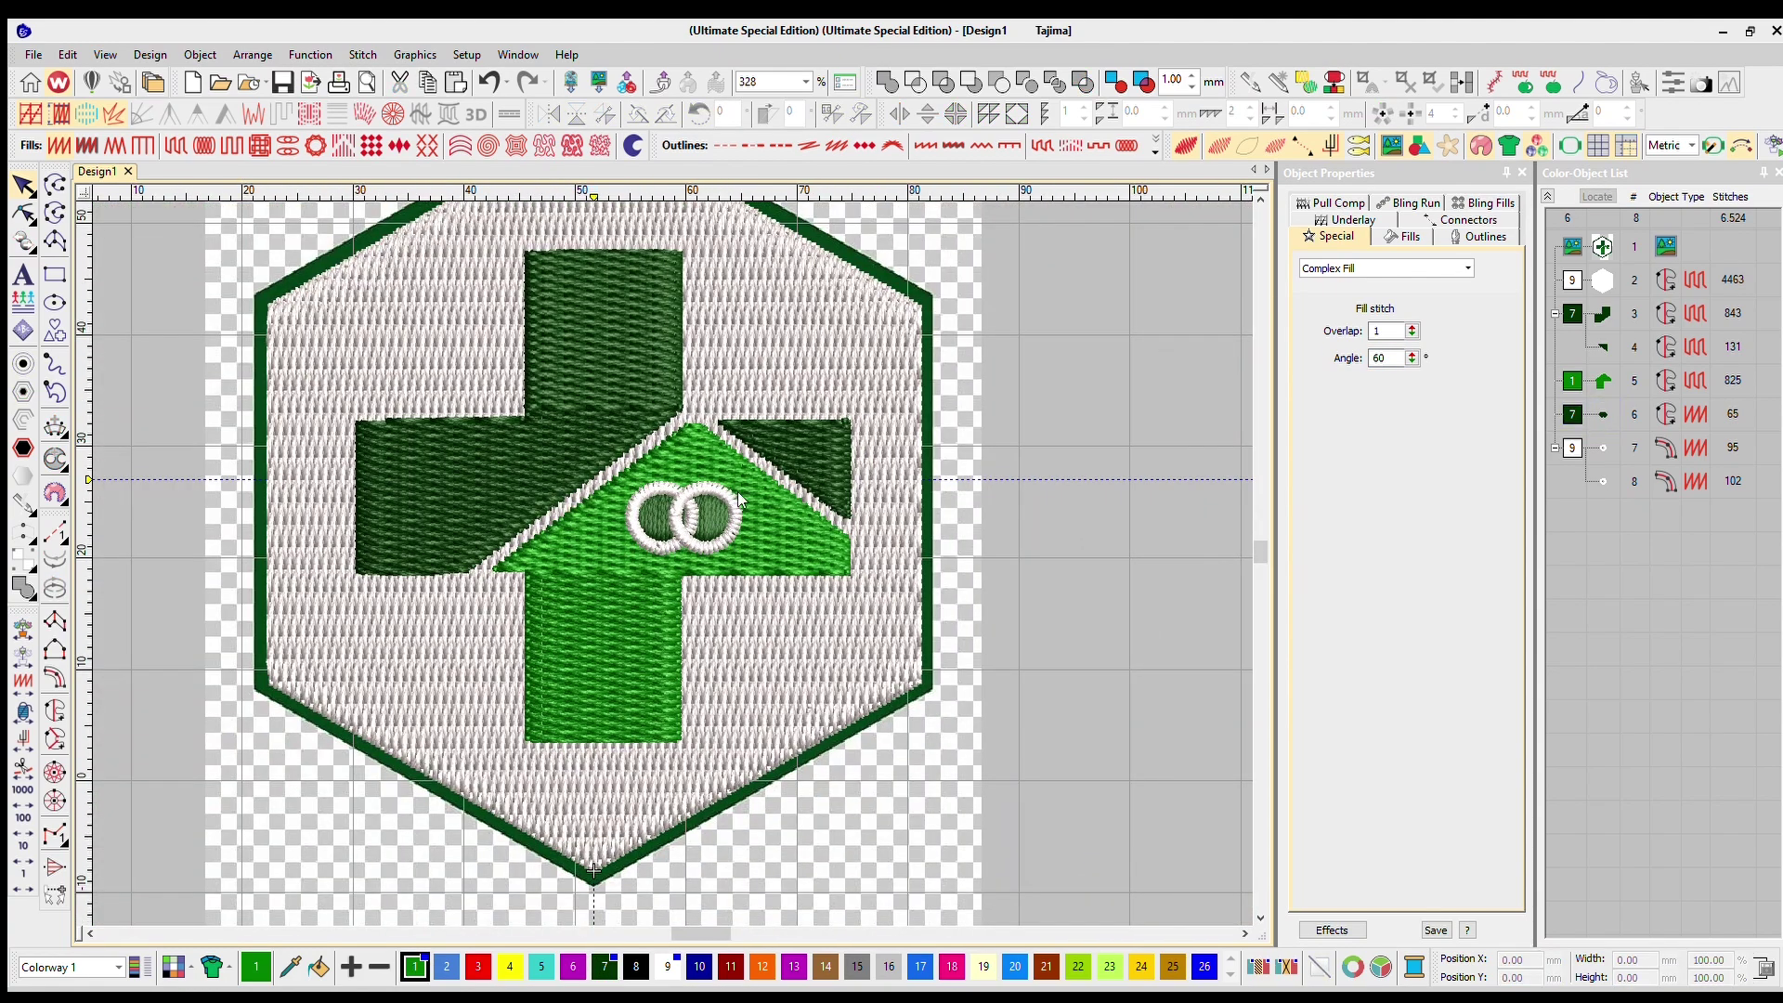
Examine where the dark green cross piece meets the white background, comparing their stitch directions close up and across the whole logo
scroll(669, 502, "up", 4)
scroll(692, 529, "down", 4)
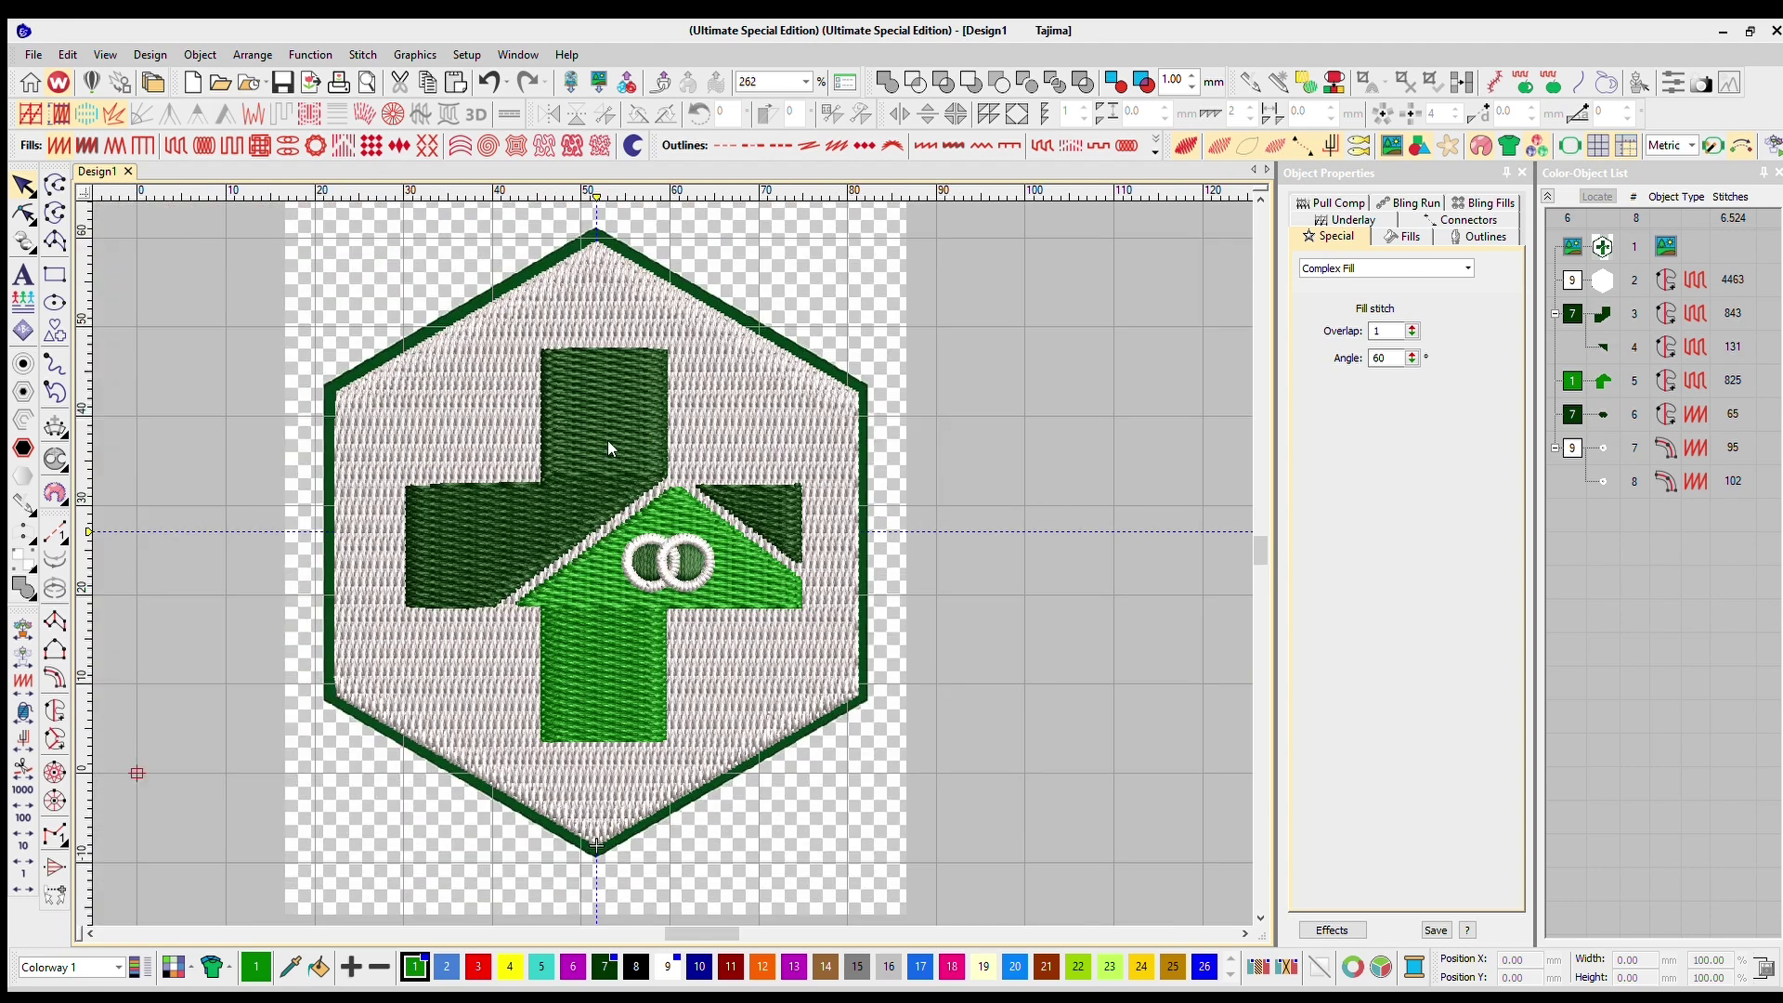
scroll(694, 497, "up", 2)
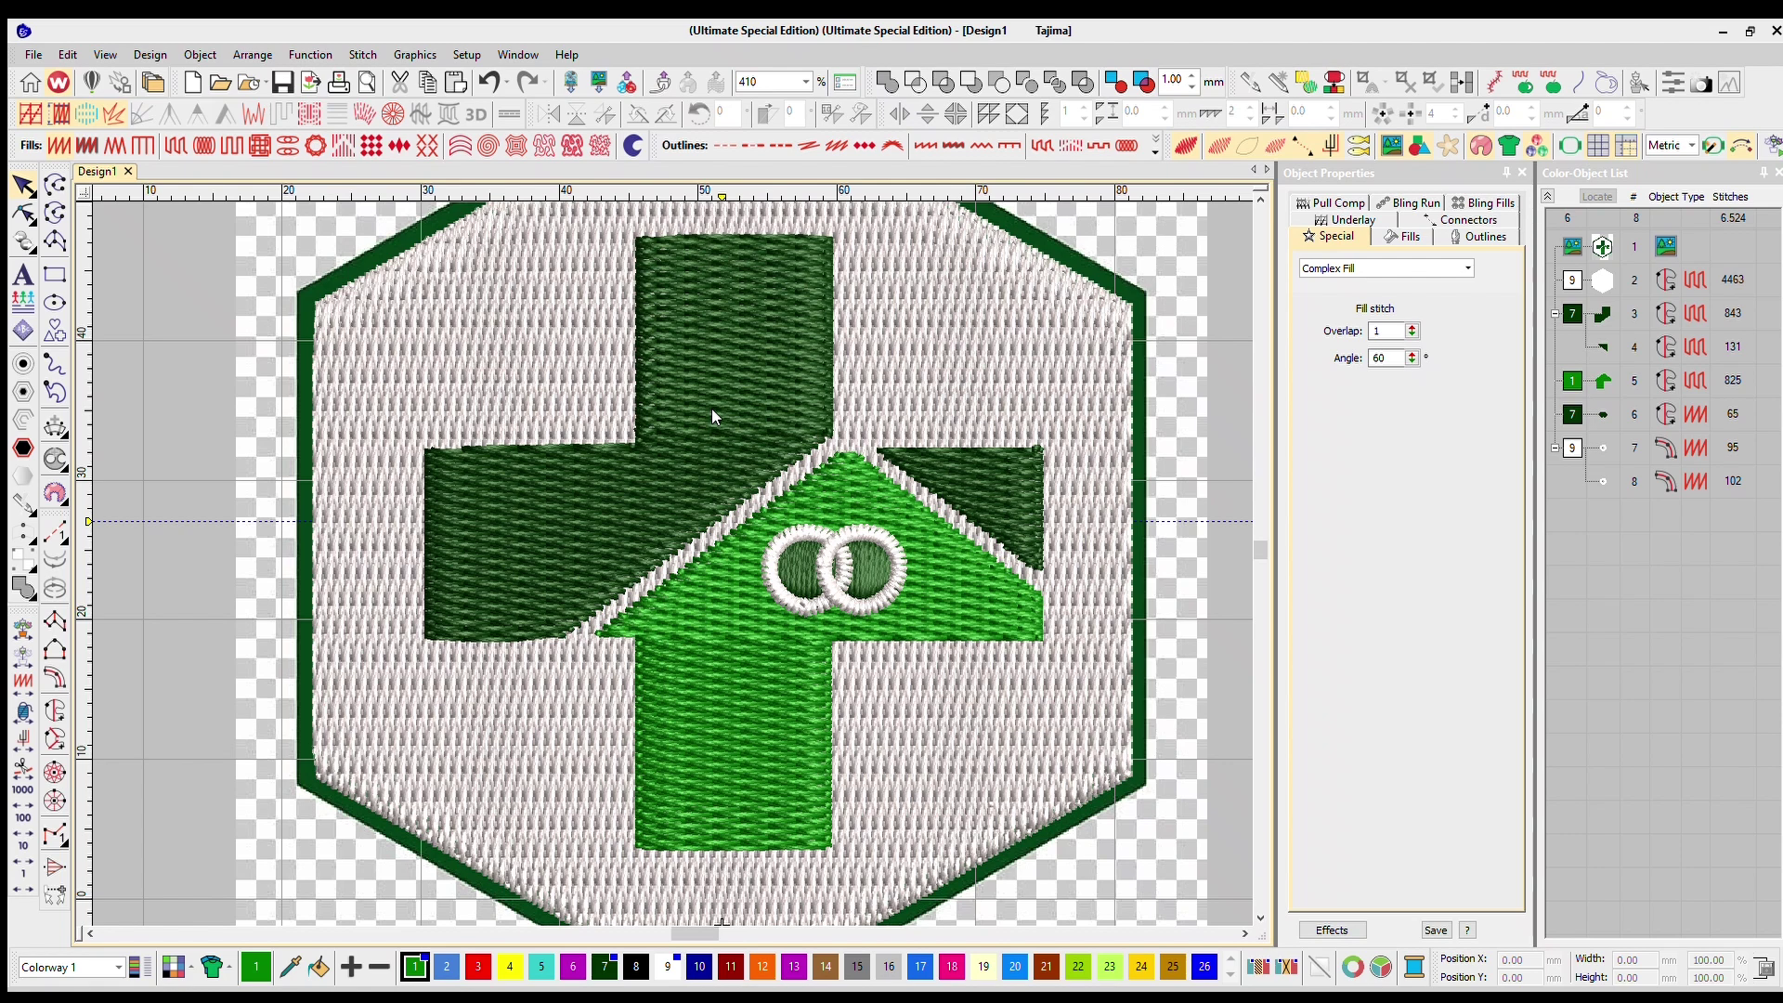
scroll(712, 414, "up", 2)
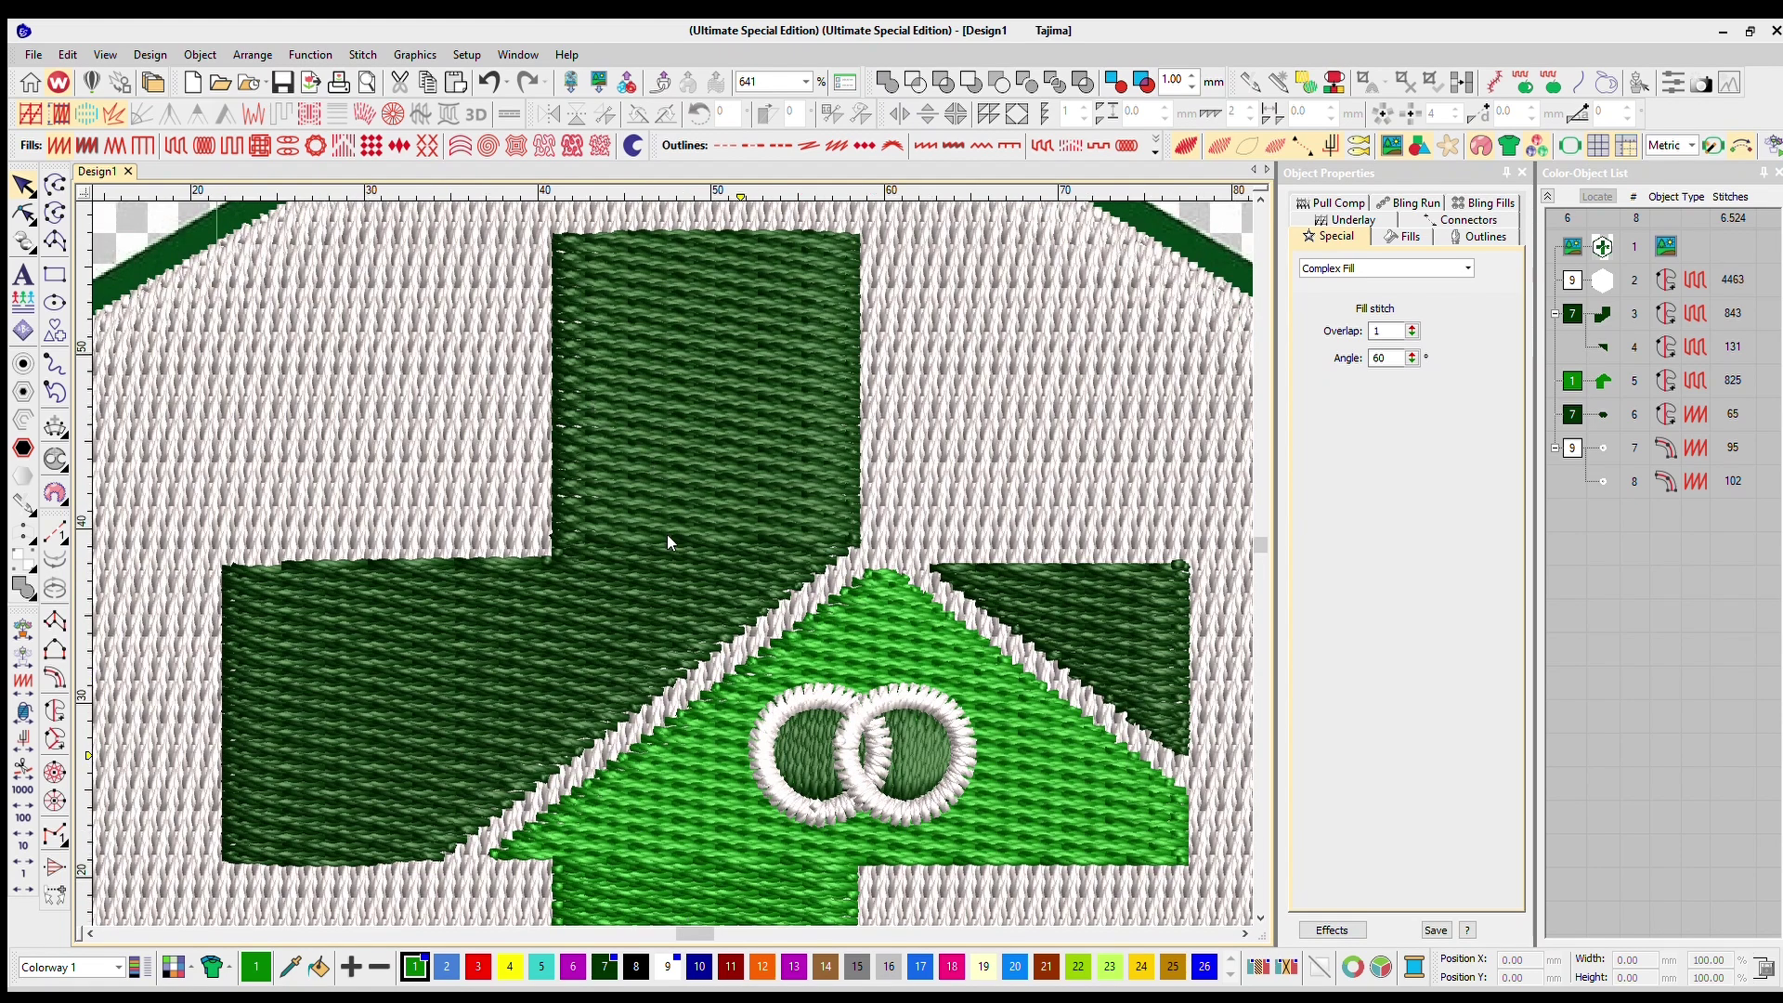
scroll(685, 485, "down", 2)
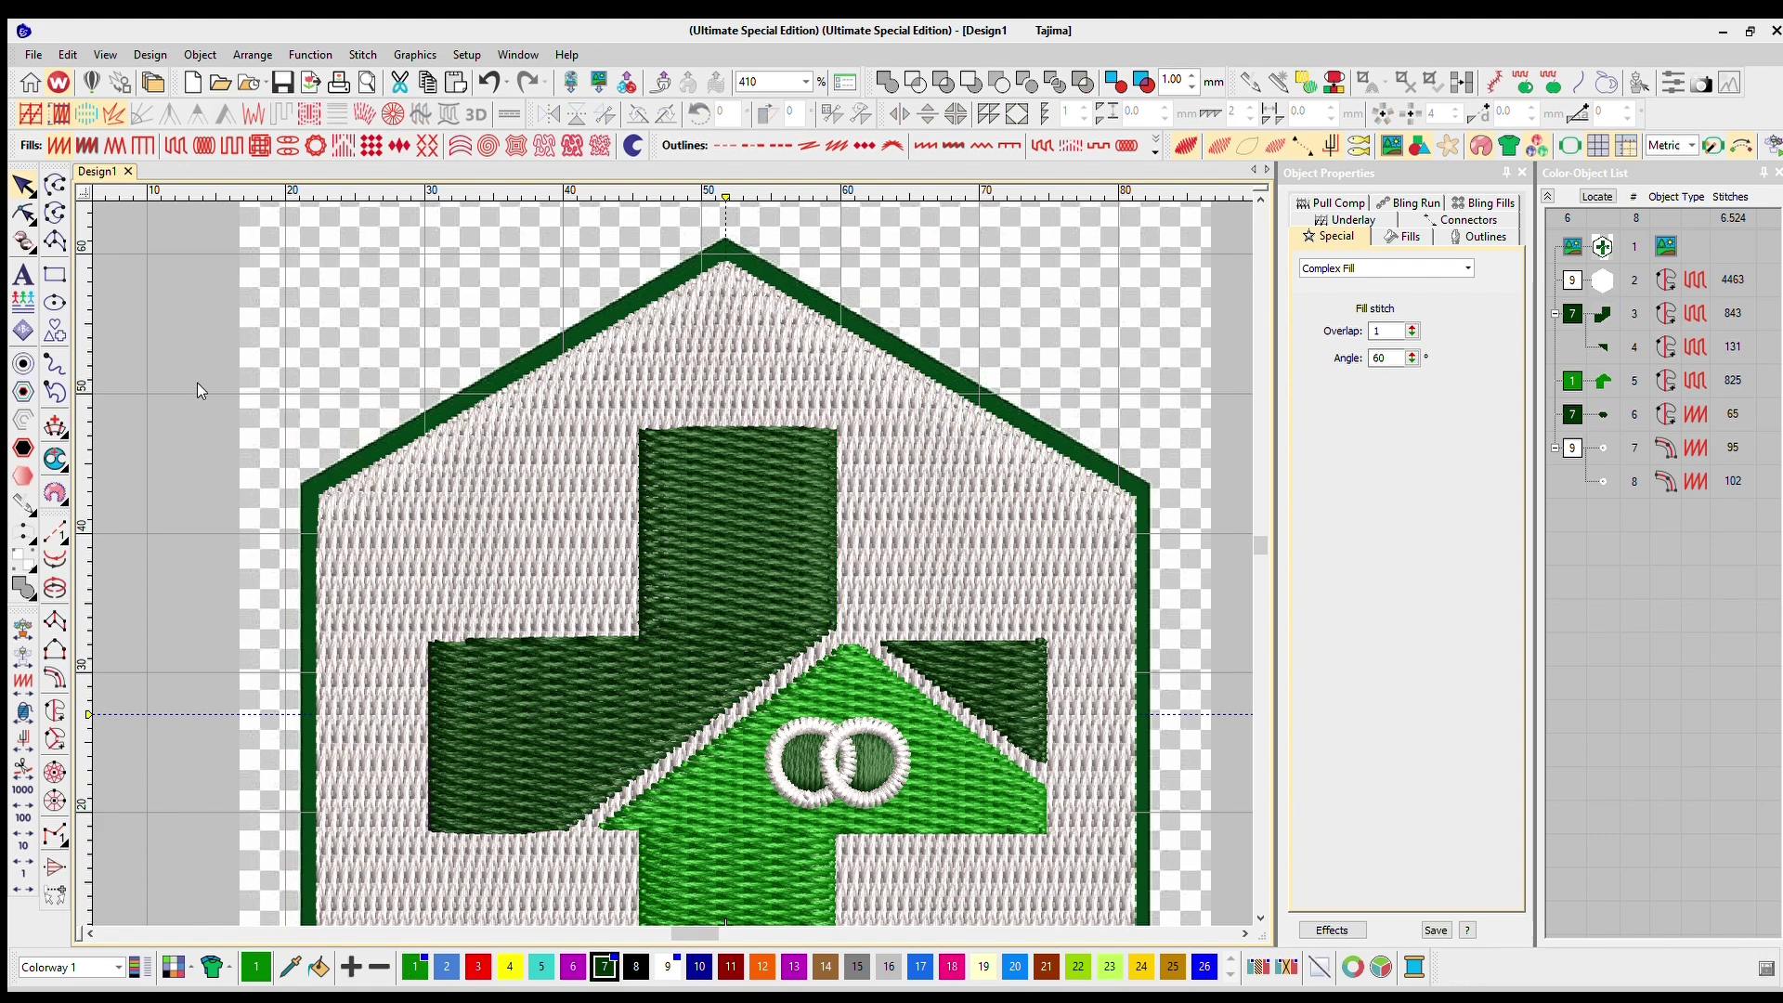
left_click(760, 496)
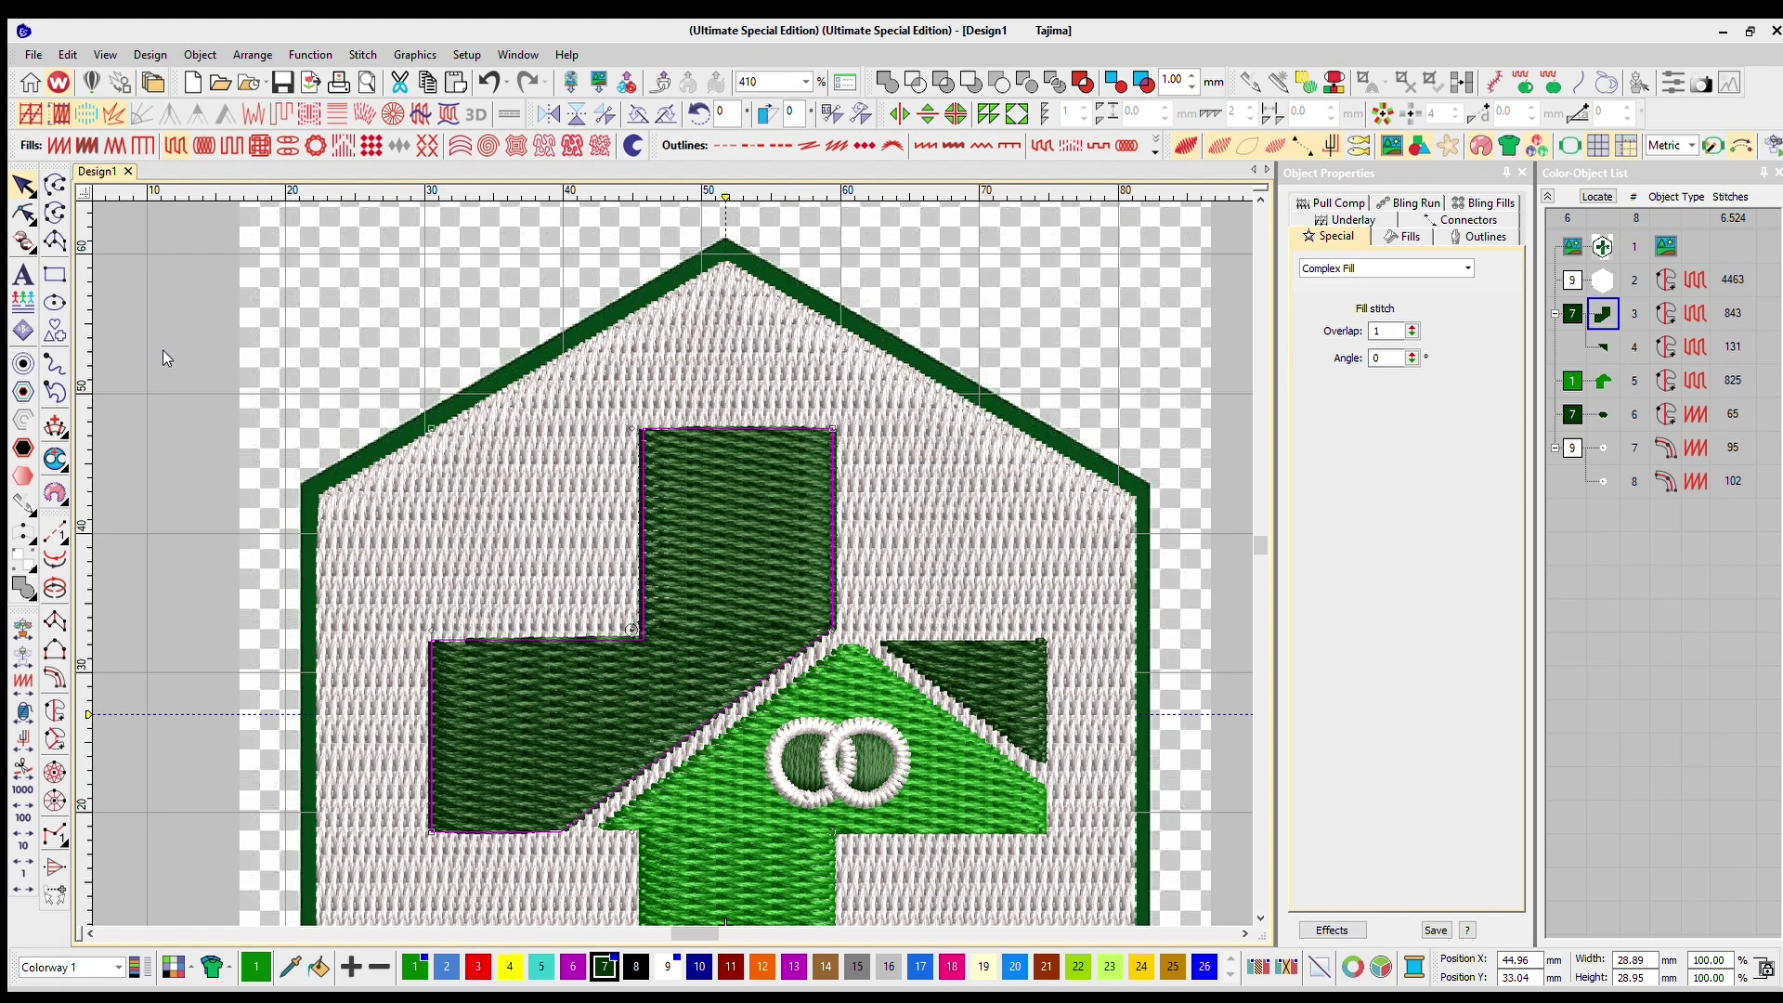
left_click(167, 364)
left_click(727, 485)
left_click(716, 506)
scroll(716, 505, "up", 2)
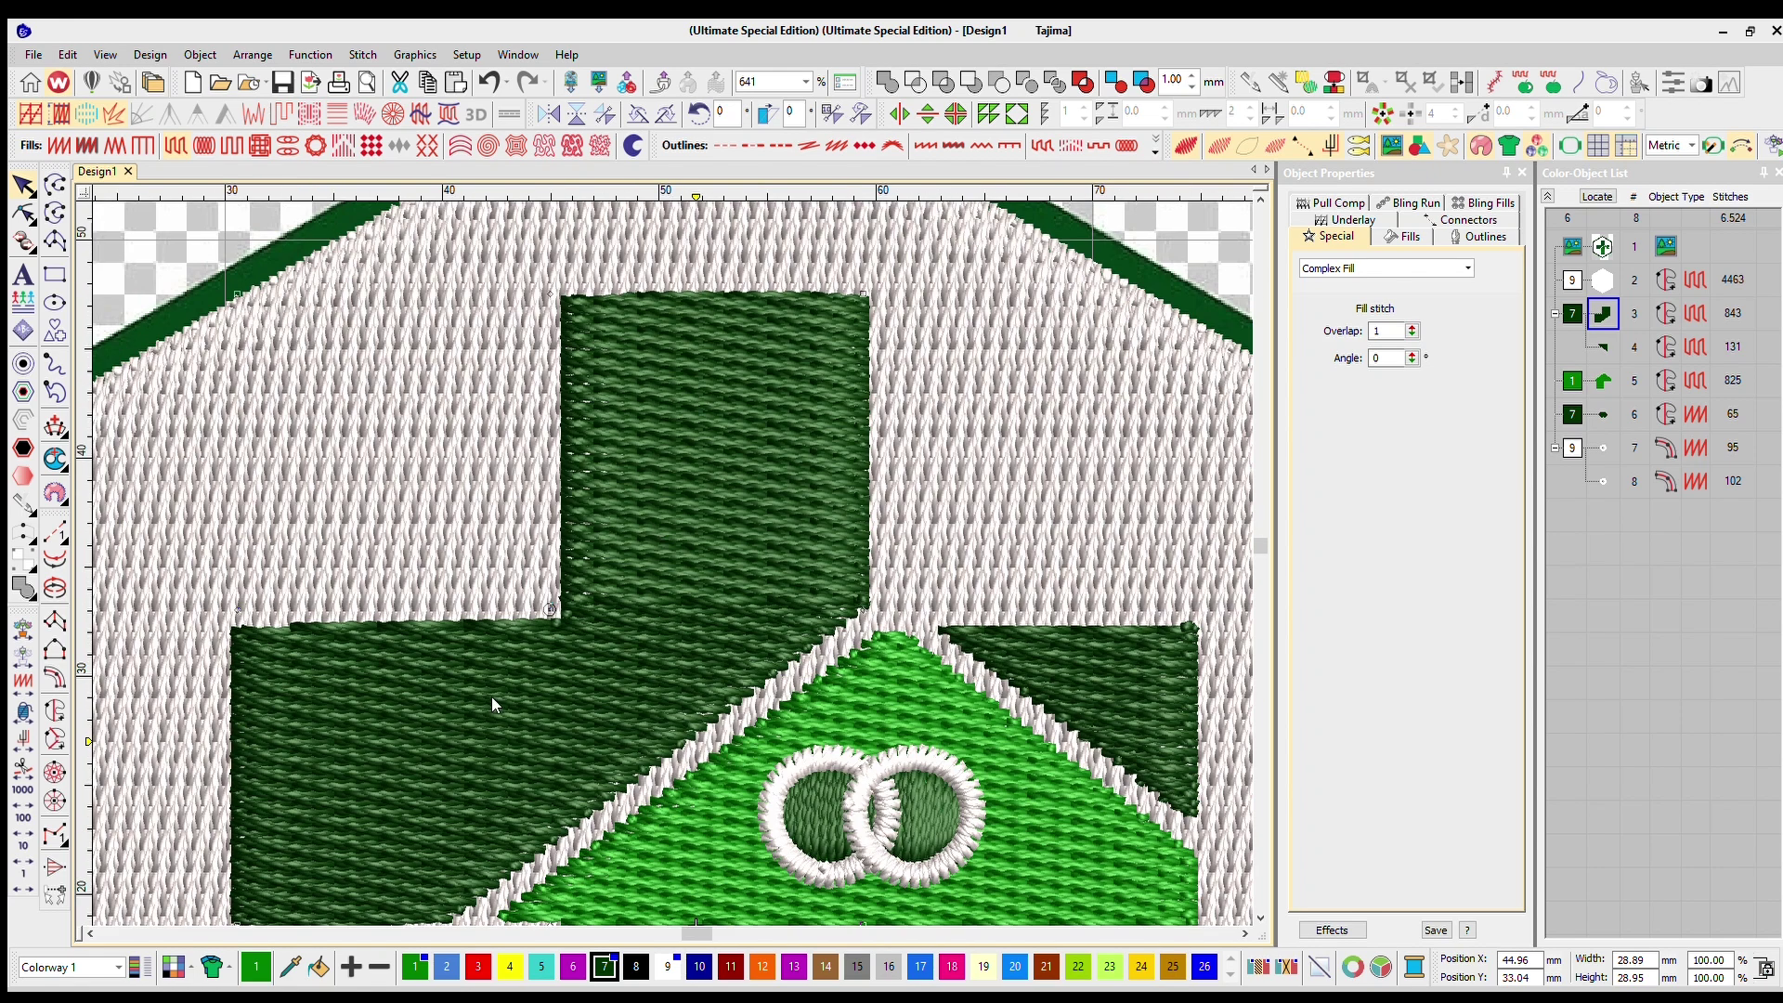
scroll(492, 697, "down", 2)
left_click(309, 360)
Duplicate the dark green cross piece, the light green house and the dark green triangle in place
left_click(817, 414)
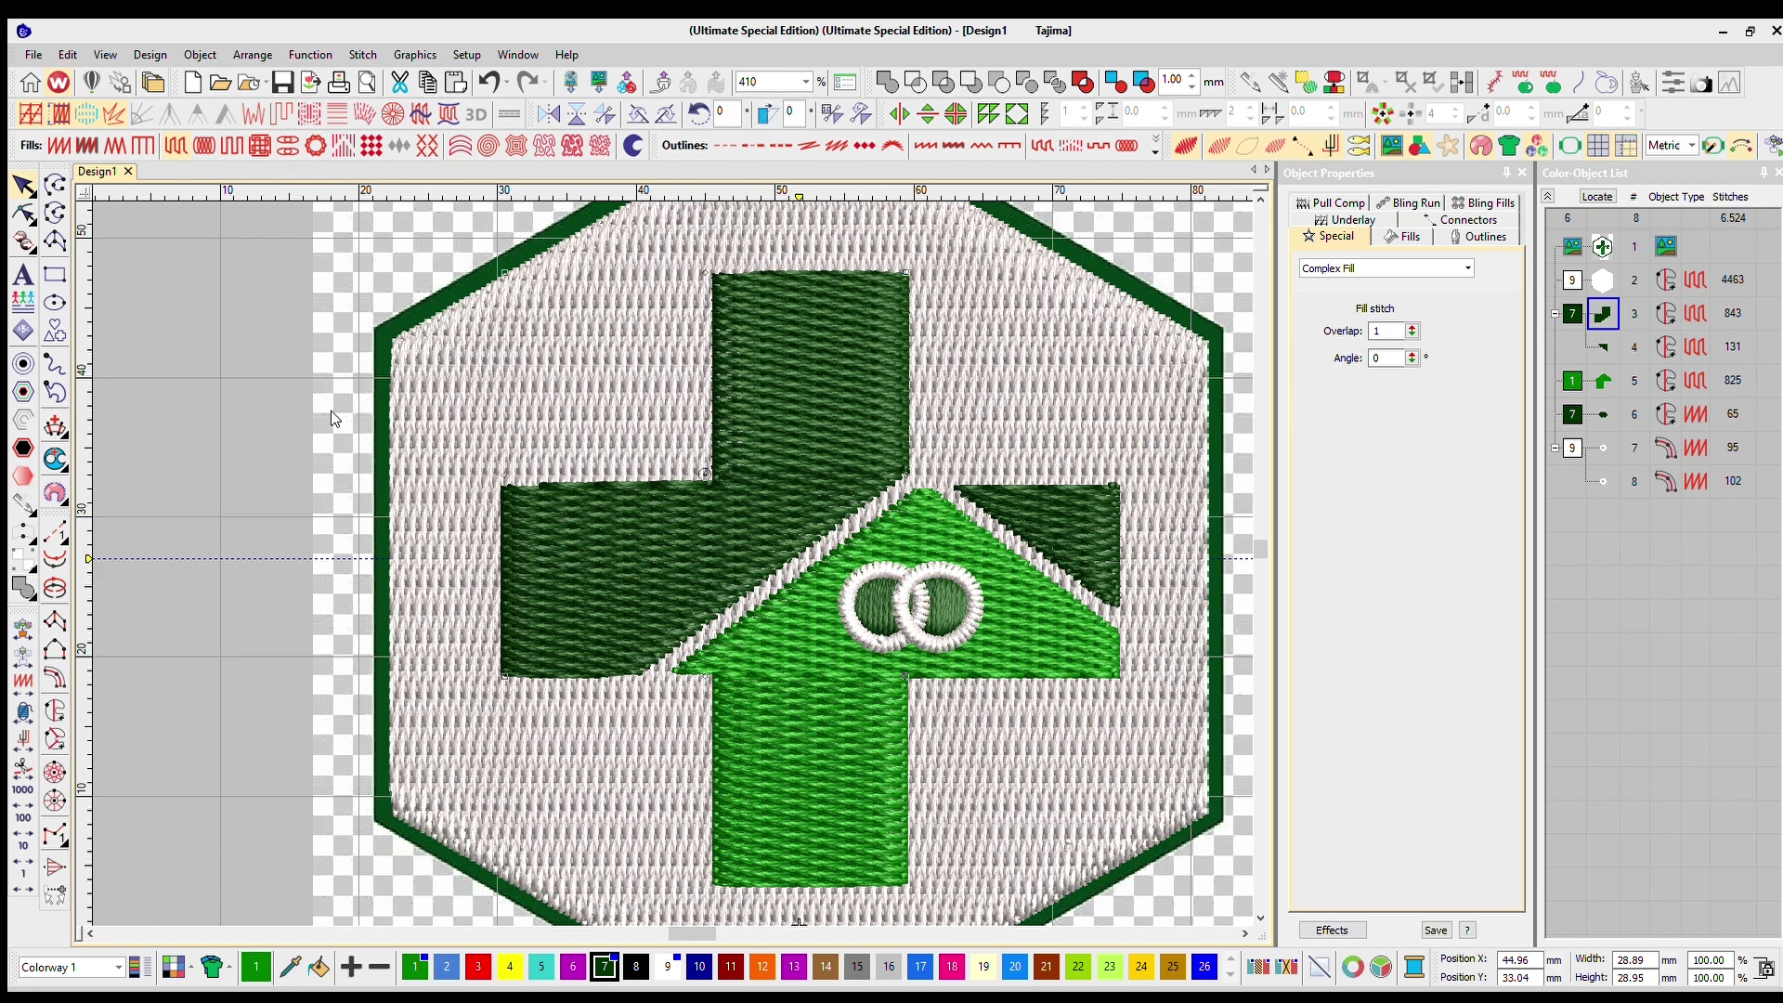
left_click(933, 505)
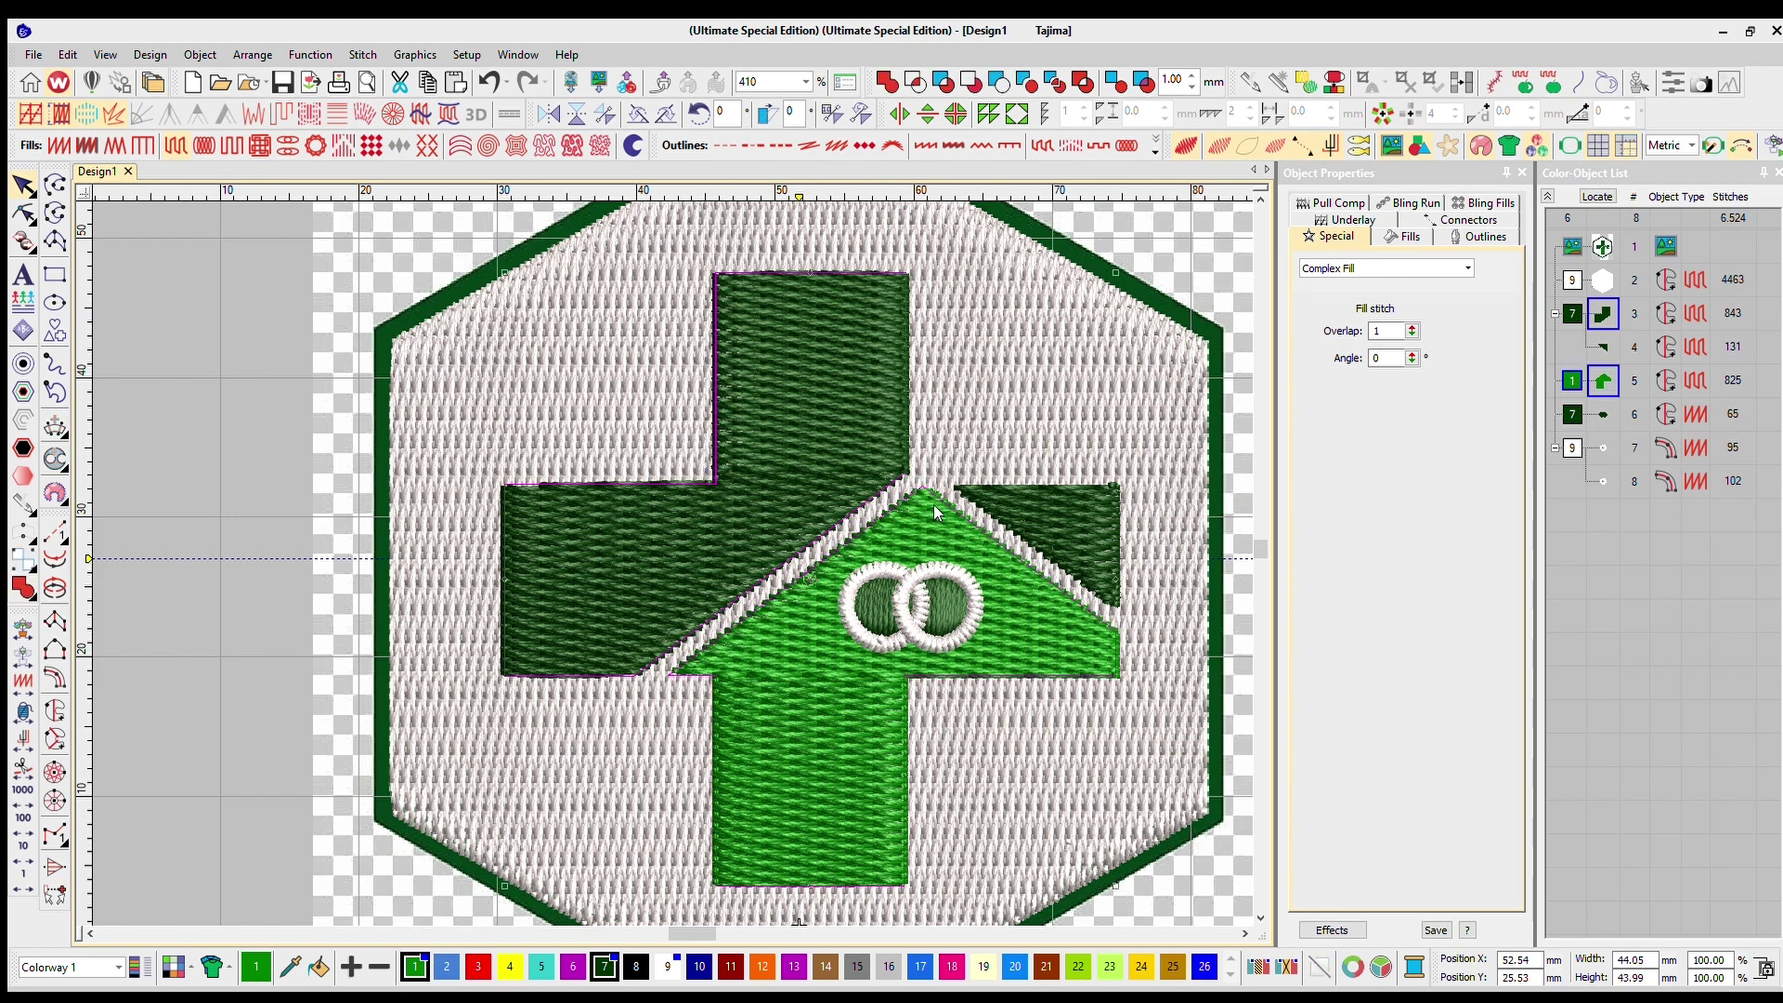
left_click(1068, 498, "ctrl")
key("ctrl+v")
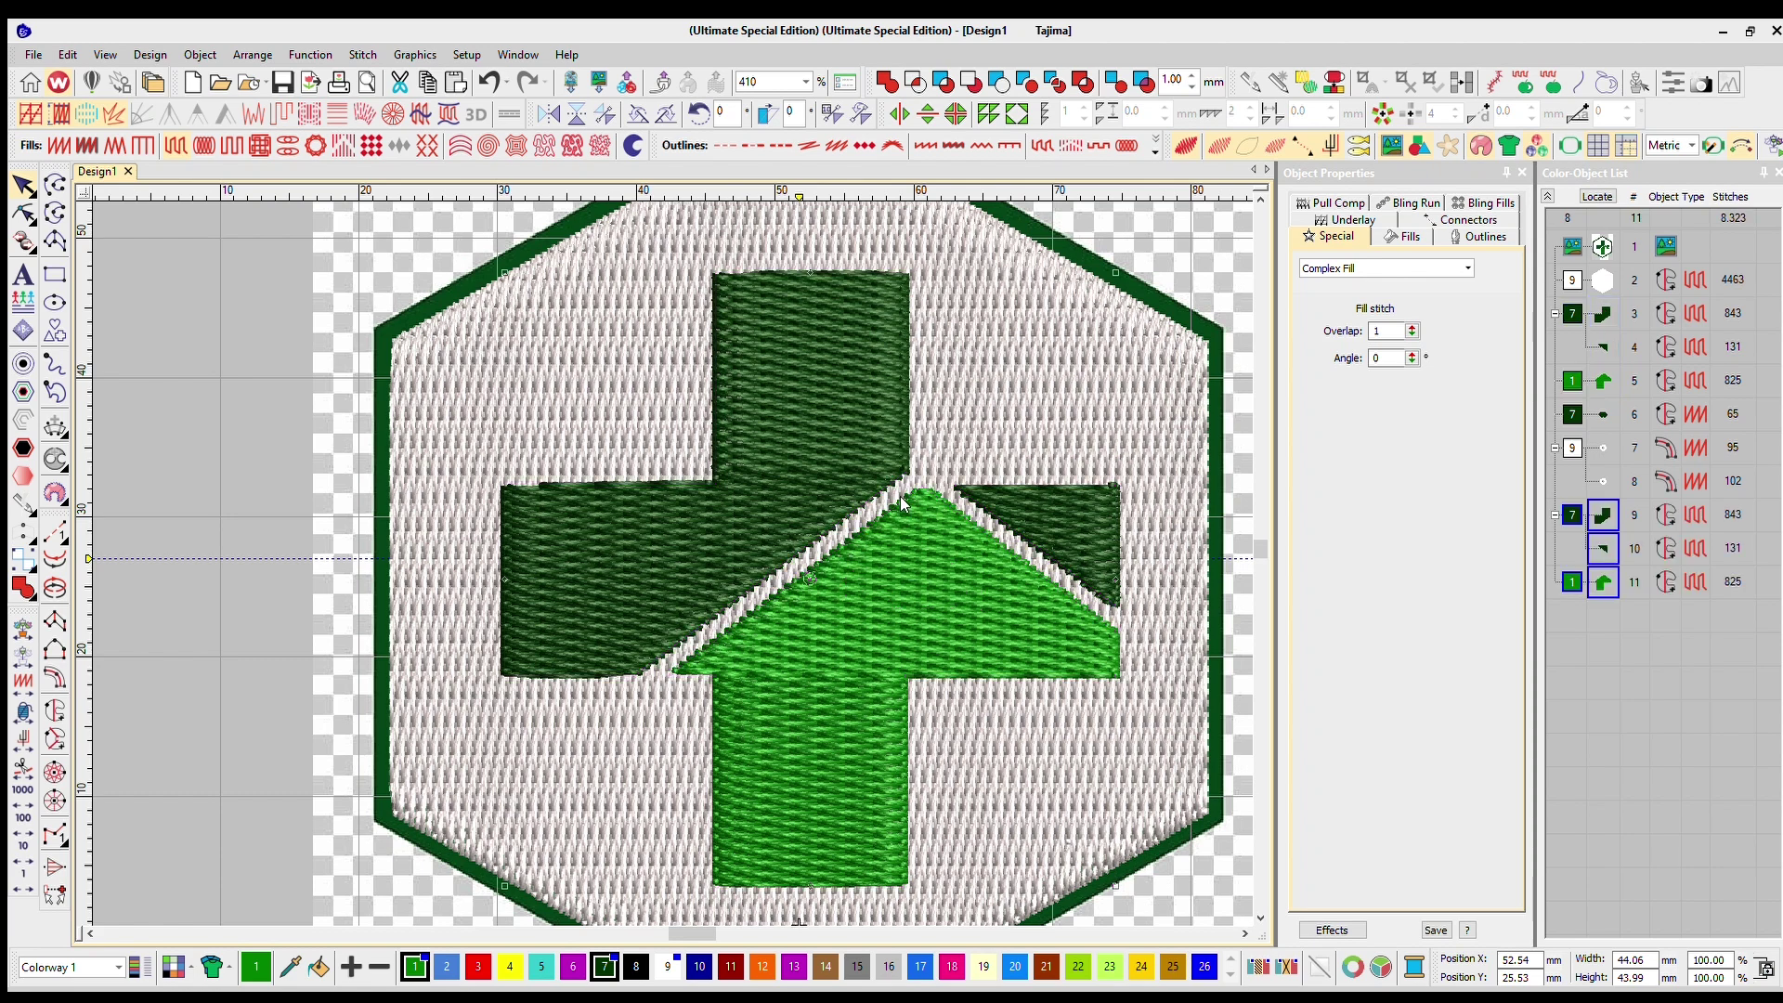
scroll(665, 531, "down", 2)
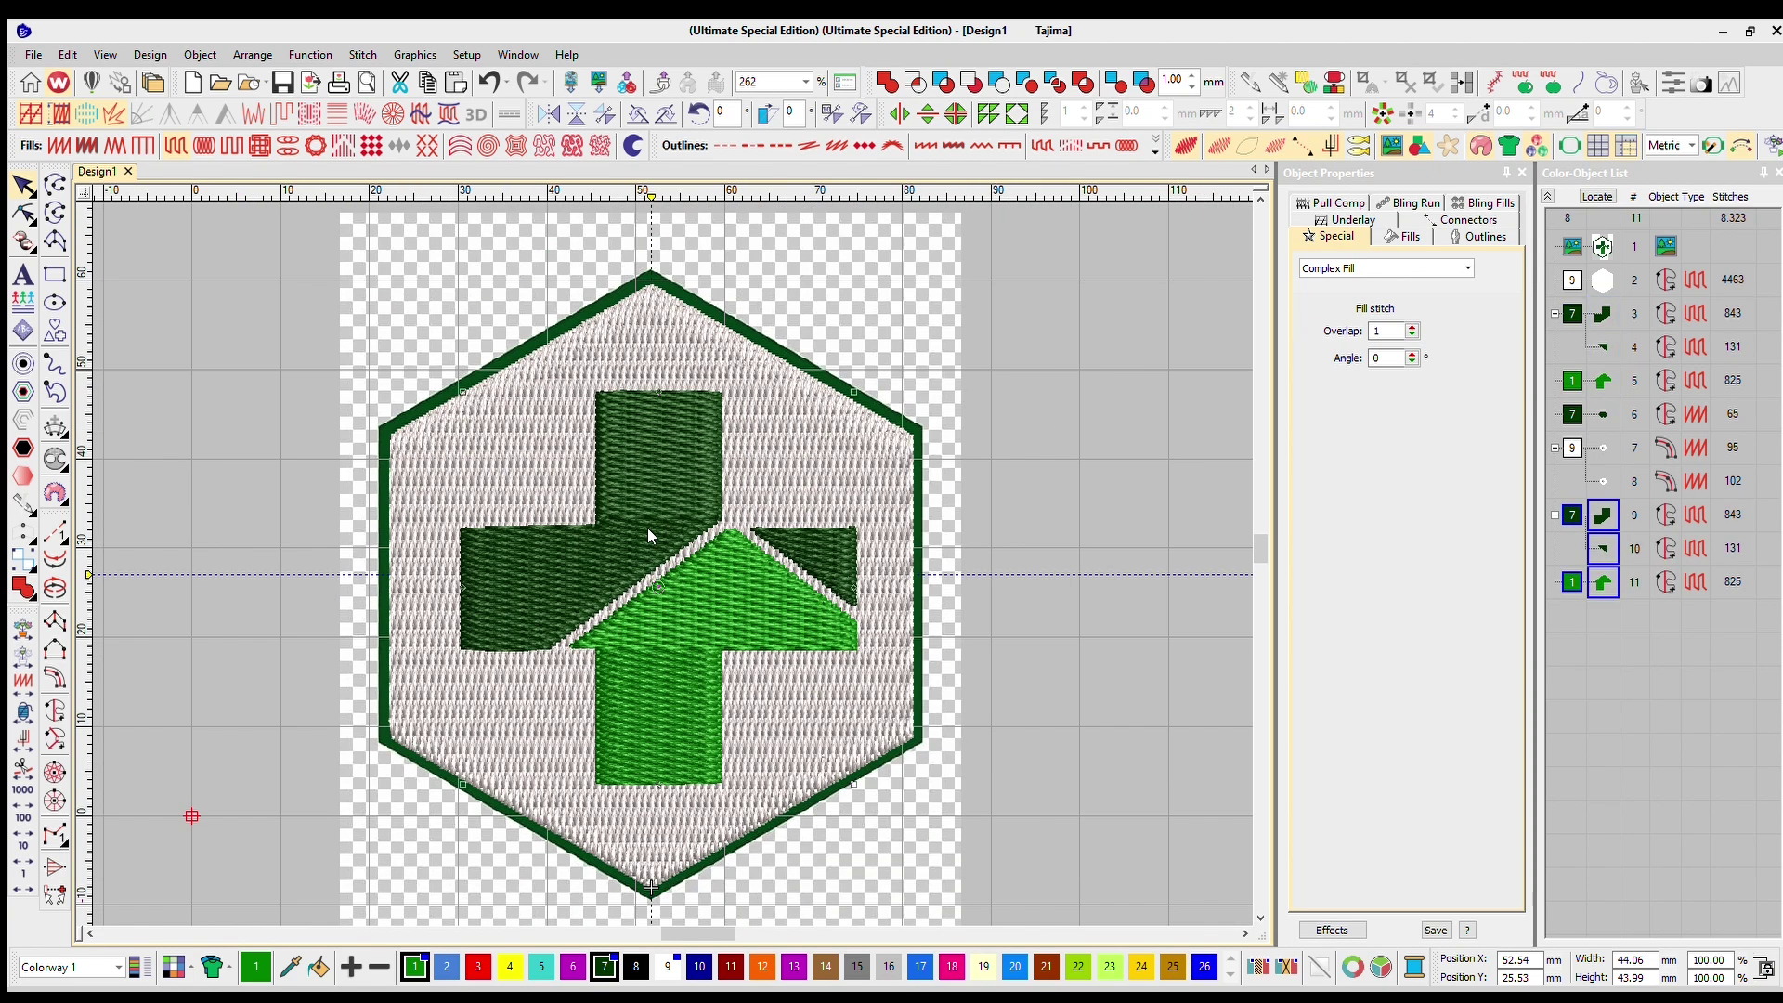
left_click(237, 455)
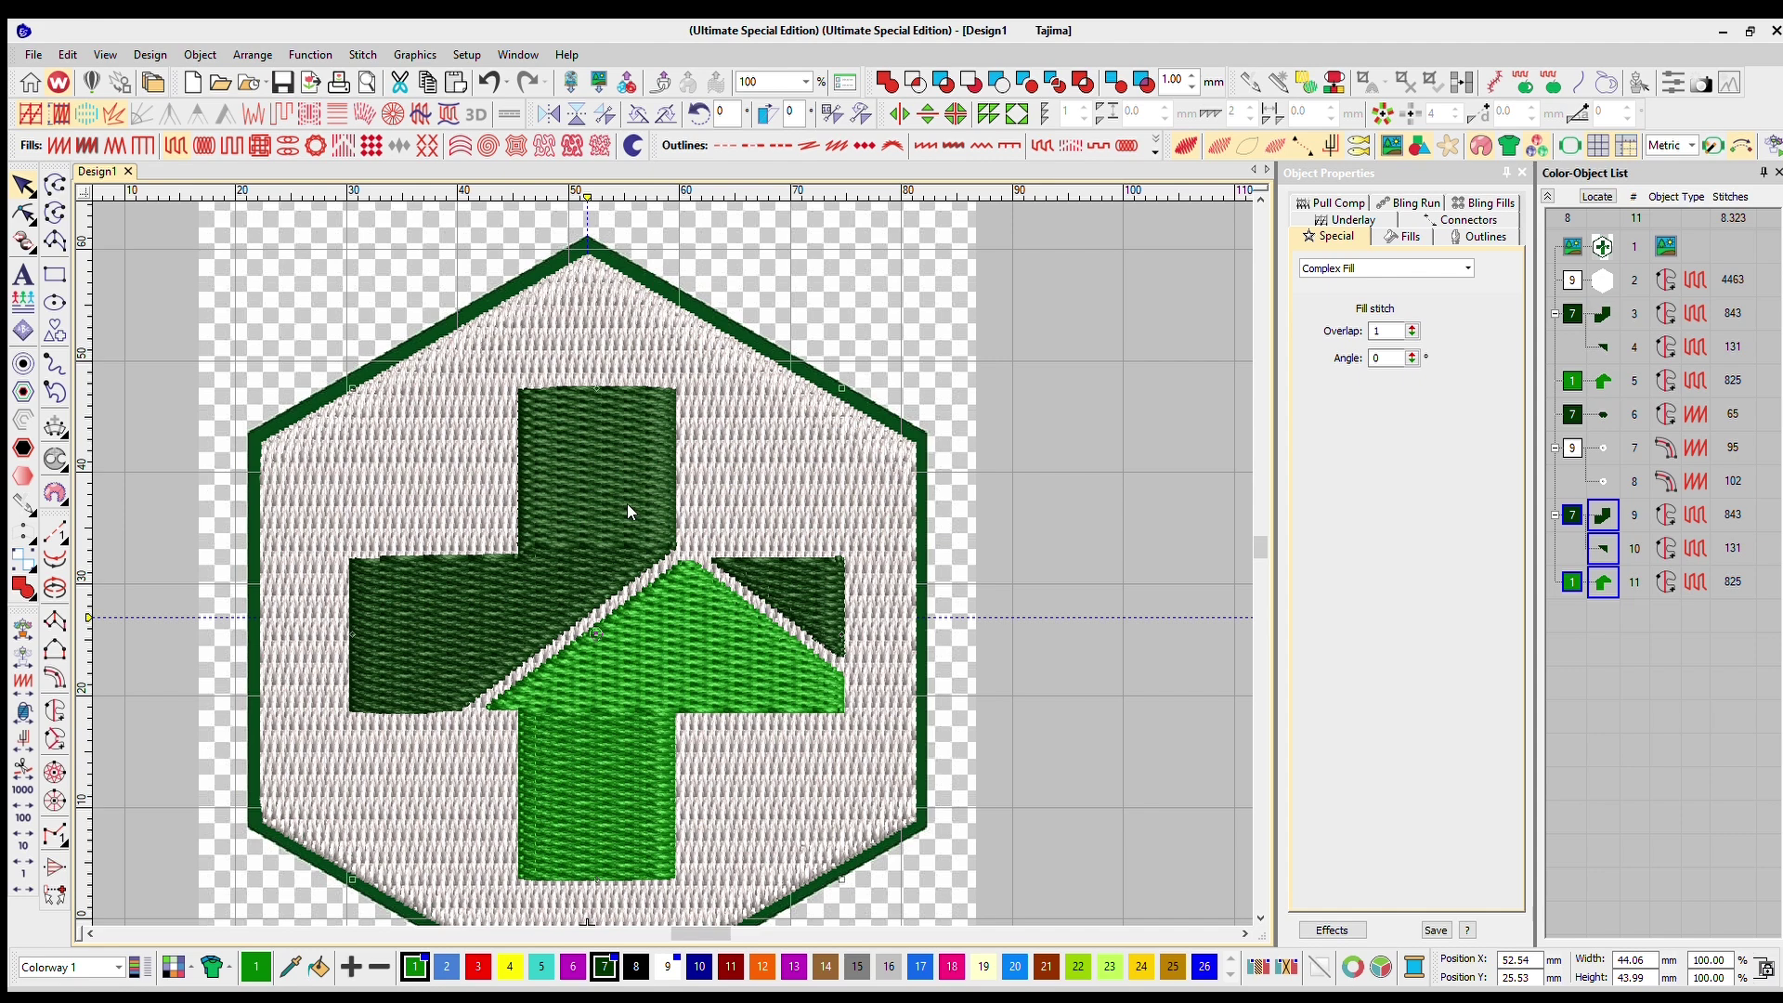
scroll(664, 532, "down", 1)
scroll(663, 532, "up", 1)
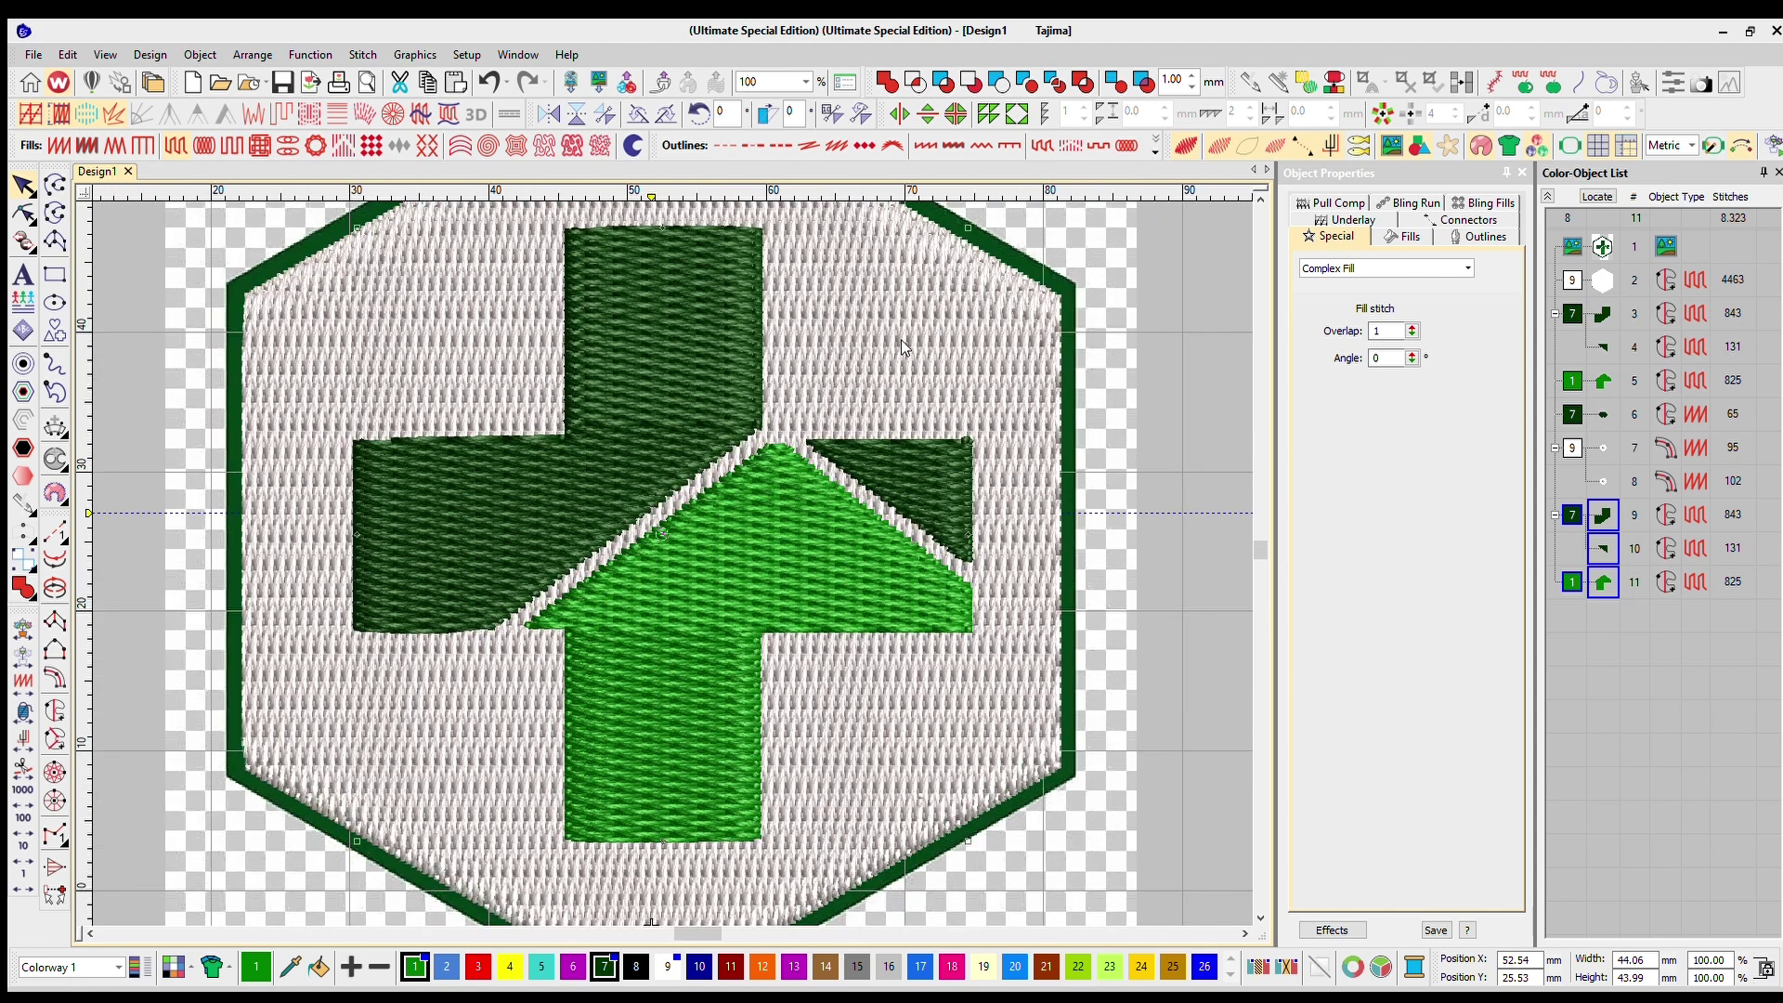
left_click(1184, 346)
Delete the duplicate of the dark green triangle, keeping the original
scroll(665, 532, "up", 2)
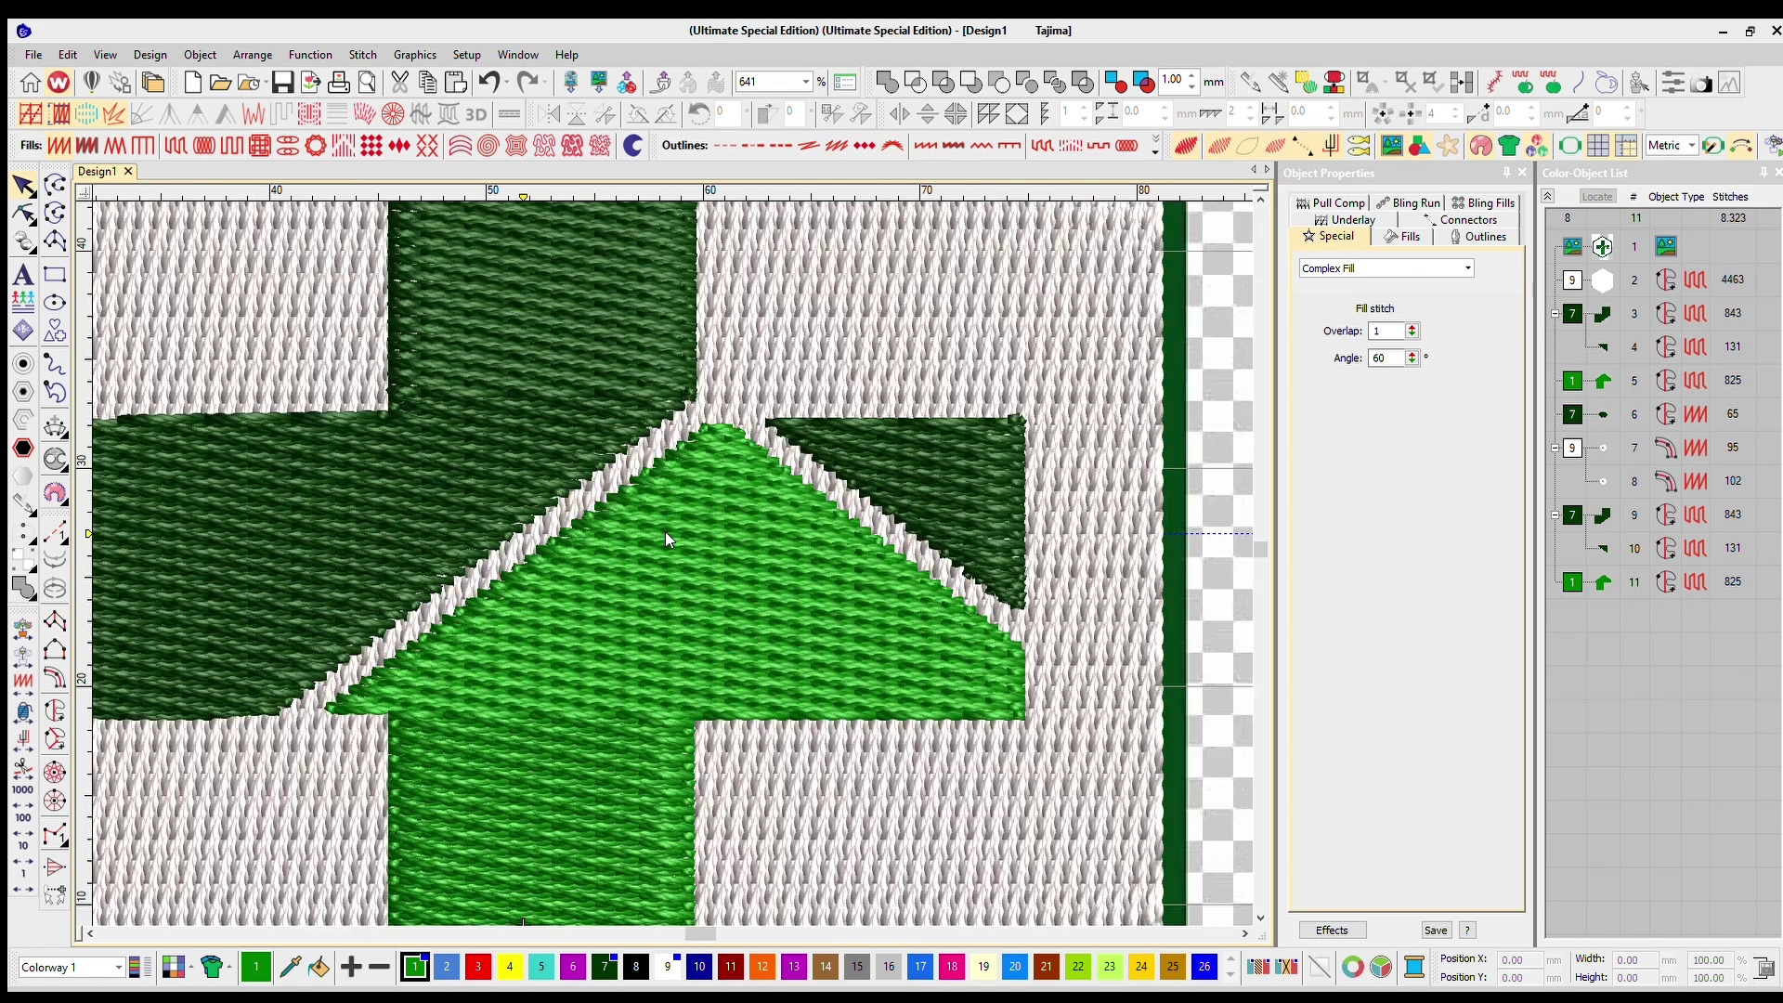
scroll(665, 531, "down", 2)
scroll(665, 531, "up", 1)
left_click(1604, 549)
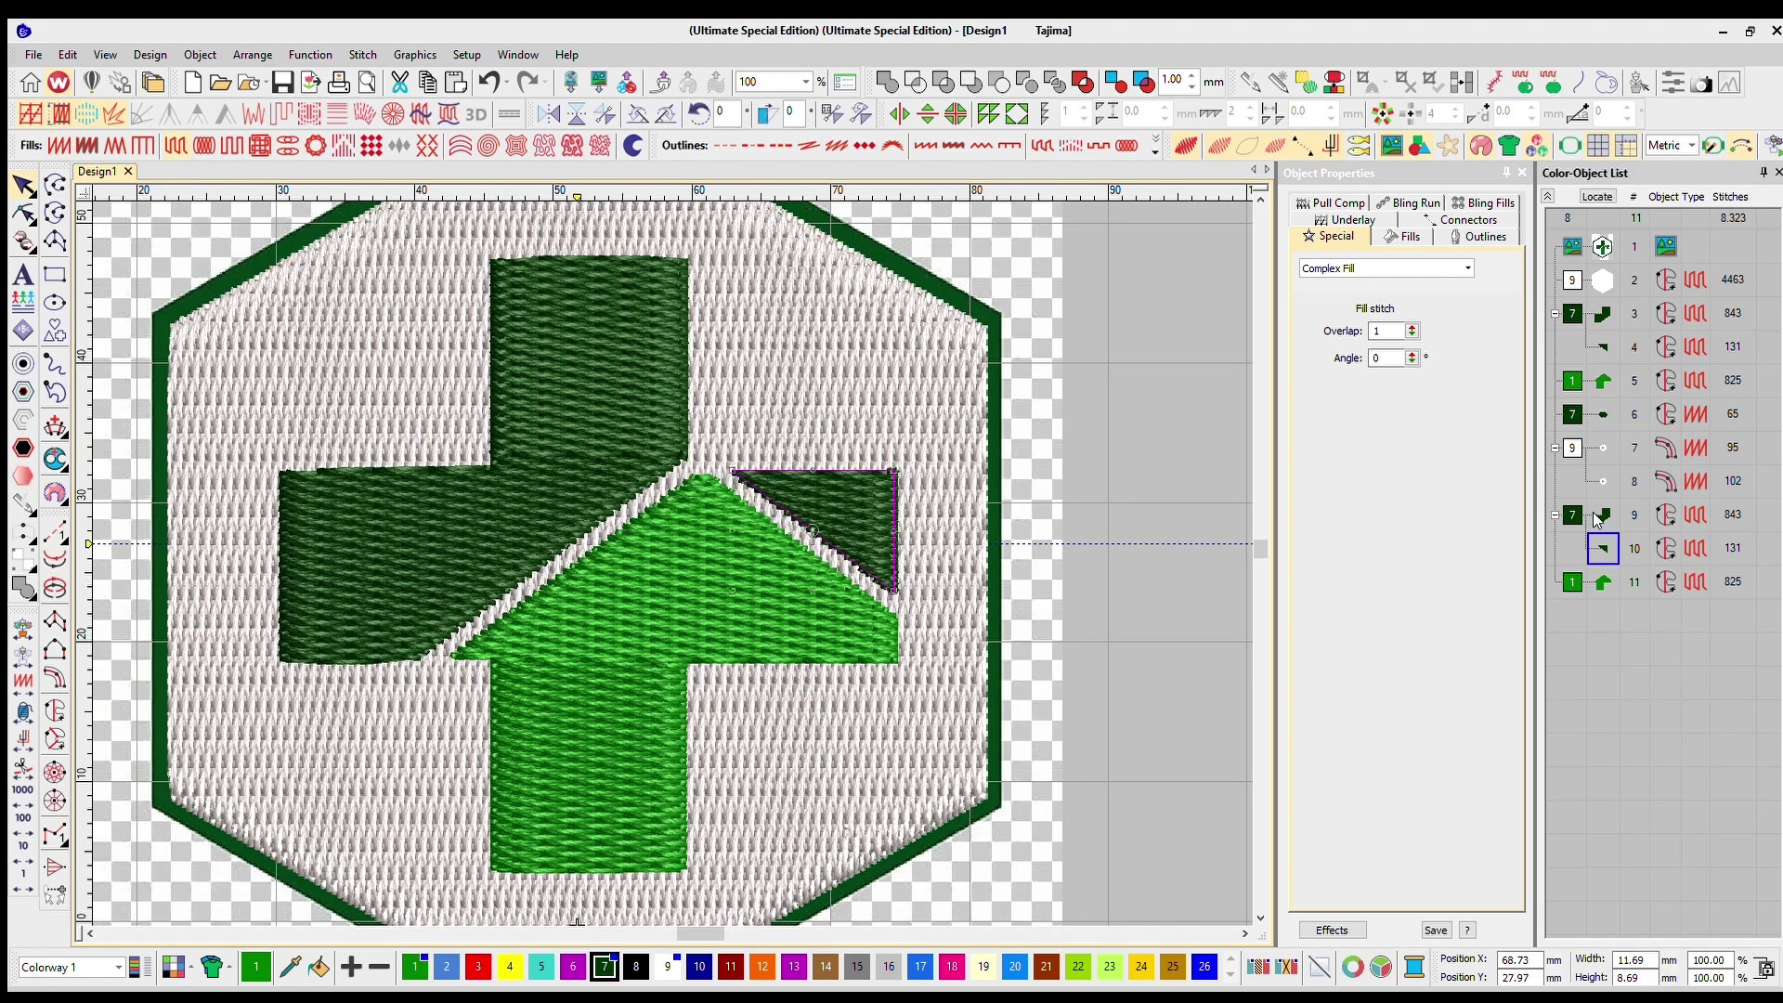
key("Delete")
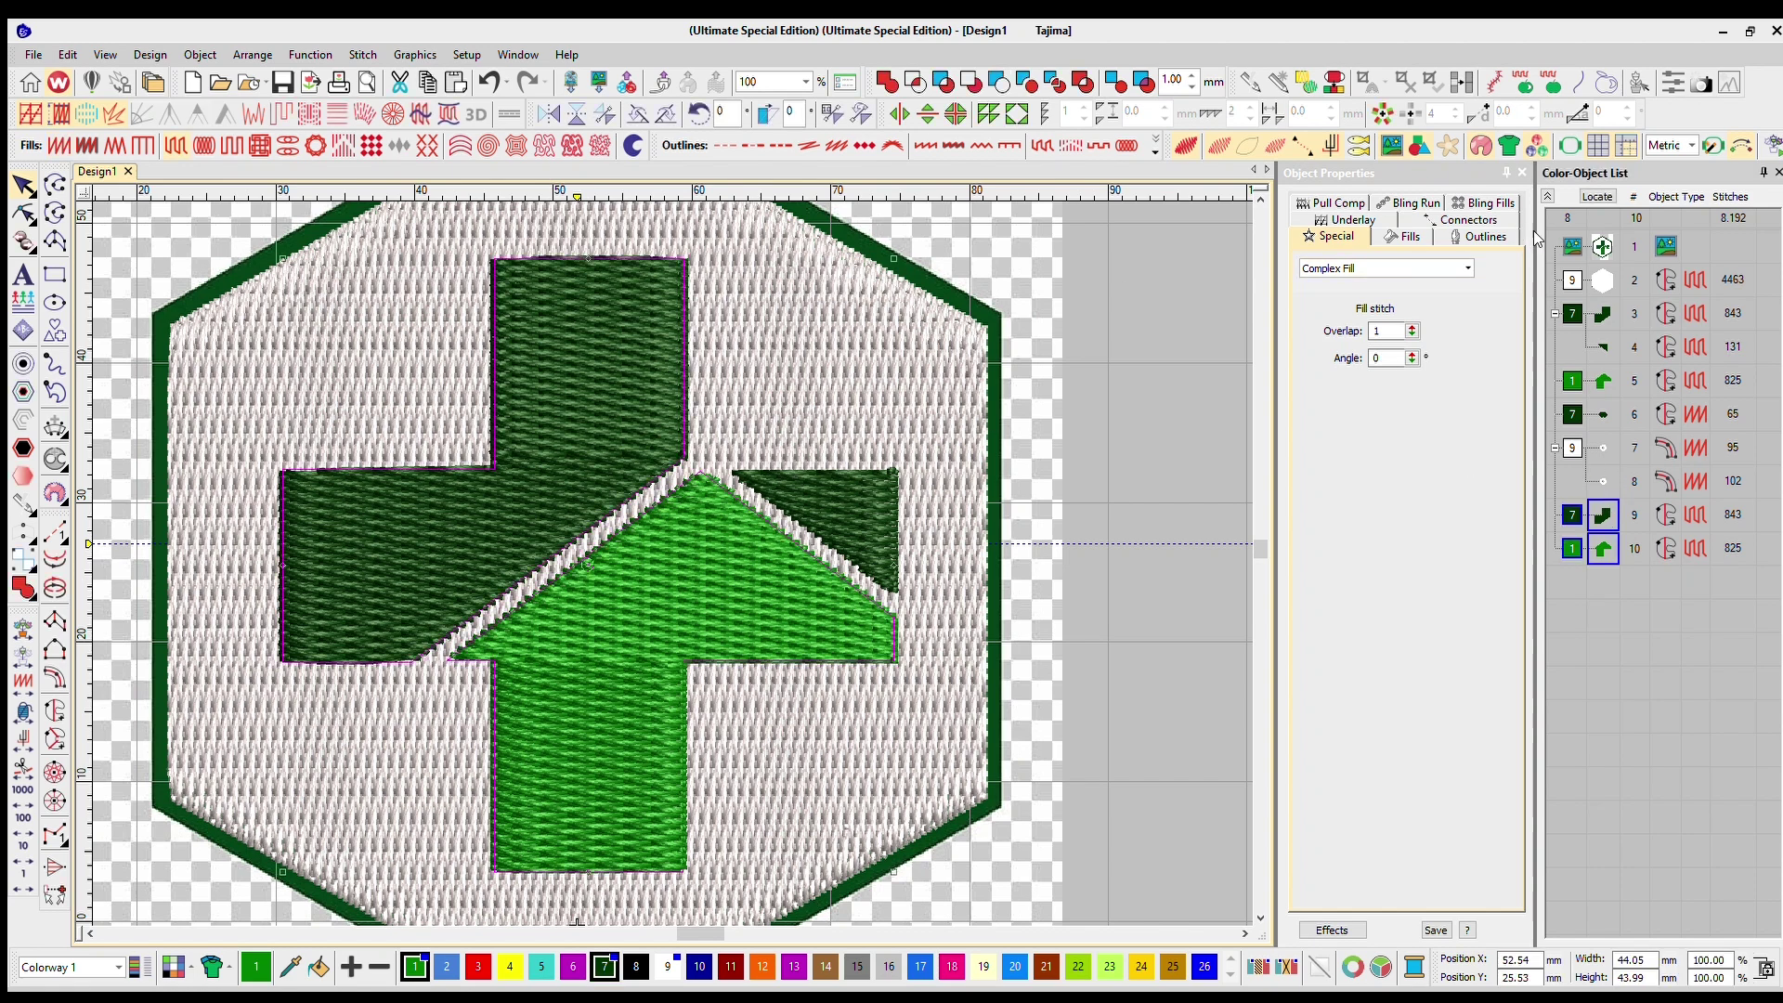
Cut the duplicated cross piece and house shapes out of the white hexagon background
left_click(1603, 279, "ctrl")
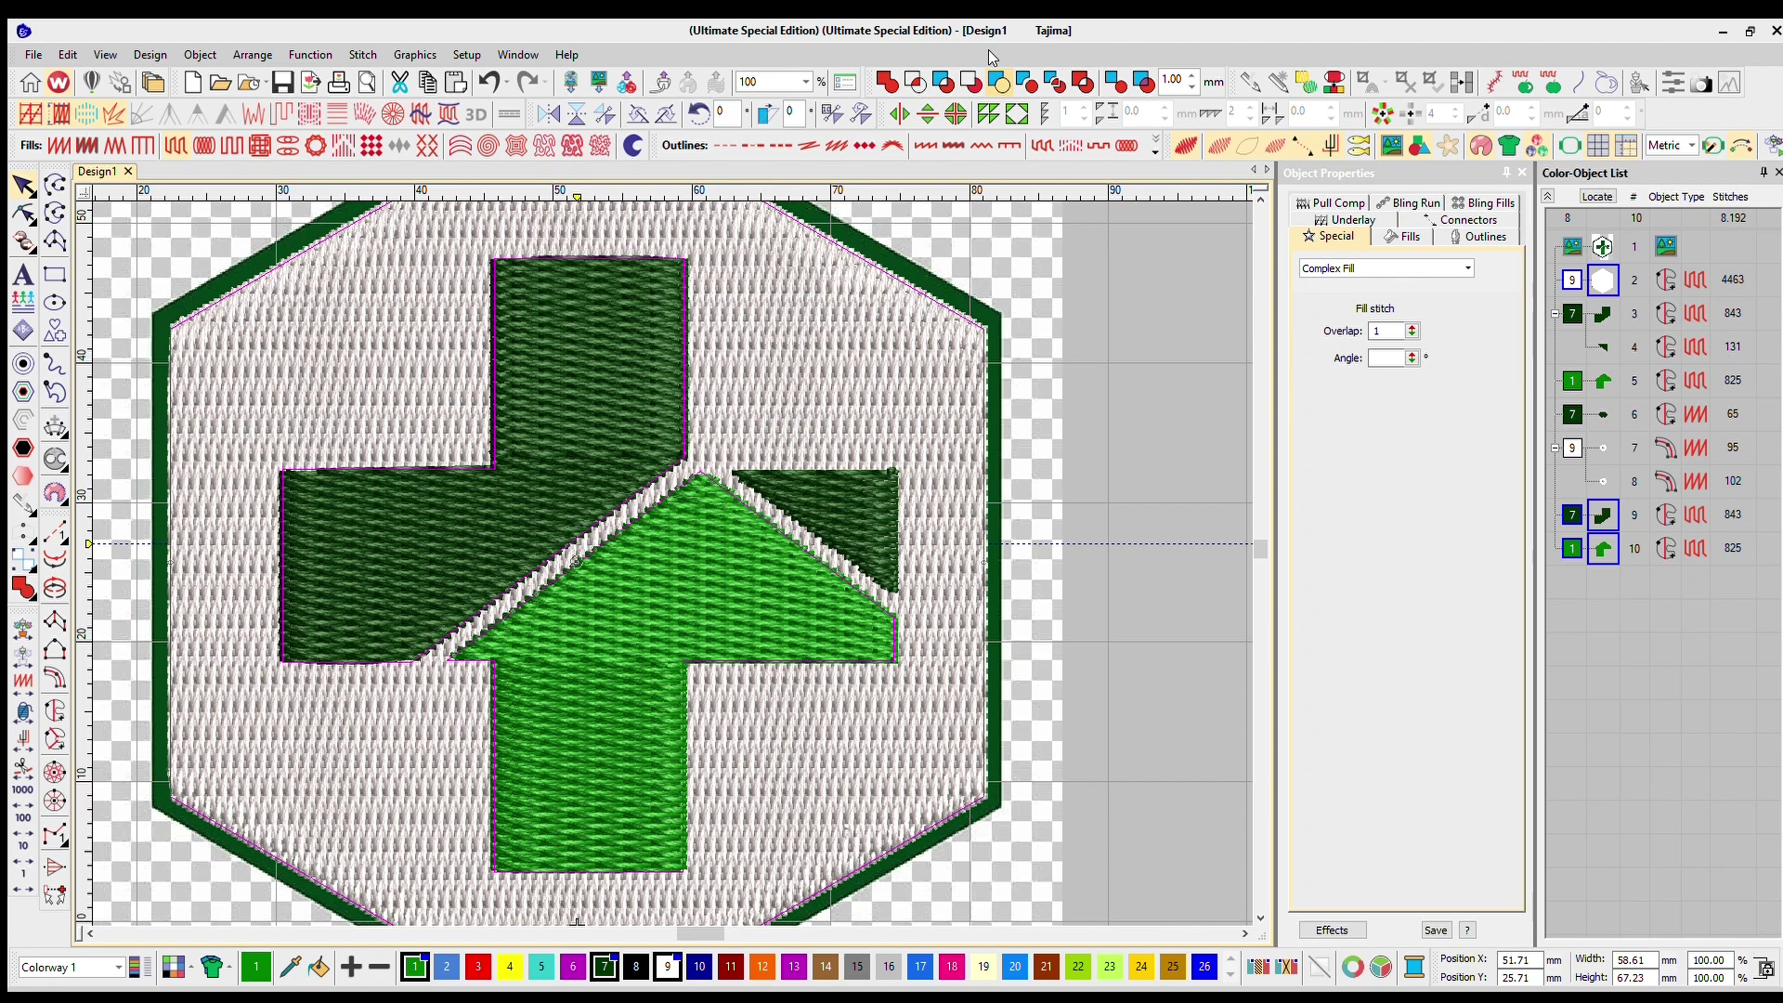
left_click(1000, 82)
scroll(665, 531, "down", 2)
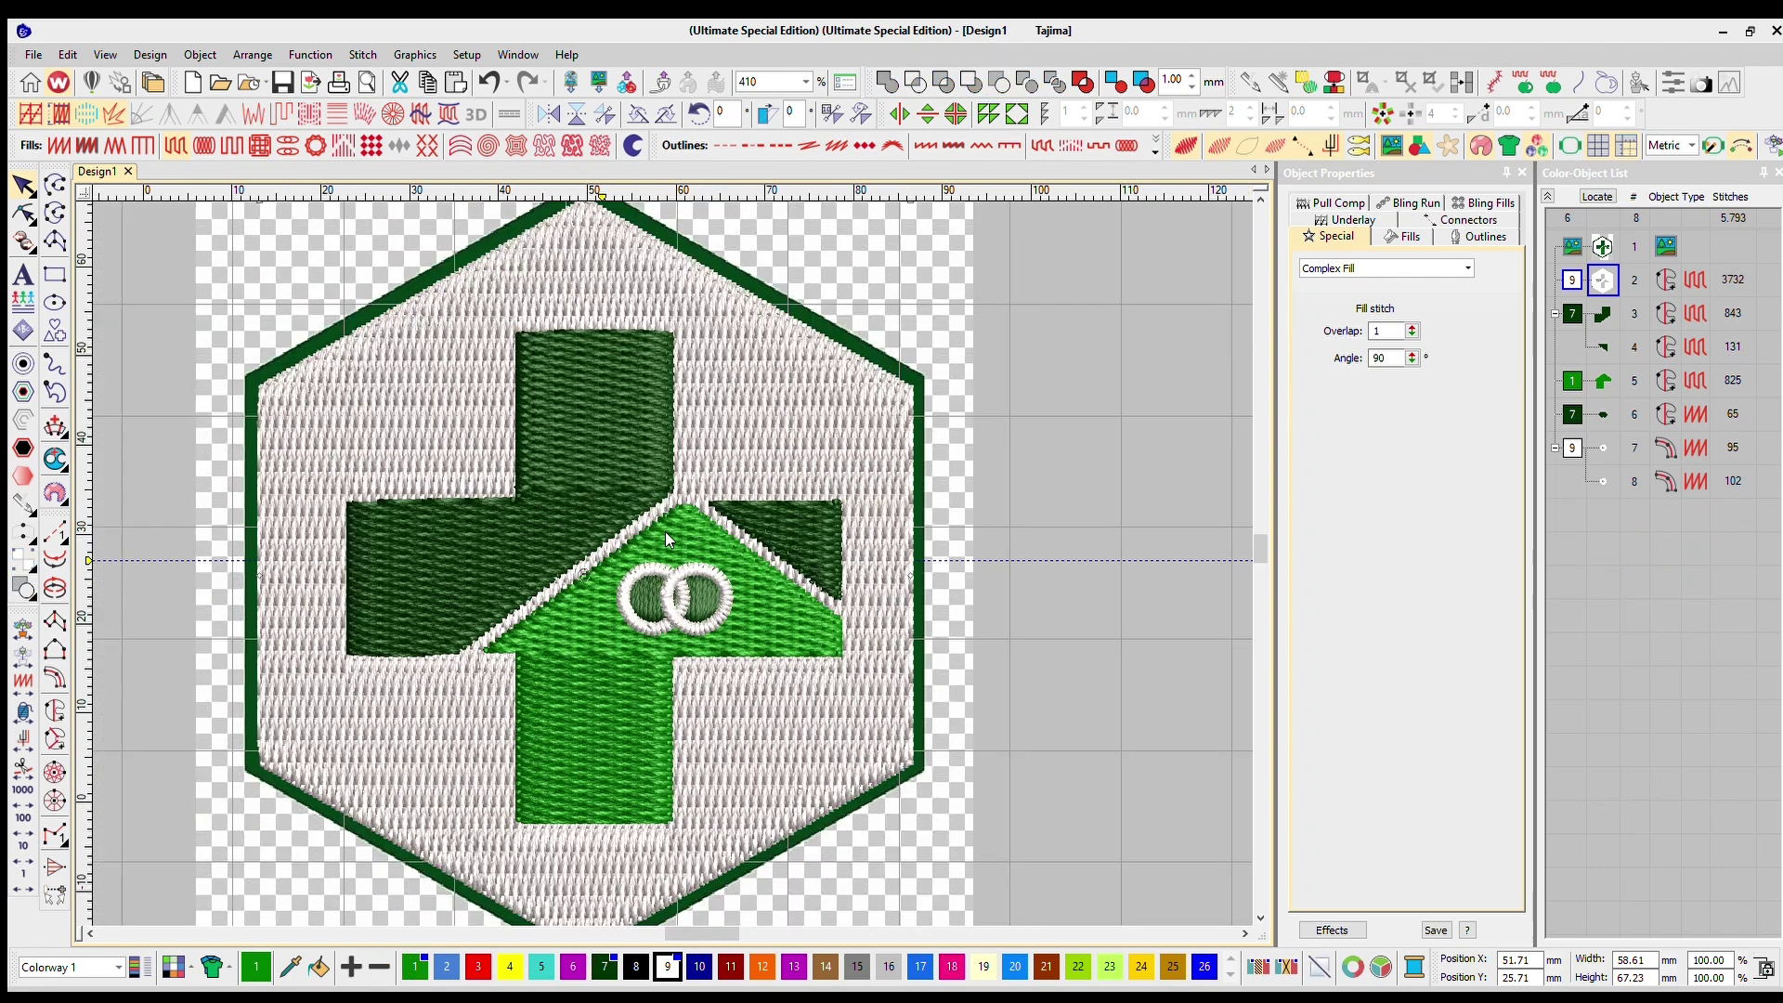
Move the white hexagon background aside to check its cut-outs, and undo the move
left_click(724, 421)
left_click_drag(725, 420, 953, 423)
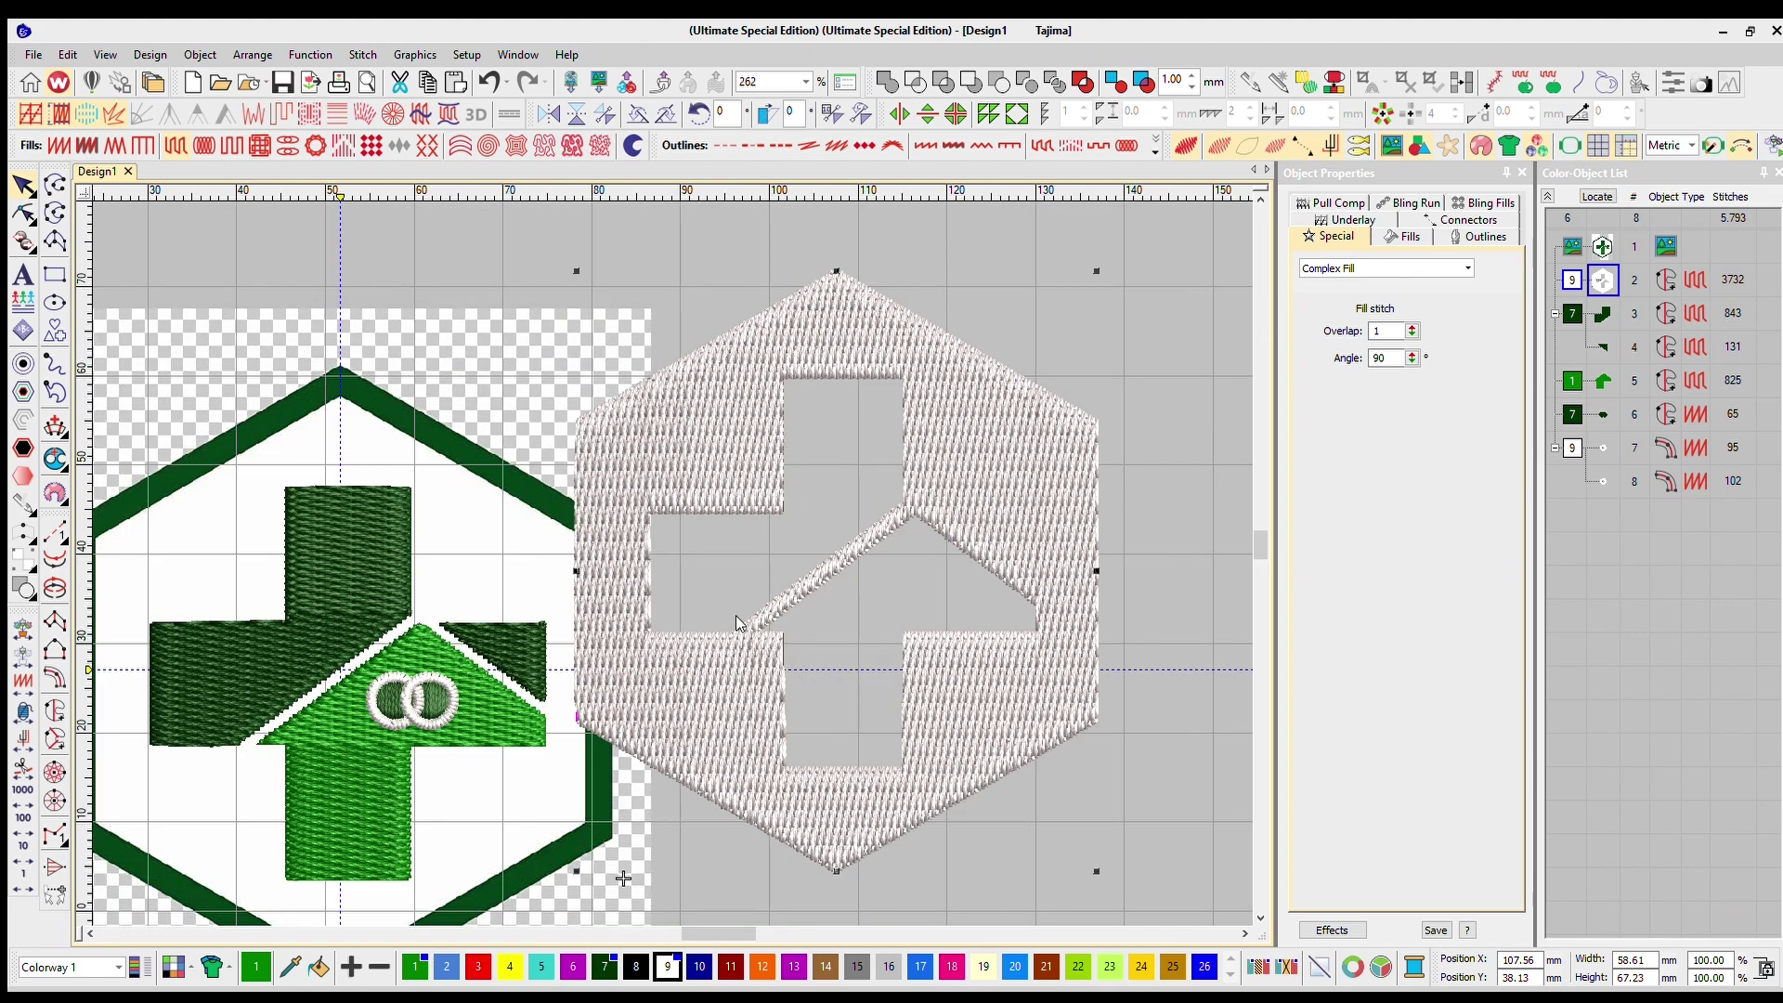
left_click(660, 212)
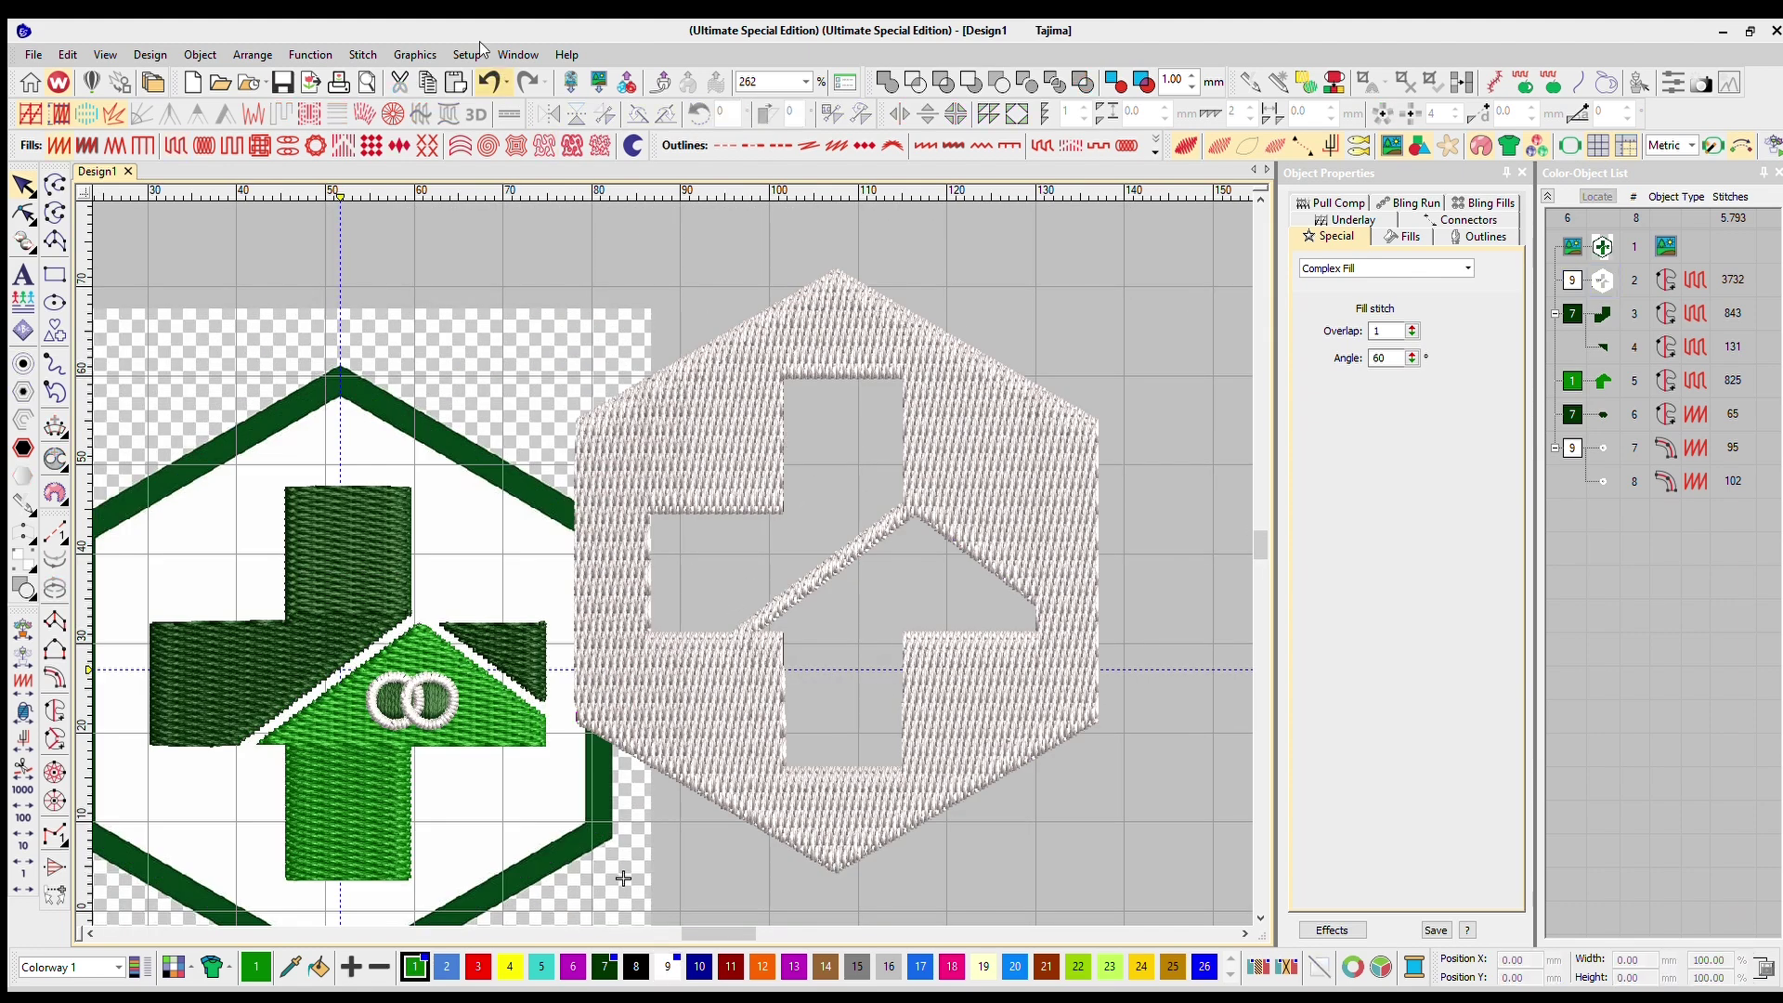
left_click(490, 82)
key("0")
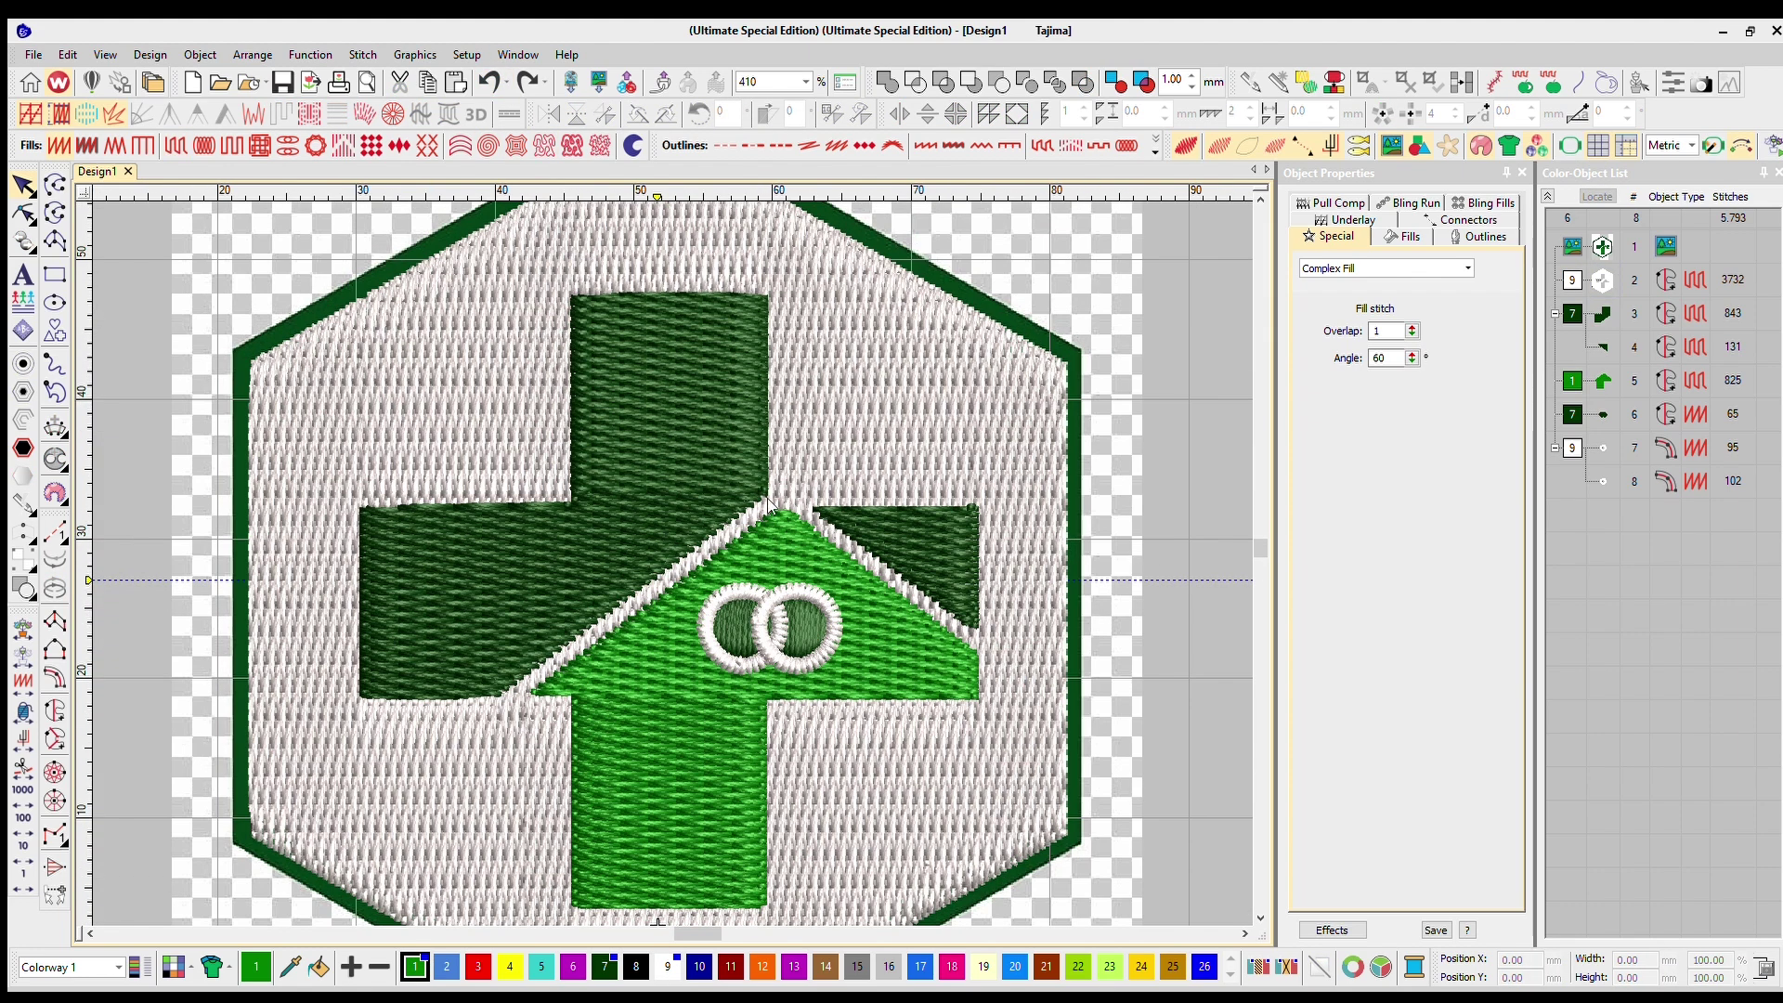
Examine the cut hexagon background's edges around the cross piece, triangle and house, close up and across the whole logo
left_click(888, 438)
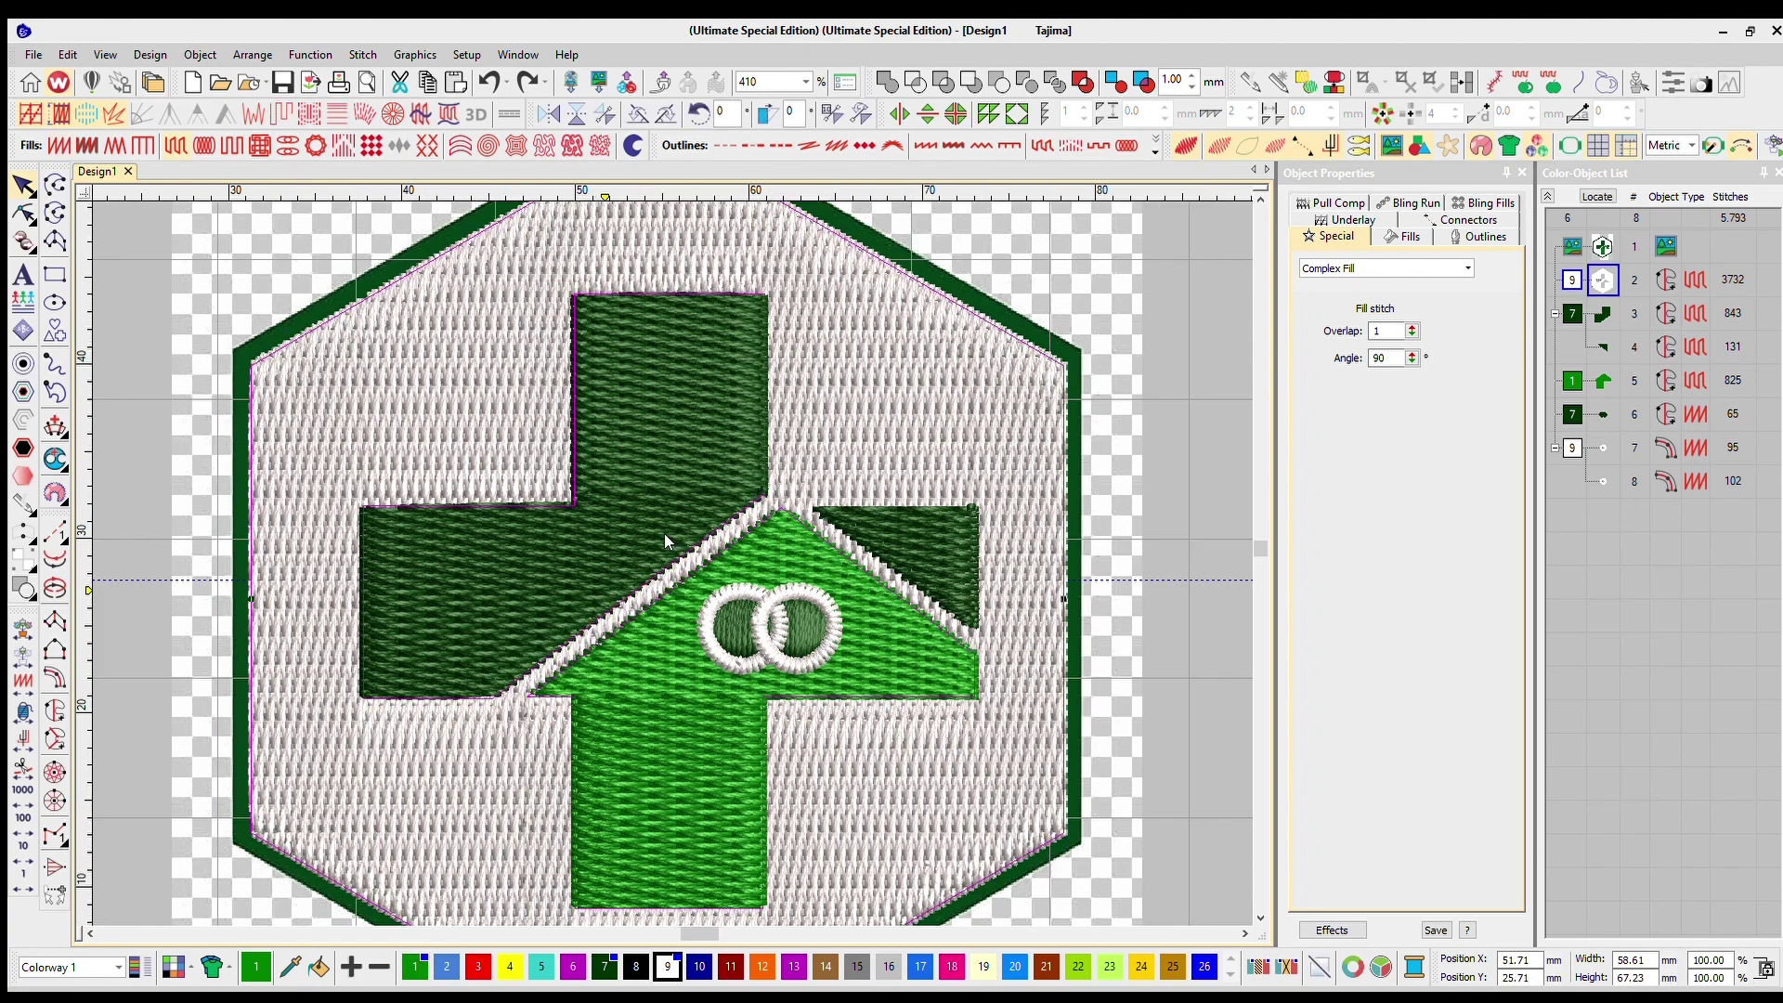
scroll(665, 533, "up", 2)
scroll(666, 533, "down", 1)
scroll(580, 627, "up", 2)
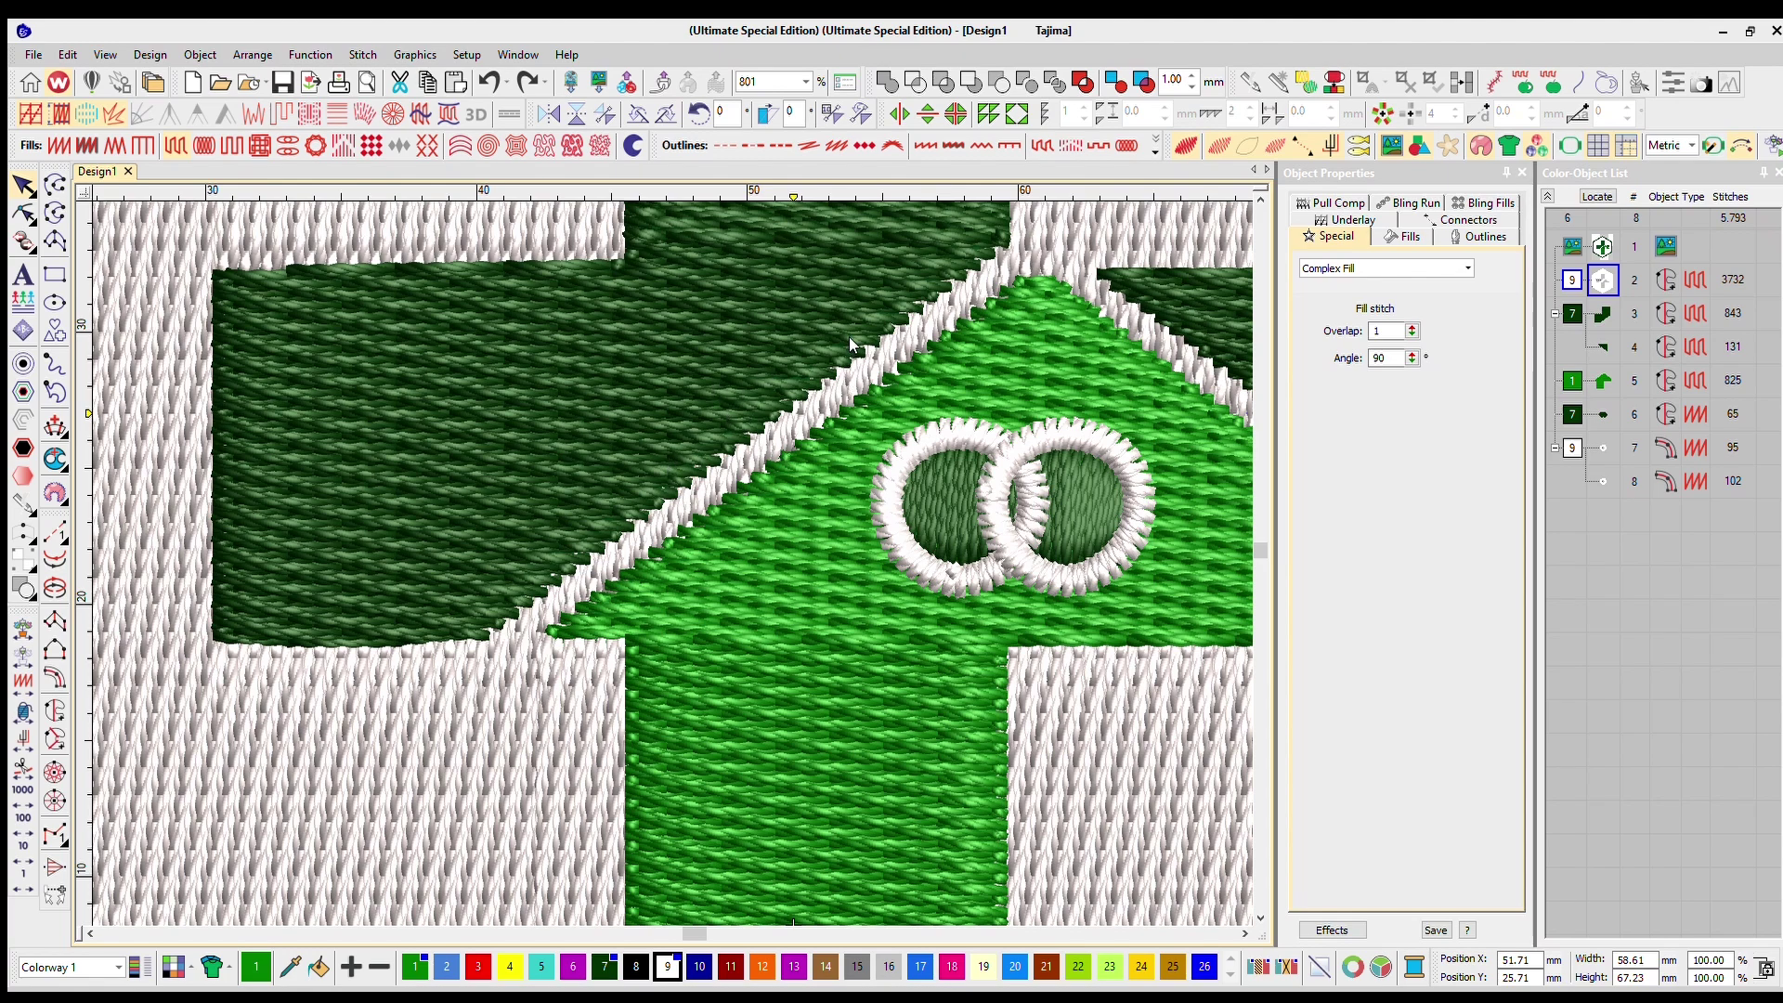
scroll(932, 349, "down", 1)
scroll(713, 550, "up", 1)
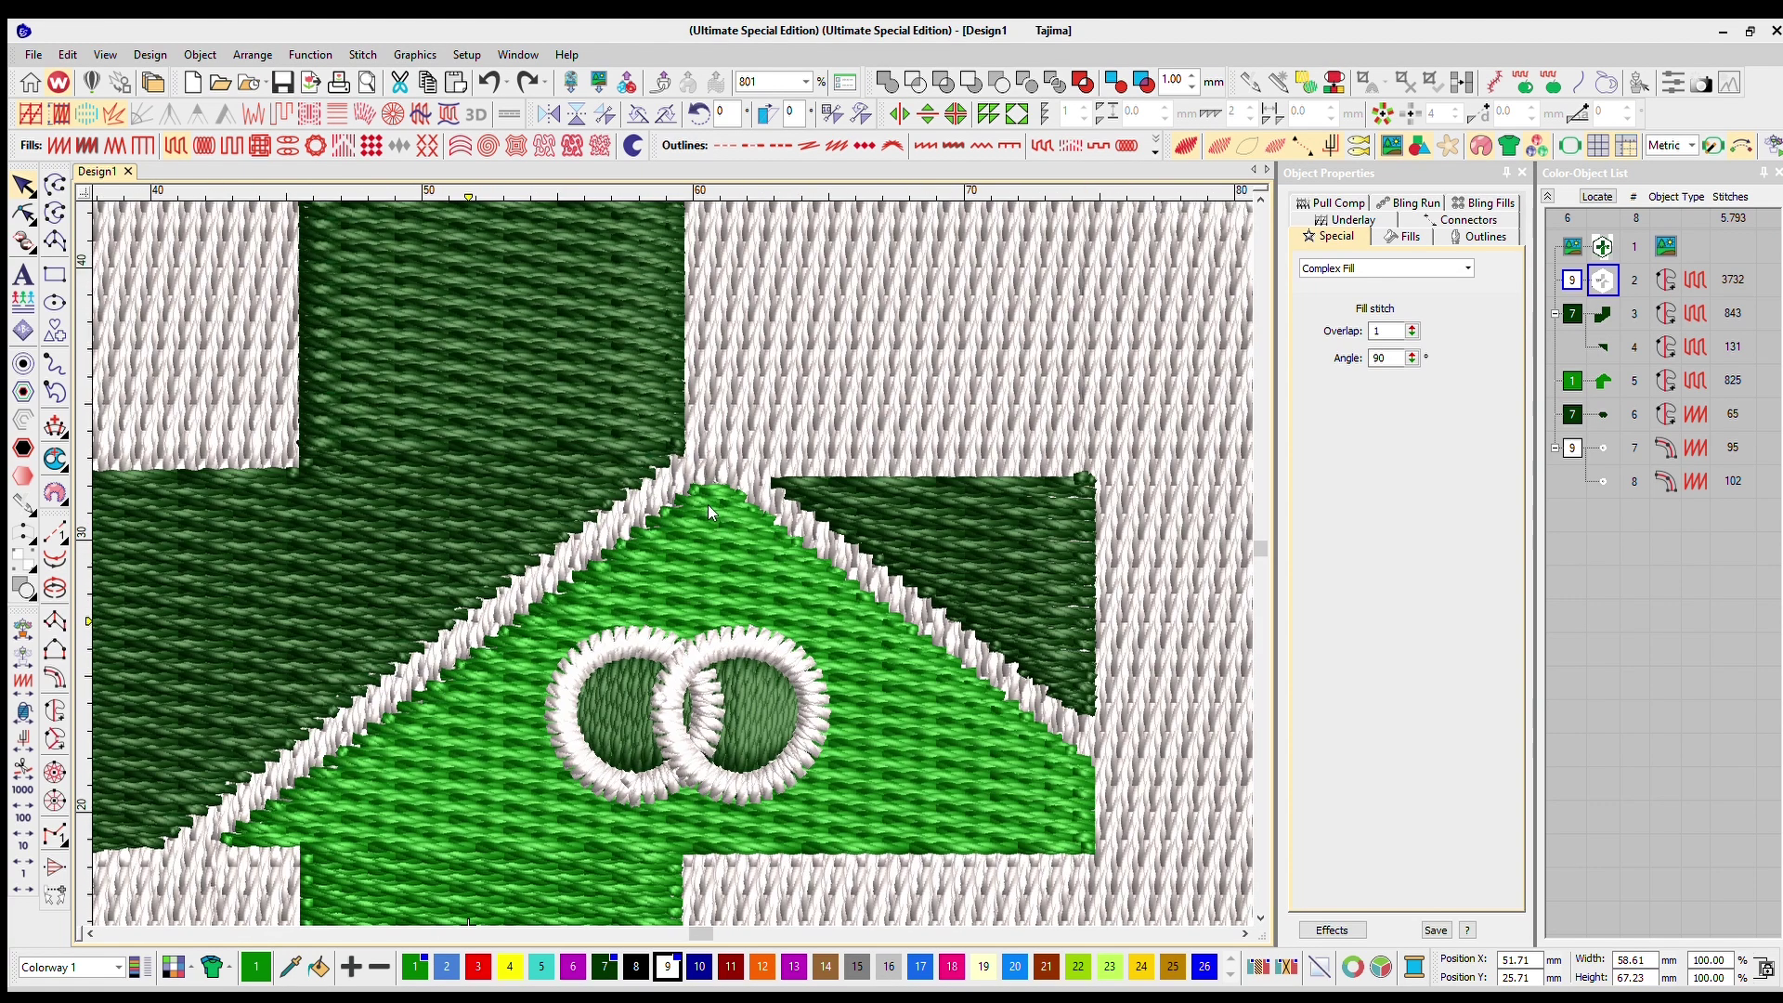
scroll(666, 538, "down", 1)
scroll(666, 538, "down", 1)
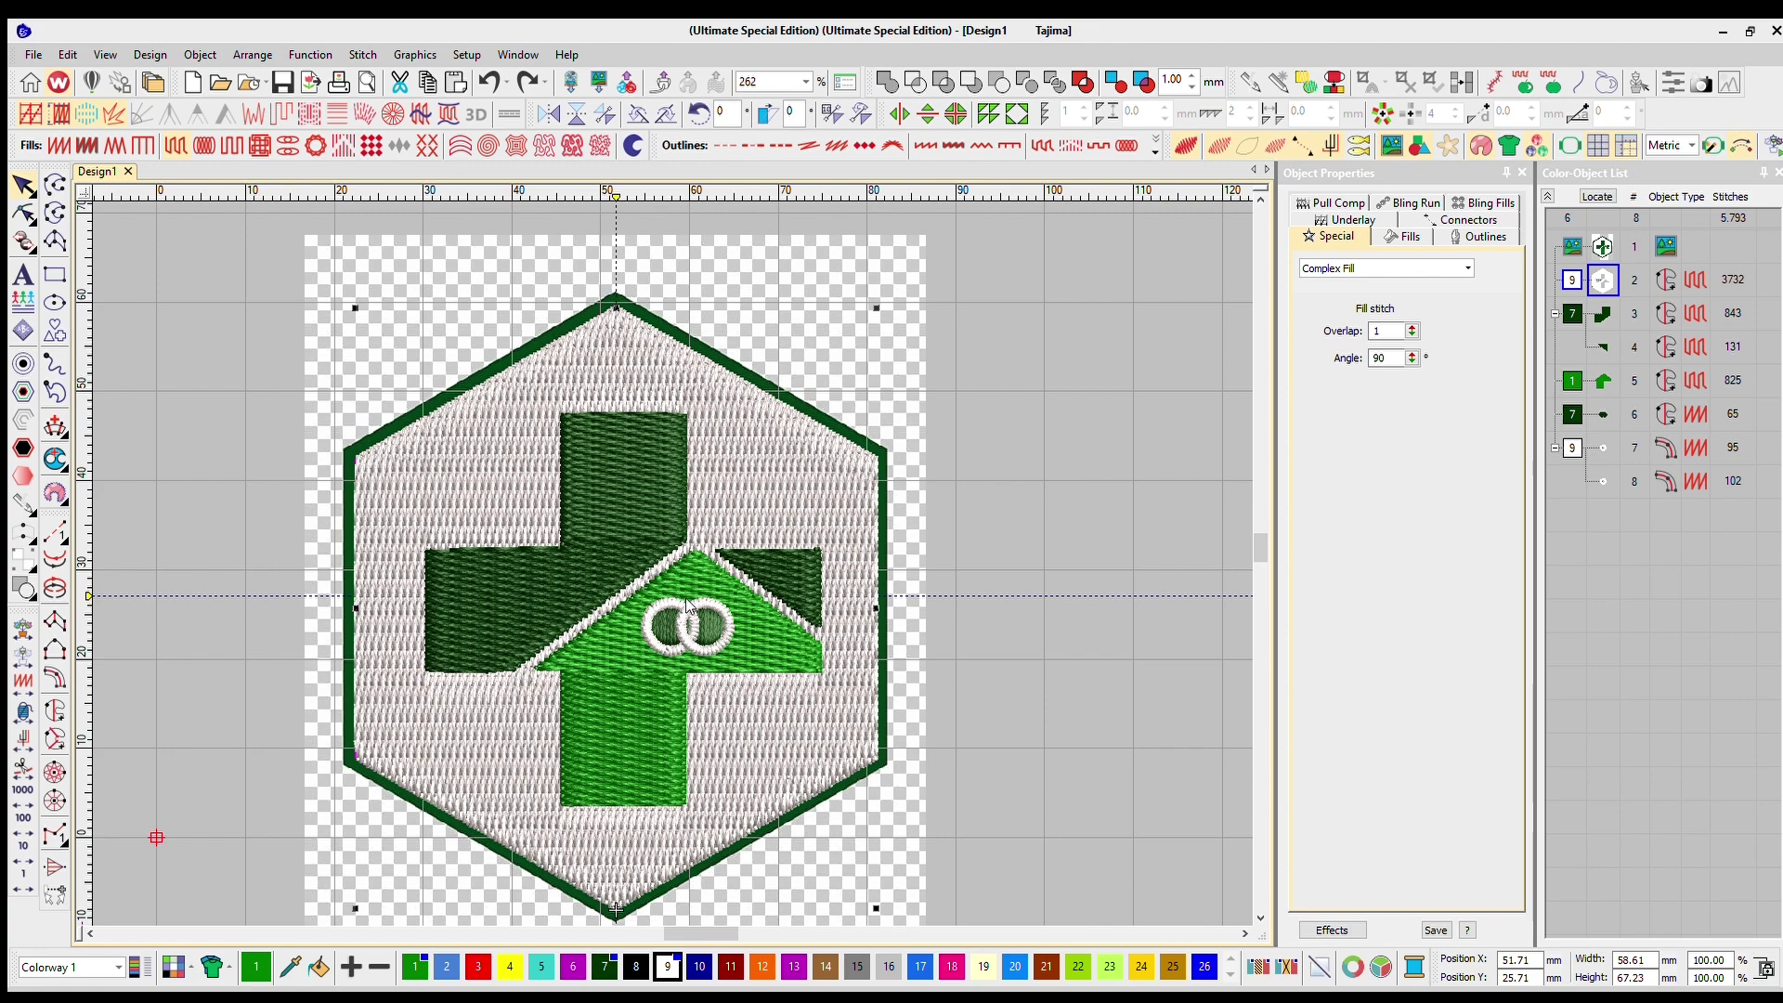
Reshape the white hexagon background's stitch angle to 38 degrees
scroll(687, 602, "up", 1)
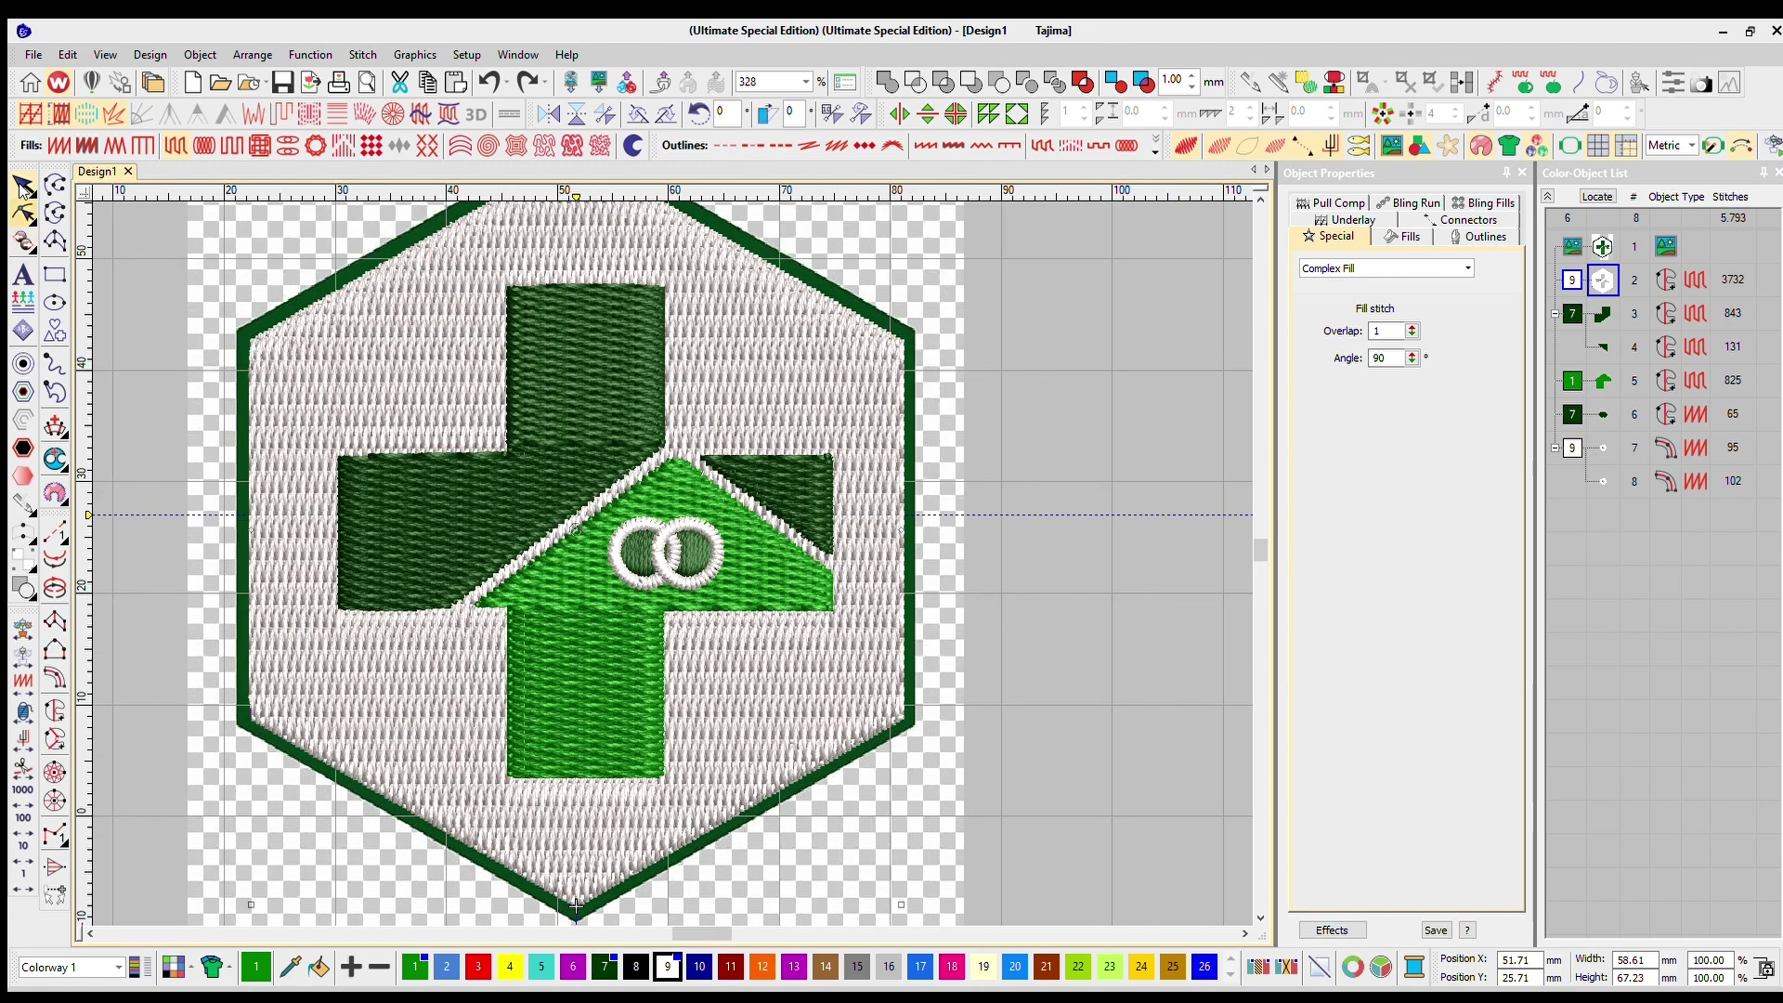
left_click(23, 213)
left_click_drag(251, 250, 875, 248)
scroll(660, 542, "down", 1)
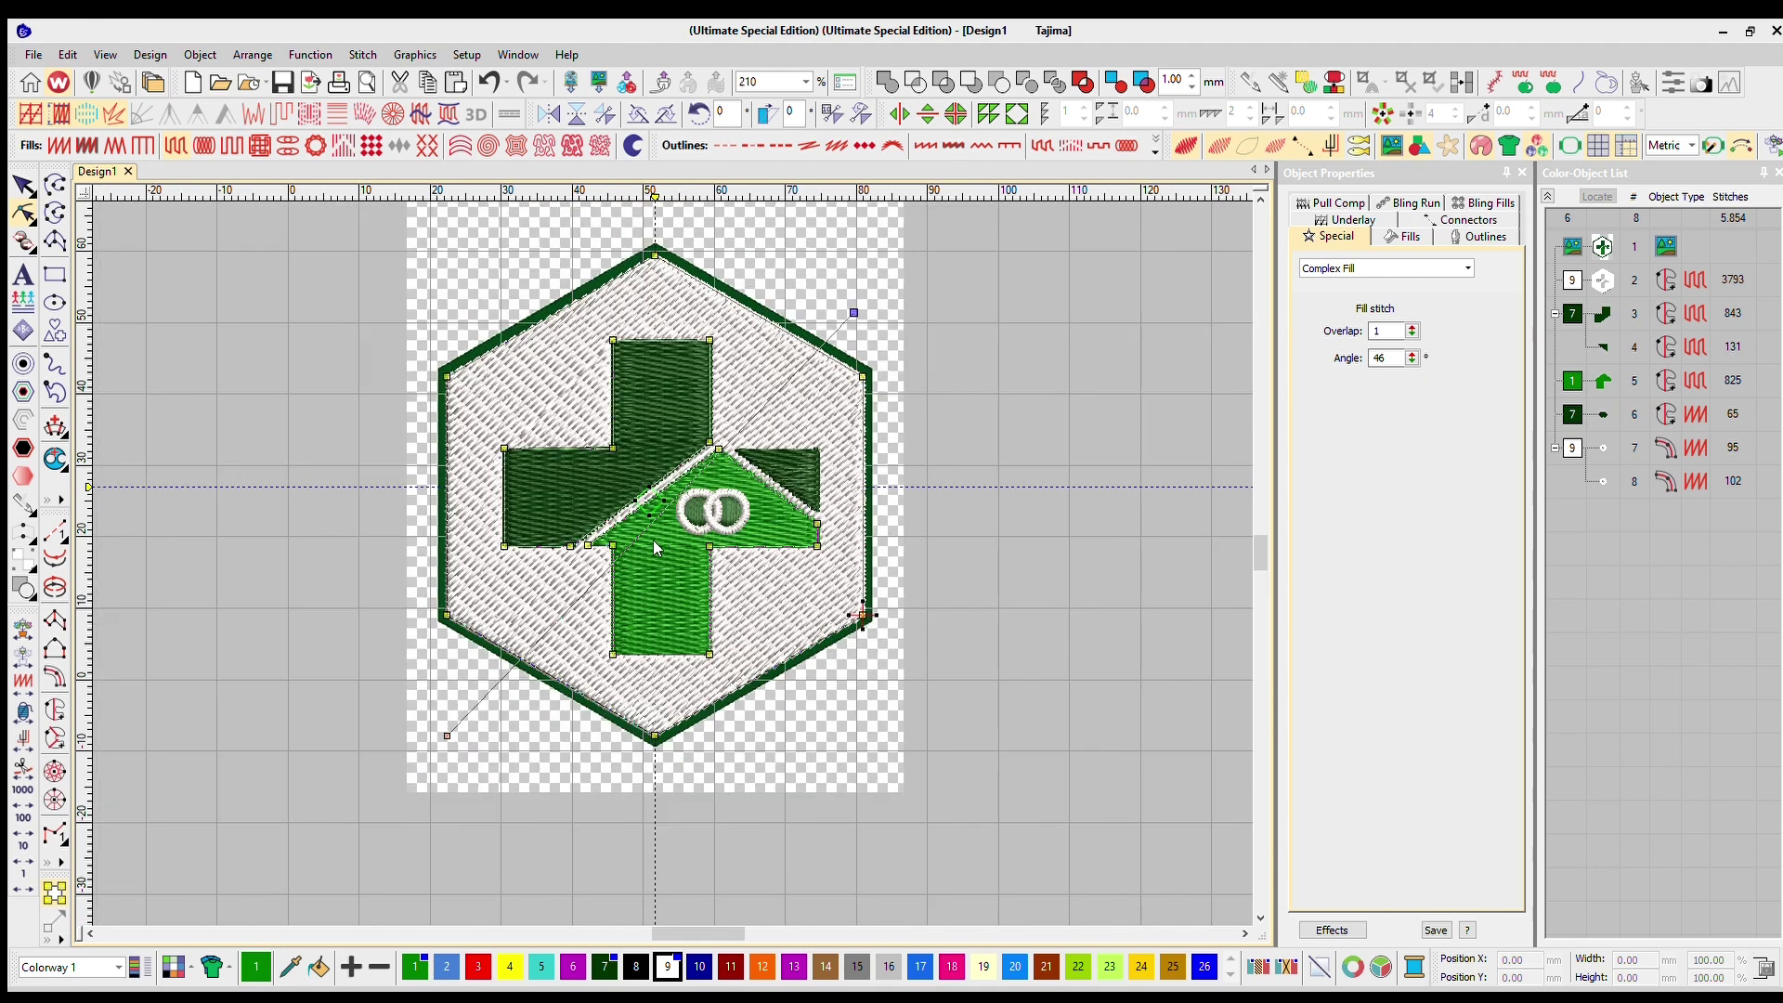
scroll(660, 535, "up", 1)
left_click_drag(363, 788, 315, 692)
scroll(941, 595, "down", 1)
scroll(744, 457, "up", 1)
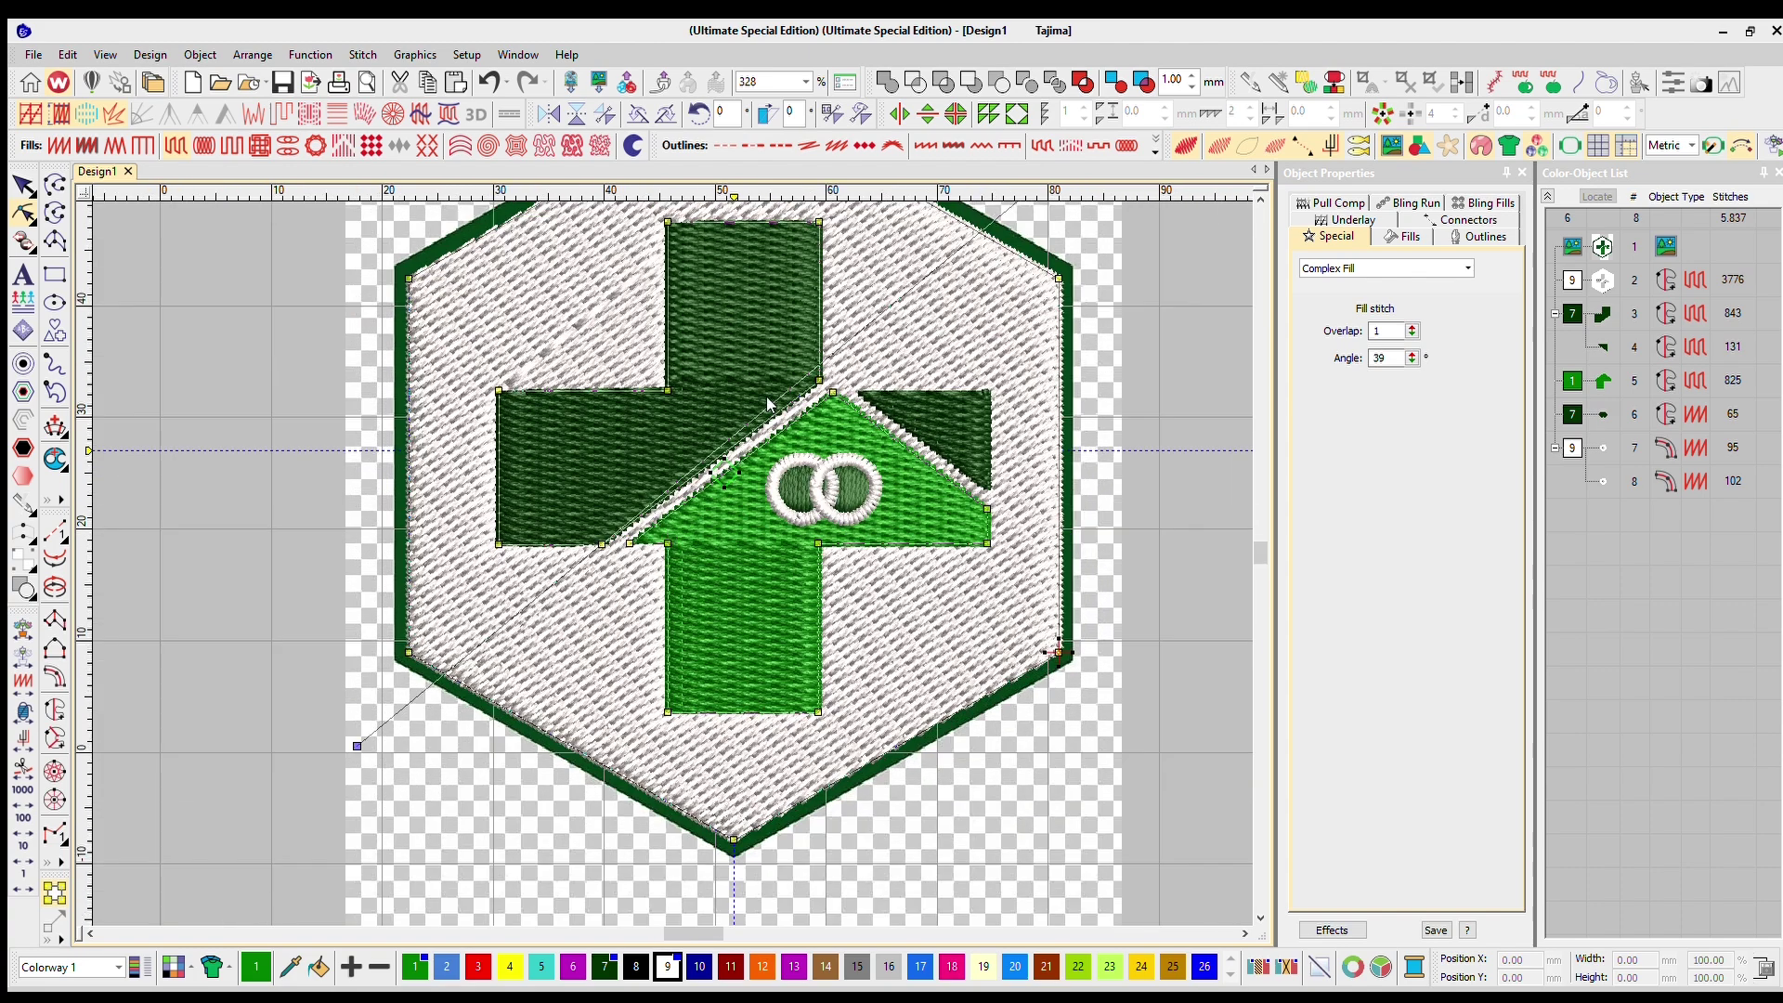
scroll(712, 439, "down", 1)
left_click_drag(729, 467, 751, 455)
scroll(599, 482, "up", 1)
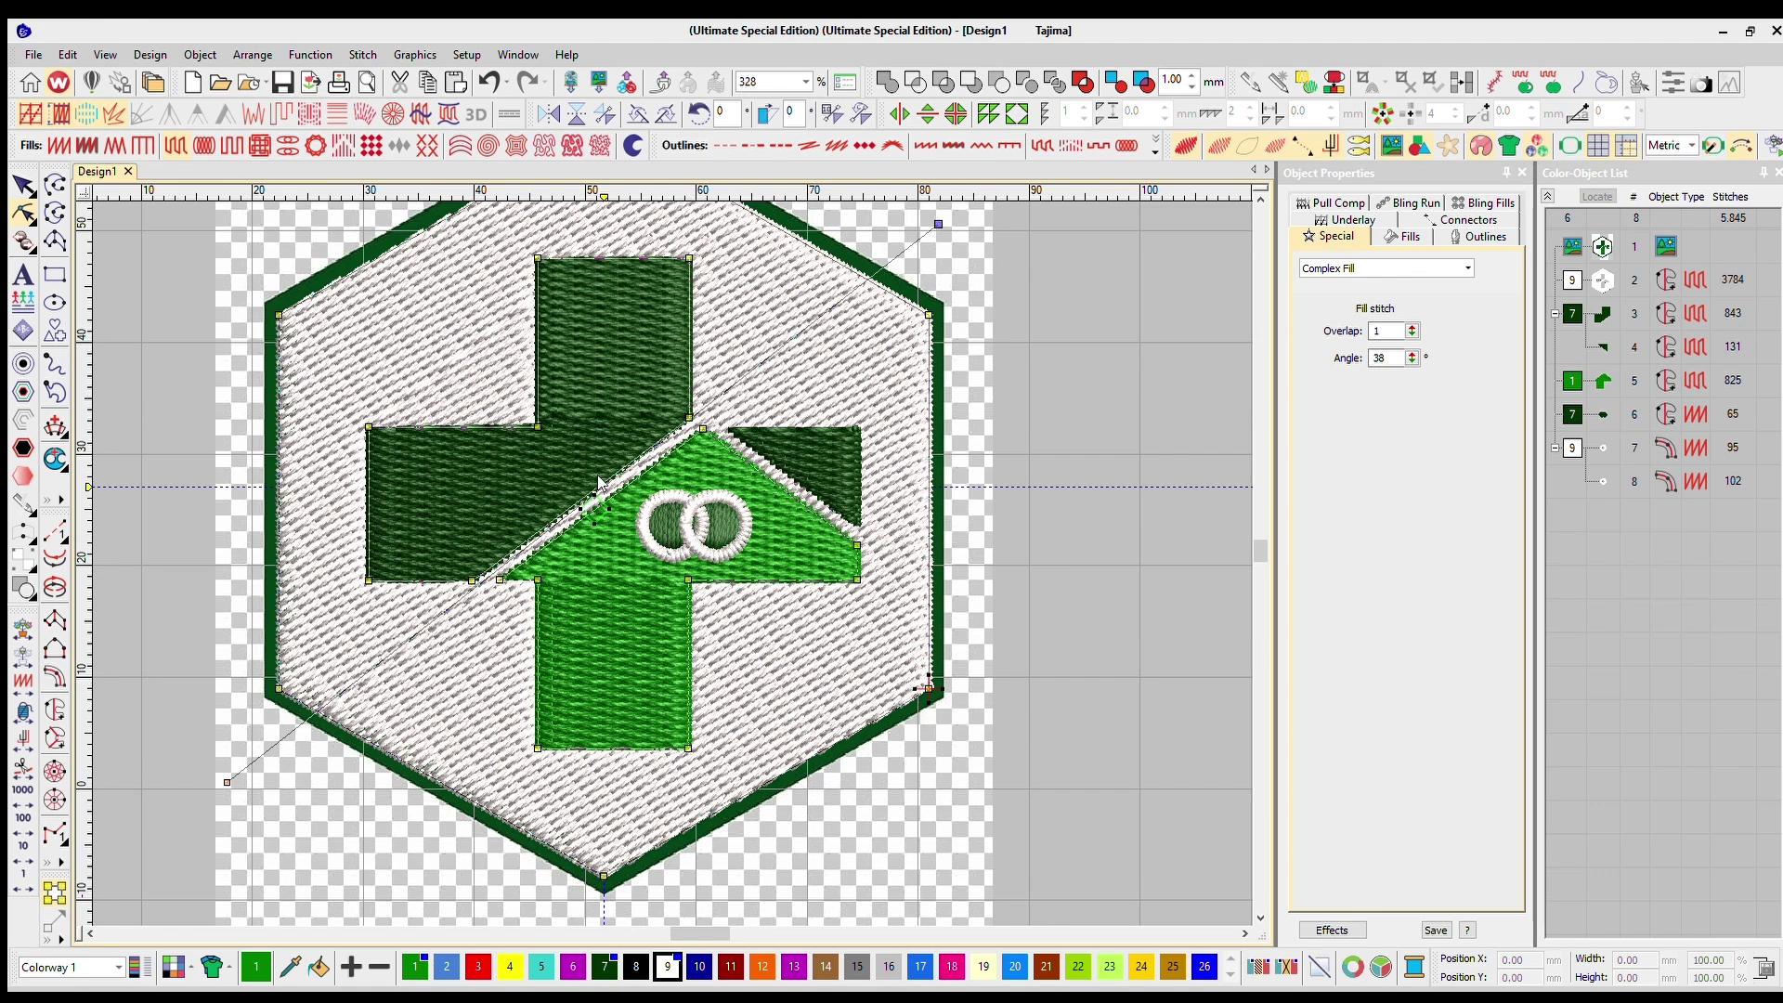
left_click(23, 185)
Examine the angled stitching on the white hexagon background and view the hexagon's pull compensation settings
scroll(560, 394, "up", 2)
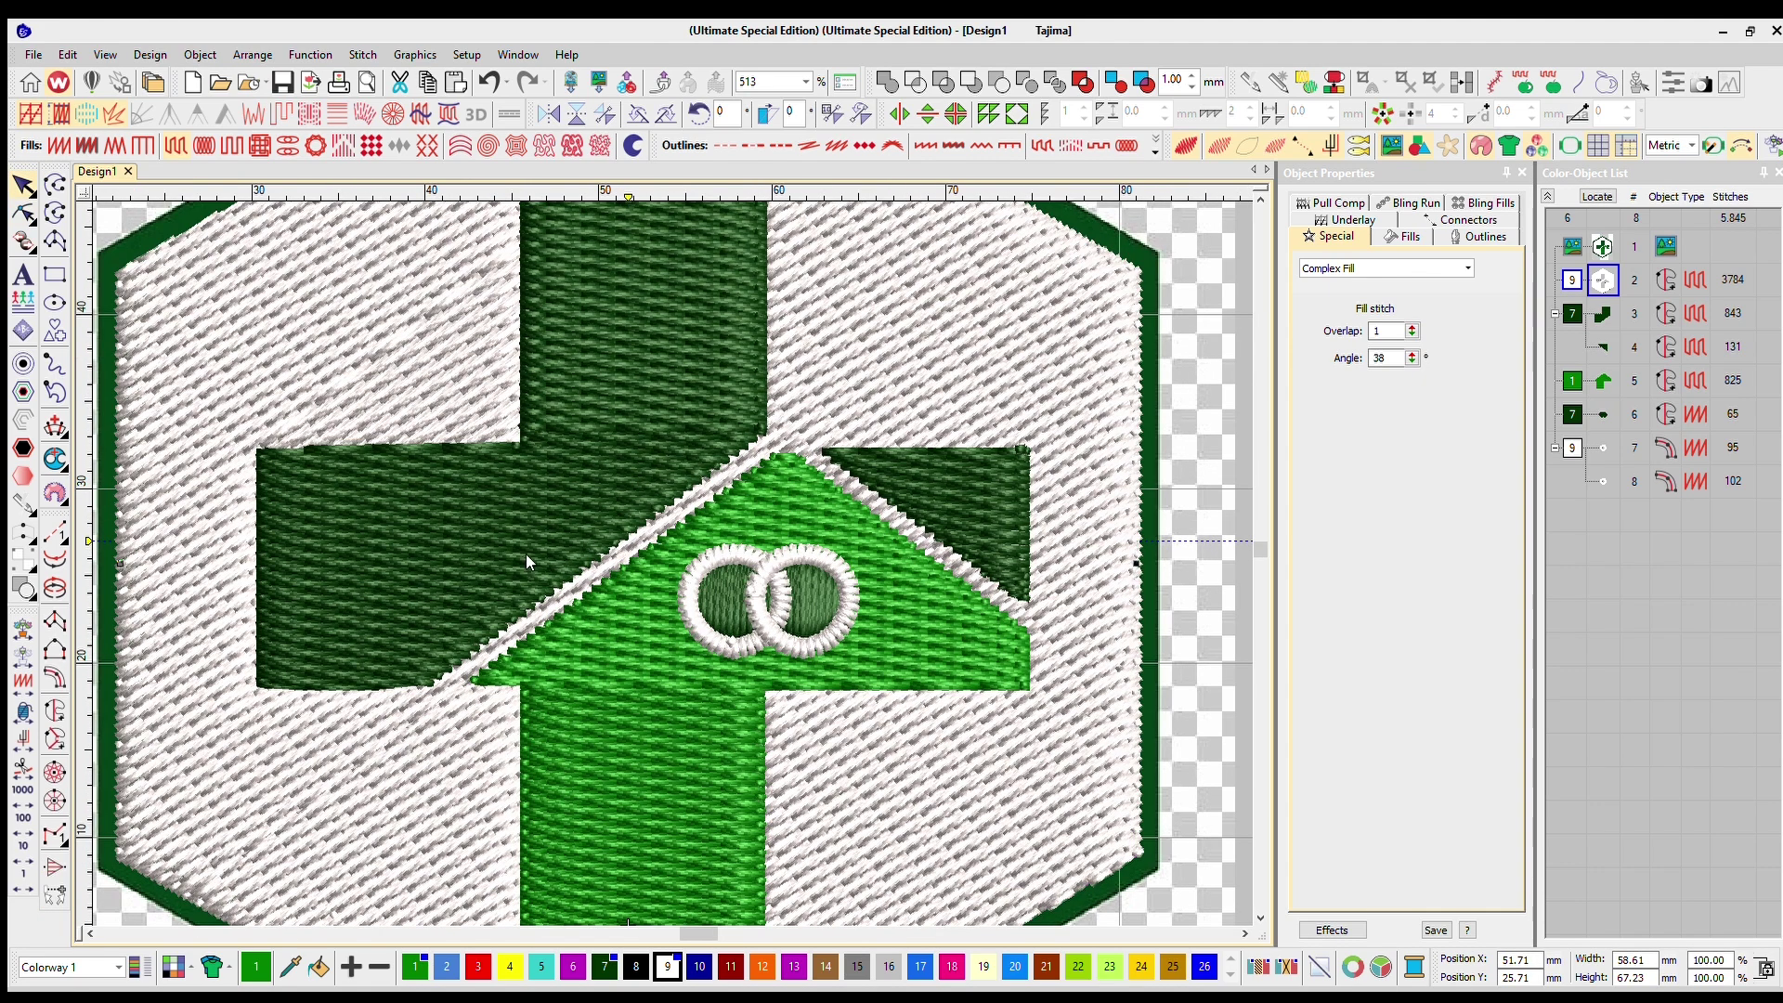
scroll(668, 536, "down", 1)
key("Escape")
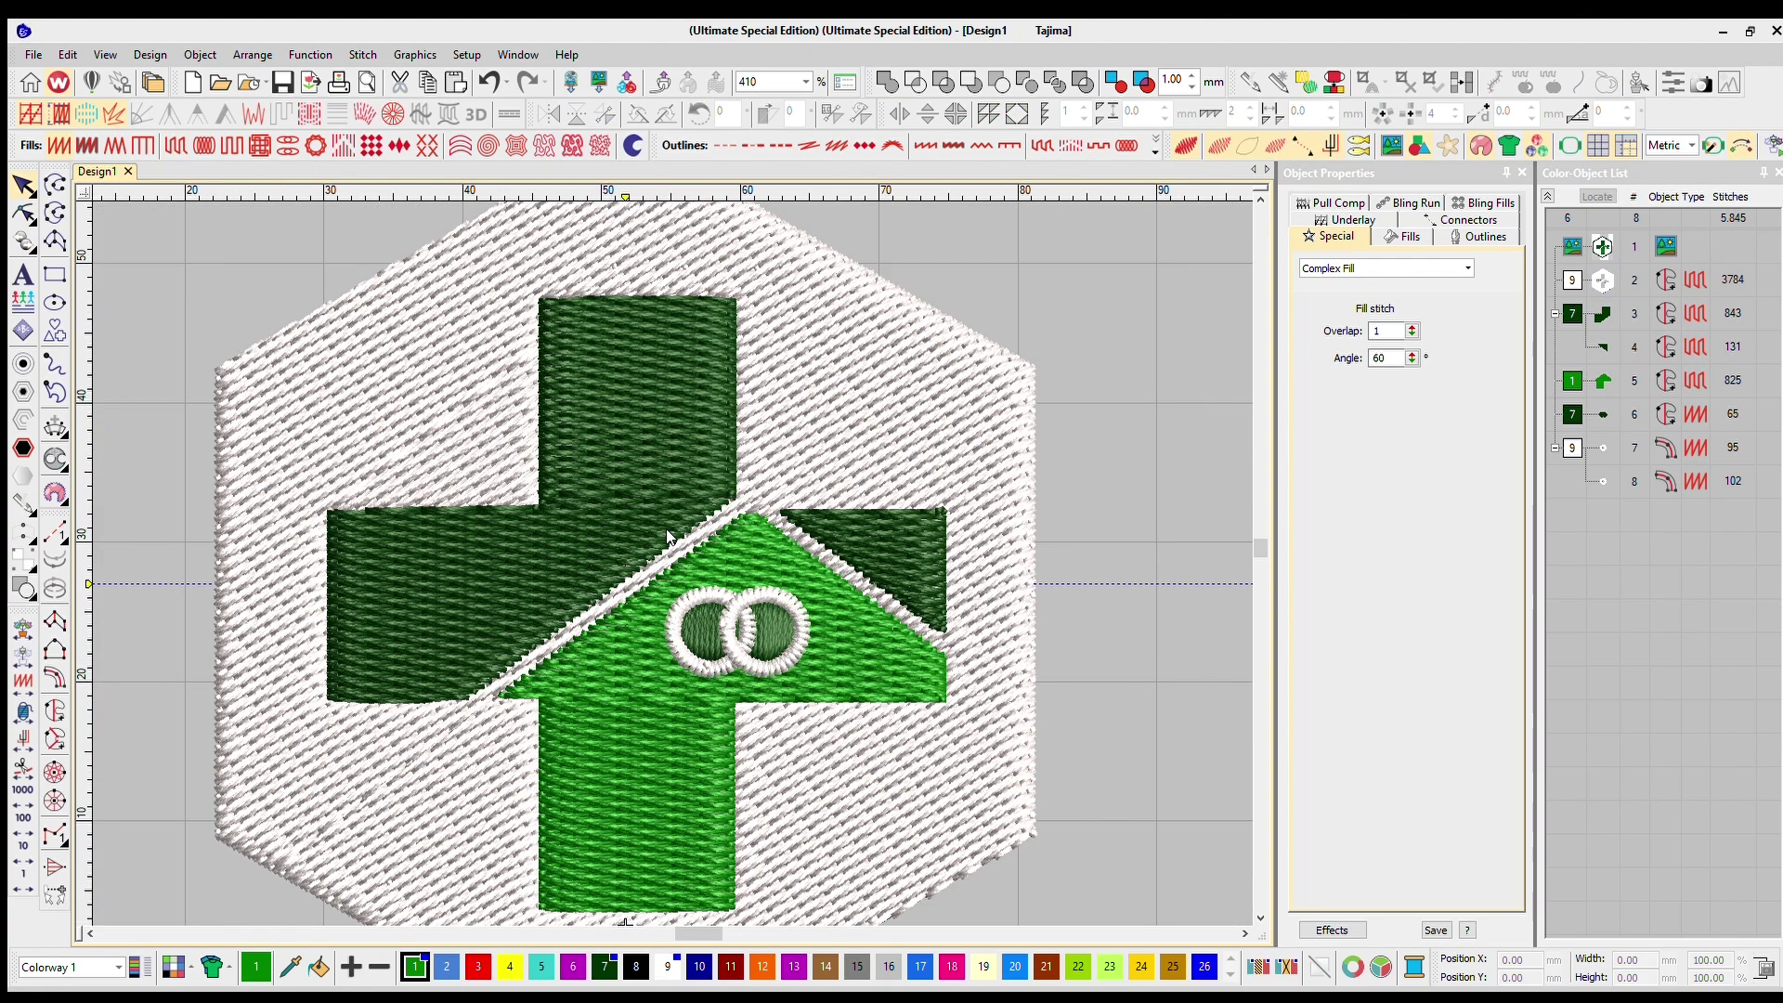
scroll(665, 531, "up", 4)
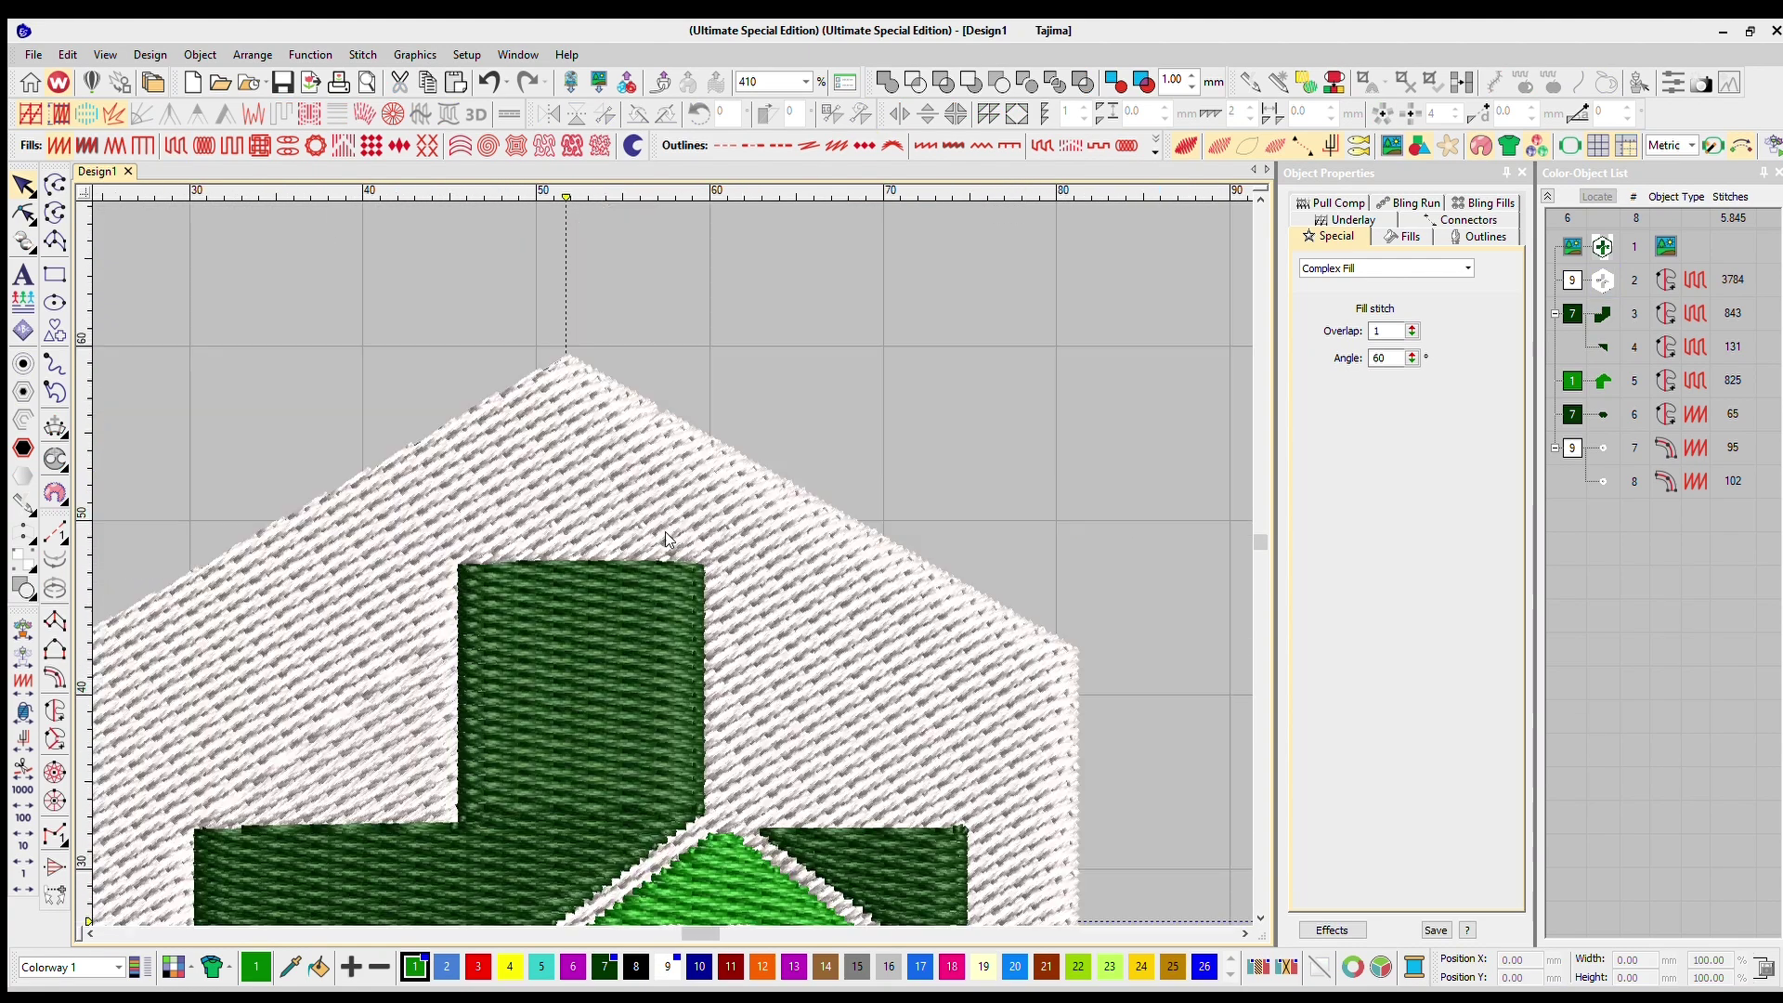
scroll(665, 531, "down", 3)
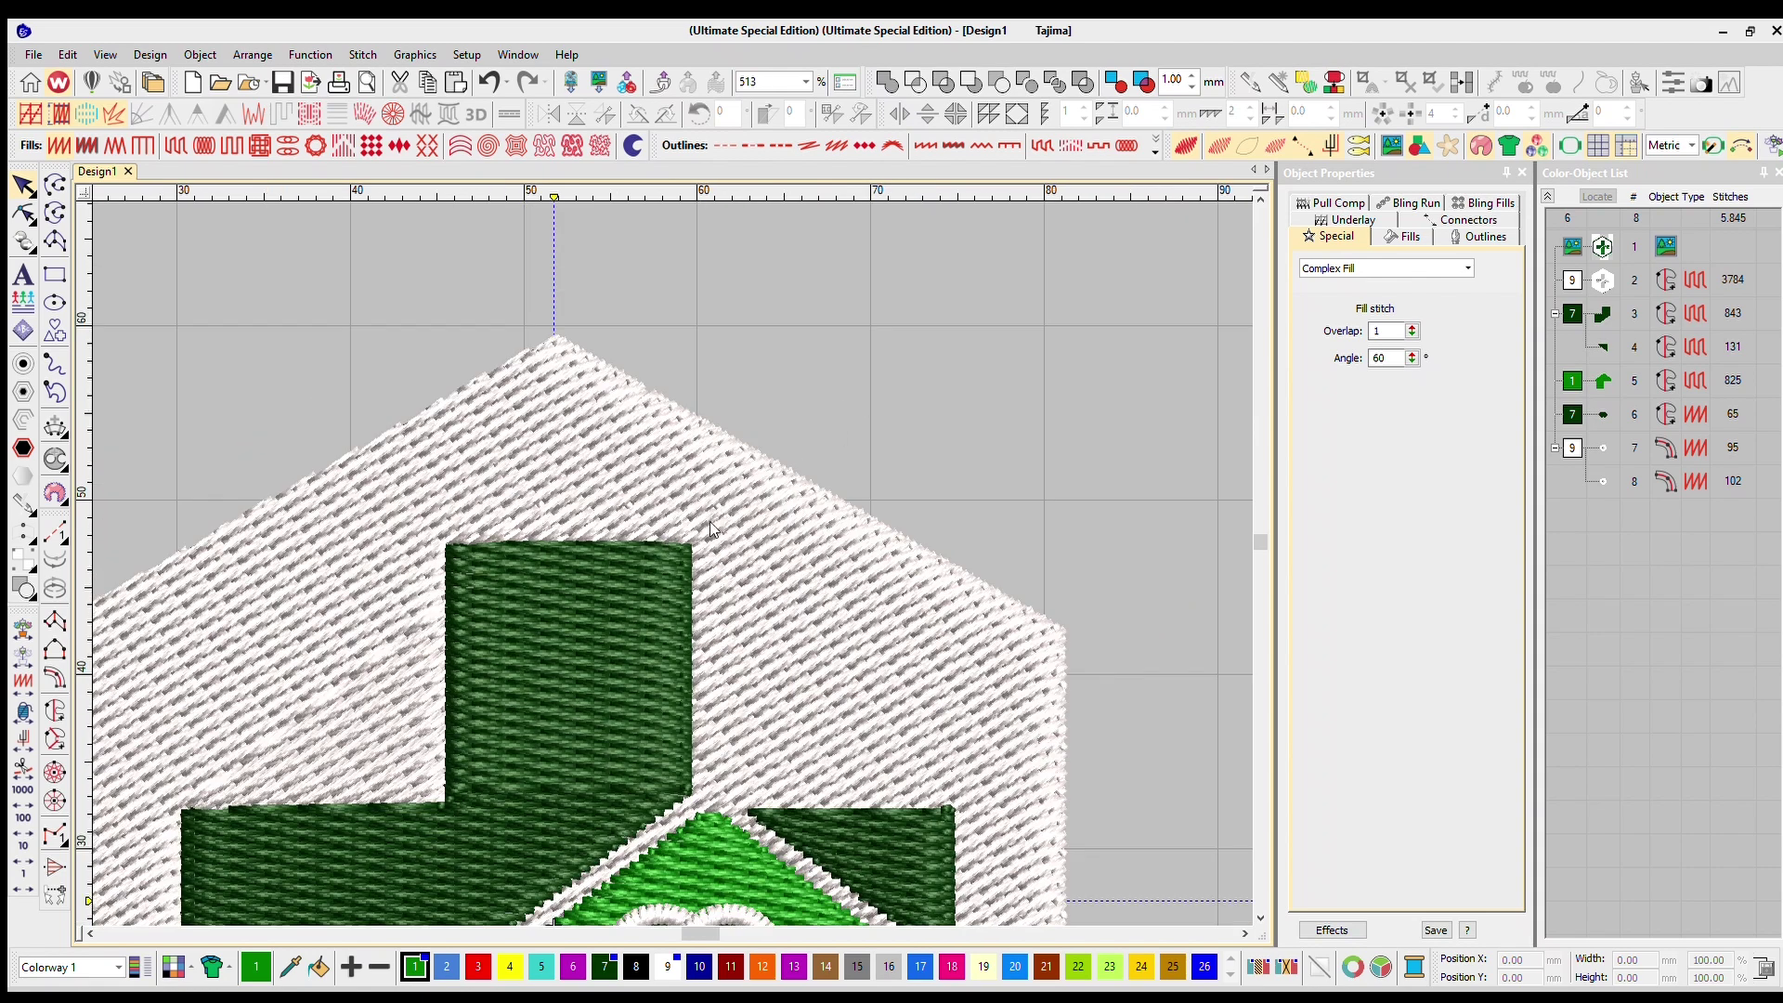
left_click(734, 637)
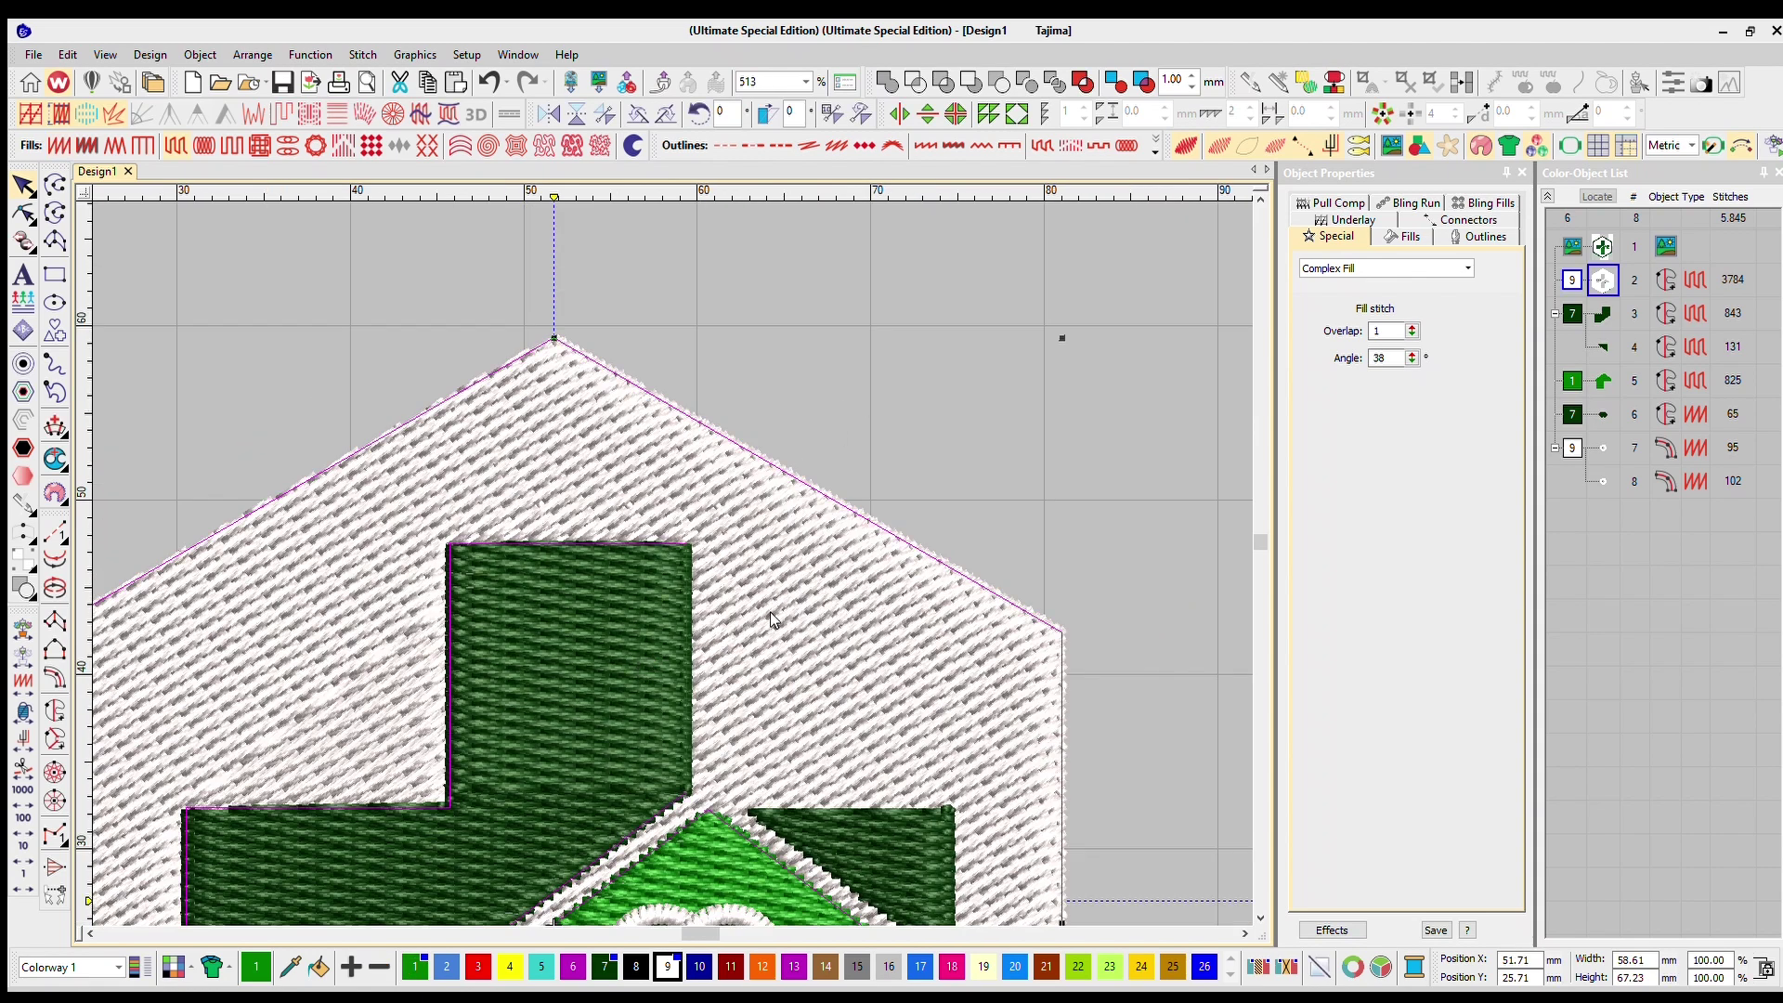
left_click(1340, 202)
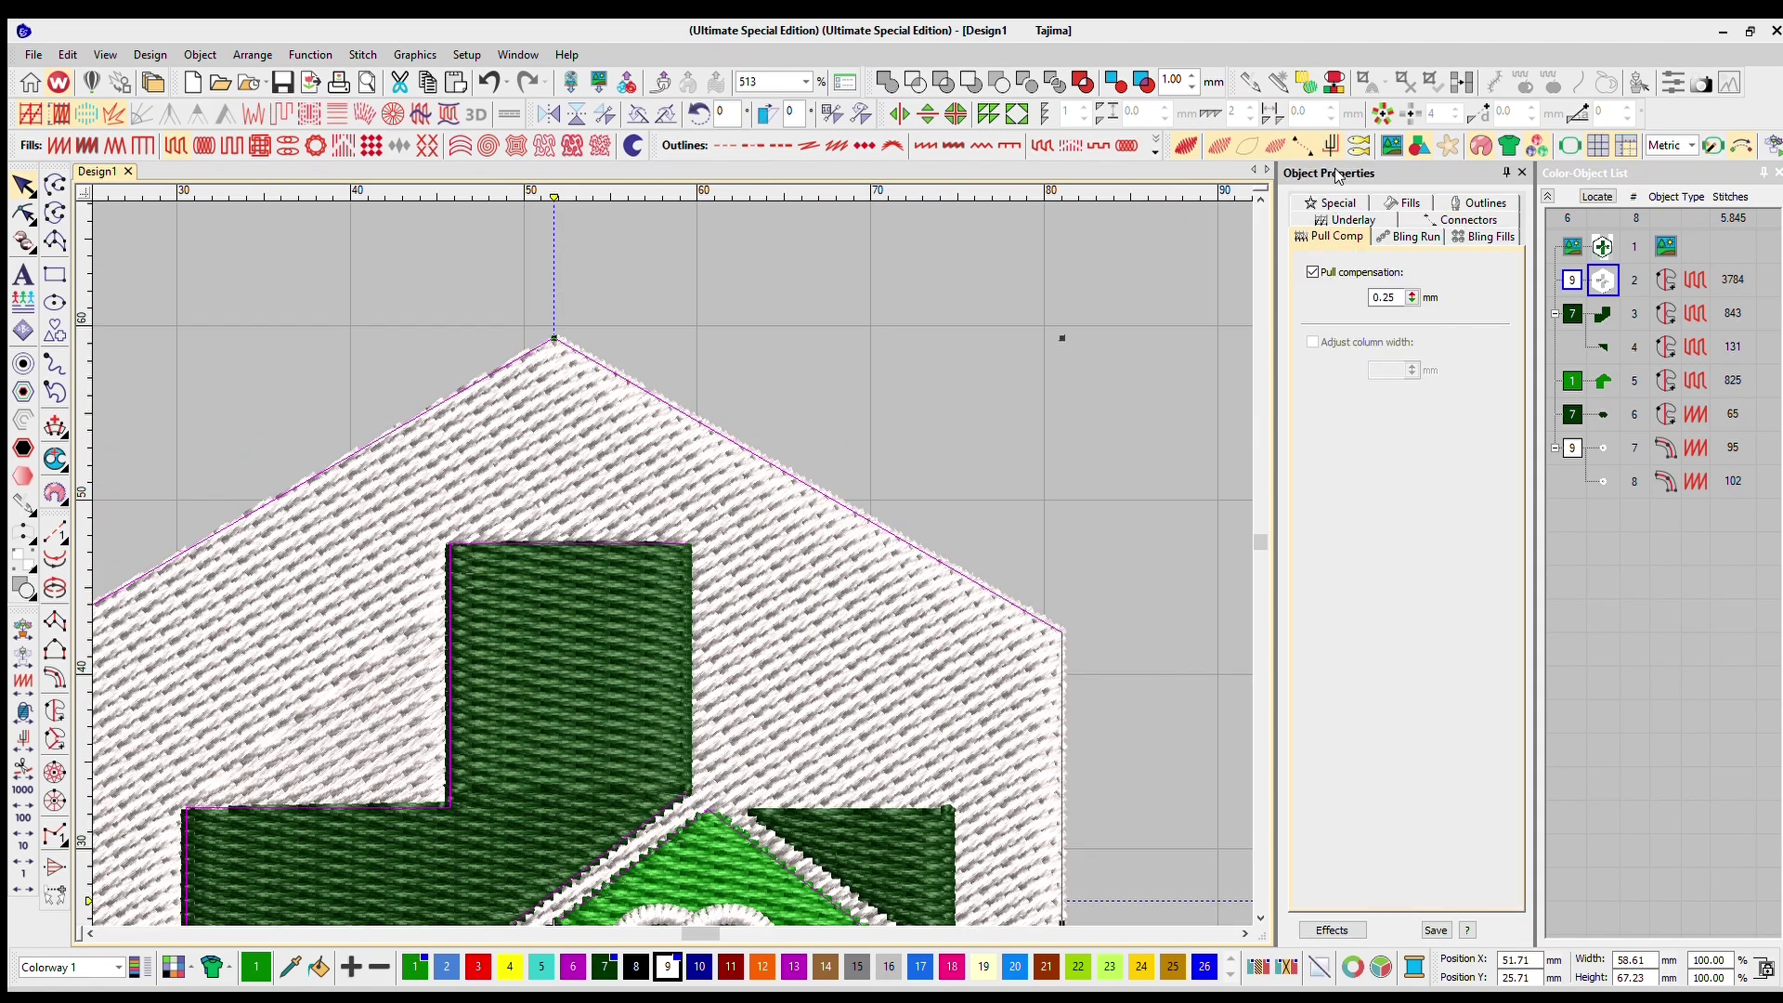
left_click(394, 291)
Examine the edges where the green shapes meet the white background, across the whole logo and close up around the cross piece's upper arm
scroll(481, 433, "down", 3)
scroll(665, 532, "up", 1)
scroll(665, 531, "up", 2)
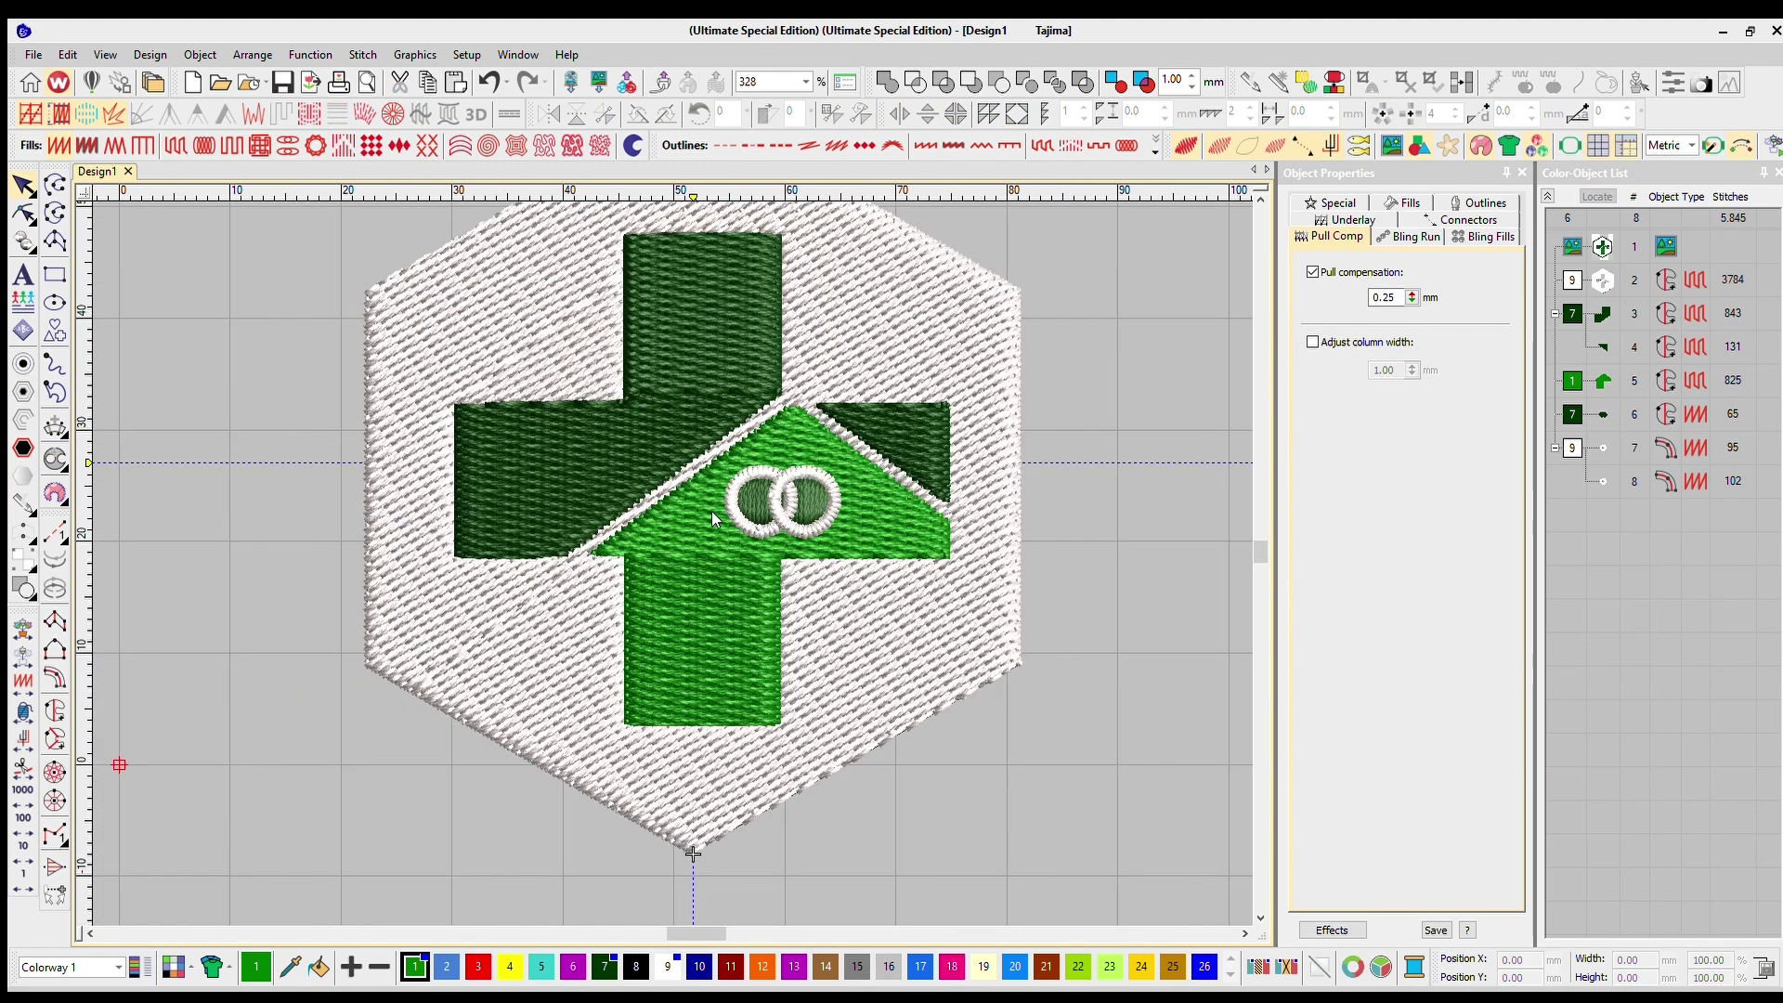
scroll(712, 511, "down", 2)
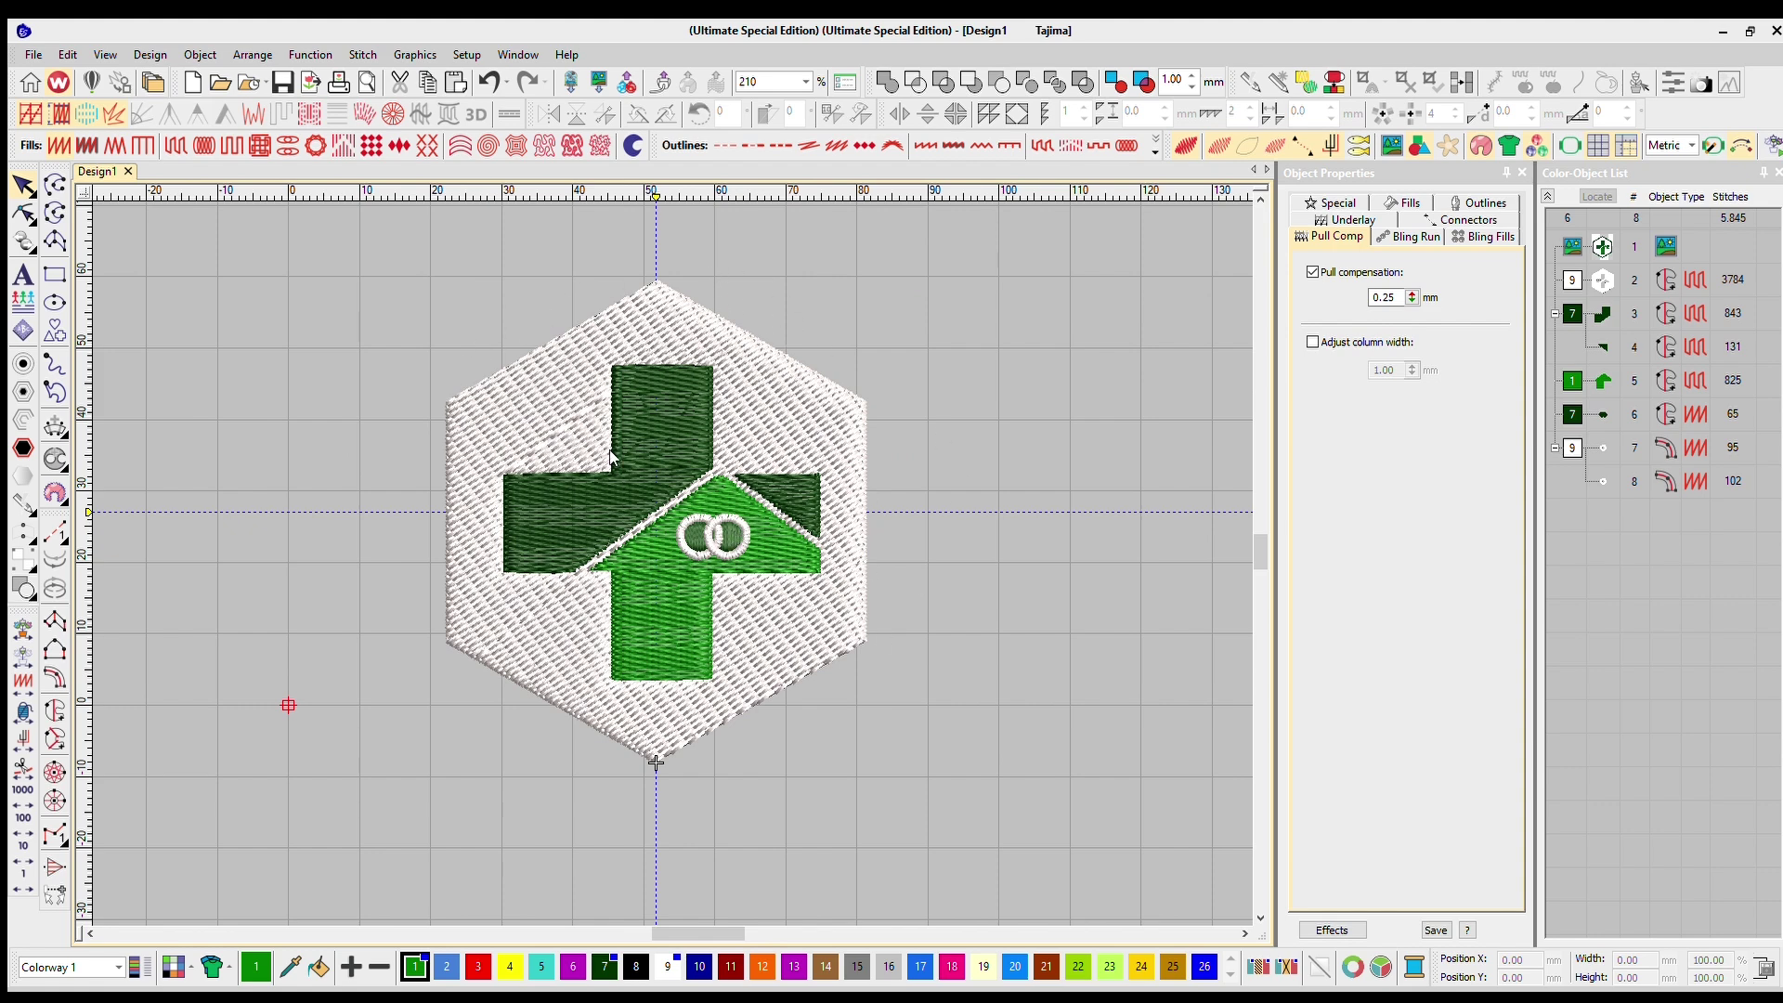
scroll(610, 454, "up", 2)
scroll(693, 414, "up", 1)
scroll(639, 504, "down", 1)
scroll(665, 531, "up", 1)
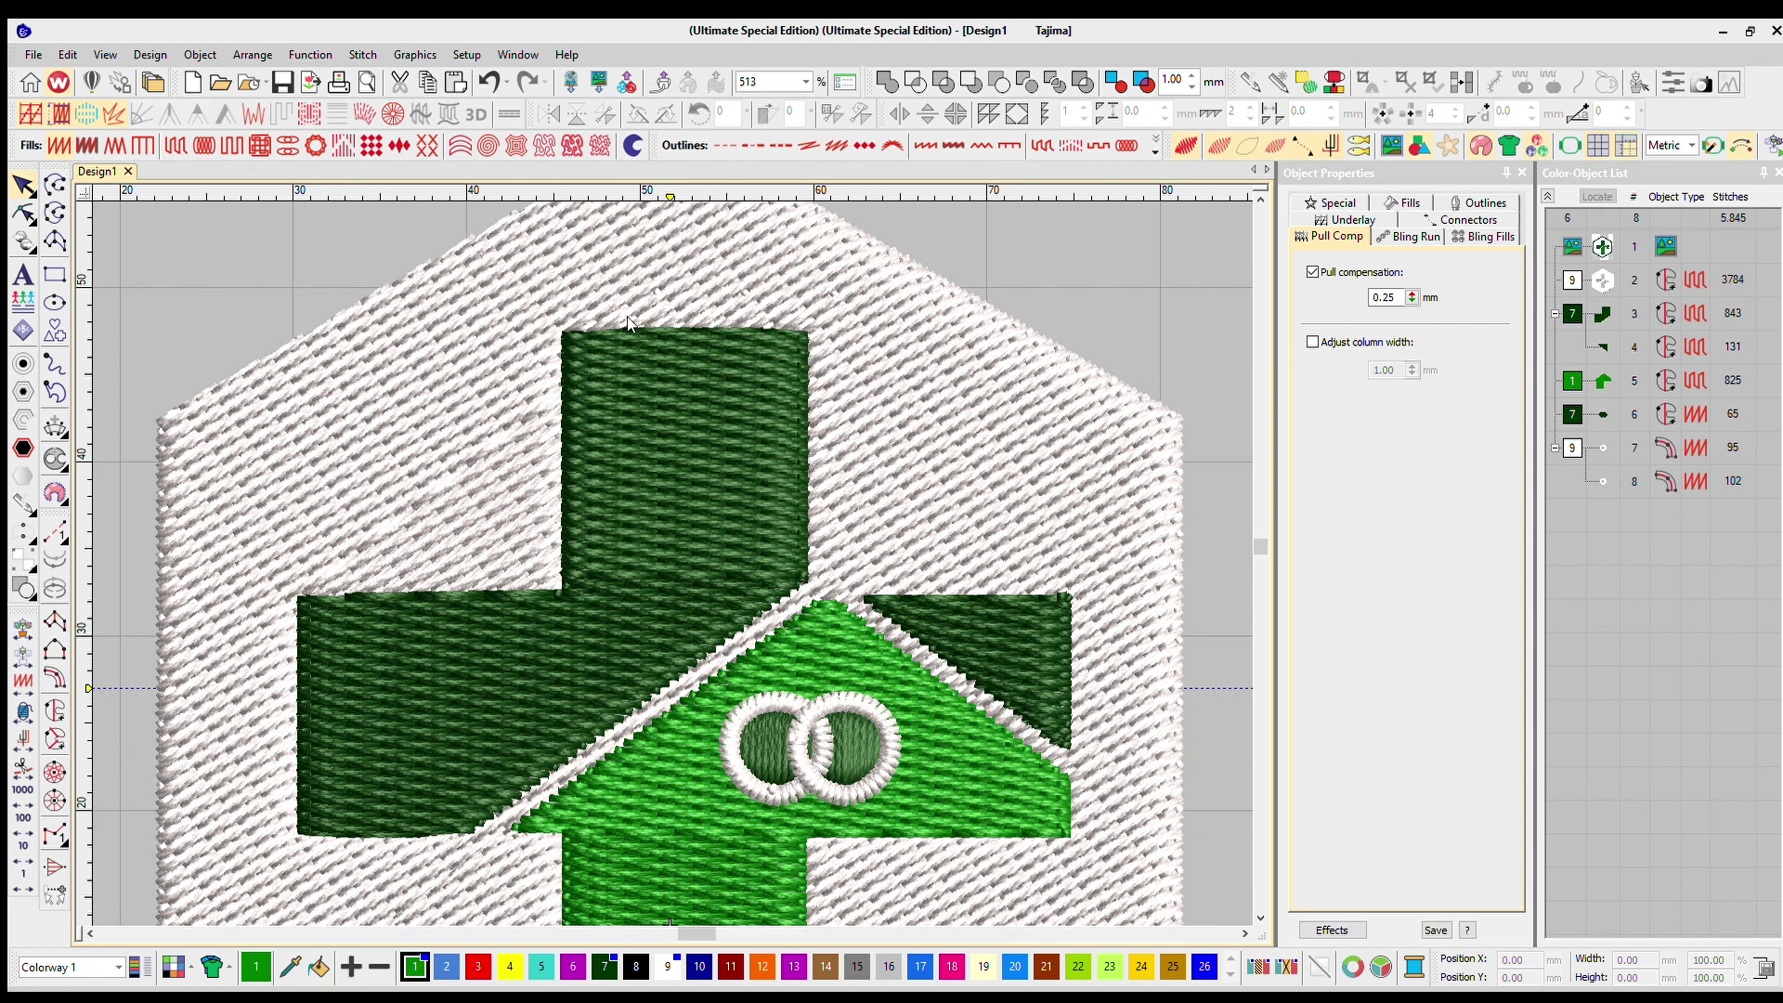
scroll(583, 269, "up", 4)
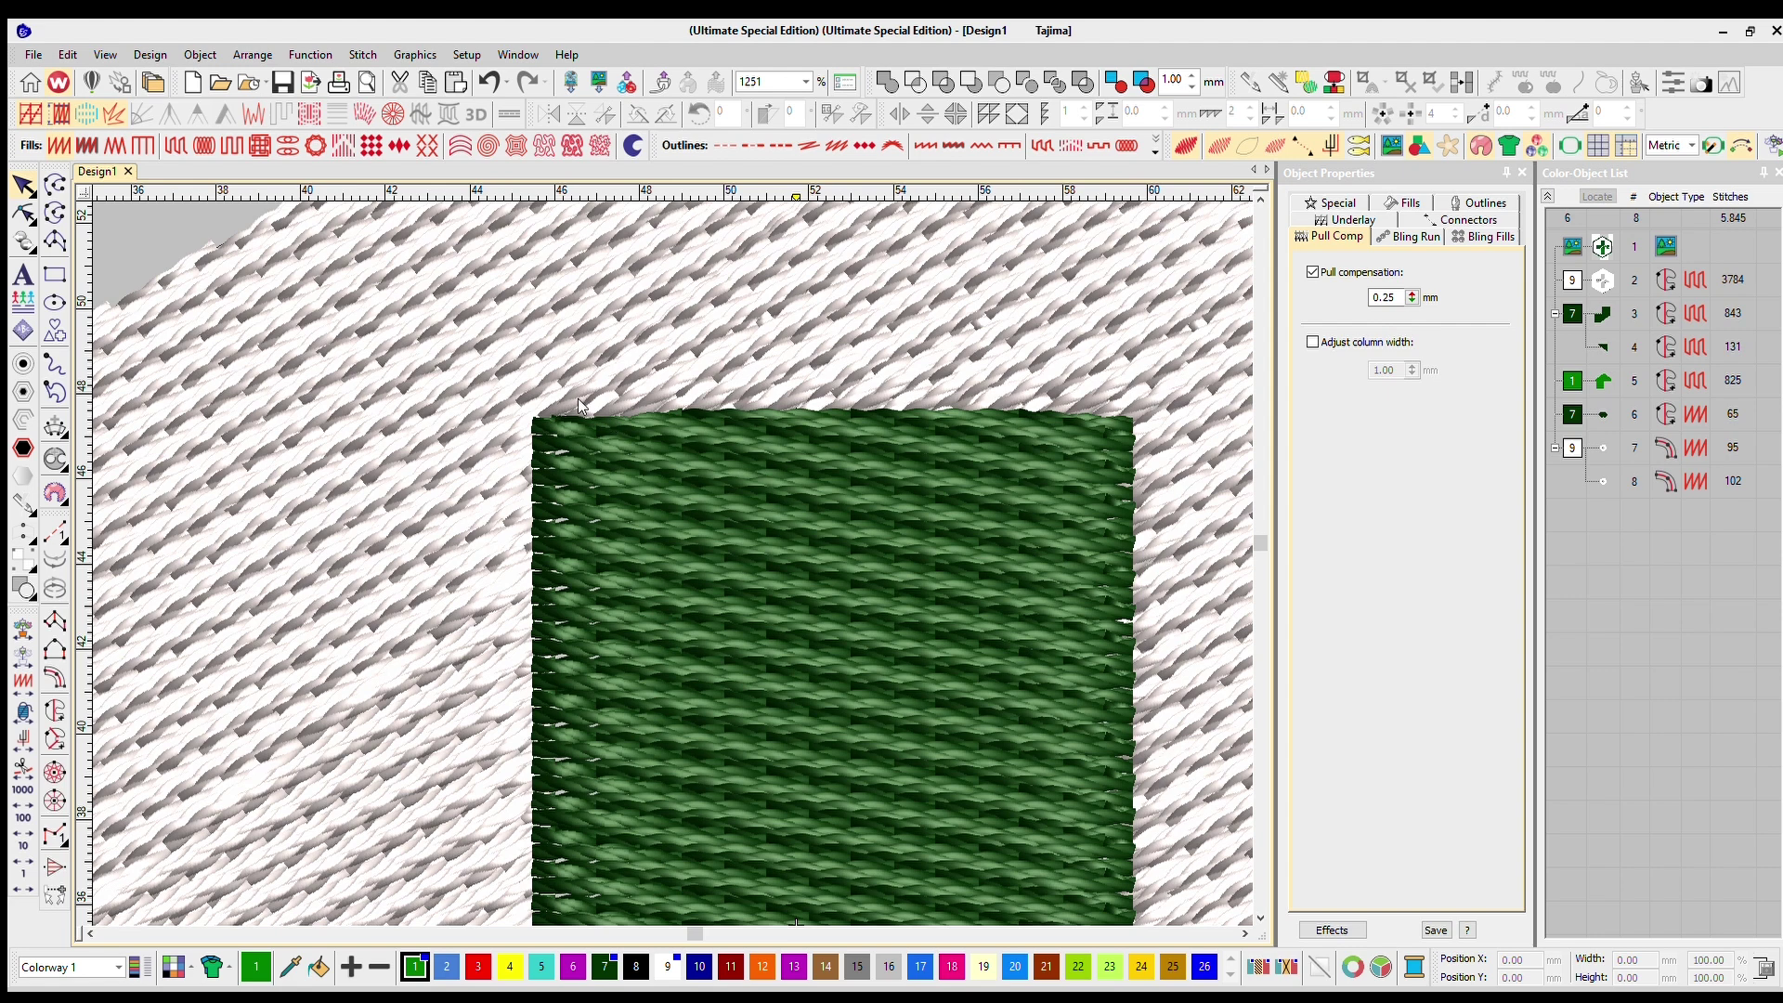
scroll(784, 393, "down", 2)
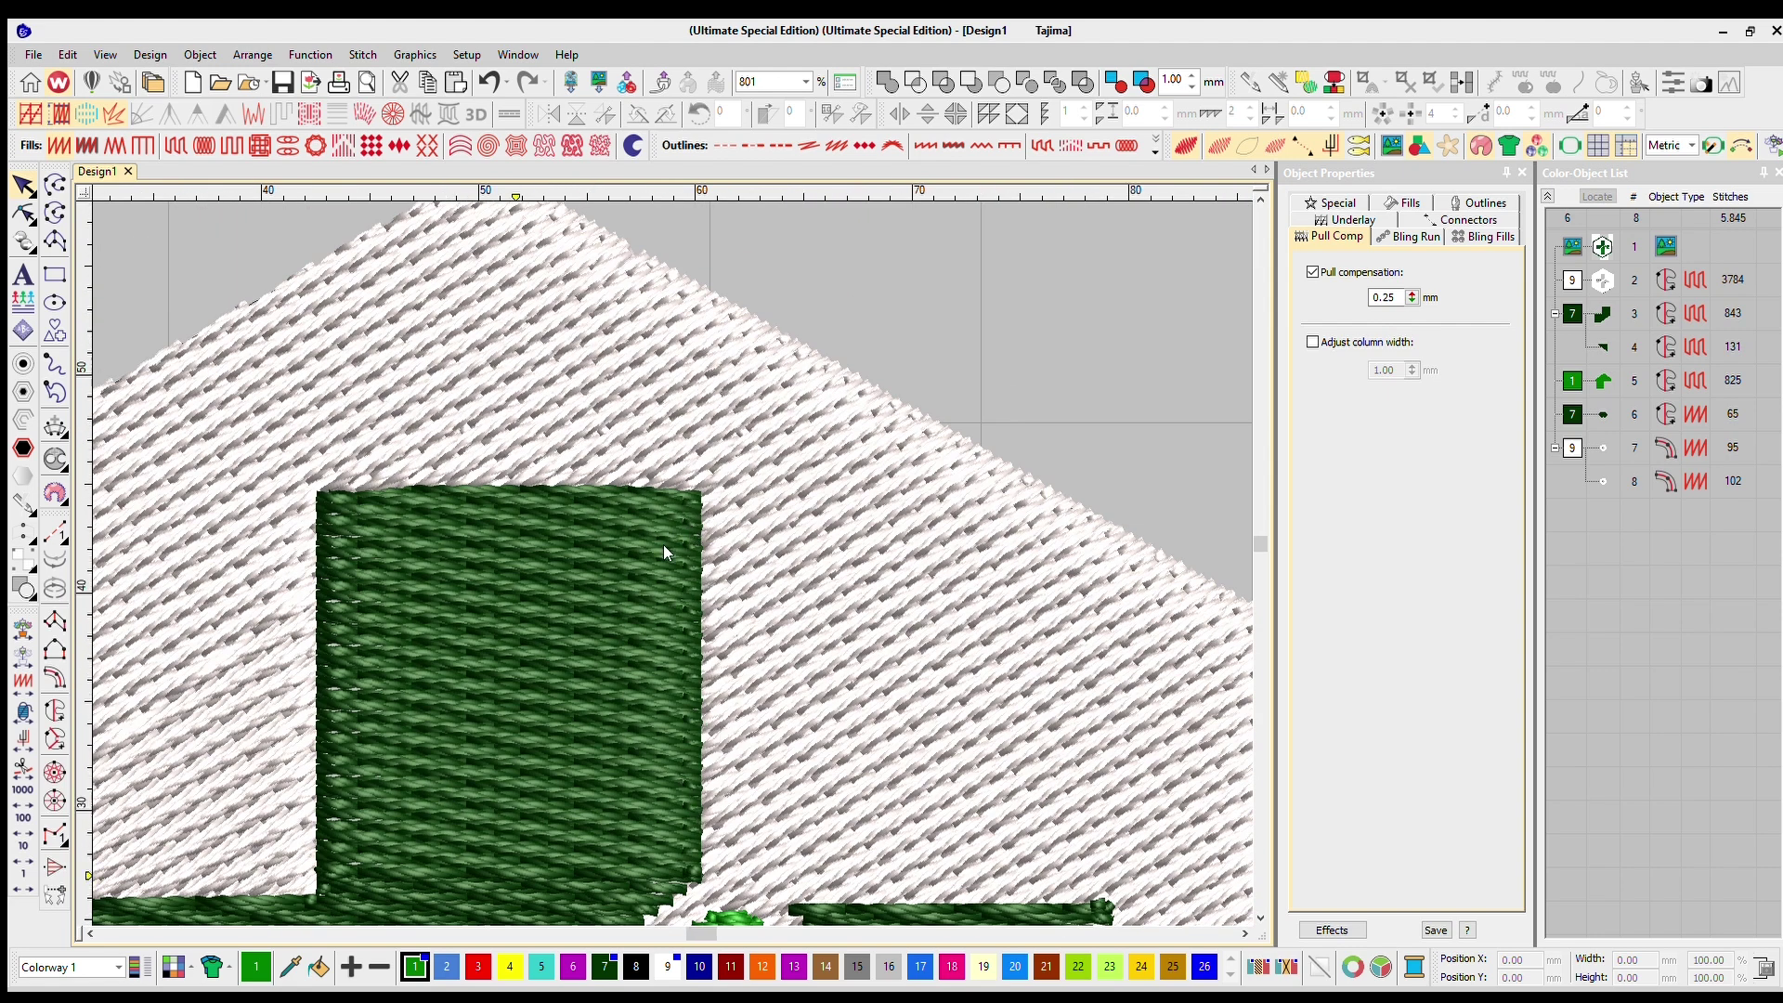
scroll(663, 544, "down", 3)
Set the white hexagon background's pull compensation to 0.50 mm
left_click_drag(1412, 297, 1317, 255)
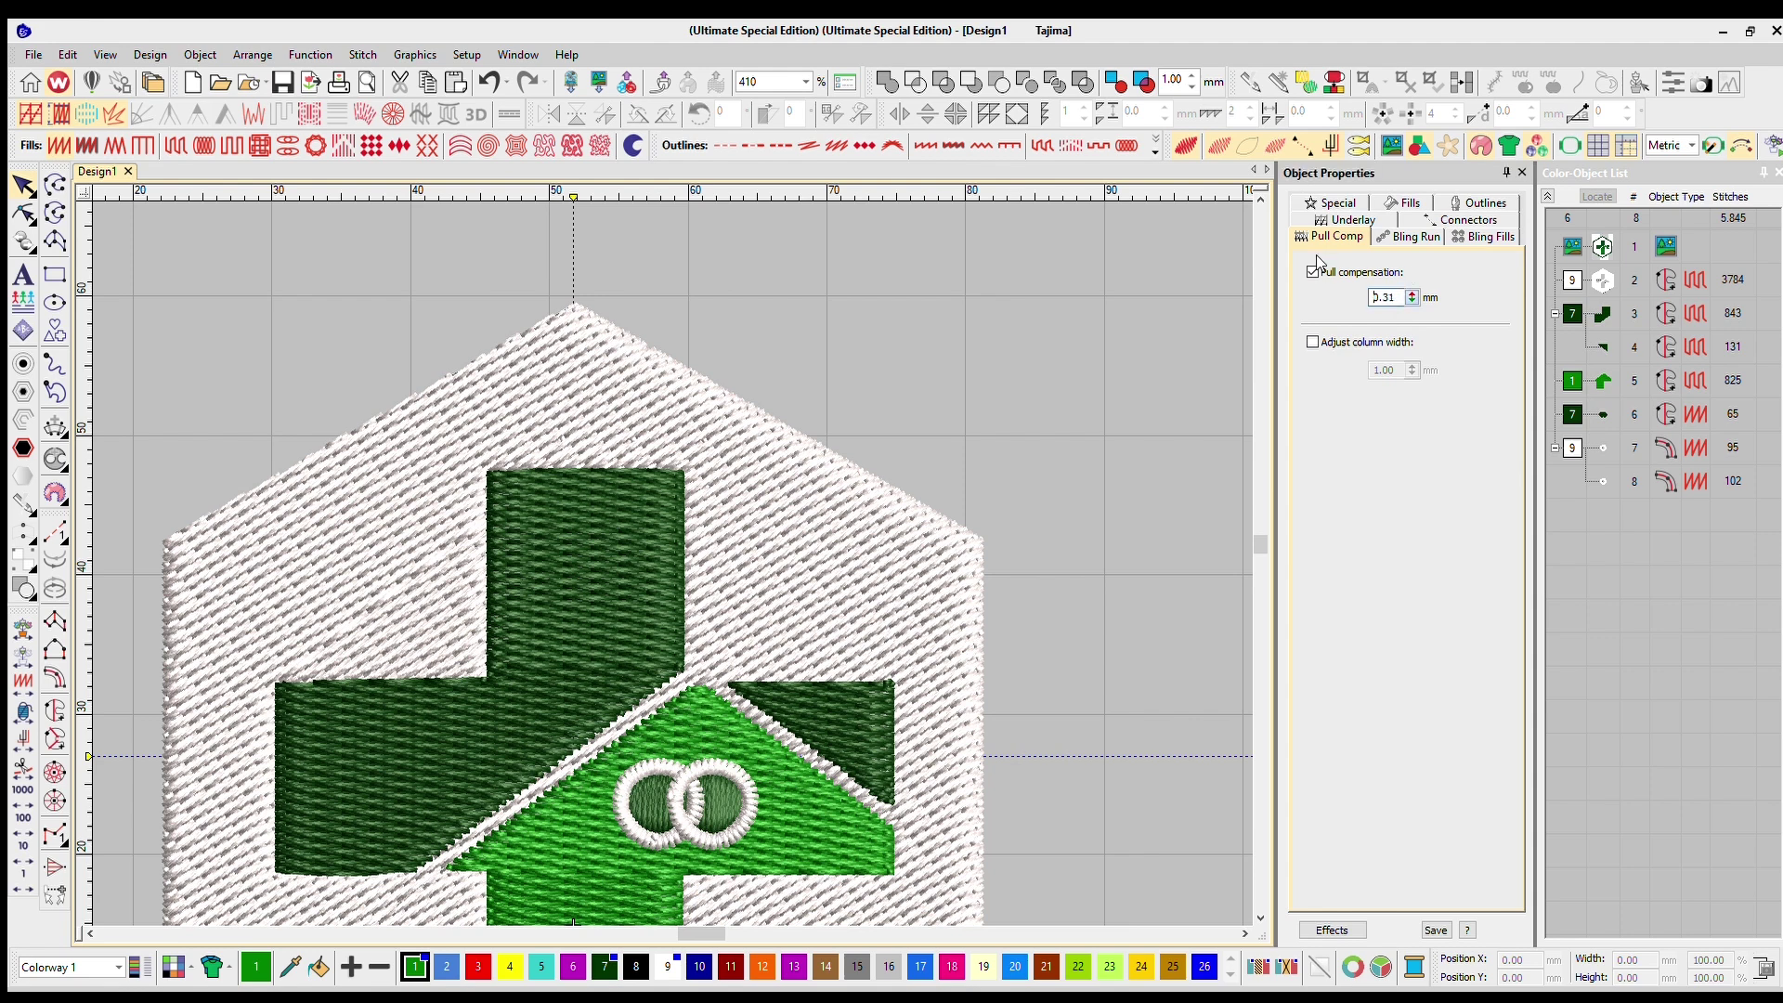
left_click(879, 459)
left_click_drag(1412, 294, 1325, 279)
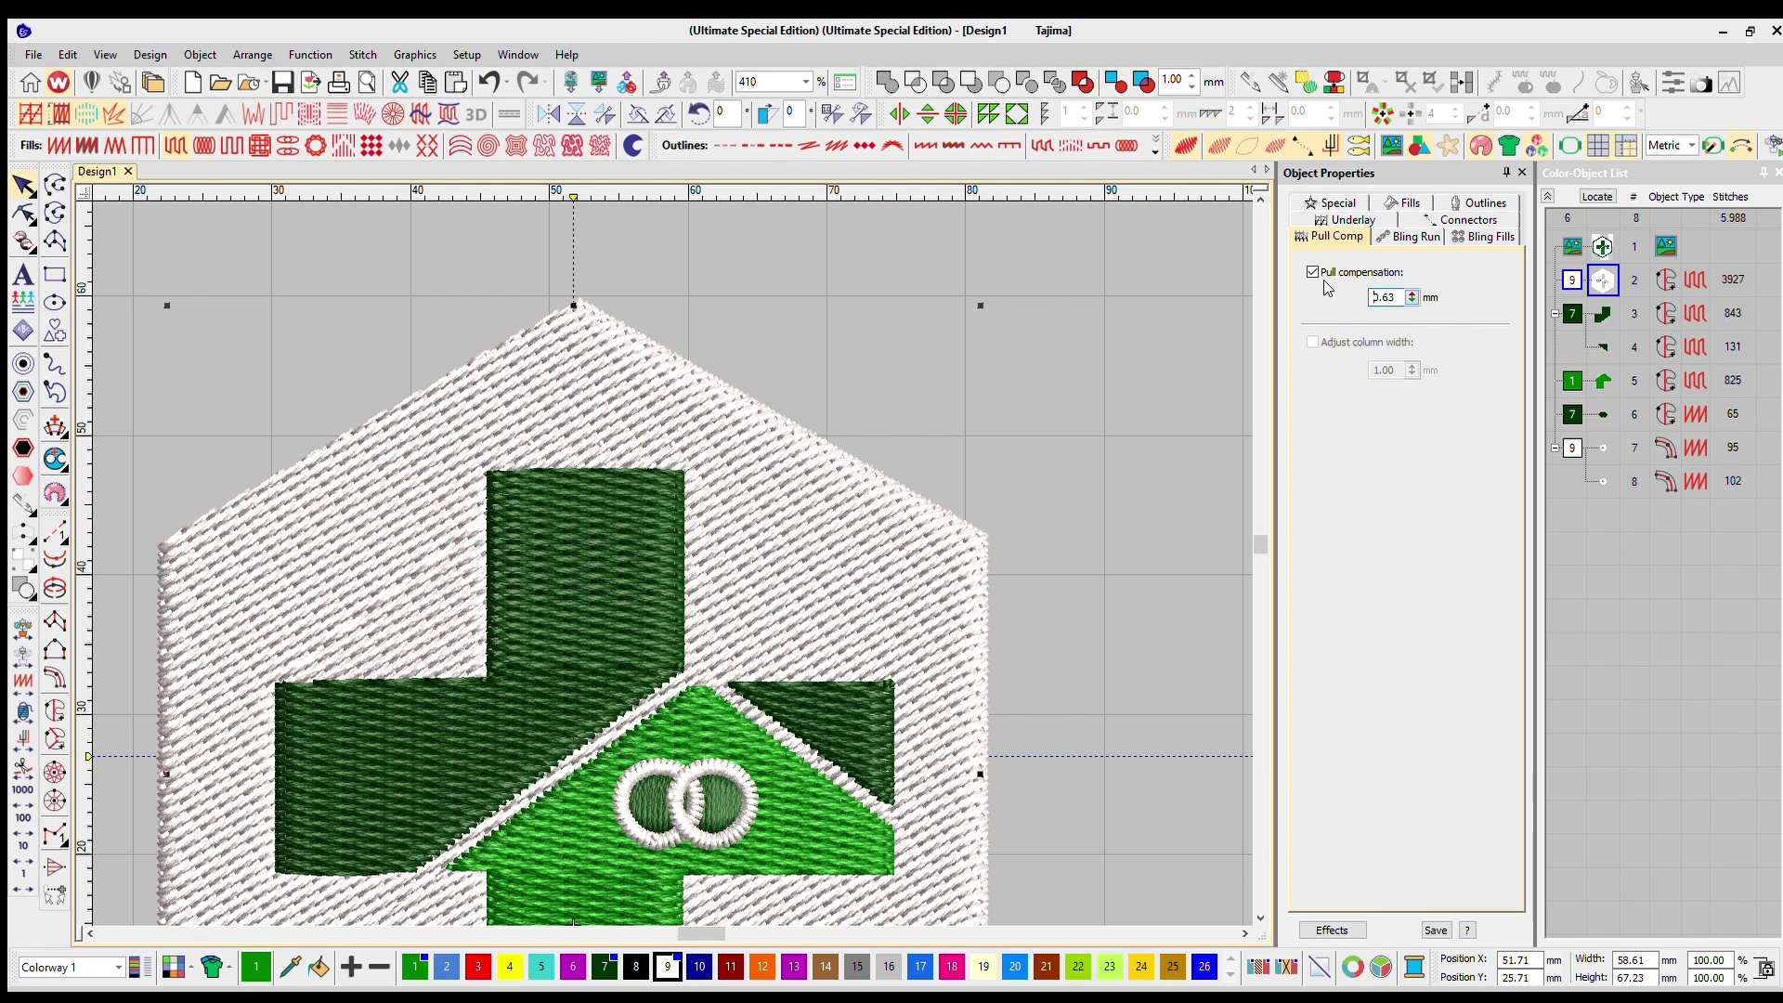
key("Return")
left_click(1072, 400)
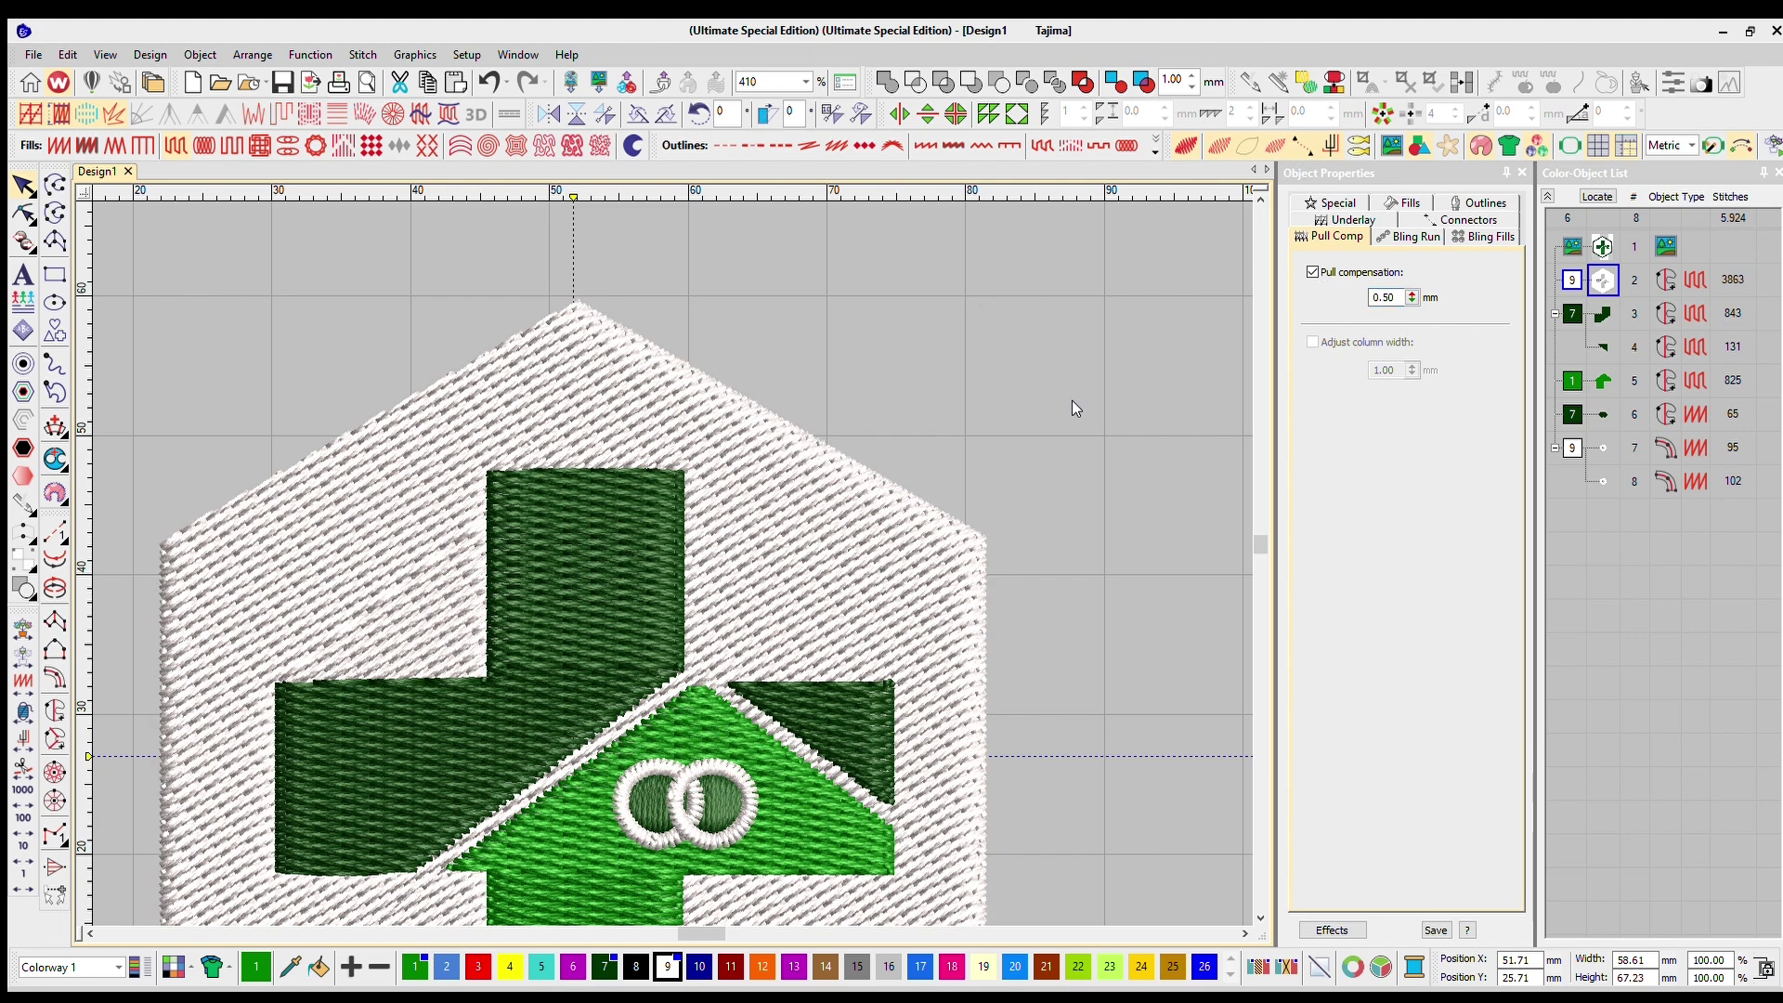
Increase the pull compensation of the large dark green cross piece and the light green house shape together
left_click(643, 624)
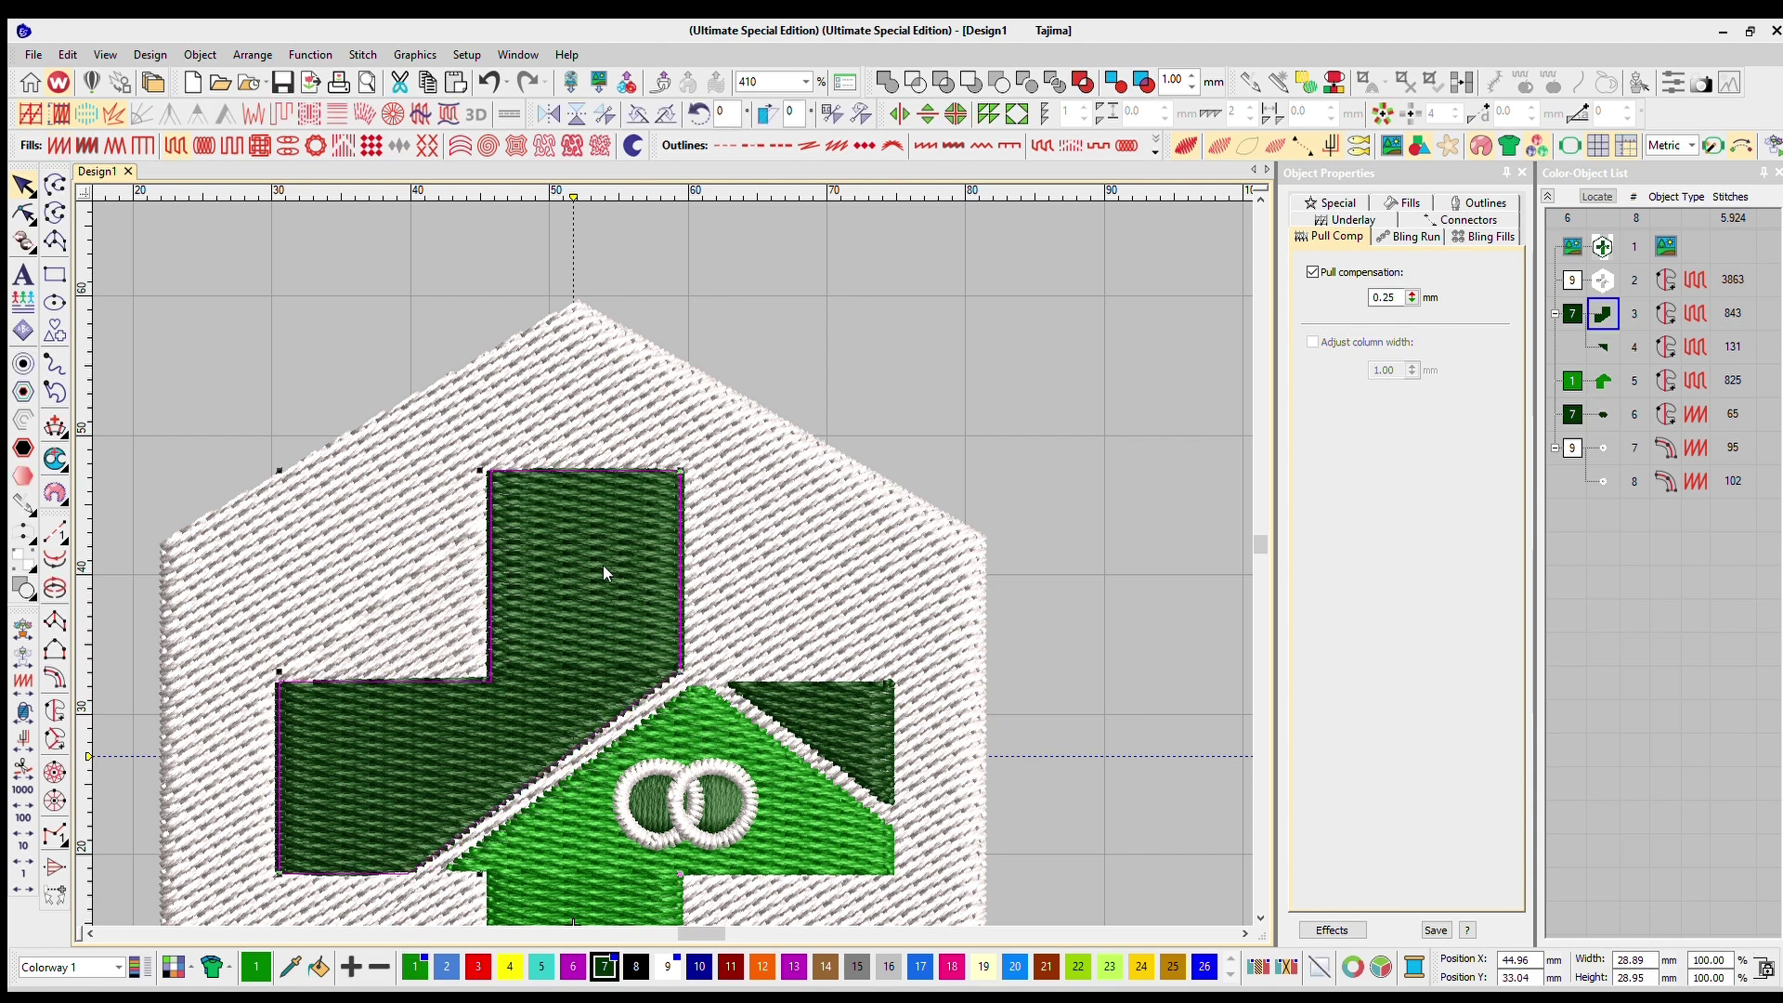
left_click(759, 754, "ctrl")
left_click(1412, 294)
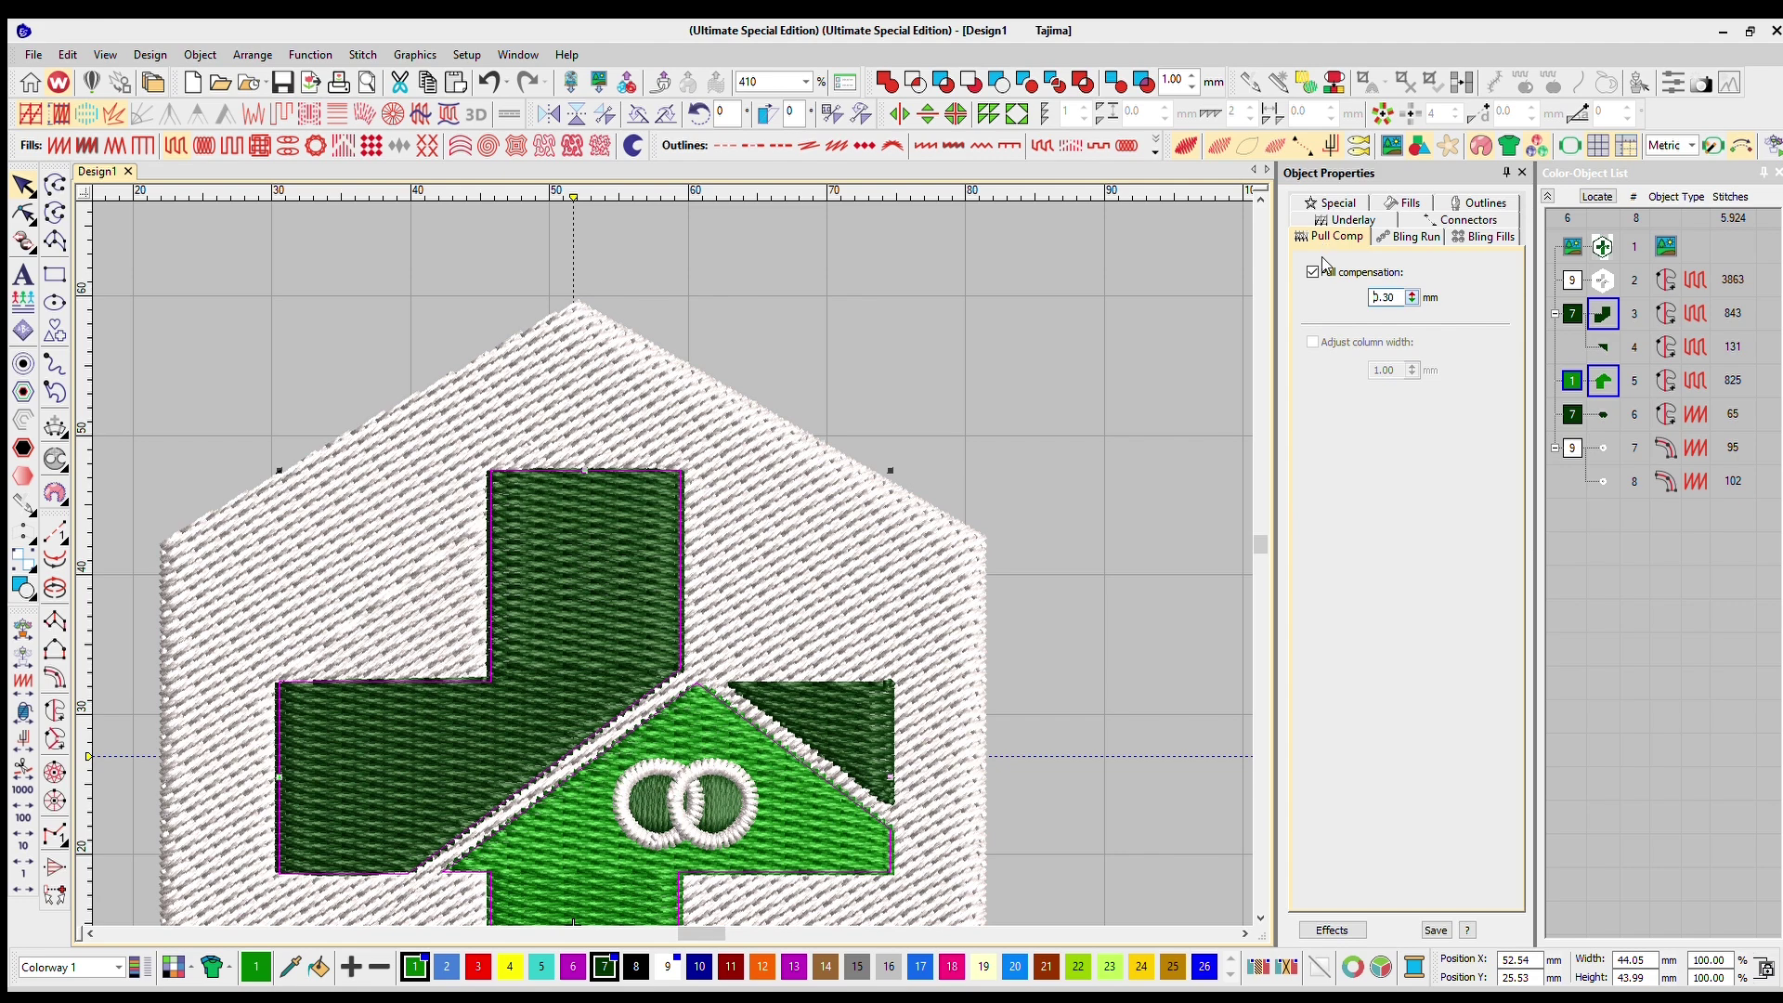
left_click(1036, 393)
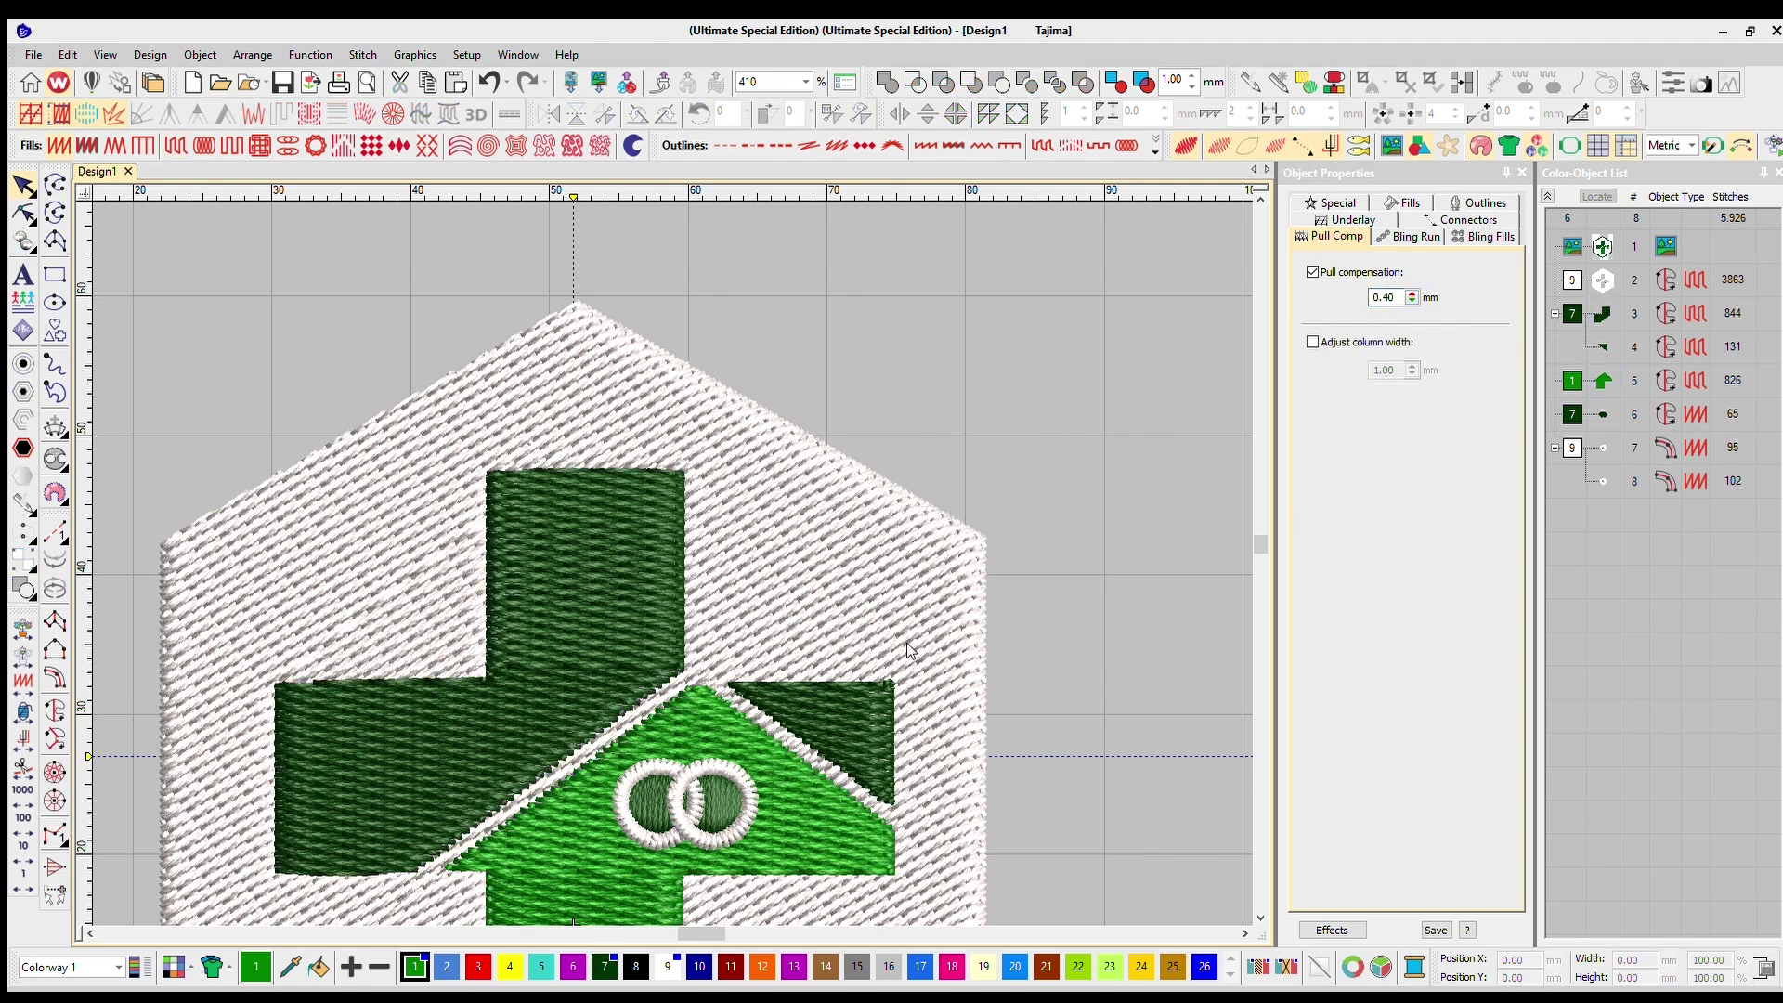
Generate a satin outline object around the white hexagon background and assign it dark green thread color 7
scroll(665, 531, "down", 3)
scroll(665, 531, "up", 1)
scroll(665, 532, "down", 1)
left_click(747, 397)
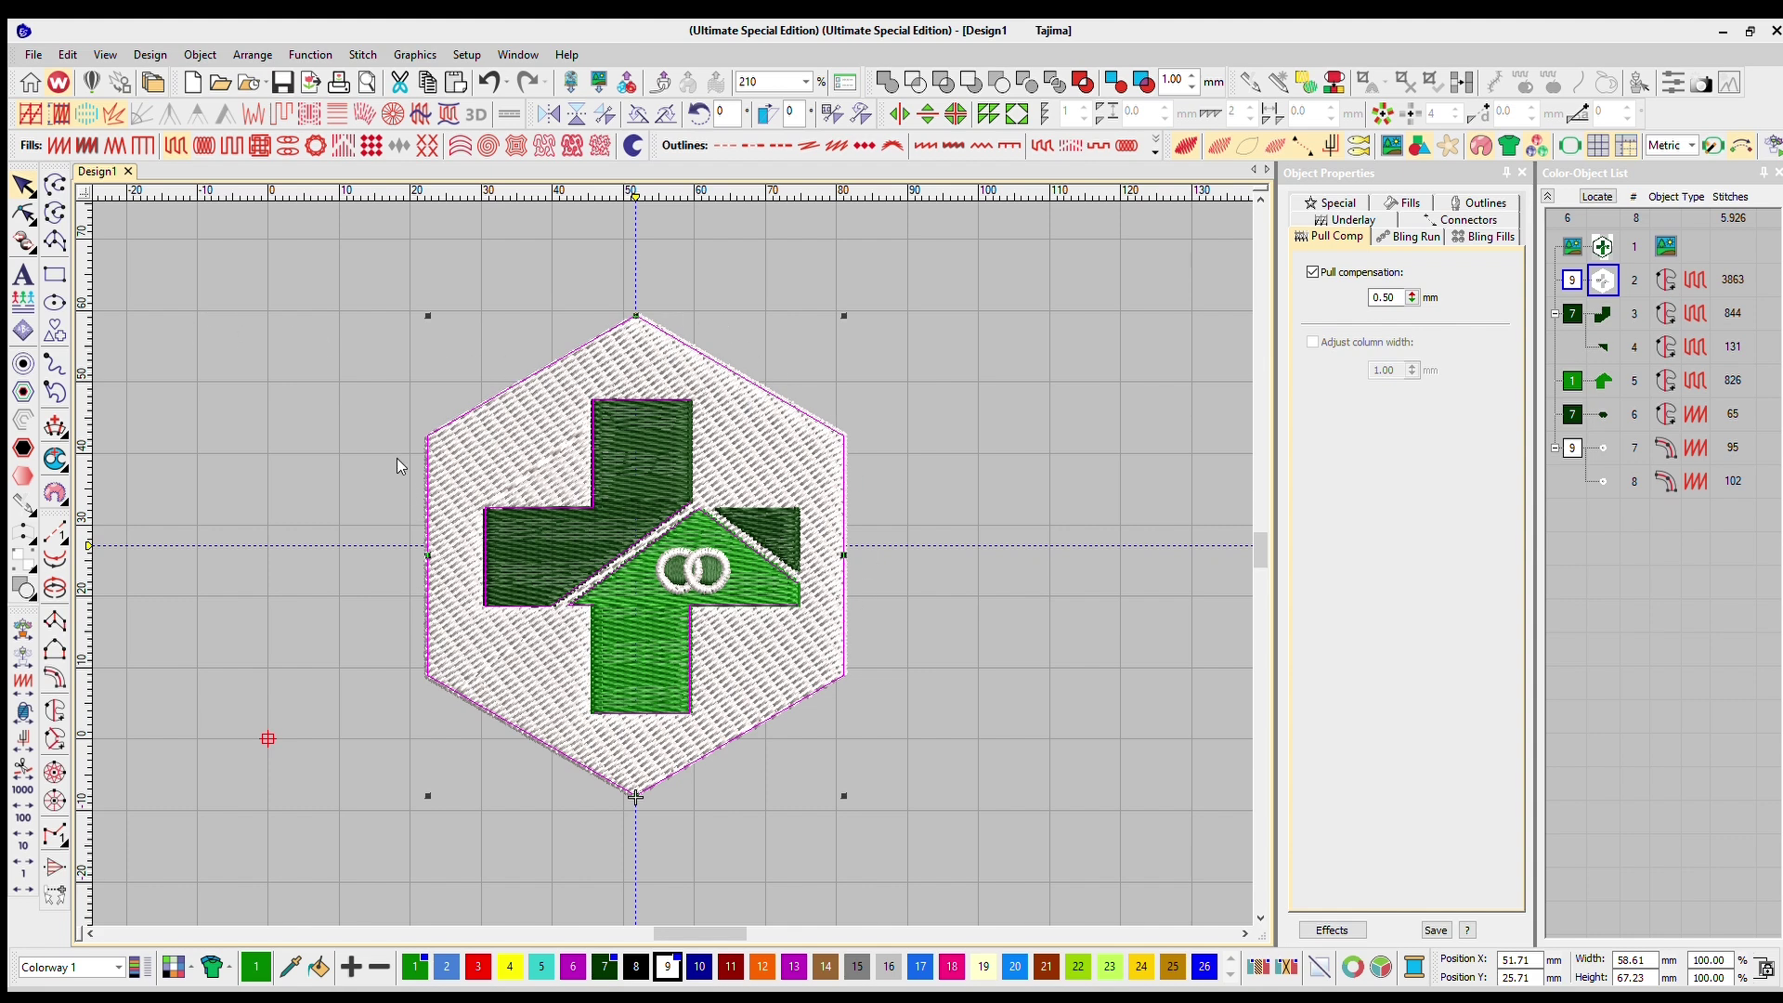
left_click(19, 336)
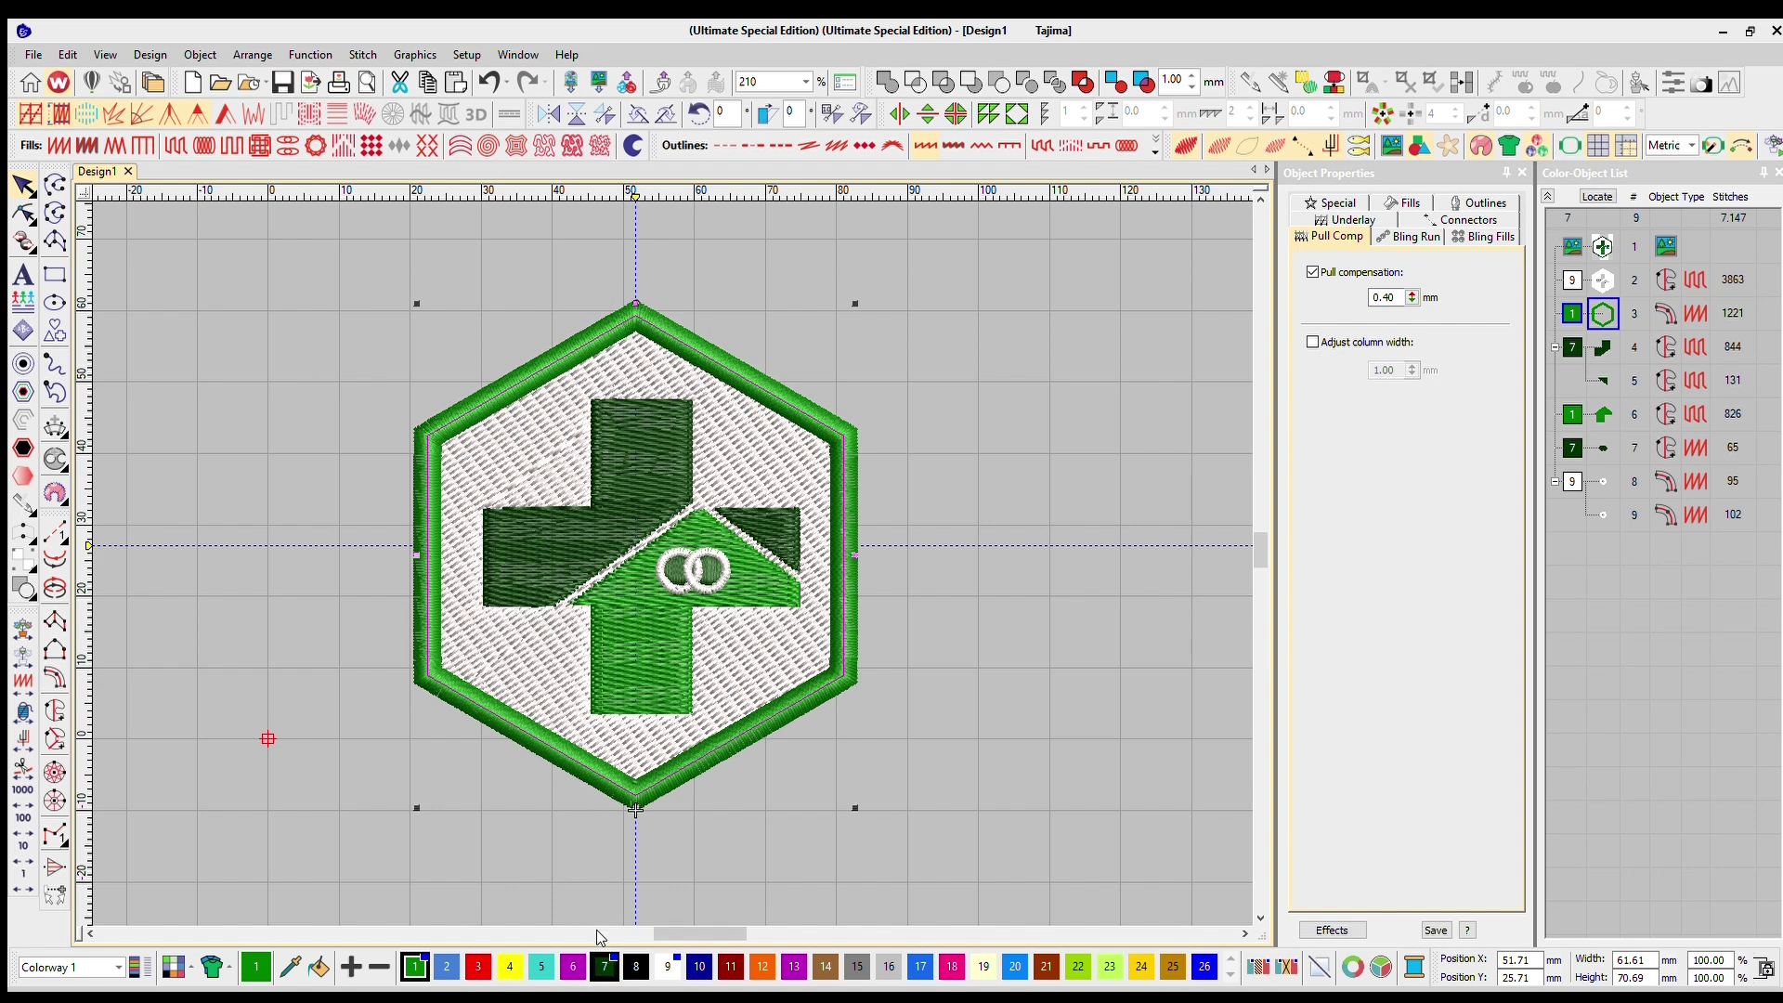
left_click(604, 966)
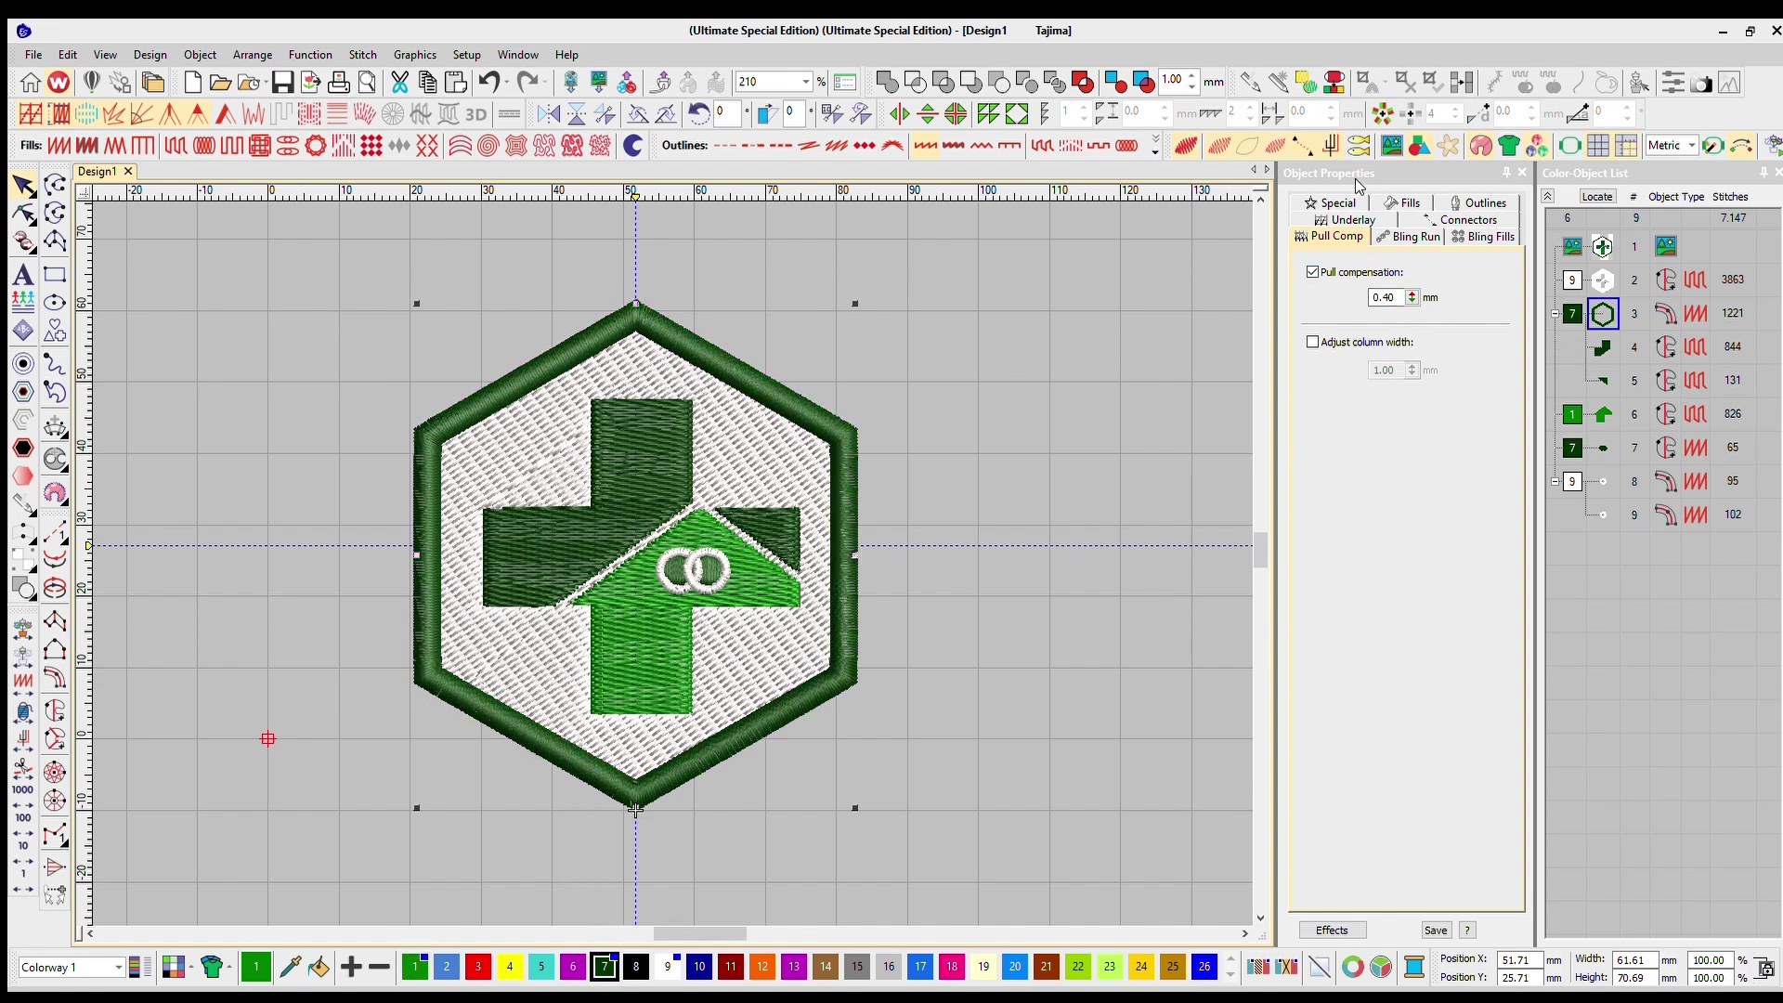
Set the hexagon border's column width to 2.10 mm
left_click(1342, 200)
triple_click(1384, 331)
type("2.30")
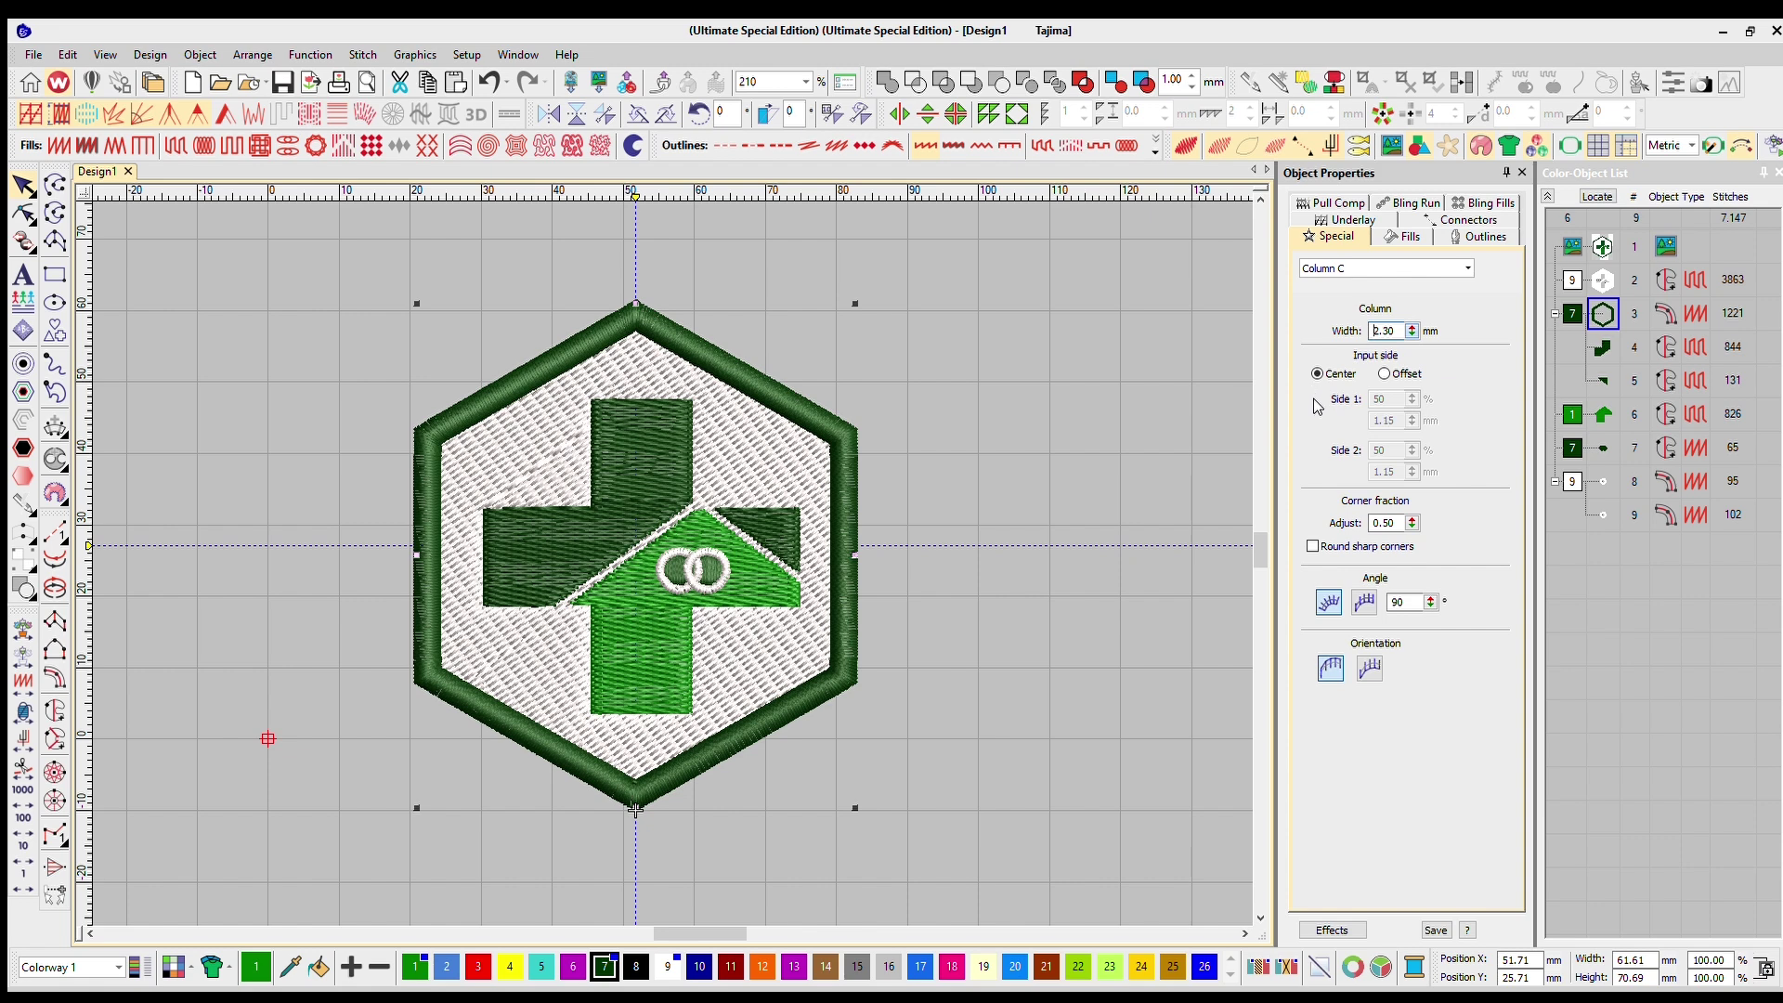
key("Down")
key("Return")
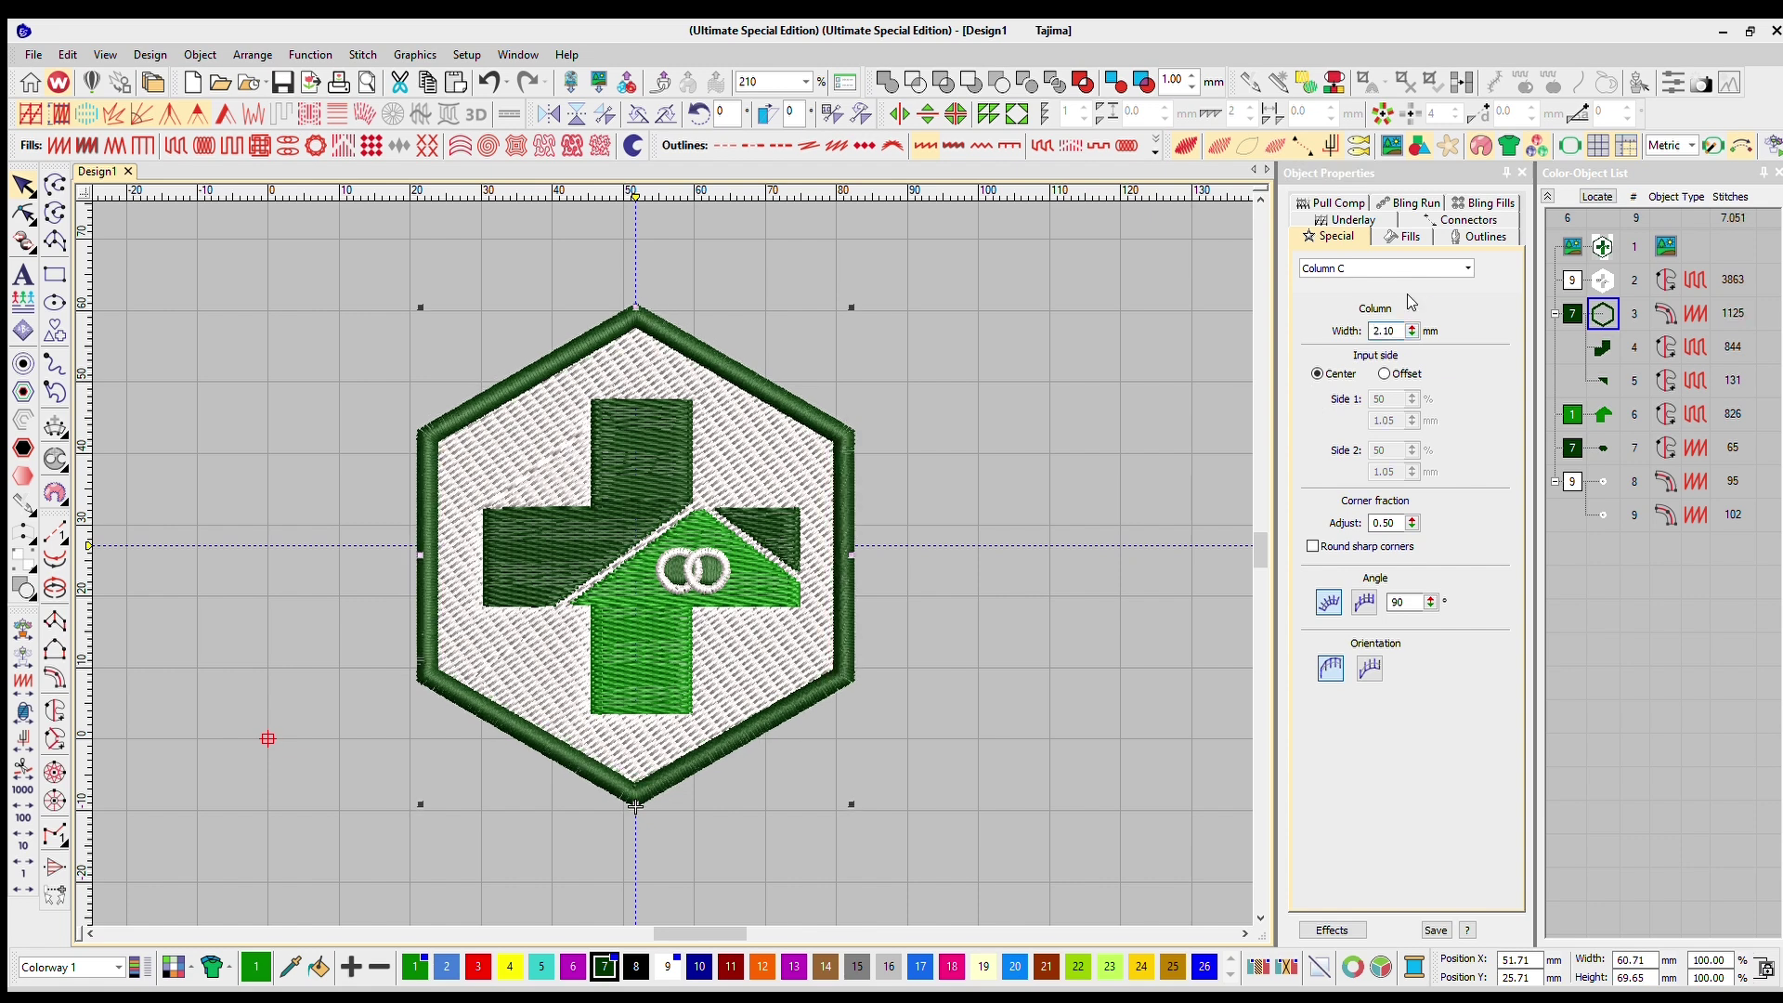
Show the logo artwork behind the stitches and widen the hexagon border's satin column slightly
key("i")
key("i")
key("i")
key("t")
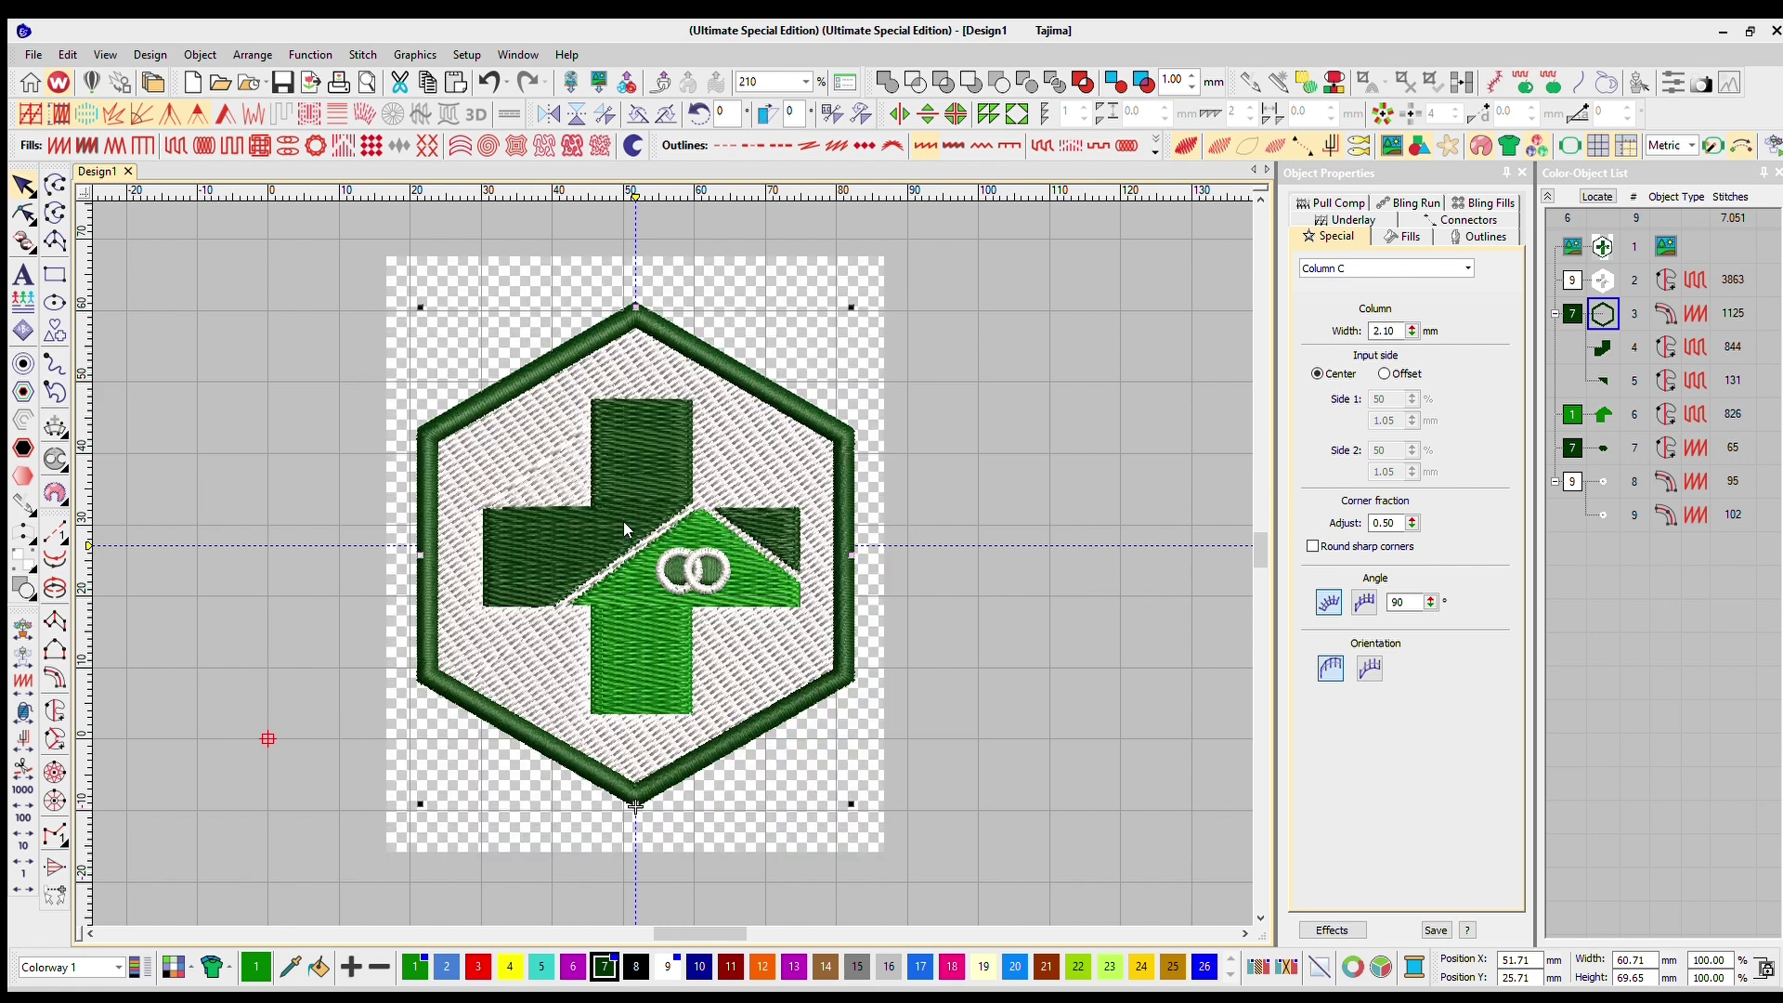
left_click(1413, 326)
left_click(1413, 326)
key("Down")
key("Down")
type("3")
key("Return")
left_click(1061, 361)
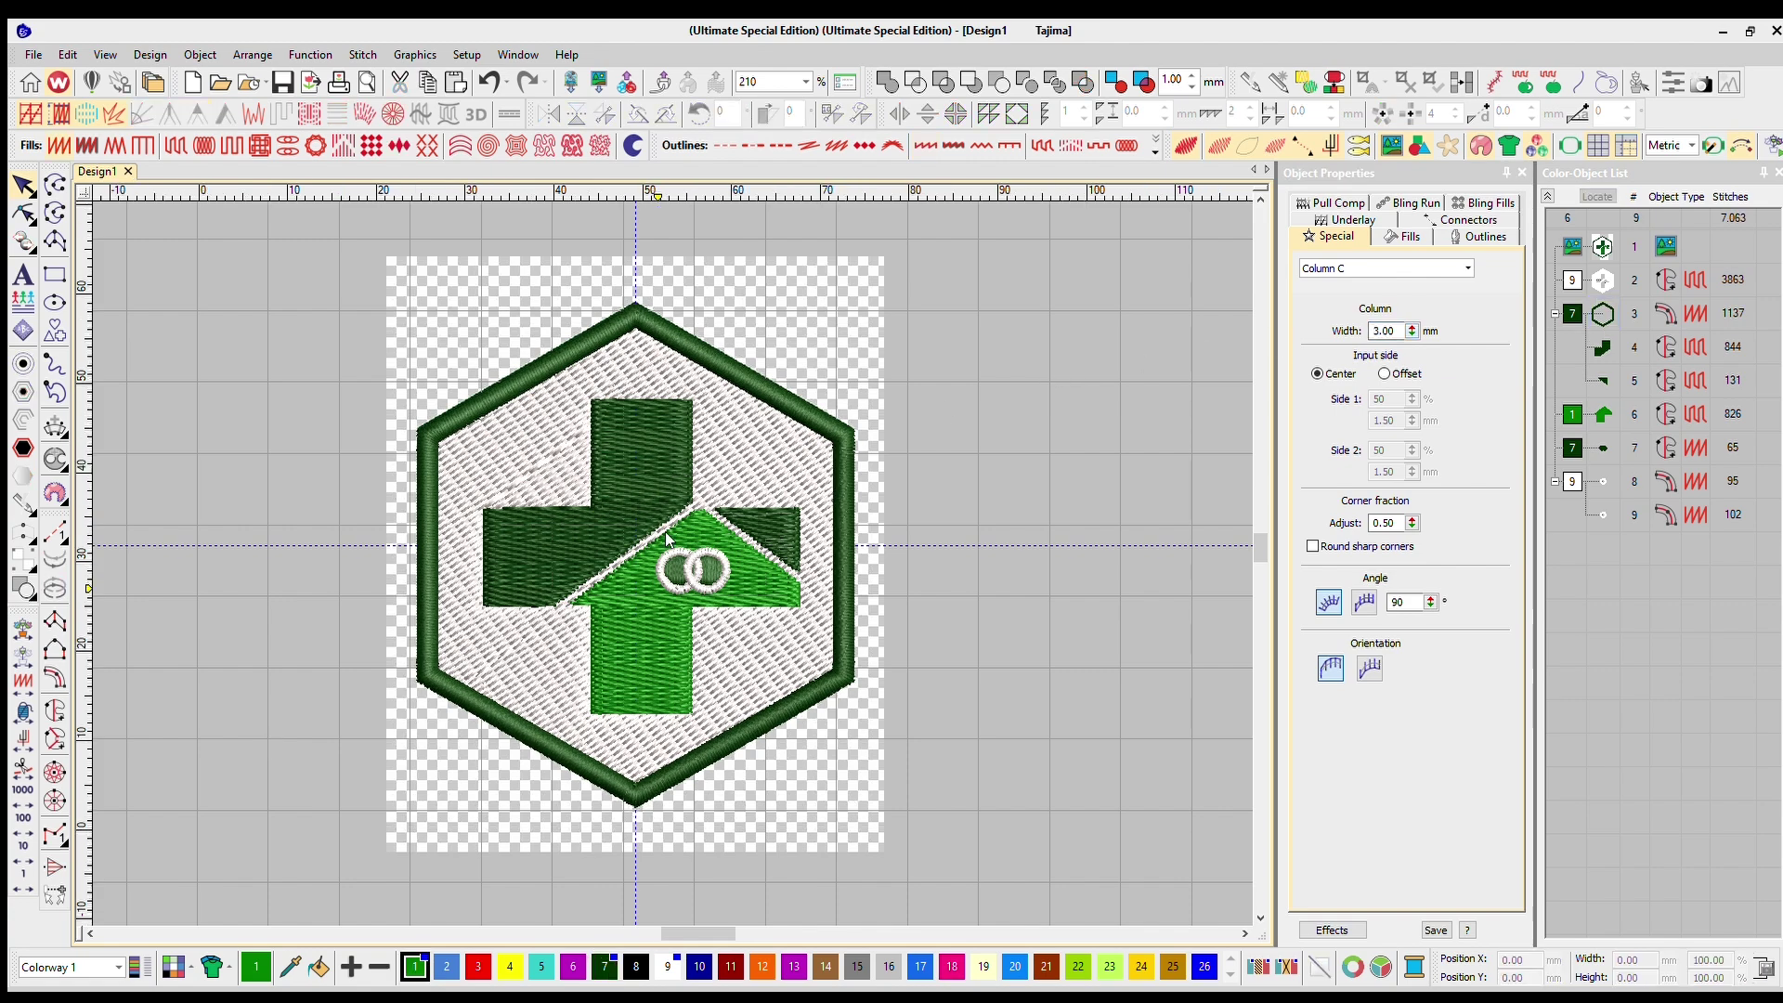
Hide the artwork and examine the border, white background and green shapes across the whole logo and close up
scroll(665, 532, "up", 2)
scroll(665, 531, "down", 2)
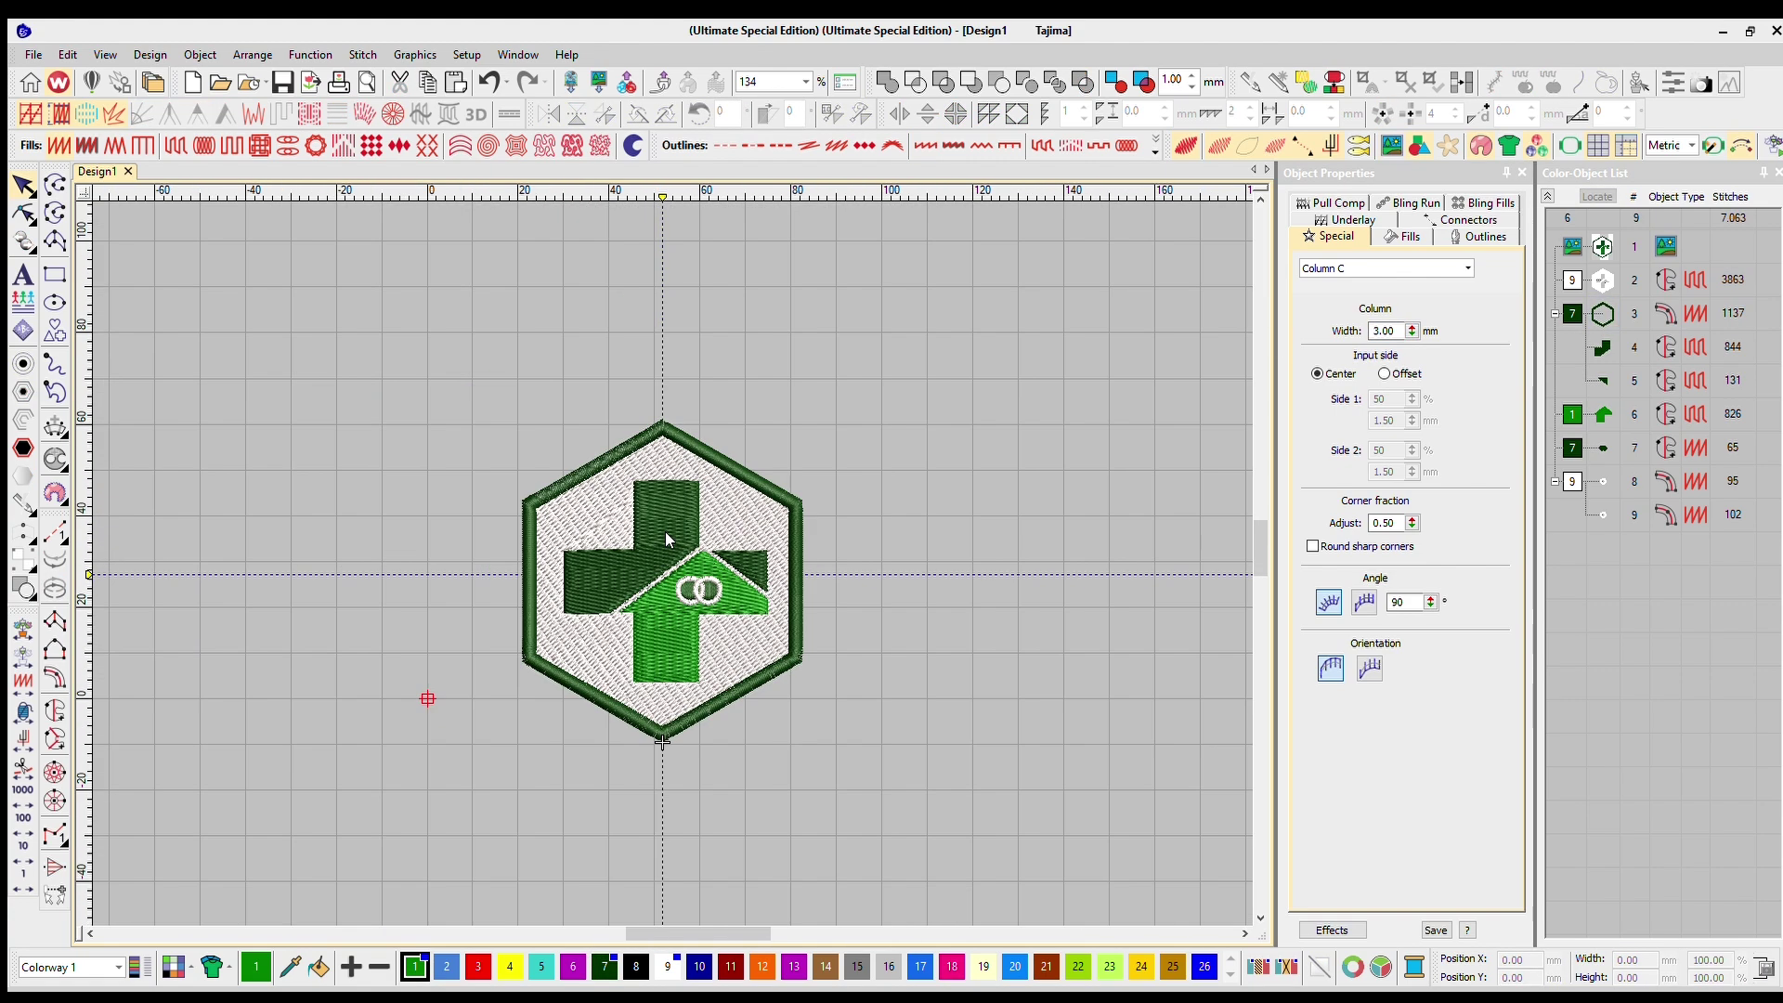
scroll(666, 538, "up", 1)
scroll(666, 532, "up", 2)
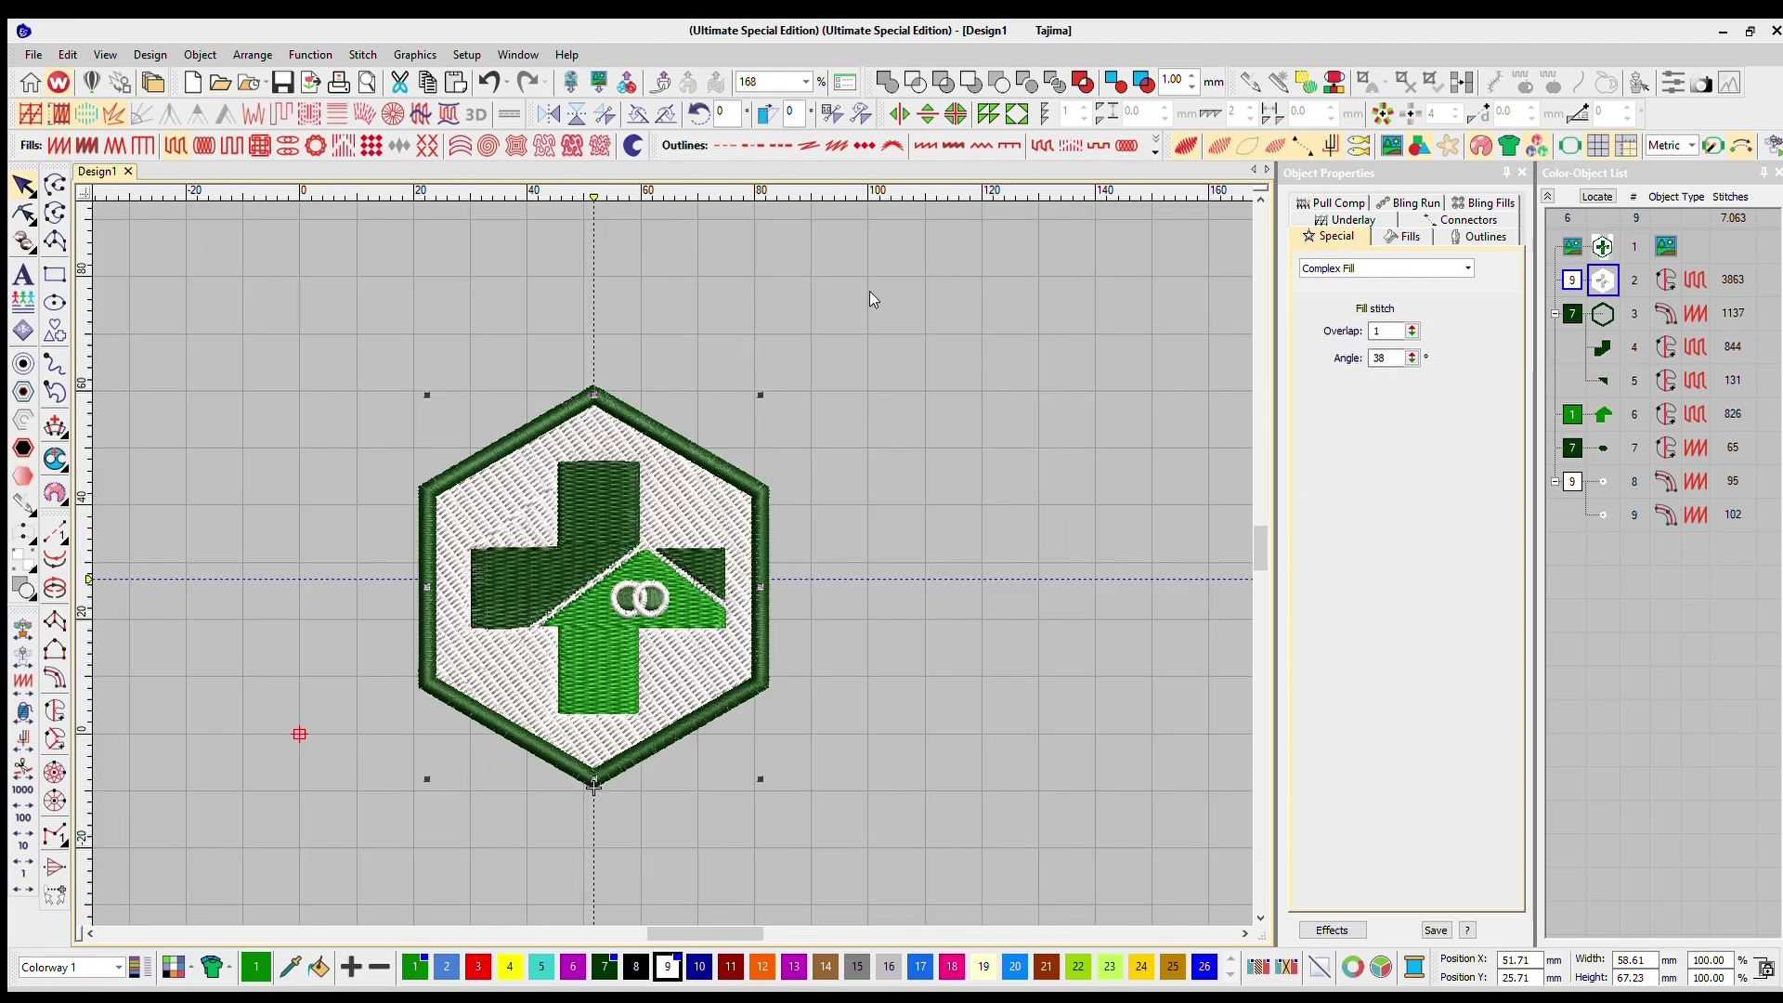
left_click(872, 288)
scroll(573, 597, "up", 2)
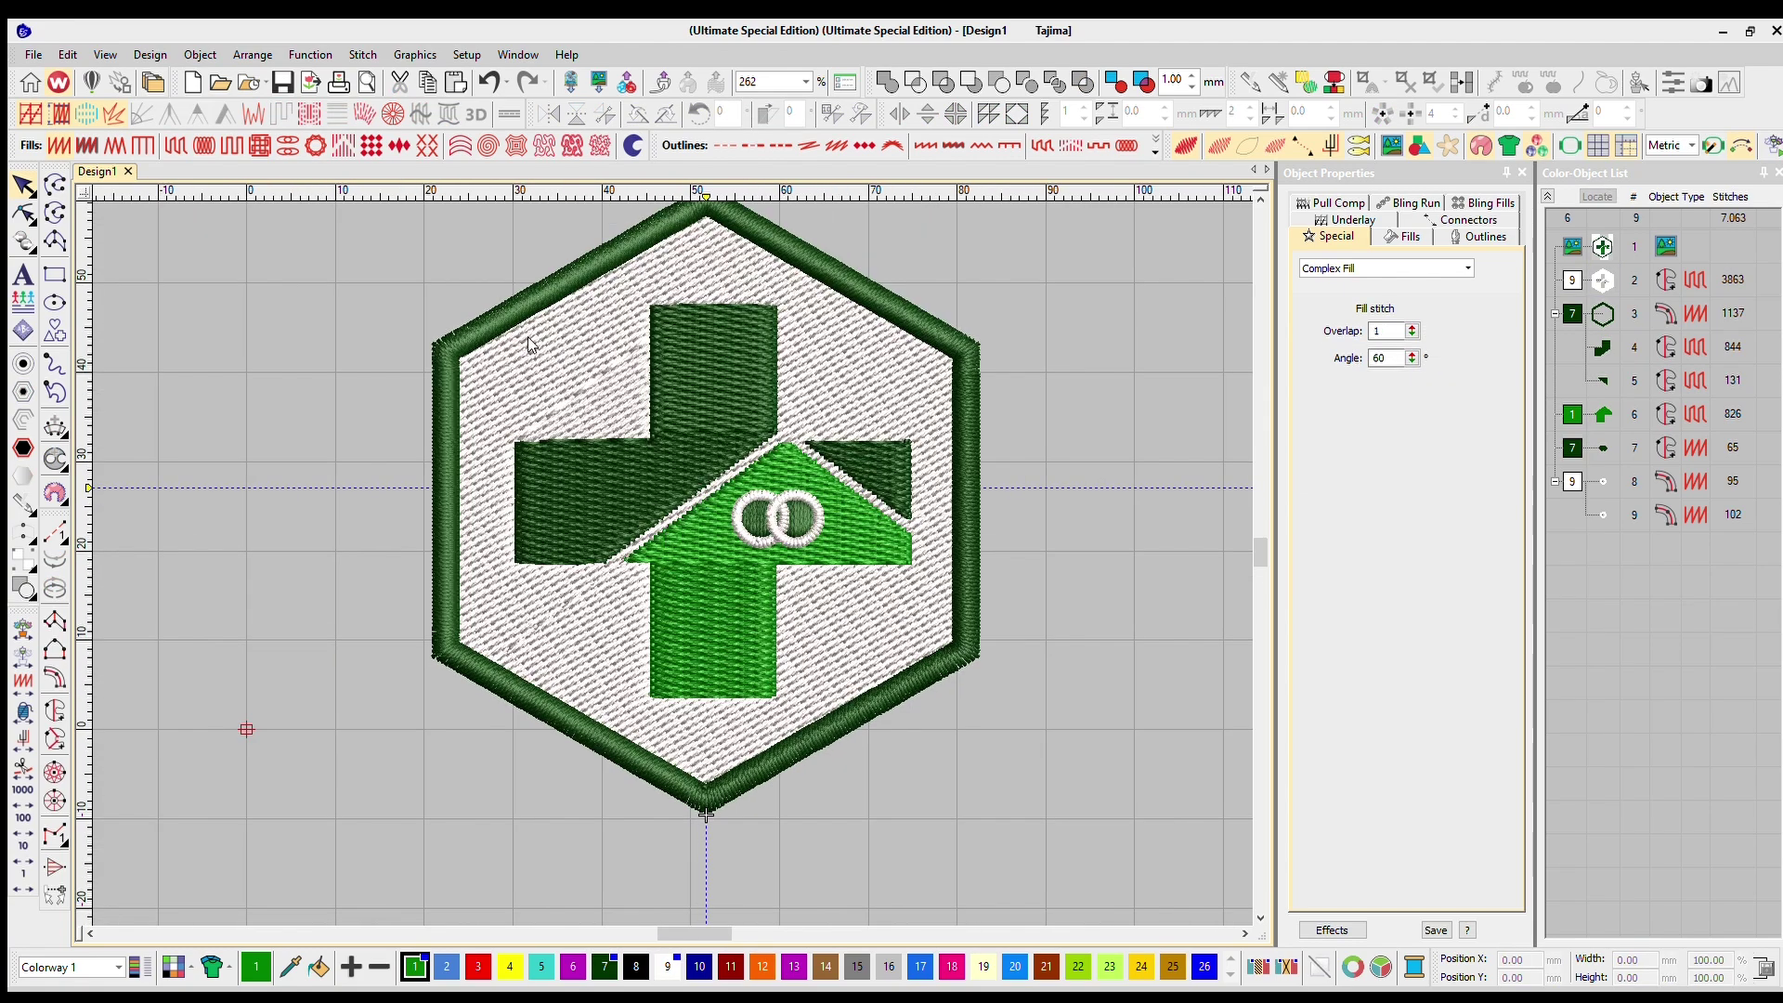
left_click(563, 361)
scroll(665, 532, "up", 2)
scroll(665, 531, "down", 3)
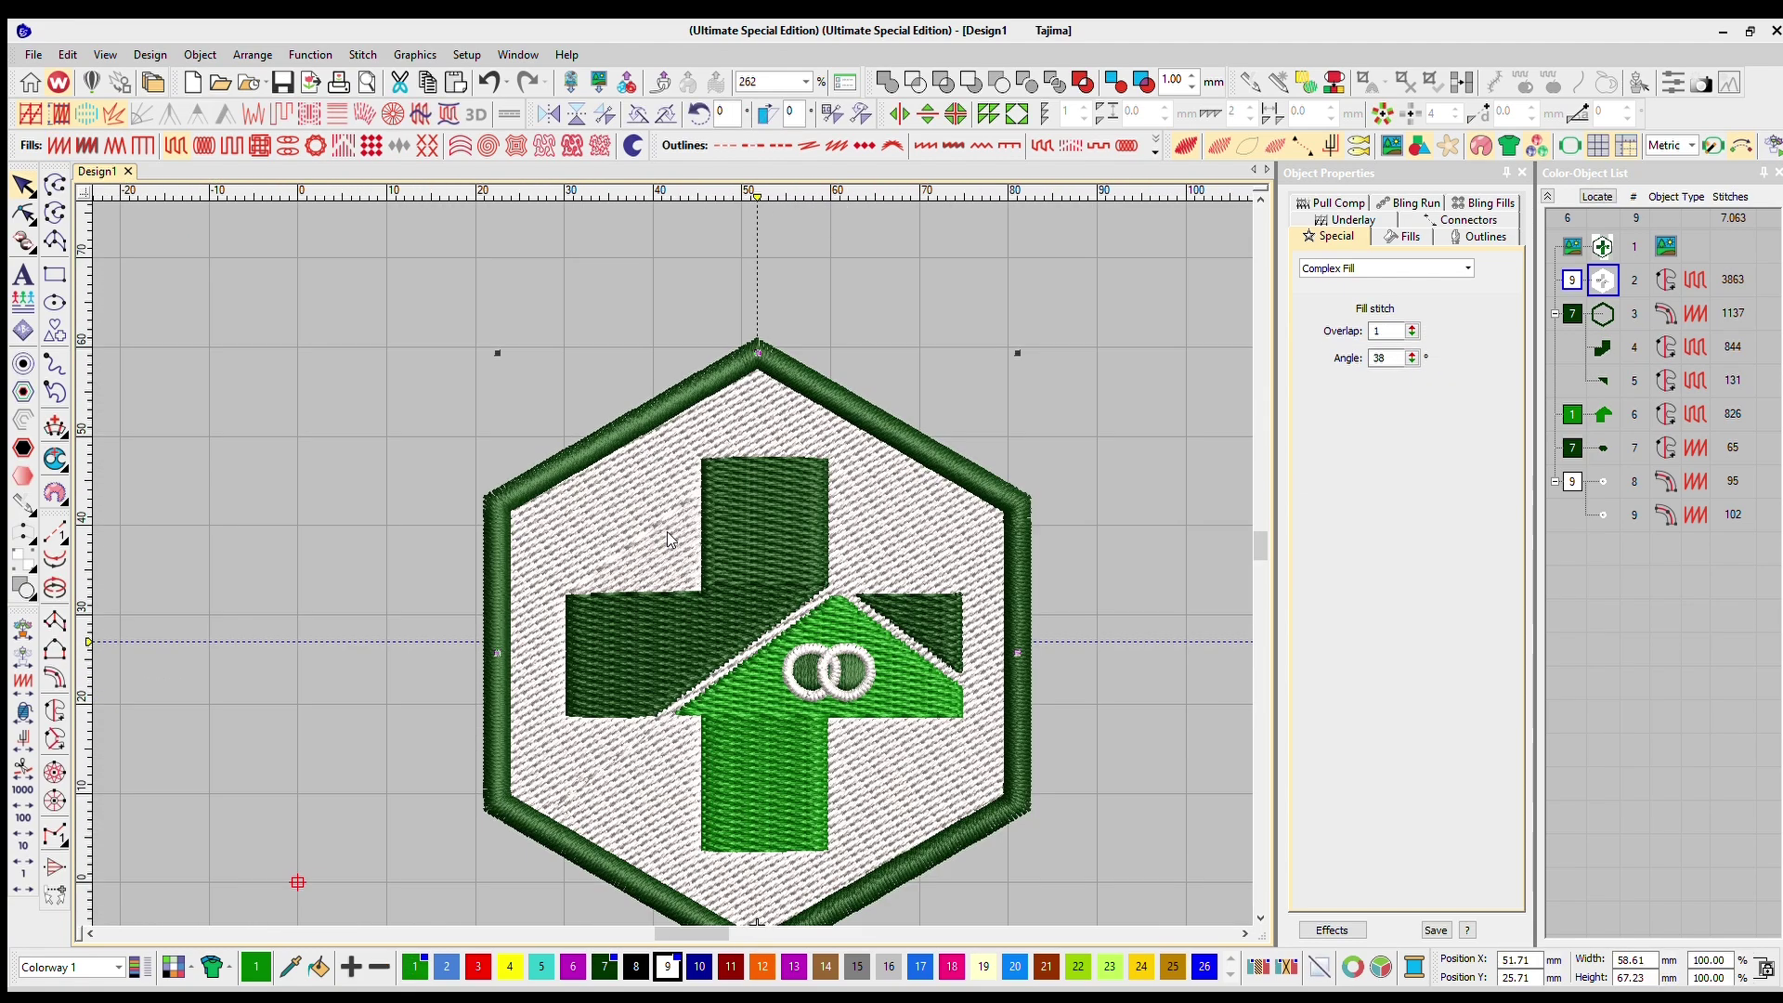
scroll(665, 539, "up", 1)
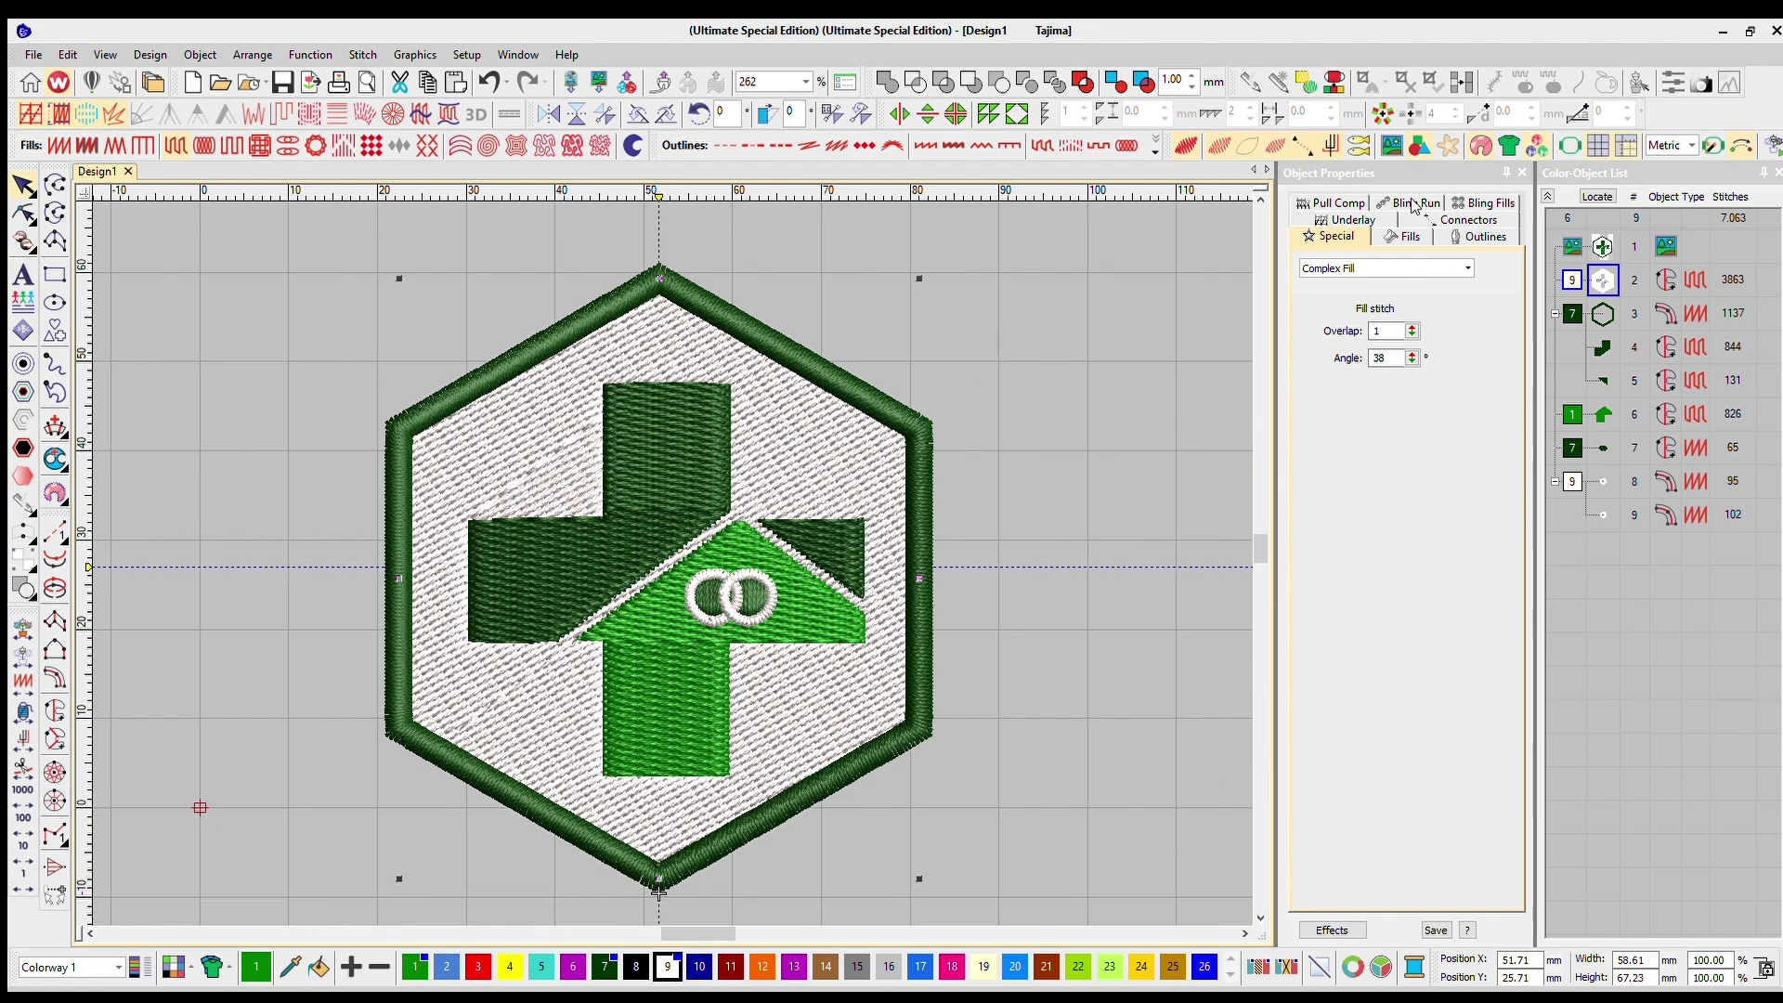
left_click(1051, 408)
scroll(699, 570, "down", 3)
scroll(656, 529, "up", 3)
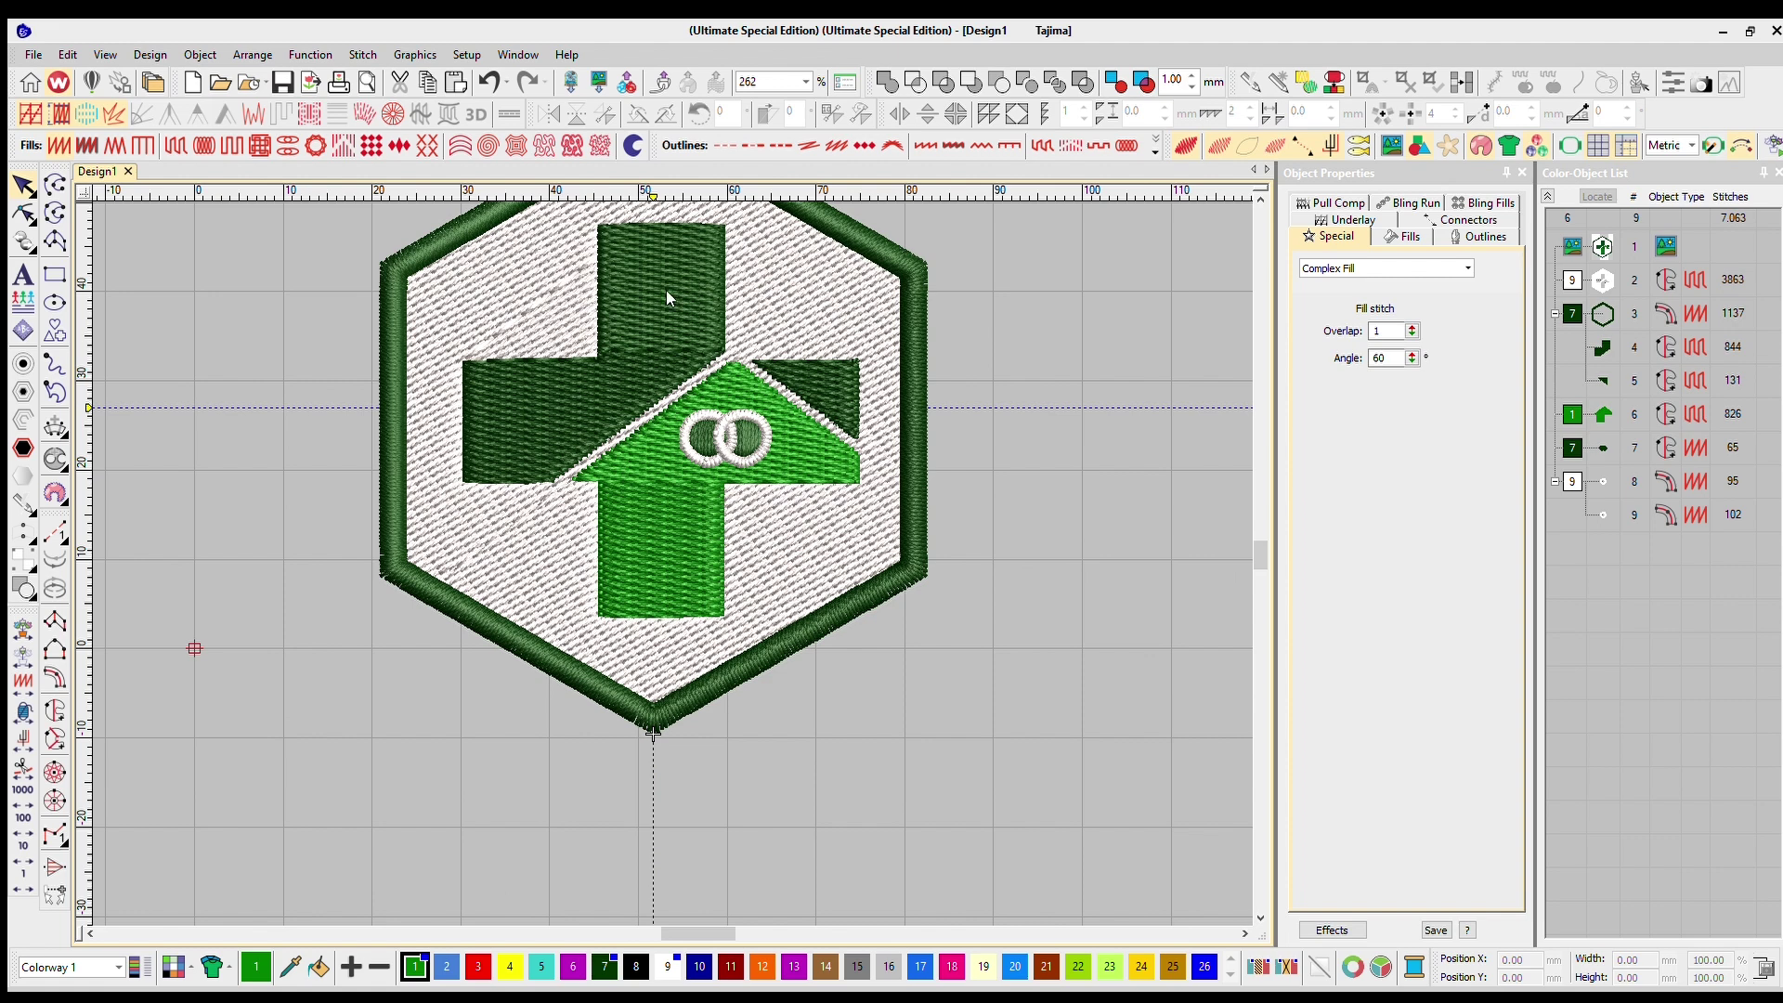
scroll(641, 366, "down", 2)
left_click(700, 461)
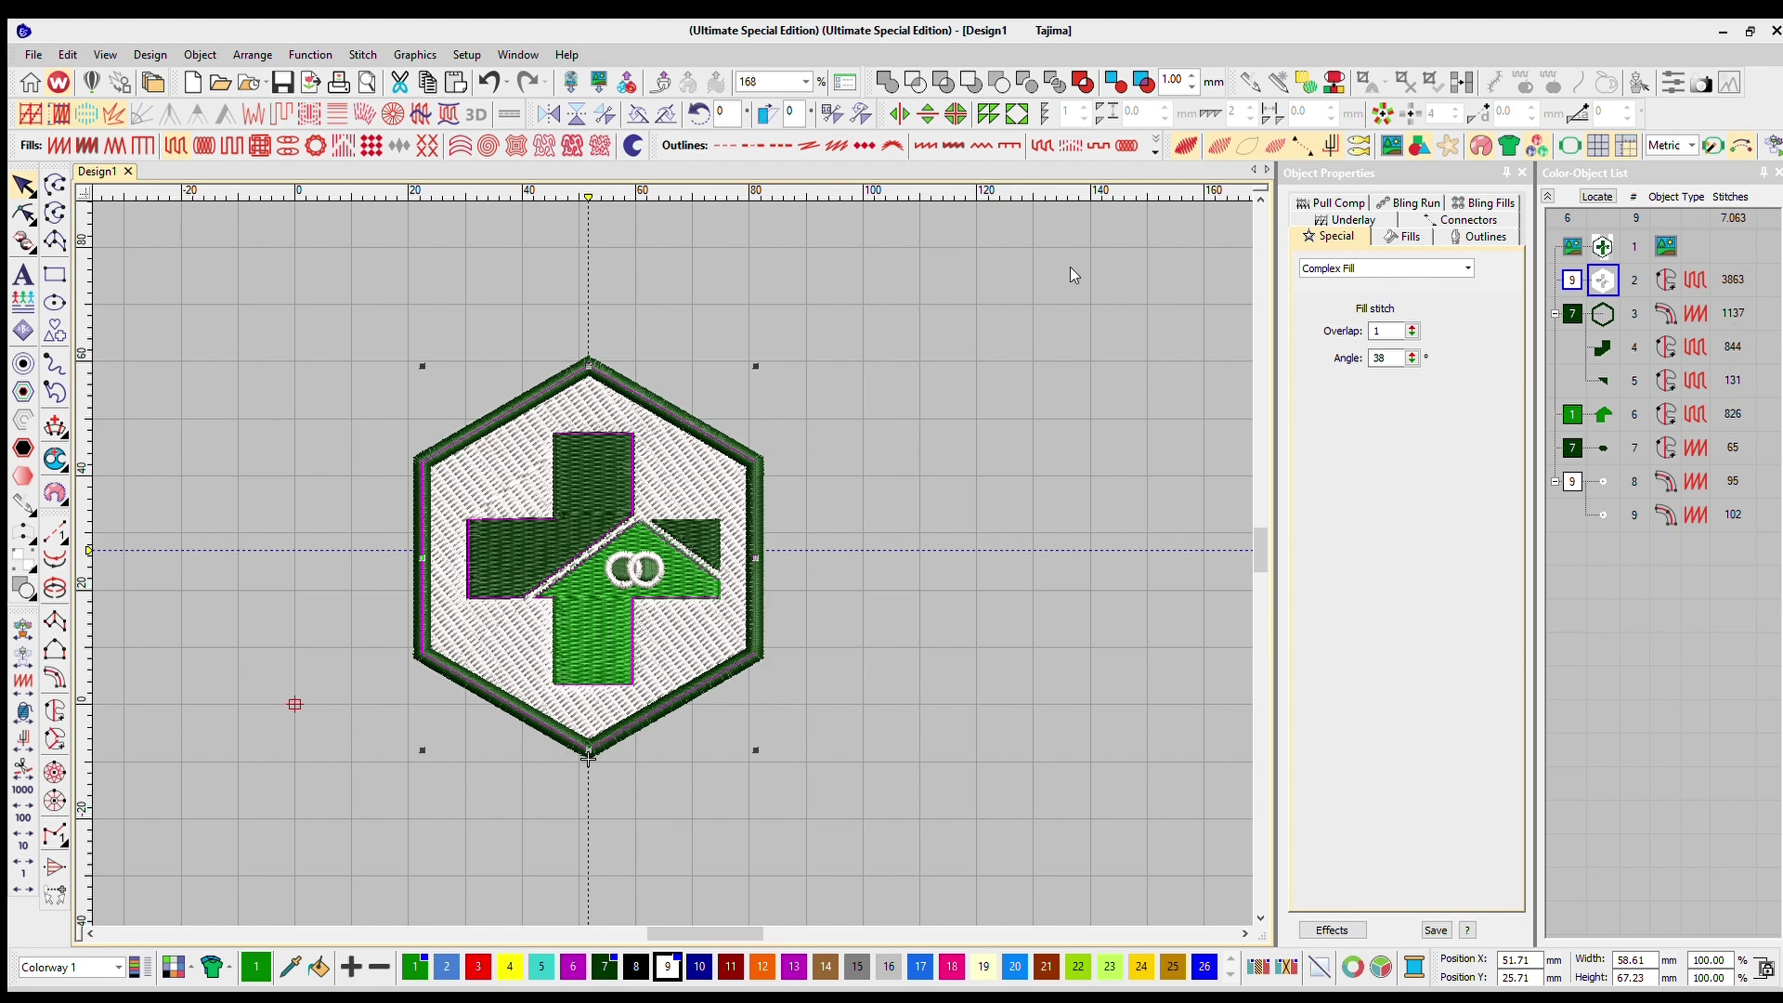
Set the white hexagon background's tatami stitch spacing to 0.70 mm and deselect it
scroll(480, 486, "up", 2)
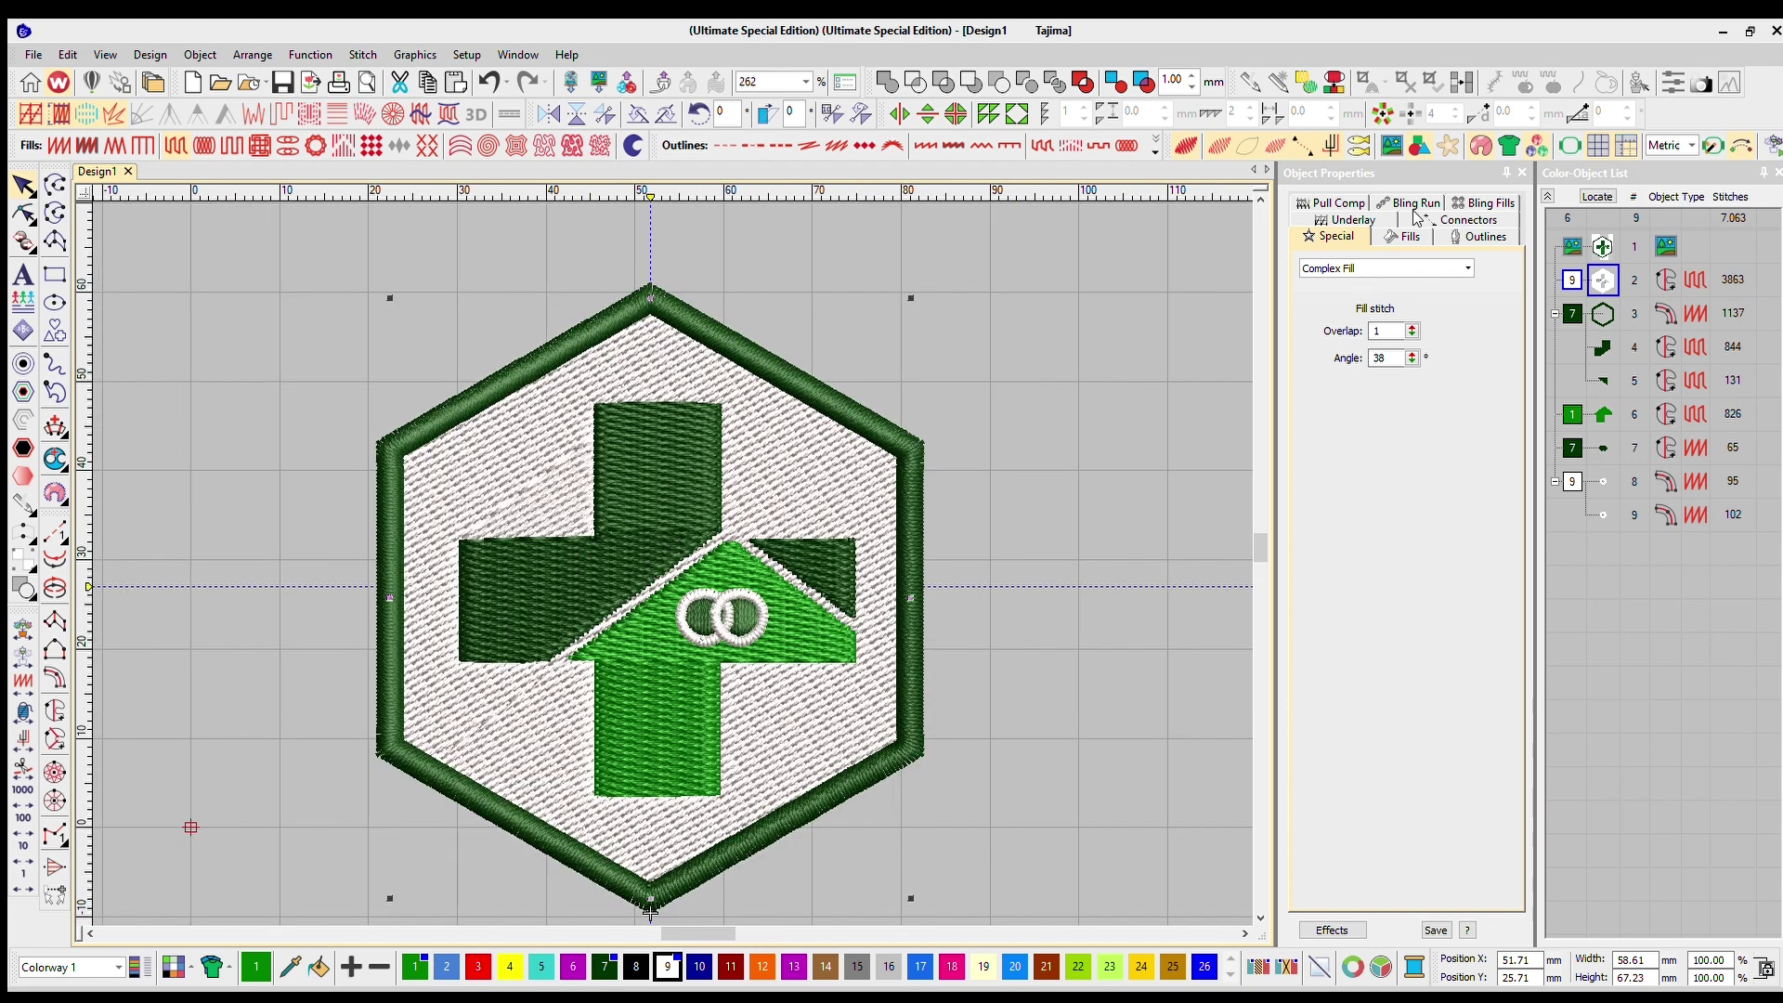
left_click(1404, 236)
type("0.69")
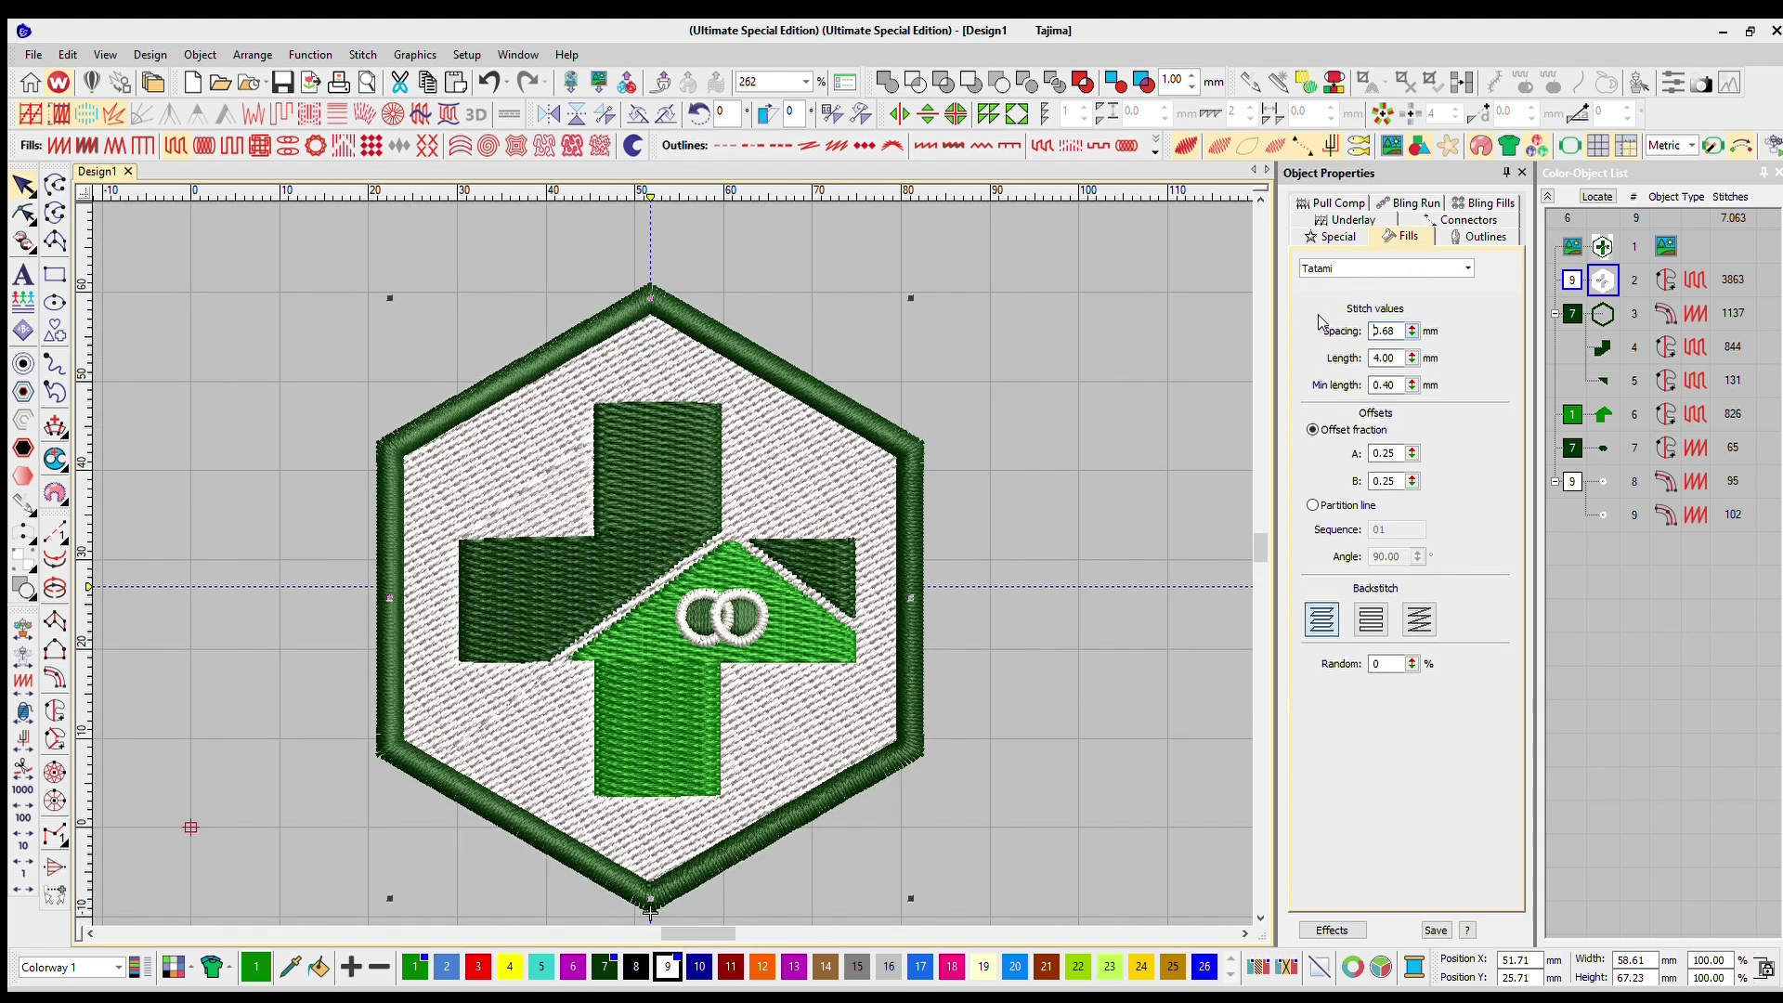
key("Up")
key("Up")
scroll(864, 409, "up", 5)
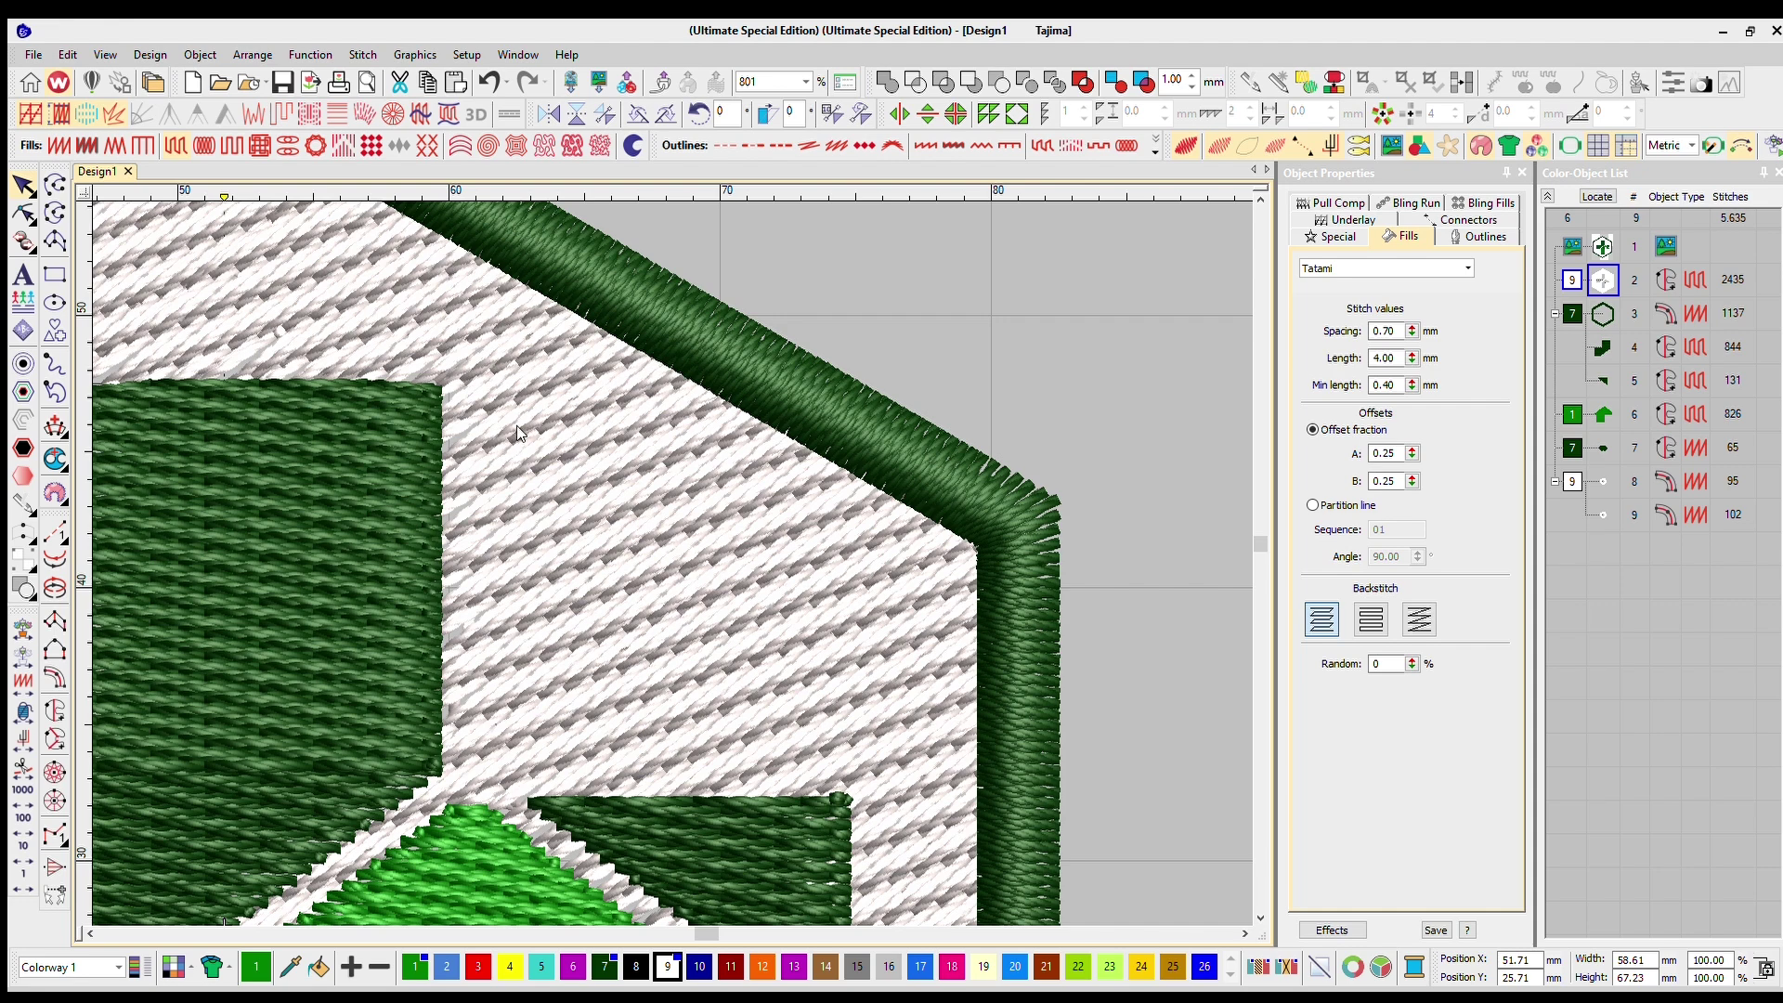
scroll(503, 439, "down", 2)
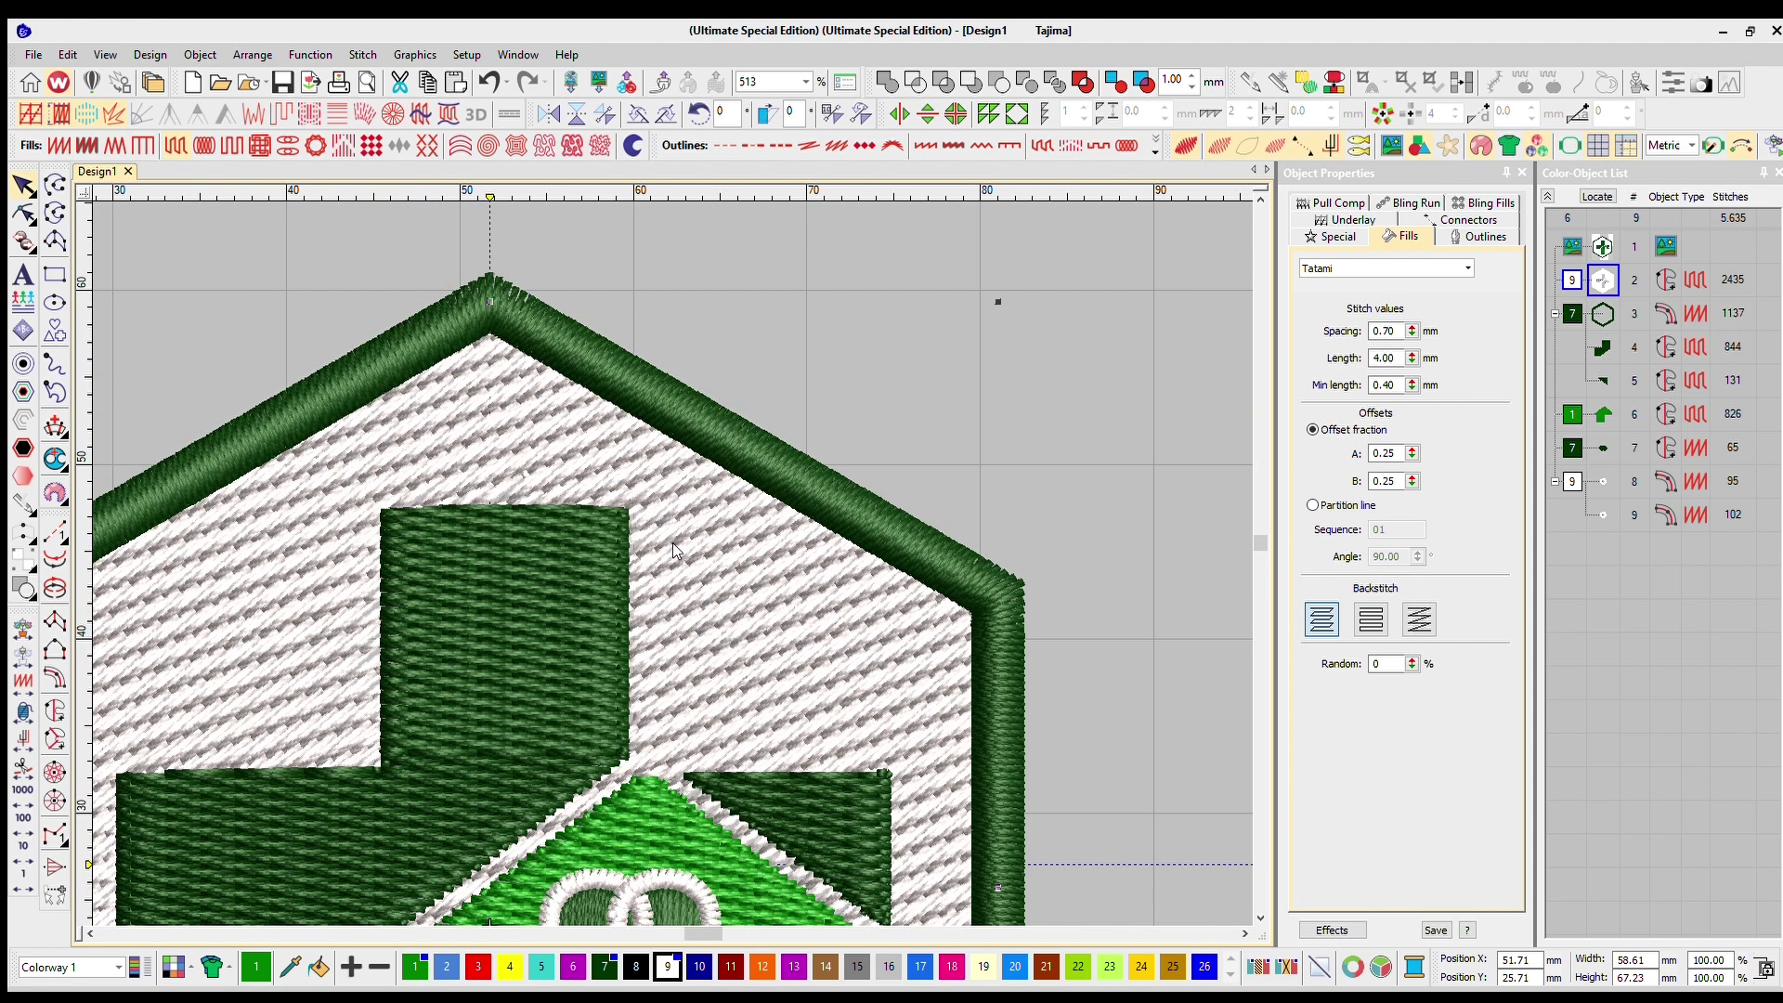
left_click(1057, 500)
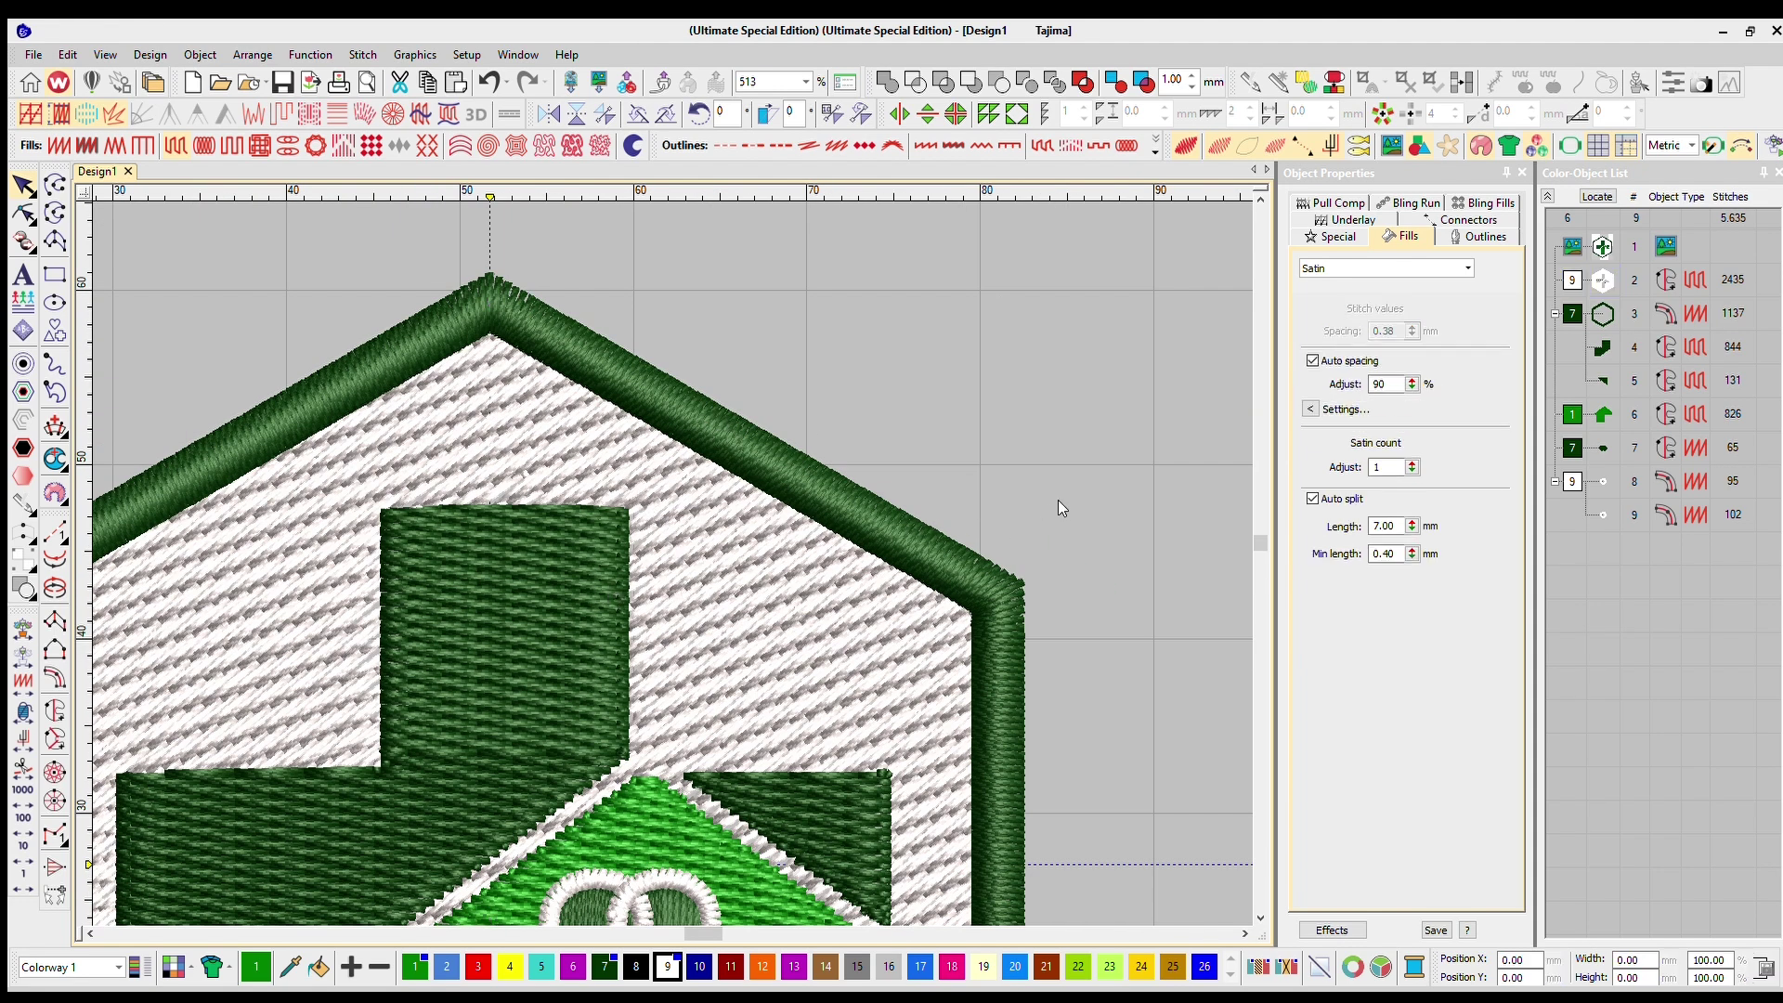
scroll(1057, 500, "down", 3)
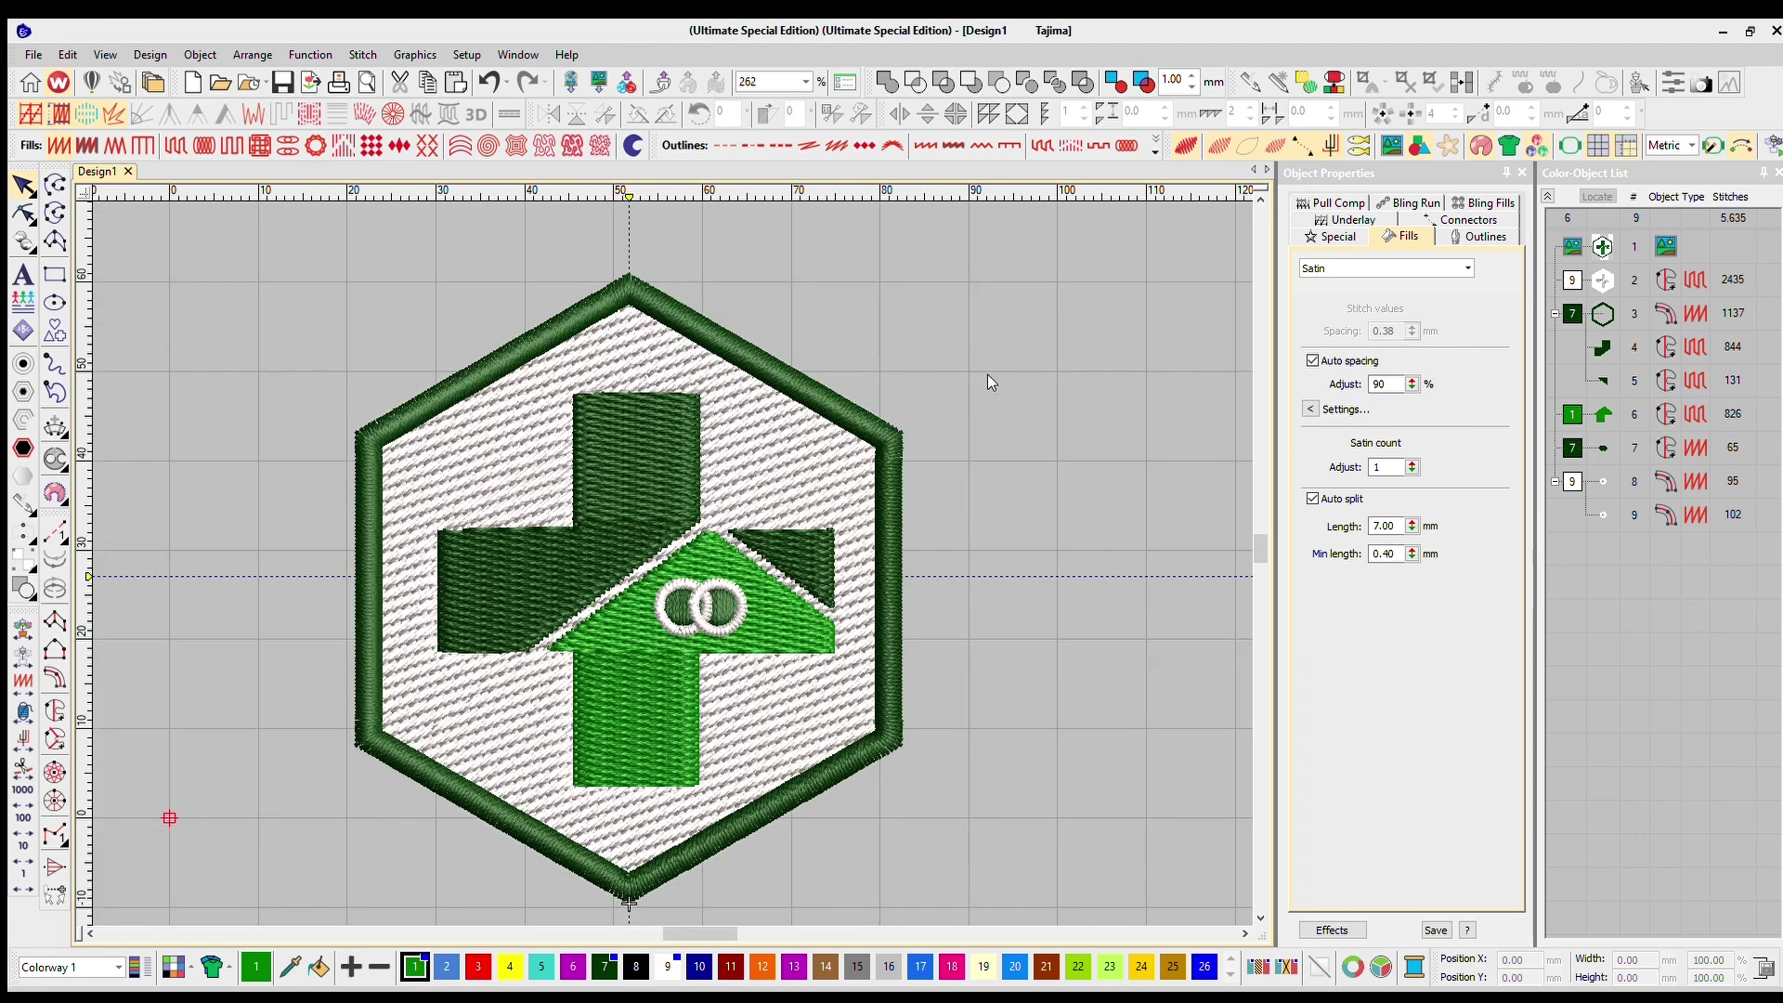
Set the tatami spacing of both dark green cross parts and the light green house shape to 0.50 mm together
scroll(669, 520, "up", 2)
left_click(555, 421)
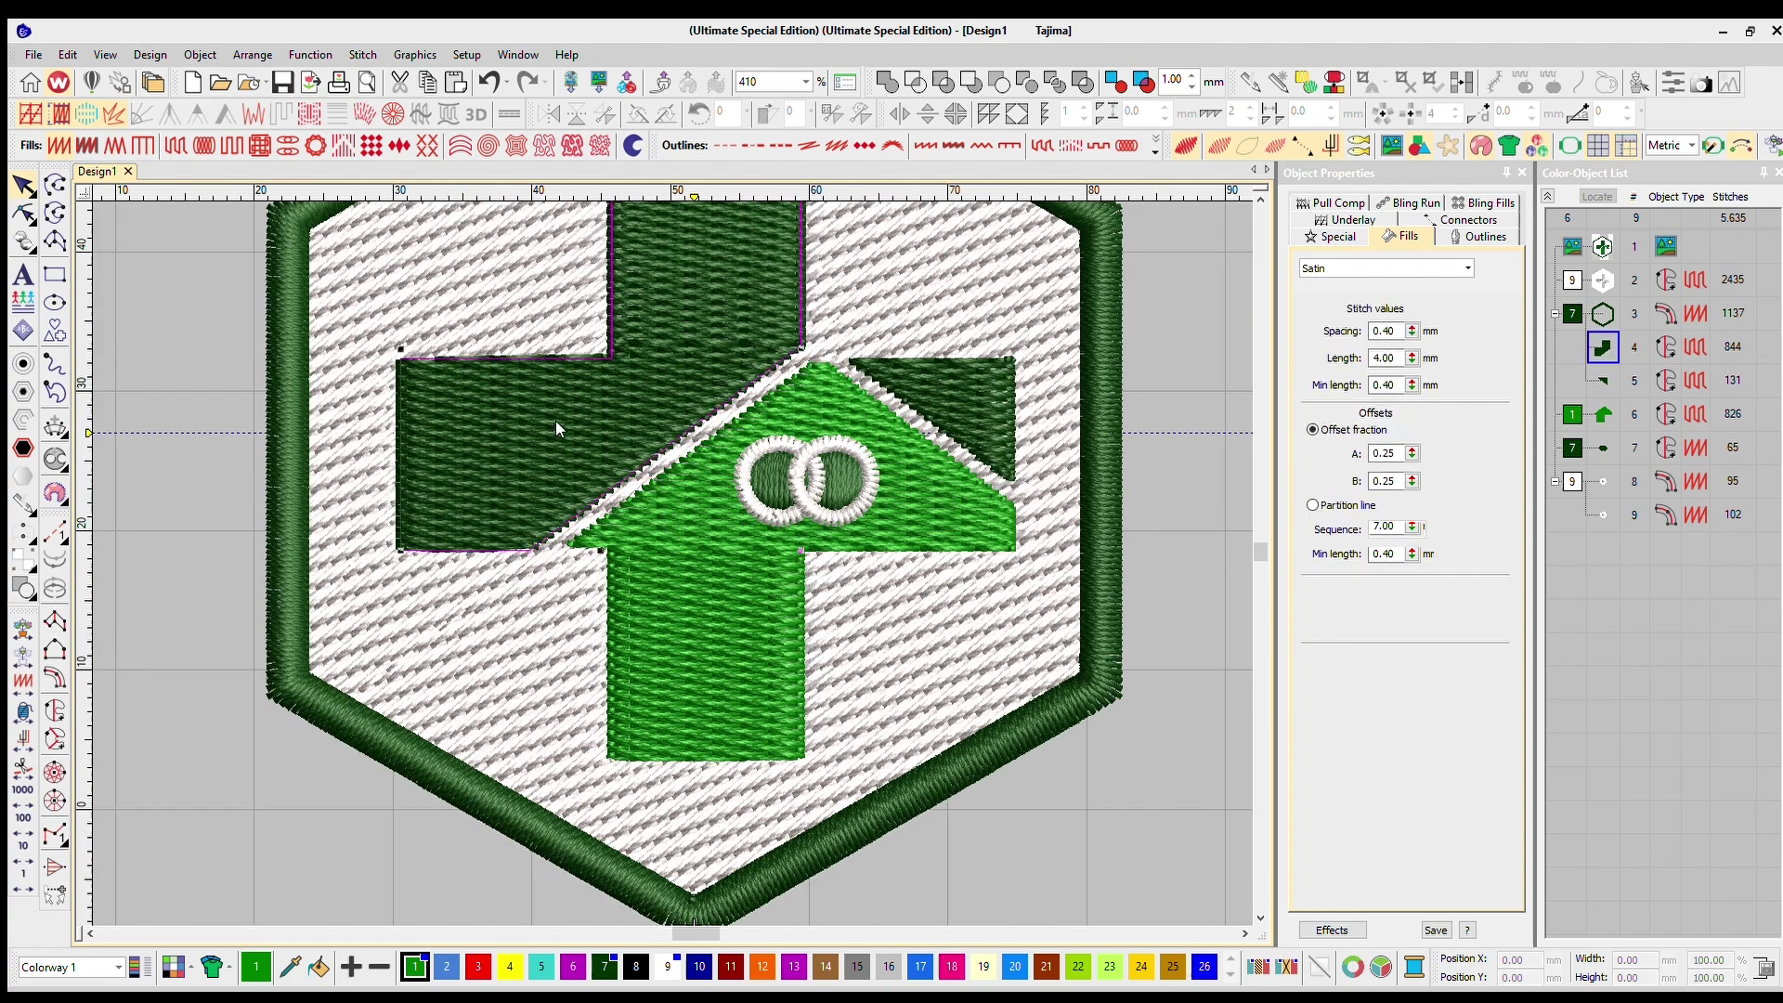
left_click(743, 567, "ctrl")
left_click(985, 376, "ctrl")
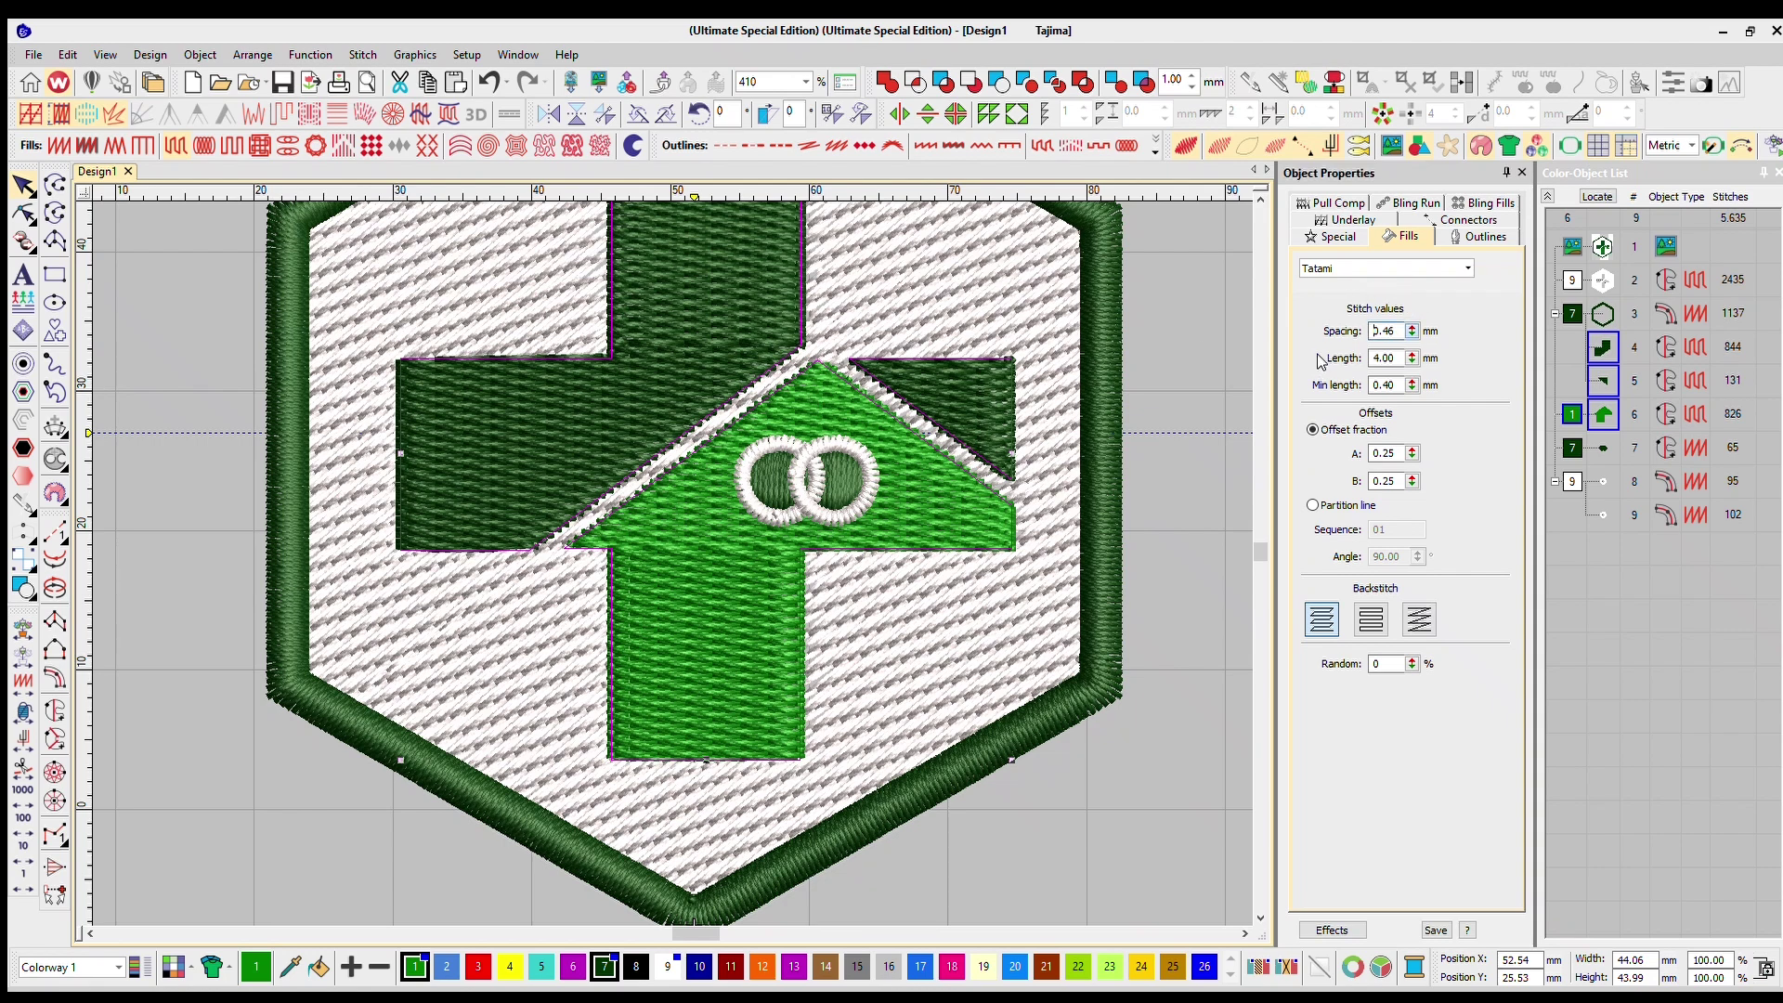
key("Up")
key("Up")
key("Up")
key("Up")
key("Return")
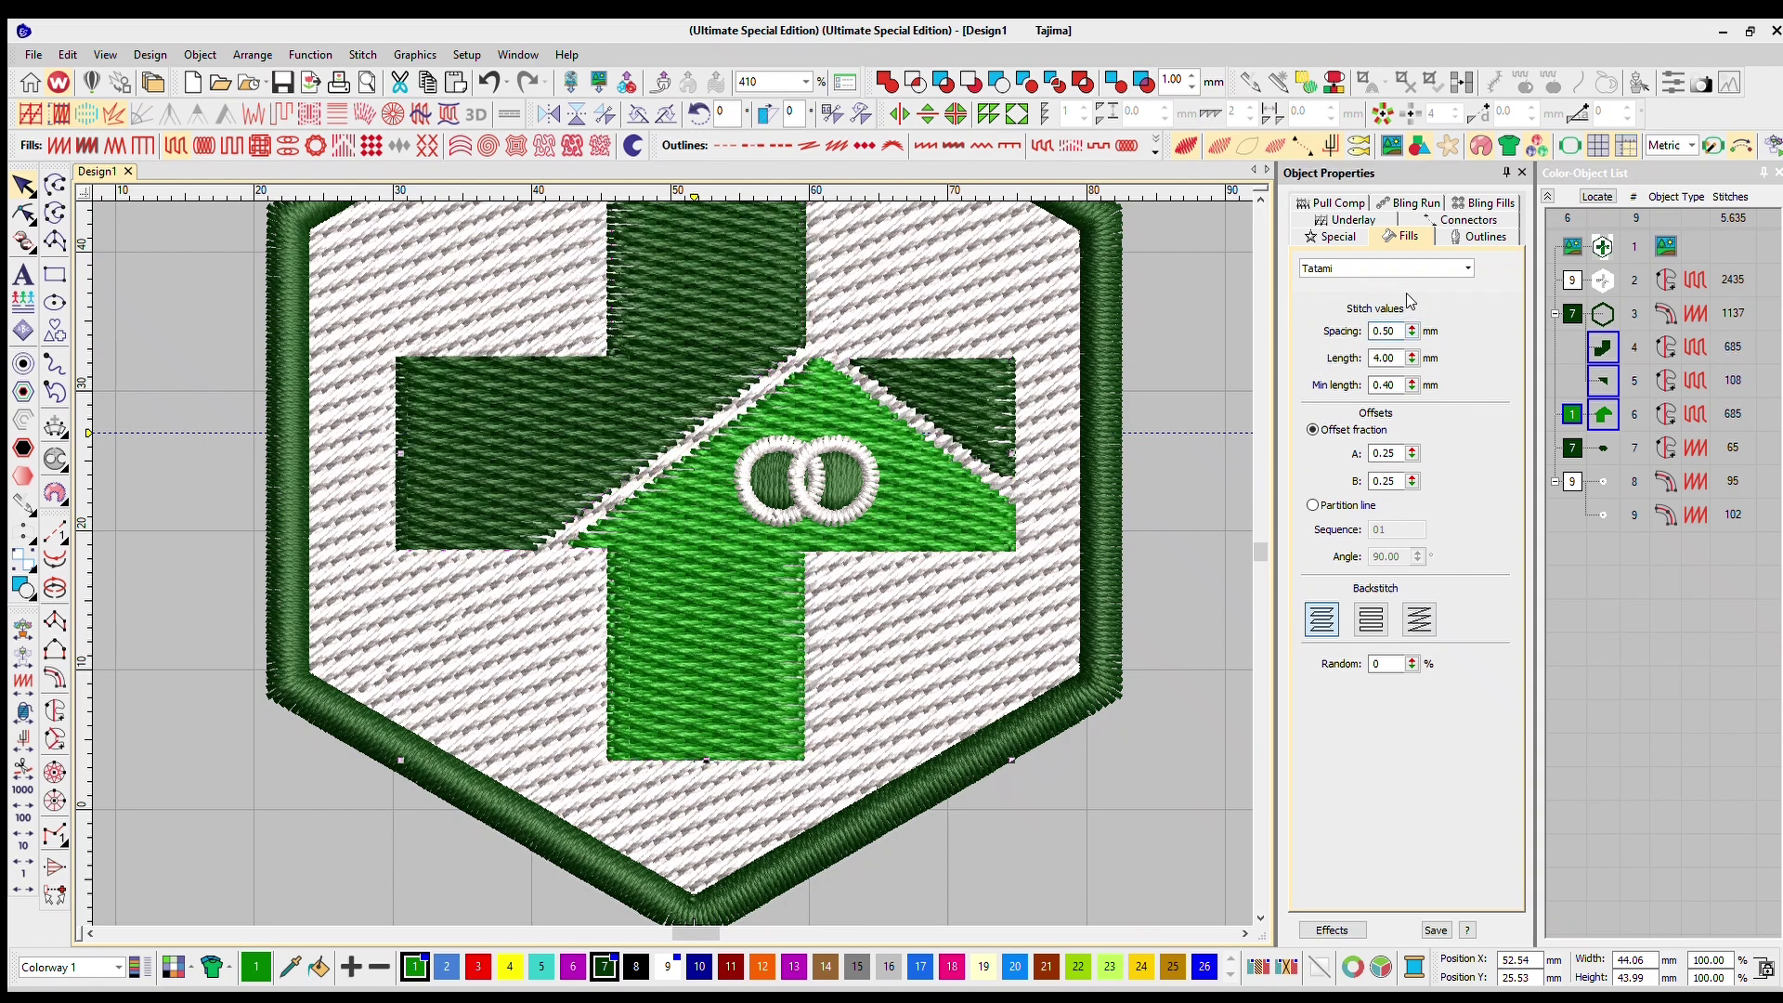
scroll(665, 533, "down", 2)
left_click(921, 453)
Examine the stitch density of the green shapes and white background close up and across the whole logo
scroll(665, 537, "up", 2)
scroll(665, 537, "down", 2)
scroll(665, 537, "up", 1)
scroll(665, 538, "up", 2)
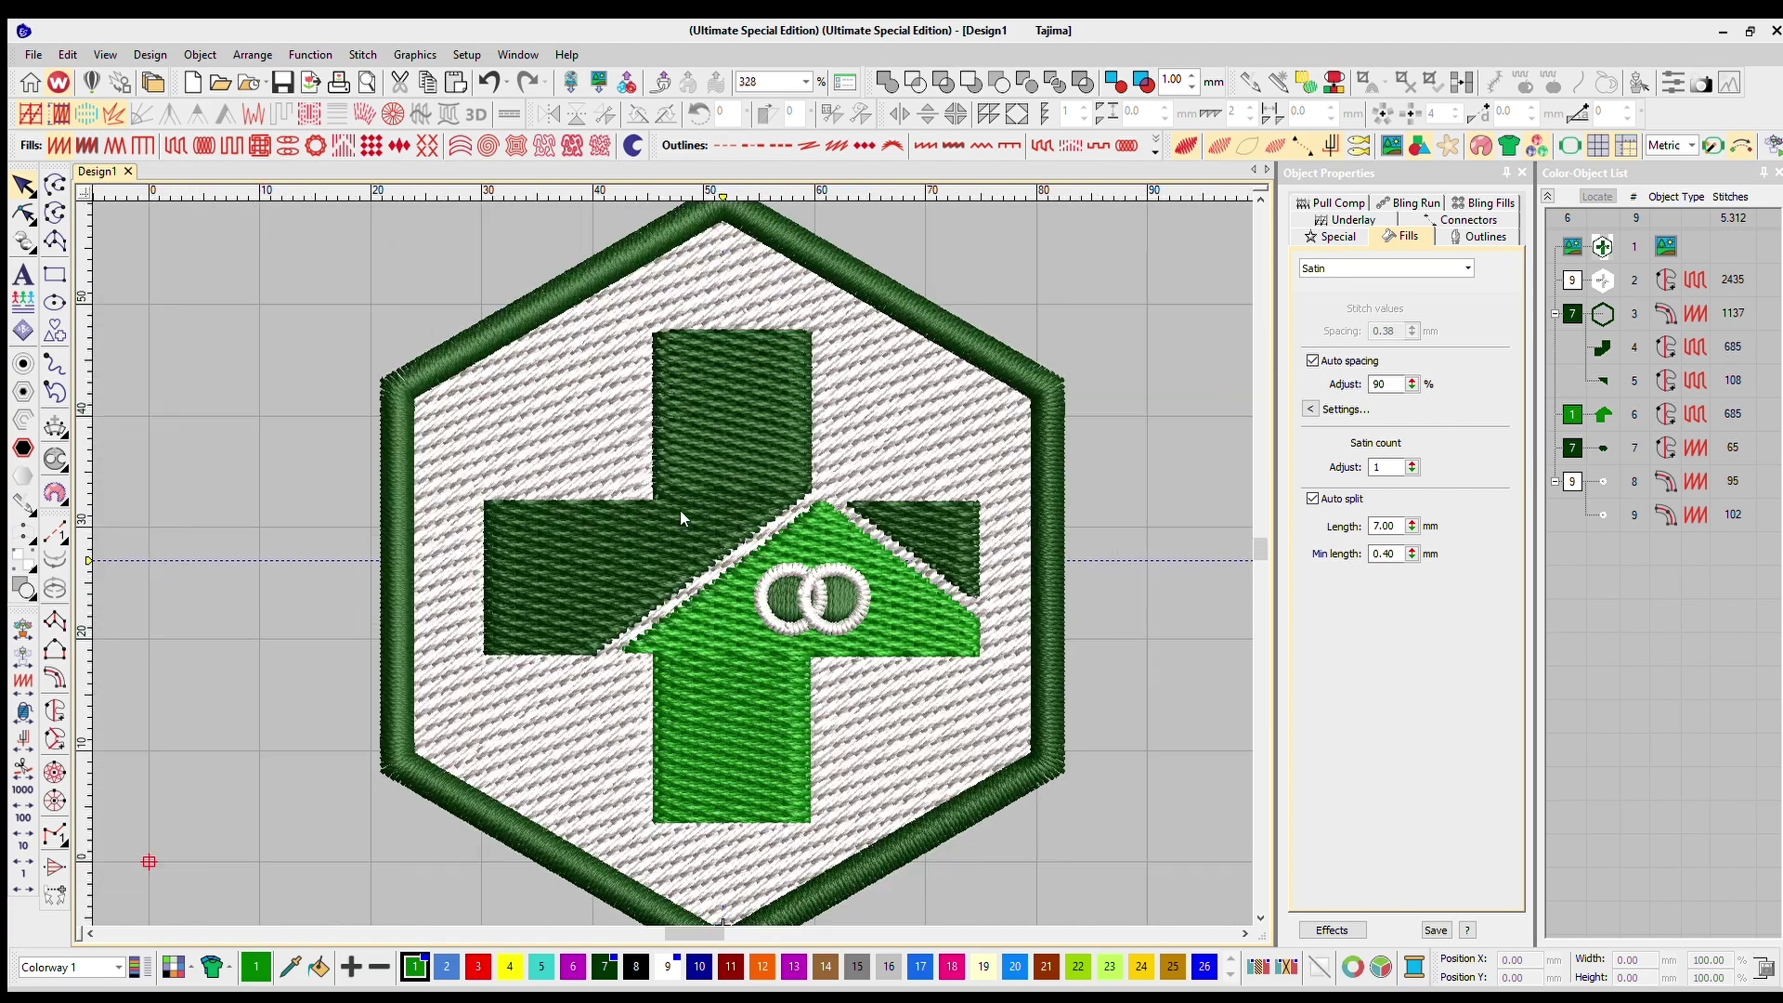
left_click(718, 475)
left_click(1039, 302)
scroll(665, 532, "up", 3)
scroll(665, 532, "down", 4)
scroll(665, 532, "up", 1)
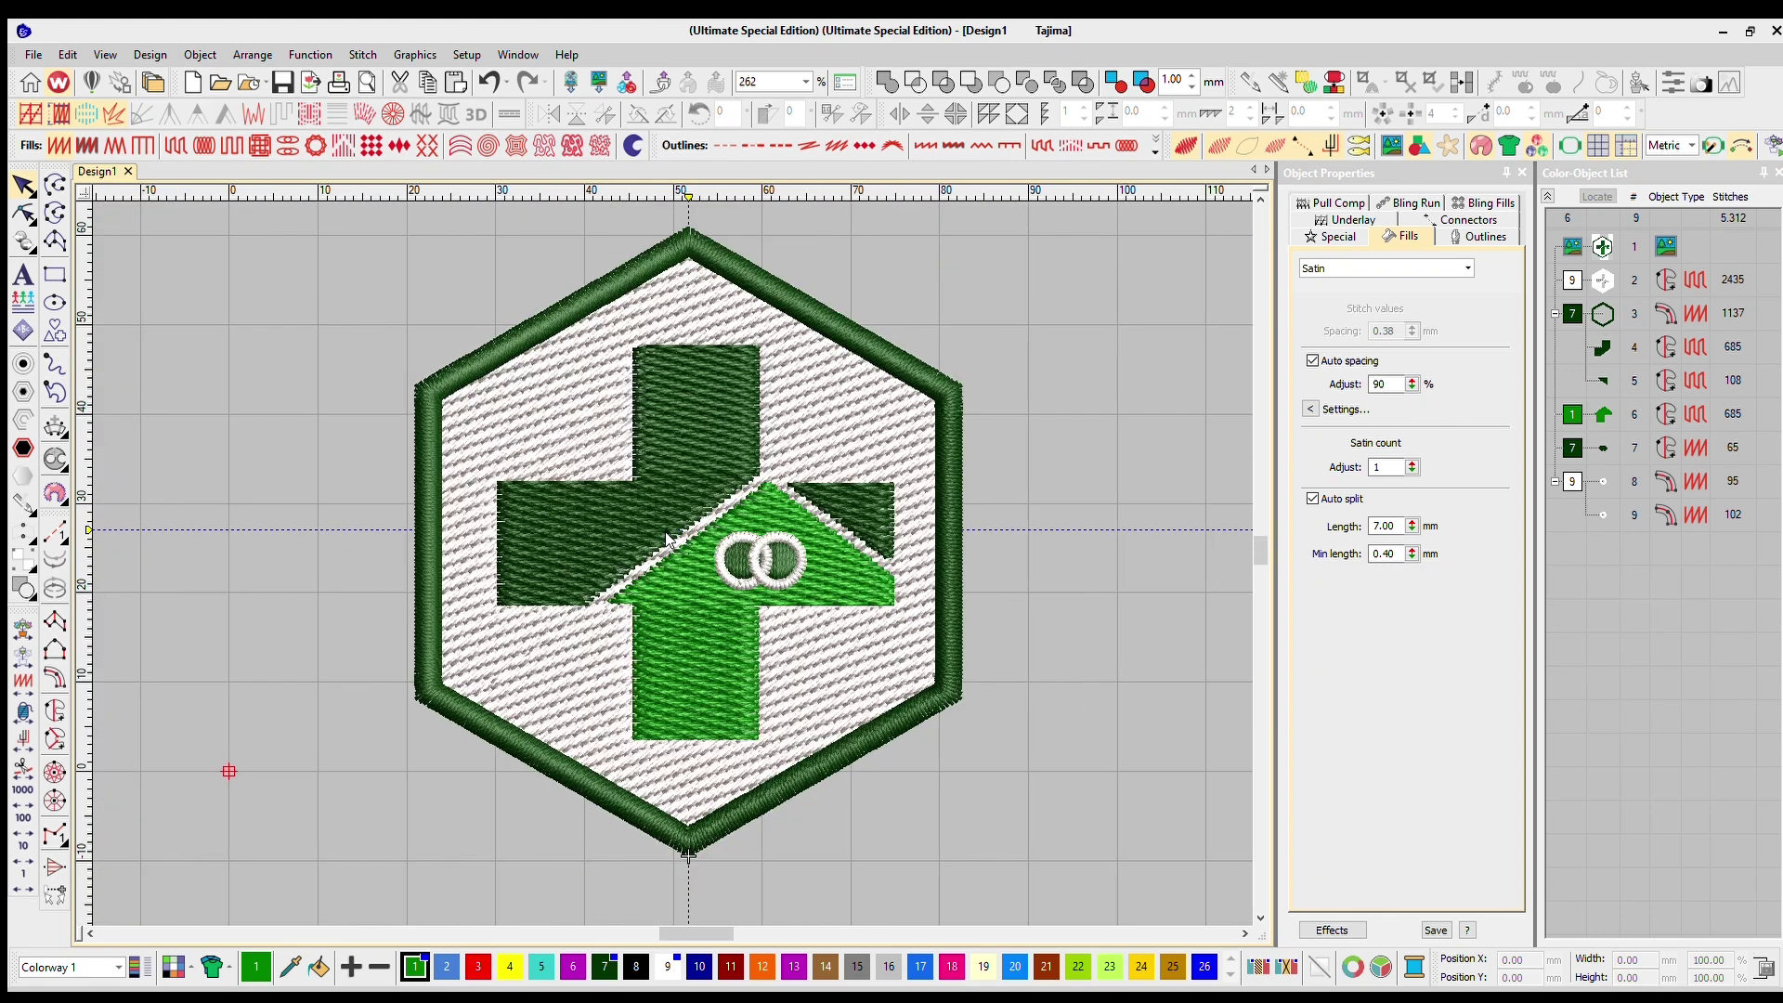